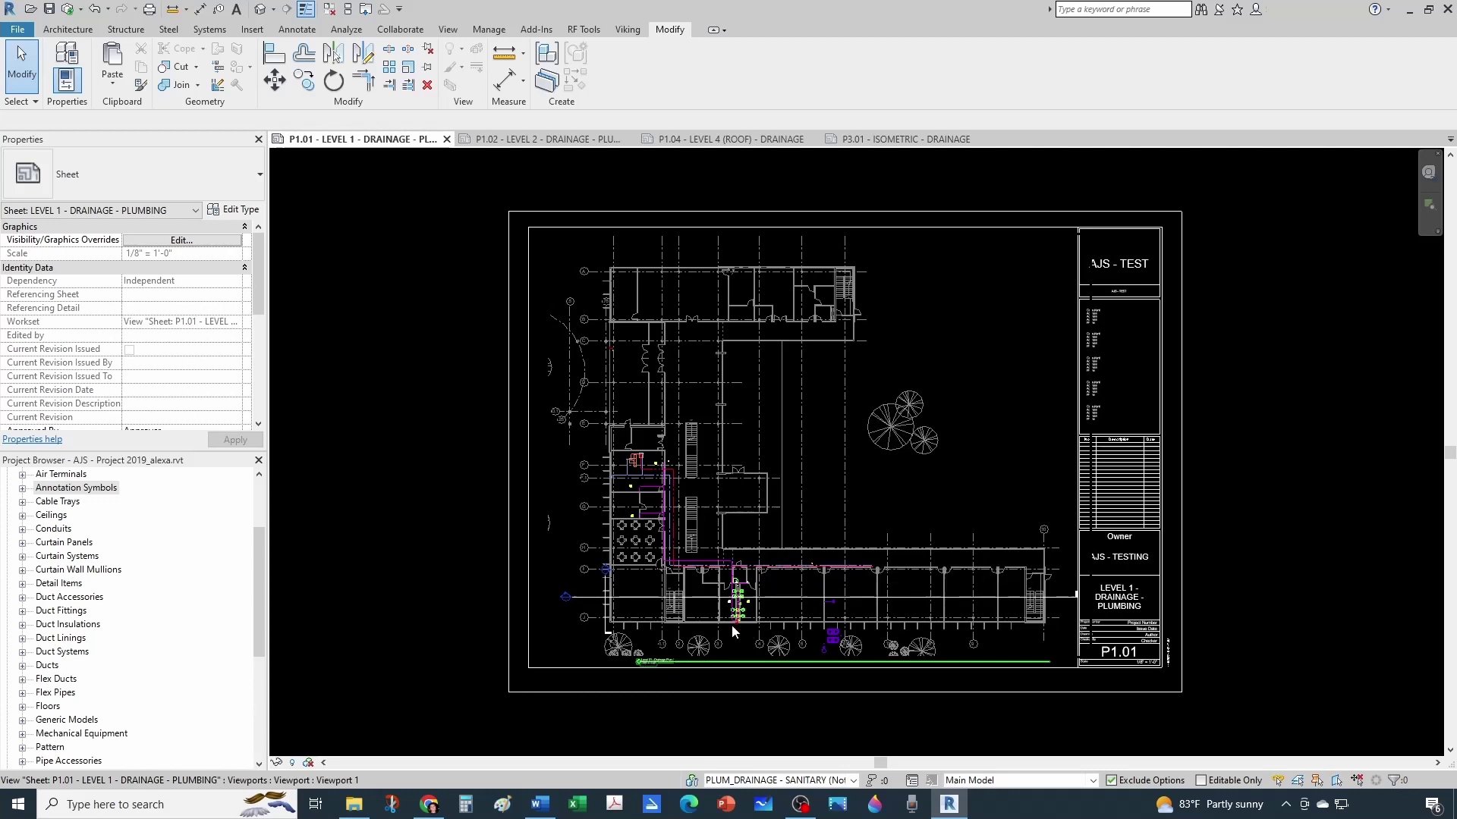
- Look through the drainage sheets P1.01, P1.02, P1.04 and P3.01, then return to P1.01
scroll(732, 627, "up", 1)
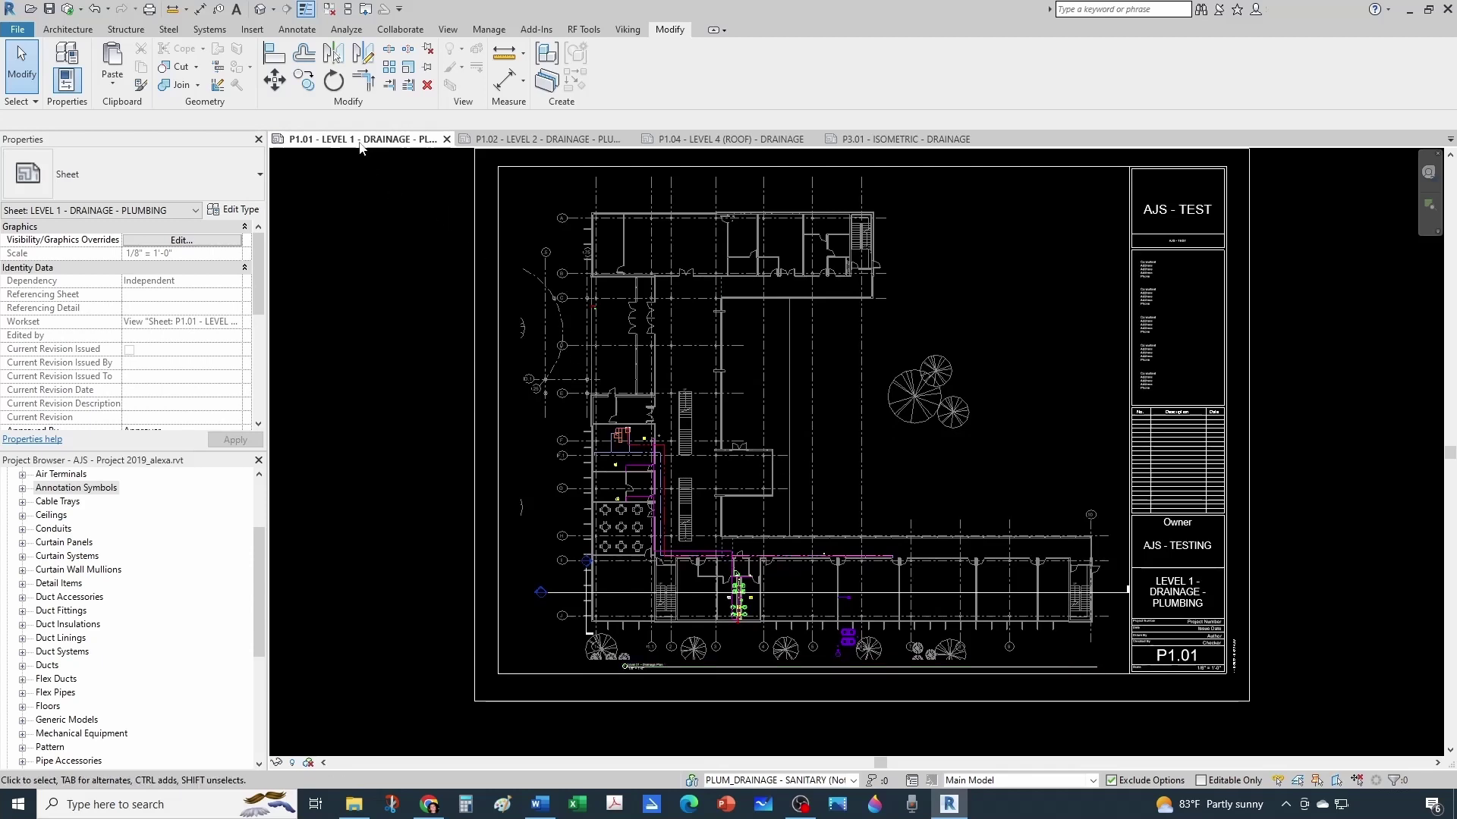
left_click(540, 139)
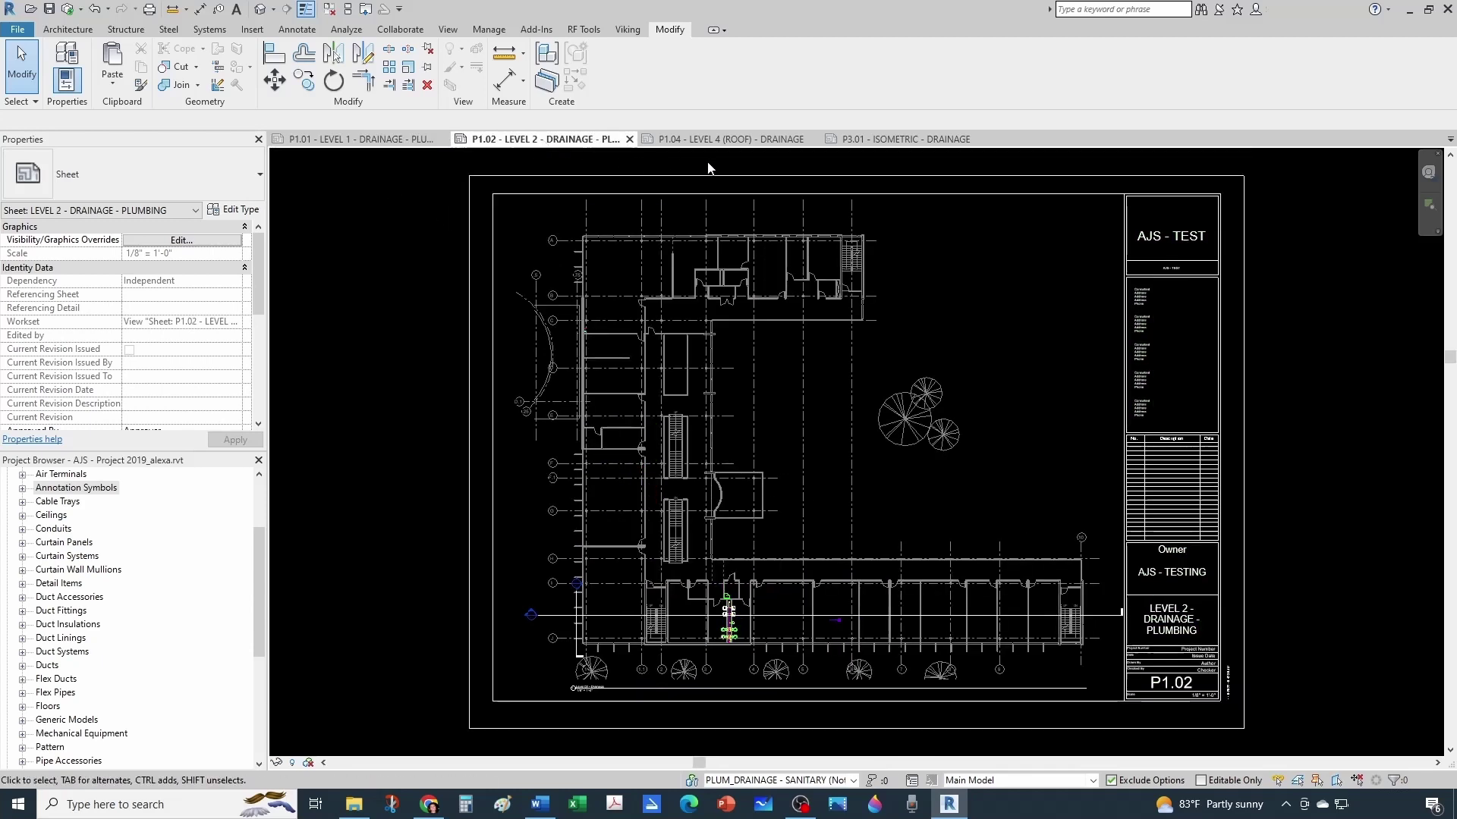
left_click(720, 141)
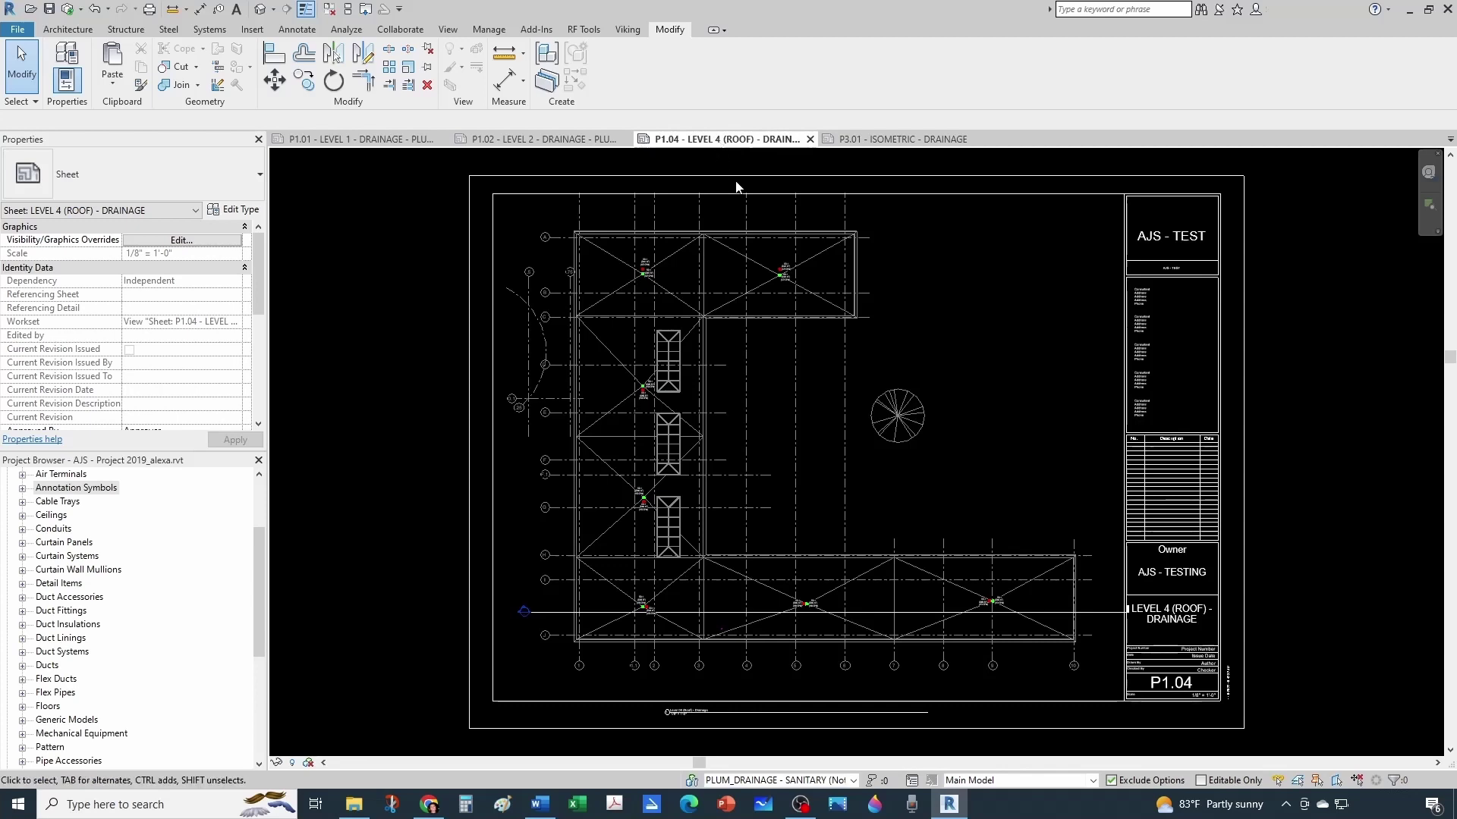
left_click(902, 139)
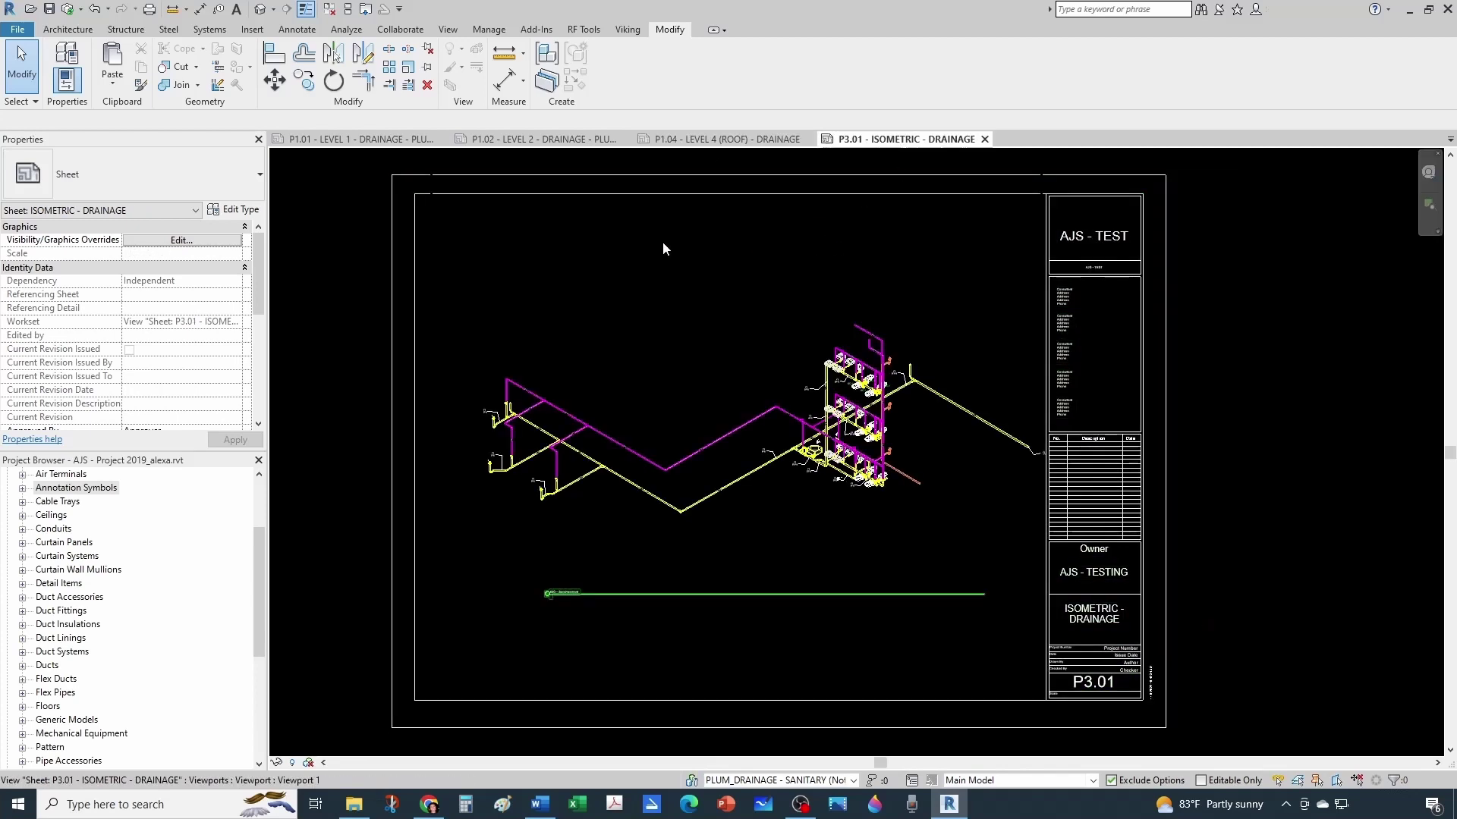
left_click(304, 140)
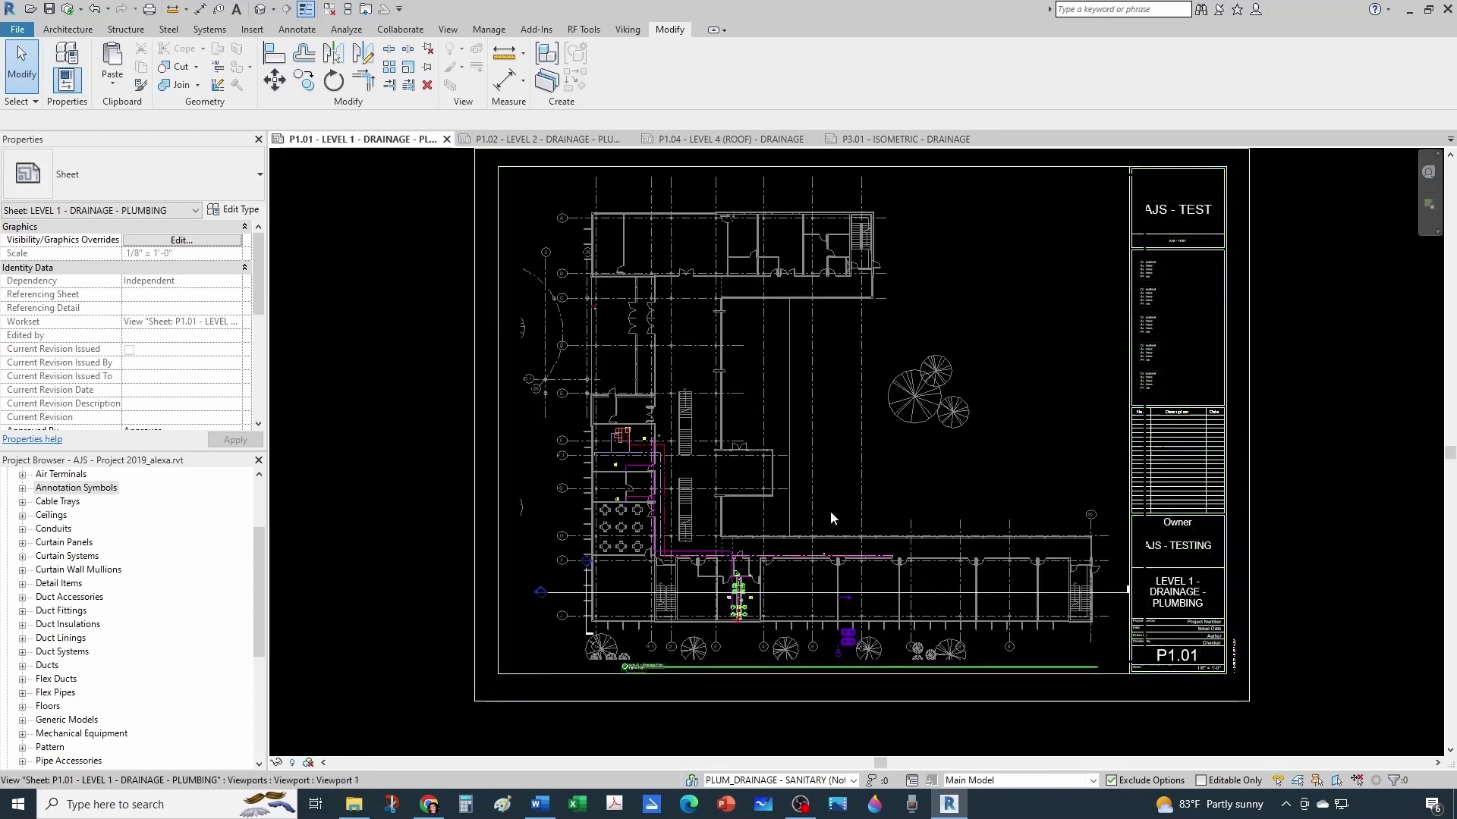
- Activate the Level 01 - Drainage floor plan viewport on sheet P1.01 to work around the restroom fixtures
scroll(789, 527, "up", 1)
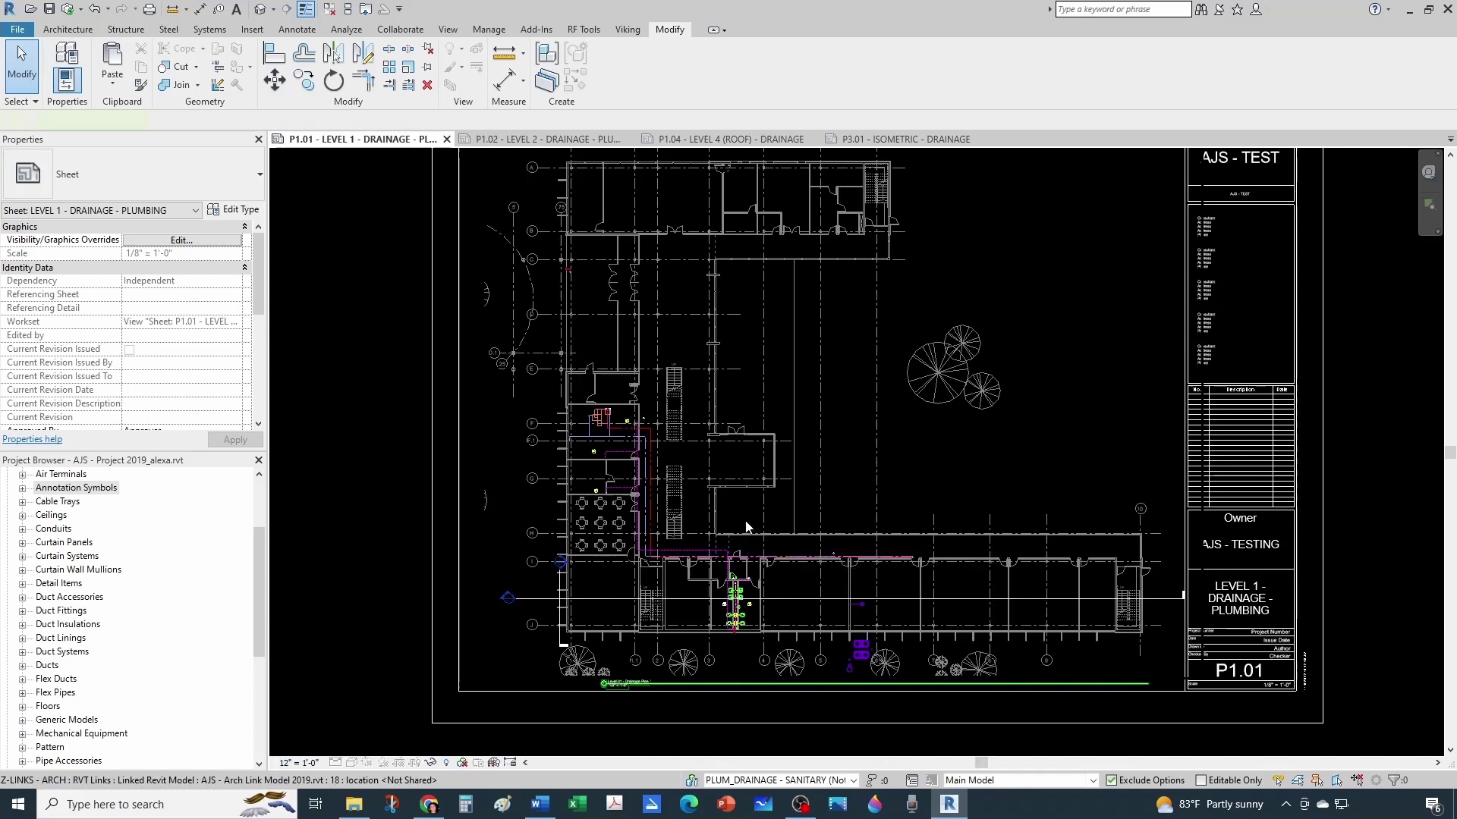
double_click(747, 528)
scroll(730, 603, "up", 4)
scroll(730, 603, "up", 2)
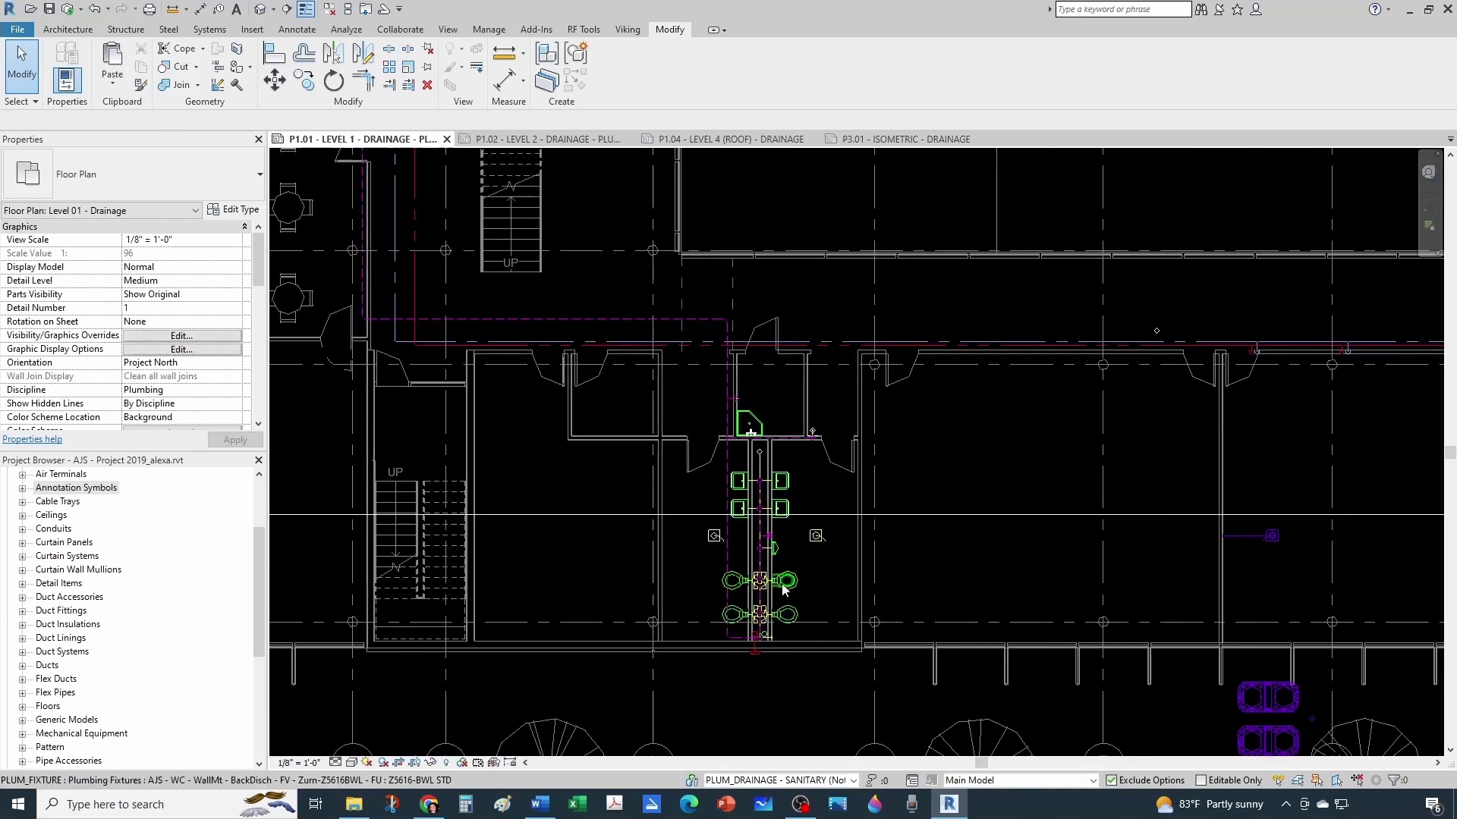
scroll(157, 550, "up", 2)
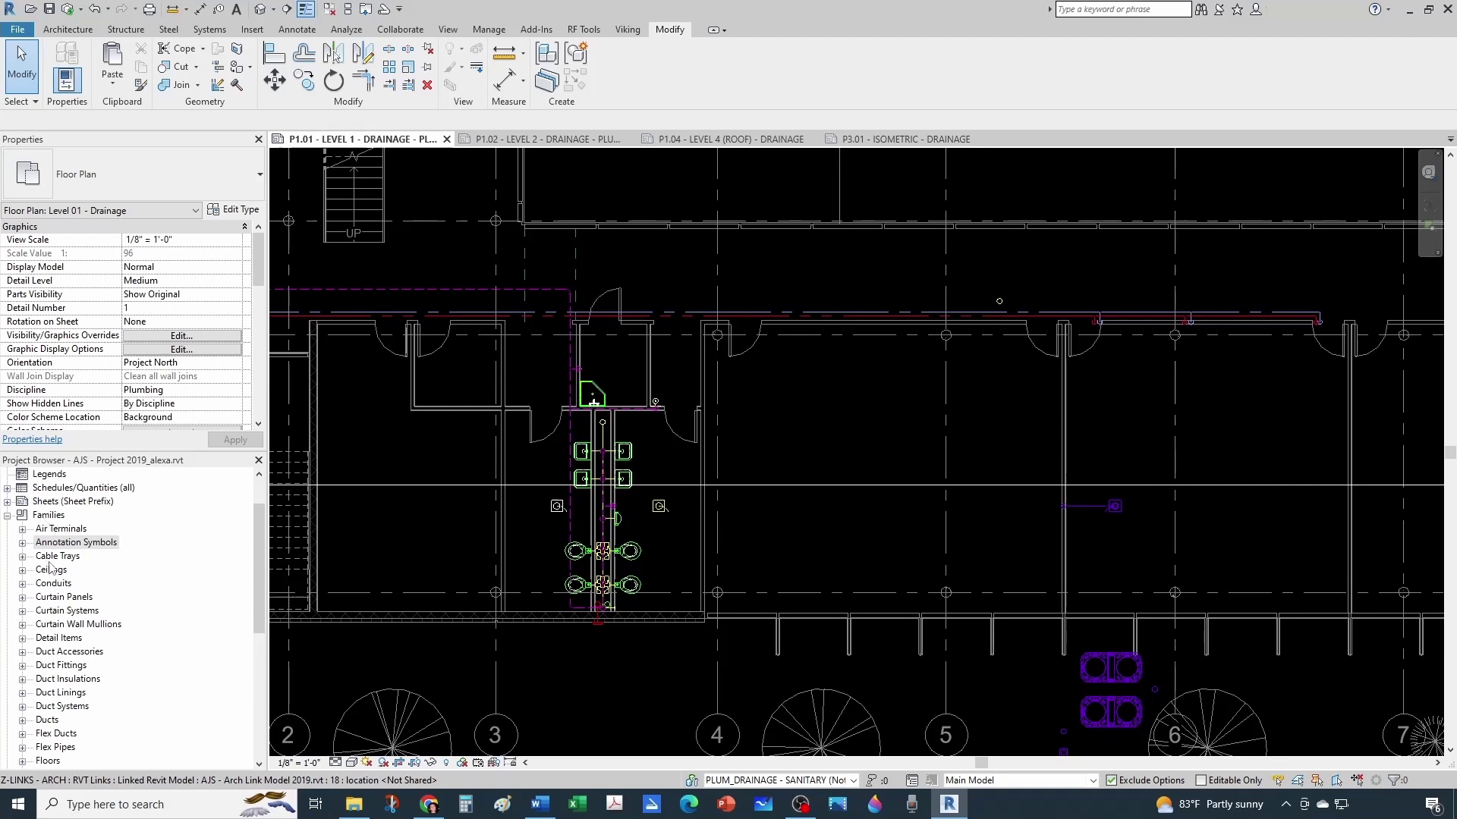
- Place one AJS - Tag - Annotation Keynote Tag - Smart (Schedulable) symbol beside the upper-left restroom lavatory
left_click(20, 547)
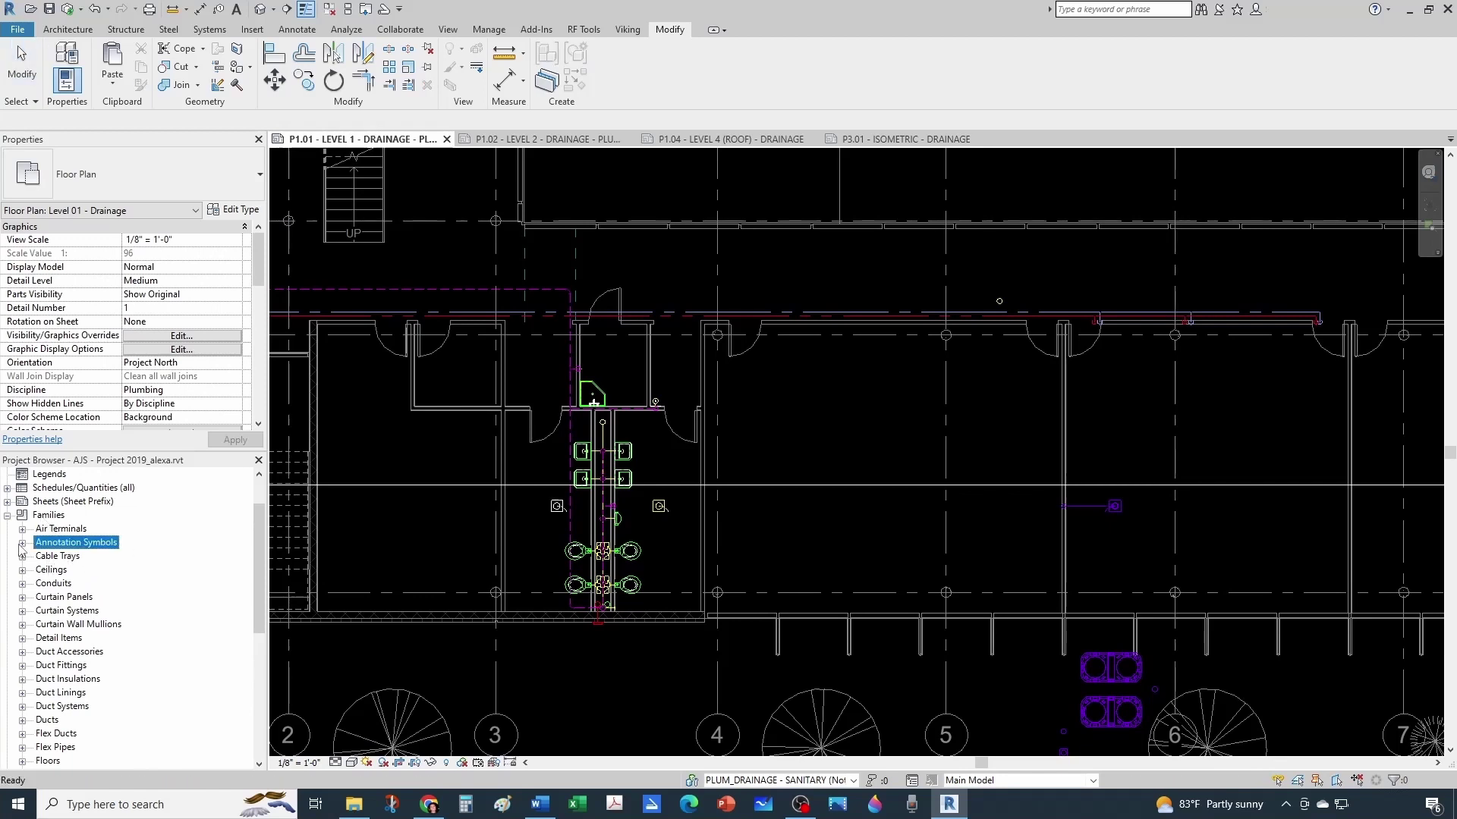
left_click(22, 543)
scroll(76, 531, "up", 1)
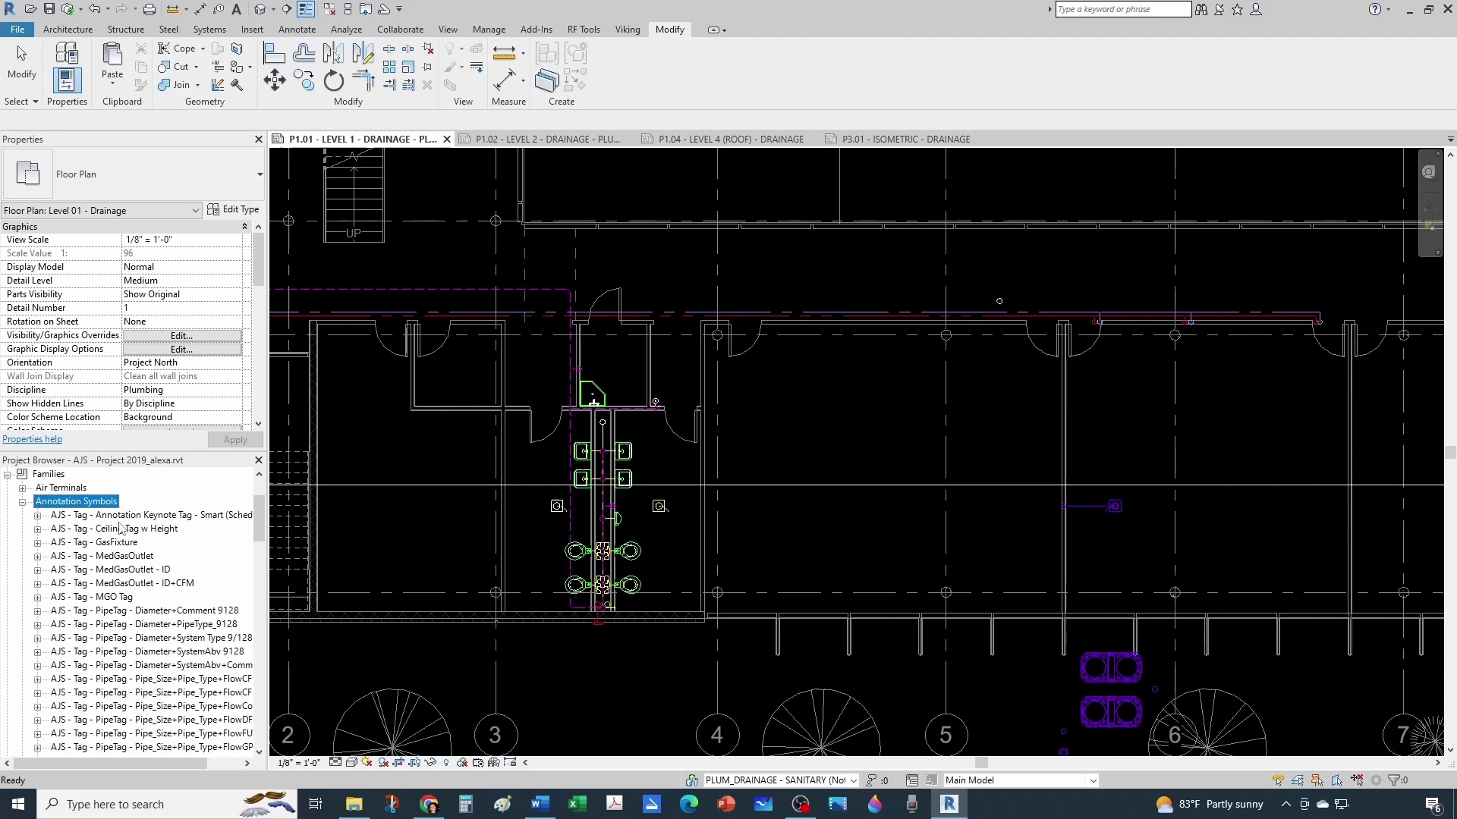
left_click(37, 516)
left_click(173, 530)
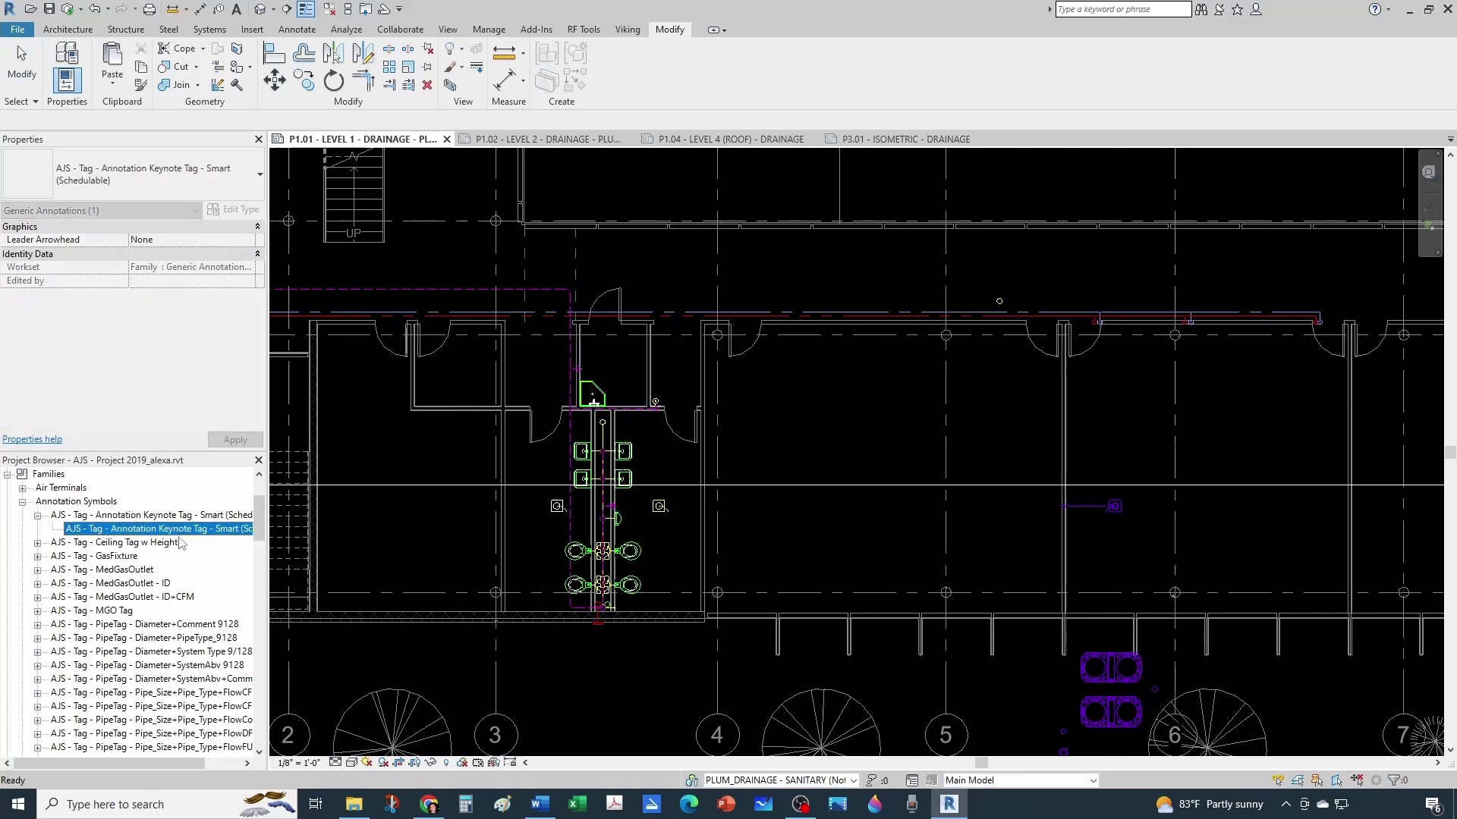
left_click_drag(156, 535, 562, 455)
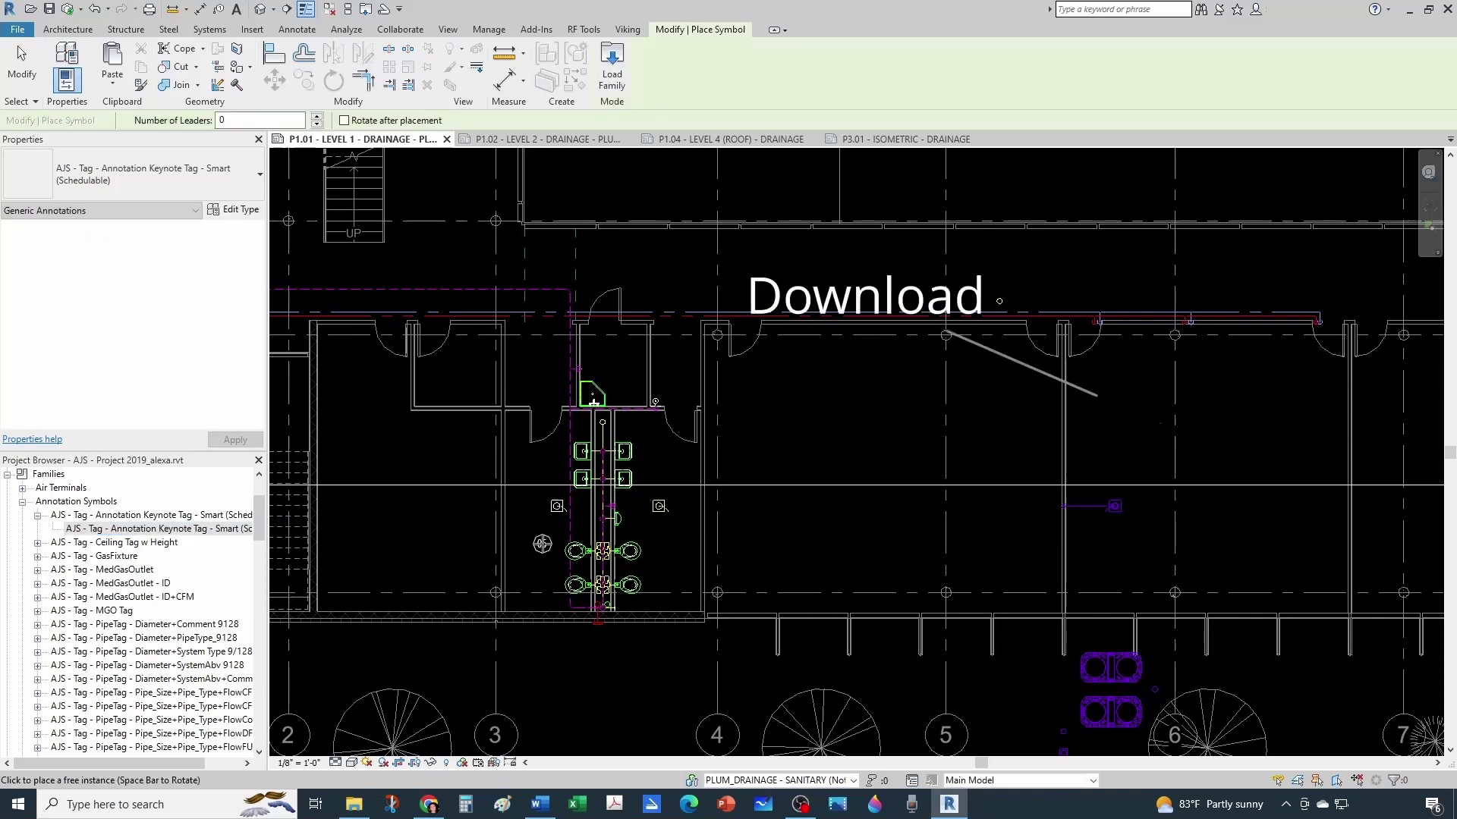
scroll(554, 455, "up", 3)
scroll(567, 448, "up", 3)
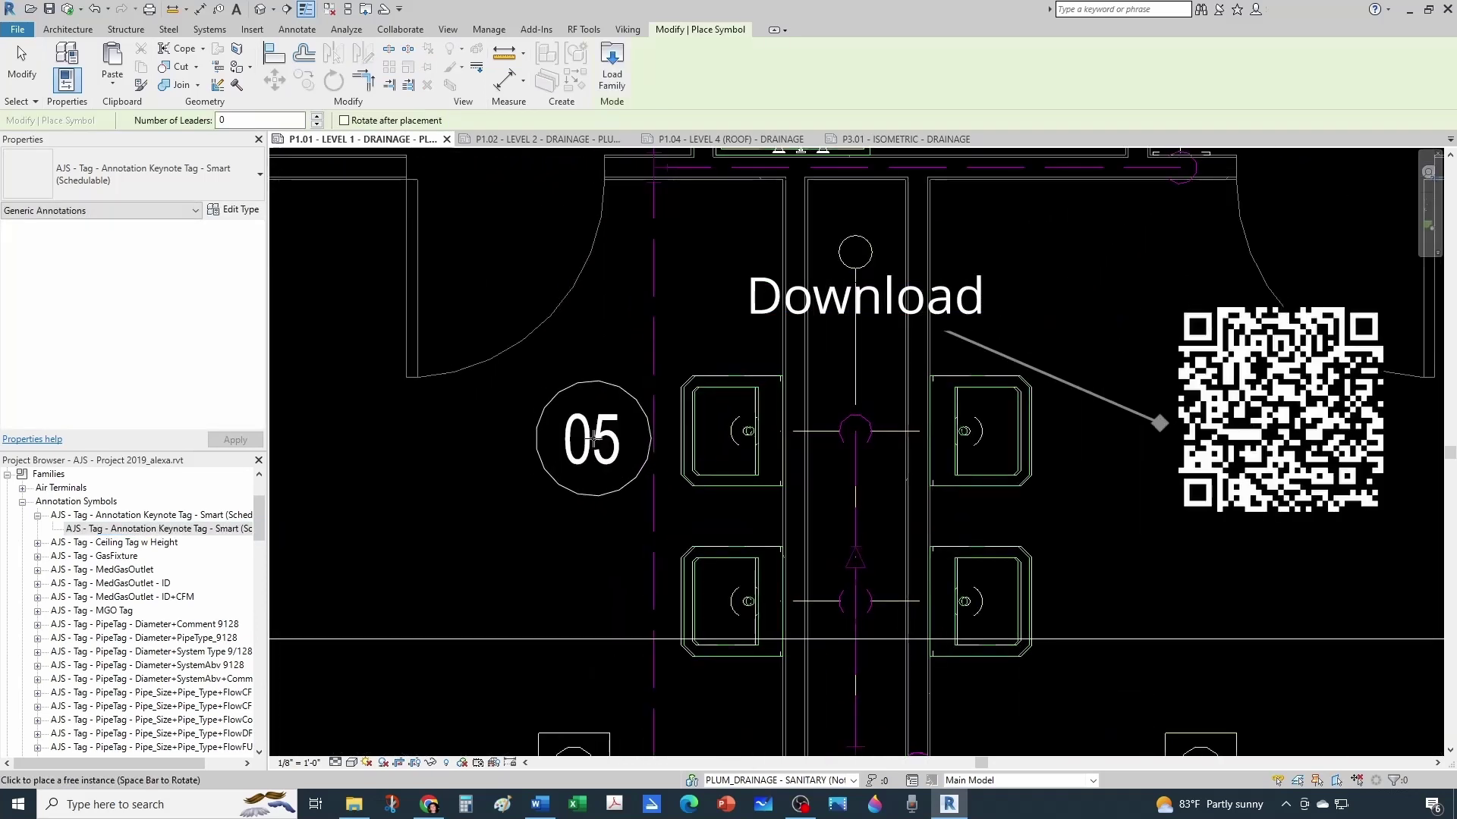
left_click(586, 464)
key("Escape")
- Set the note number of the keynote tag beside the lavatory to 01
scroll(586, 465, "up", 2)
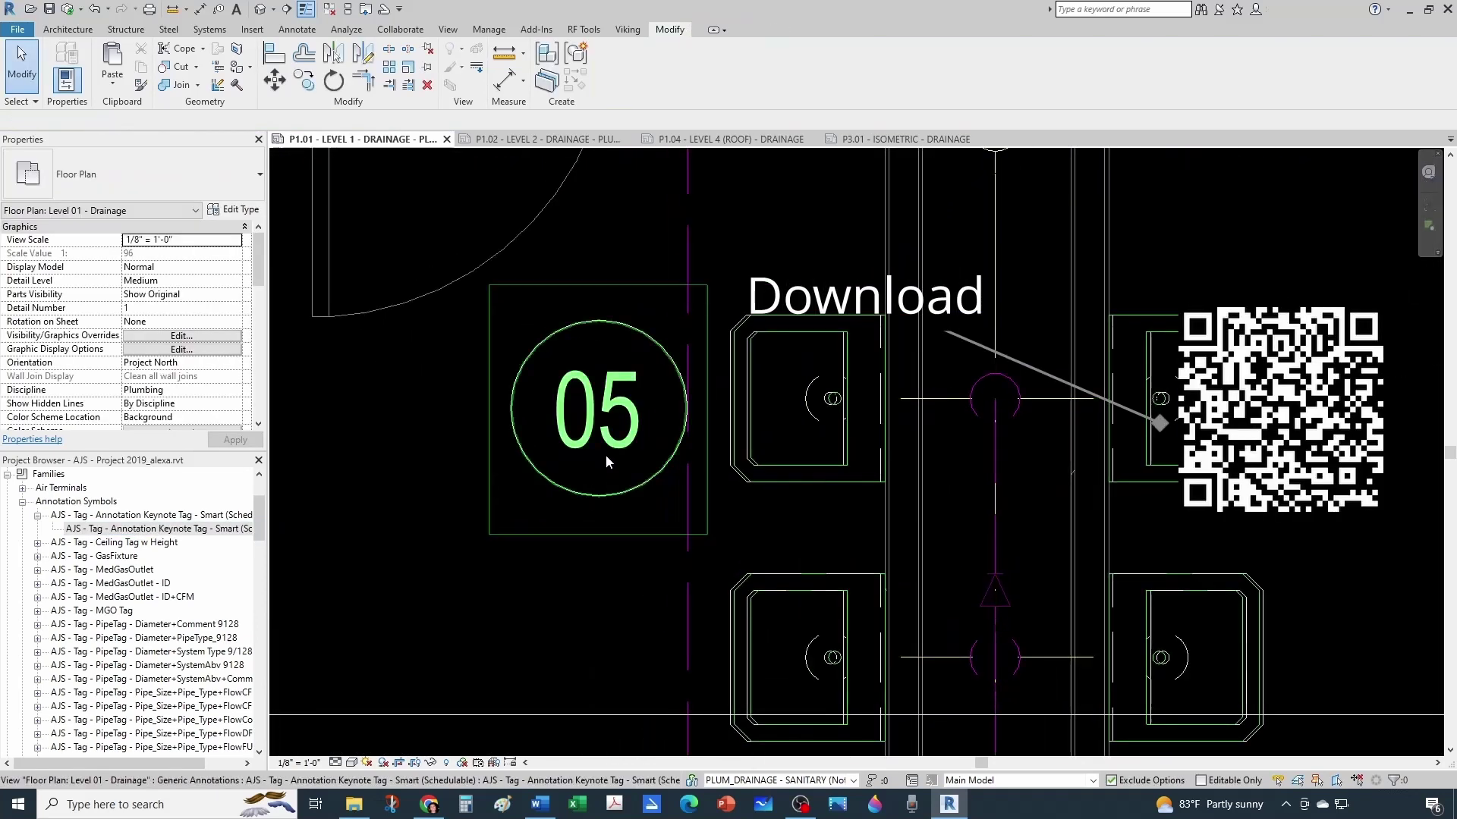
left_click(627, 447)
left_click(627, 443)
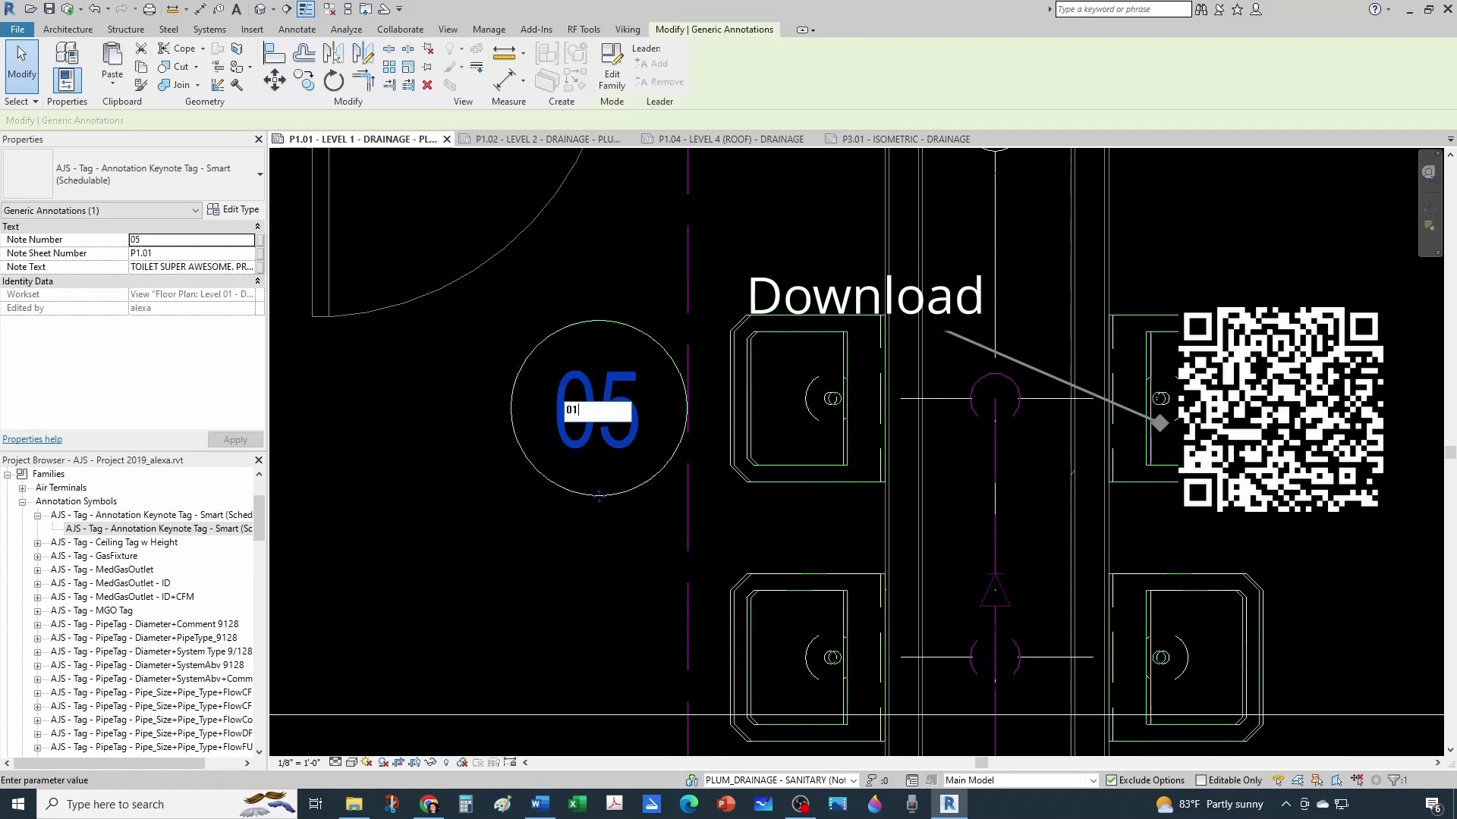
left_click(616, 501)
left_click(627, 524)
scroll(627, 522, "down", 2)
- Set the keynote tag's note text to "AWESOME LAVATORY. PROVIDE WITH WATER, DRAIN, VENT FOLLOWING MANUFACUTRER'S RECOMMENDATION"
left_click(624, 507)
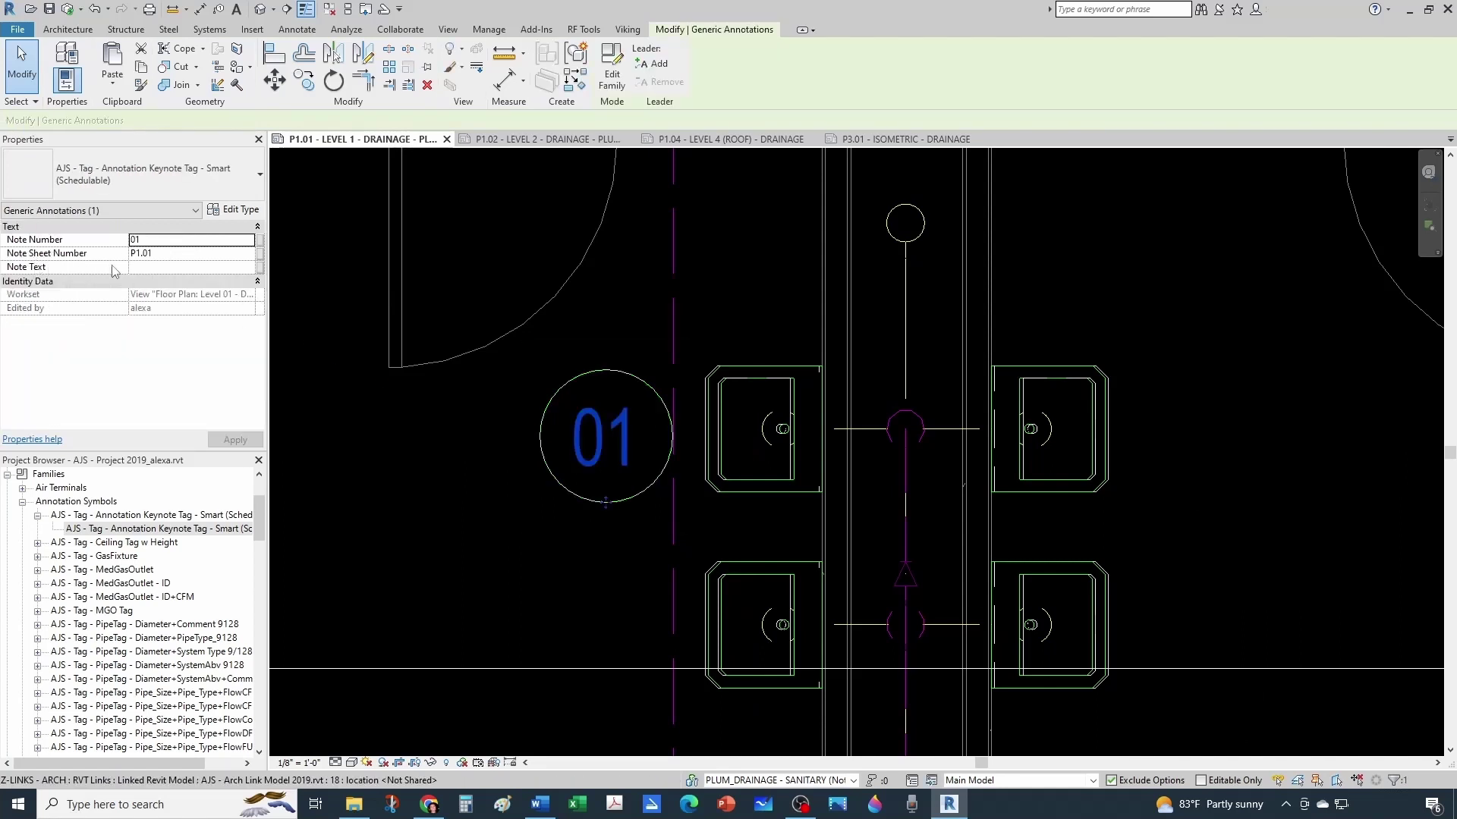
left_click(138, 267)
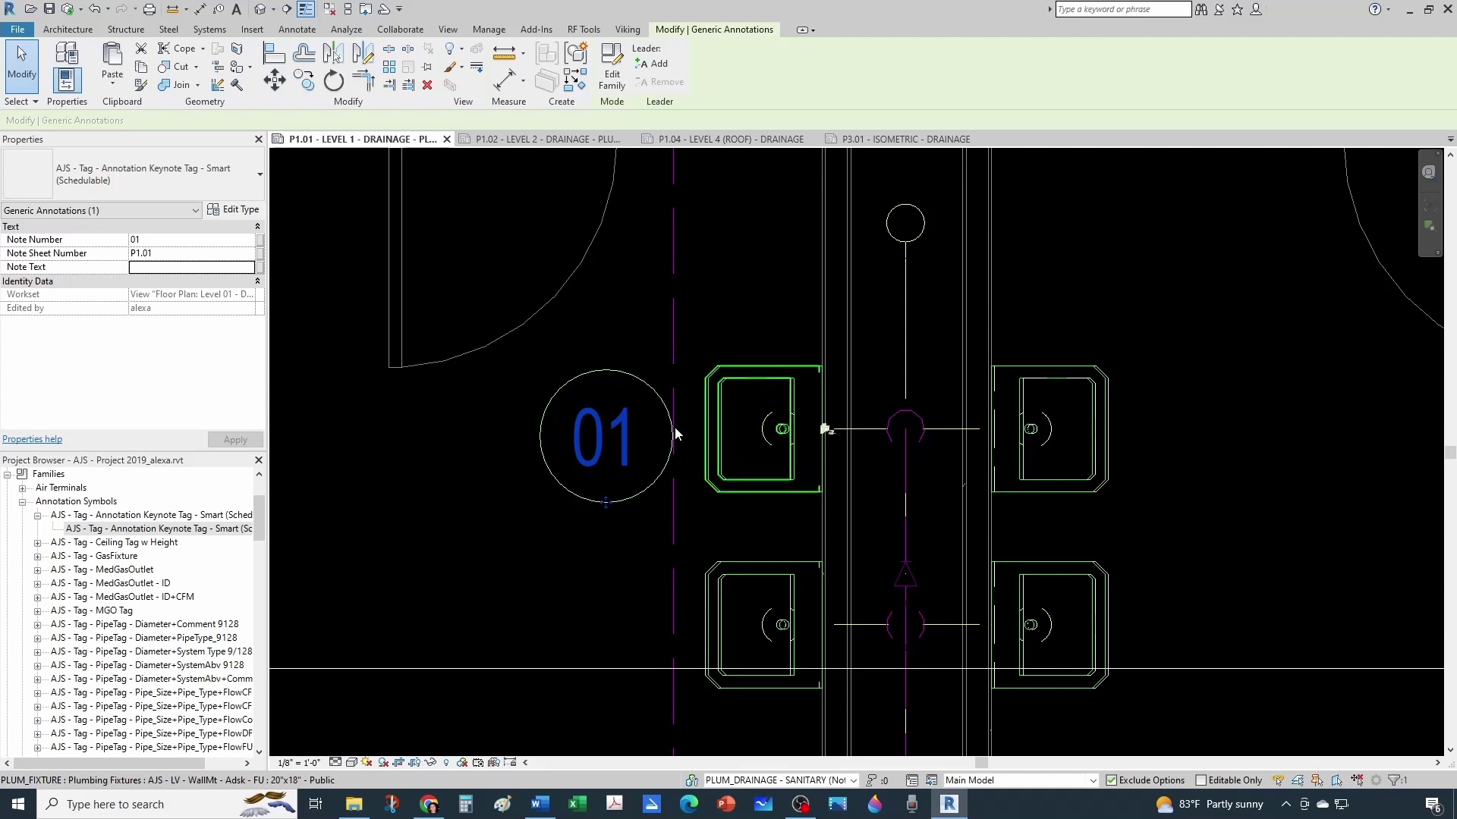
left_click(171, 265)
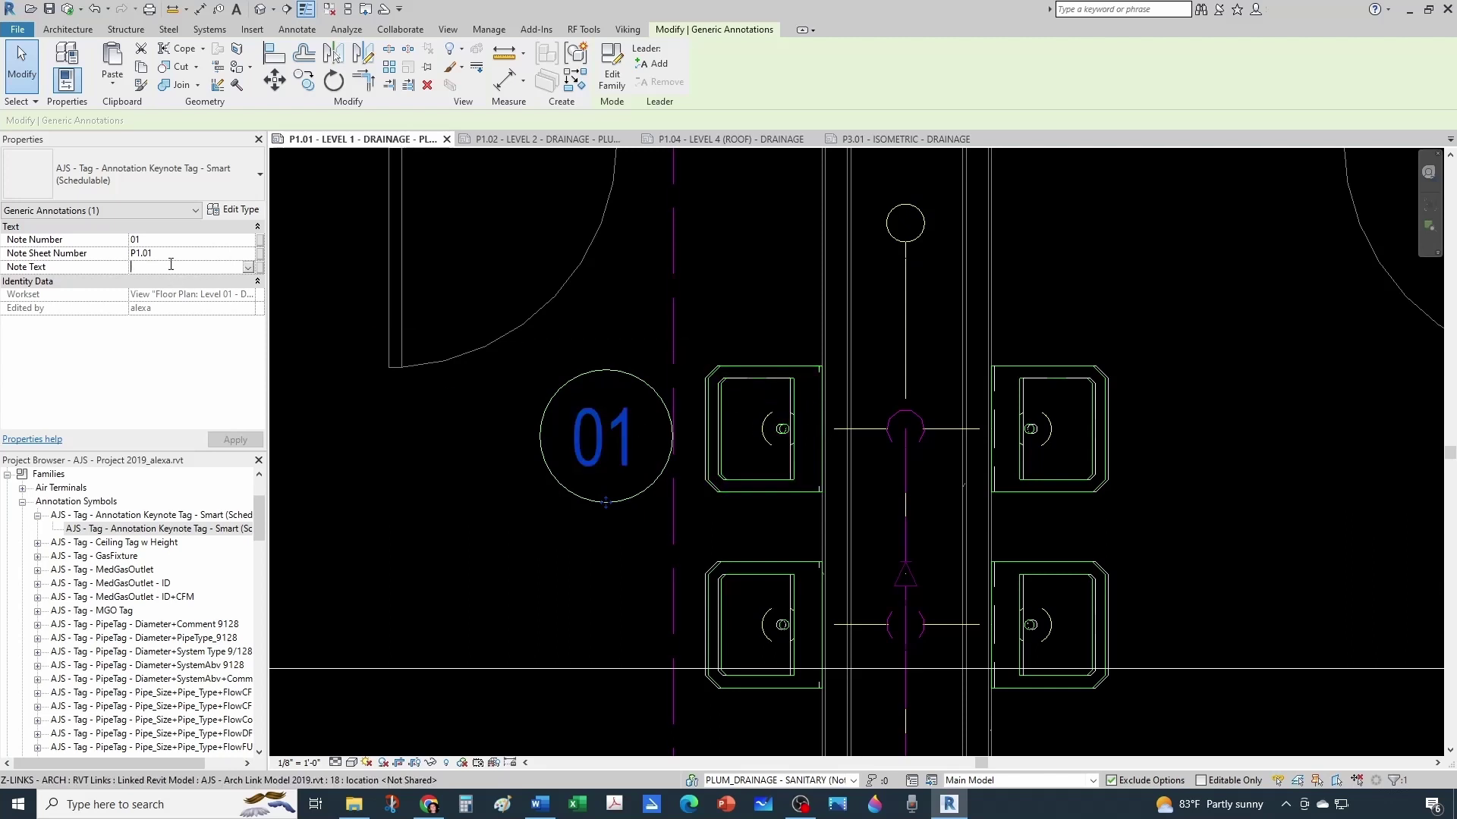
type("AWESOME LAVATORY.")
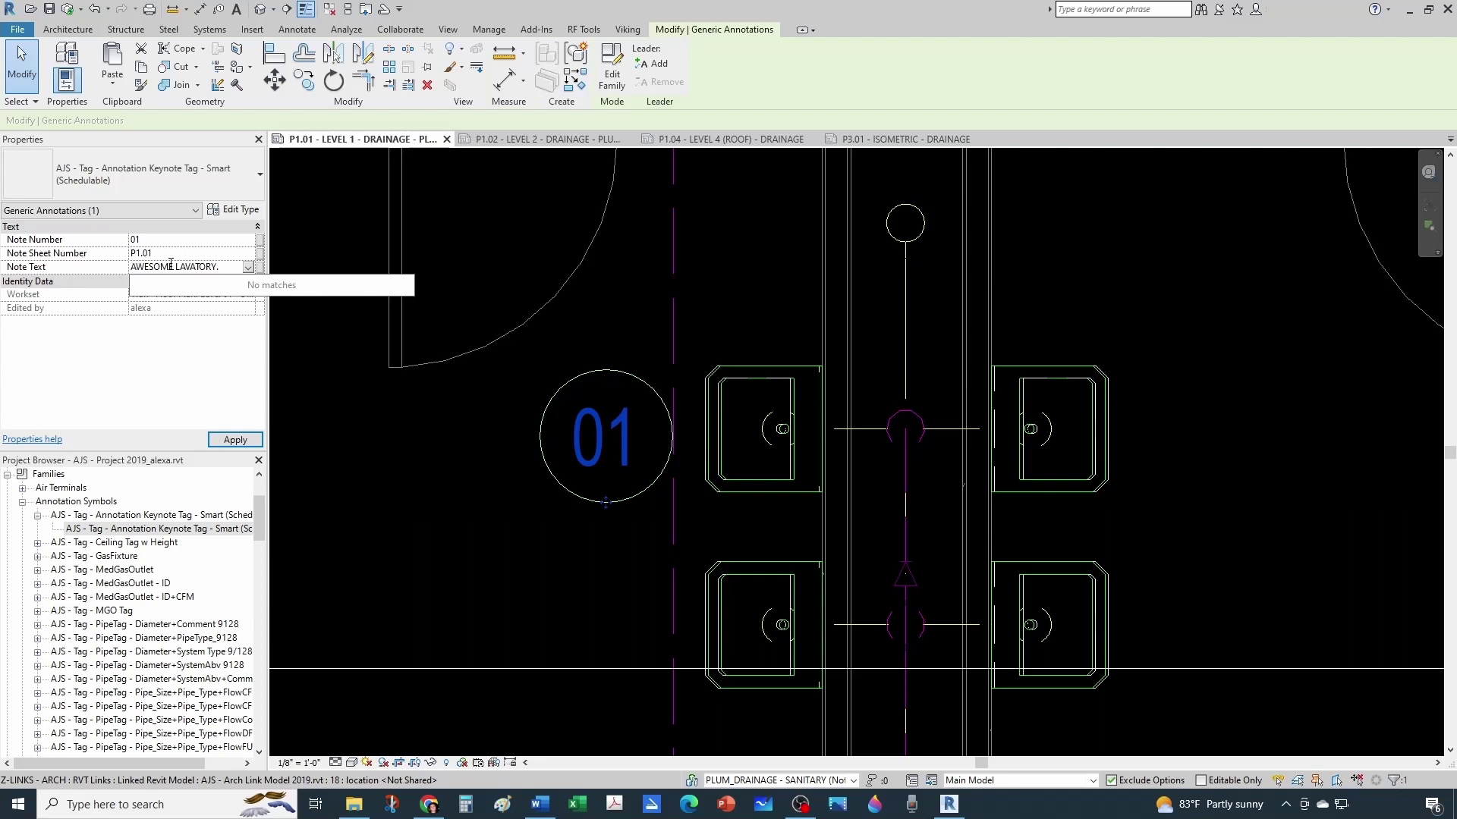
type("PROVIDE WITH WATER, DRAIN, VENT")
type("FOLLOWING MANUFACUTRERS RECOMMENDATION")
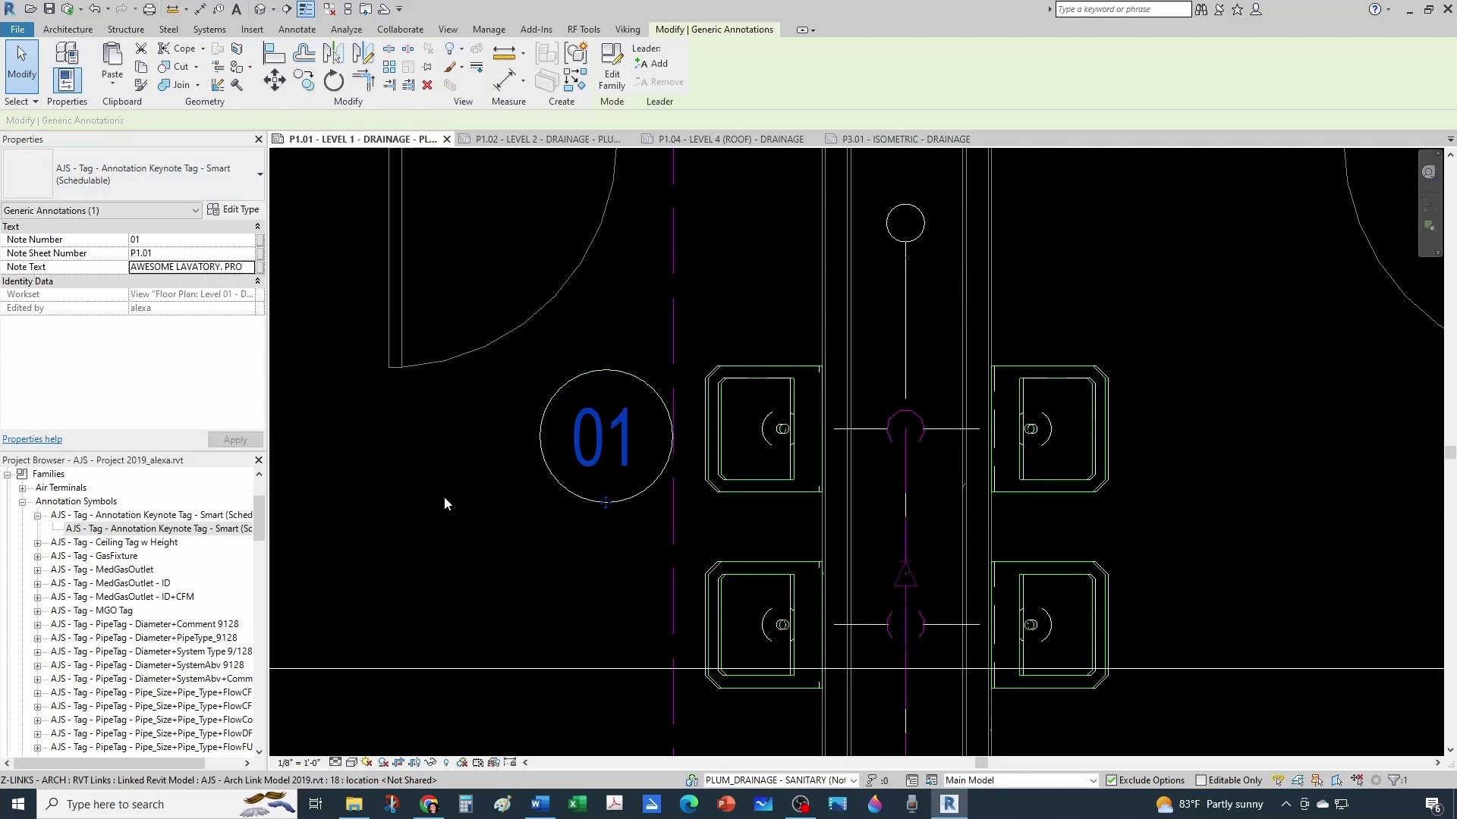
left_click(474, 511)
- Collapse the annotation symbols and families in the project tree, and deactivate the floor plan viewport to return to sheet P1.01
scroll(607, 479, "down", 8)
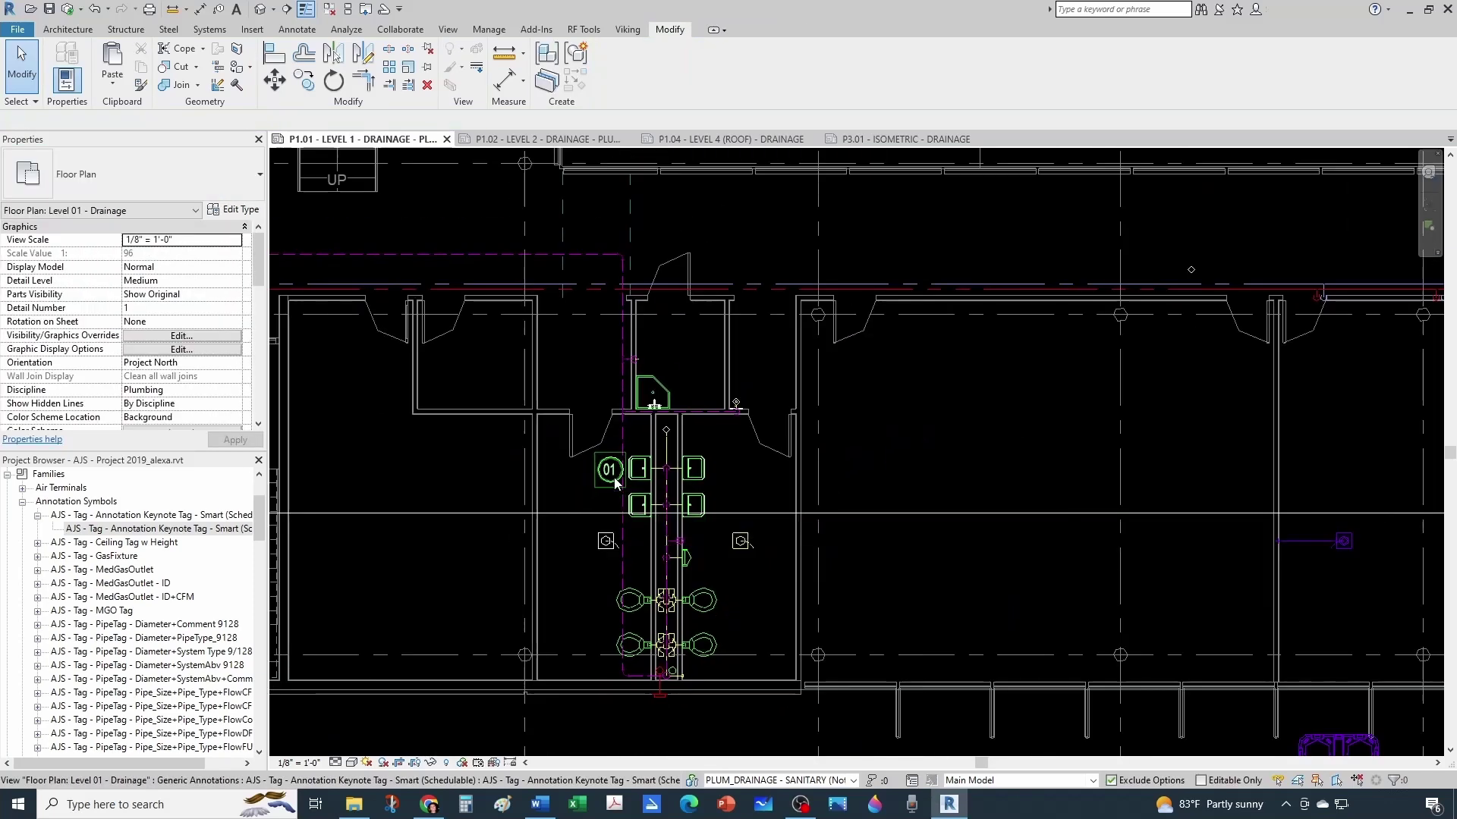
scroll(616, 482, "down", 10)
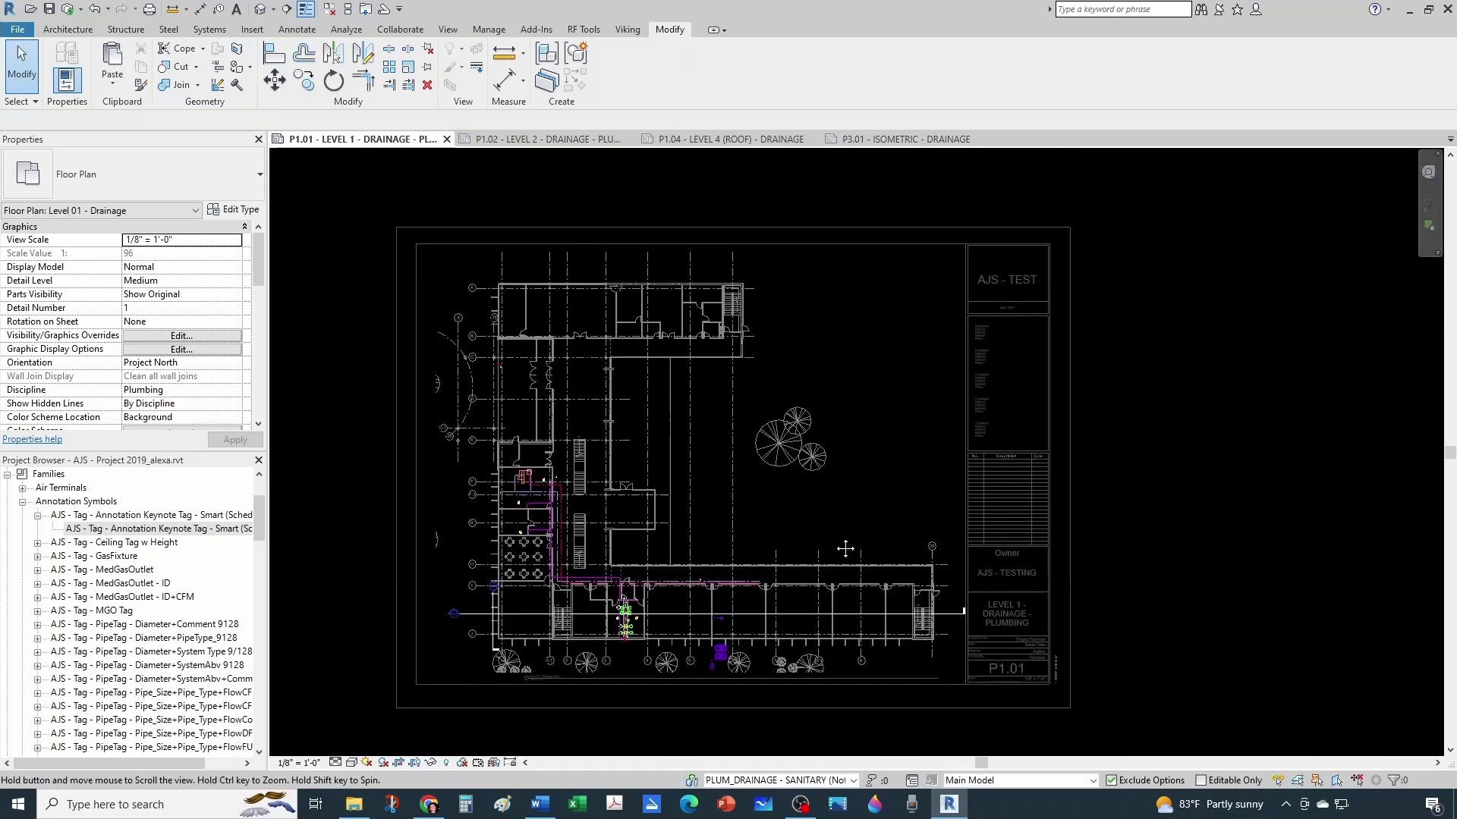
scroll(862, 298, "up", 2)
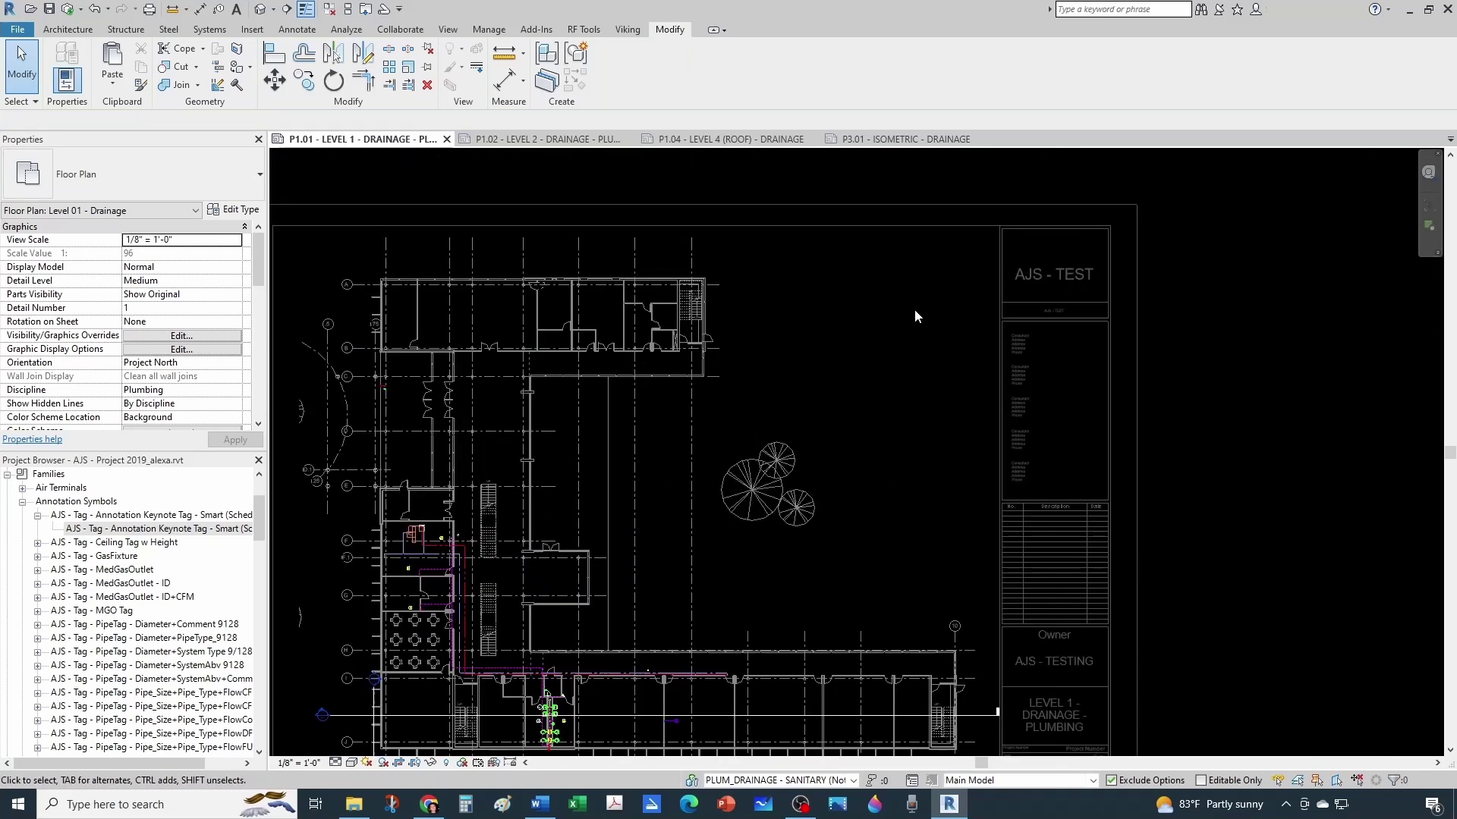
left_click(22, 503)
left_click(7, 474)
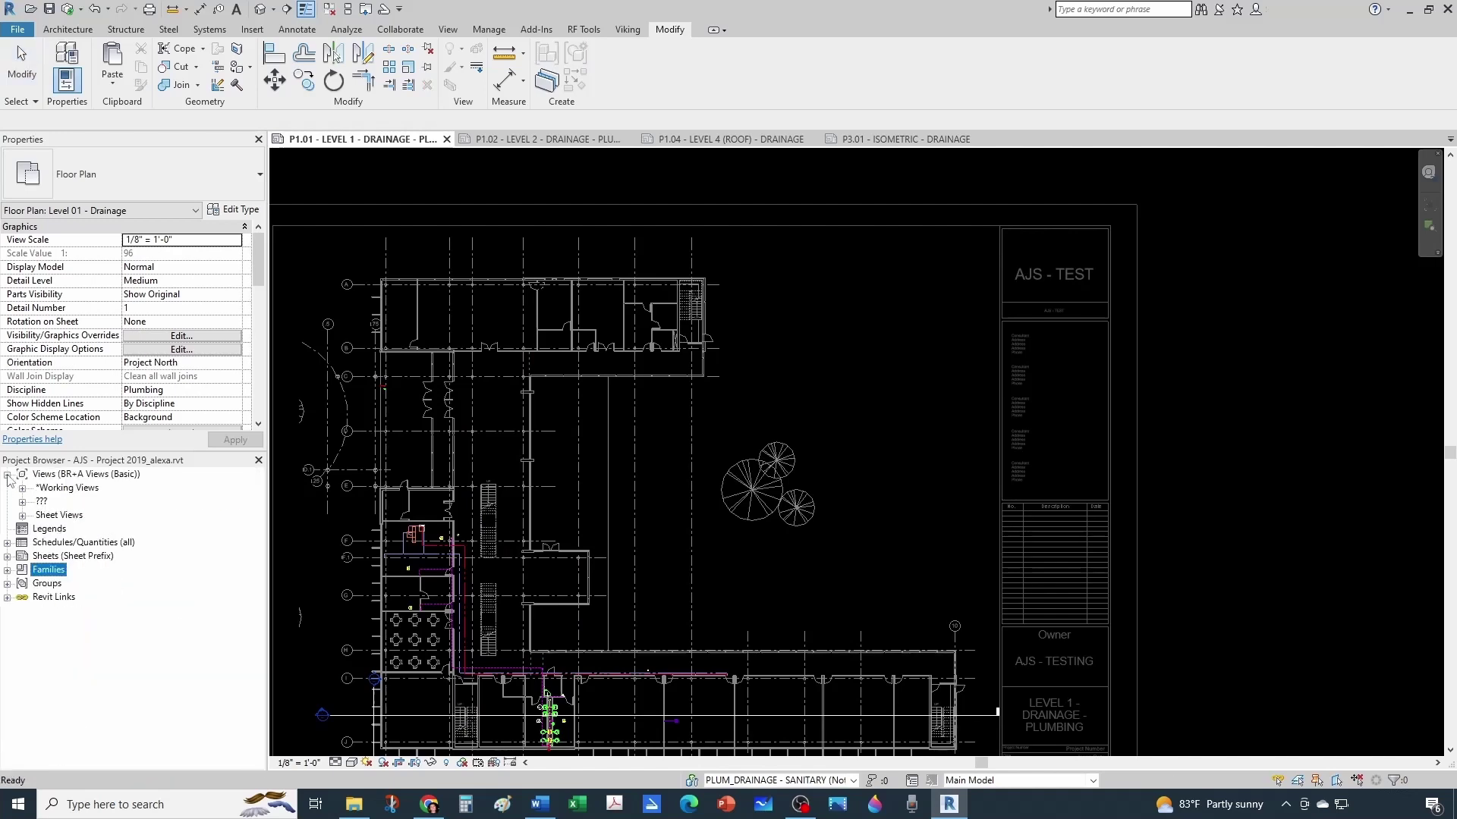
left_click(30, 542)
scroll(855, 550, "down", 1)
double_click(1145, 529)
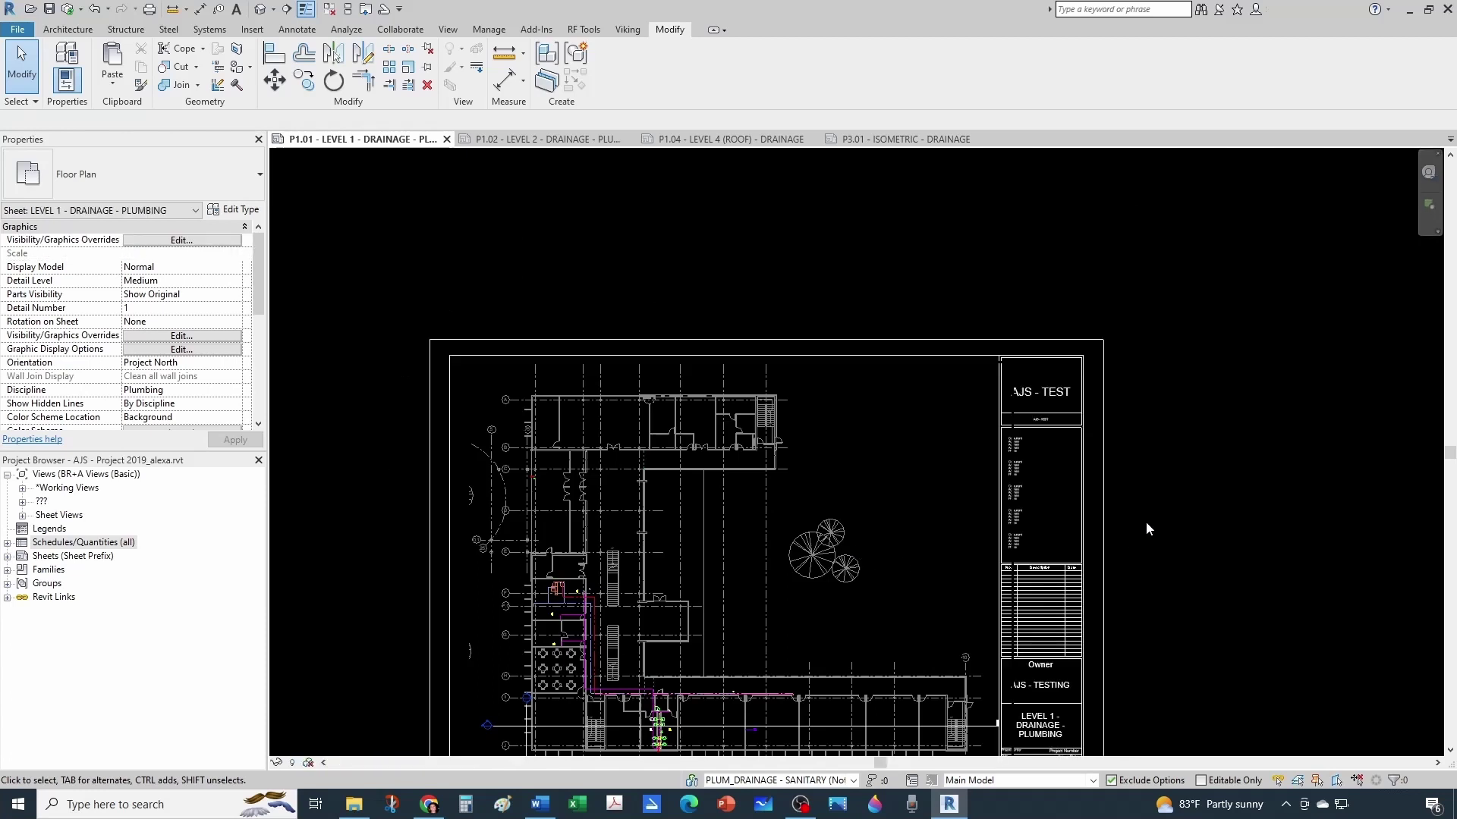
middle_click_drag(867, 519, 860, 482)
- Place the schedule AJS - Model Notes P1.01 DRAINAGE PLAN on sheet P1.01, in the empty area between the building and the title block
left_click(75, 542)
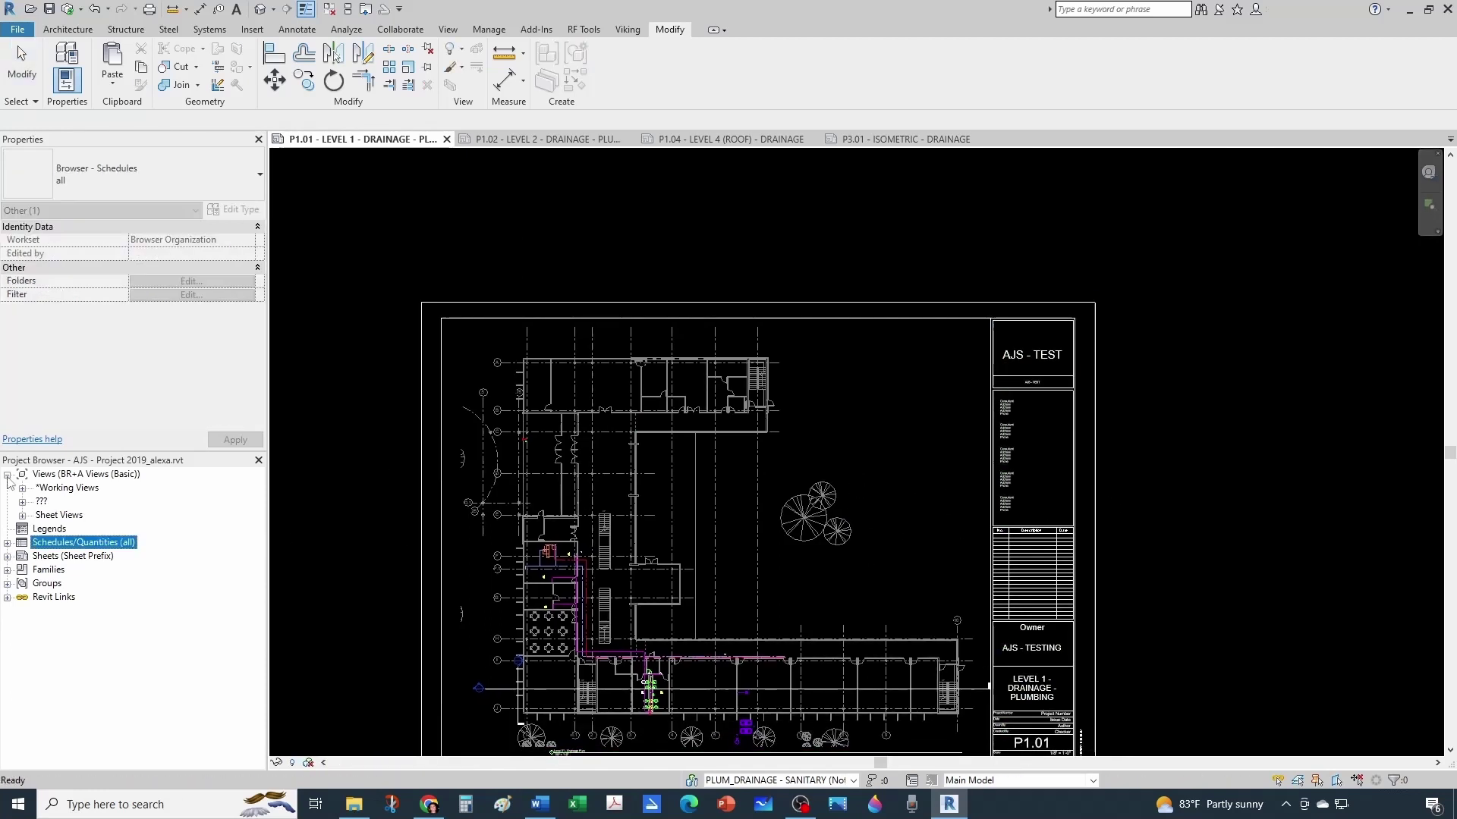
left_click(7, 543)
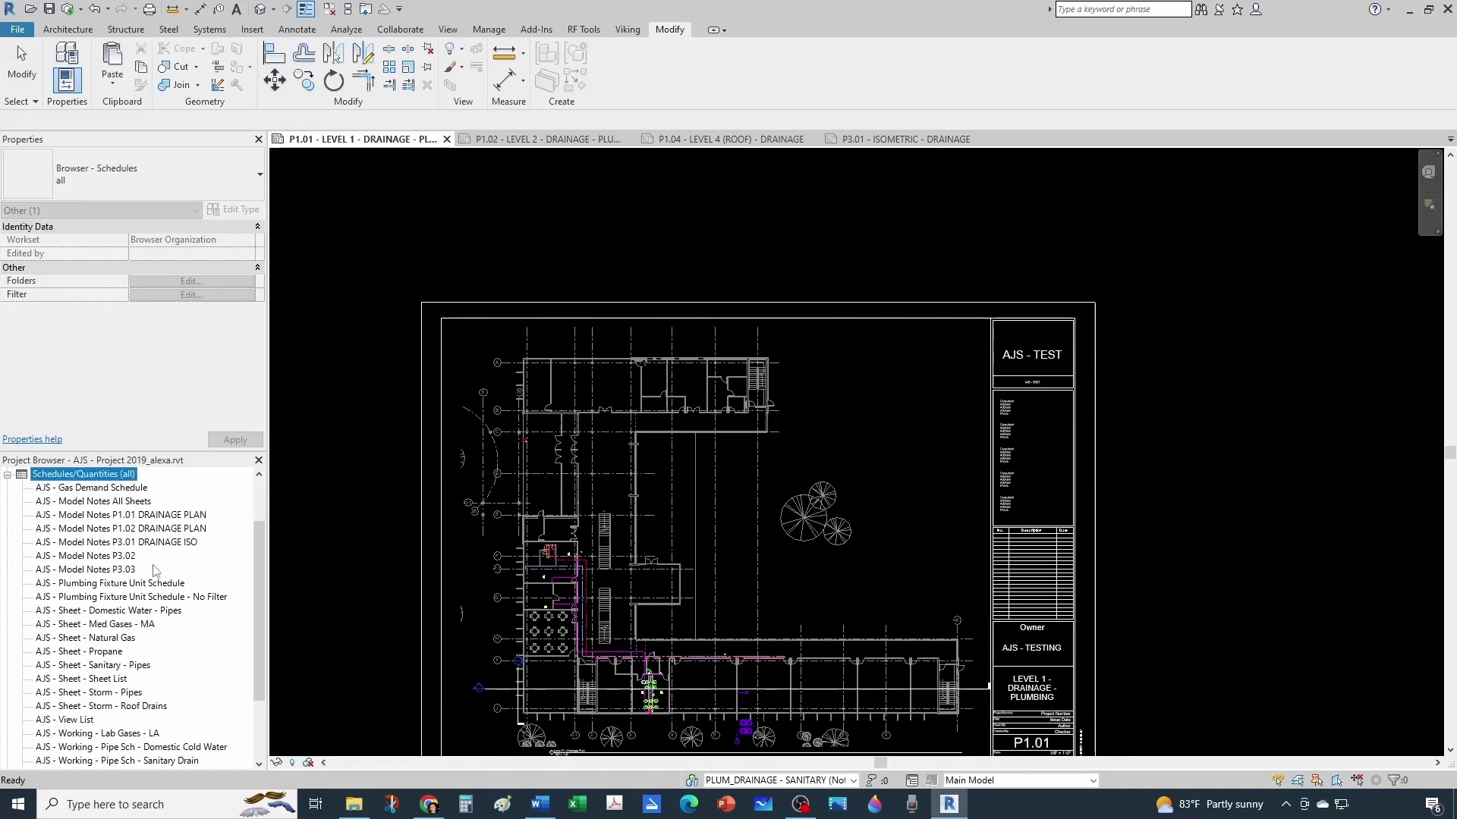
scroll(871, 547, "down", 1)
scroll(1003, 727, "up", 1)
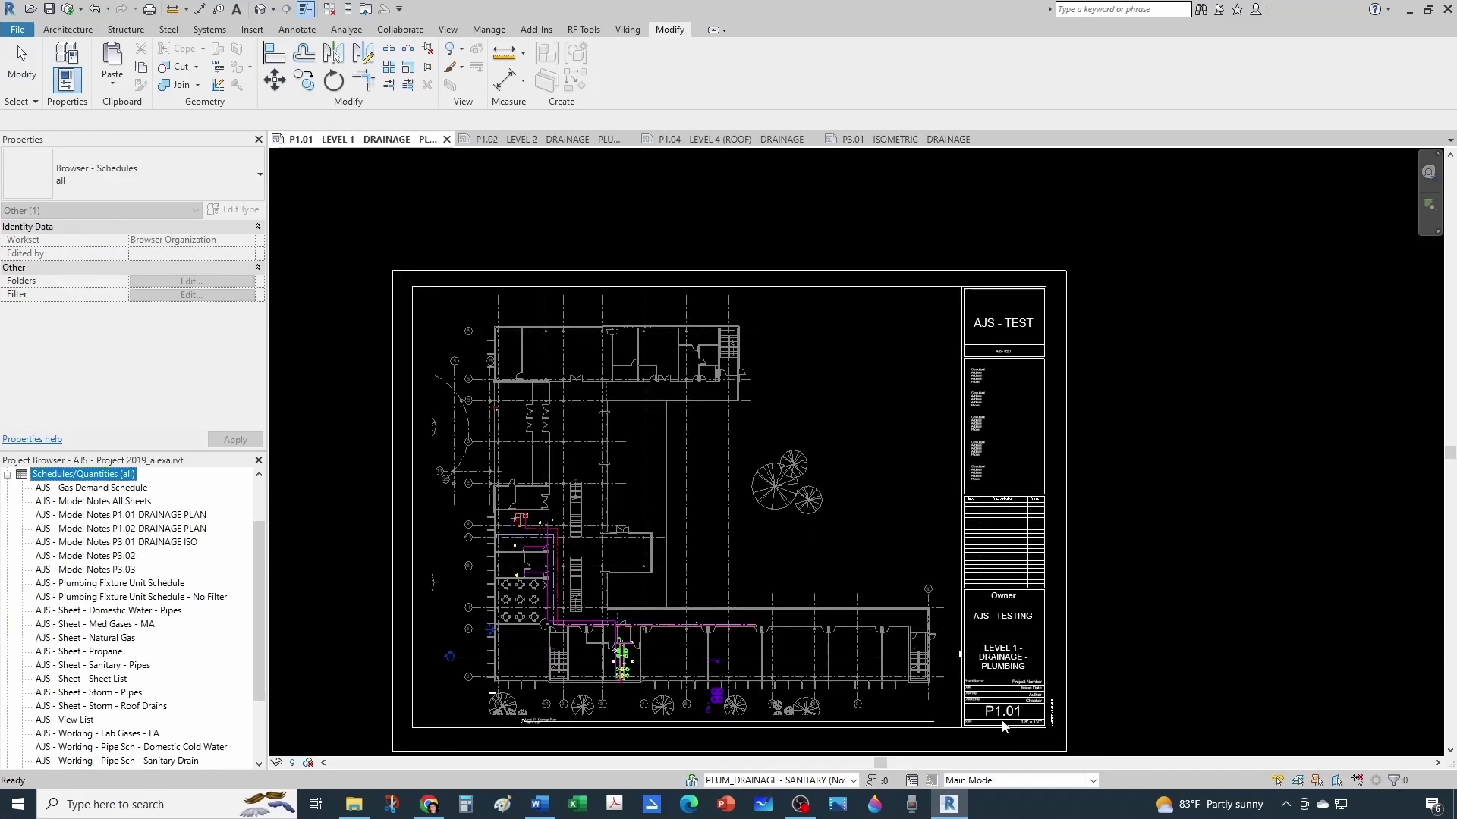
left_click(128, 518)
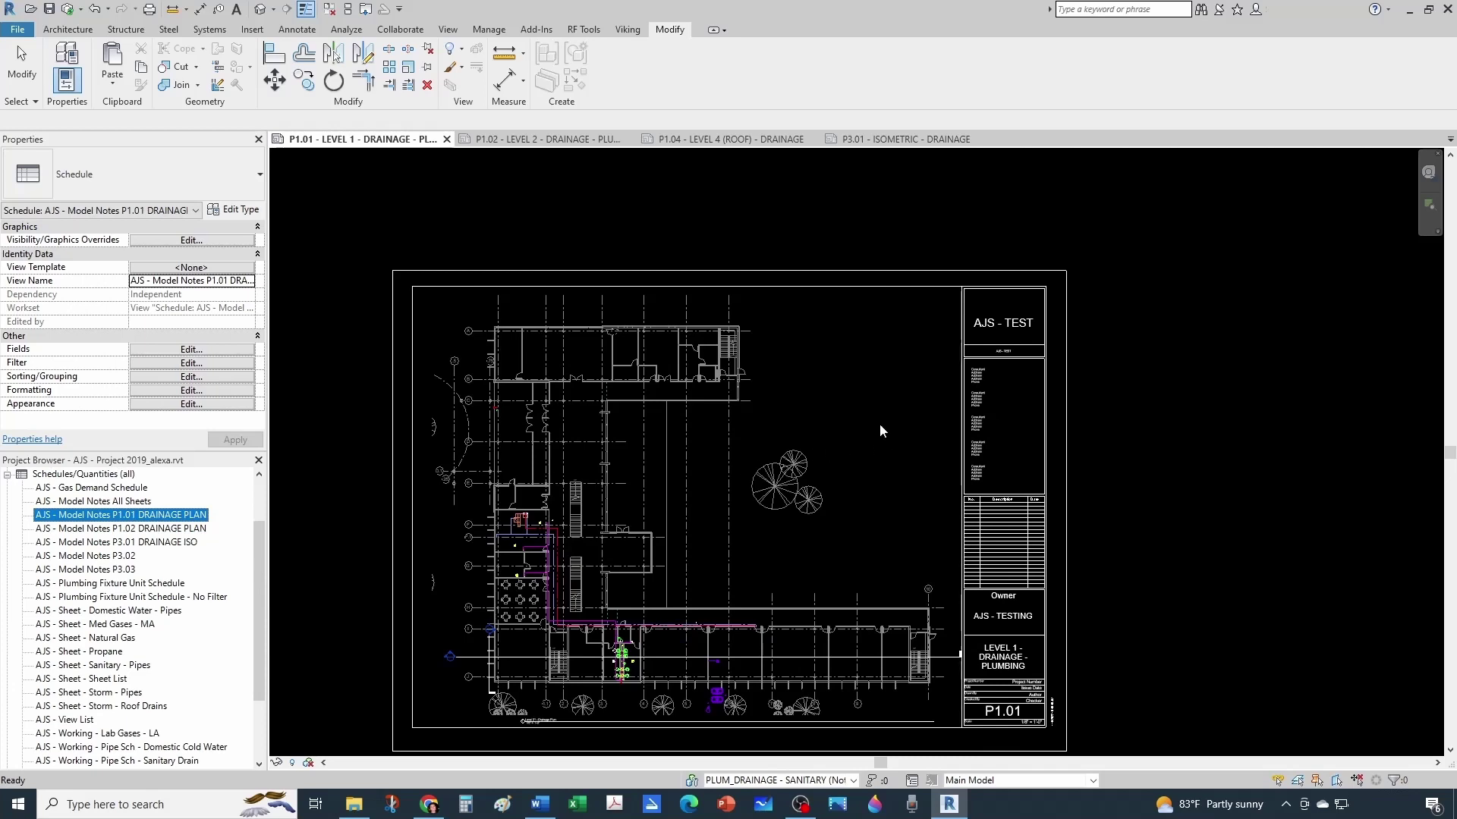
scroll(877, 326, "up", 2)
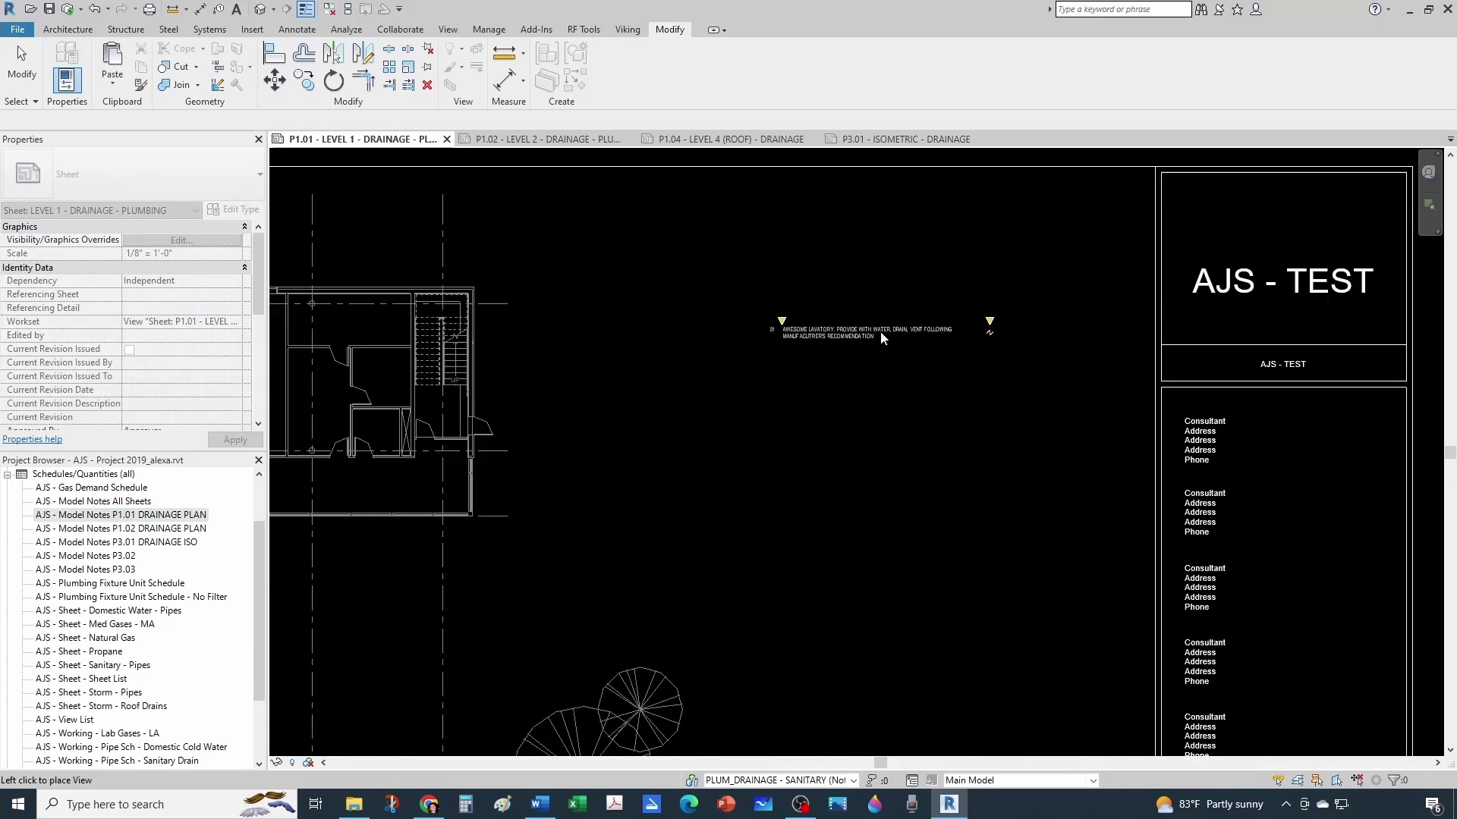
scroll(882, 337, "up", 1)
left_click(904, 301)
key("Escape")
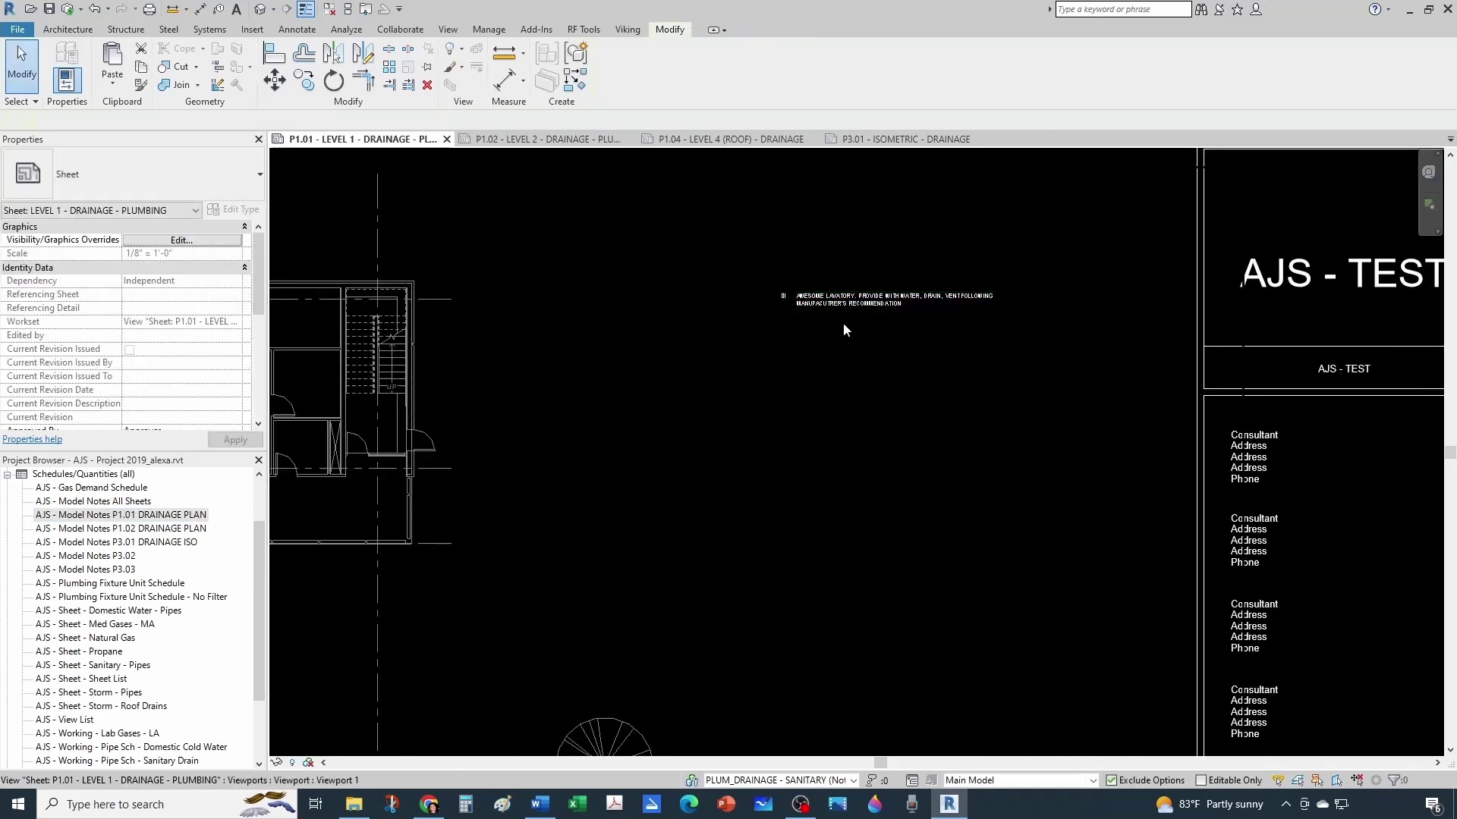
scroll(808, 322, "up", 5)
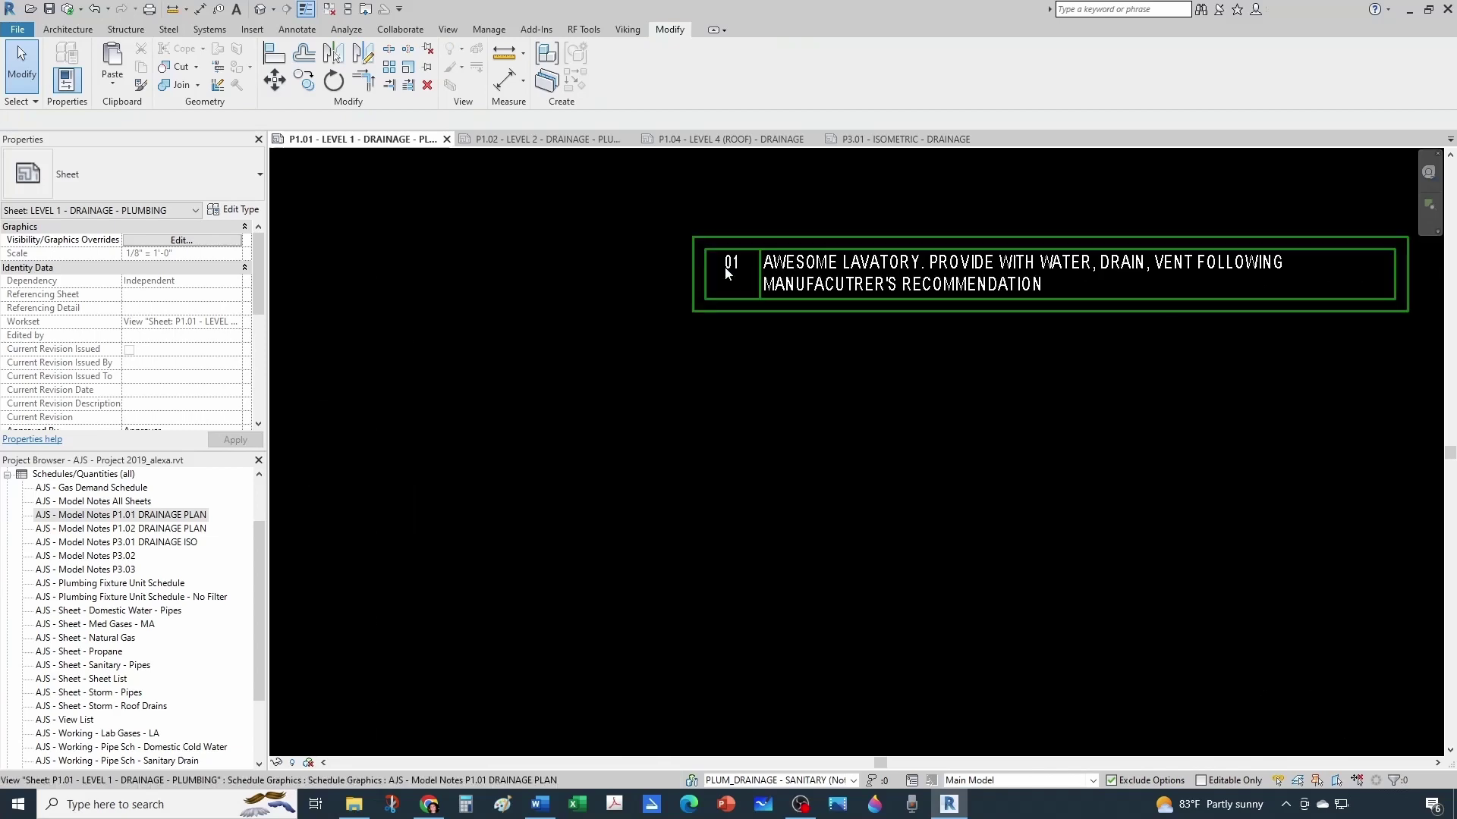
scroll(822, 328, "down", 1)
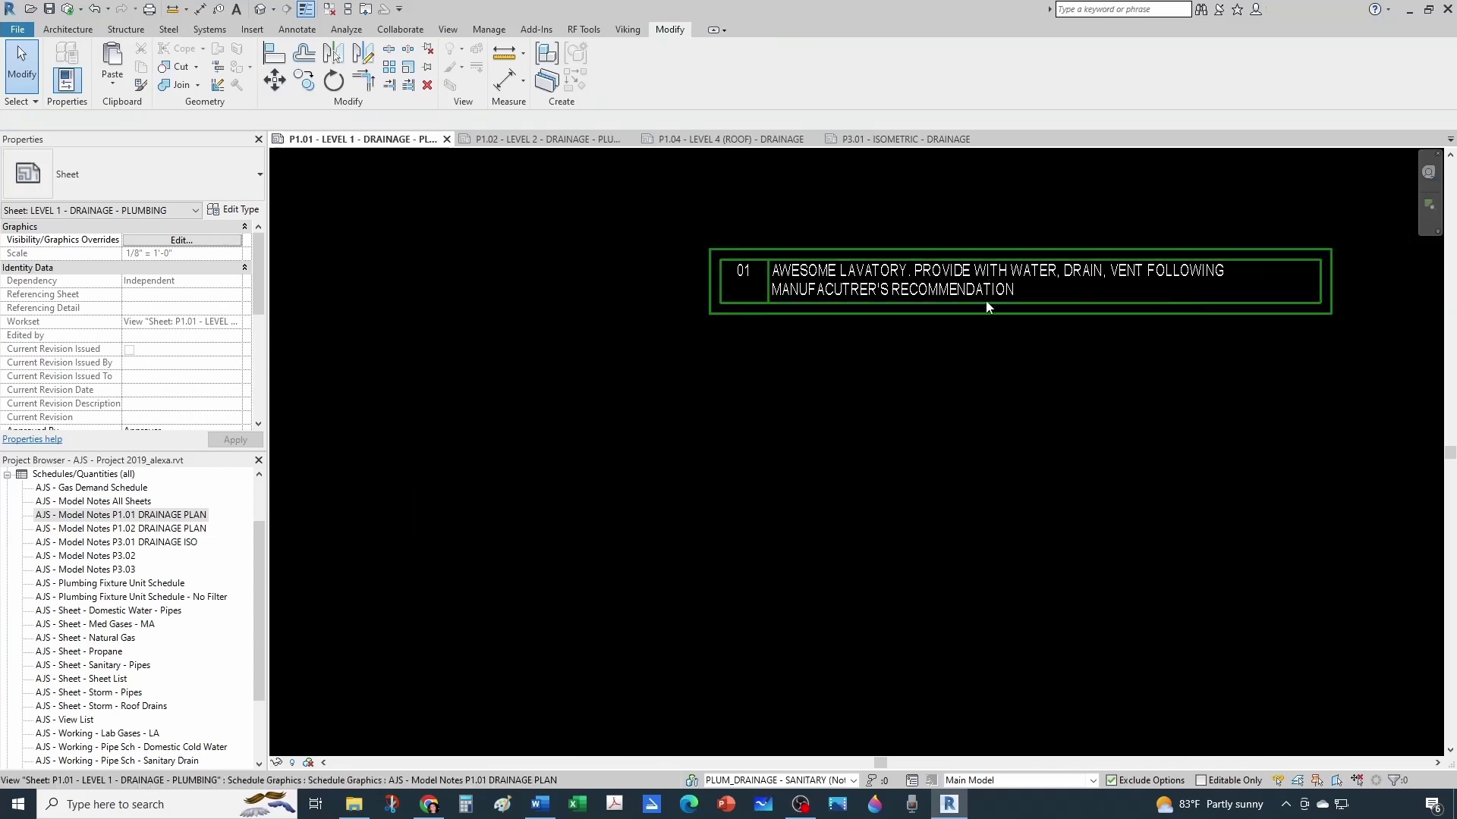
scroll(827, 327, "down", 5)
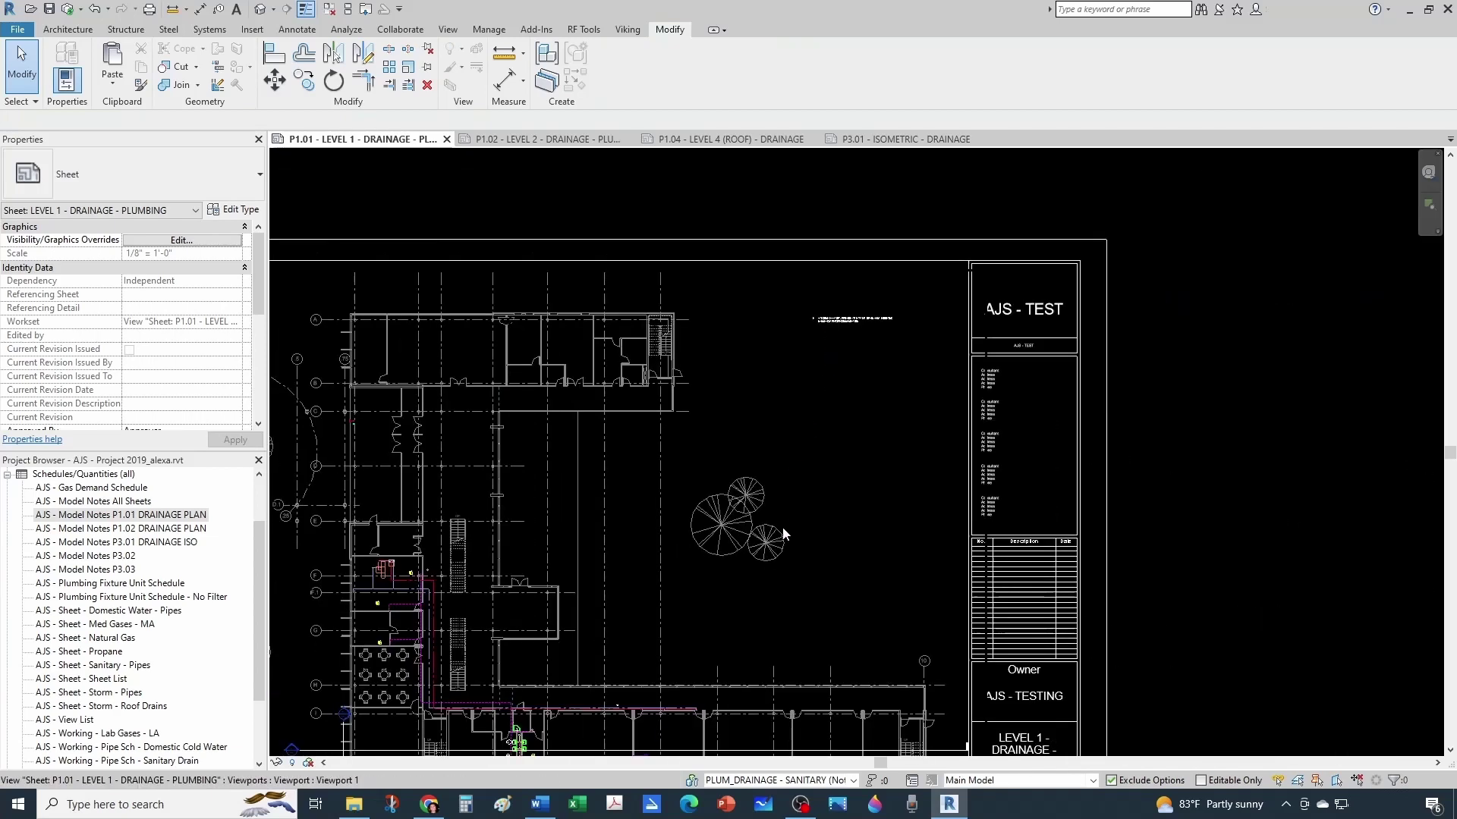
middle_click_drag(786, 534, 803, 473)
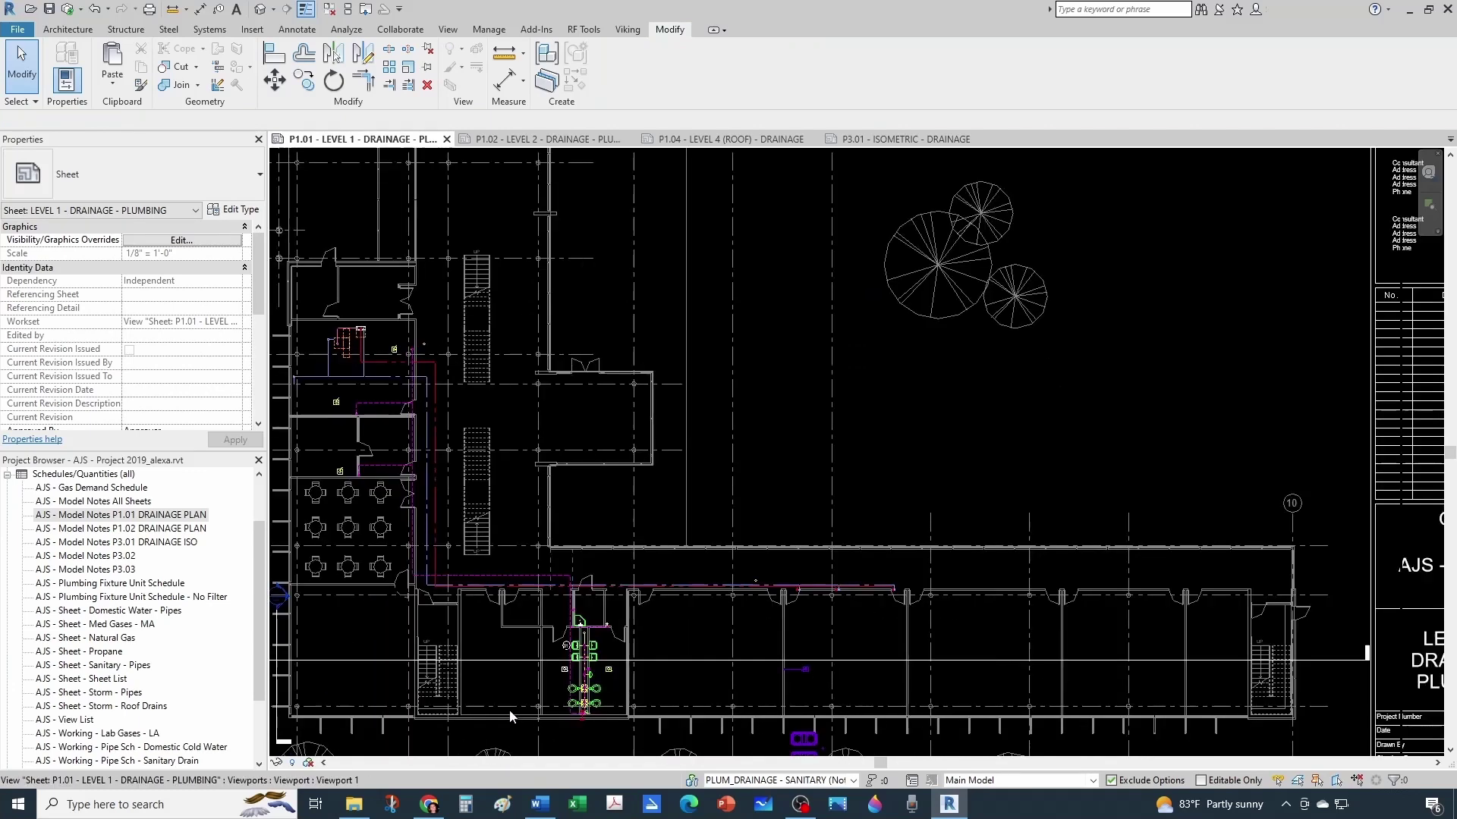
- Activate the drainage plan viewport, select keynote tag 01 beside the upper lavatory, and check its note sheet number against the title block
scroll(558, 699, "up", 4)
left_click(611, 678)
scroll(599, 629, "up", 6)
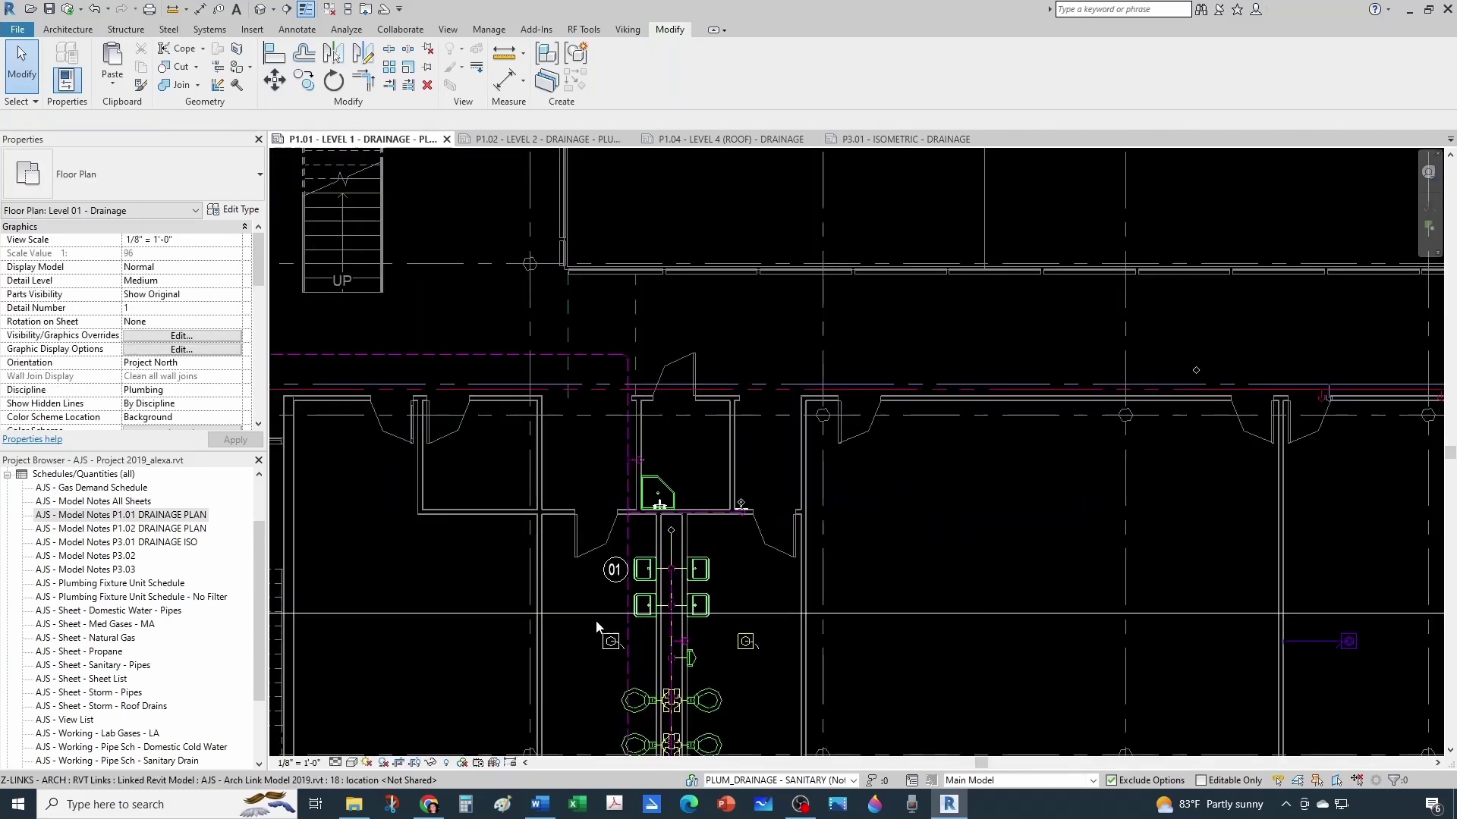
middle_click_drag(641, 554, 629, 449)
scroll(630, 449, "up", 1)
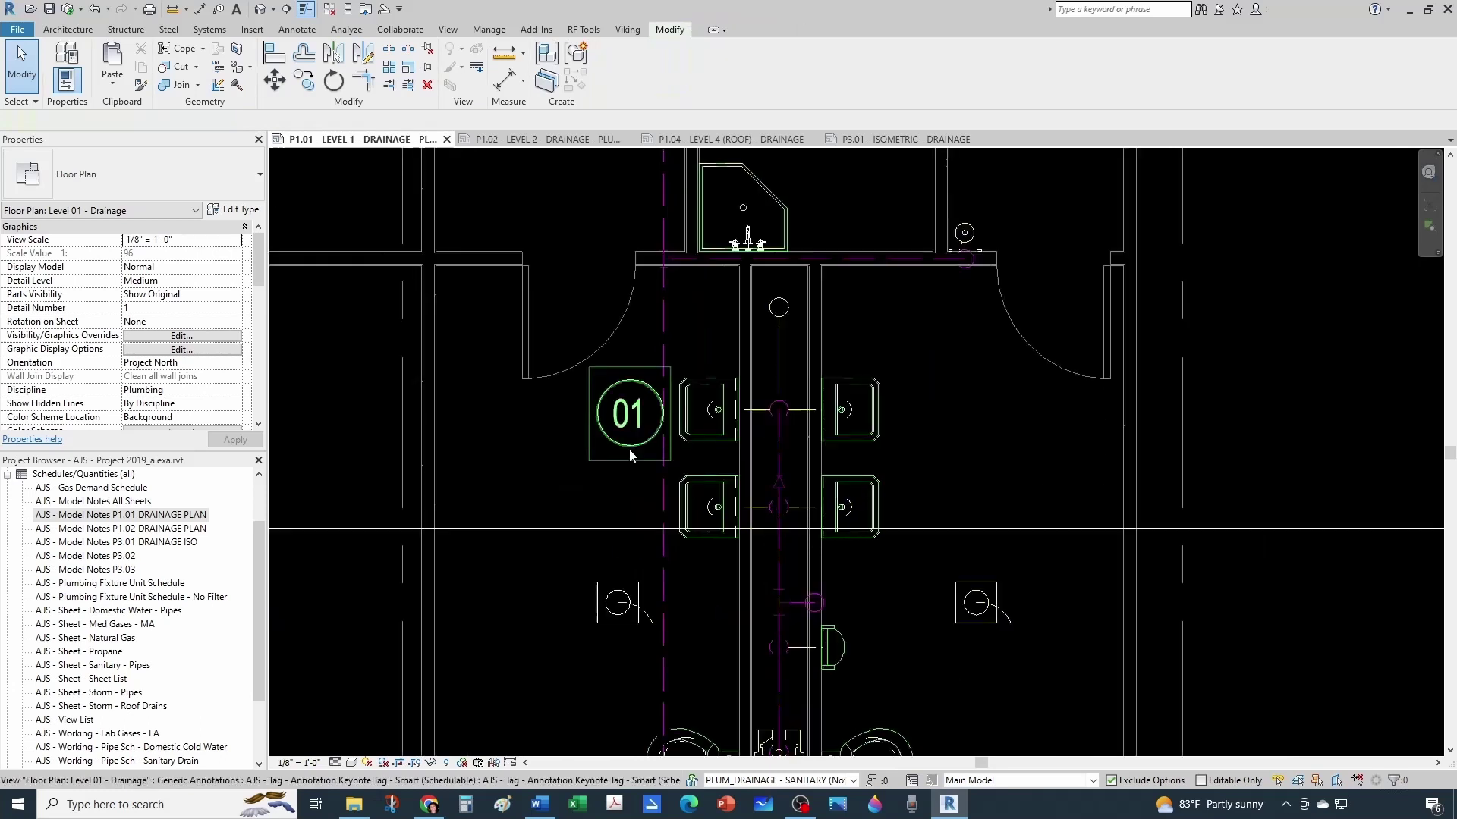
left_click(630, 449)
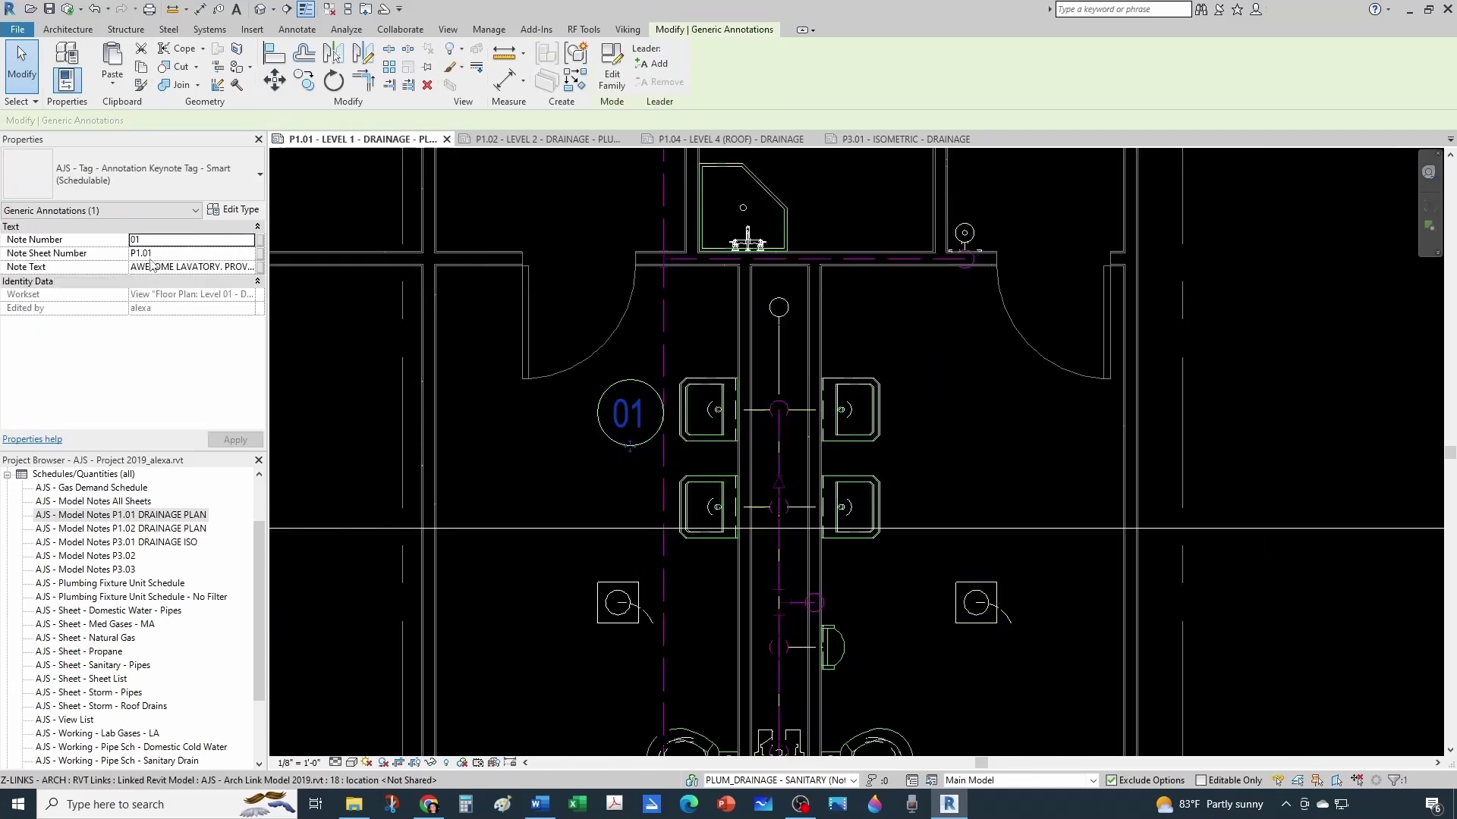
scroll(579, 320, "down", 8)
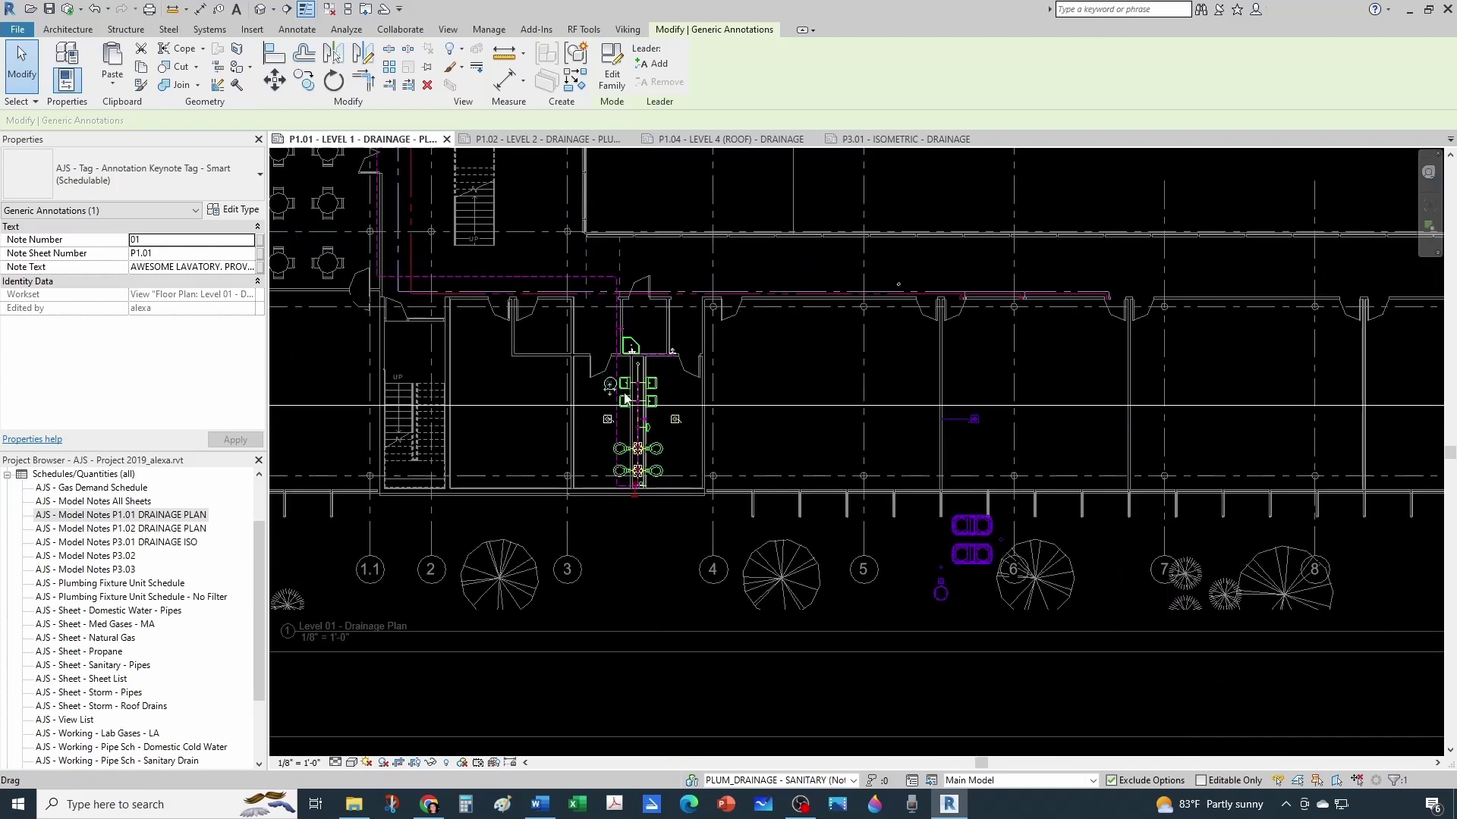
middle_click_drag(977, 443, 874, 457)
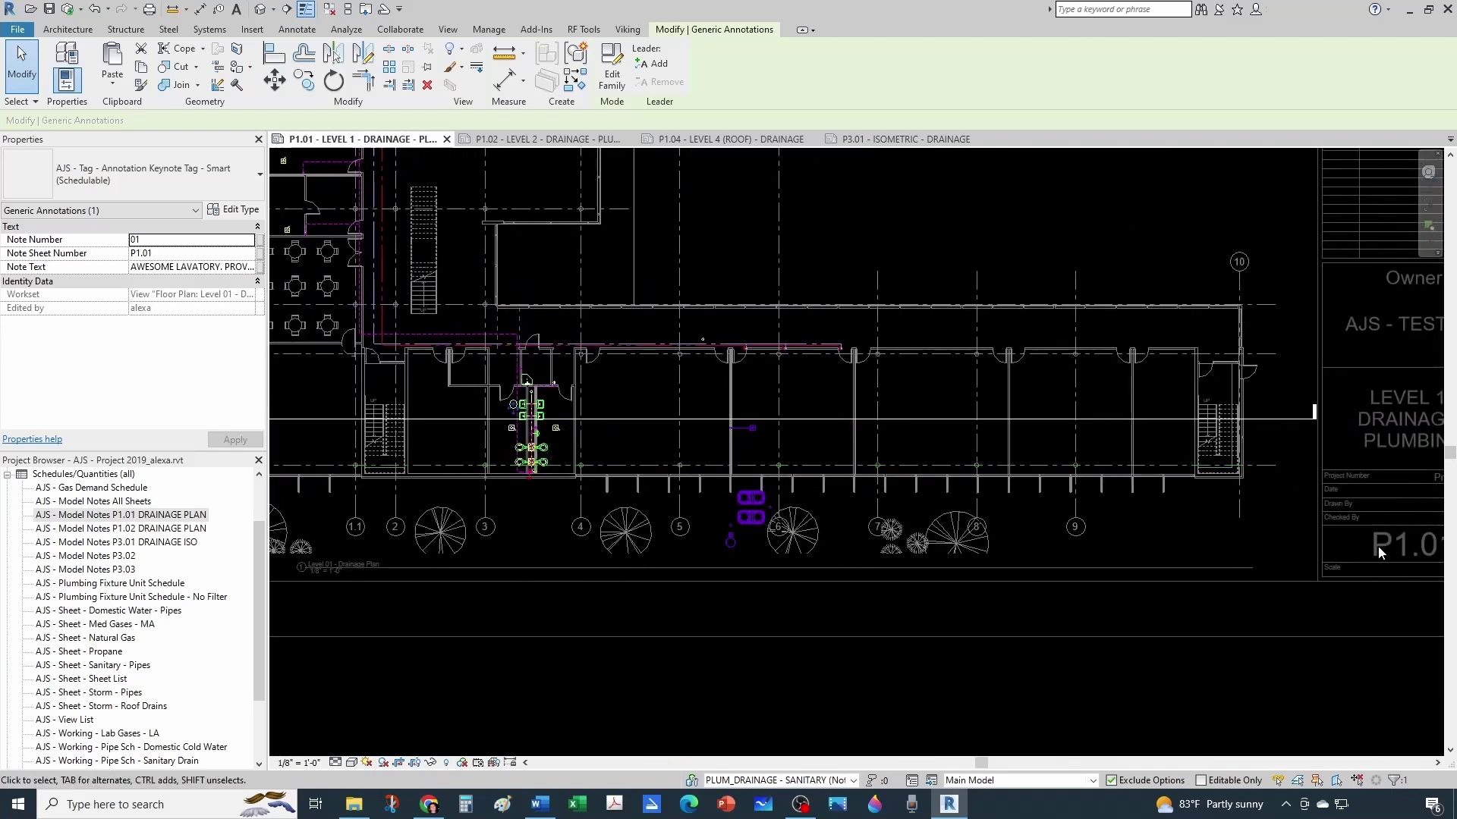
middle_click_drag(1378, 546, 1322, 554)
scroll(452, 458, "up", 2)
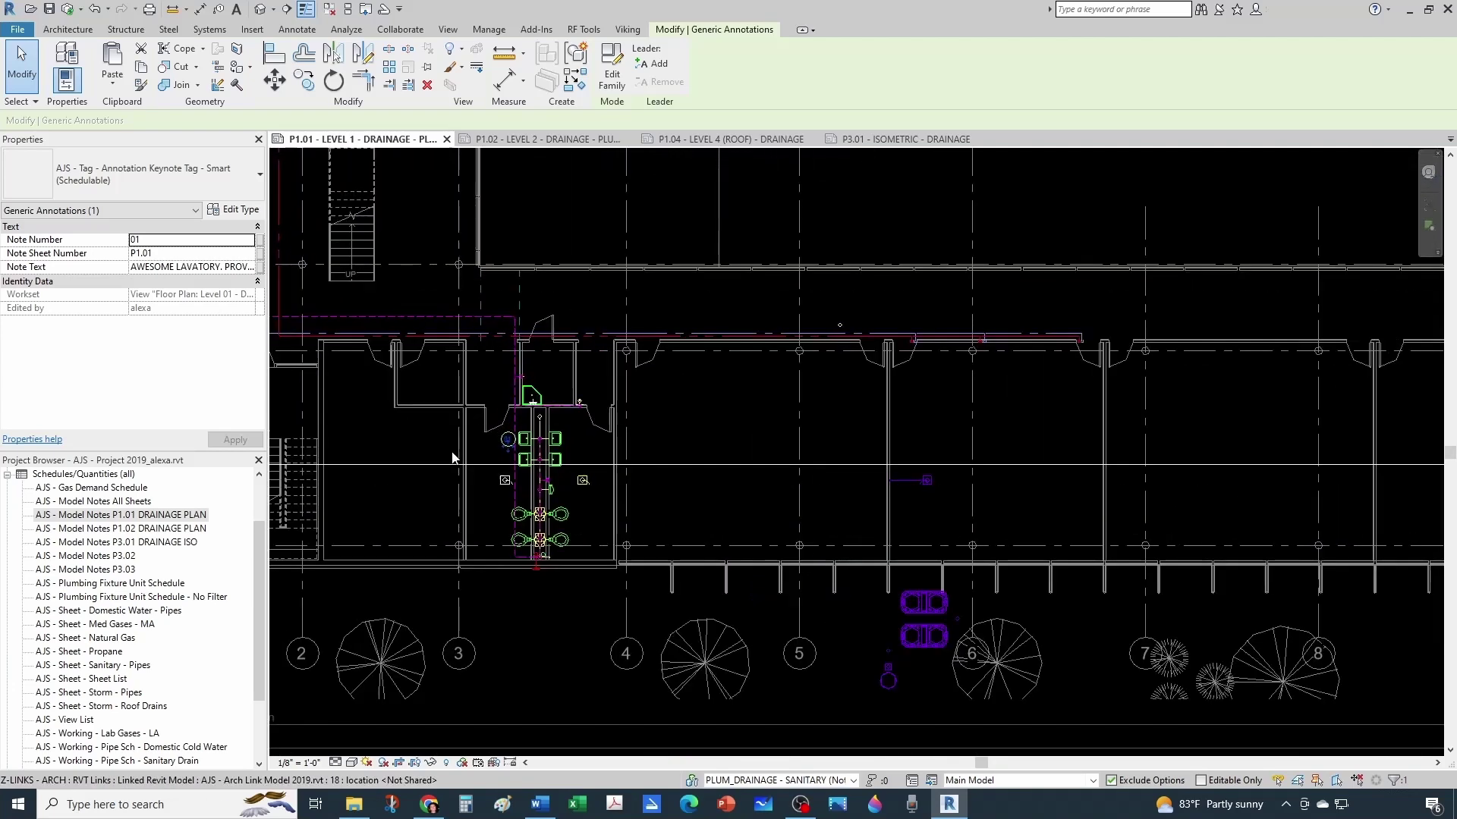
scroll(452, 458, "up", 5)
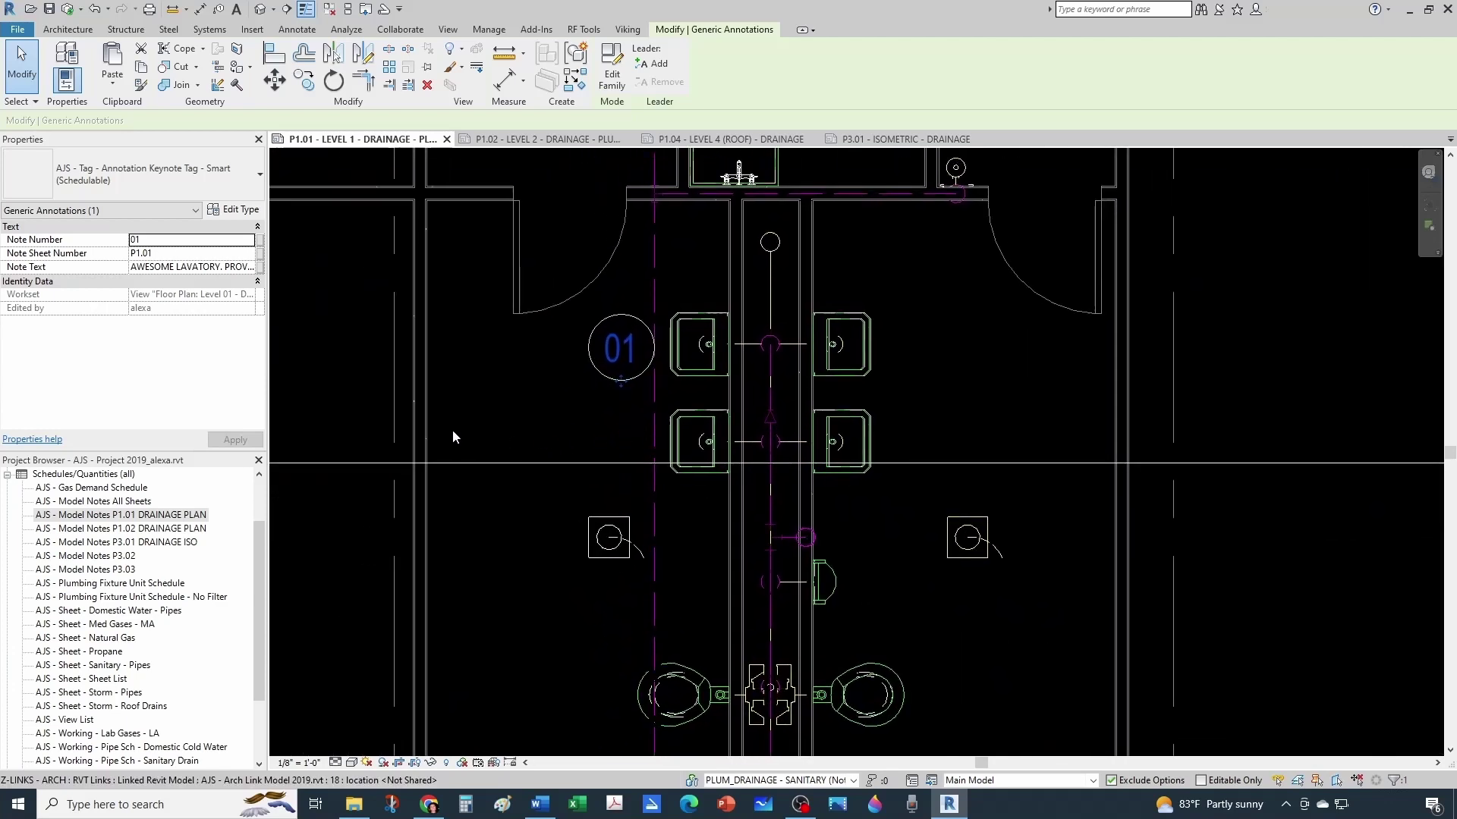
- Copy keynote tag 01 with multiple copies enabled, placing one beside each of the other three lavatories
left_click(303, 79)
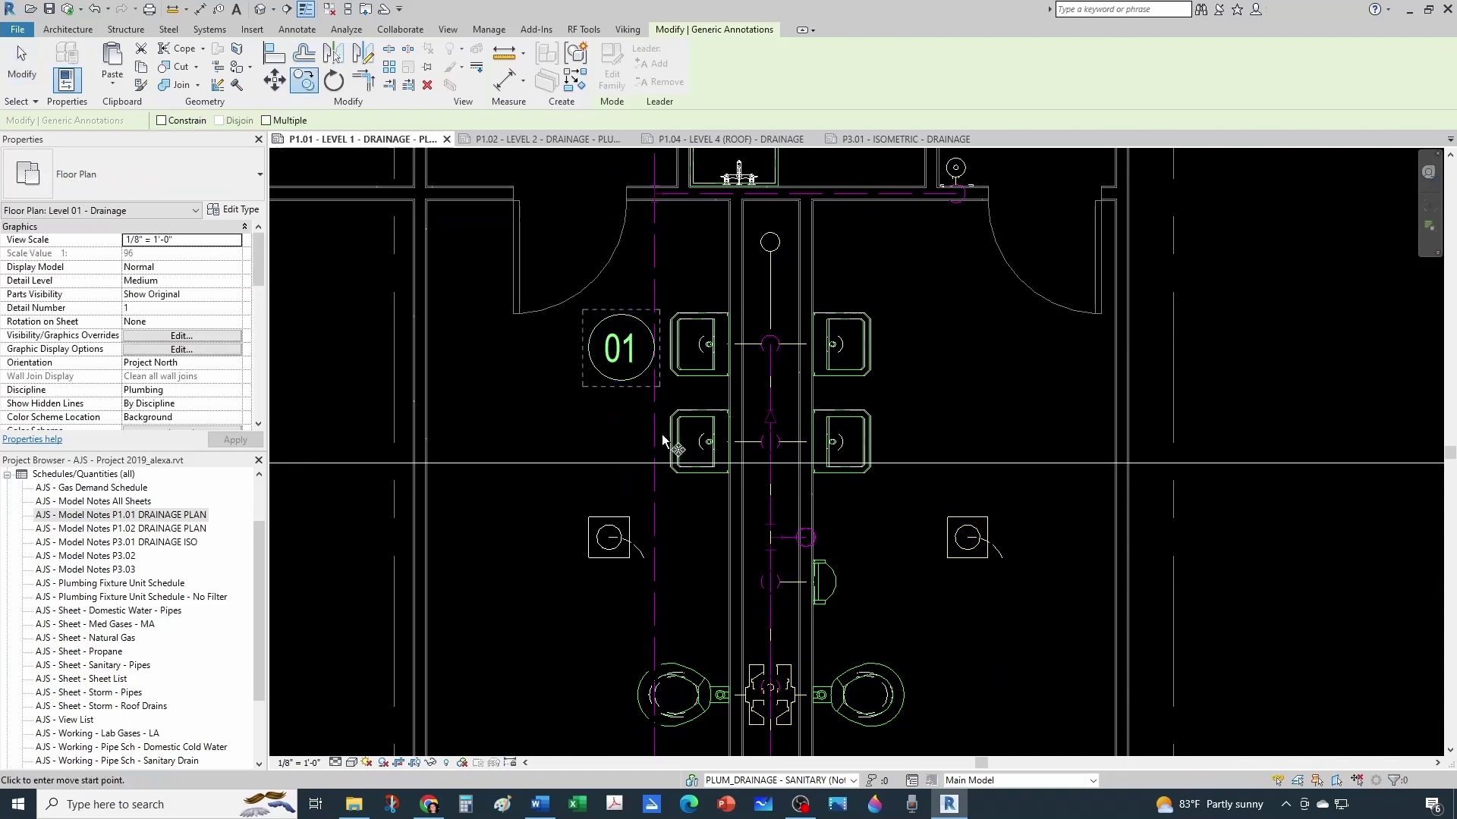
scroll(663, 428, "up", 2)
left_click(266, 120)
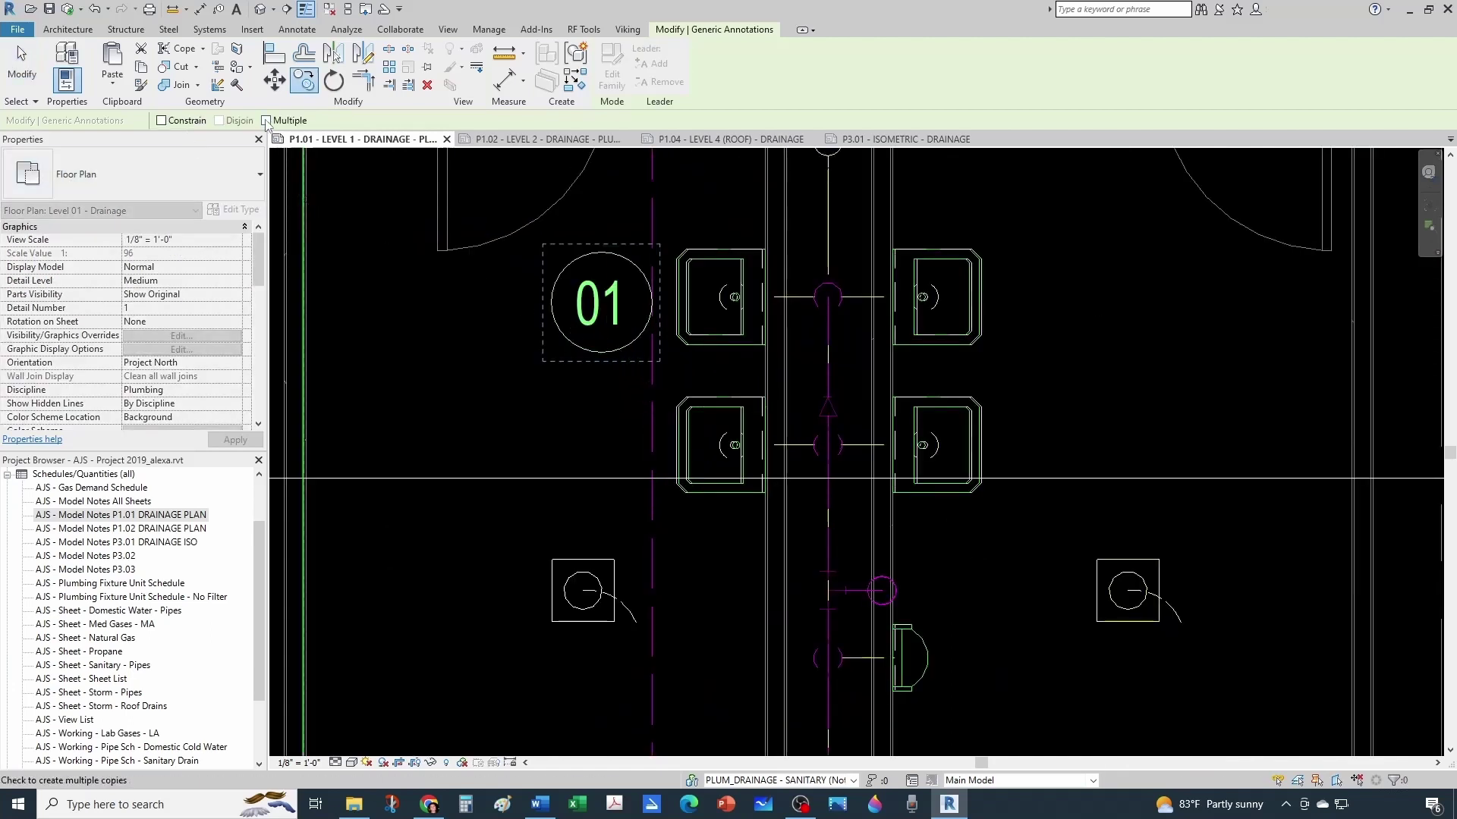
scroll(534, 313, "up", 1)
left_click(609, 310)
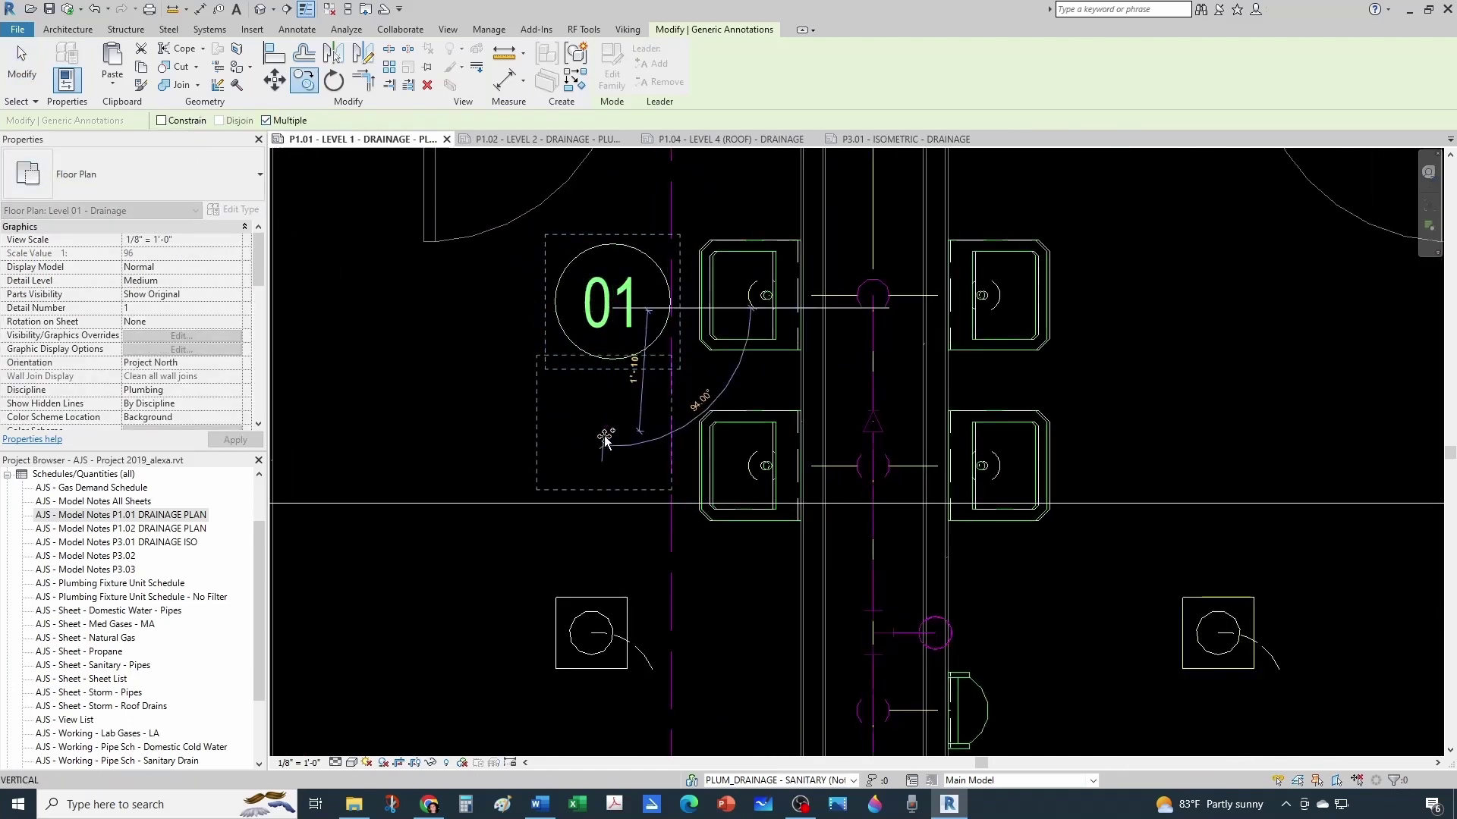
left_click(609, 474)
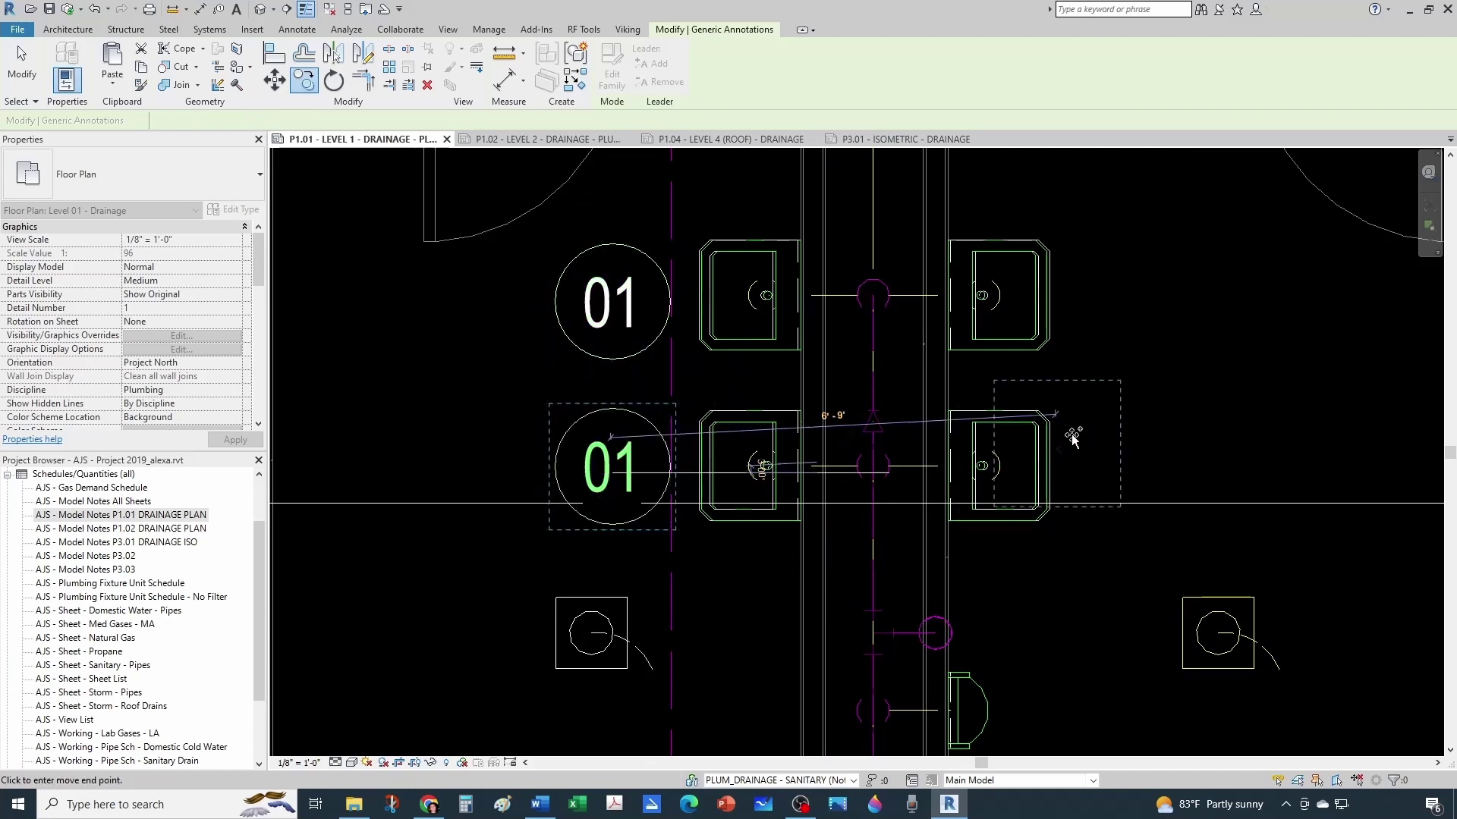
left_click(1130, 300)
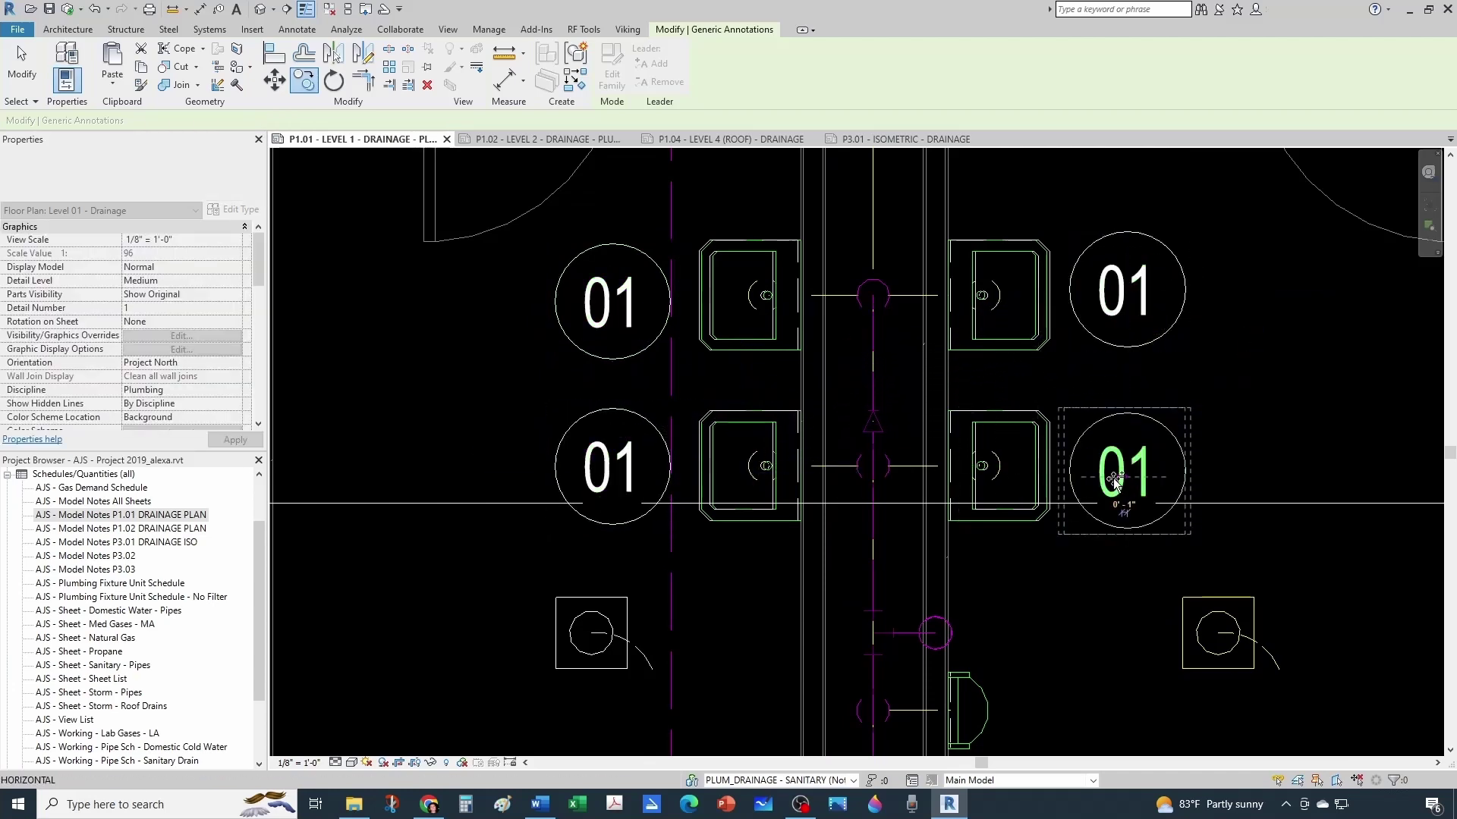
left_click(1125, 478)
key("Escape")
- Copy the keynote tag from the lower-left lavatory to the left side of the floor drain below it
scroll(873, 433, "down", 1)
middle_click_drag(497, 372, 627, 334)
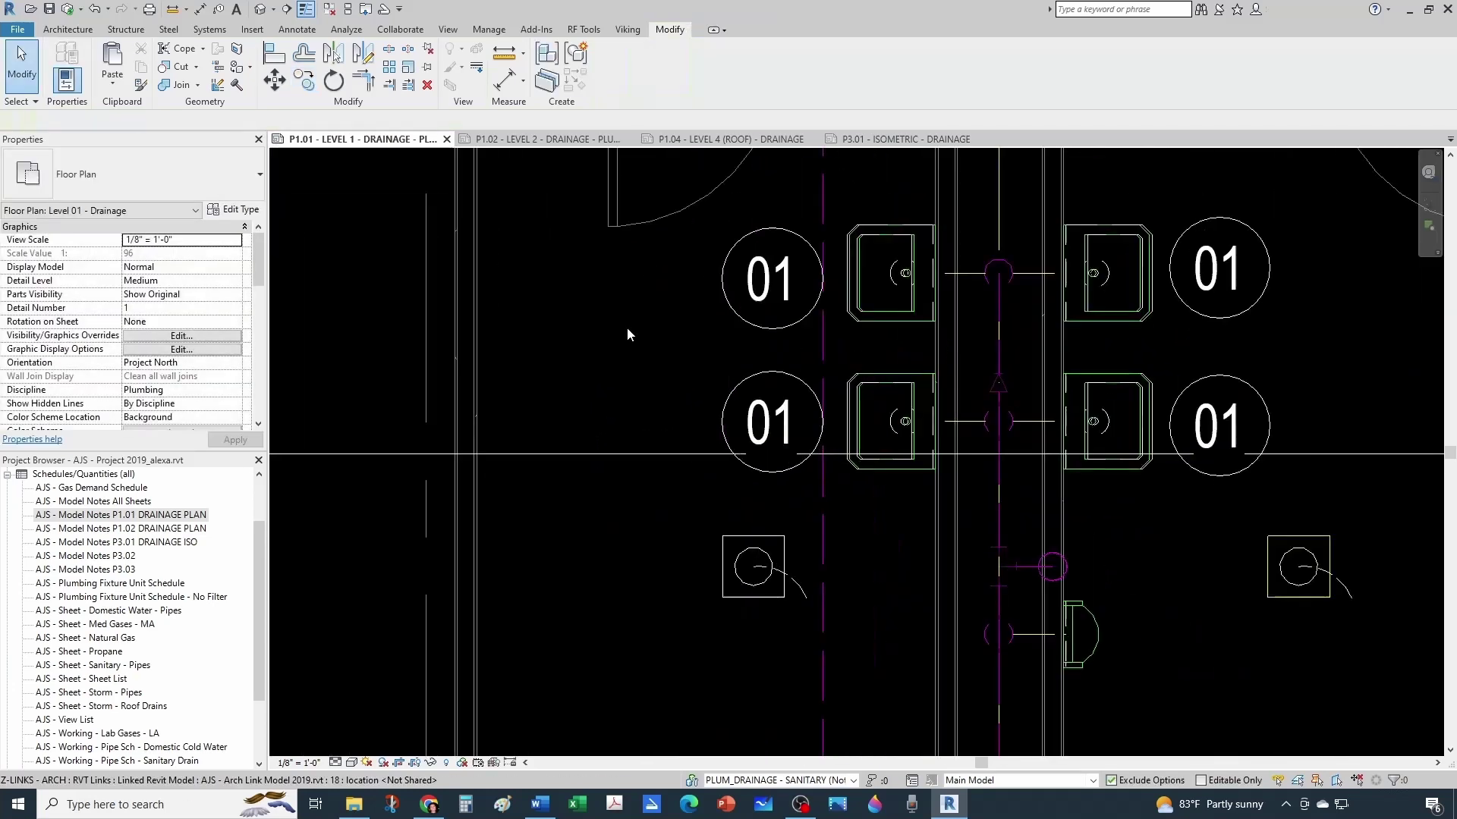
left_click(762, 410)
left_click(304, 79)
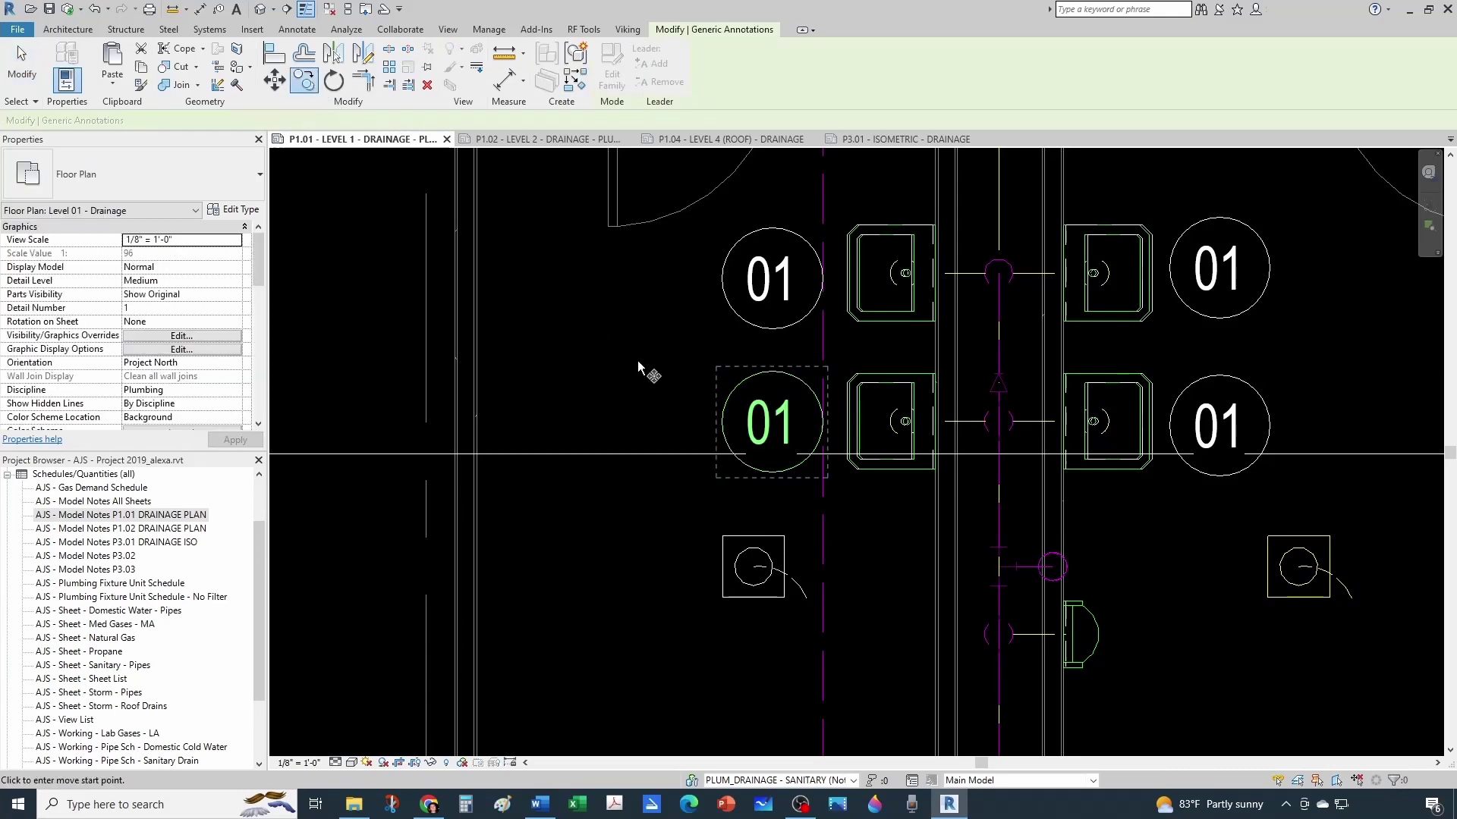
left_click(773, 421)
scroll(675, 561, "up", 1)
left_click(673, 567)
key("Escape")
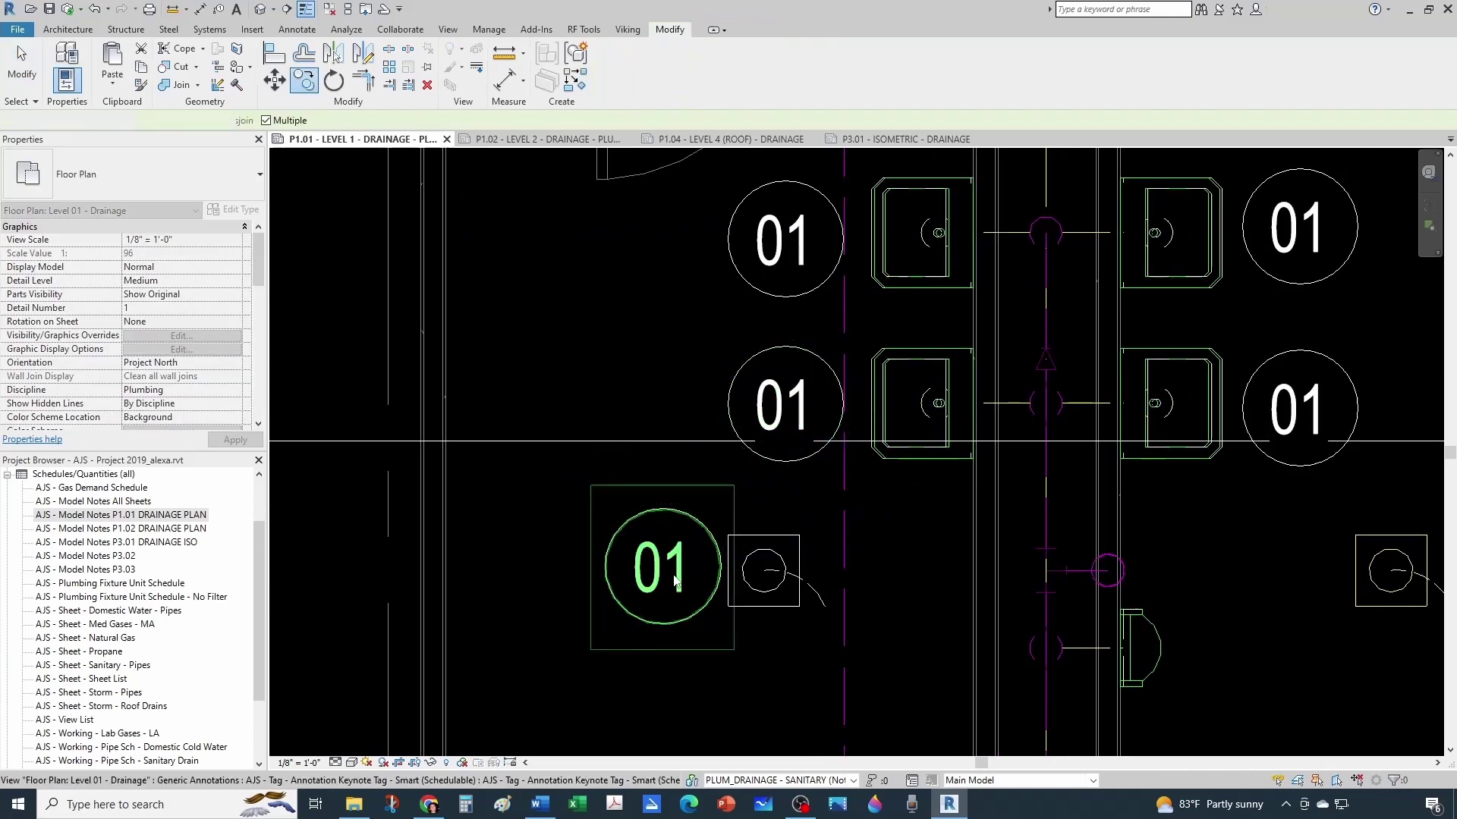
- Set the note number of the keynote tag beside the left floor drain to 02
double_click(683, 570)
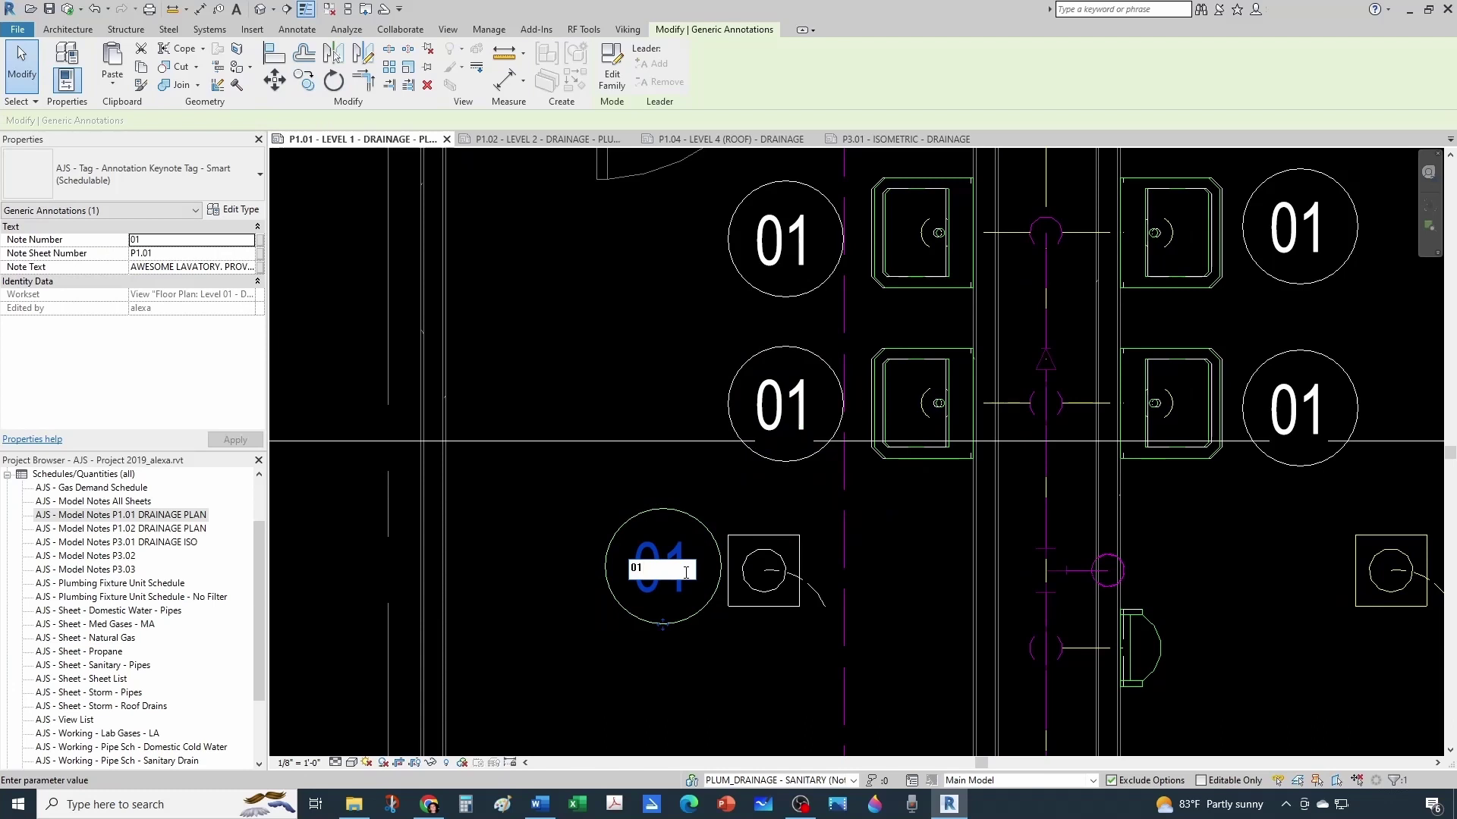
key("Return")
left_click(713, 675)
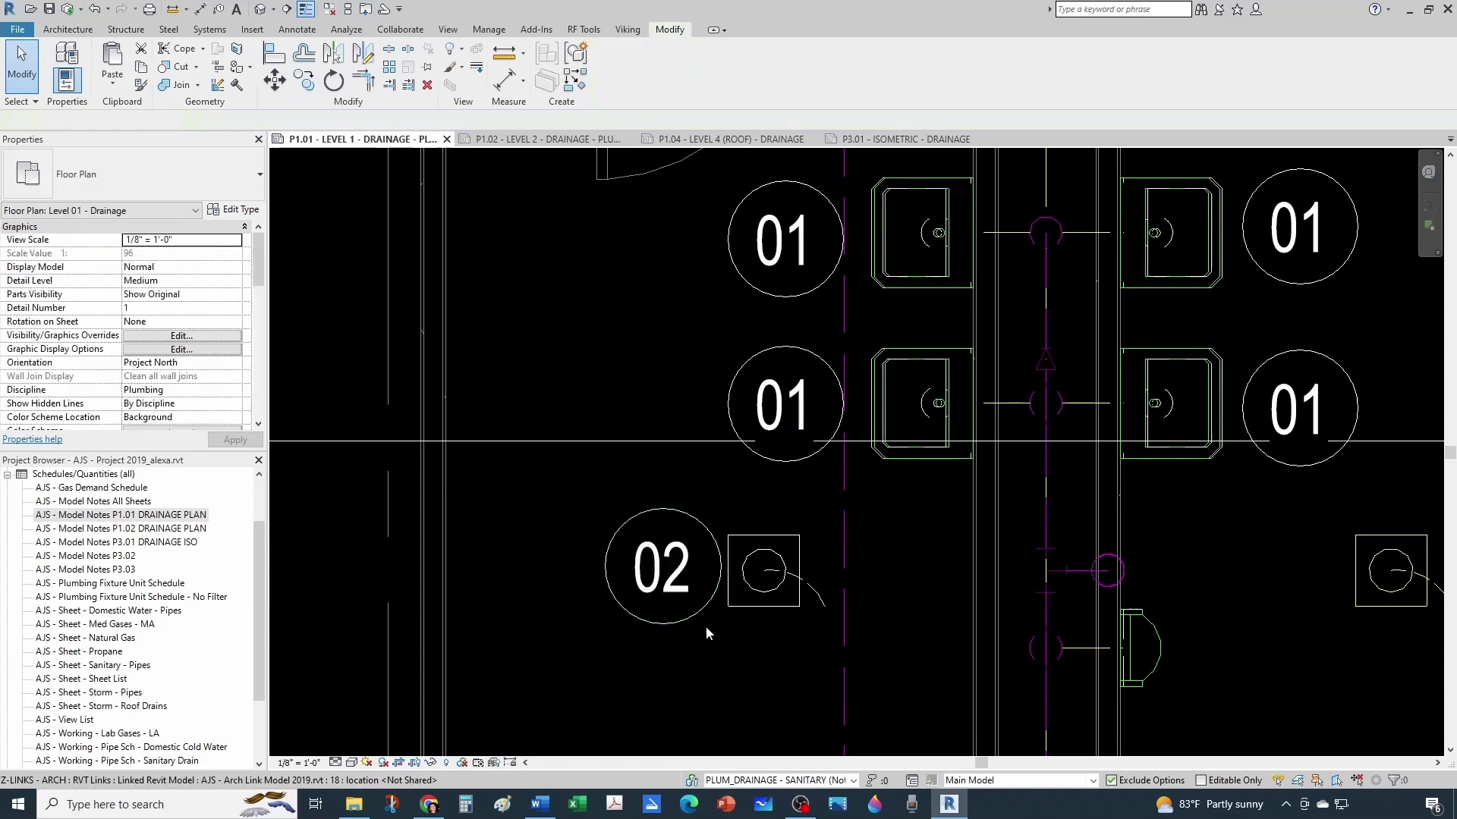
- Change keynote tag 02's note text to "AWESOME DRAIN. PROVIDE WITH, DRAIN, VENT FOLLOWING MANUFACUTRER'S RECOMMENDATION"
left_click(706, 632)
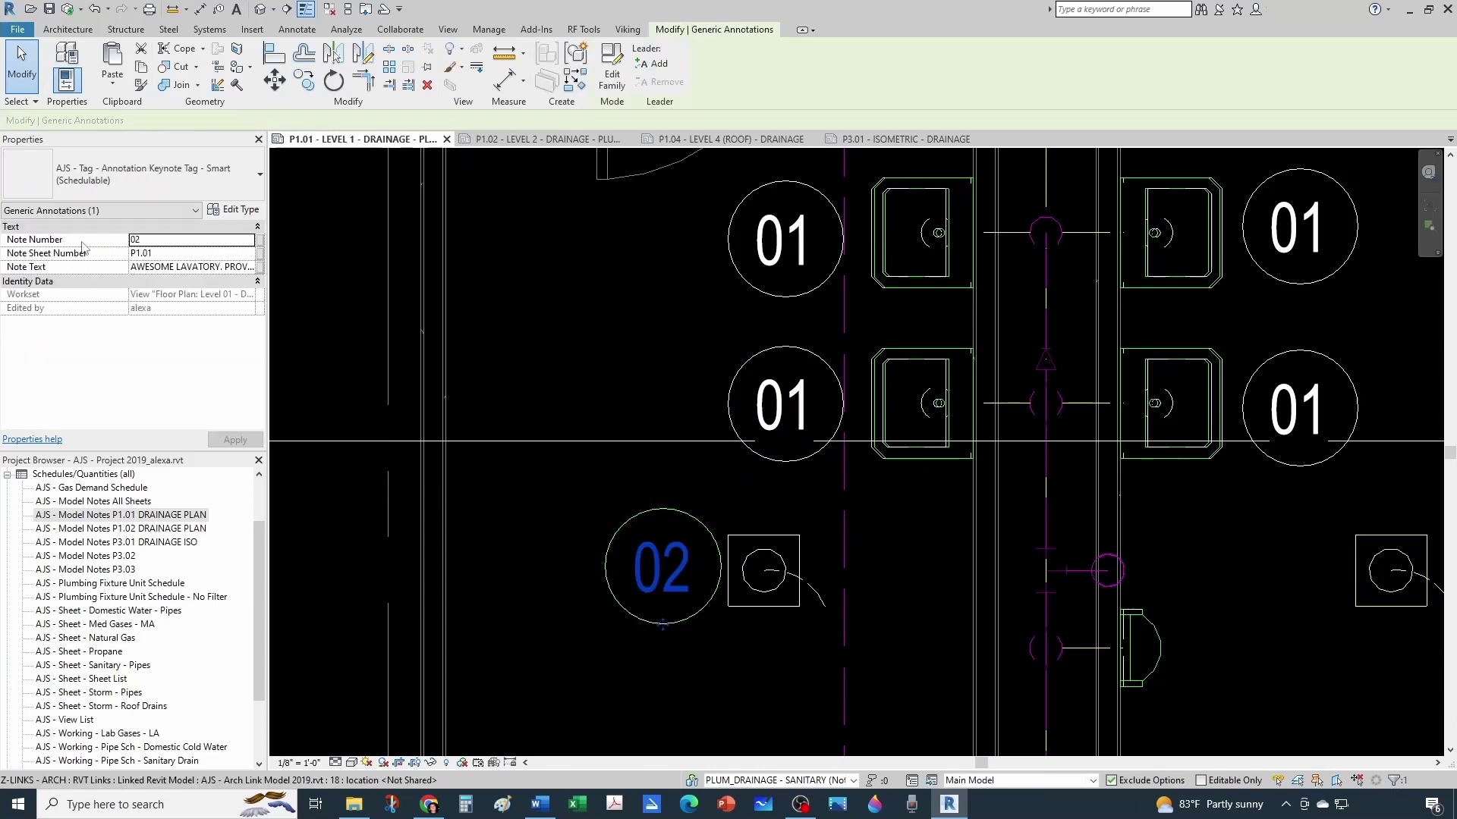
left_click(152, 270)
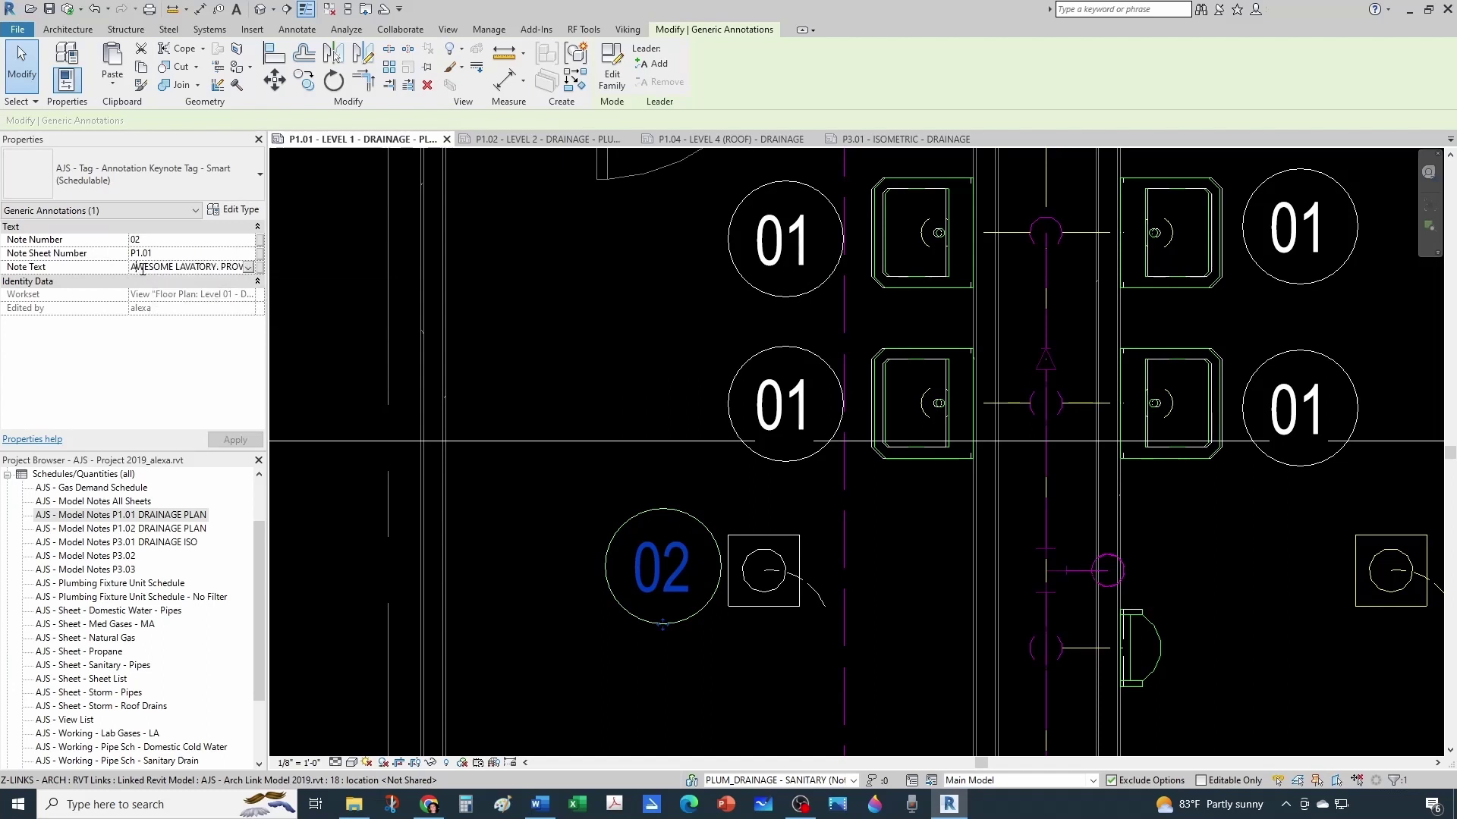
left_click_drag(177, 269, 200, 267)
type("DRAIN")
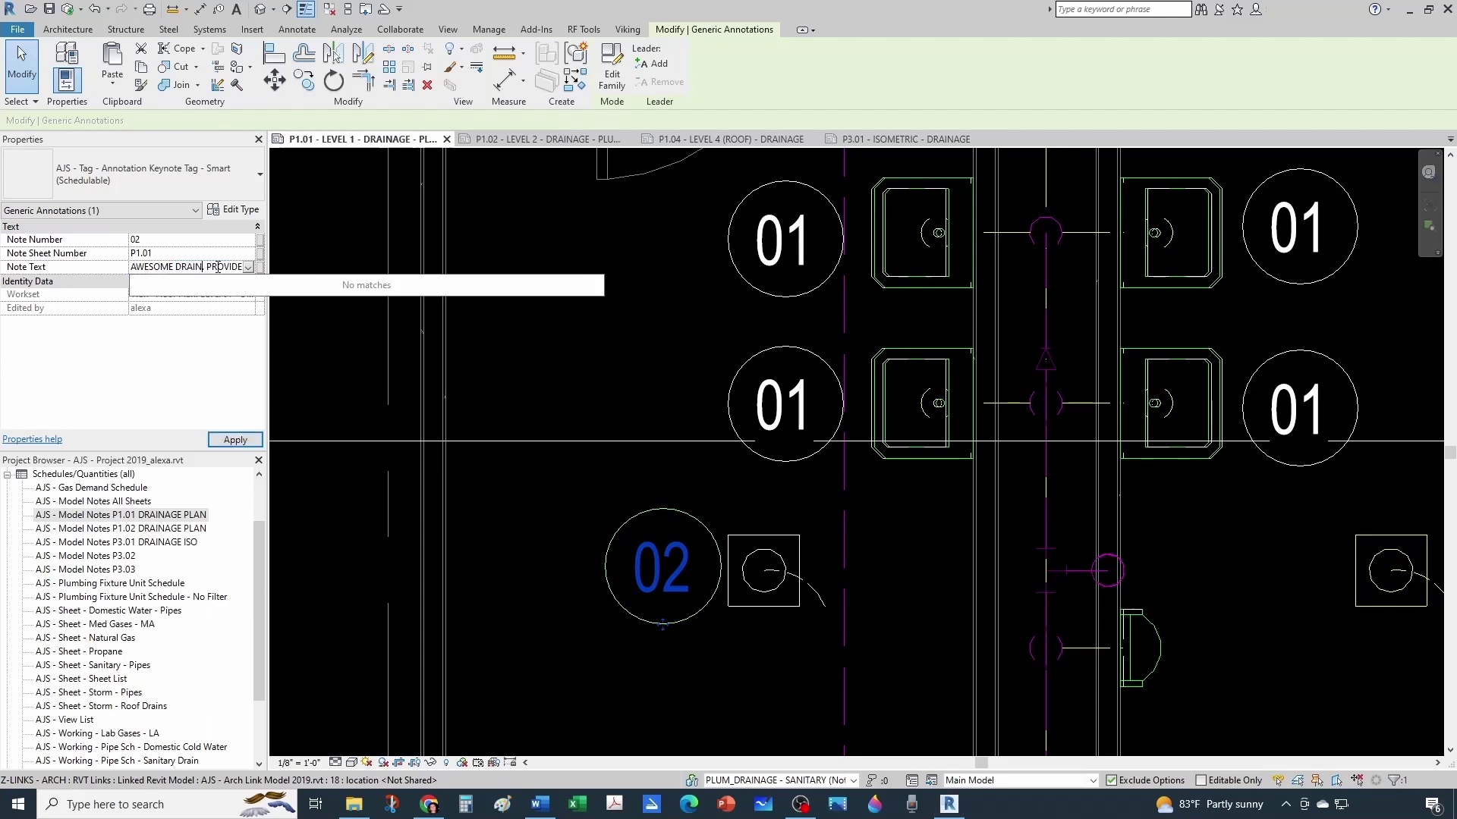
key("Right")
key("Right")
key("Right")
key("Right")
key("Right")
key("Right")
key("Right")
key("Right")
key("Right")
key("Right")
key("Right")
key("Right")
key("Right")
key("Right")
key("Right")
key("Right")
key("Right")
key("Right")
key("Delete")
key("BackSpace")
key("Right")
key("Right")
key("Right")
key("Right")
key("Right")
key("Right")
key("Right")
key("Right")
key("Right")
key("Right")
key("Right")
key("Right")
key("Right")
key("Right")
key("Right")
key("Right")
key("Right")
key("Right")
key("Right")
key("Right")
key("Right")
key("Right")
key("Right")
key("Right")
key("Right")
key("Right")
key("Right")
key("Right")
key("Right")
key("Right")
key("Right")
key("Right")
key("Return")
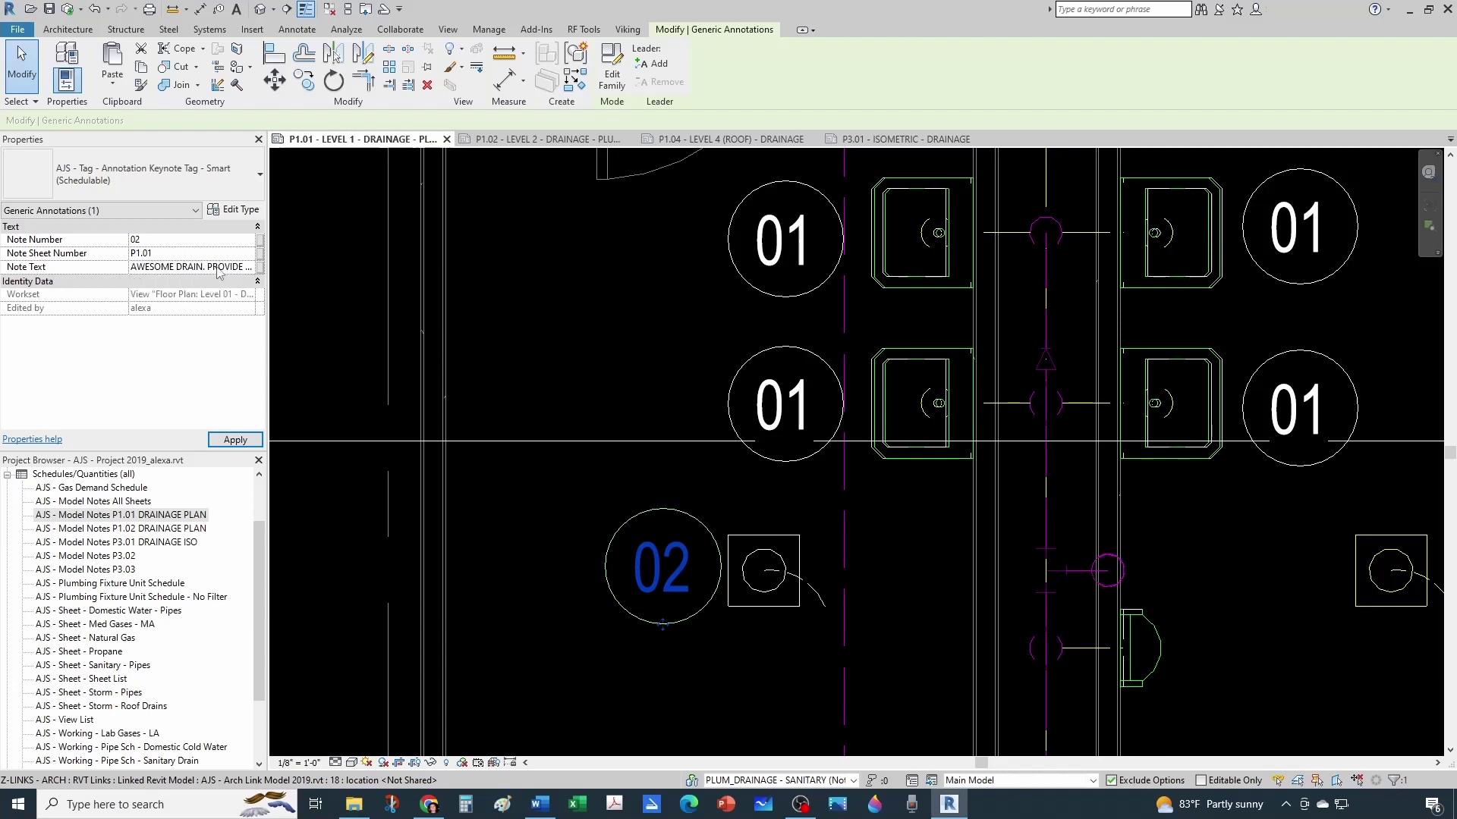
left_click(599, 343)
- Copy keynote tag 02 to the right side of the opposite floor drain and beside the urinal
scroll(595, 334, "down", 2)
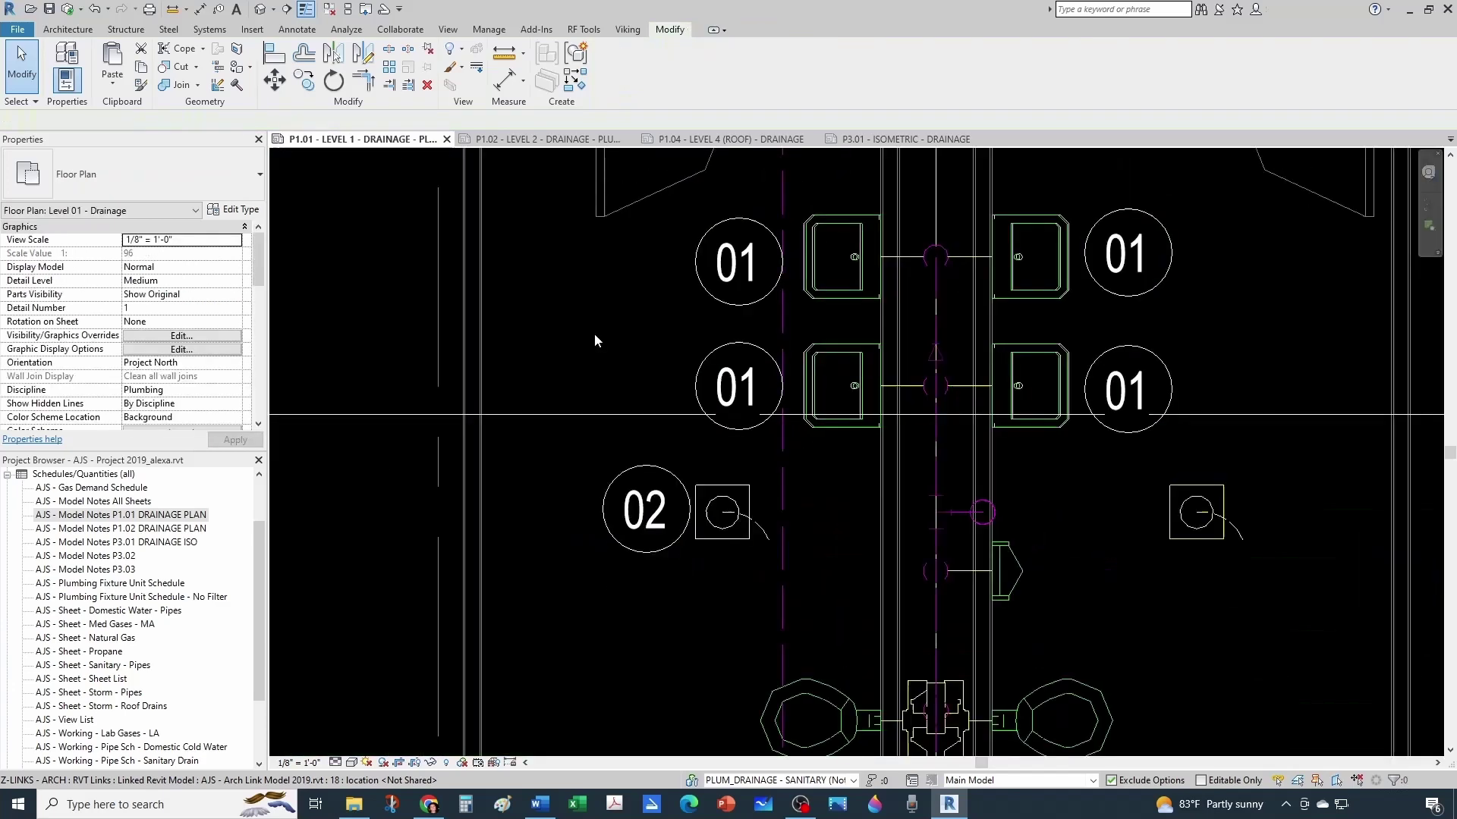
left_click(659, 516)
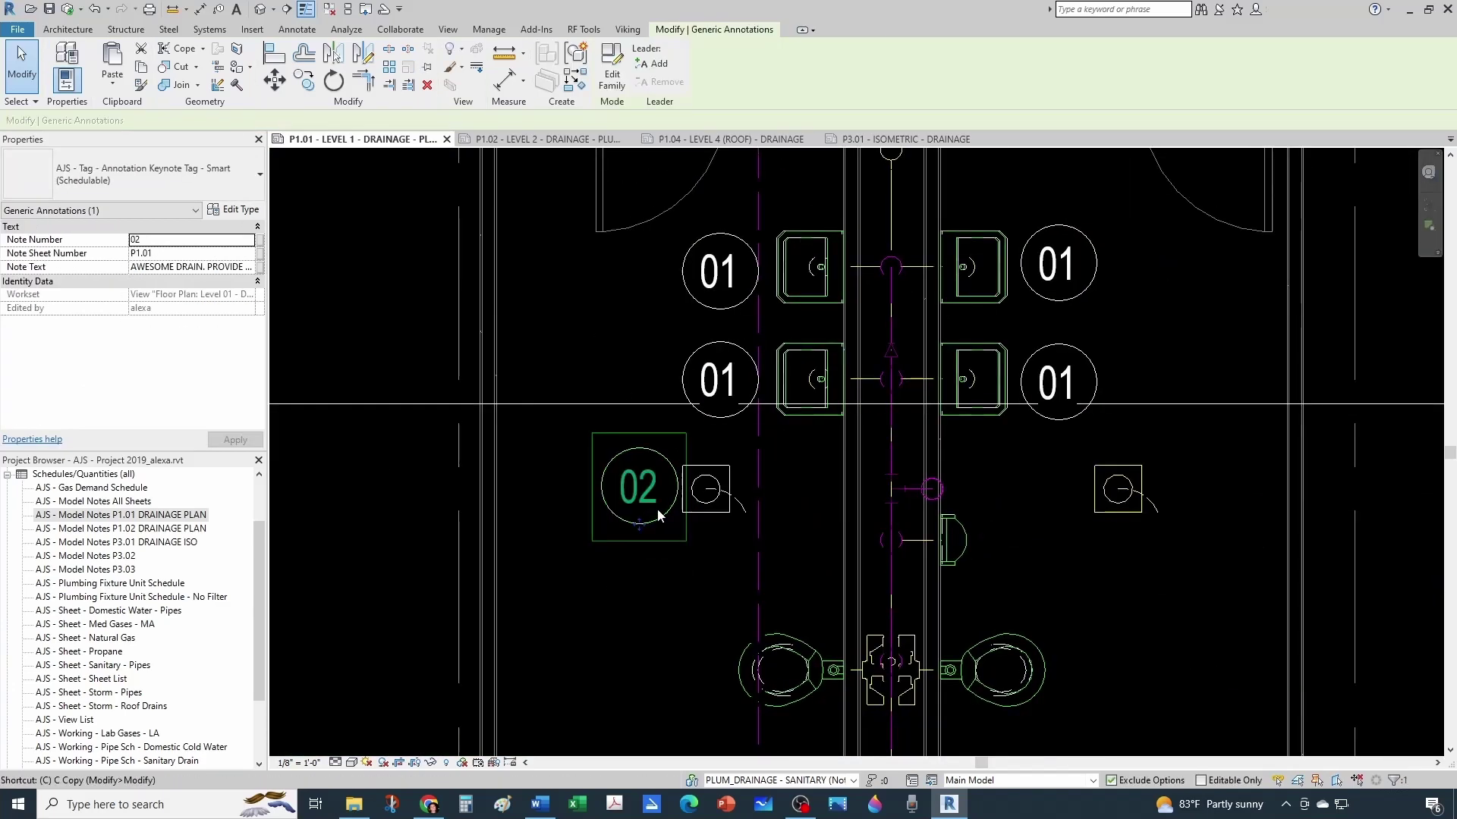
key("m")
key("v")
left_click(669, 498)
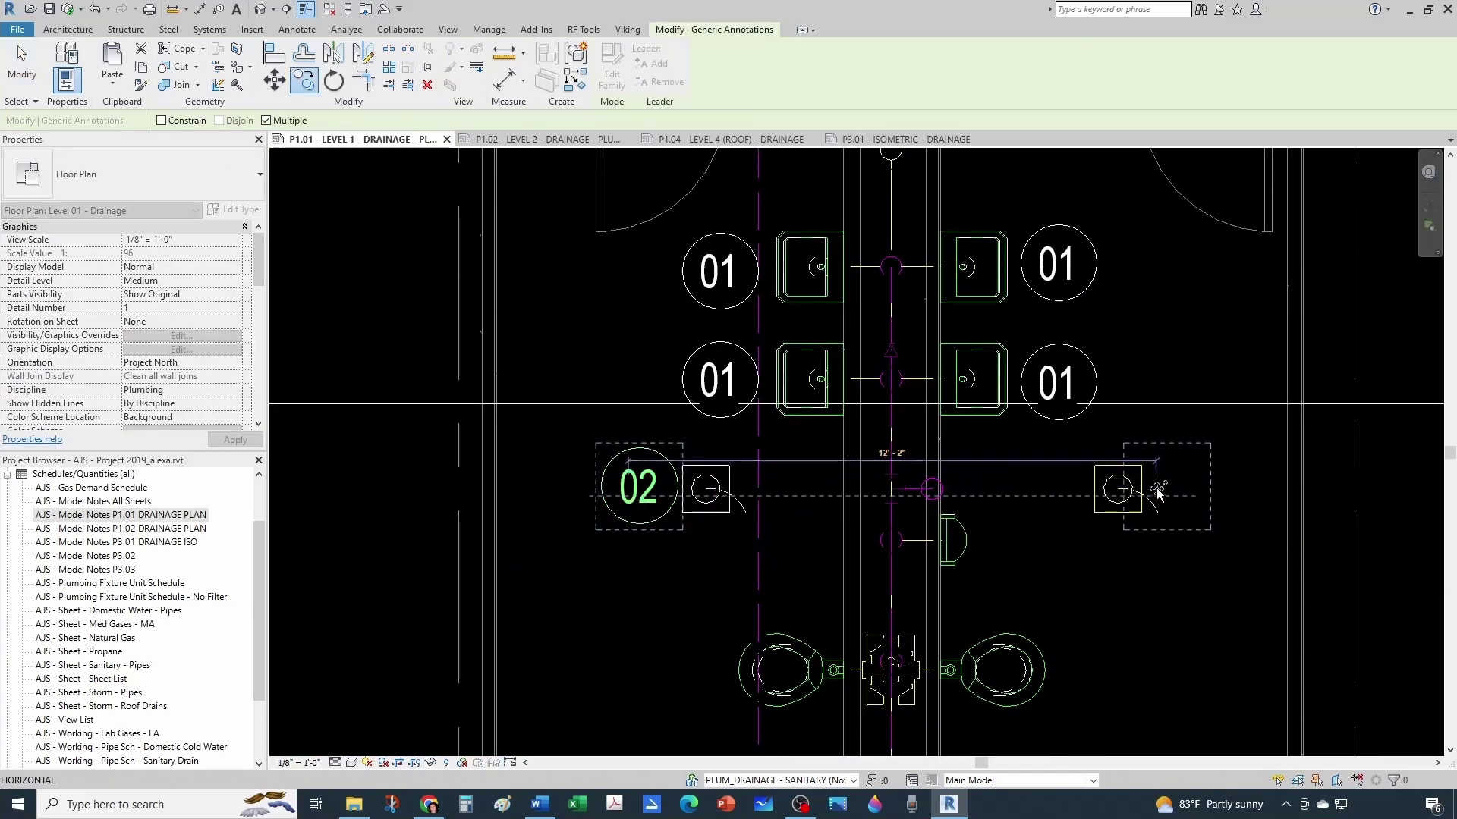
left_click(1179, 492)
scroll(1117, 511, "down", 2)
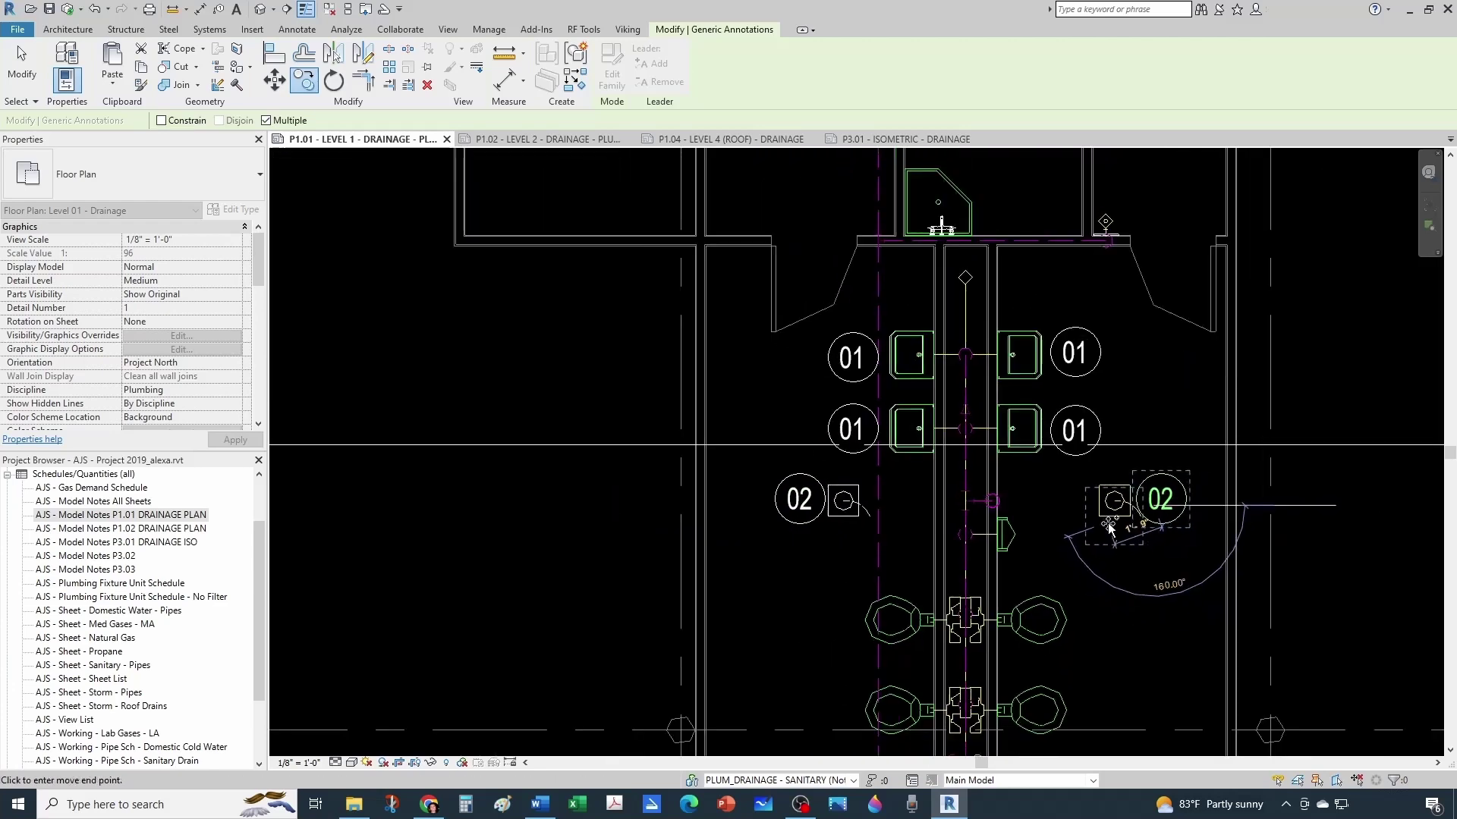
scroll(1039, 540, "up", 3)
left_click(1048, 532)
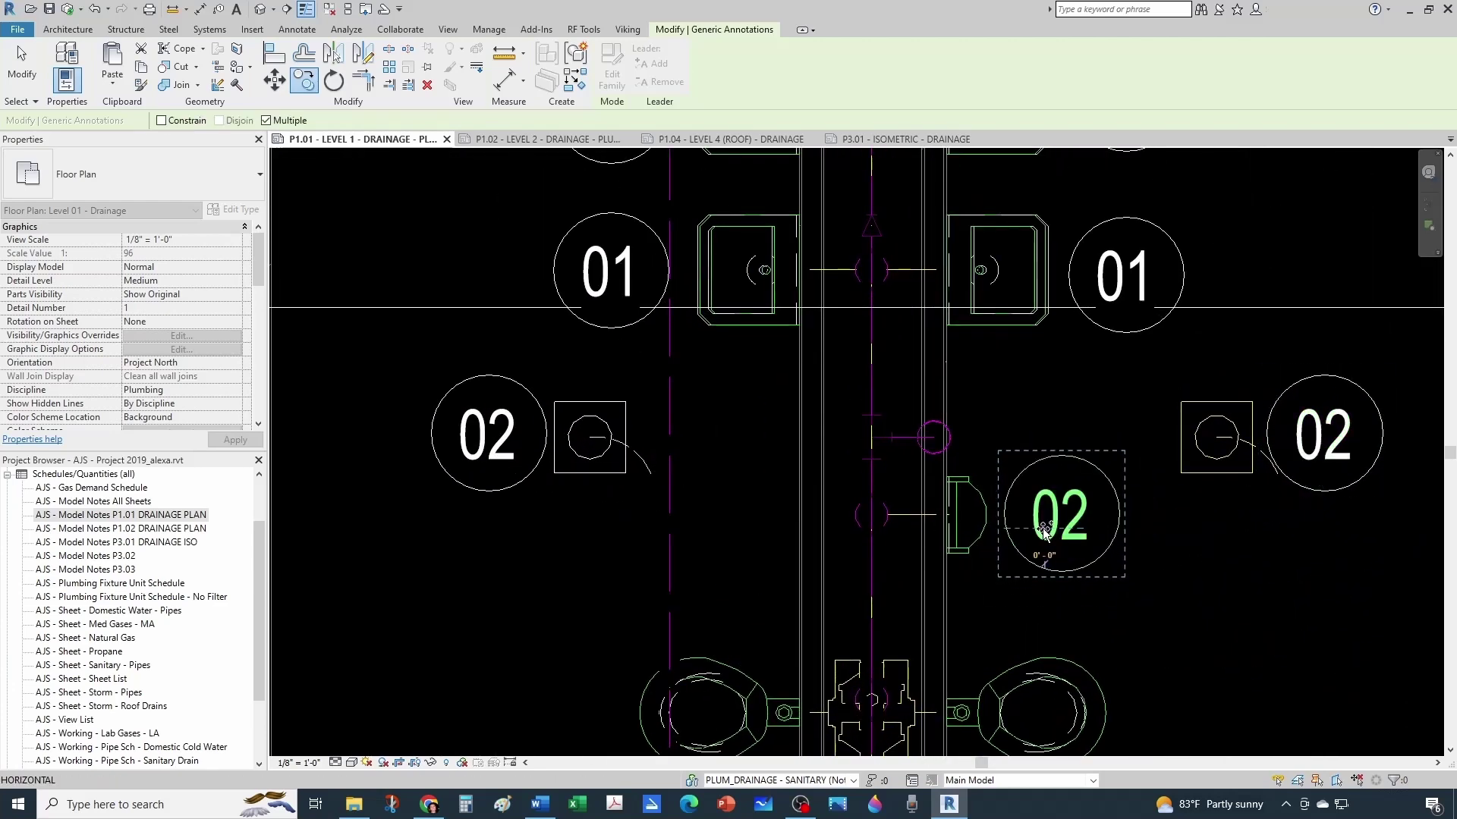
- Set the note number of the keynote tag beside the urinal to 03
scroll(1051, 531, "up", 1)
double_click(1081, 531)
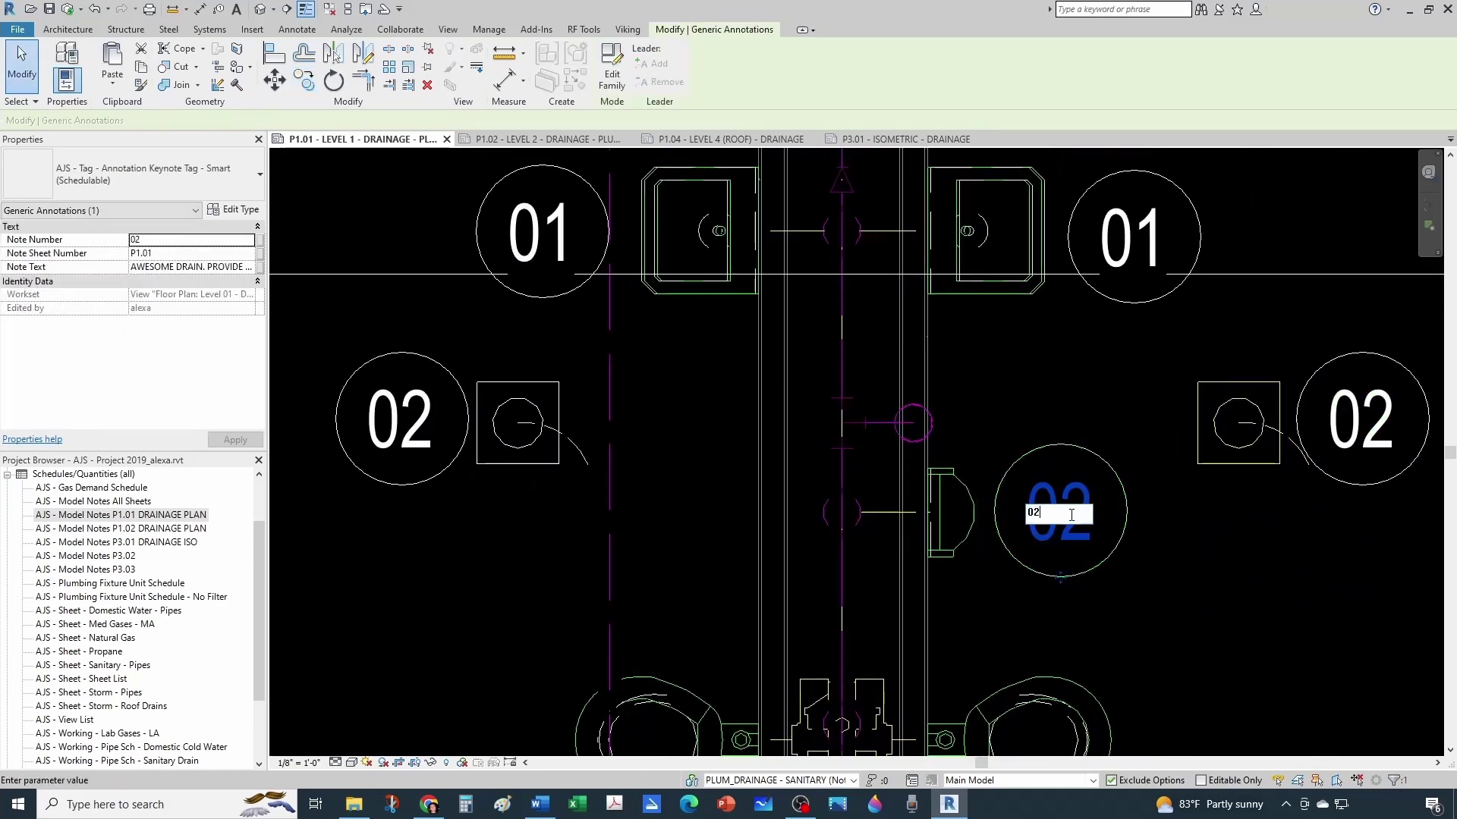
key("Return")
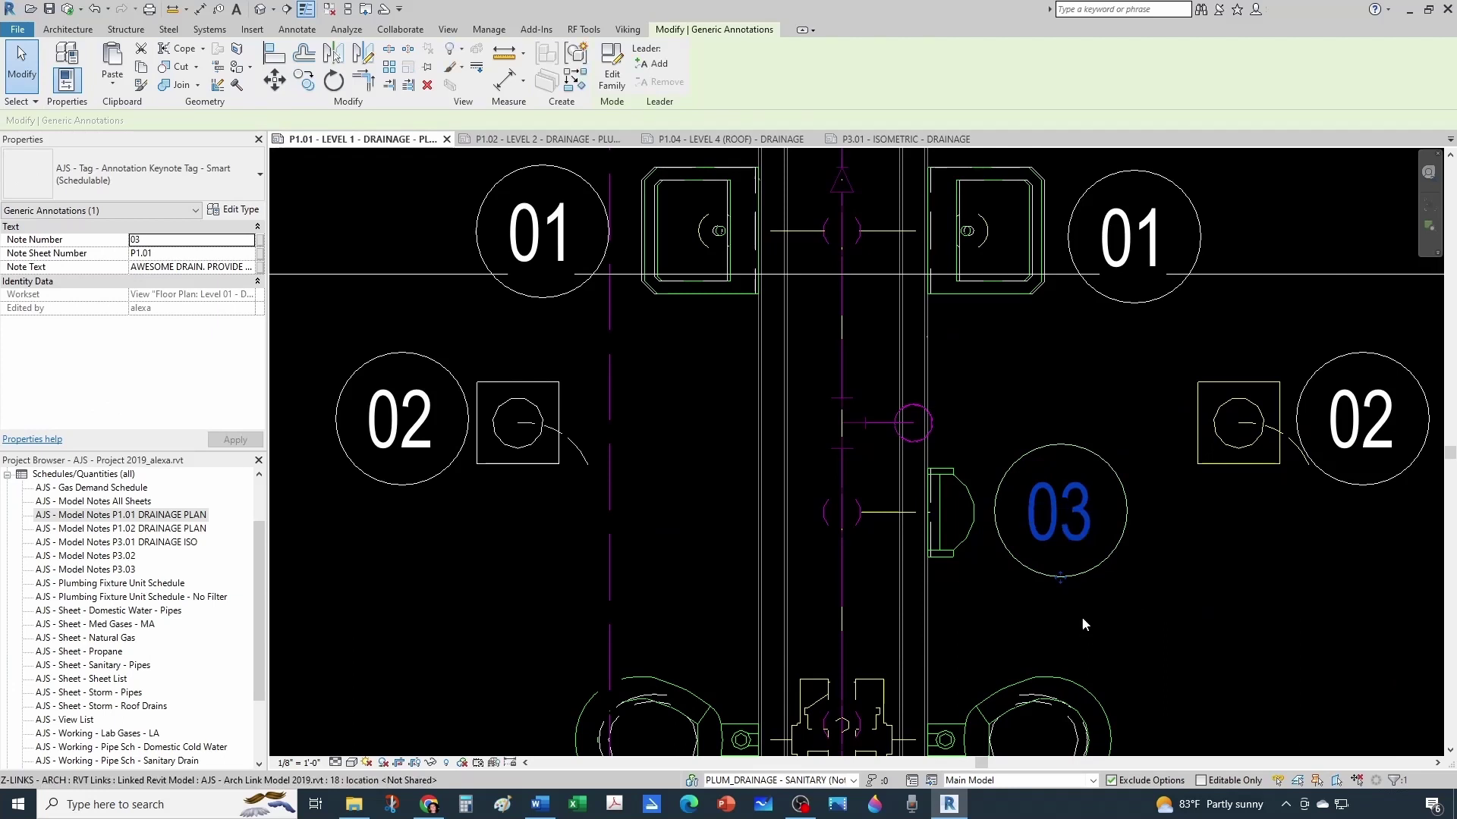
- Change keynote tag 03's note text to "AWESOME URINAL. PROVIDE WITH WATER, DRAIN, VENT FOLLOWING MANUFACUTRER'S RECOMMENDATION"
left_click(156, 268)
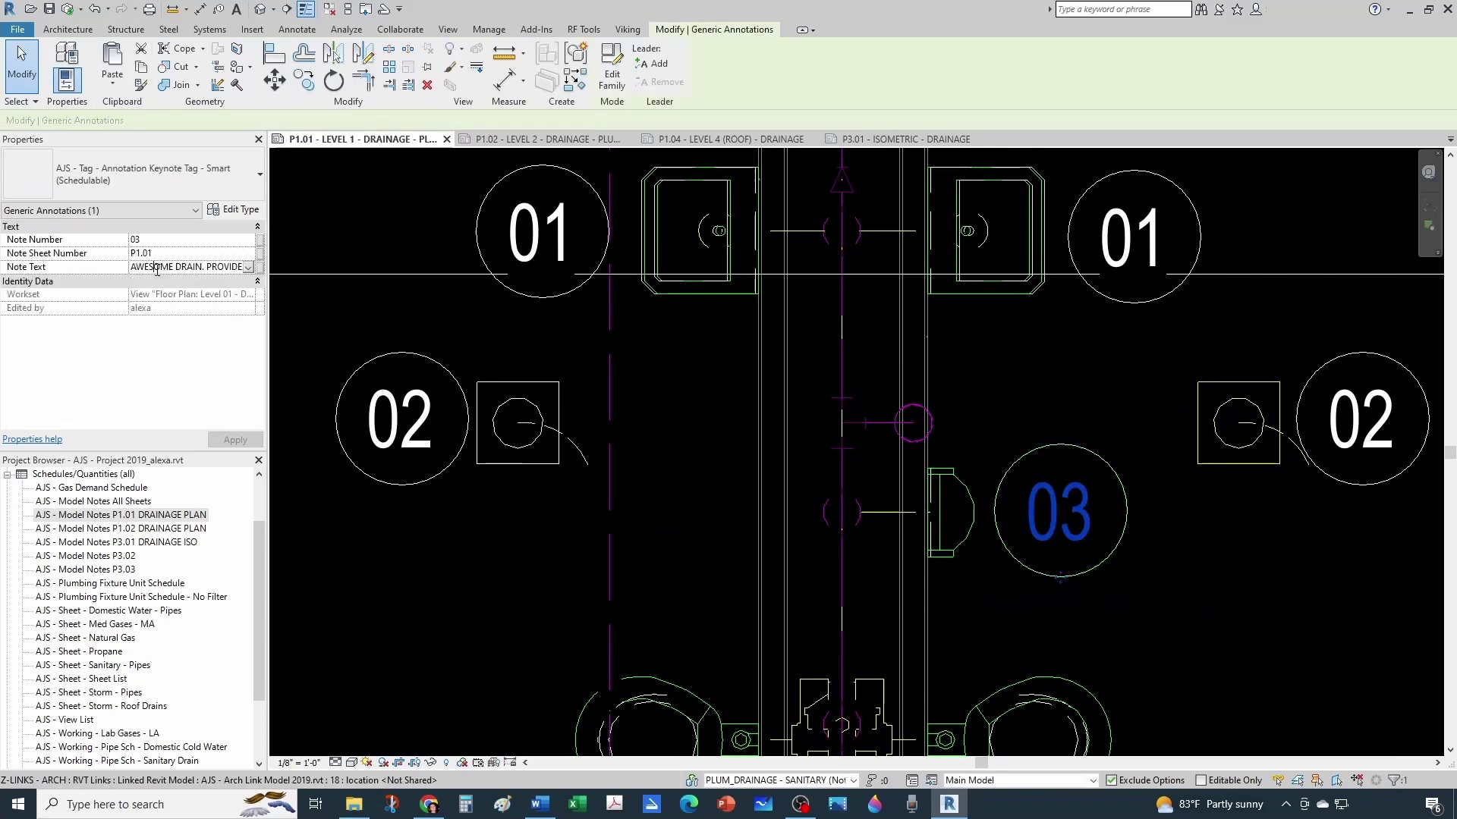
left_click(248, 267)
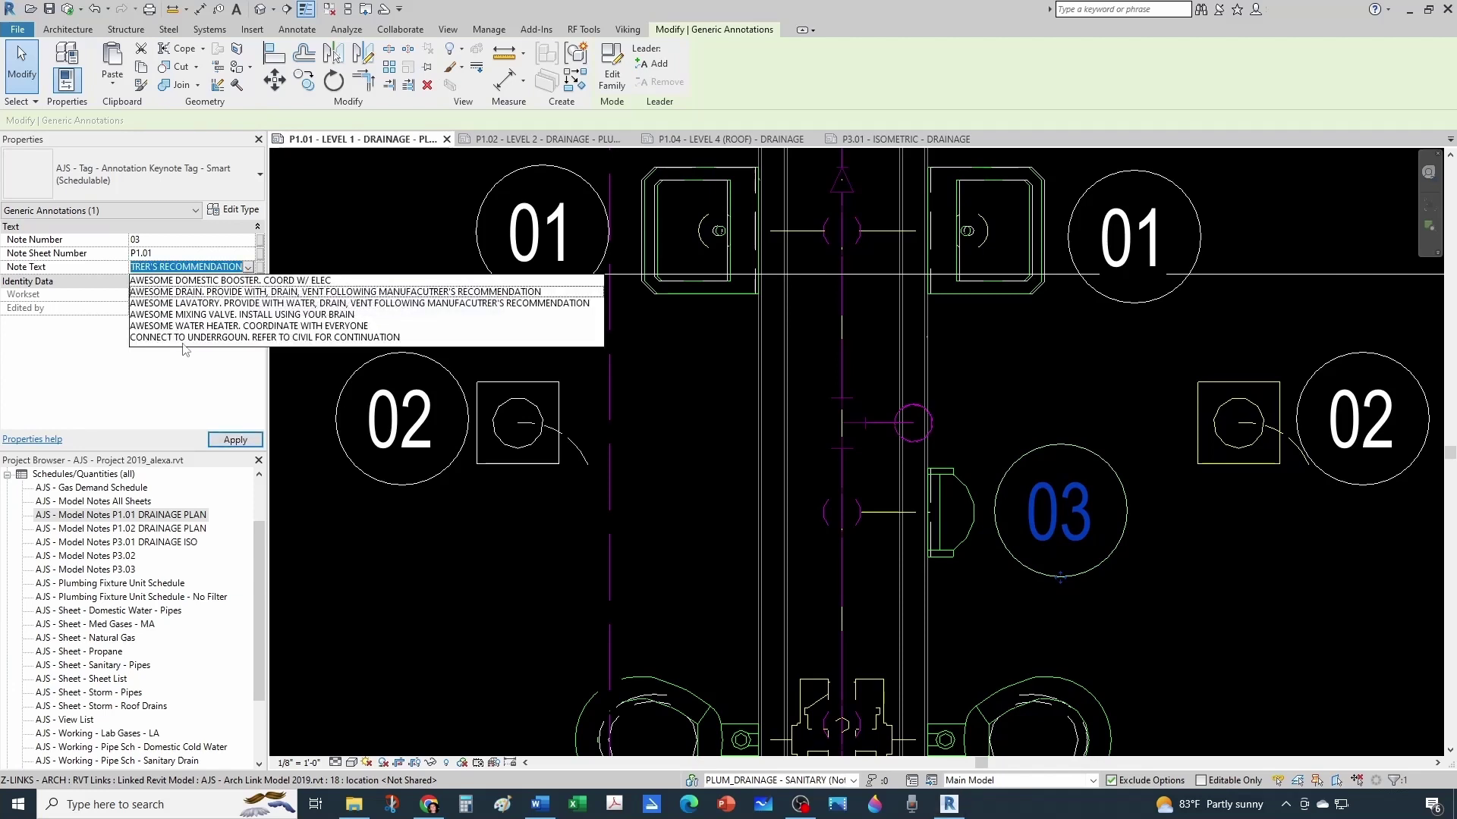
left_click(193, 307)
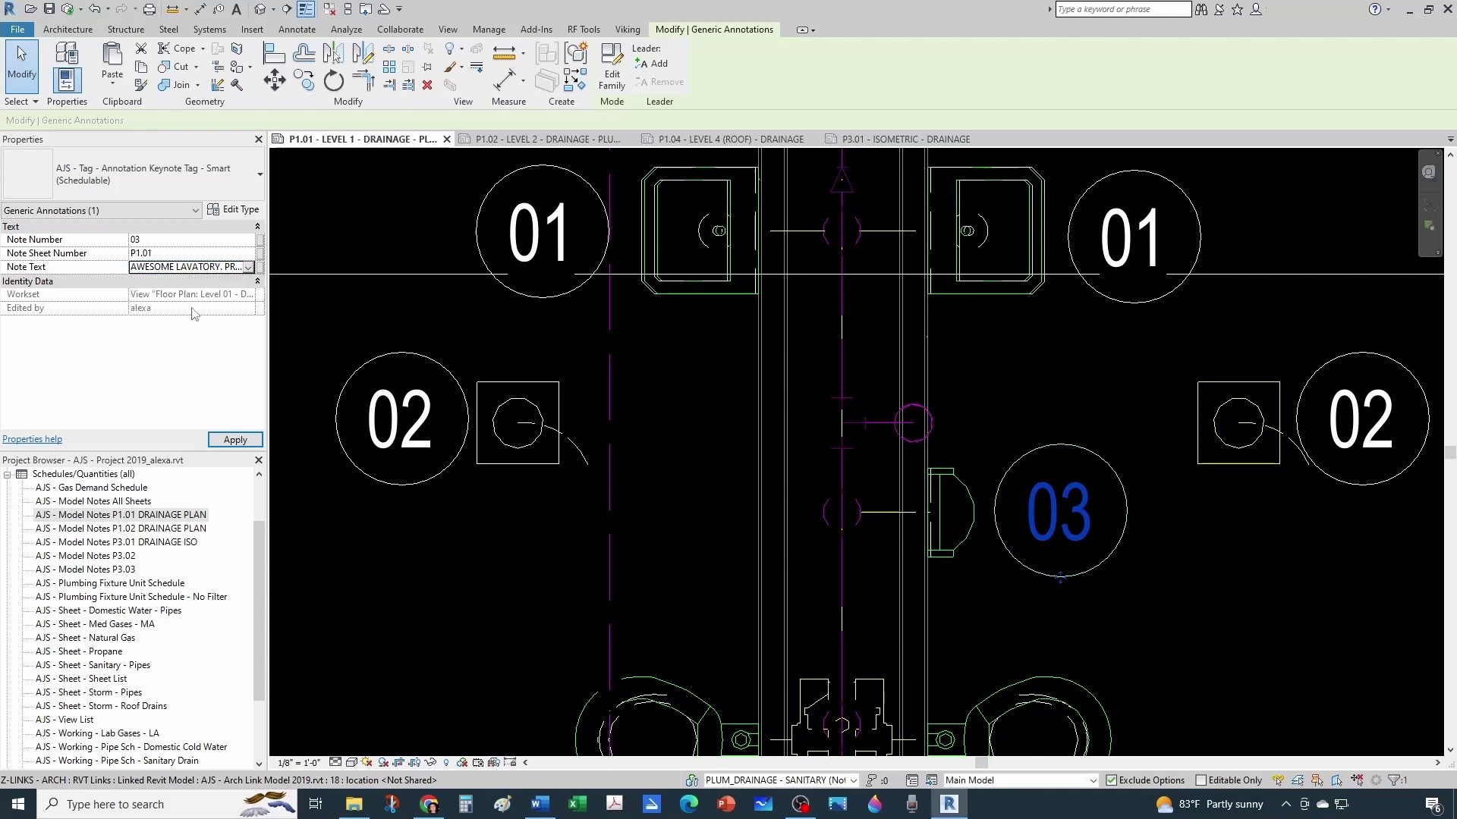
left_click(180, 268)
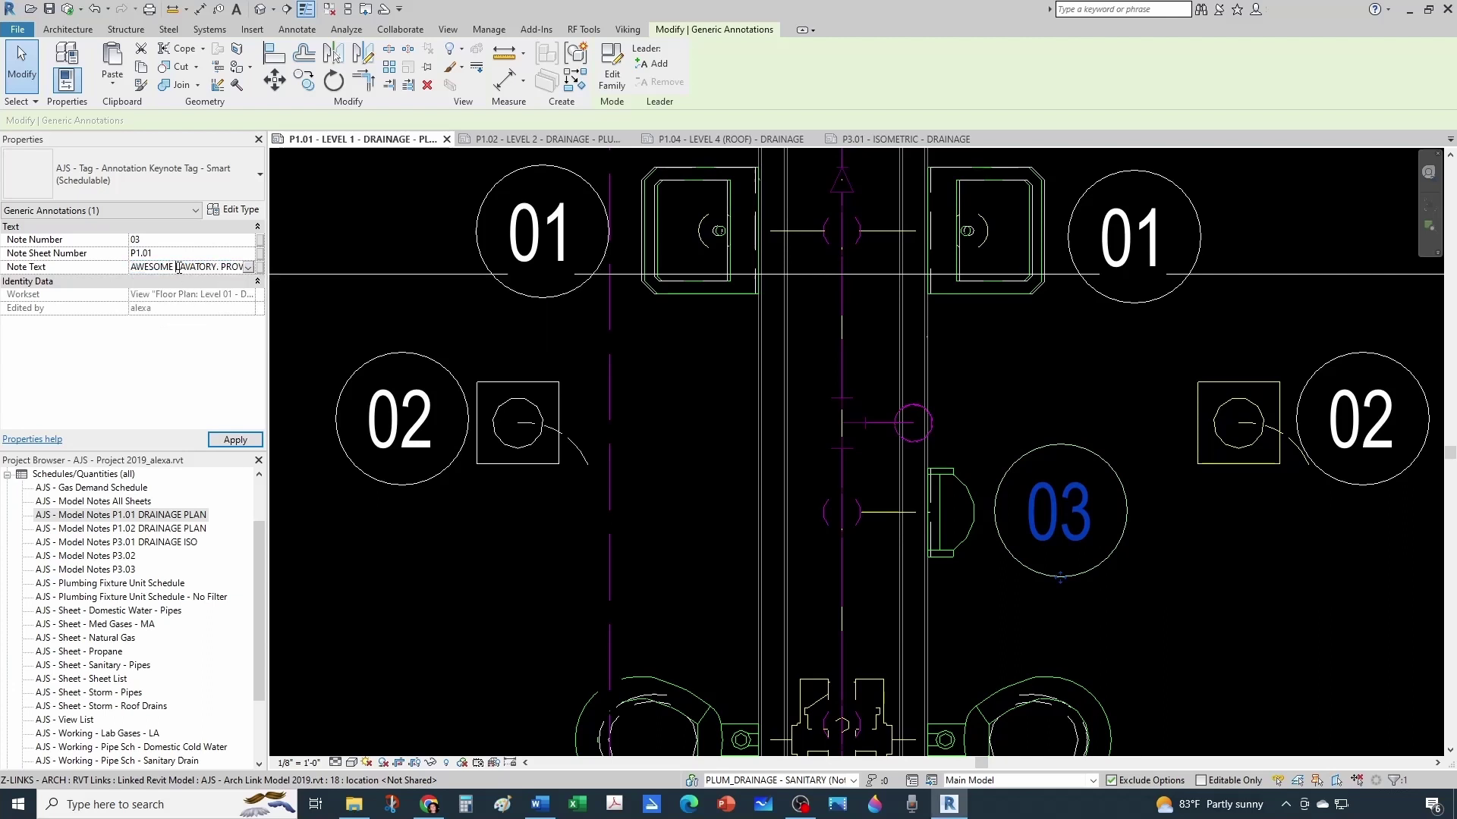
mouse_move(280, 317)
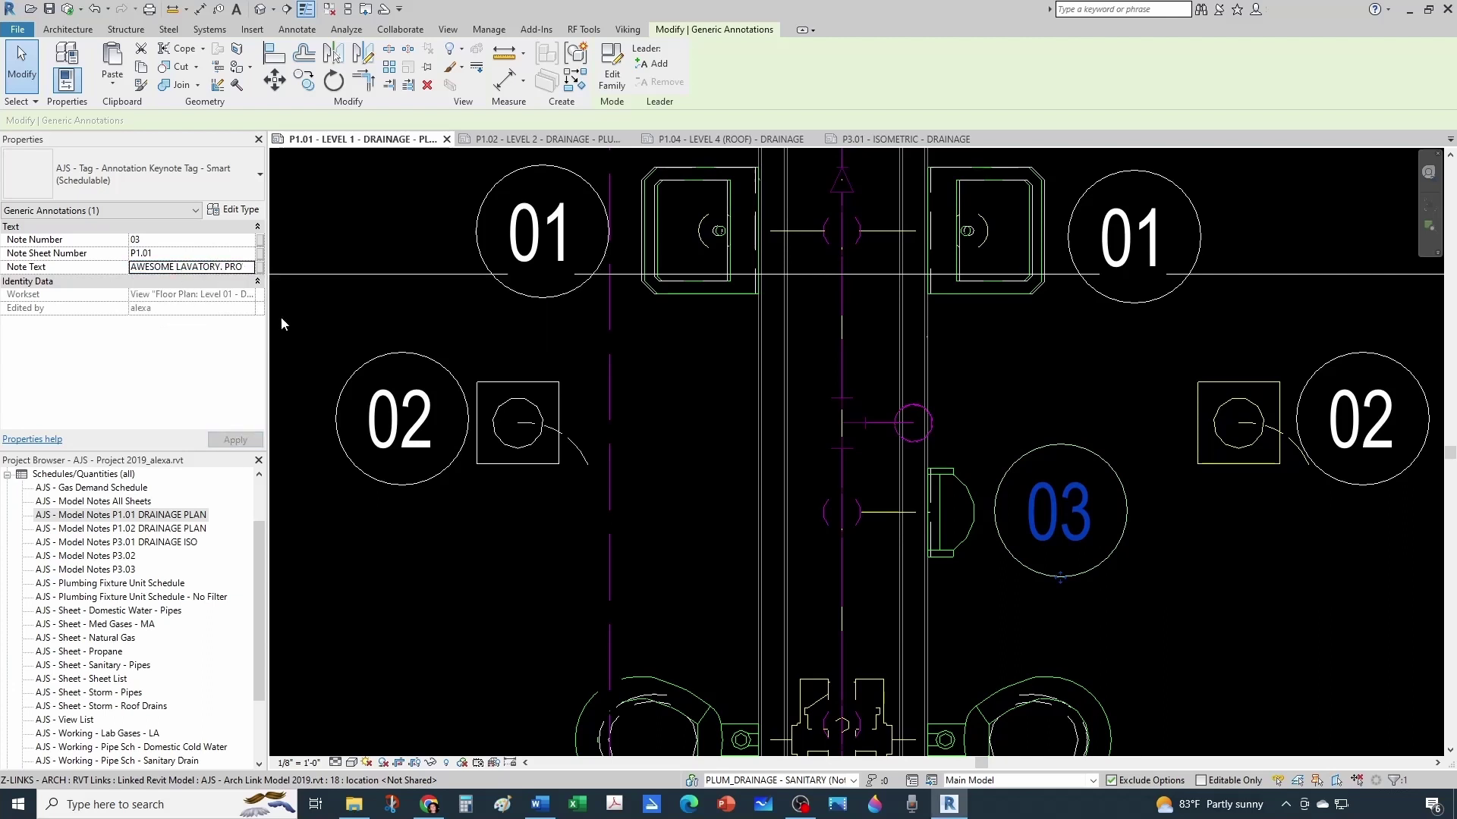
left_click(192, 266)
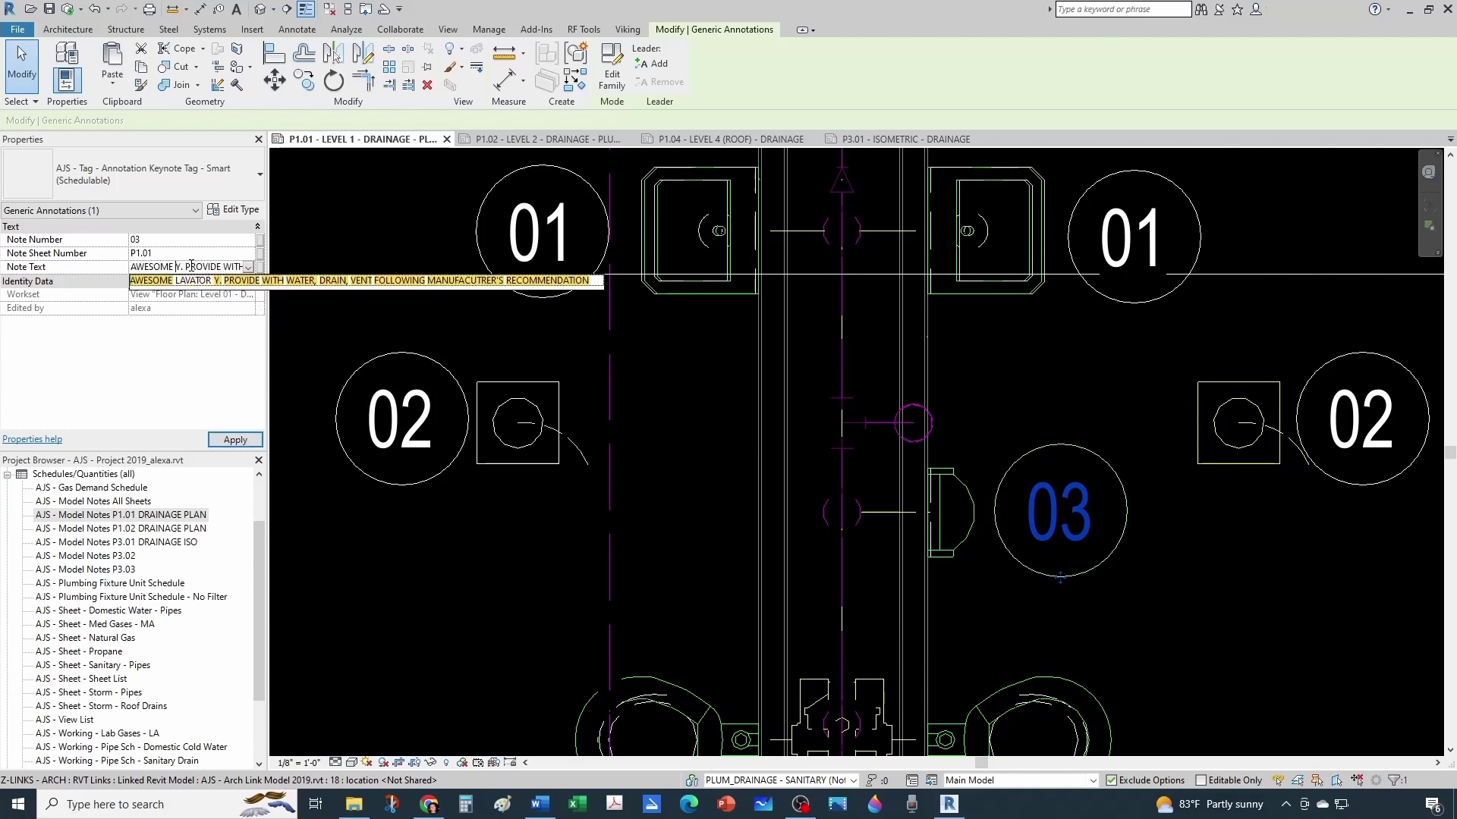
type("URINAL")
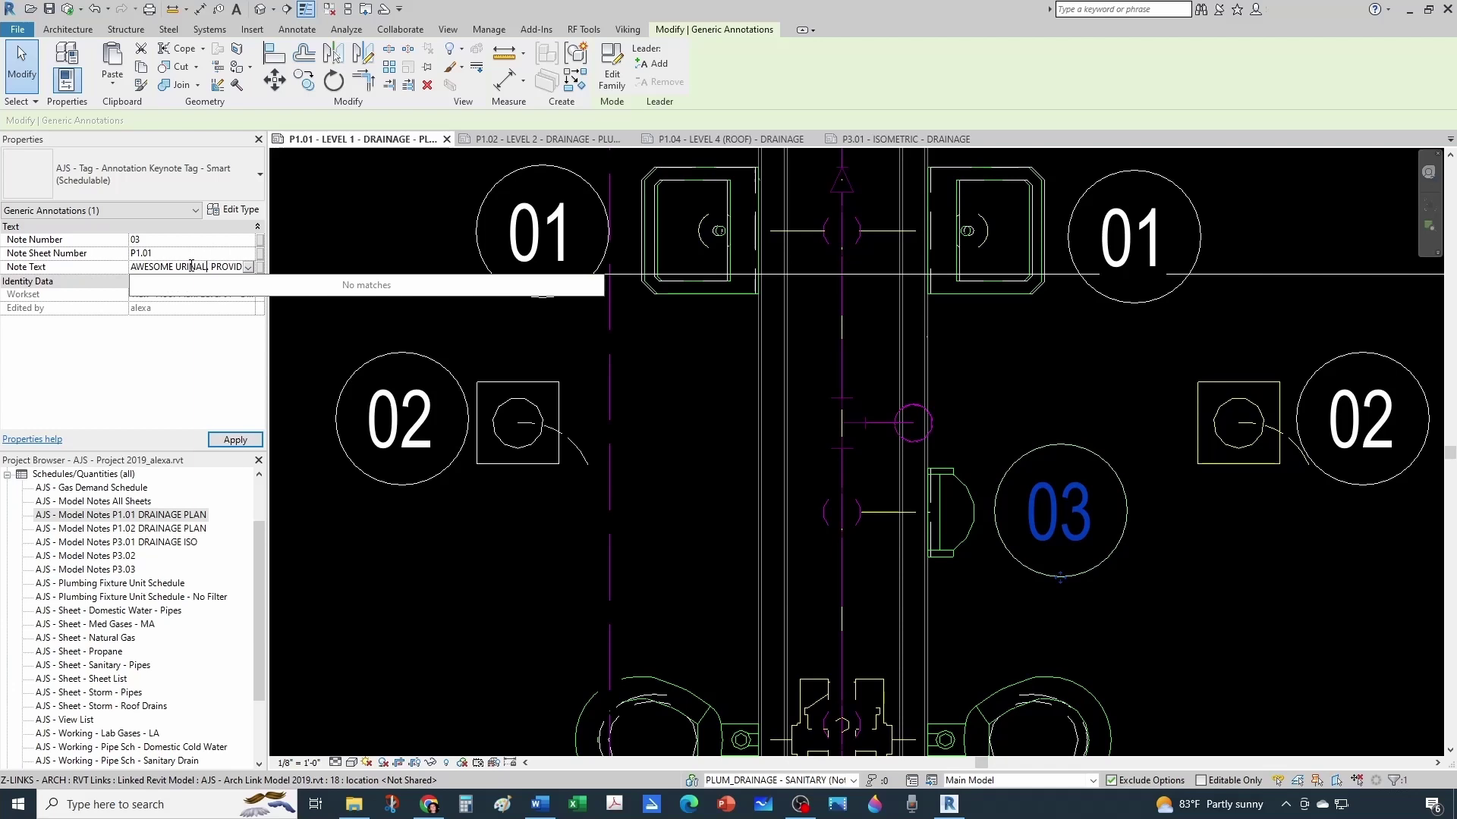
left_click(578, 528)
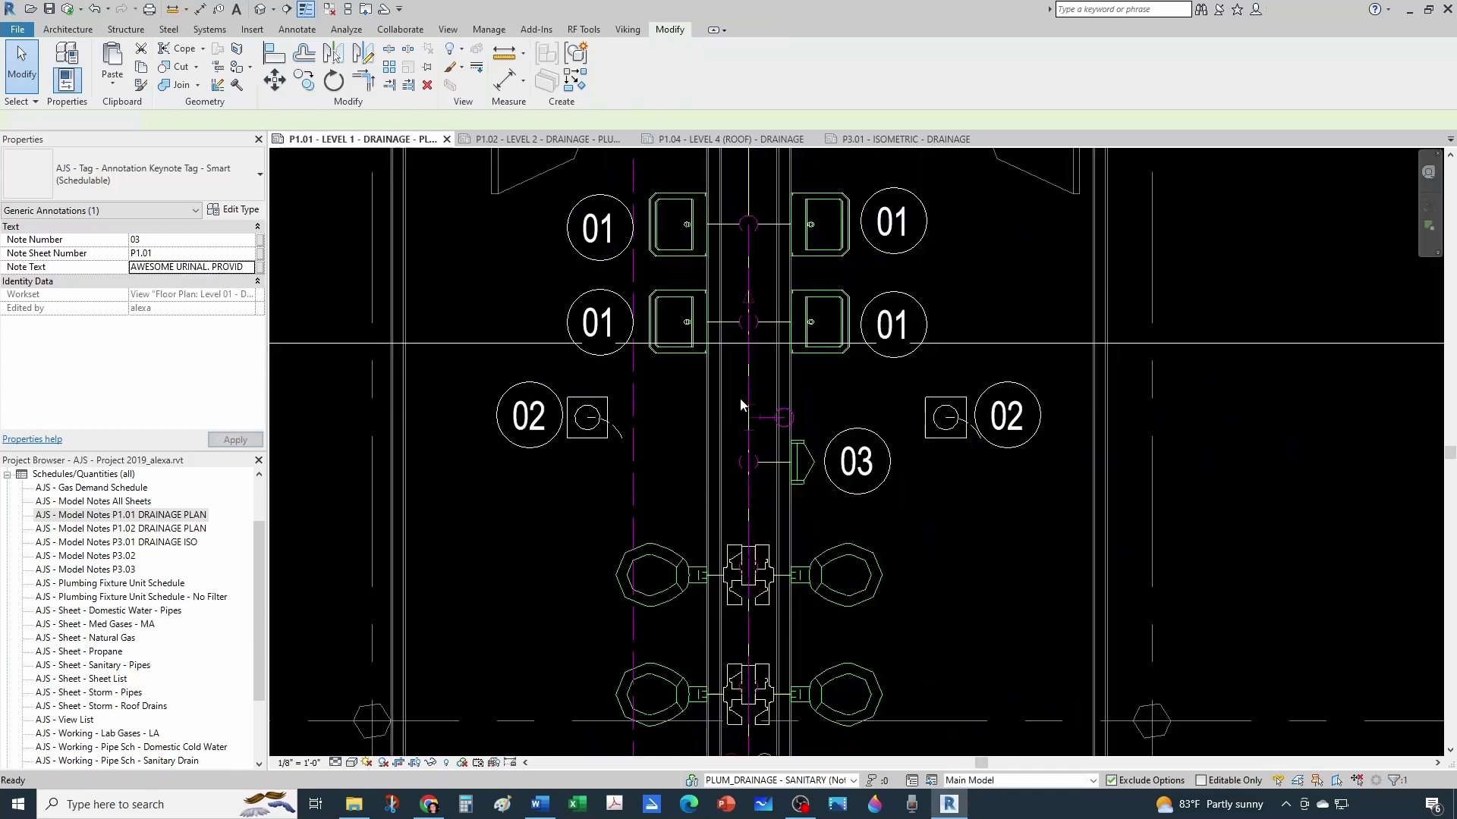
- Copy keynote tag 03 from the urinal to the left side of the upper-left toilet
scroll(655, 414, "down", 2)
left_click(856, 461)
key("r")
key("o")
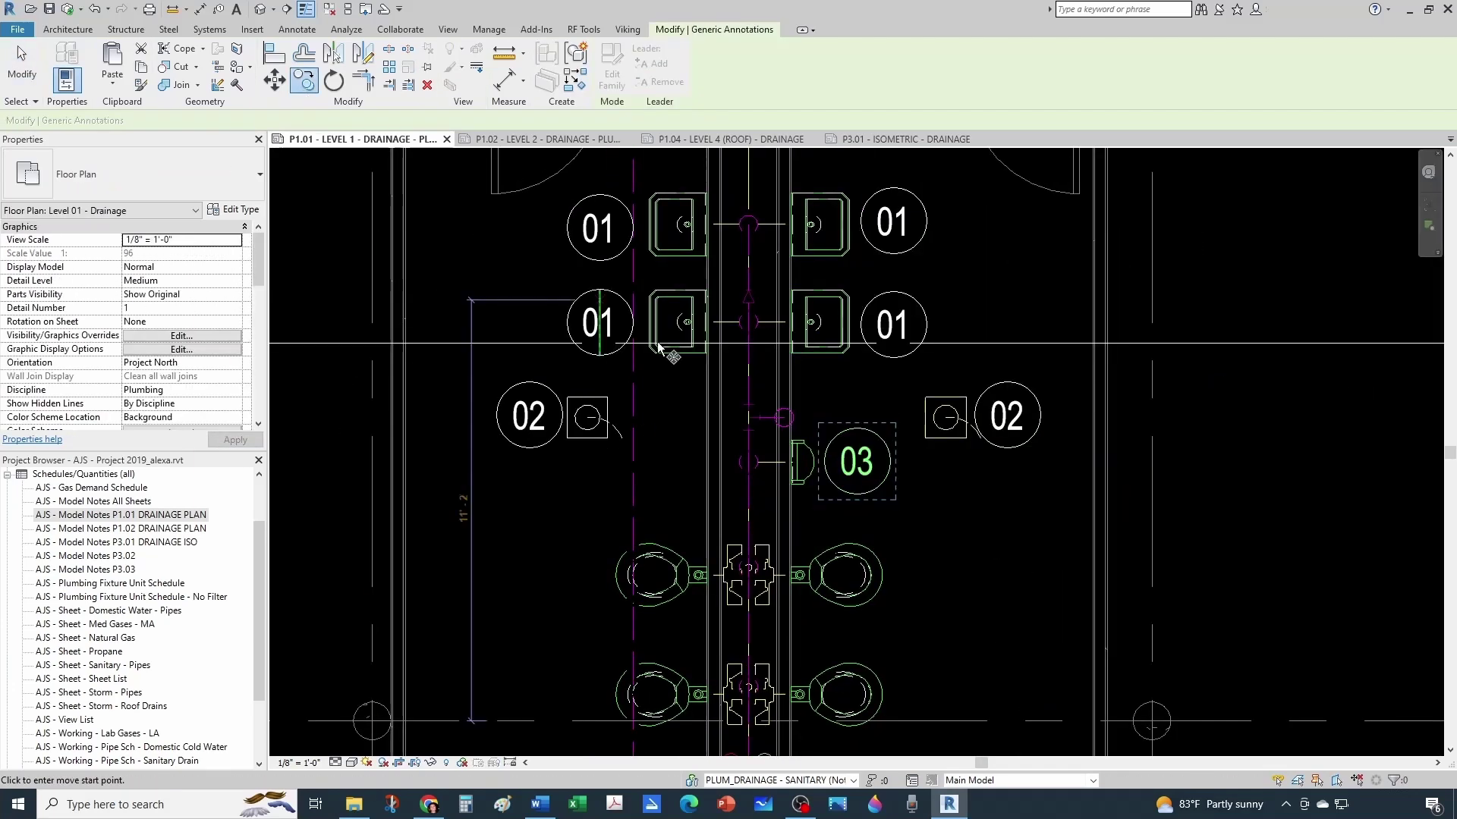
left_click(995, 460)
scroll(628, 557, "up", 2)
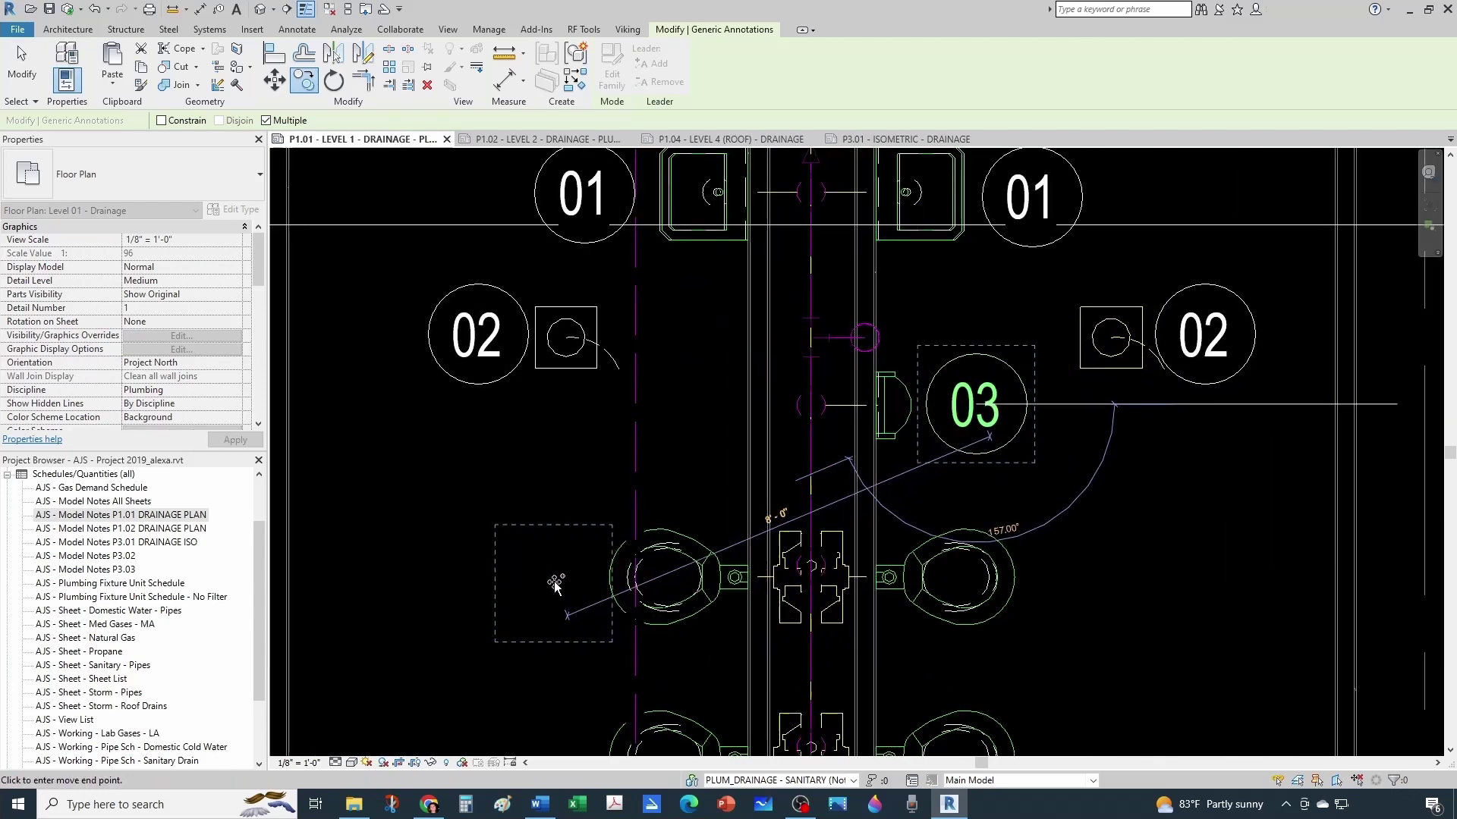
left_click(566, 592)
key("Escape")
- Set the note number of the upper-left toilet's keynote tag to 04 and replace URINAL with TOILET in its note text
left_click(558, 588)
left_click(571, 597)
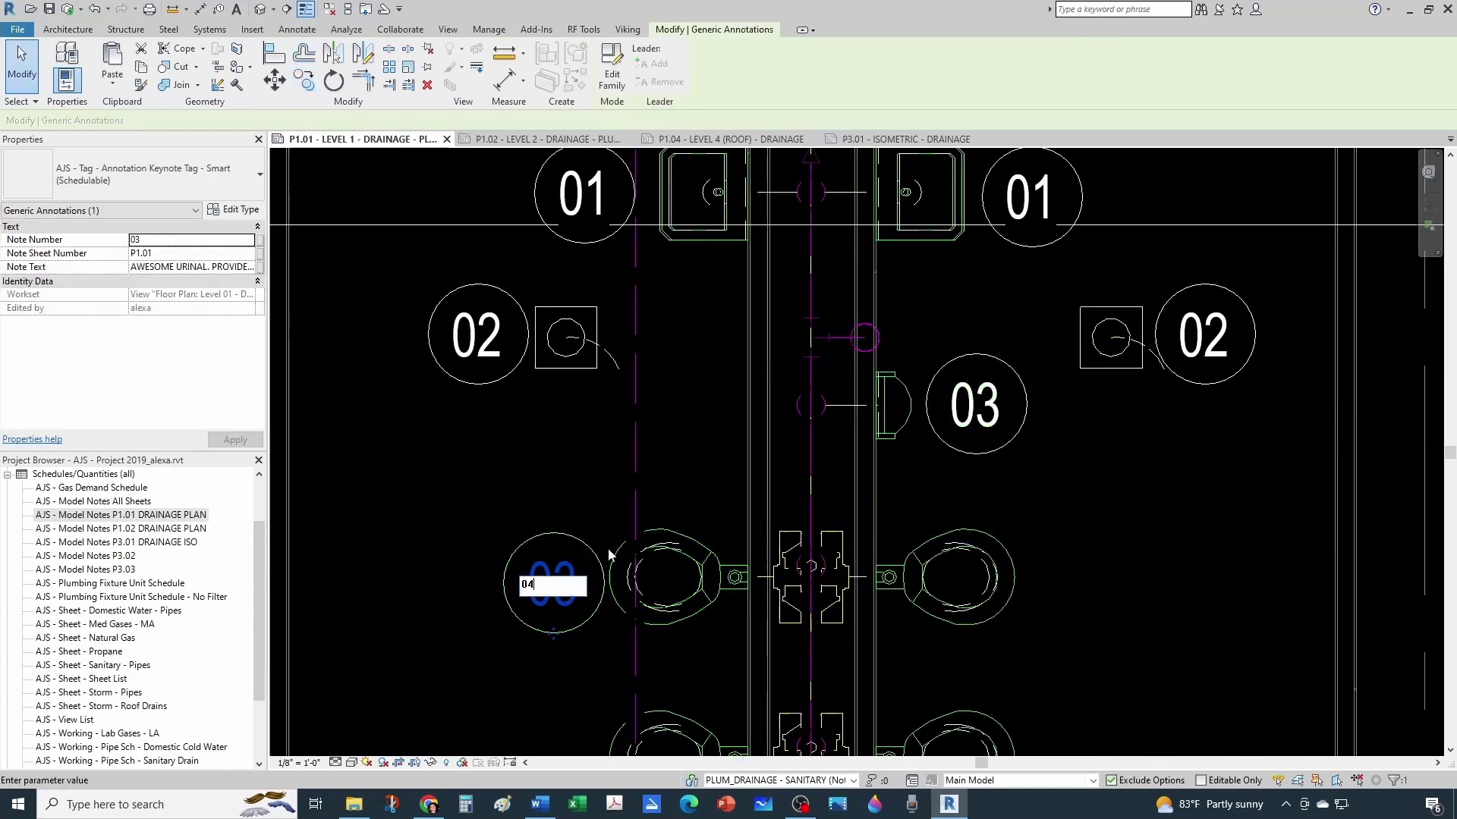
type("04")
key("Return")
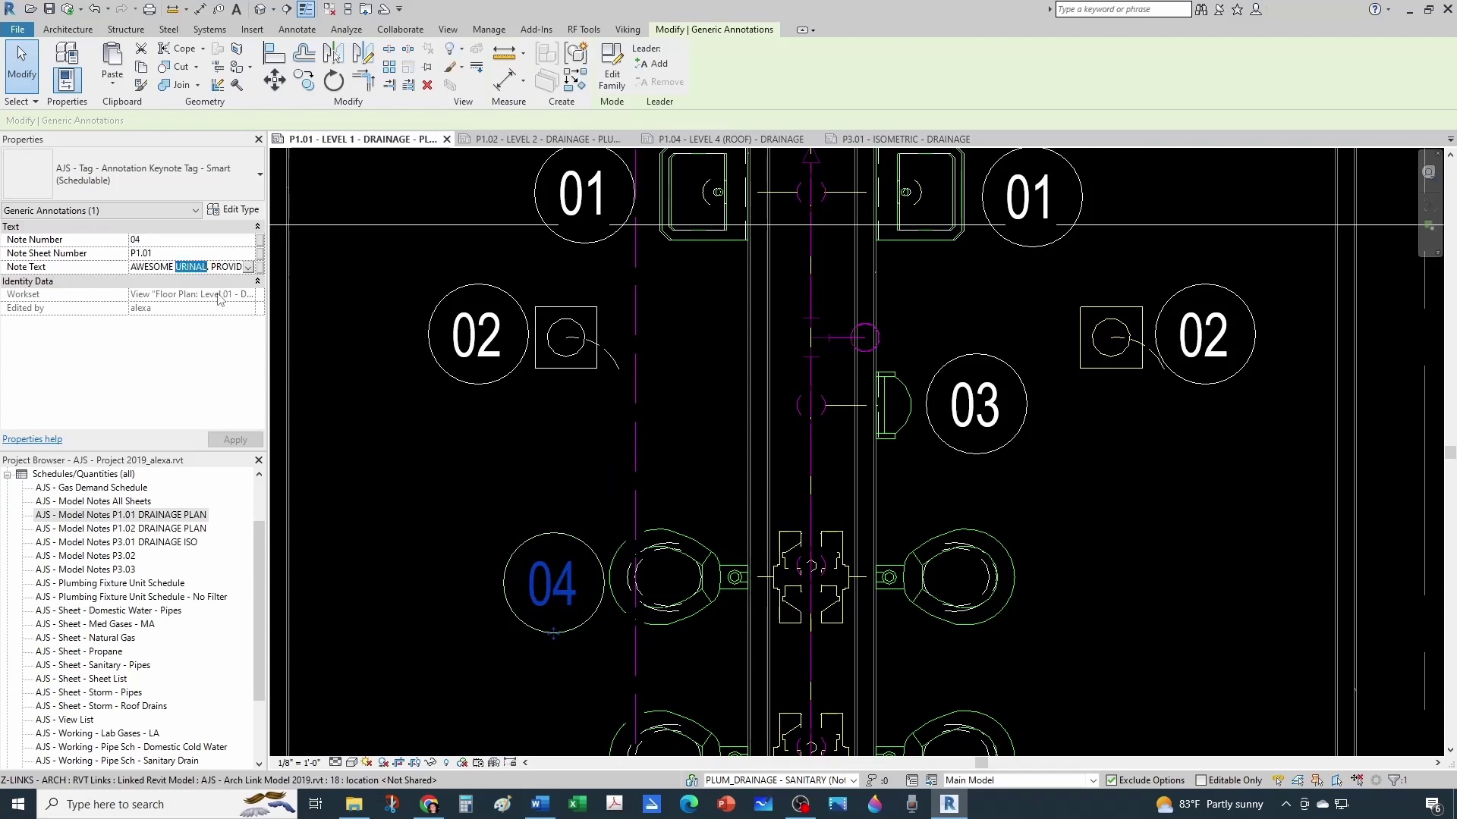
type("TOILET")
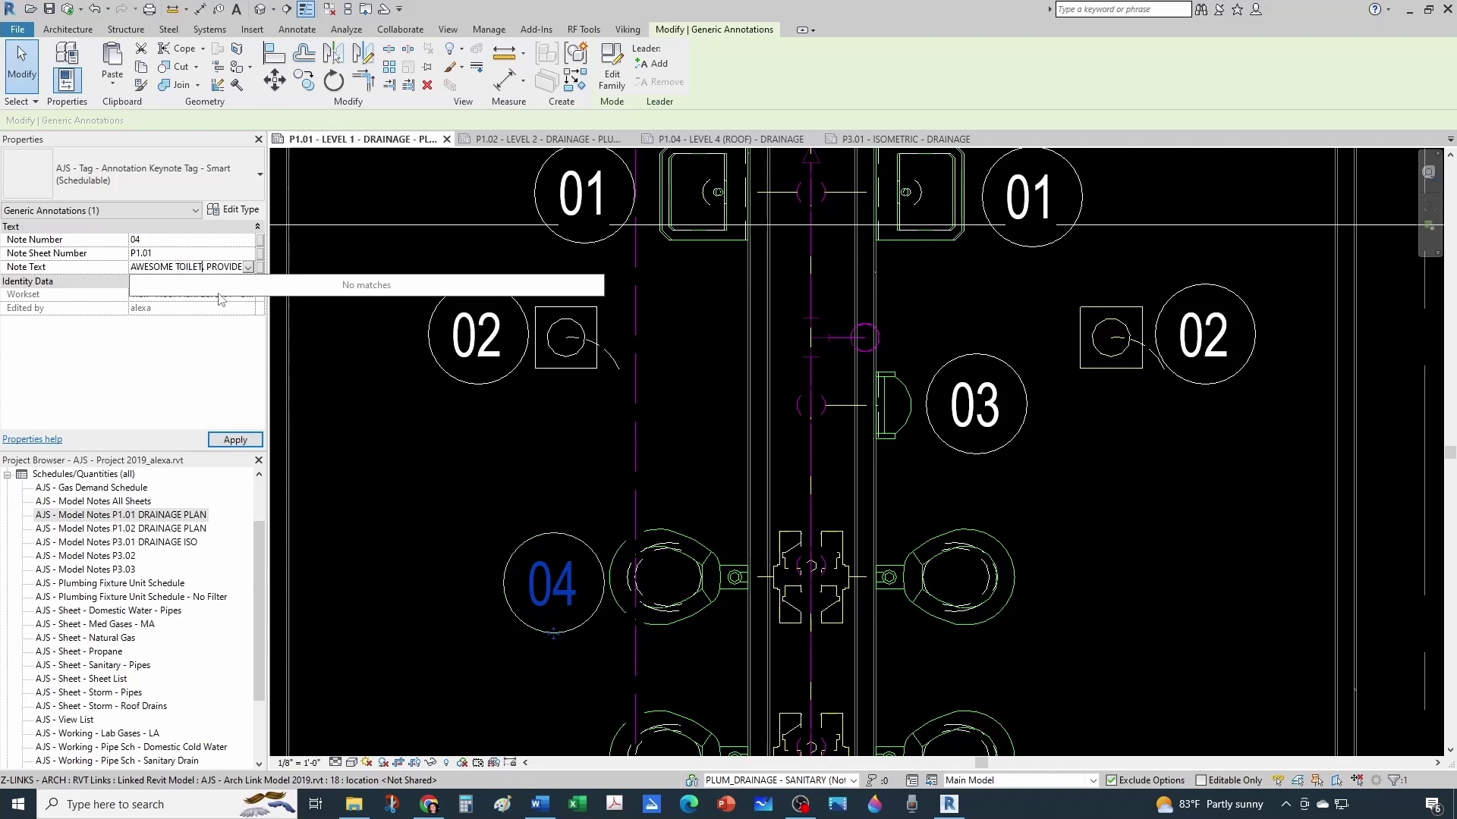
left_click(566, 516)
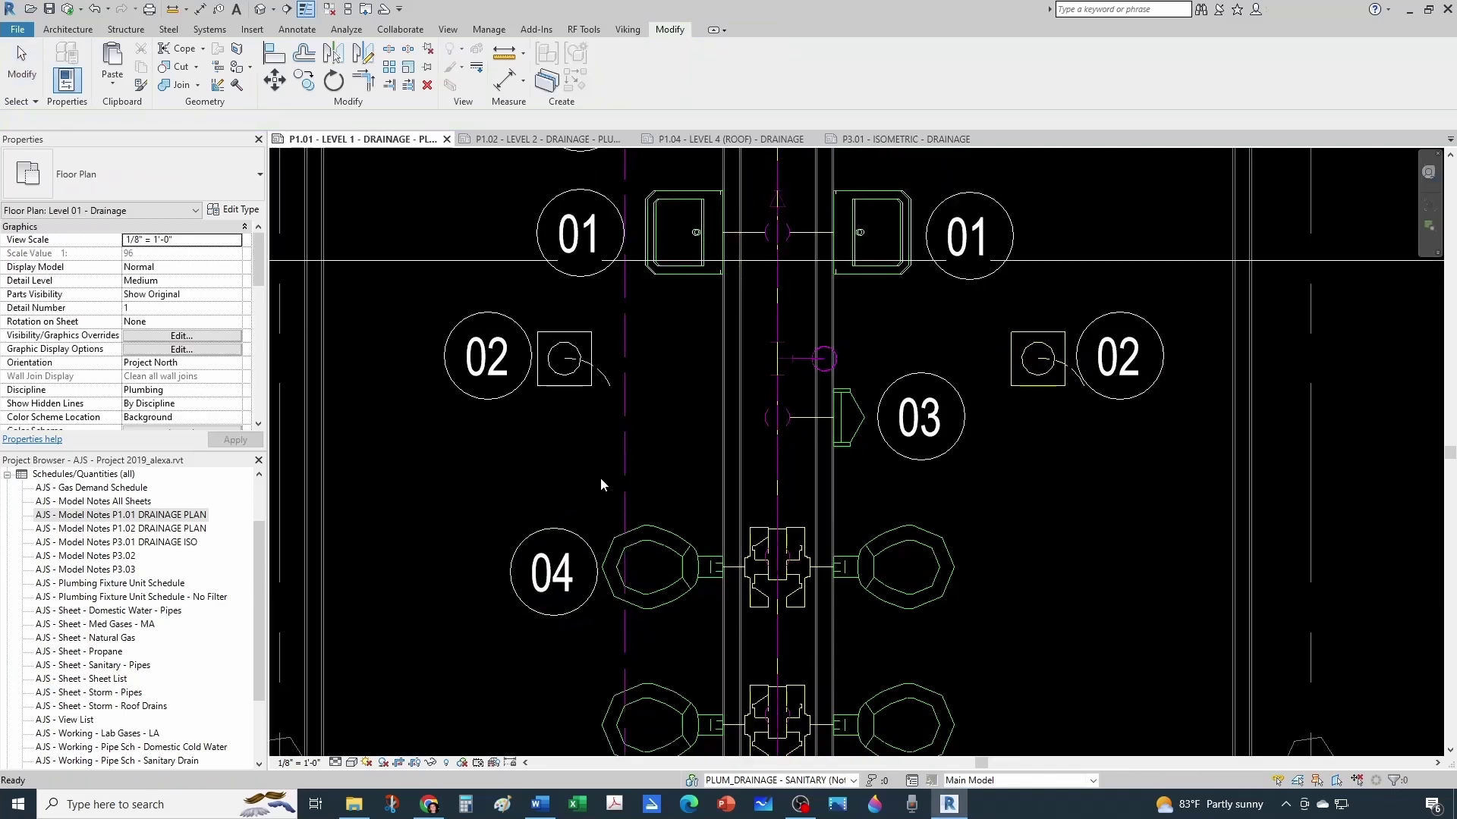
- Copy keynote tag 04 beside the lower-left toilet and both toilets on the right side of the chase wall
scroll(599, 478, "down", 3)
left_click(573, 565)
key("m")
key("v")
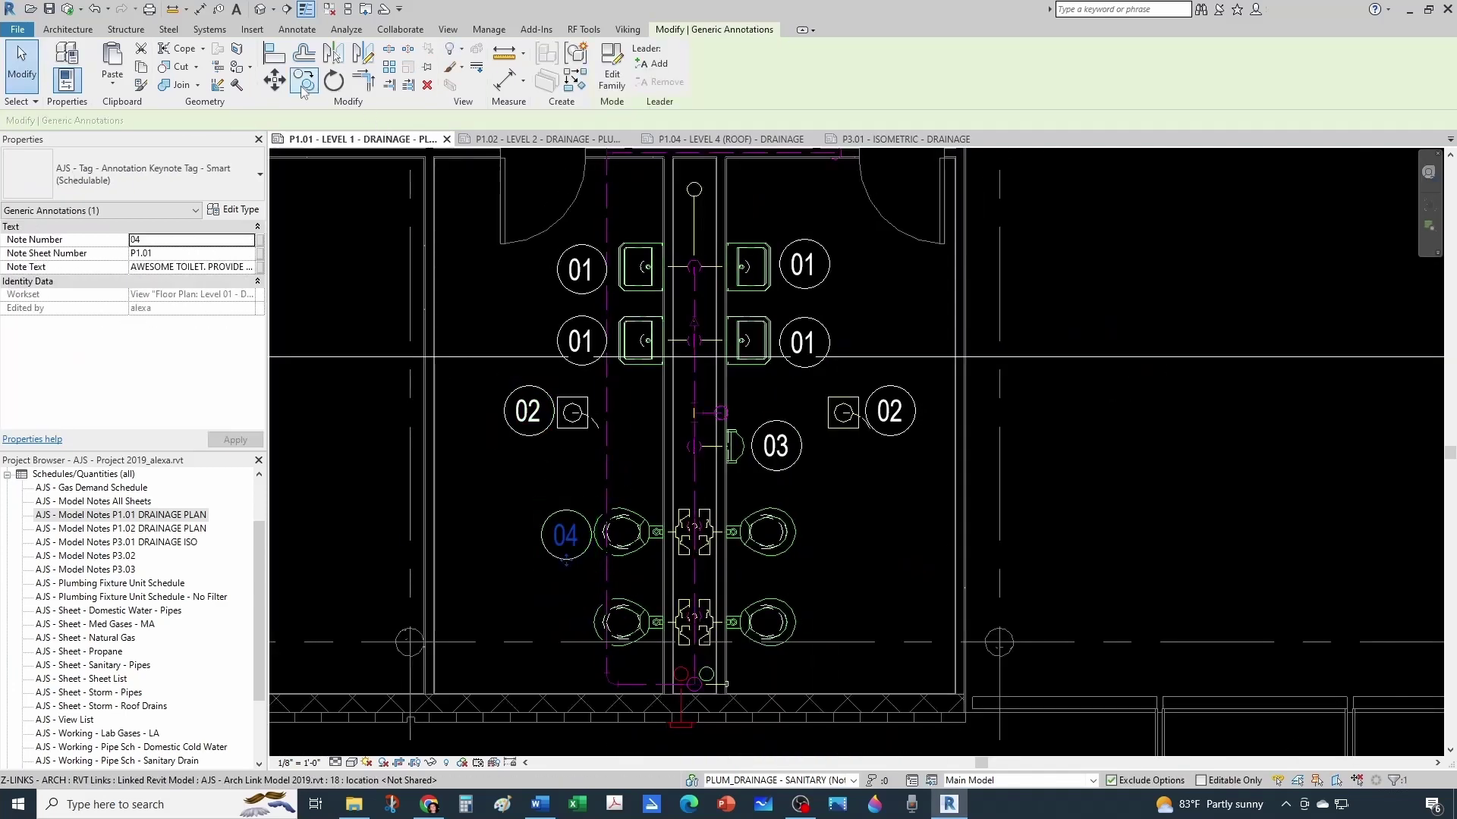
scroll(531, 559, "up", 2)
left_click(585, 523)
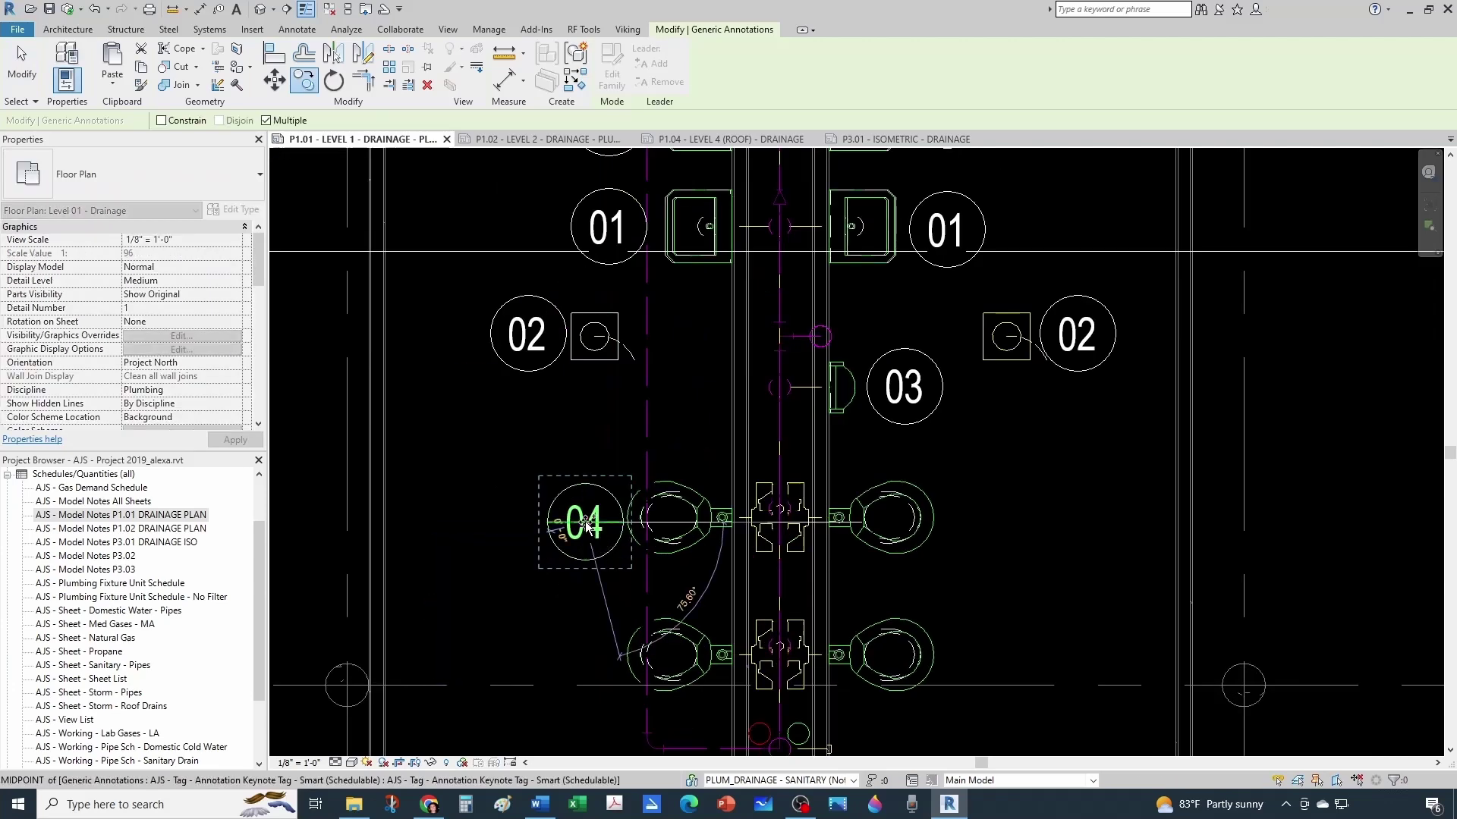
left_click(586, 654)
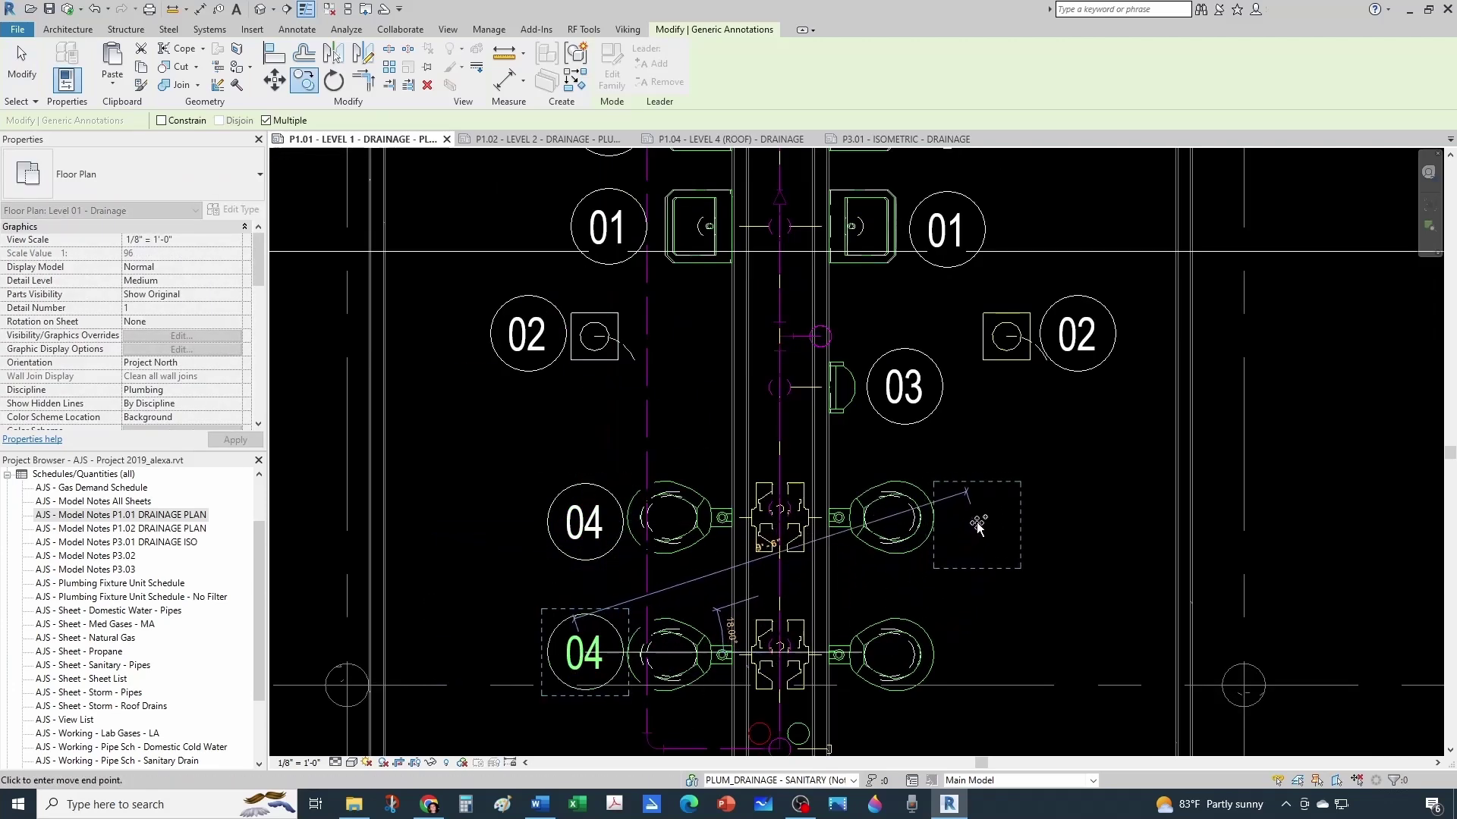
left_click(976, 523)
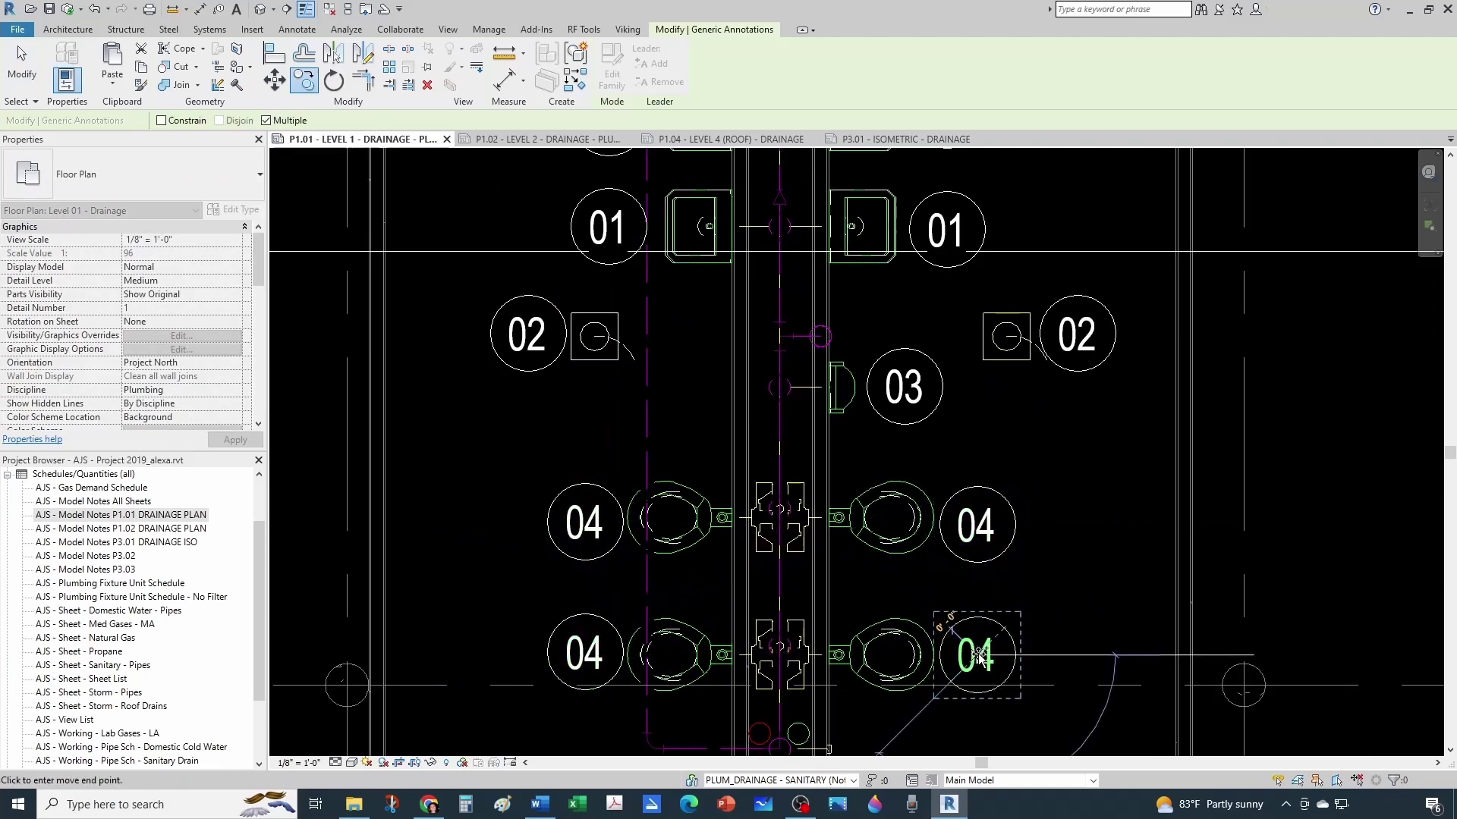
- Place another copy of keynote tag 04 beside the corner mop sink above the restrooms
scroll(1122, 493, "down", 2)
middle_click_drag(943, 527, 943, 509)
scroll(933, 493, "down", 1)
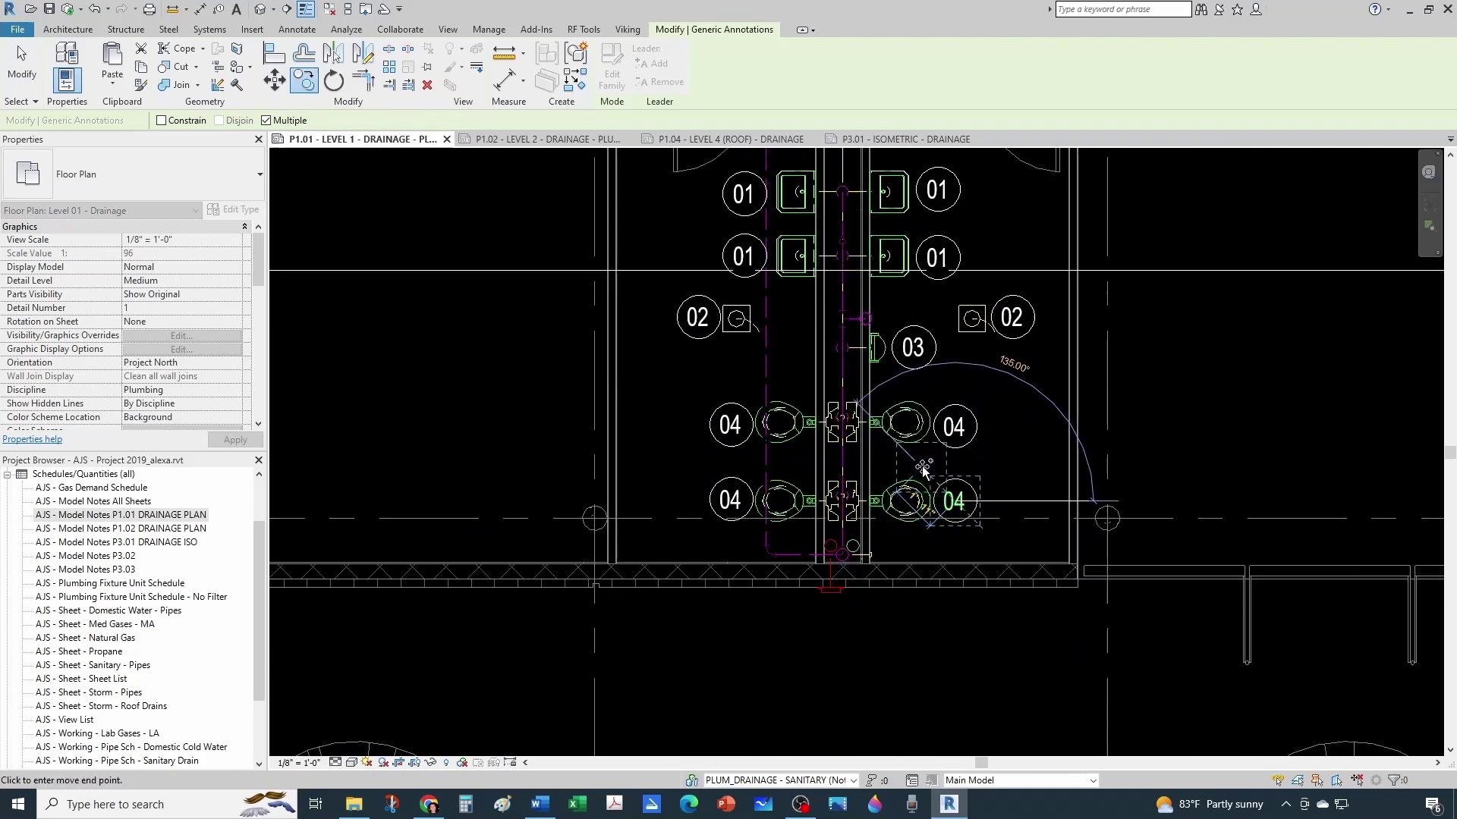
scroll(929, 486, "down", 1)
scroll(930, 516, "up", 1)
scroll(865, 328, "up", 5)
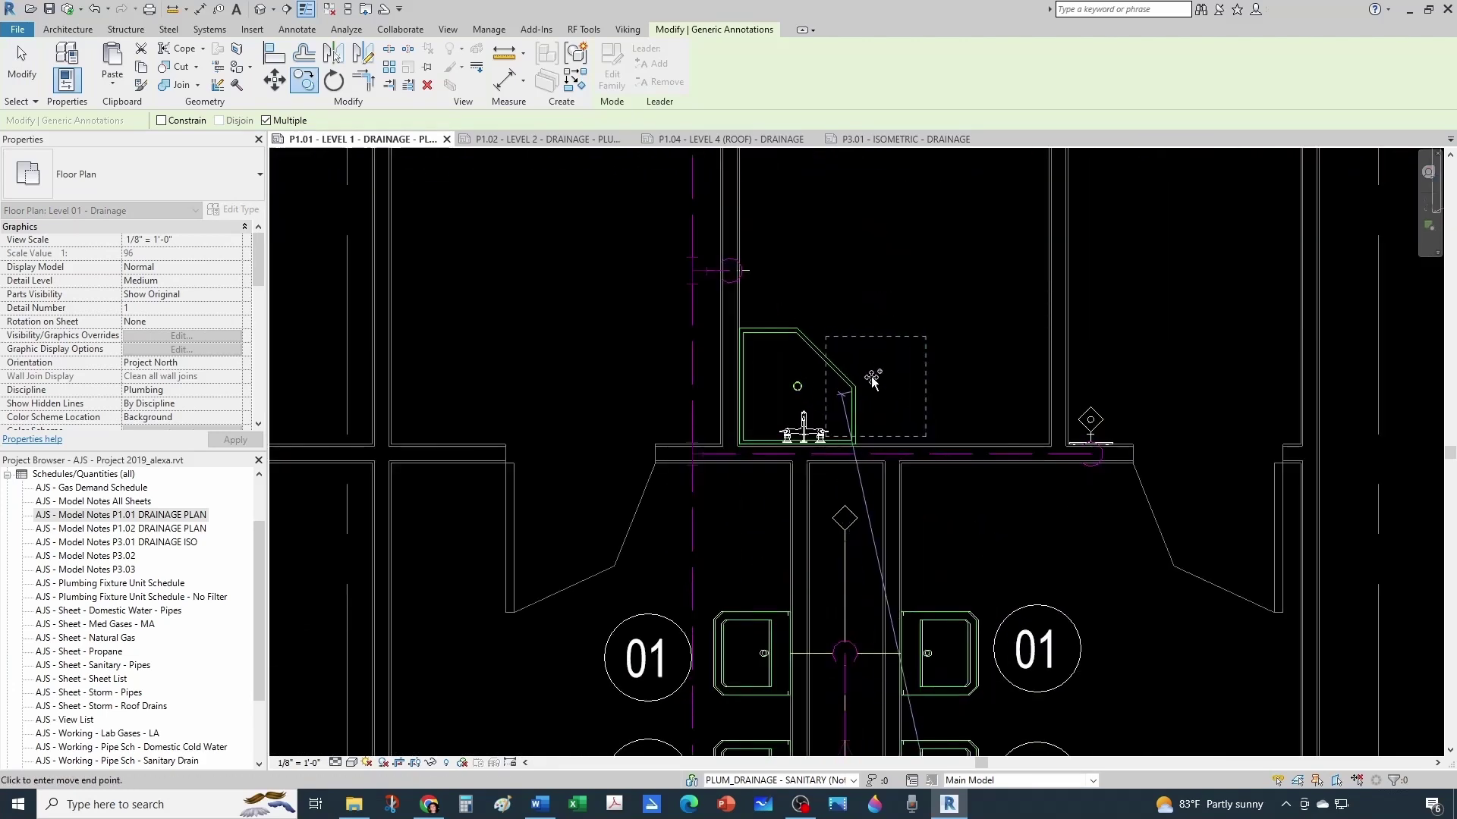
left_click(863, 326)
- Set the mop sink tag's note number to 05 and nudge the tag up and right, clear of the sink outline
scroll(871, 344, "up", 3)
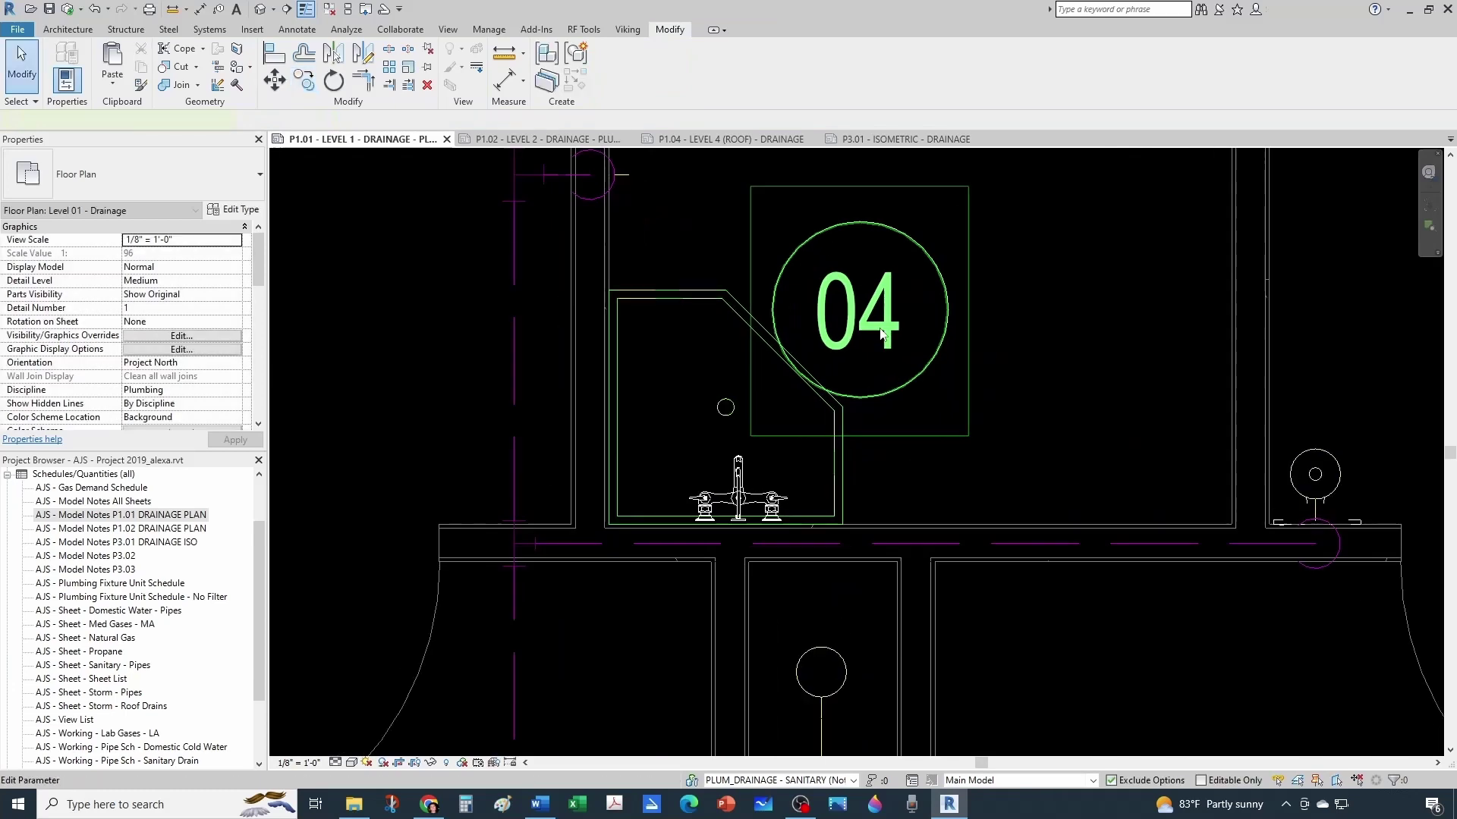
left_click(882, 328)
left_click(862, 314)
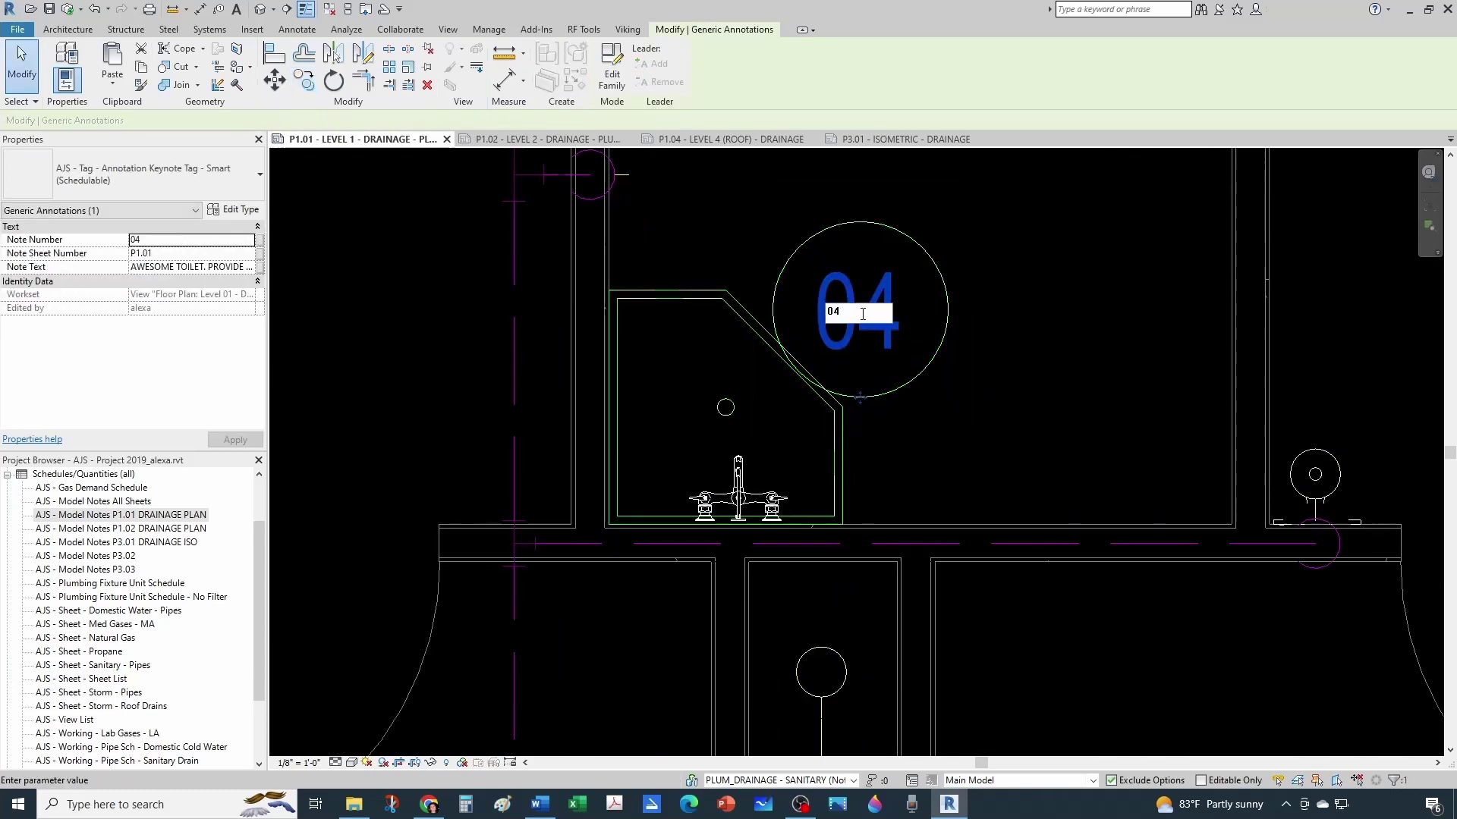
left_click(972, 470)
scroll(971, 455, "down", 2)
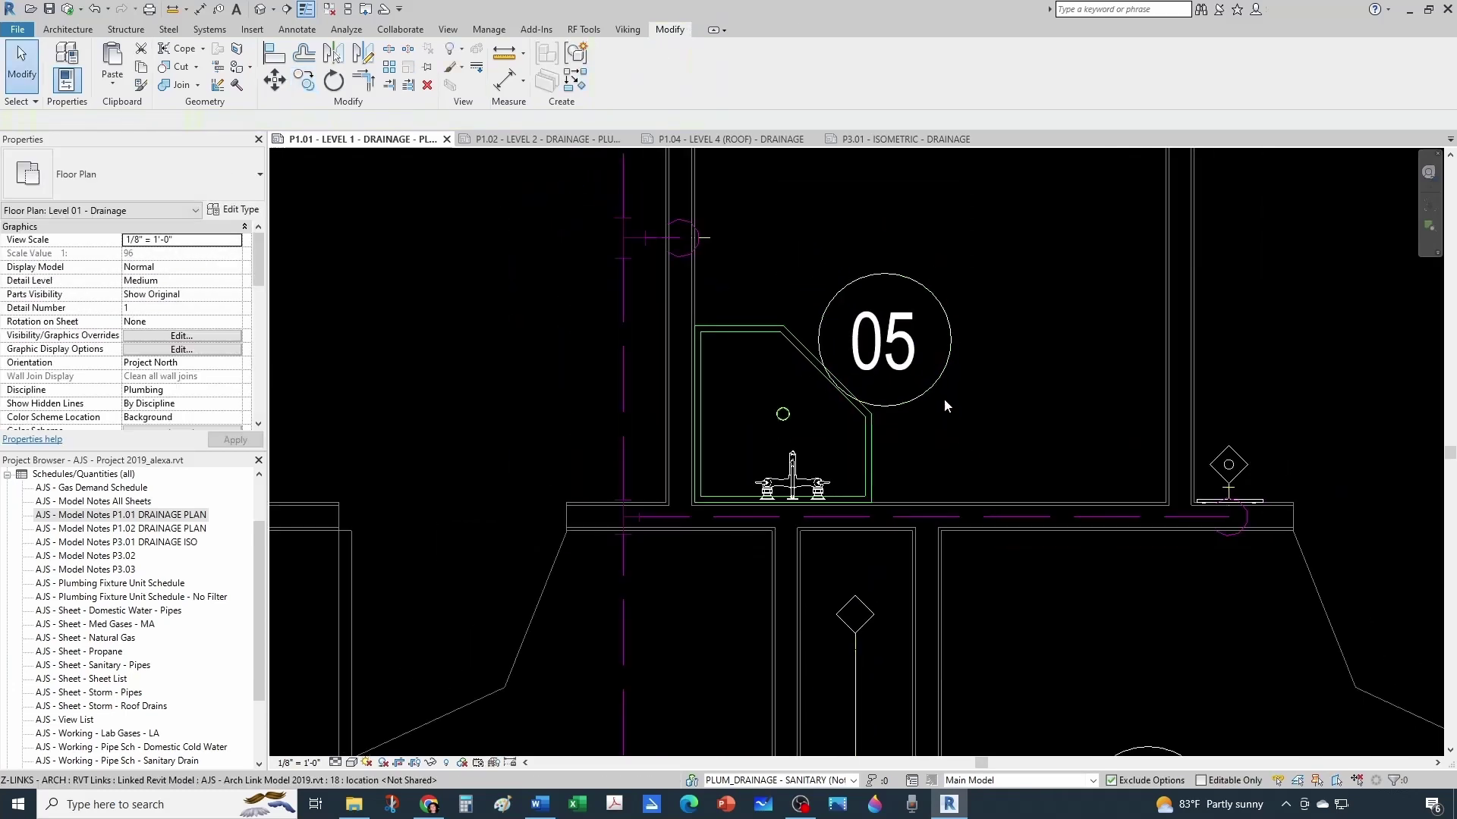
left_click(935, 392)
left_click_drag(926, 396, 932, 387)
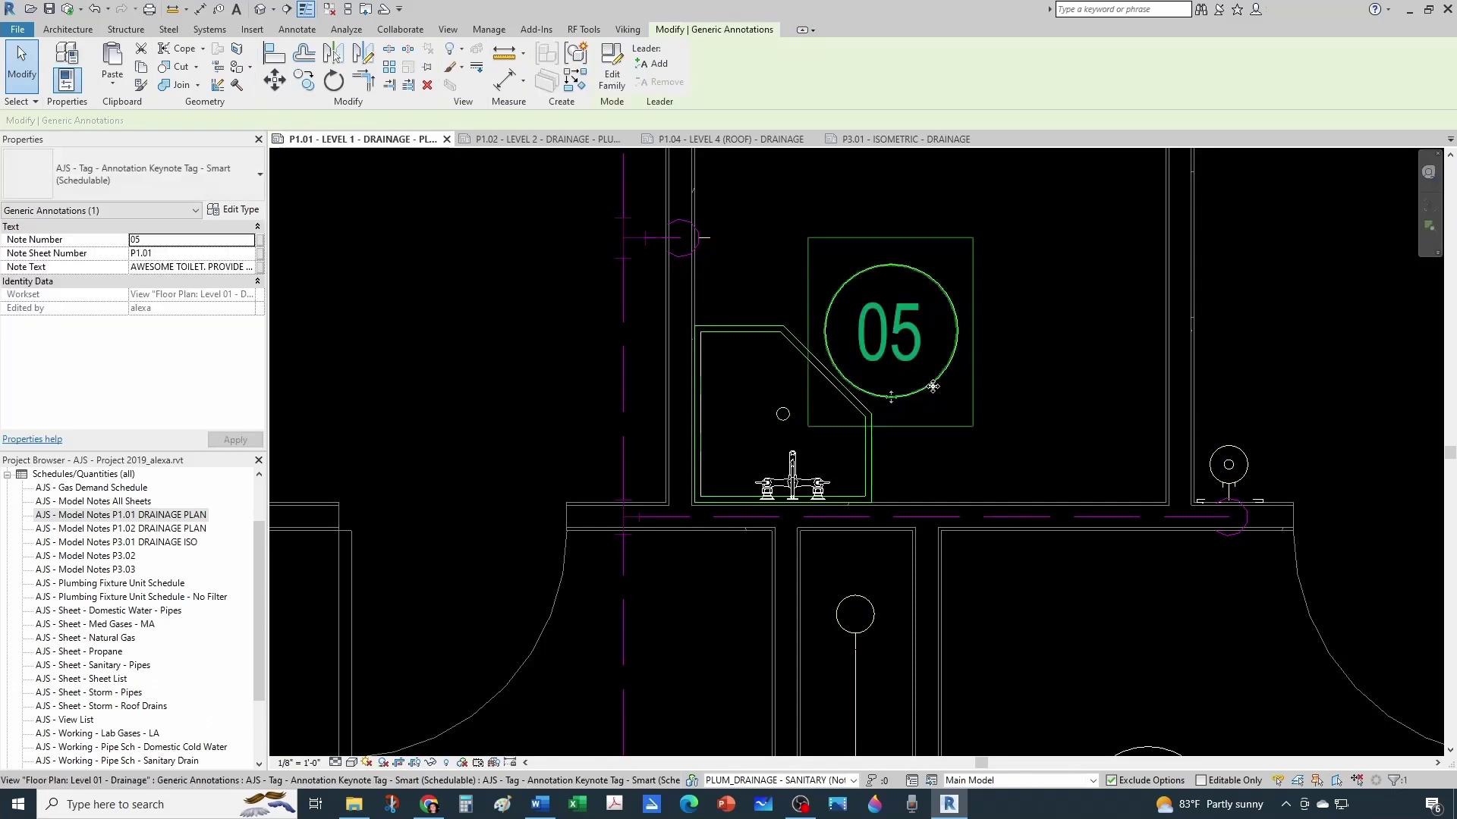
- Replace TOILET with JANITOR SINK in keynote tag 05's note text
left_click(170, 267)
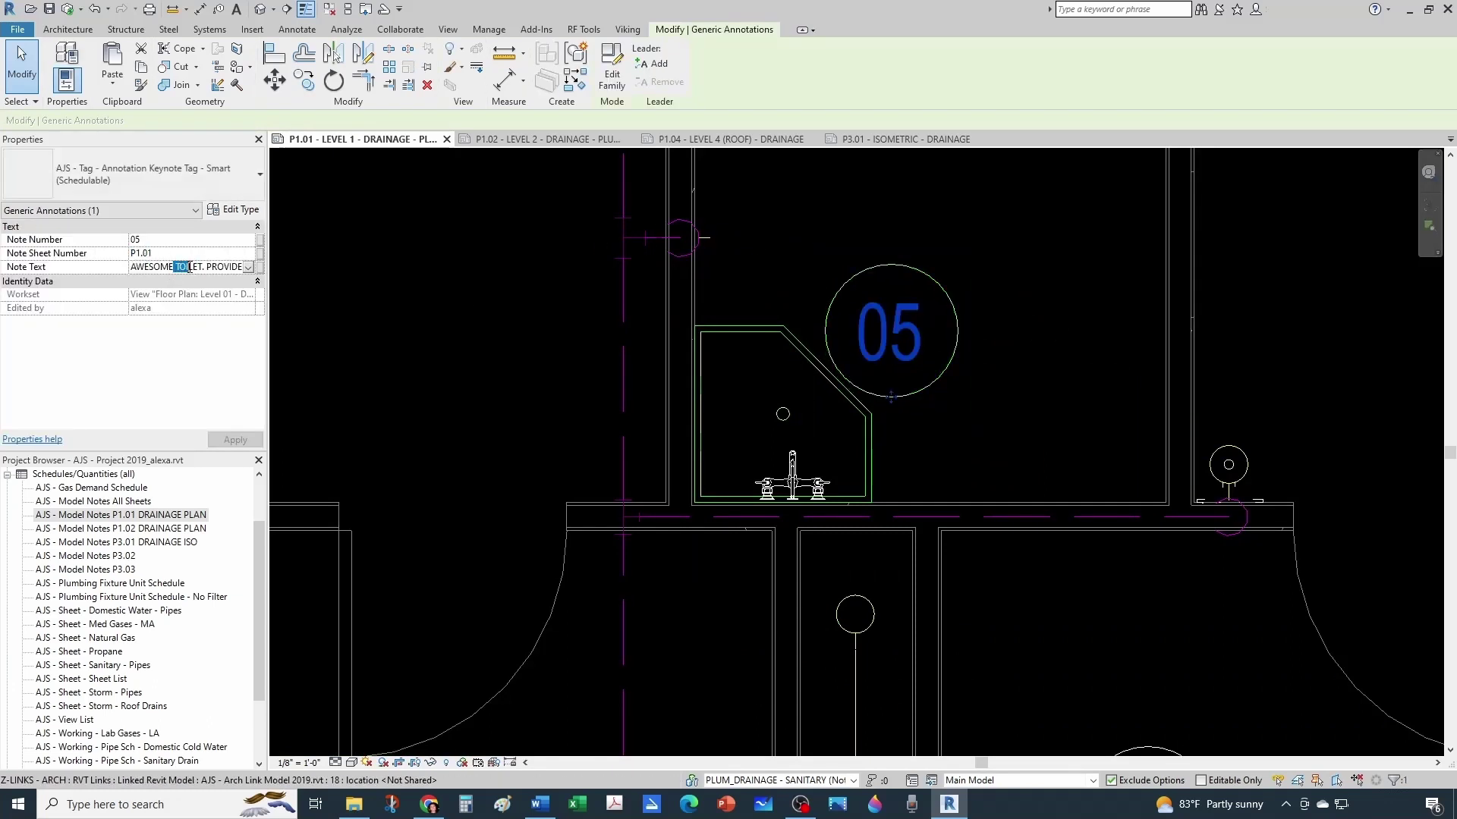
left_click_drag(189, 267, 203, 267)
type("JANITOR SINK")
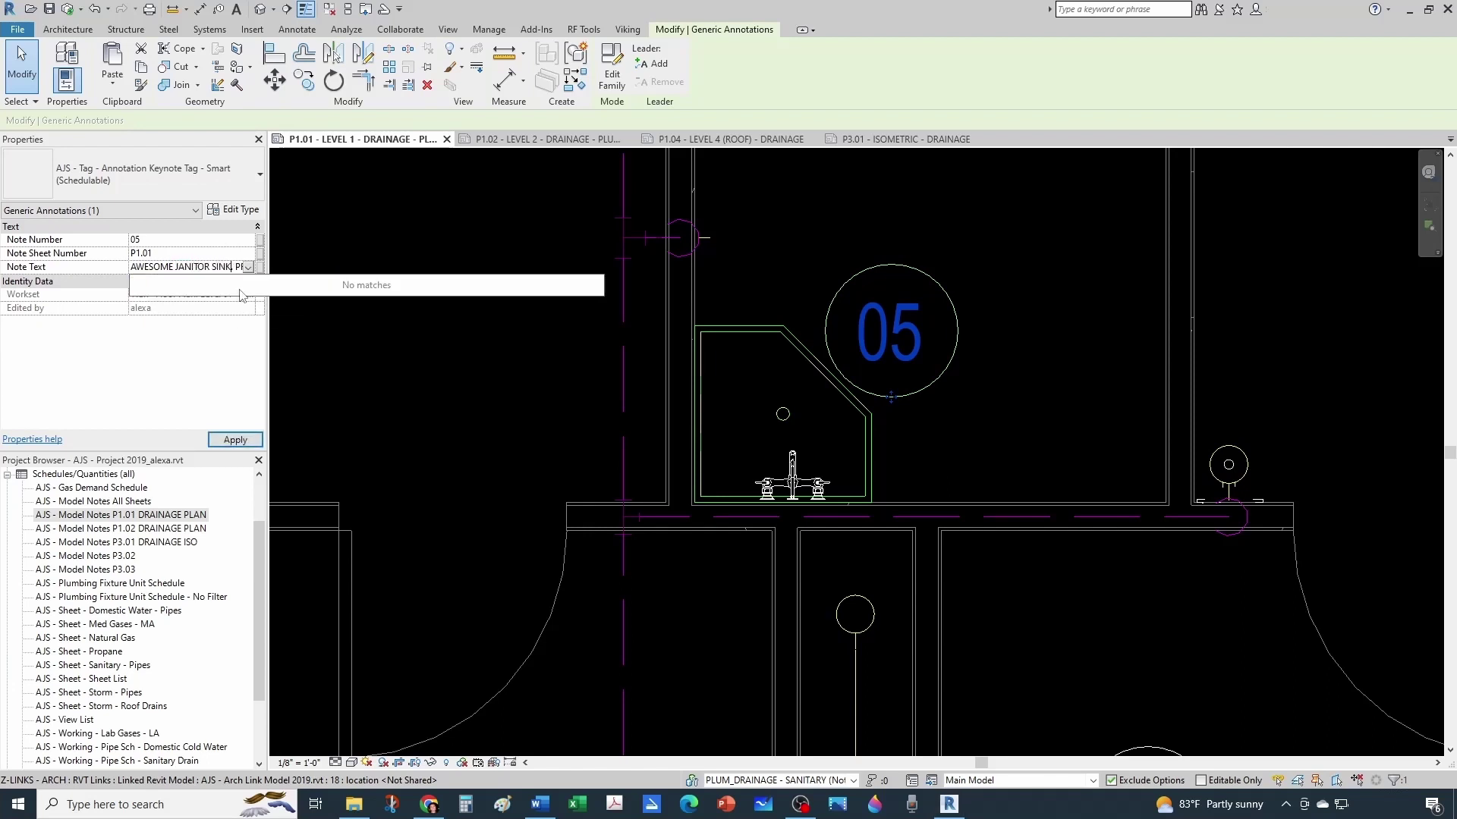
left_click(411, 420)
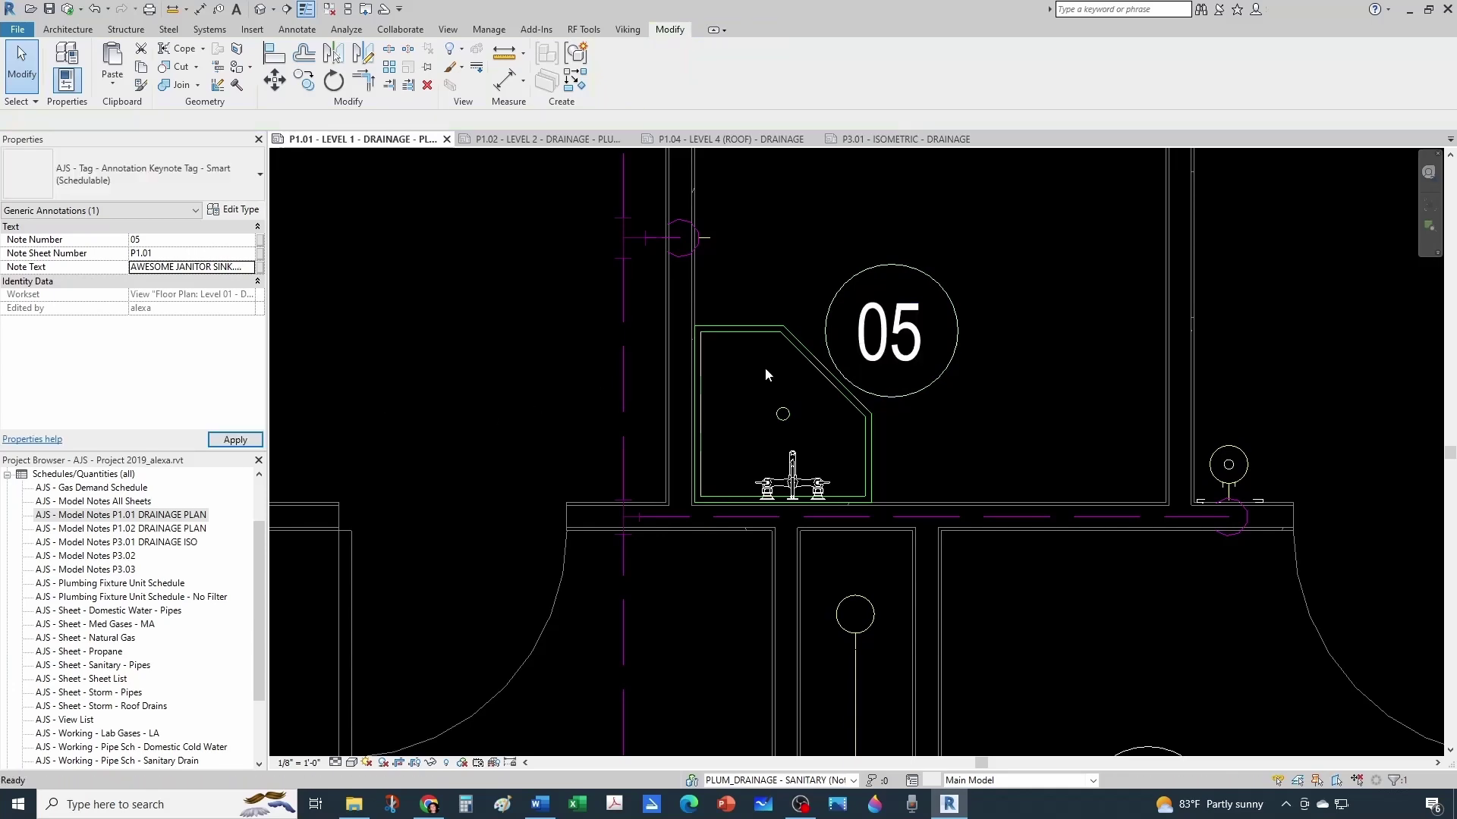
- Check the notes schedule on the drainage plan sheet for the entries of keynotes 01 to 05
scroll(904, 379, "down", 5)
scroll(904, 402, "down", 8)
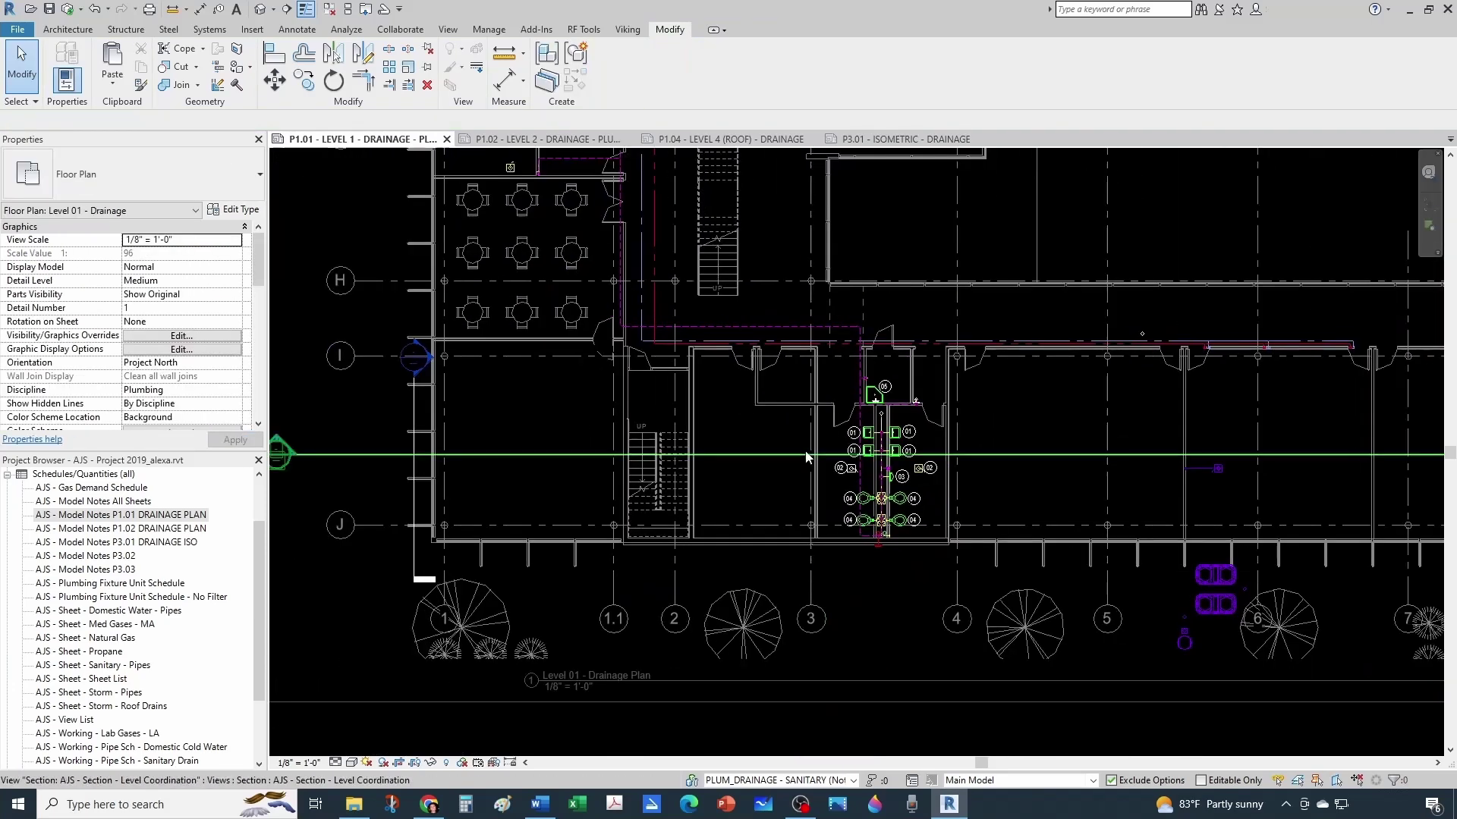
middle_click_drag(994, 497, 1003, 506)
scroll(968, 244, "up", 2)
scroll(982, 371, "up", 8)
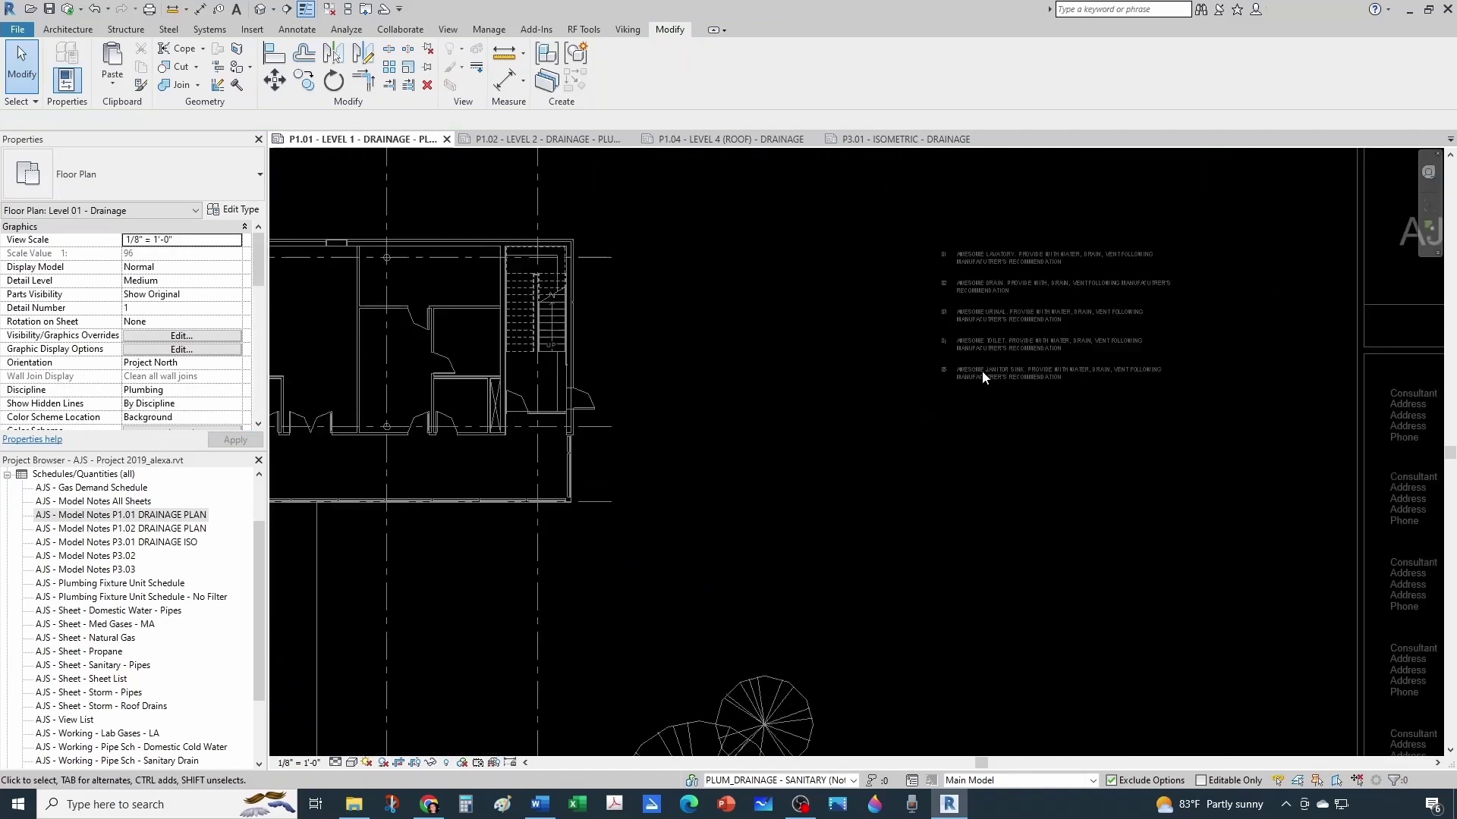
middle_click_drag(980, 361, 929, 488)
scroll(912, 318, "up", 2)
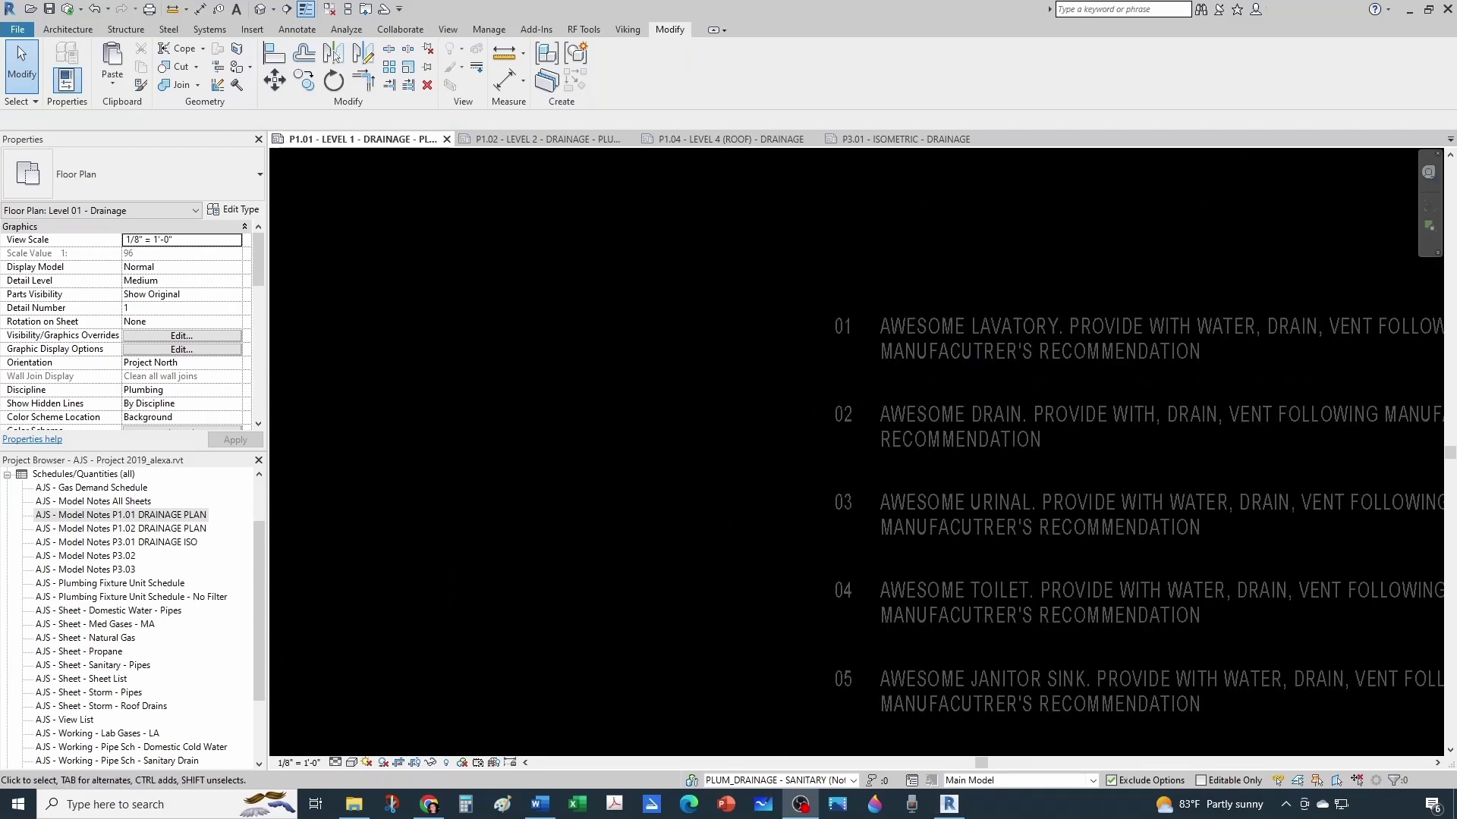
- Copy keynote tag 05 from the janitor sink to the storm downspout at the exterior wall below the restrooms
scroll(654, 468, "down", 5)
scroll(686, 467, "down", 5)
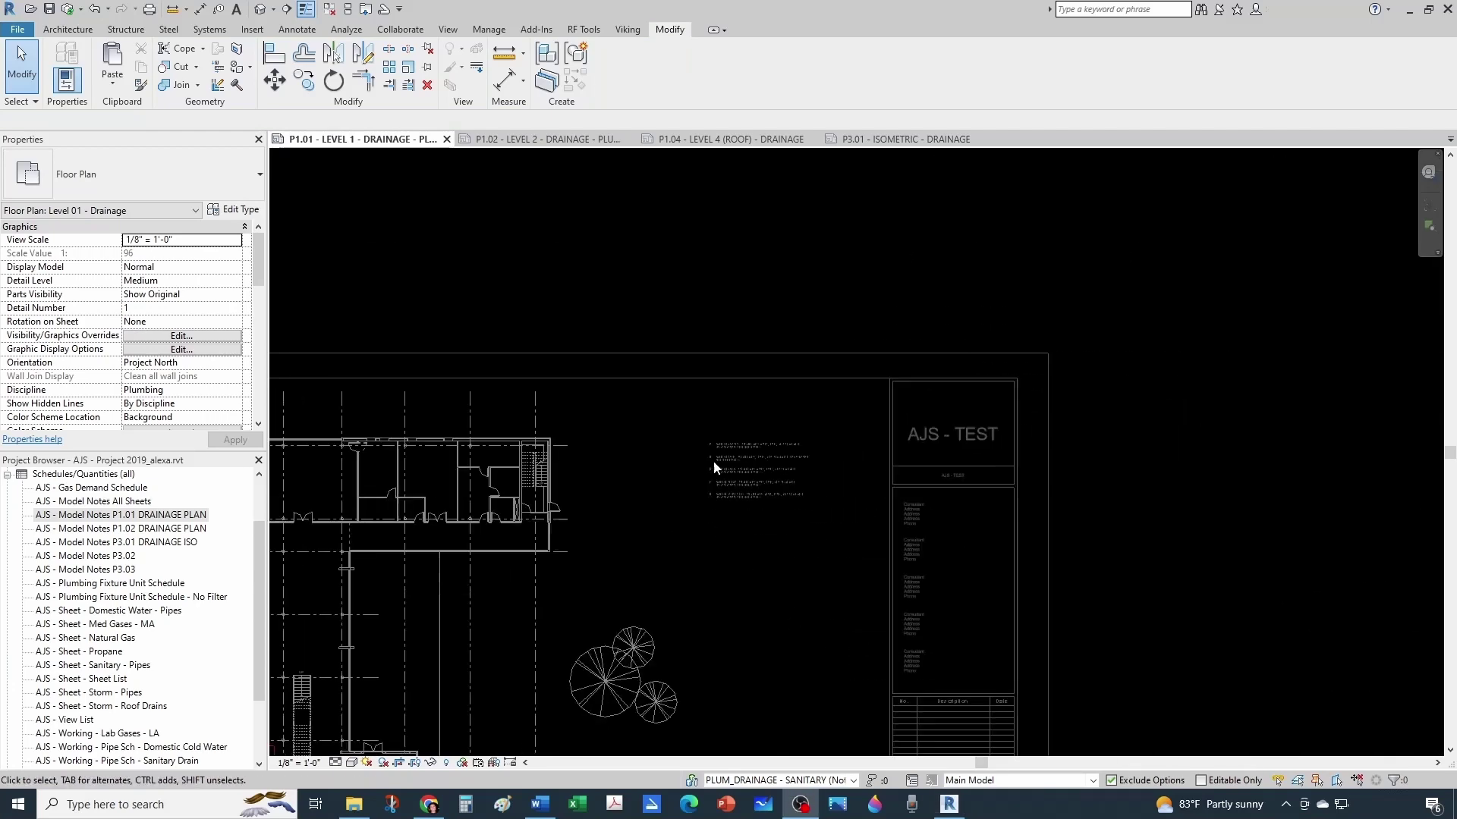
middle_click_drag(659, 579, 922, 398)
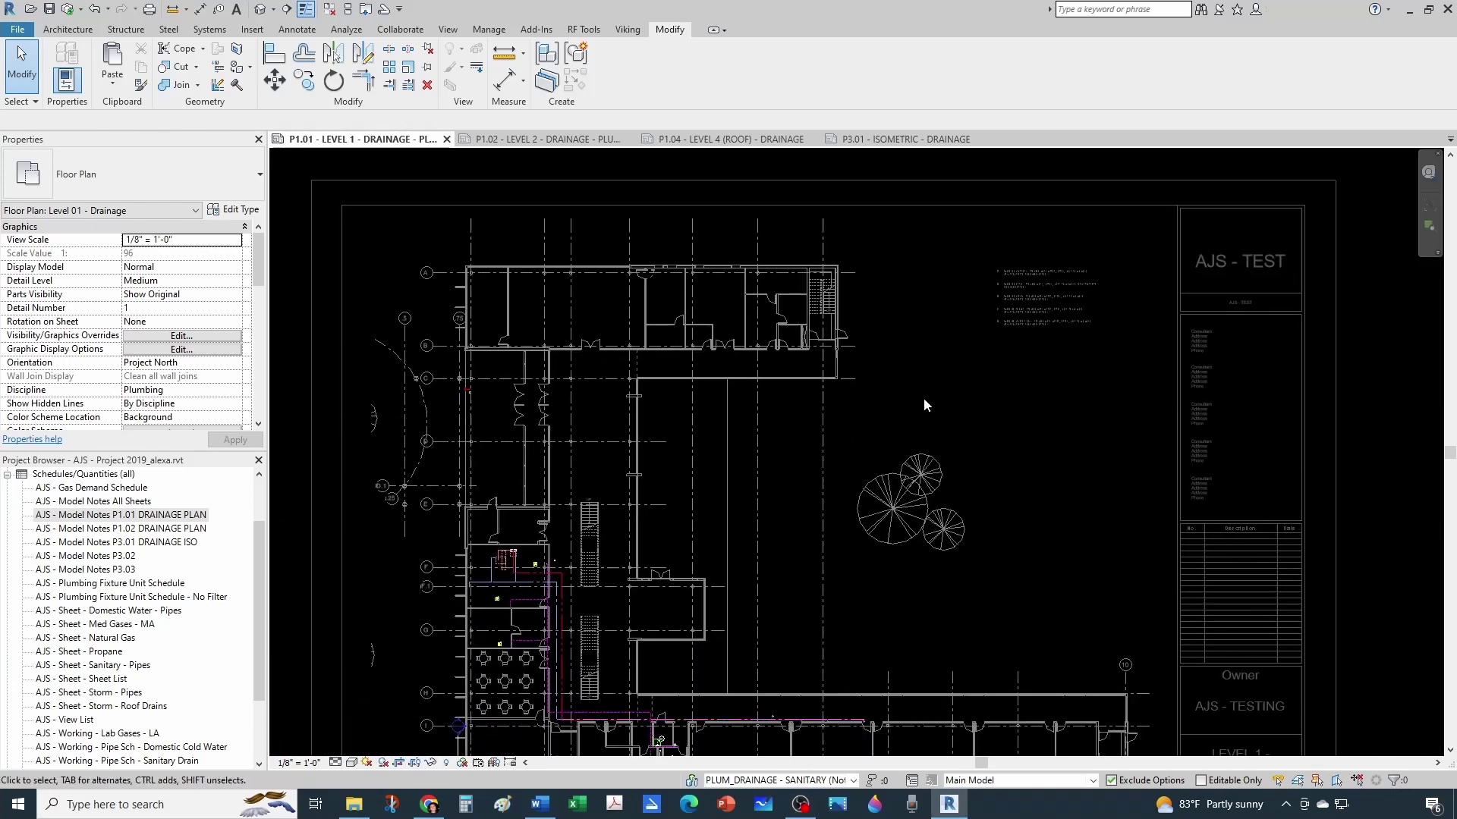
scroll(922, 397, "down", 3)
scroll(733, 626, "up", 8)
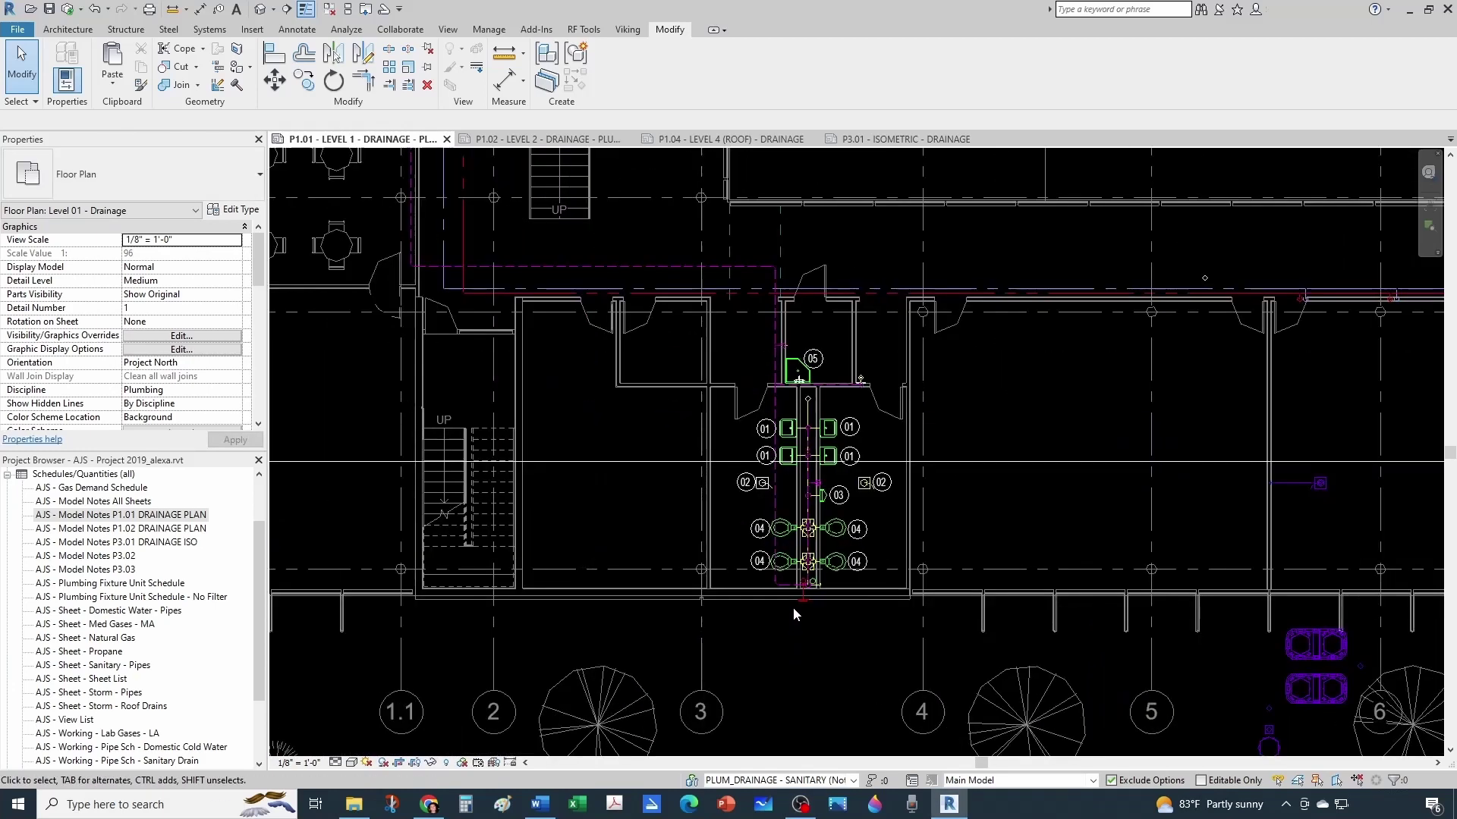
middle_click_drag(843, 602, 827, 625)
left_click(803, 279)
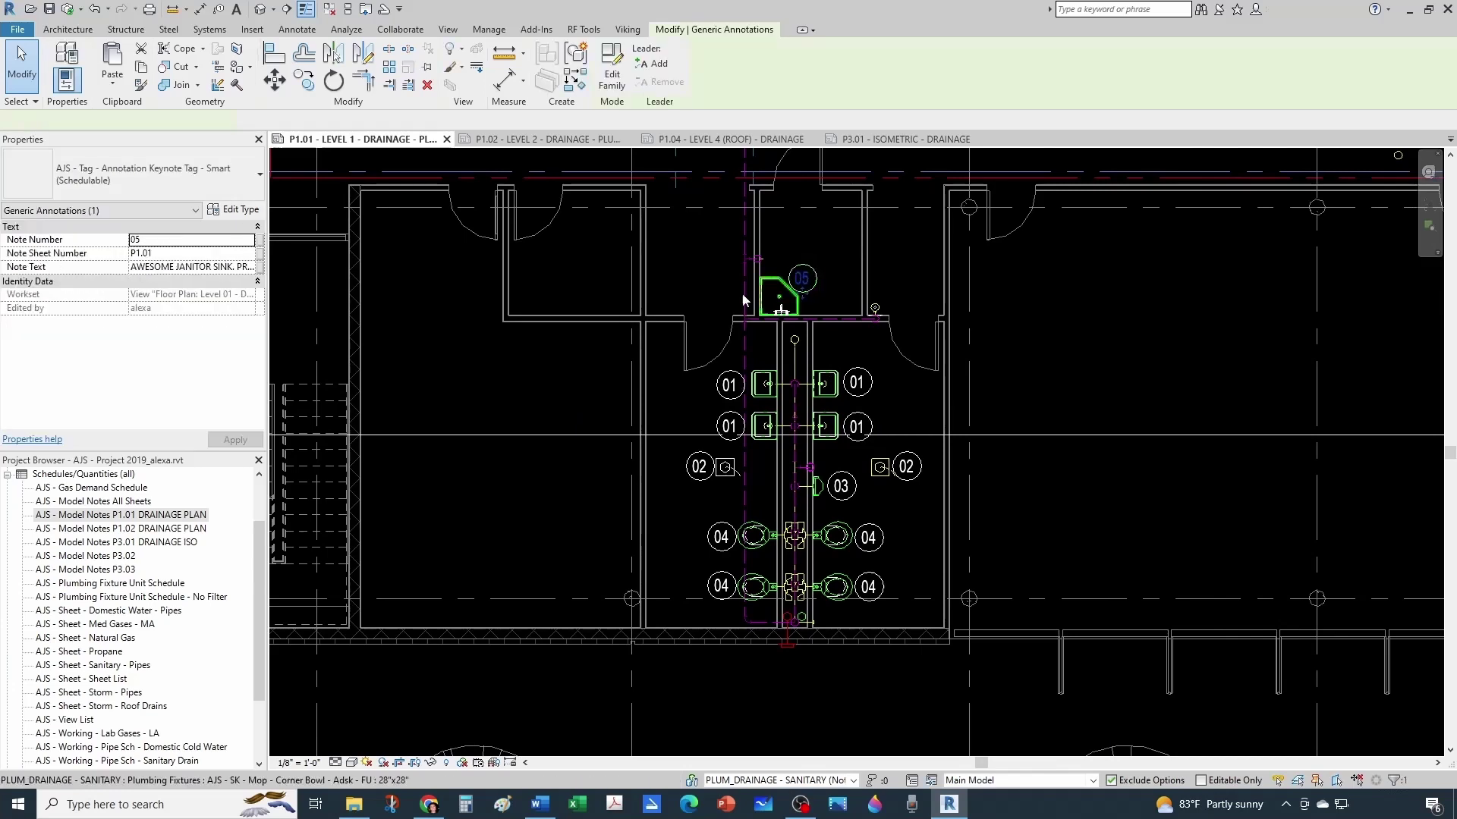
left_click(304, 79)
scroll(907, 338, "down", 2)
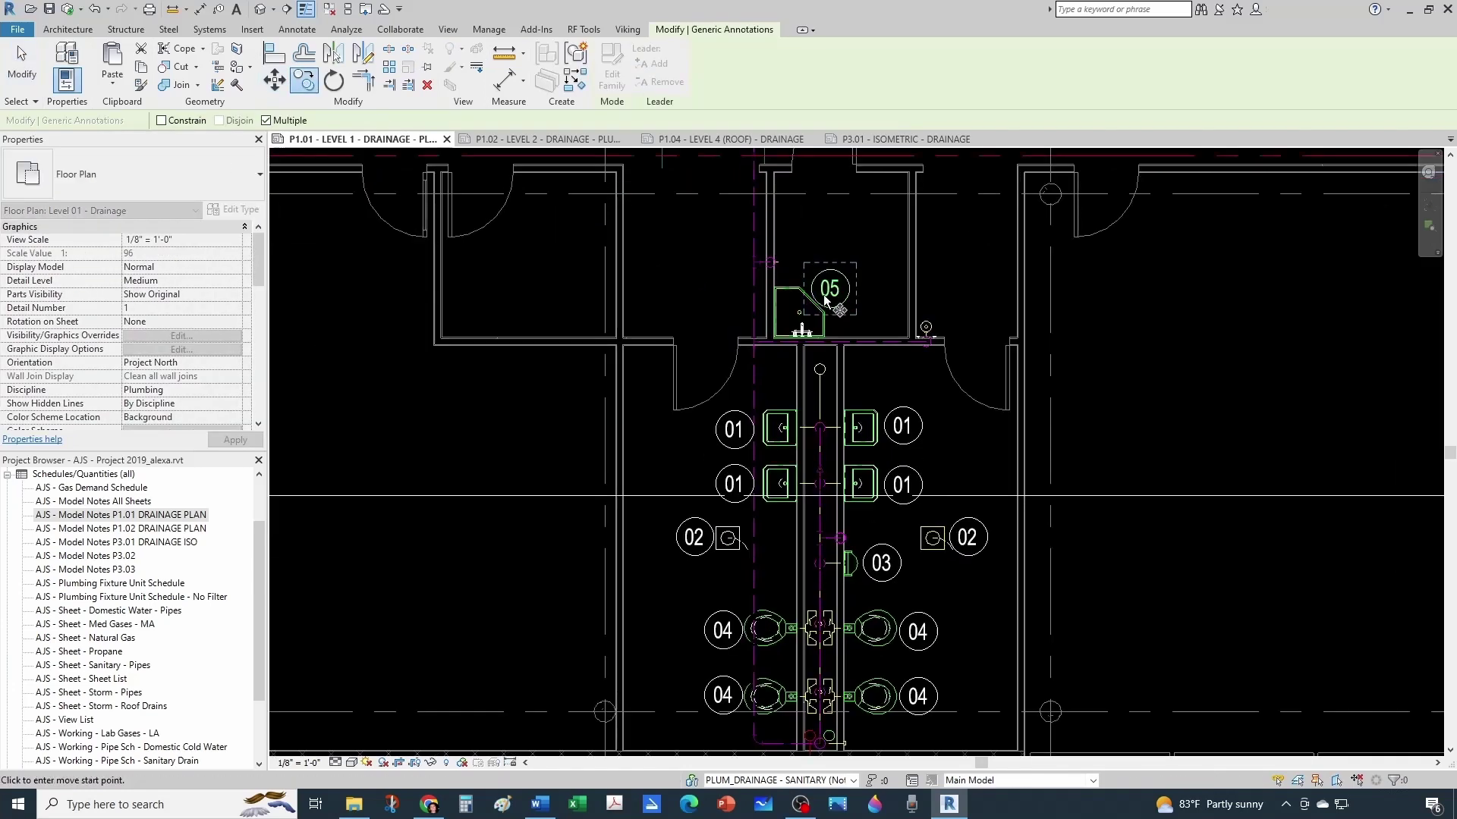
left_click(802, 285)
scroll(826, 607, "up", 5)
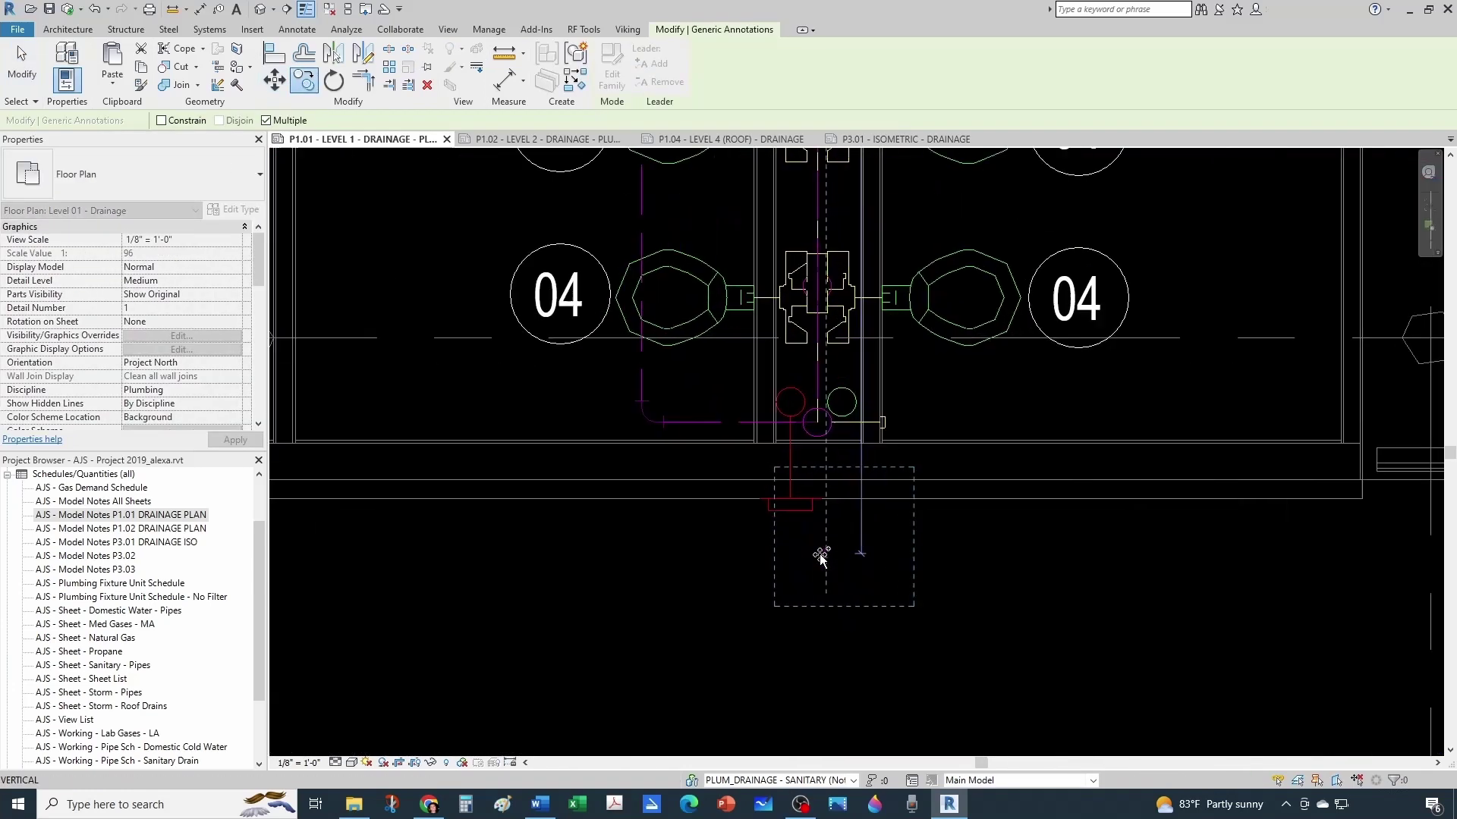
left_click(841, 569)
- Set the downspout tag's note number to 06 and its note text to STORM DOWNSPOUT. INSTALL 18" A.F.F
double_click(848, 570)
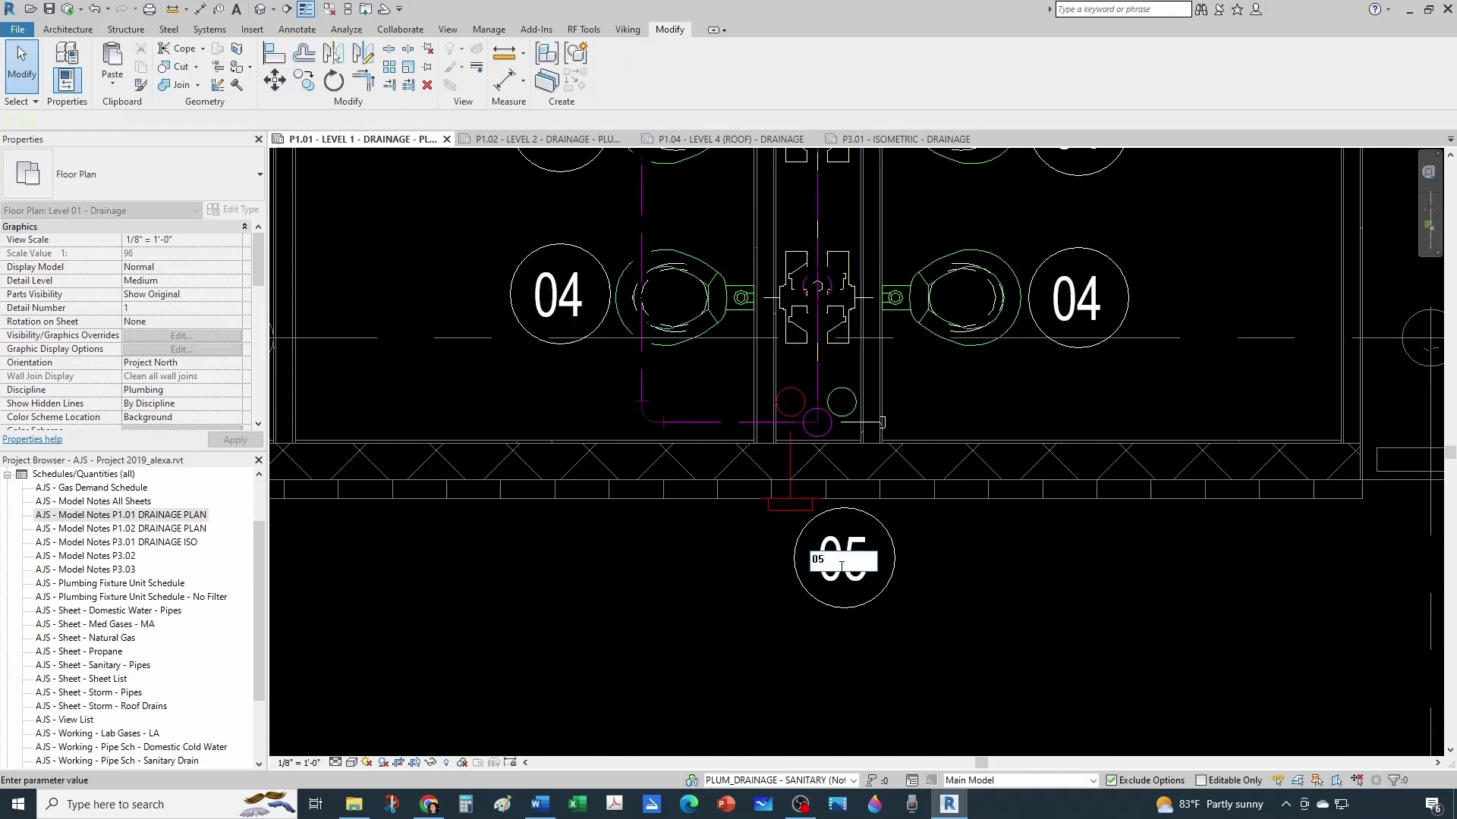
type("06")
key("Return")
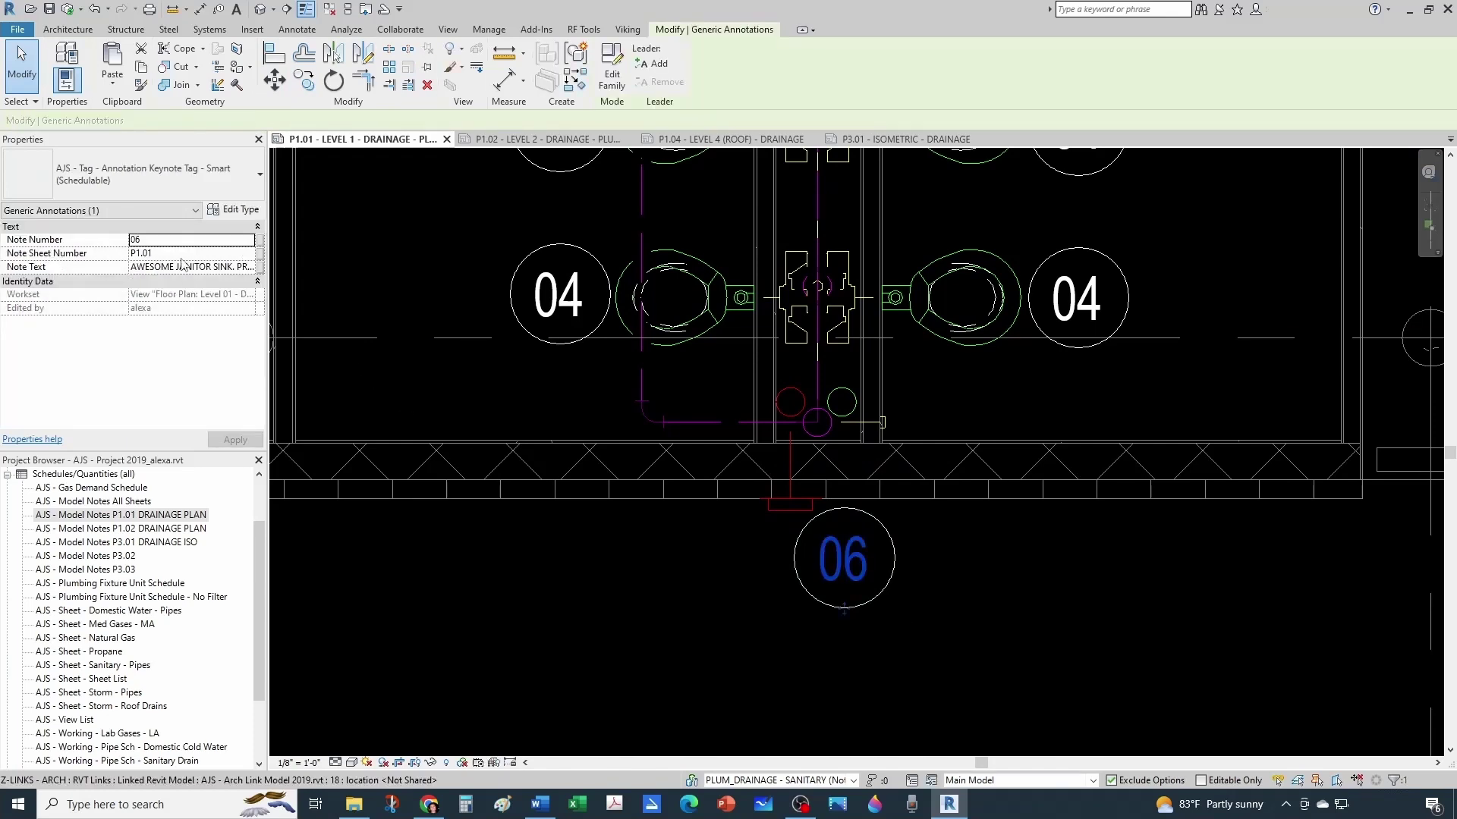
left_click(181, 267)
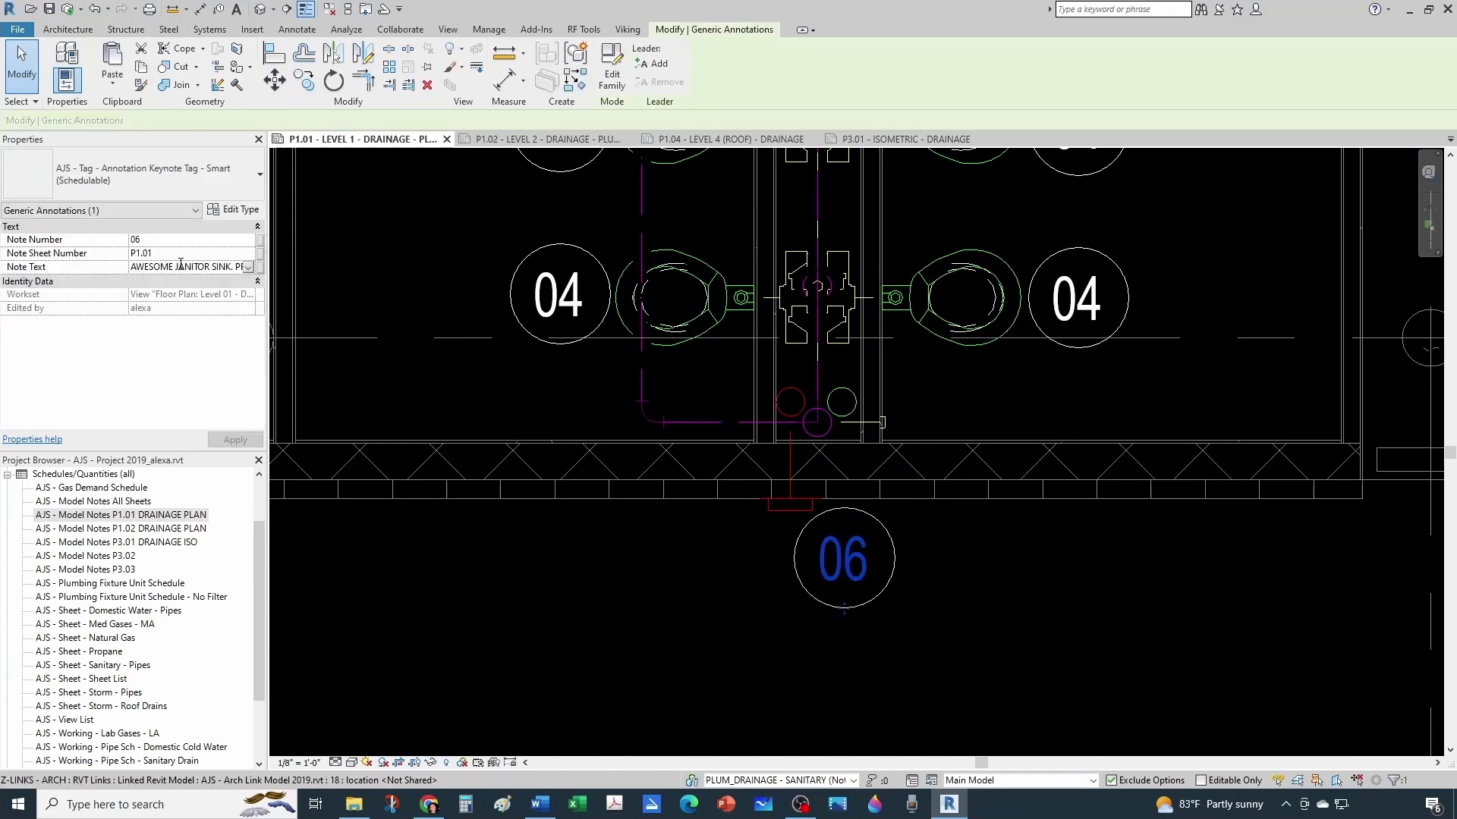
left_click(181, 266)
type("STORM")
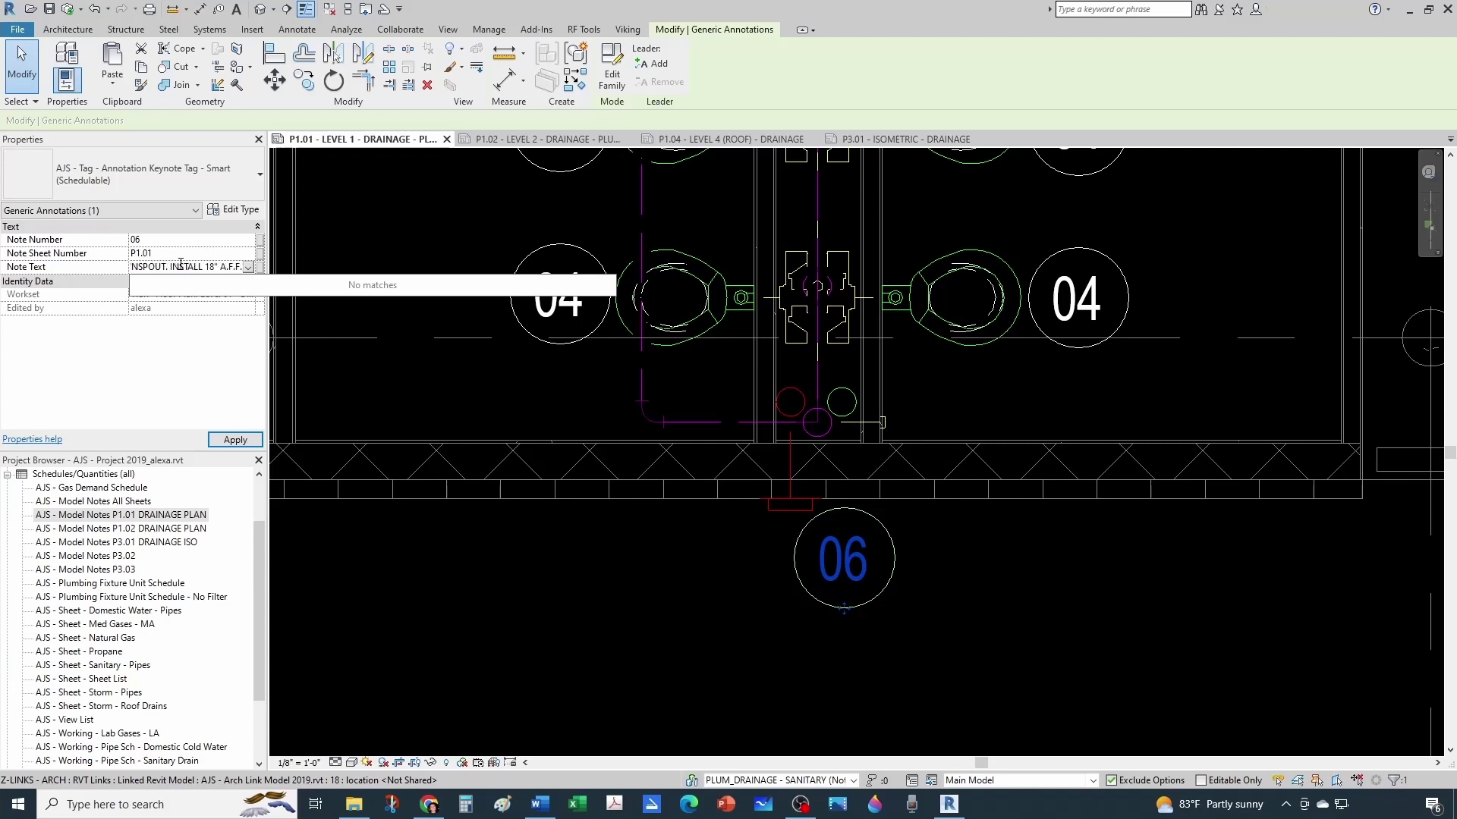
left_click(467, 580)
left_click(666, 563)
- Check the notes schedule on sheet P1.01 for the storm downspout entry of keynote 06
scroll(680, 557, "down", 5)
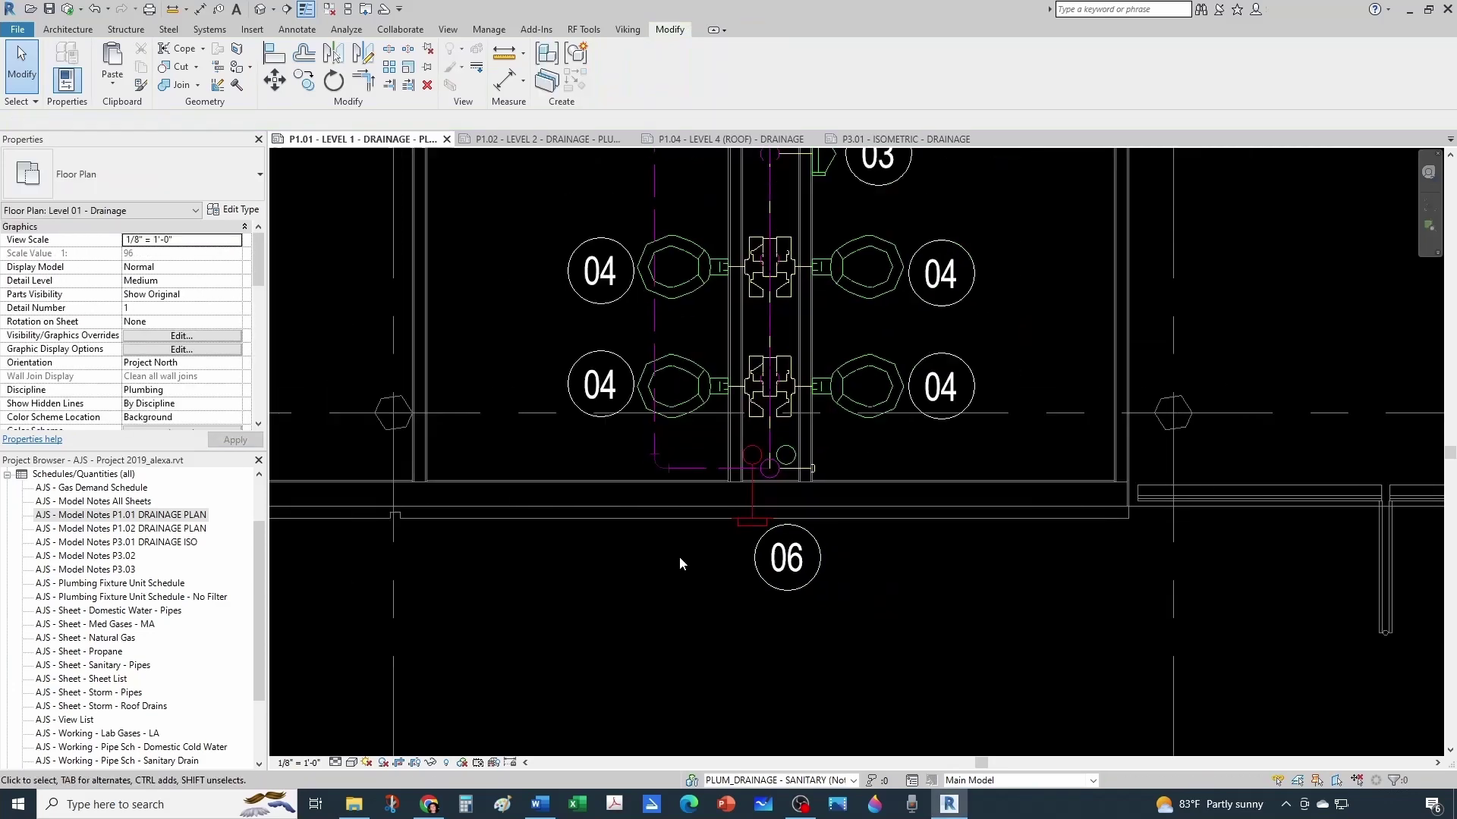
scroll(680, 557, "down", 6)
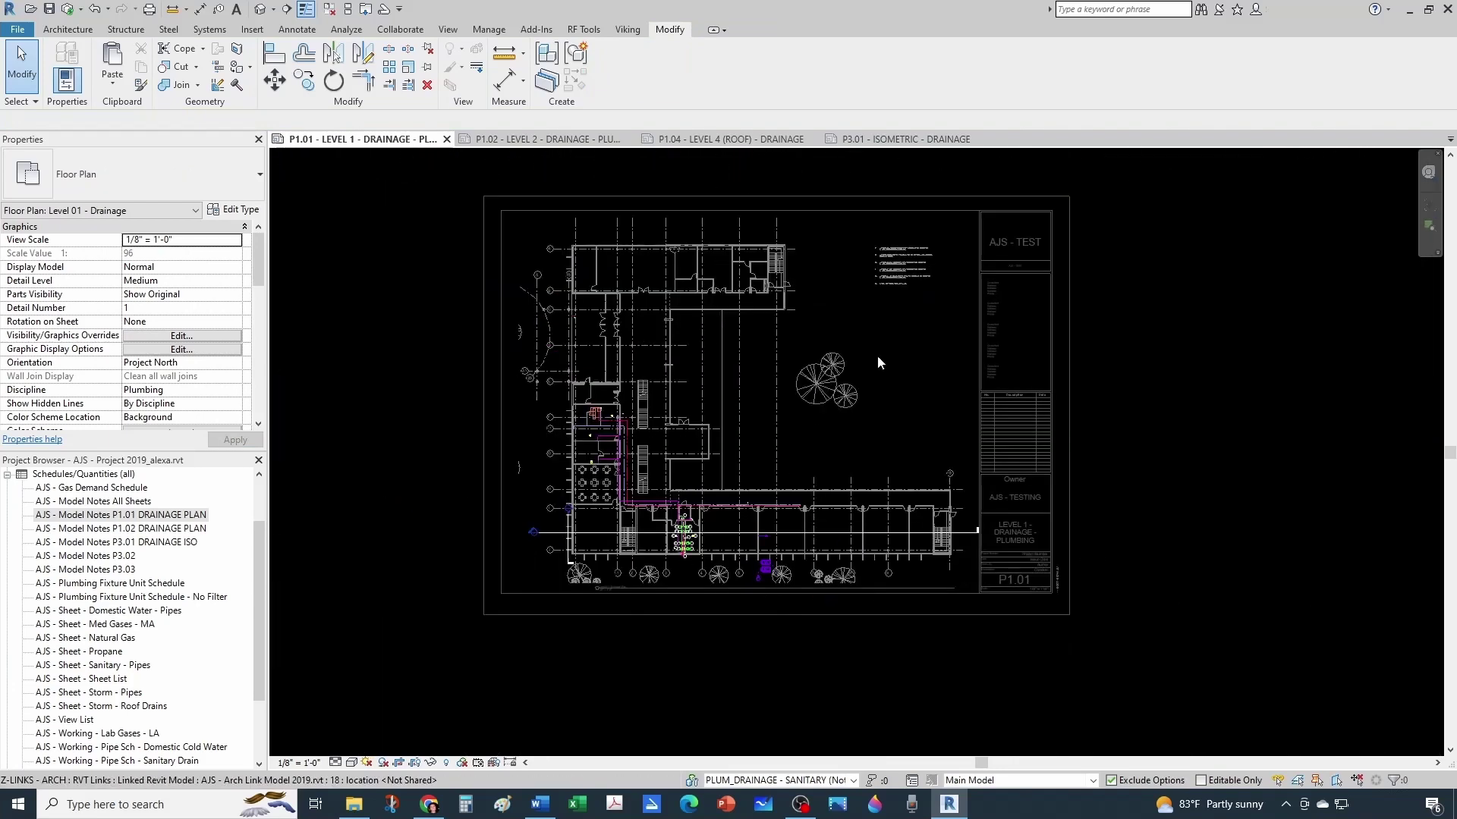
scroll(883, 238, "up", 2)
scroll(836, 313, "up", 5)
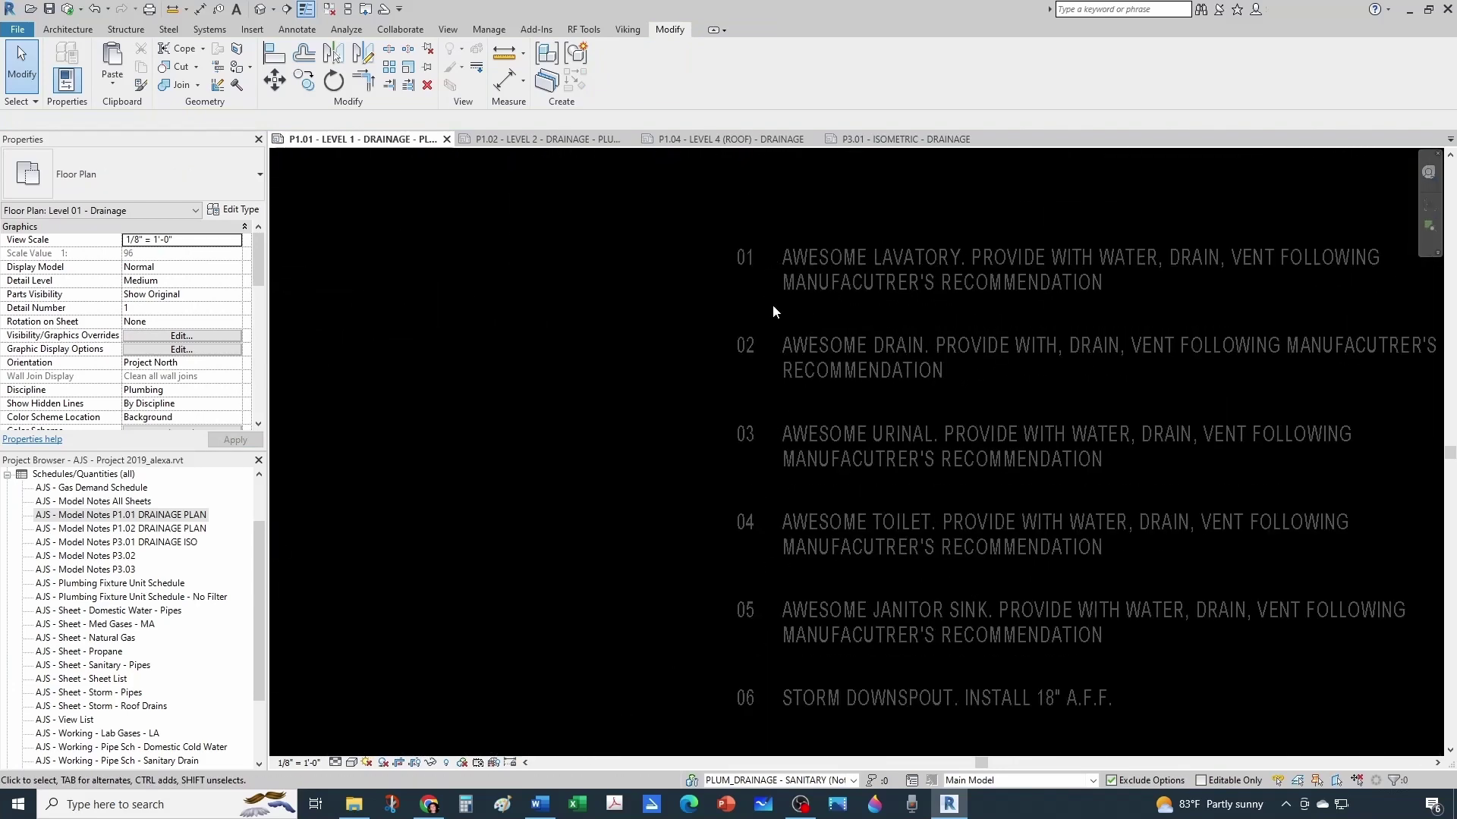
scroll(769, 428, "down", 2)
scroll(940, 459, "down", 5)
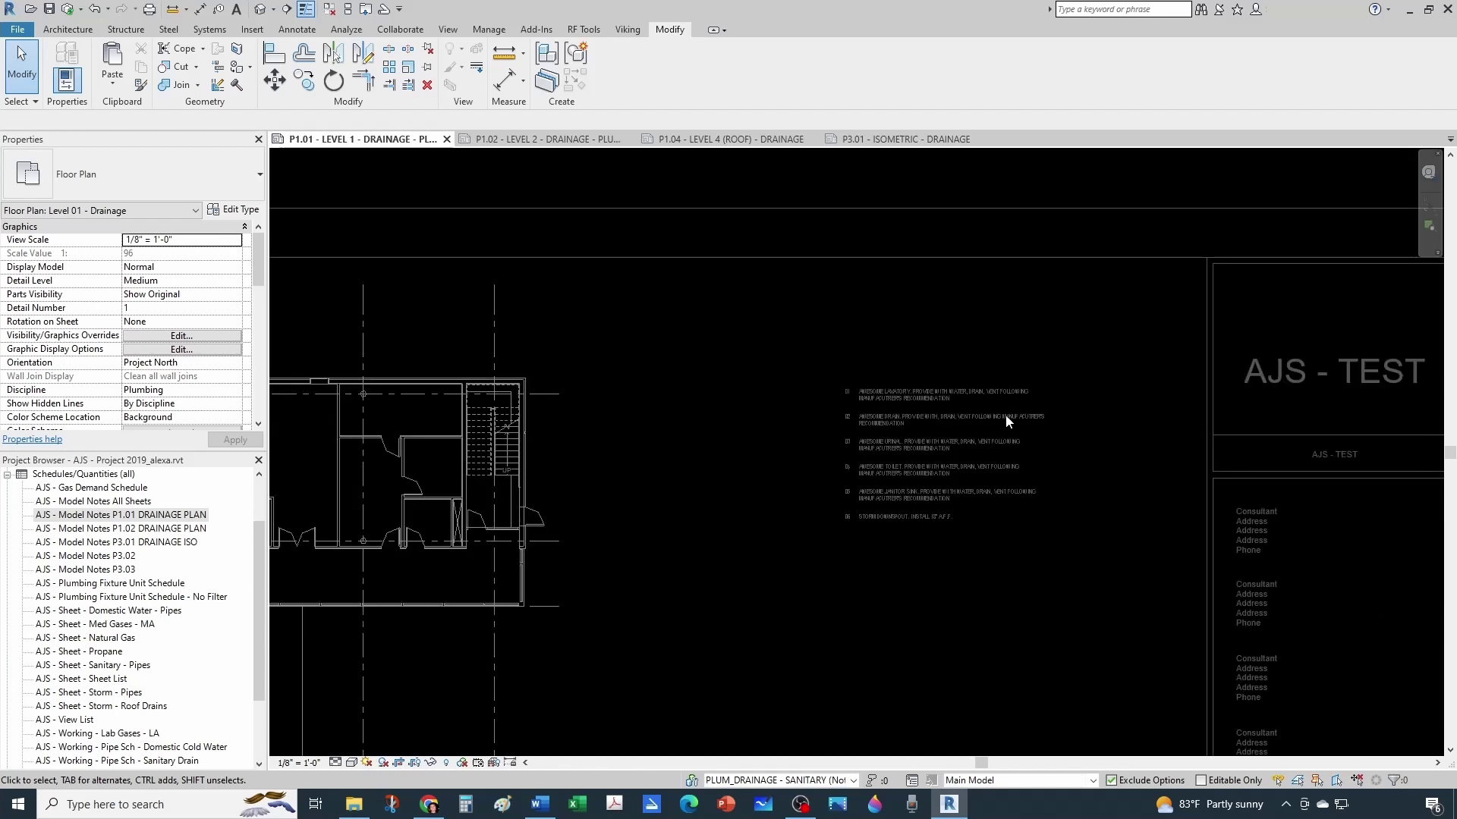
- Select the Level 1 restroom keynote tags, keeping only Generic Annotations through the selection filter, and copy them to the clipboard
scroll(796, 697, "up", 8)
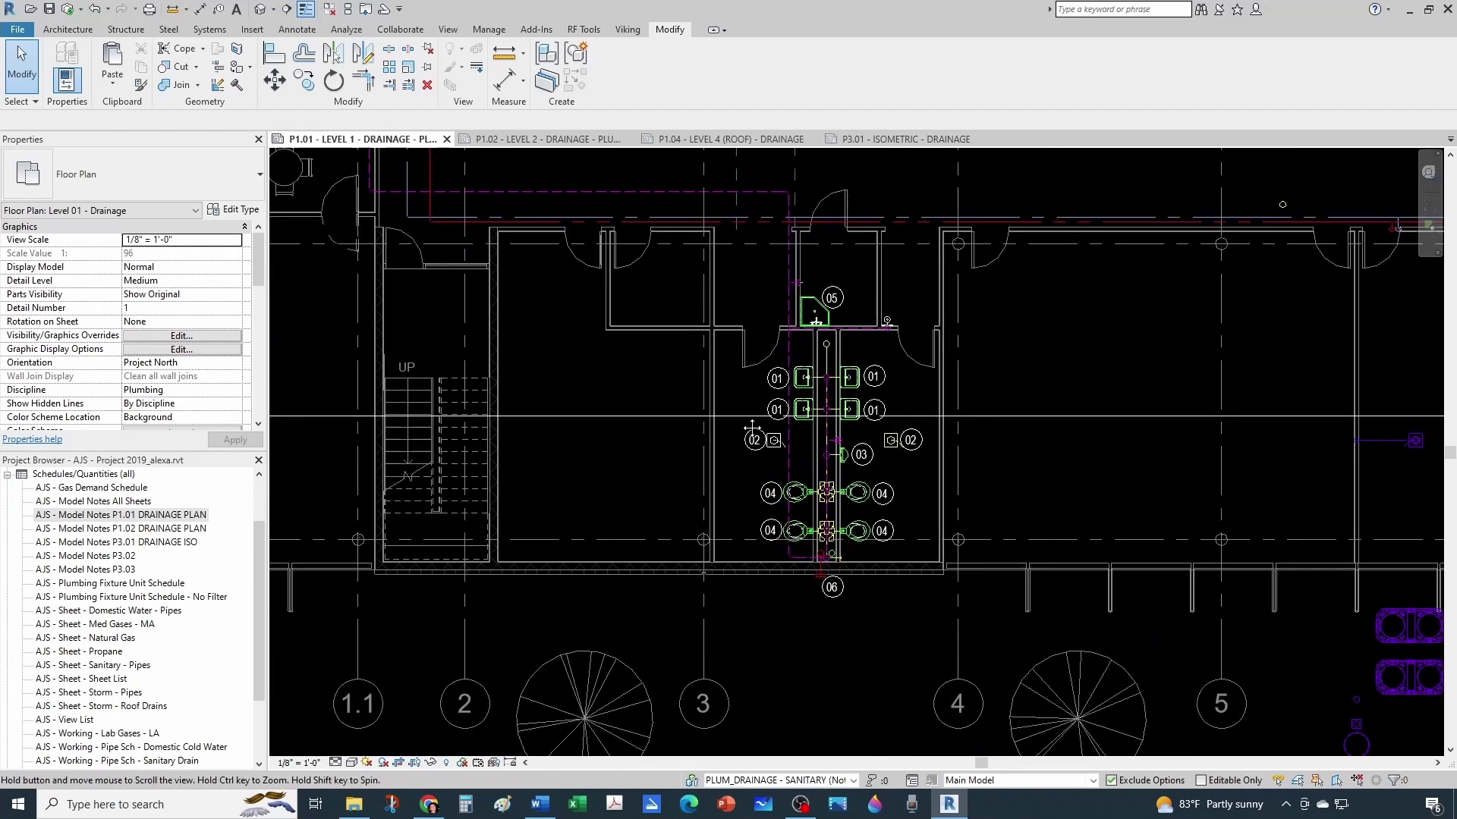
middle_click_drag(699, 245, 699, 283)
left_click_drag(677, 243, 982, 680)
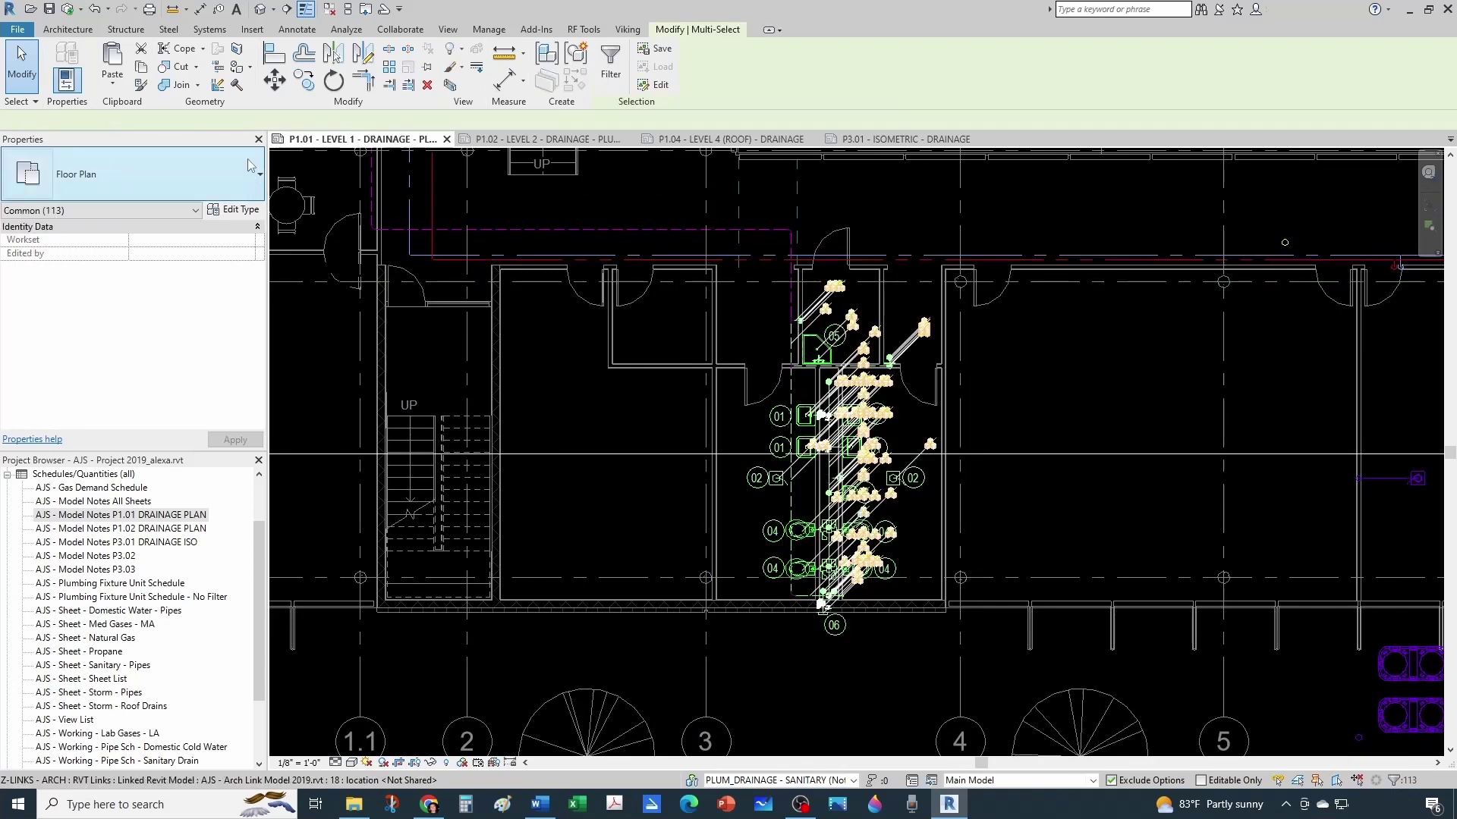
left_click(611, 64)
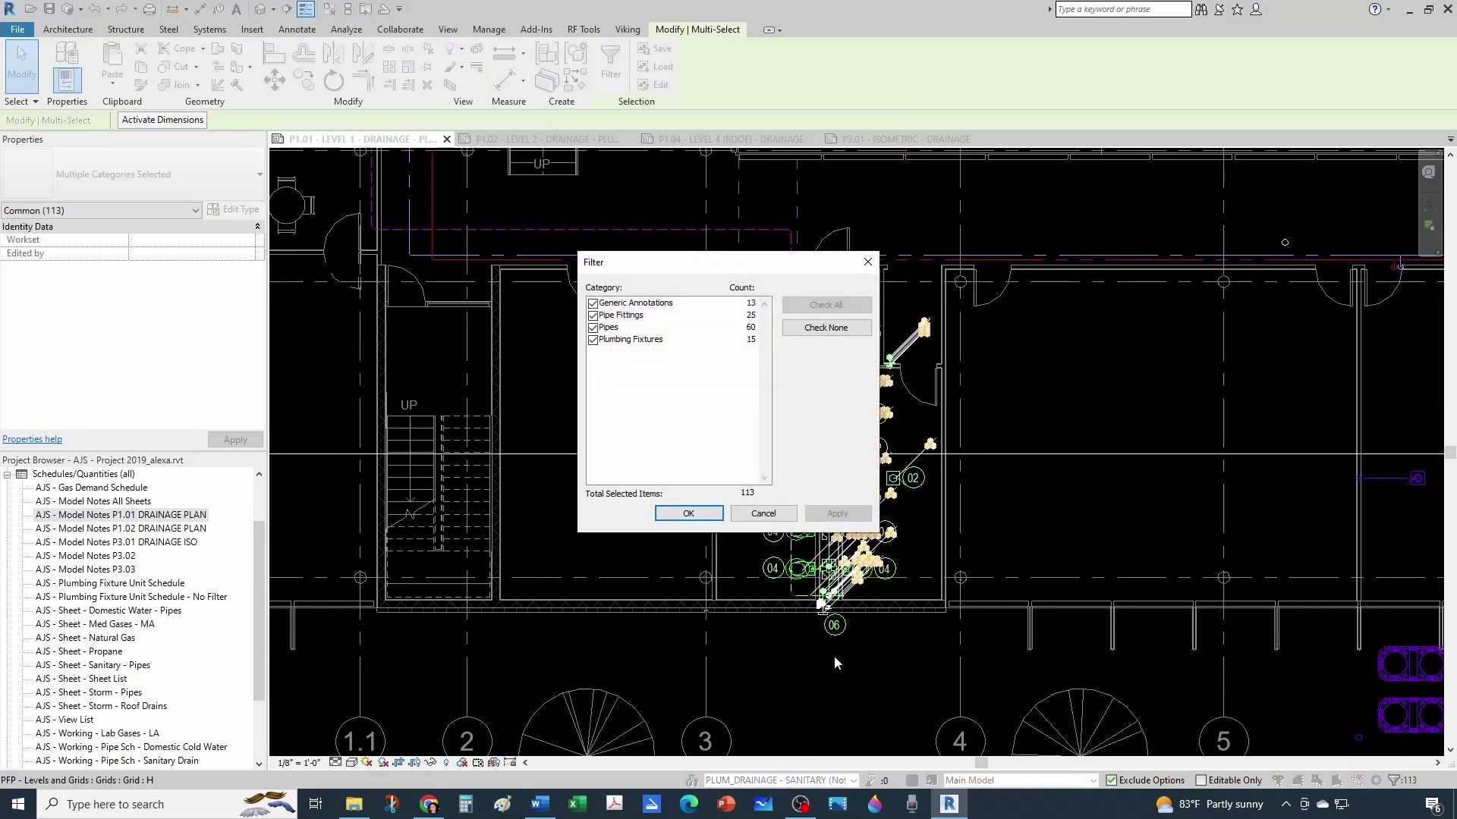
left_click(825, 327)
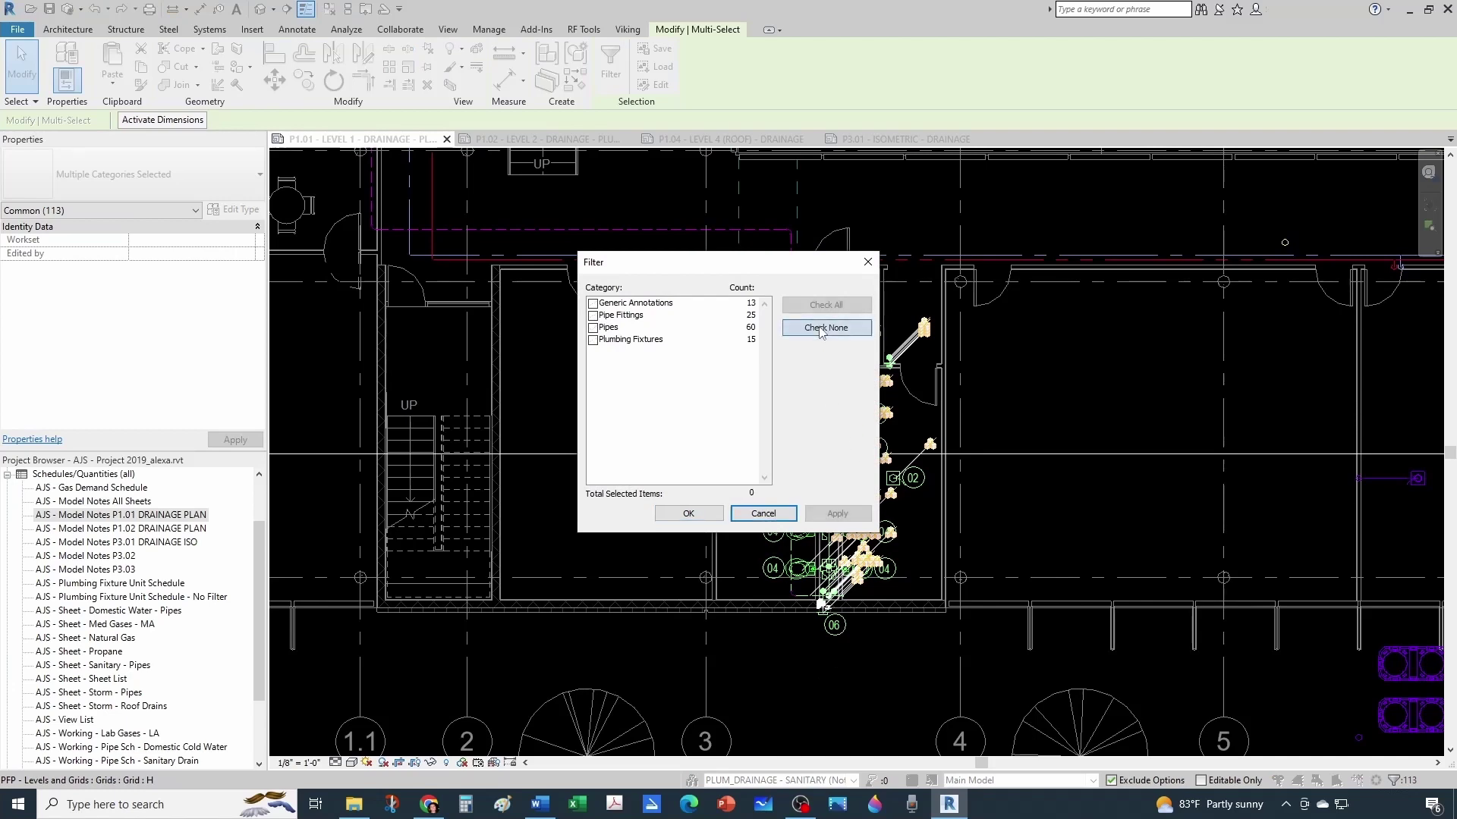
left_click(594, 305)
left_click(689, 513)
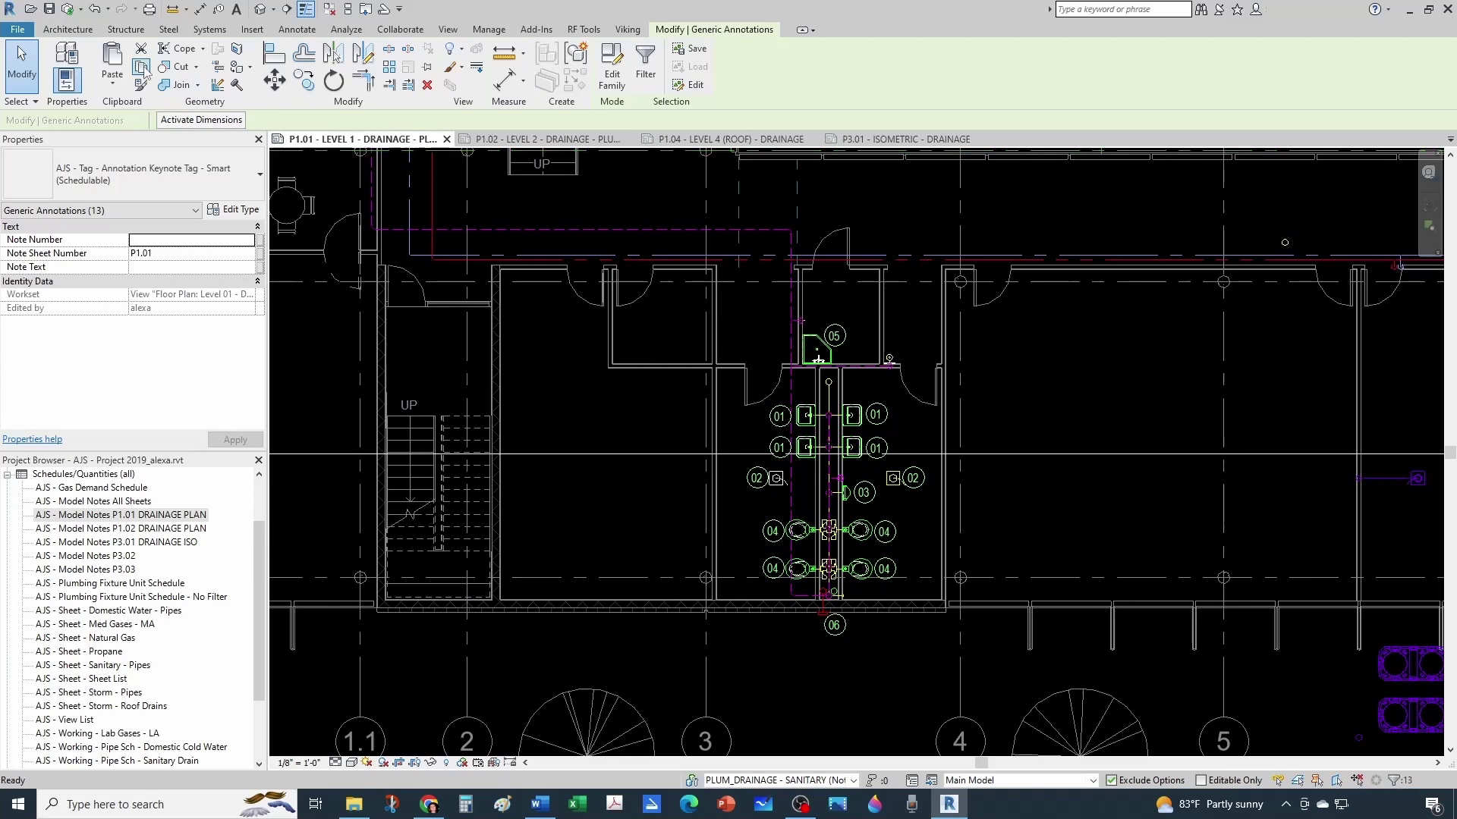
left_click(576, 408)
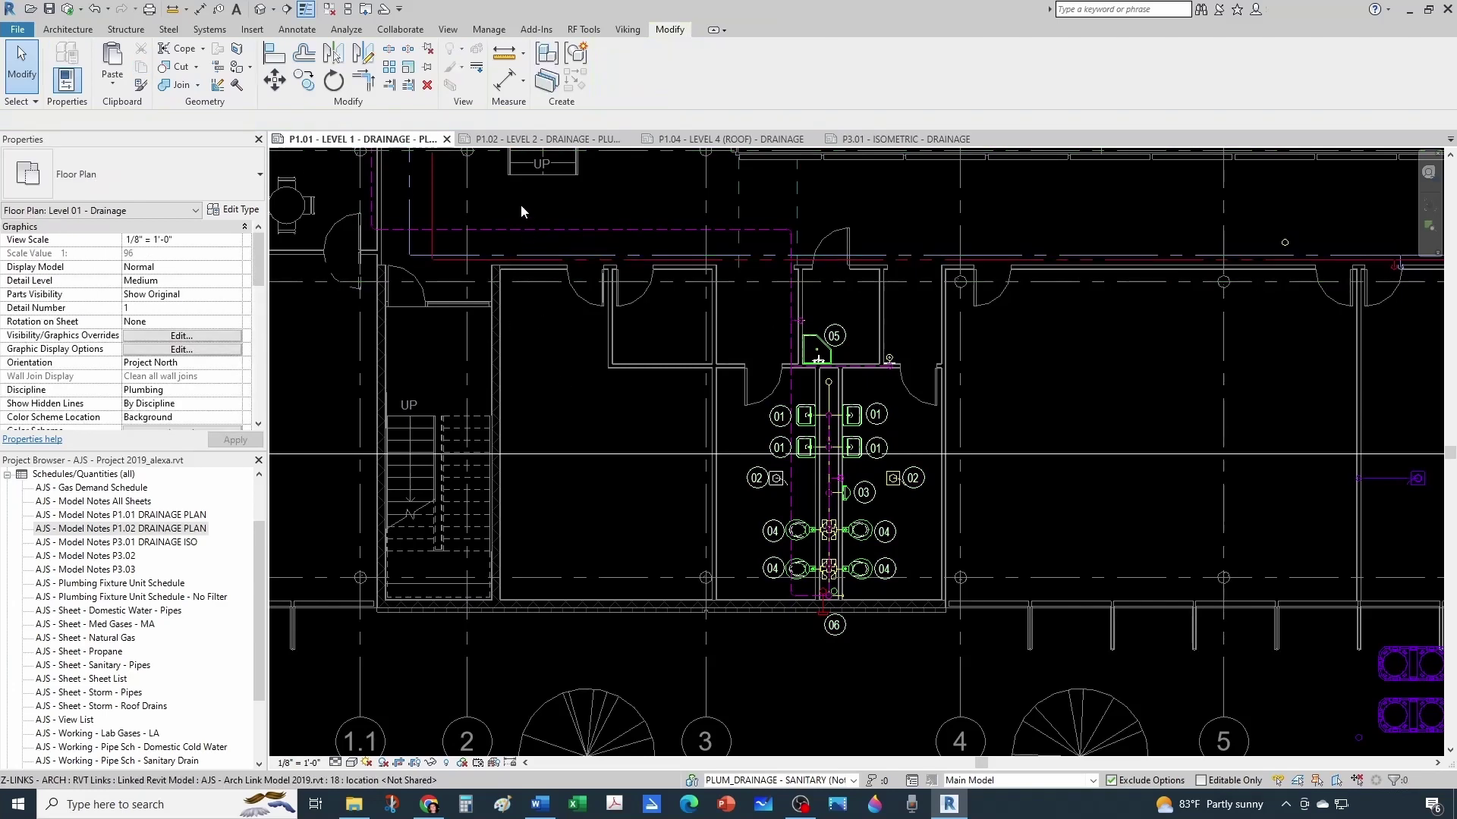
- Activate the Level 2 drainage plan on sheet P1.02 and paste the copied keynote tags aligned to the current view
left_click(513, 142)
scroll(559, 539, "up", 3)
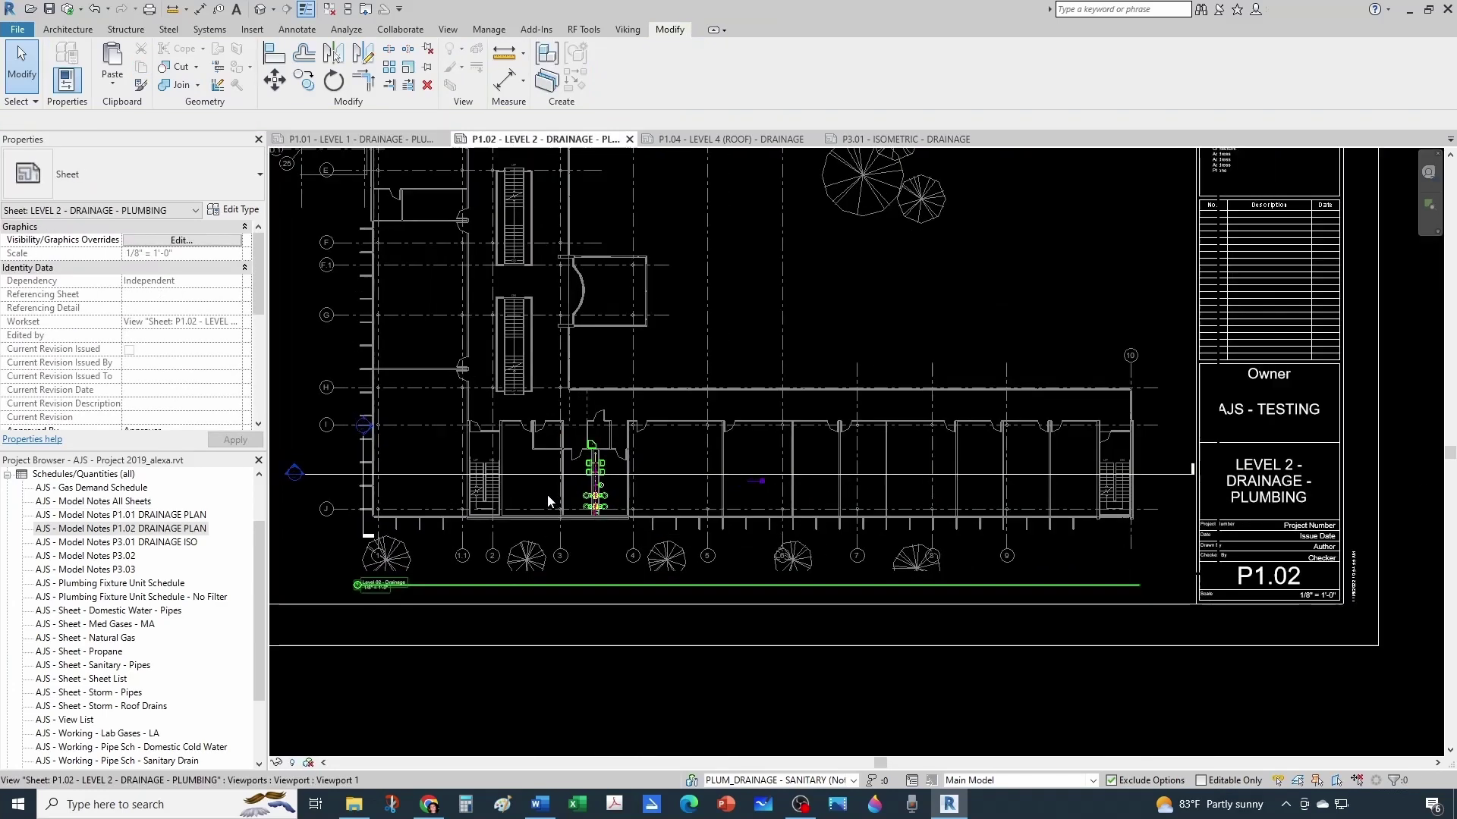
double_click(544, 493)
scroll(595, 489, "up", 1)
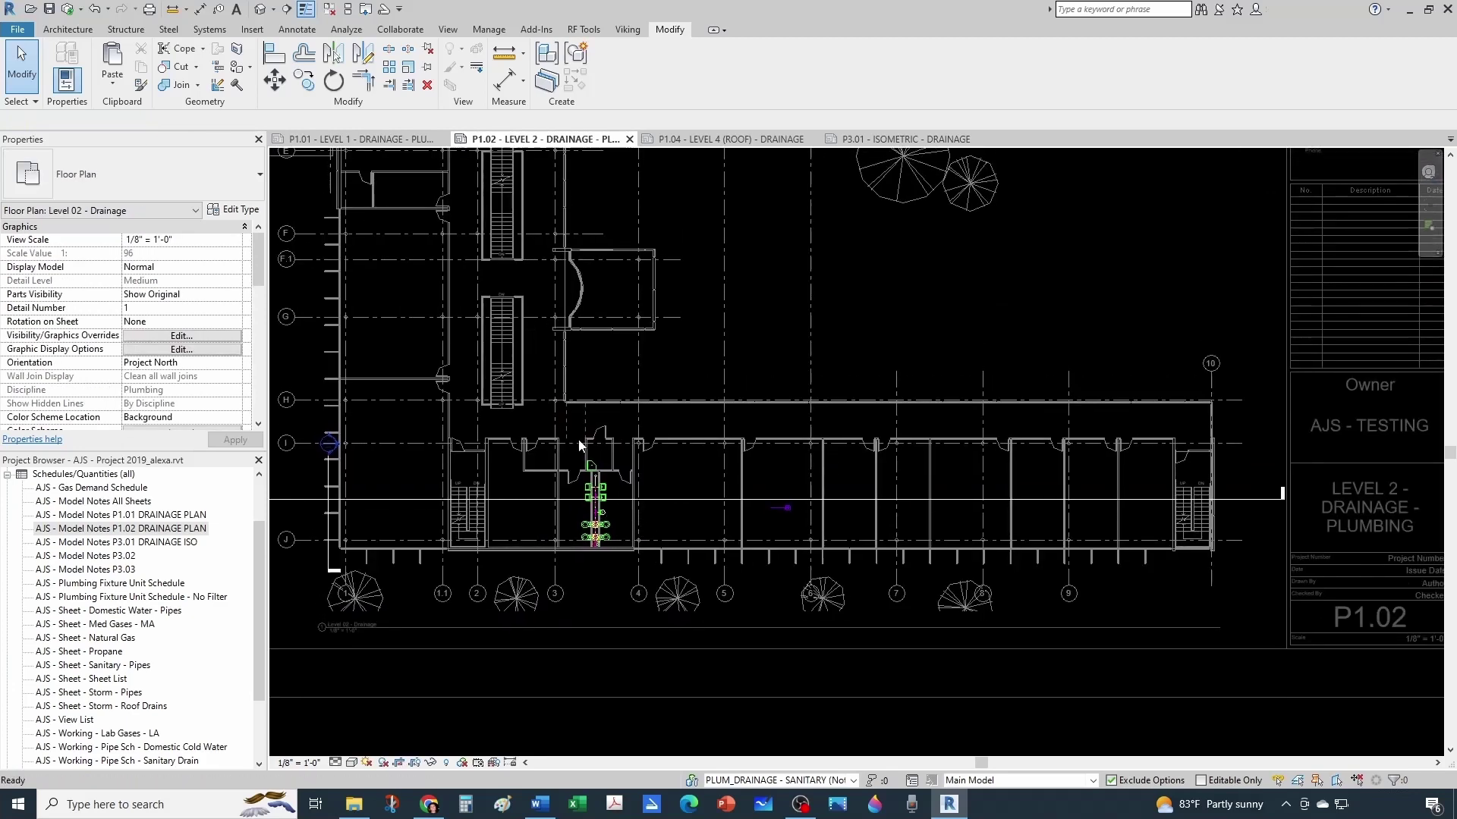
left_click(110, 79)
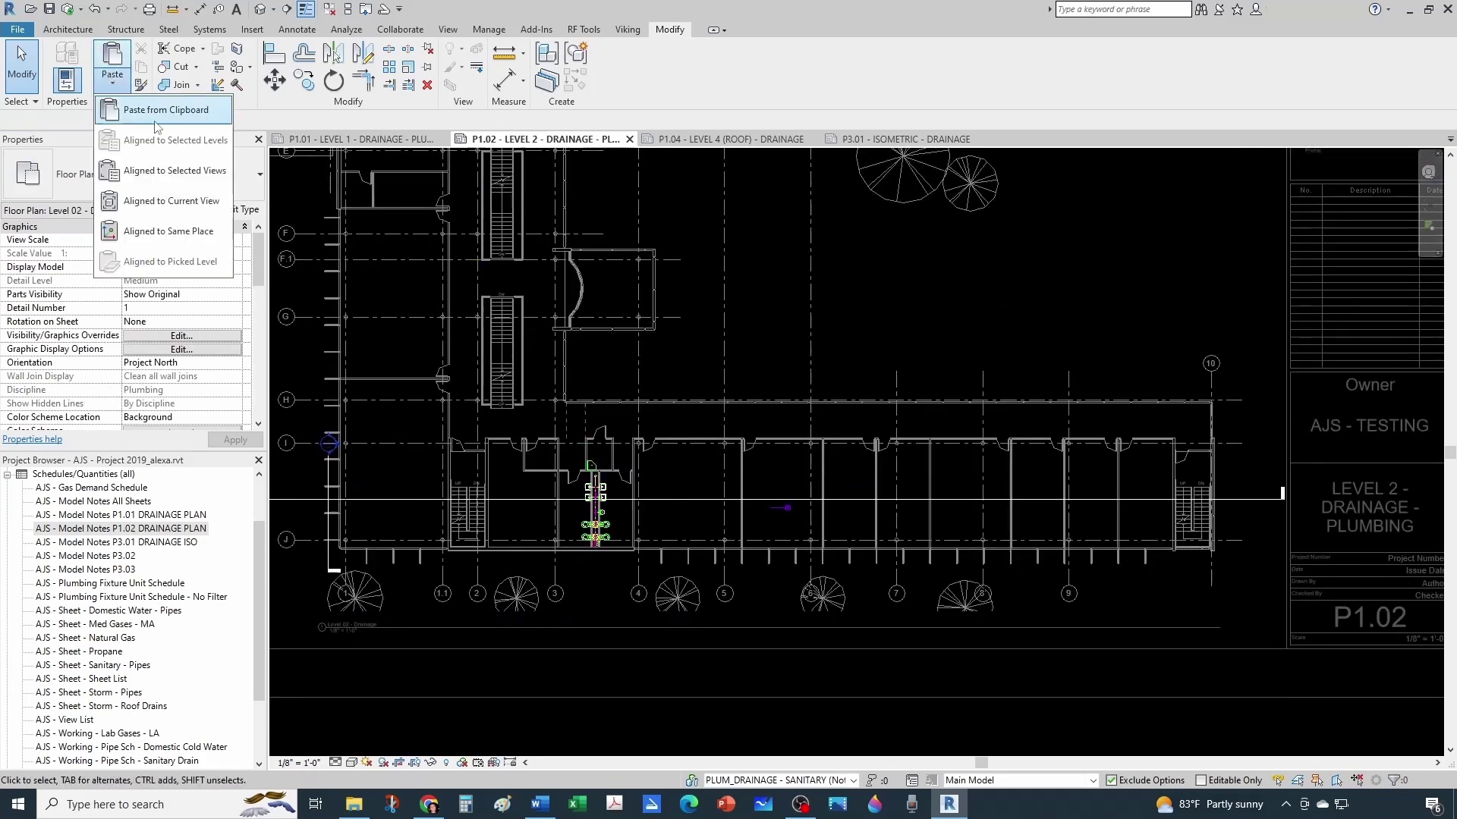
left_click(178, 203)
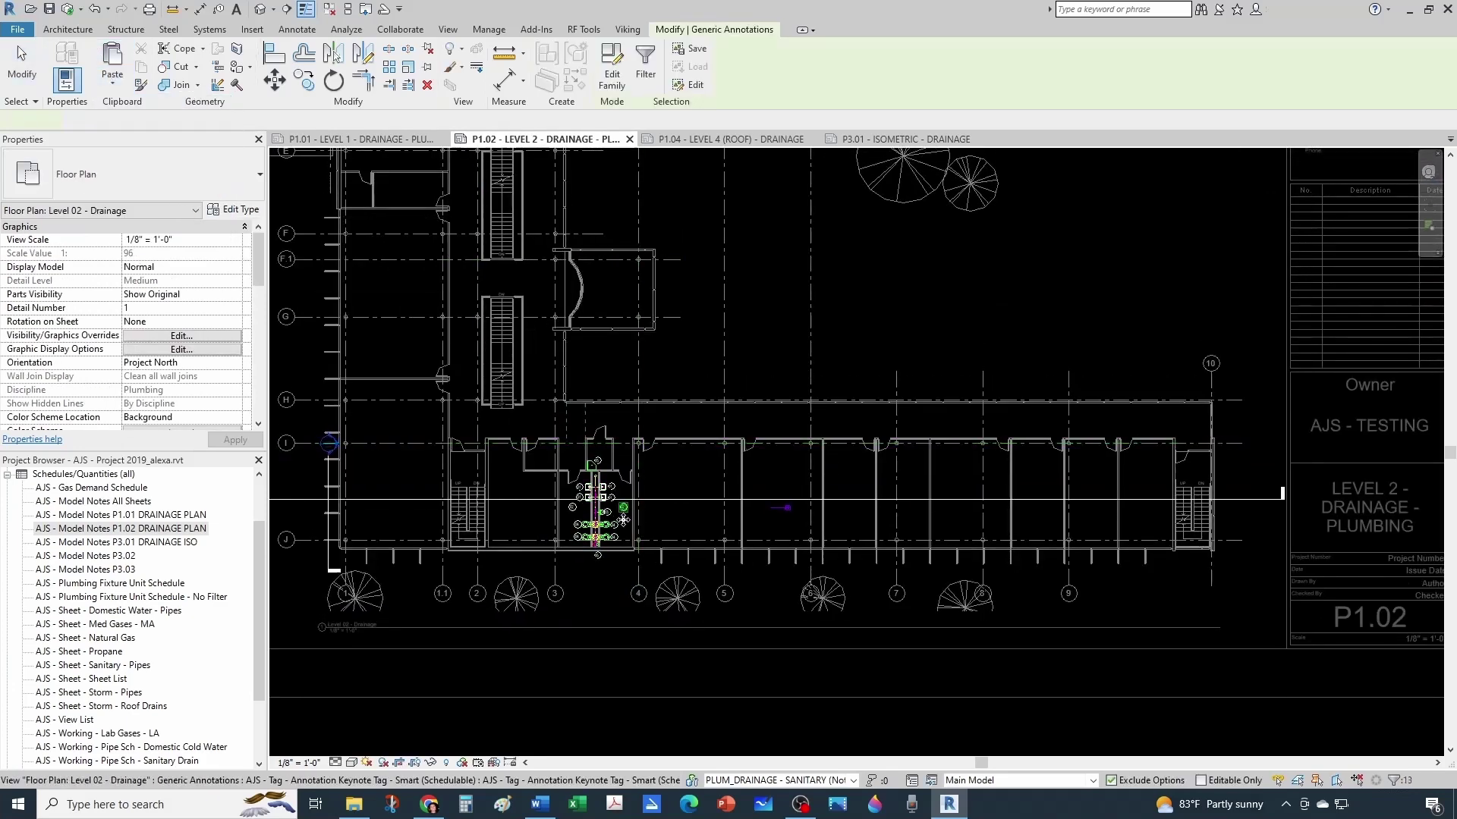
scroll(597, 523, "up", 4)
scroll(596, 515, "down", 6)
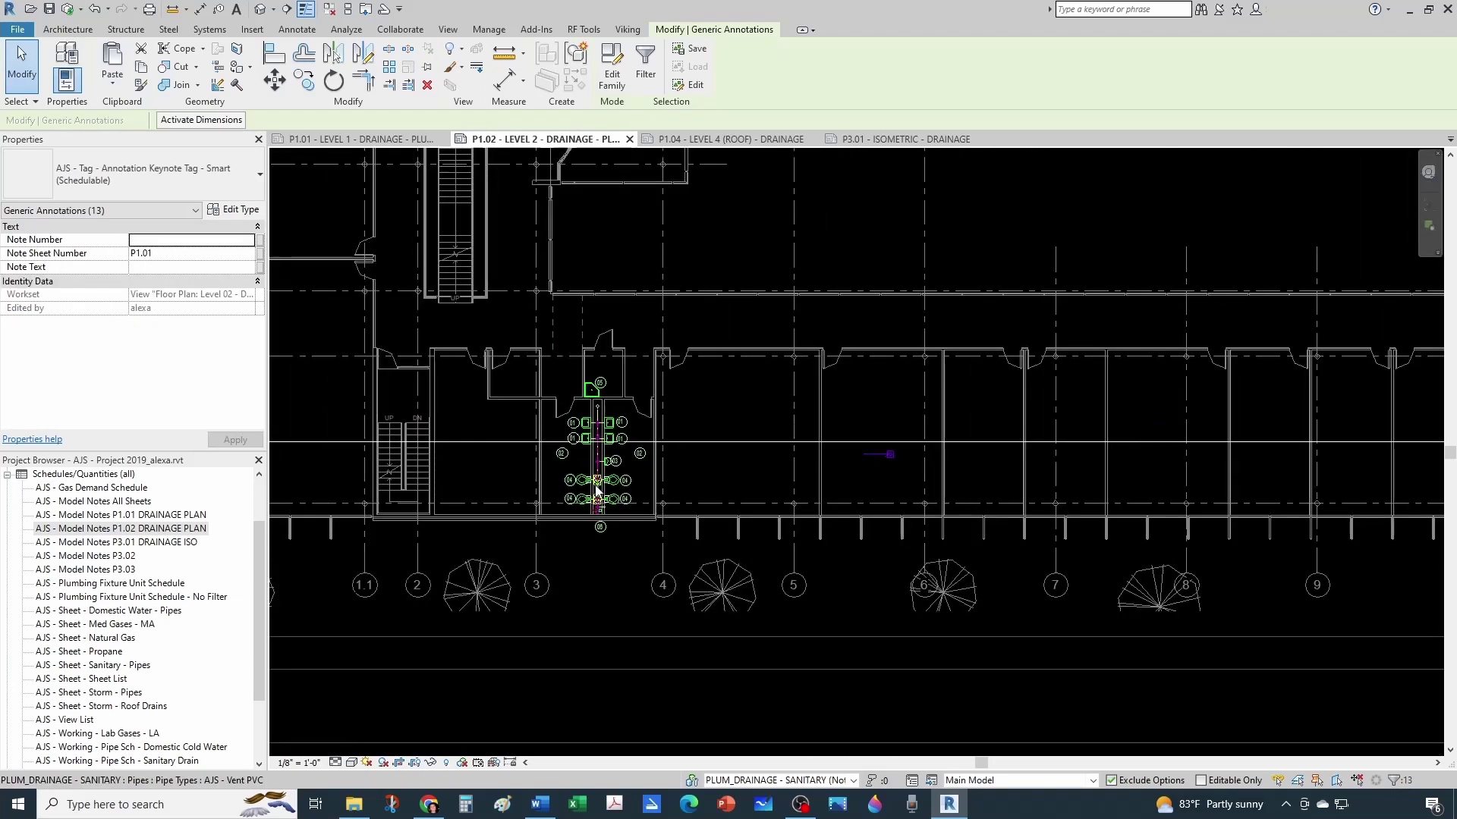
left_click(615, 588)
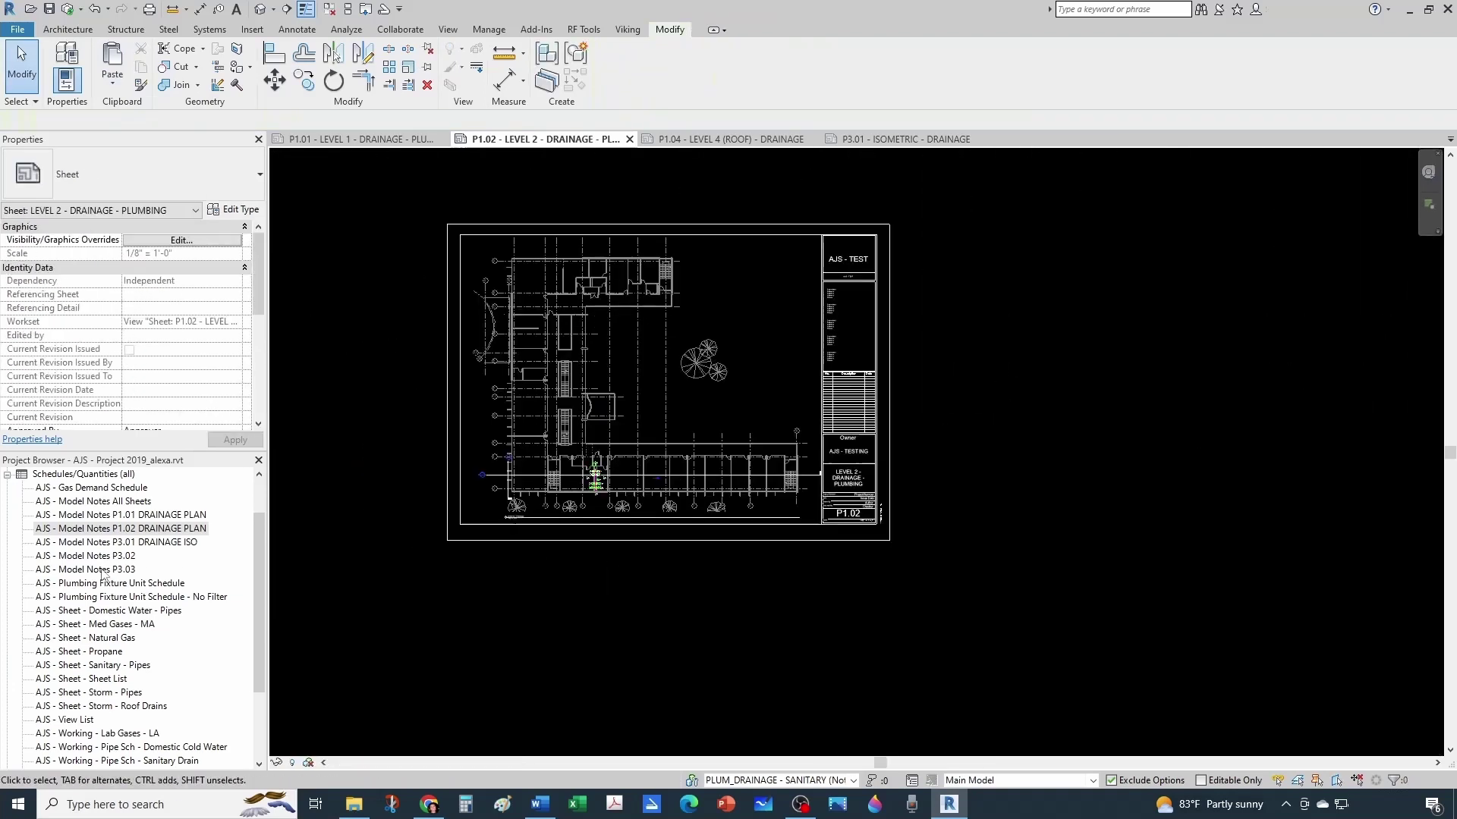
- Place the AJS - Model Notes P1.02 DRAINAGE PLAN schedule on sheet P1.02 between the plan and the title block
scroll(144, 577, "up", 1)
left_click(144, 557)
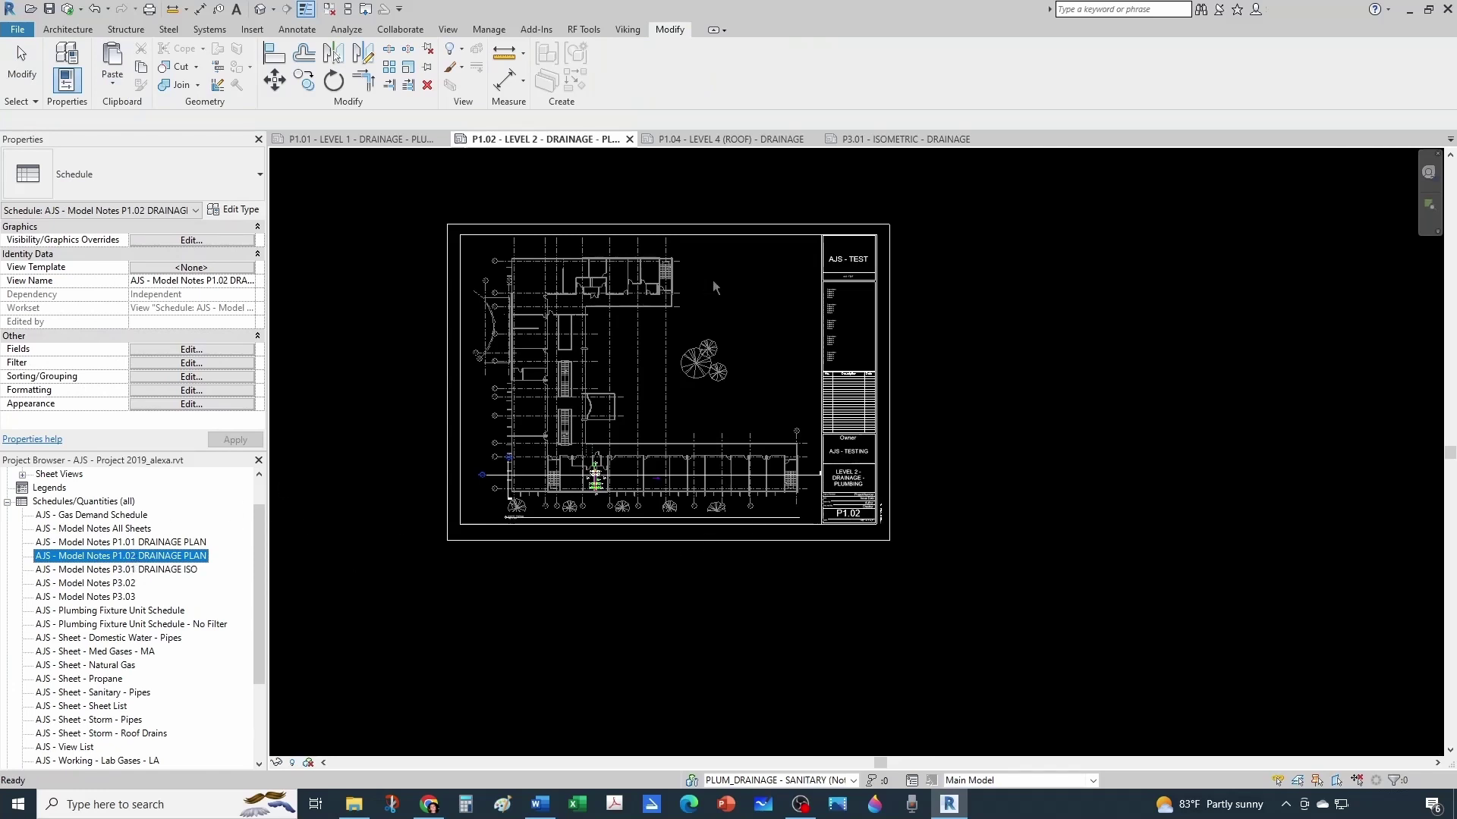
left_click(756, 310)
scroll(756, 303, "up", 4)
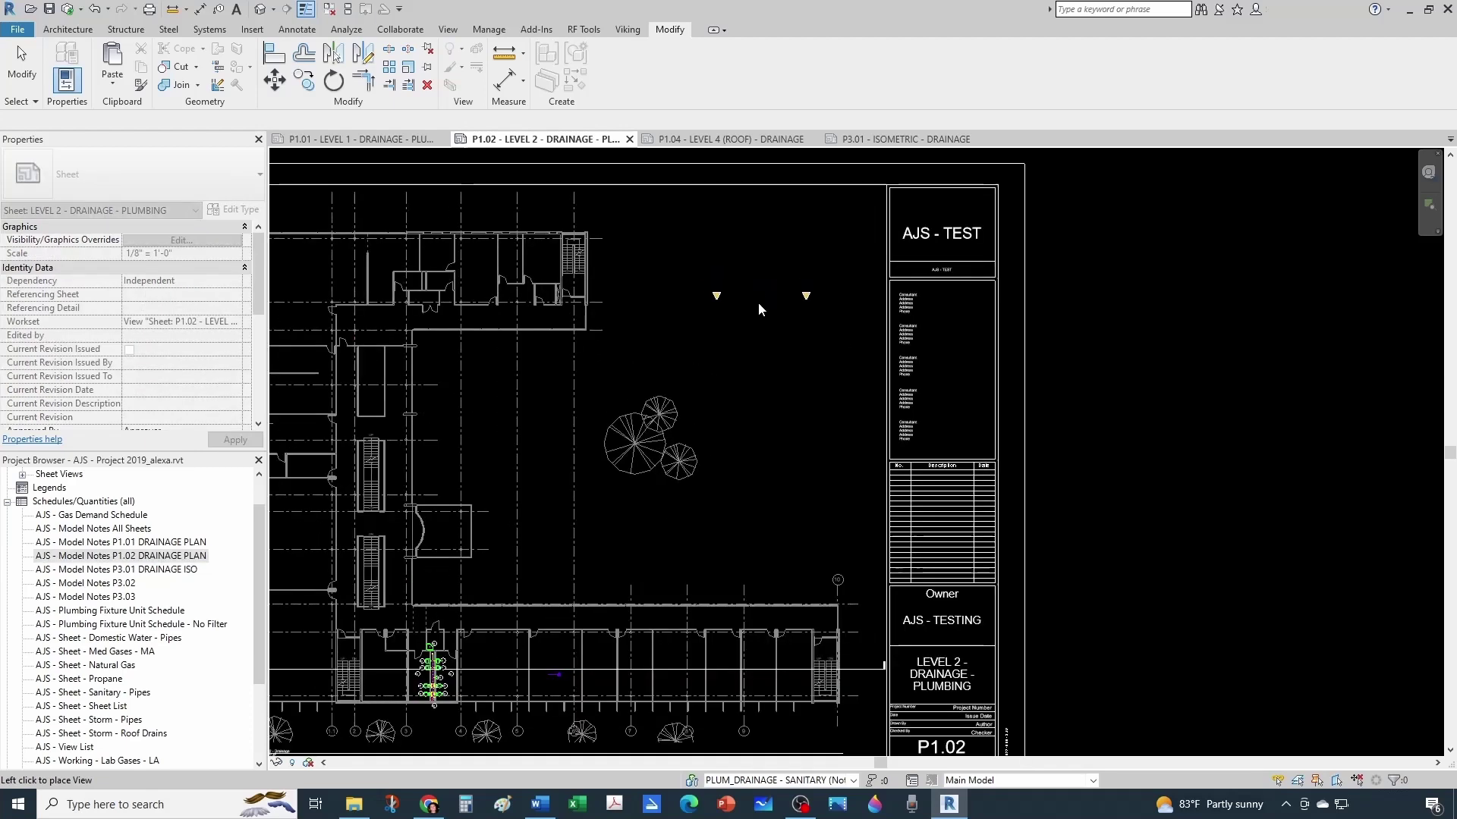
left_click(756, 350)
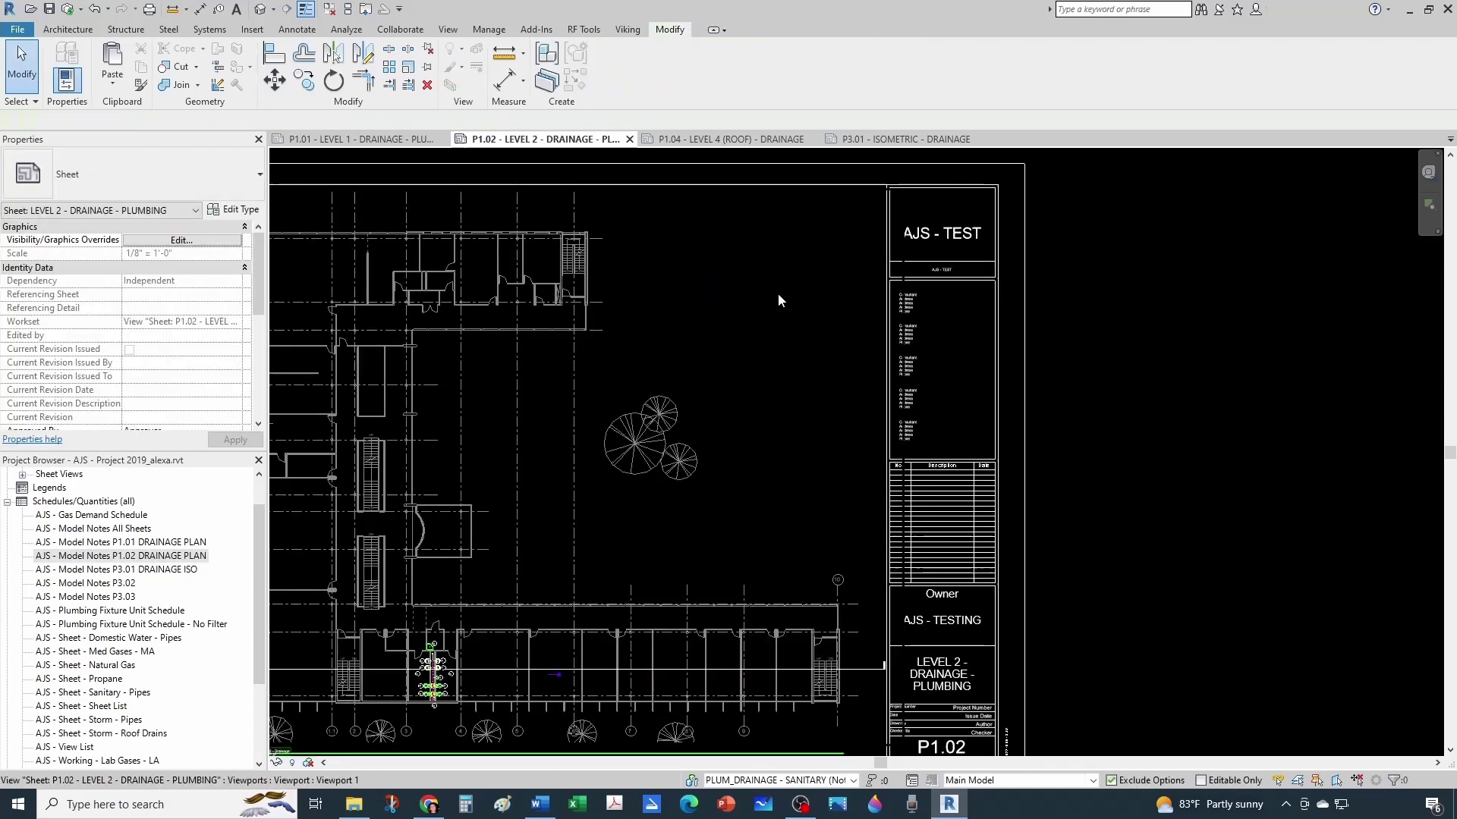
- Select the Level 2 restroom's fixtures, pipes and tags, and filter the selection to only Generic Annotations
scroll(486, 546, "up", 2)
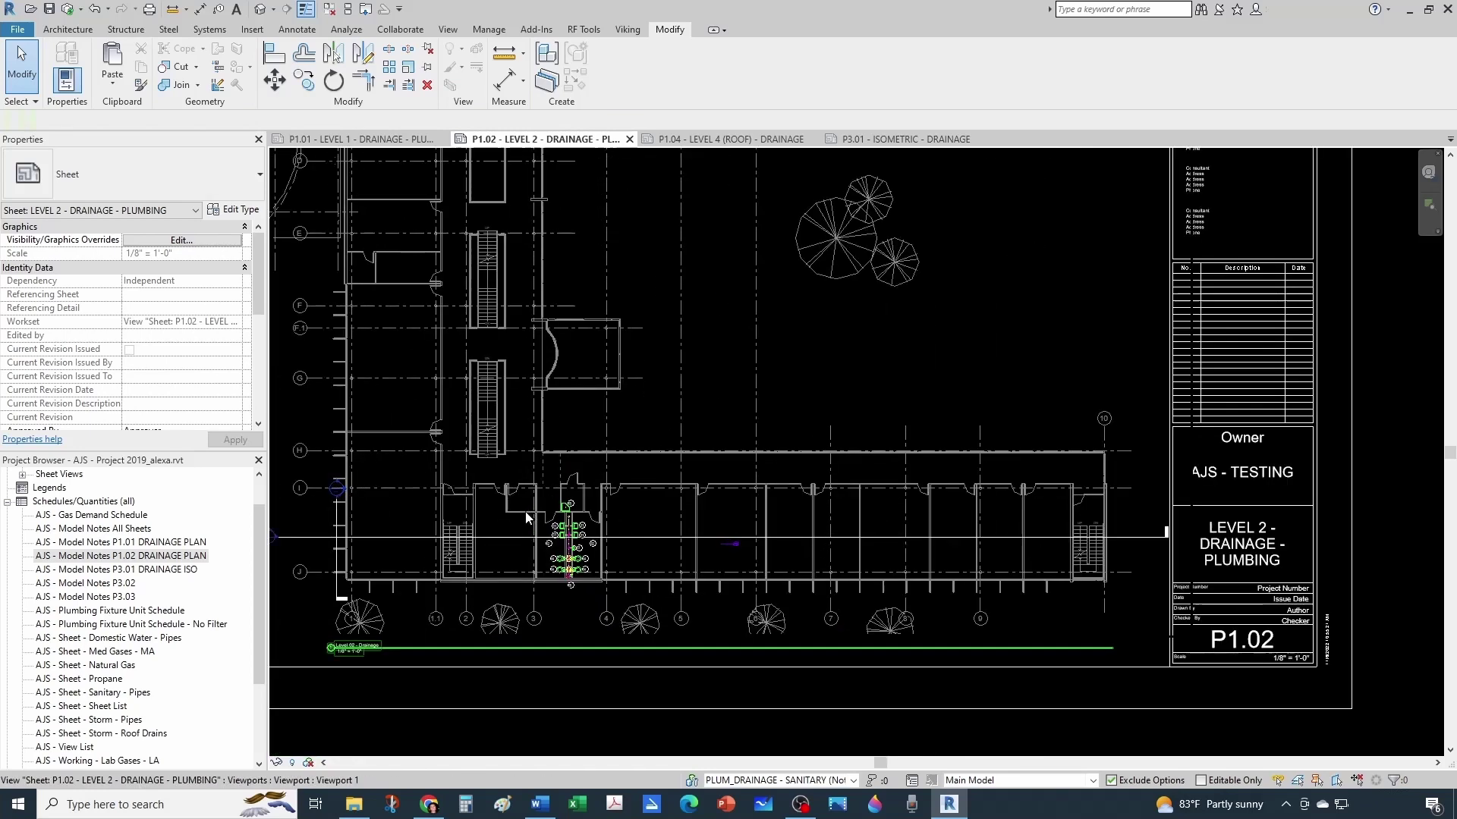
scroll(531, 524, "up", 3)
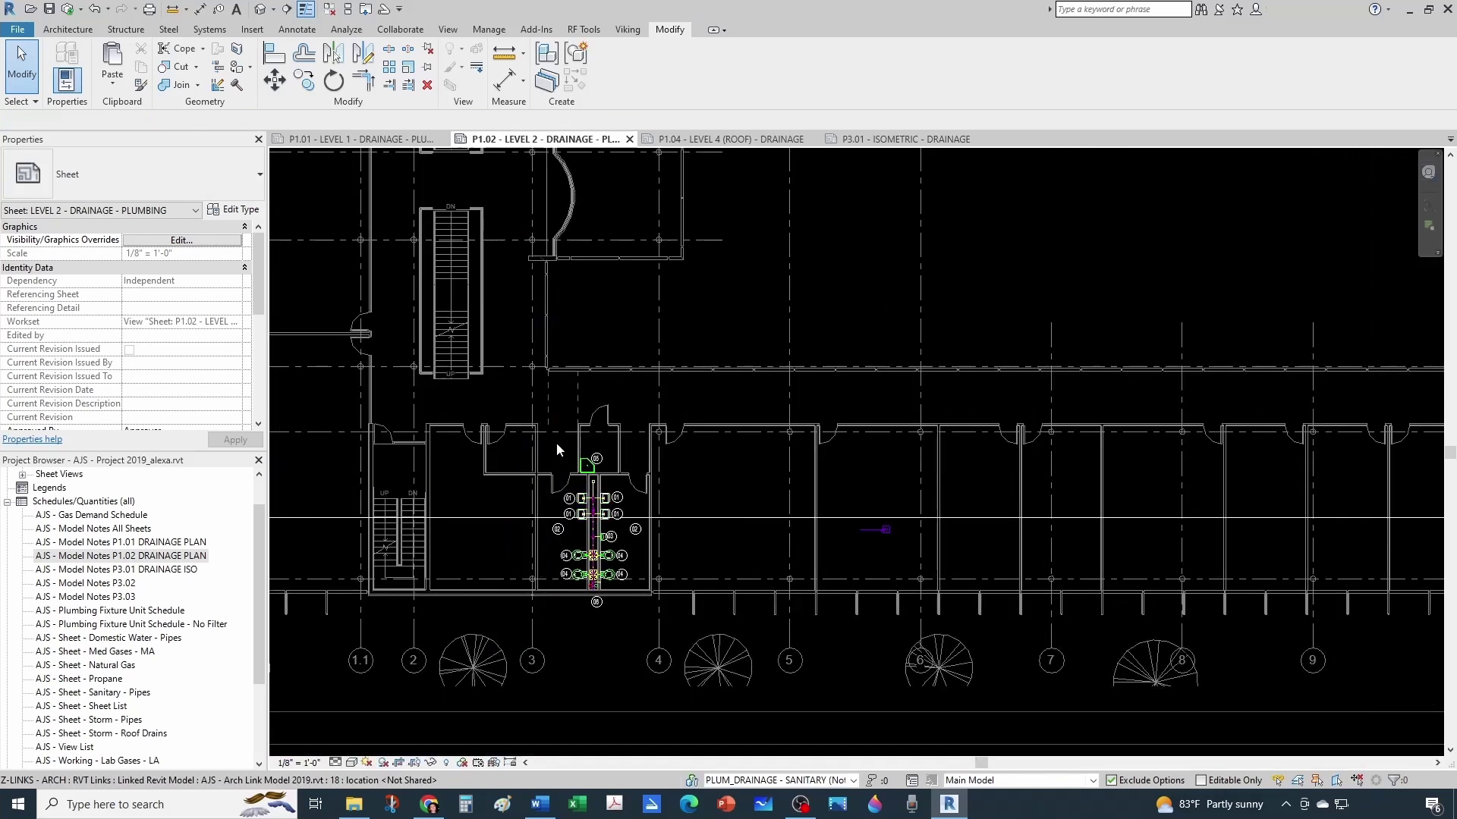
double_click(552, 441)
left_click_drag(540, 439, 677, 657)
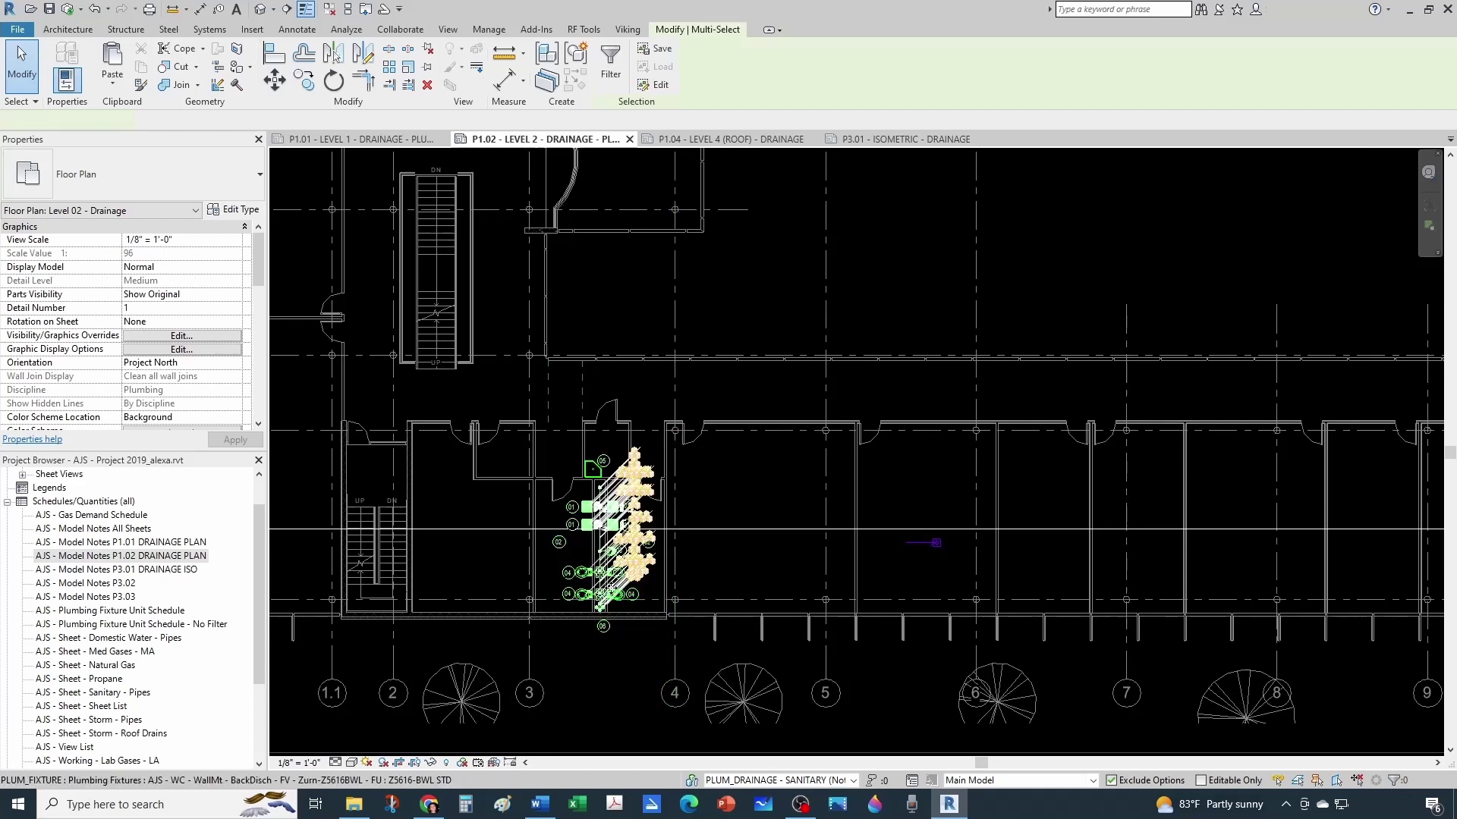
left_click(609, 76)
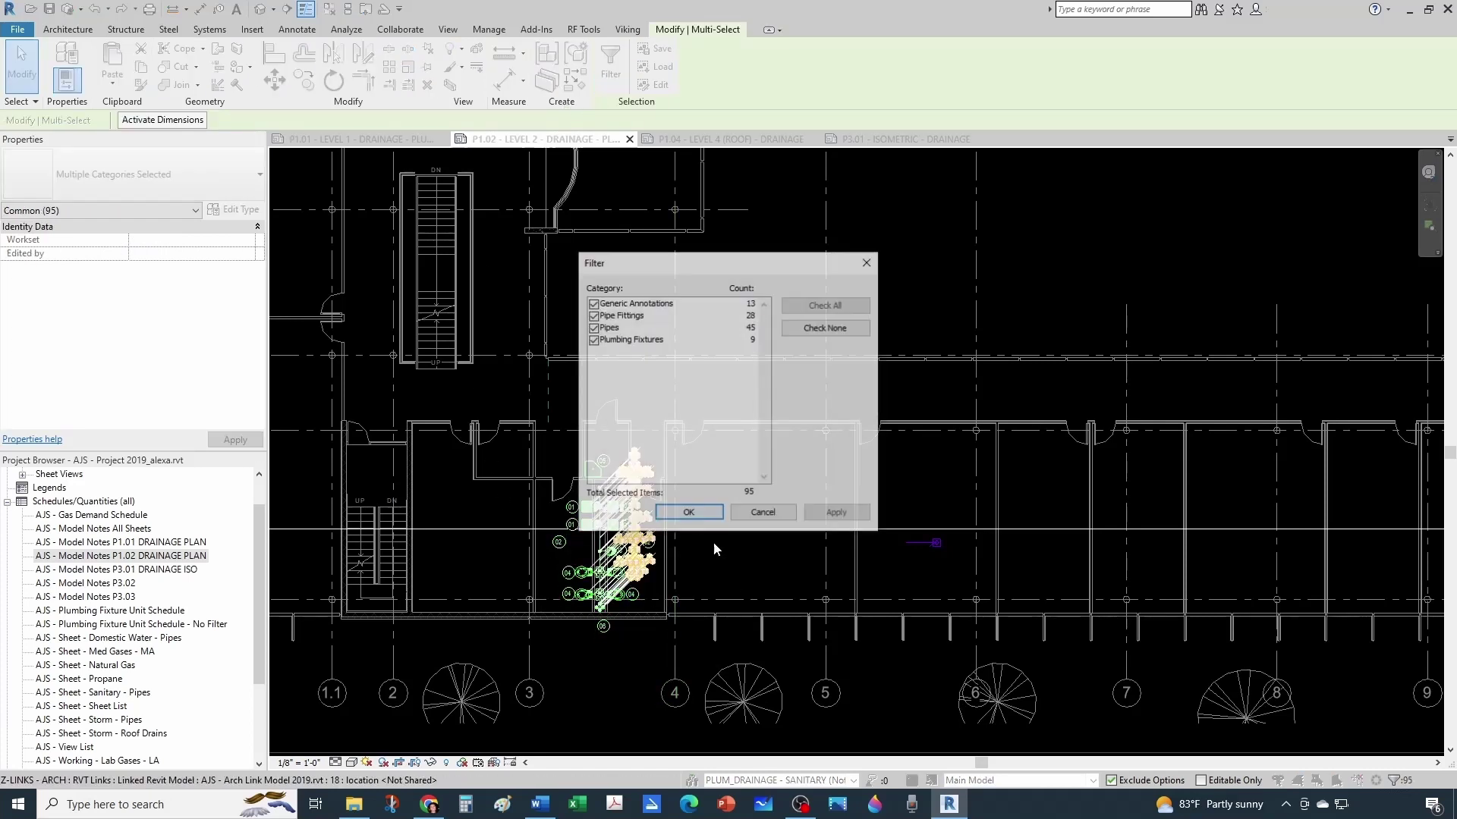
left_click(810, 334)
left_click(593, 304)
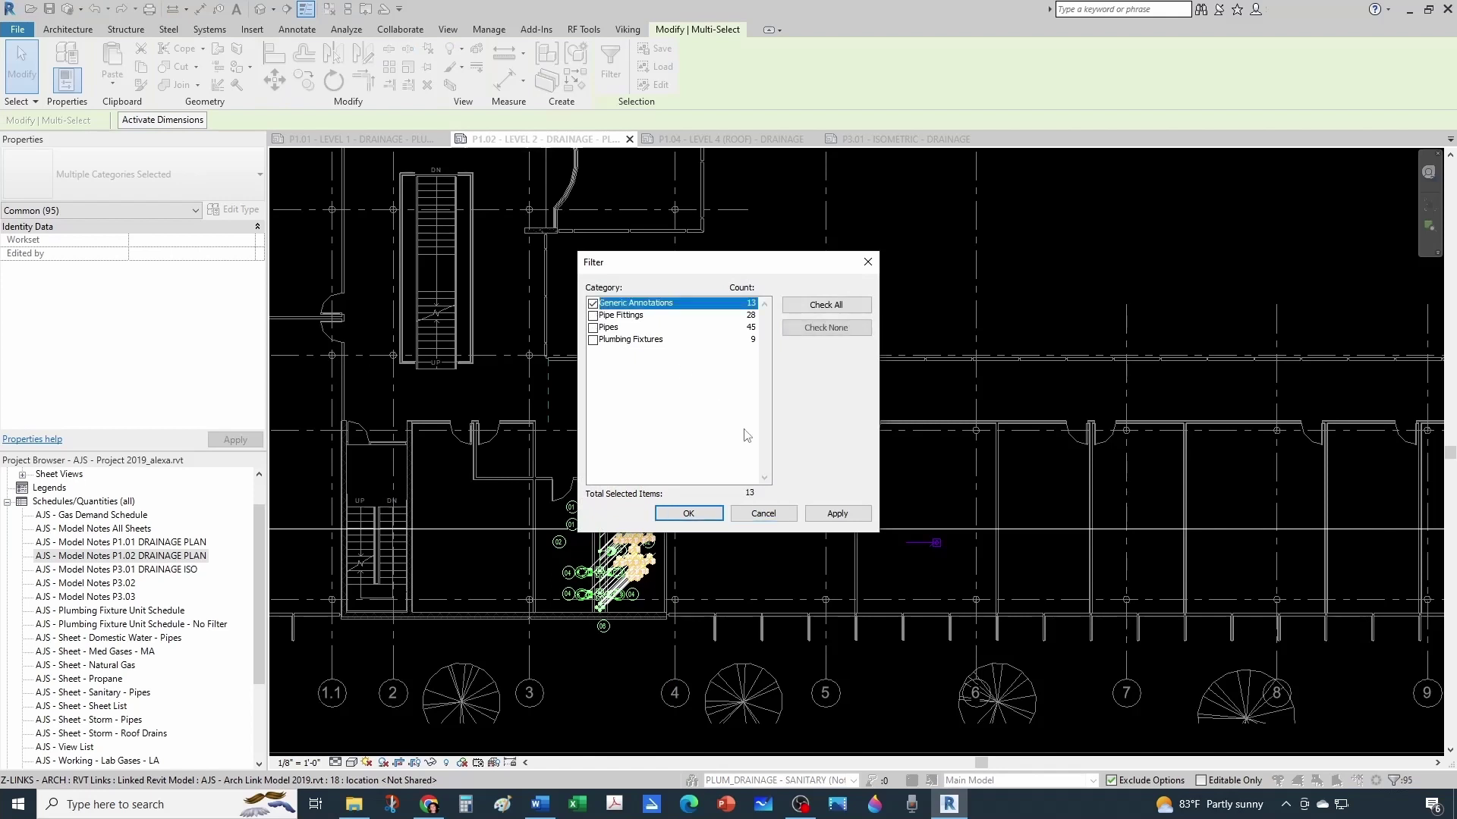
left_click(704, 516)
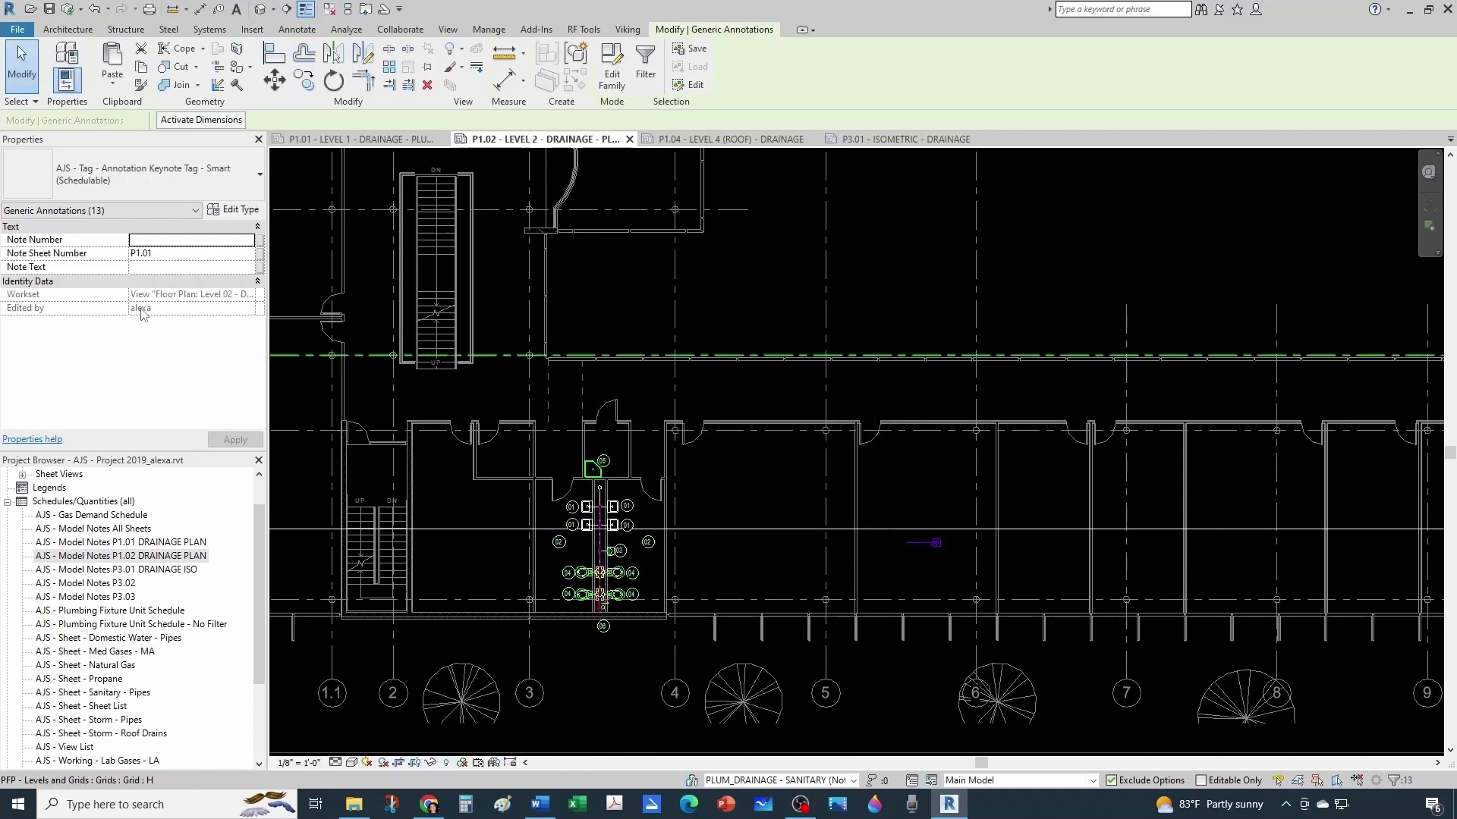
- Set the Note Sheet Number of the selected Level 2 keynote tags to P1.02
left_click(165, 255)
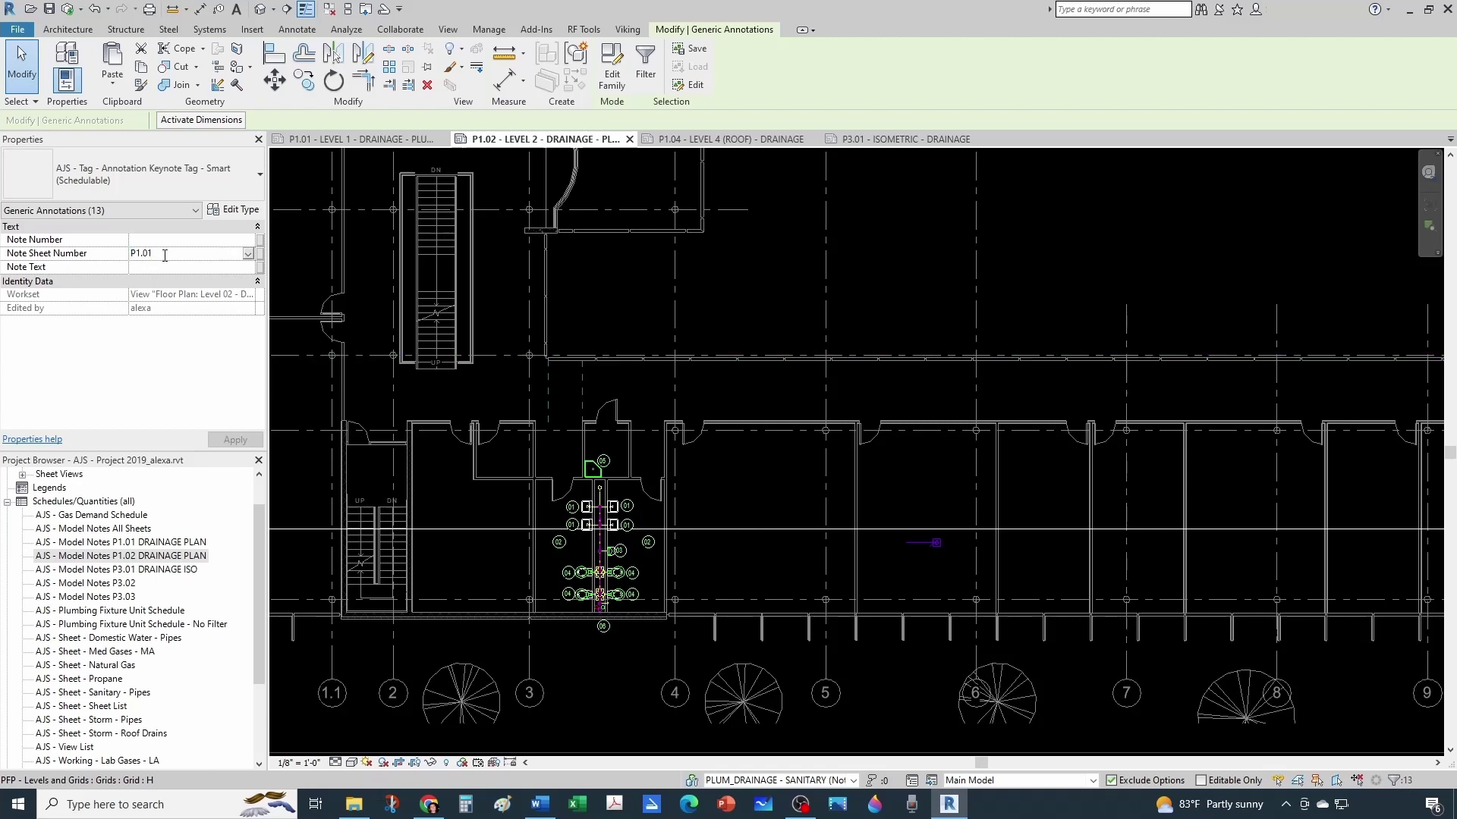
key("Tab")
type("P1.02")
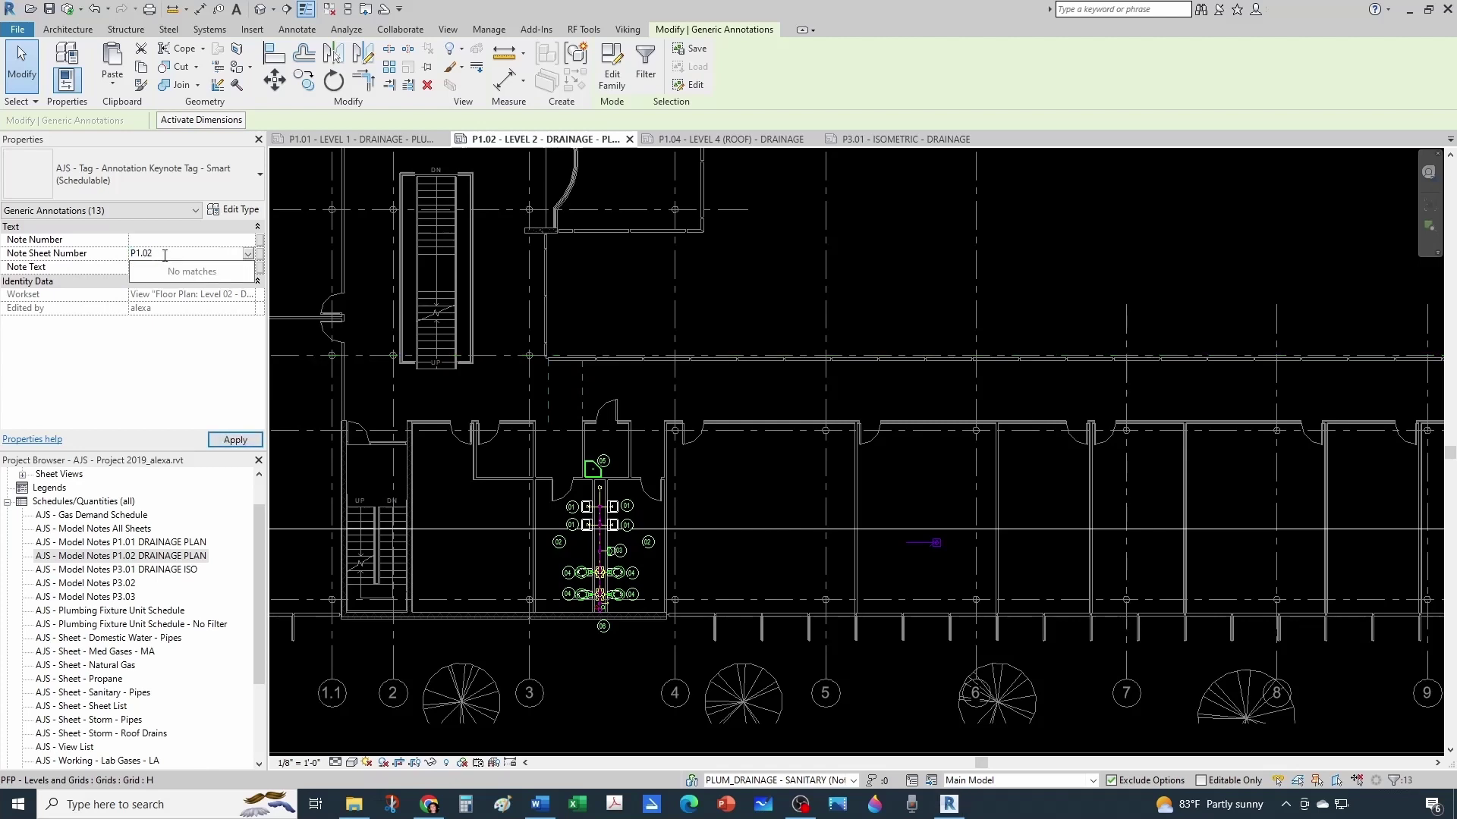
left_click(685, 452)
- Delete the 06 keynote tag outside the Level 2 restroom wall and check the notes schedule on sheet P1.02
scroll(604, 615, "up", 4)
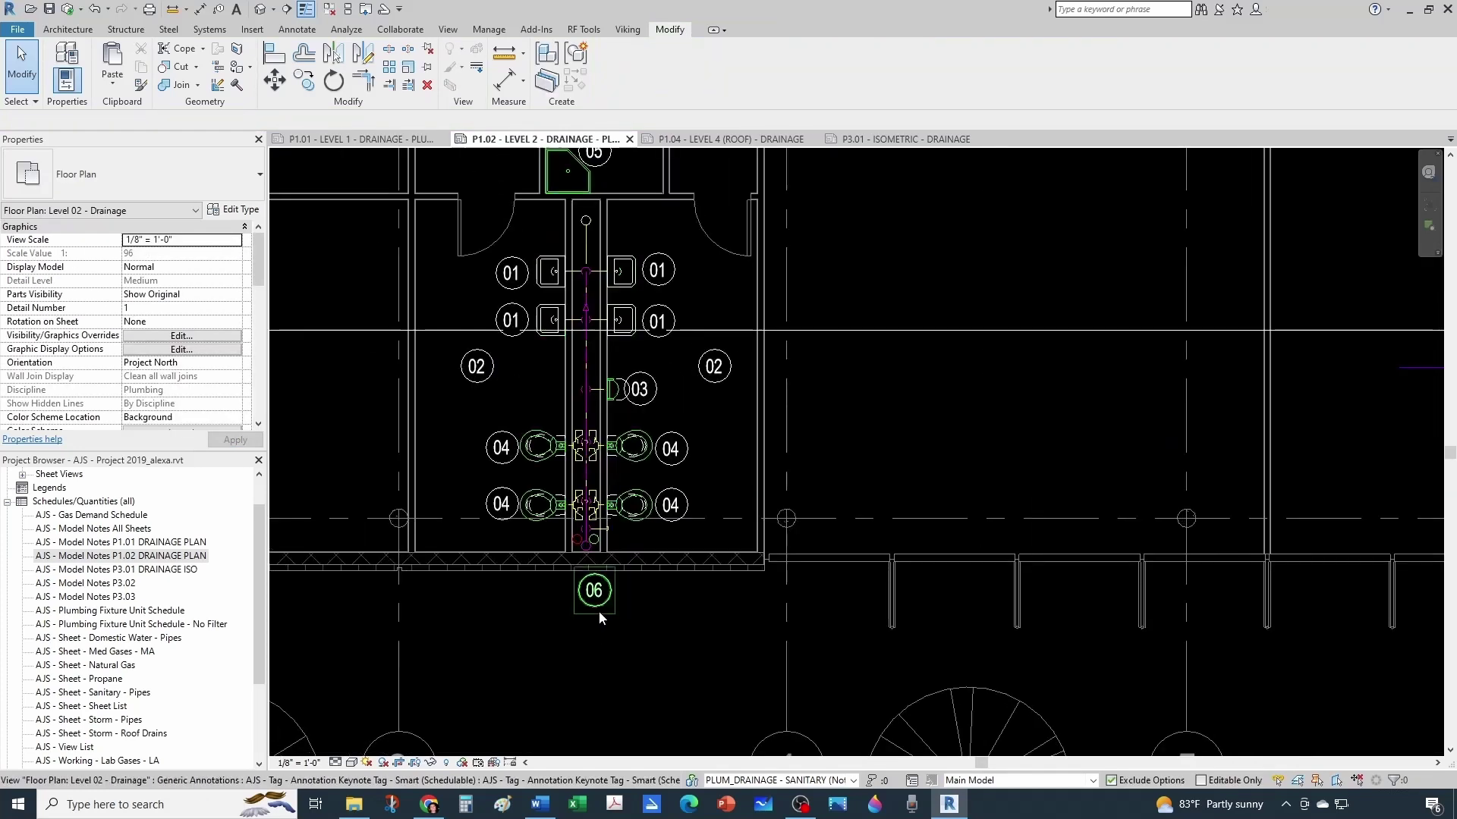
left_click(599, 614)
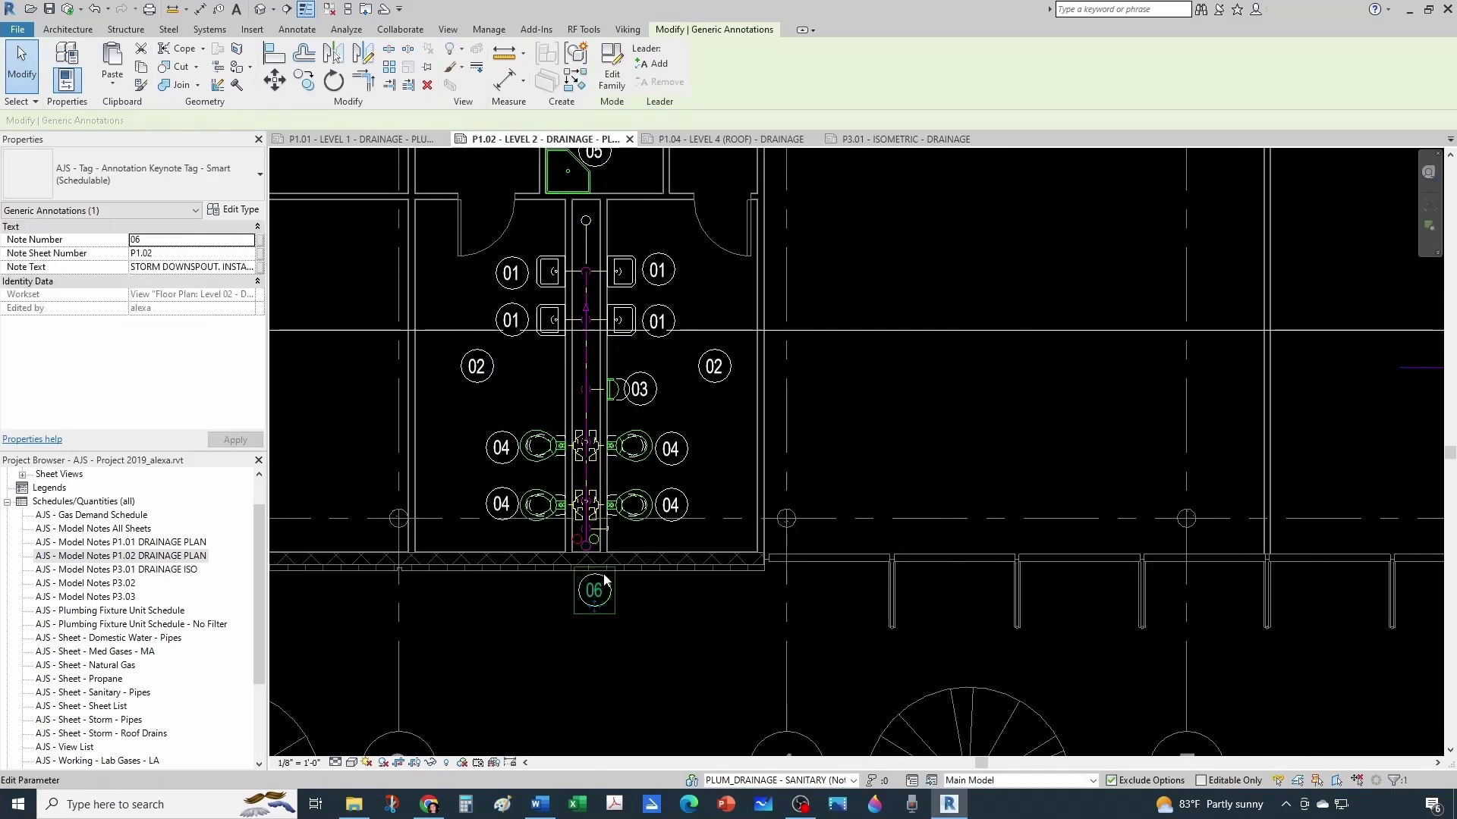
left_click(636, 604)
scroll(618, 600, "down", 5)
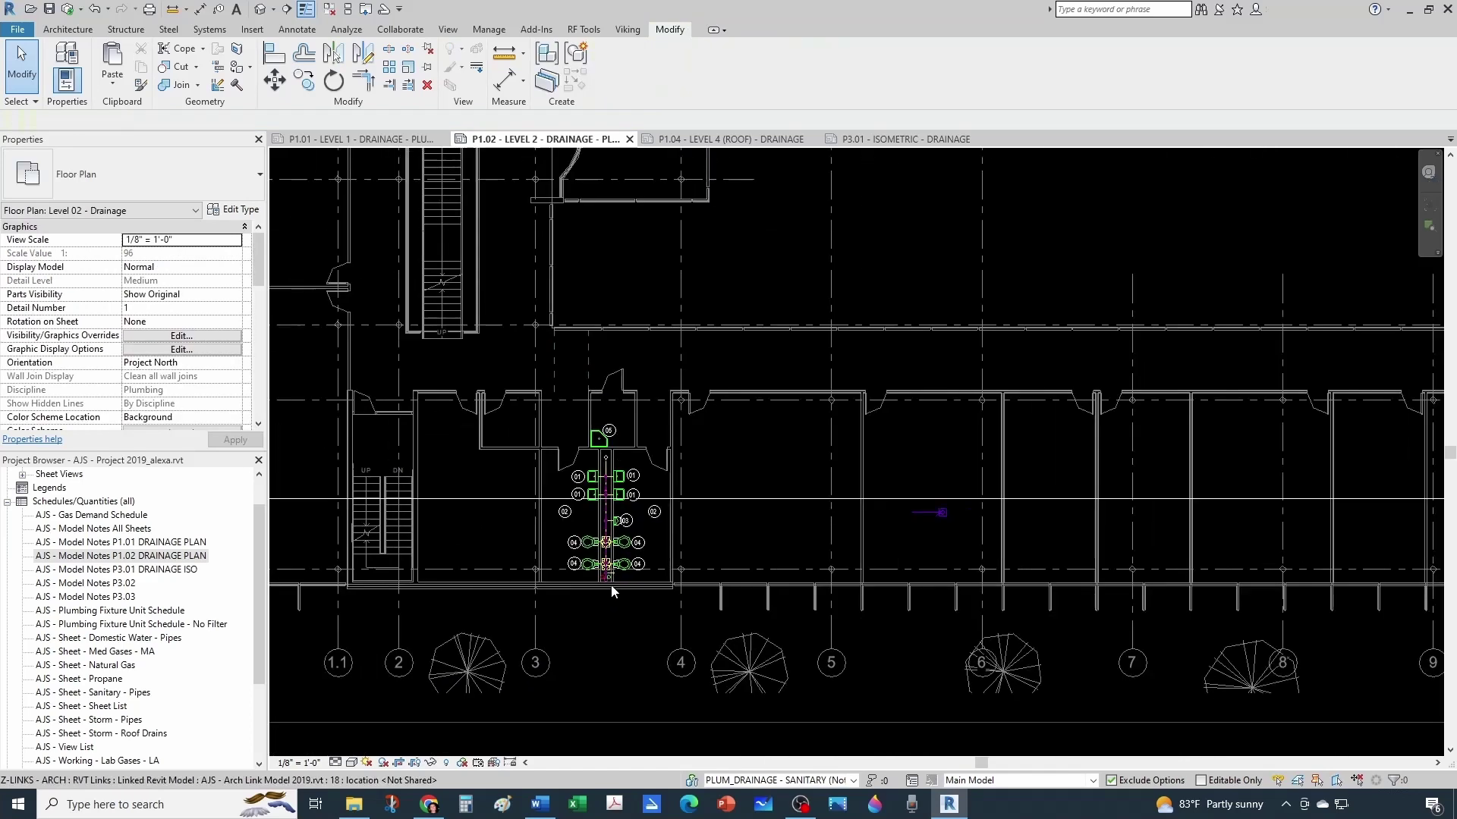
scroll(614, 592, "down", 4)
scroll(775, 367, "up", 5)
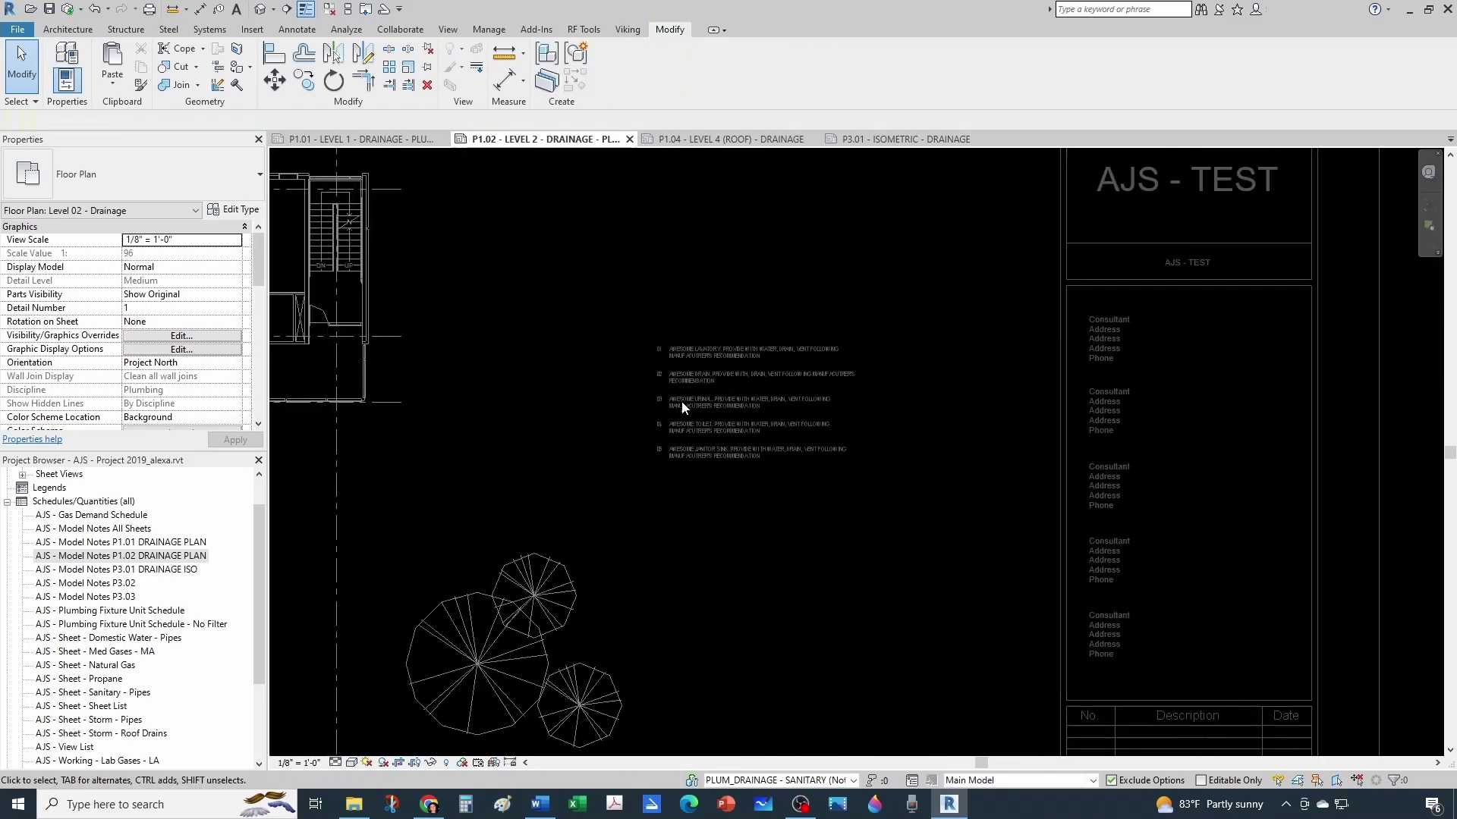
scroll(657, 315, "up", 4)
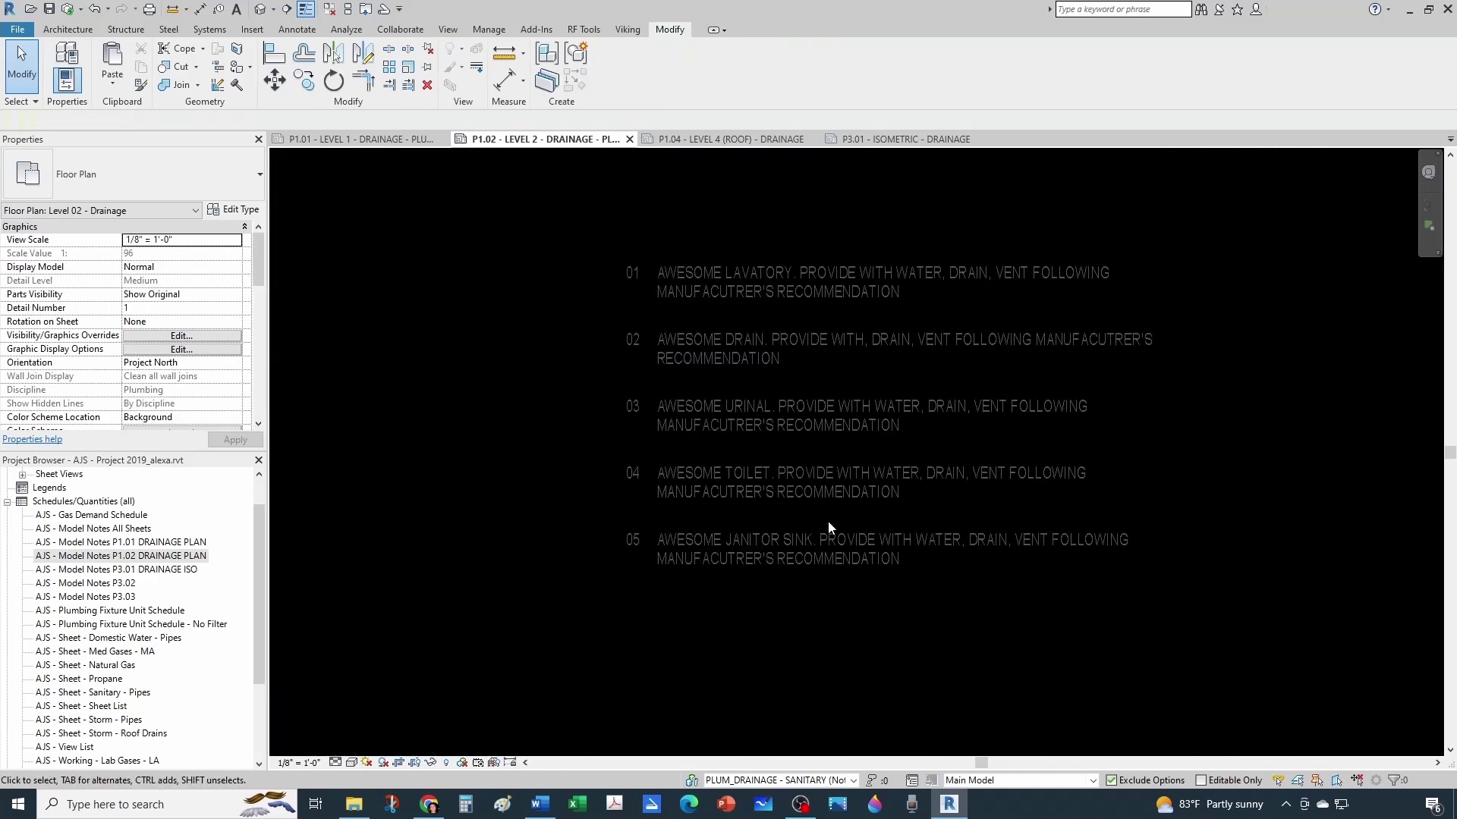
scroll(833, 422, "down", 6)
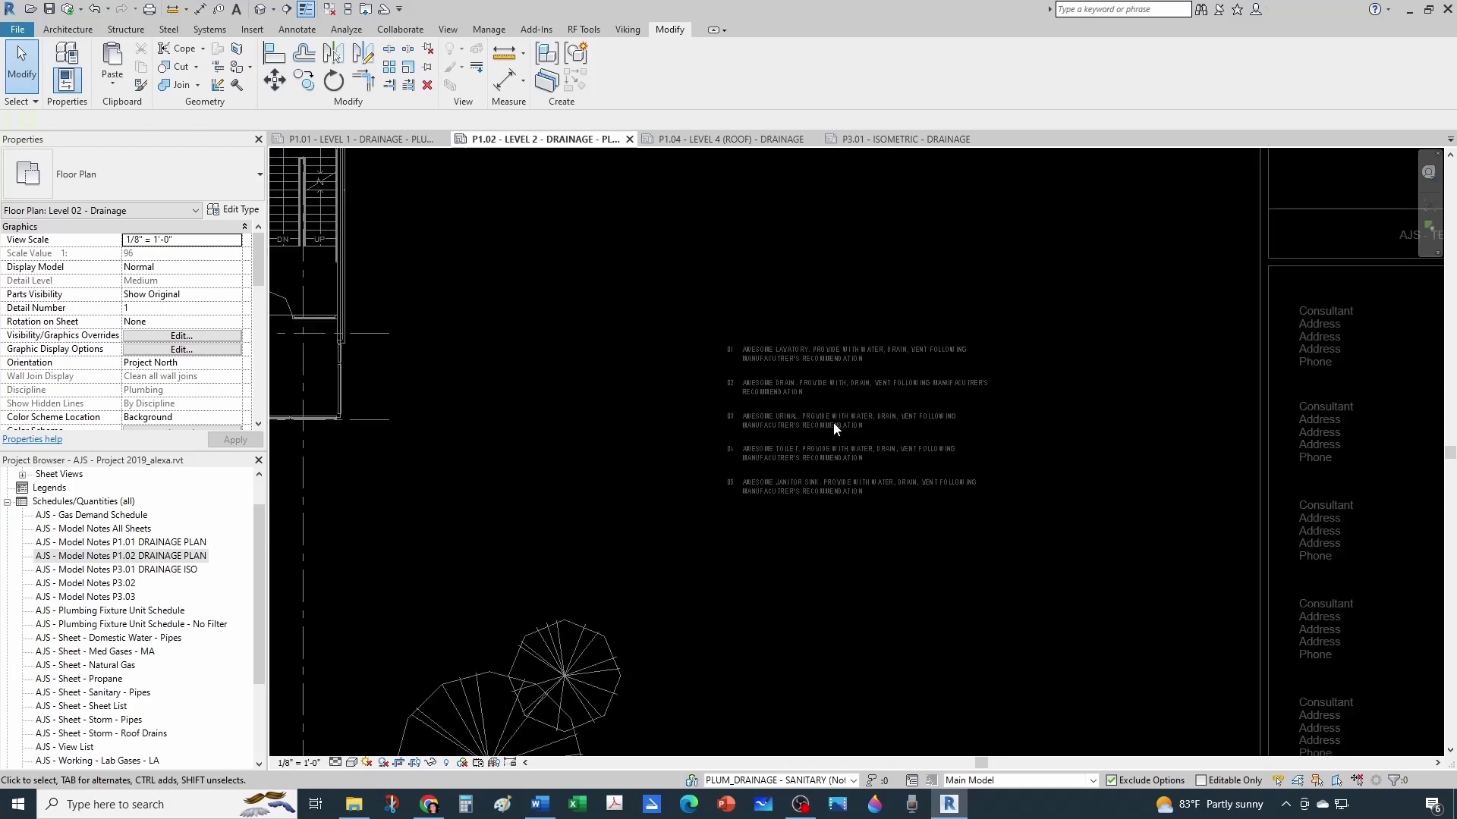
- Switch to roof drainage sheet P1.04 and activate its Level 04 (Roof) - Drainage plan view
double_click(1135, 596)
middle_click_drag(699, 638, 786, 592)
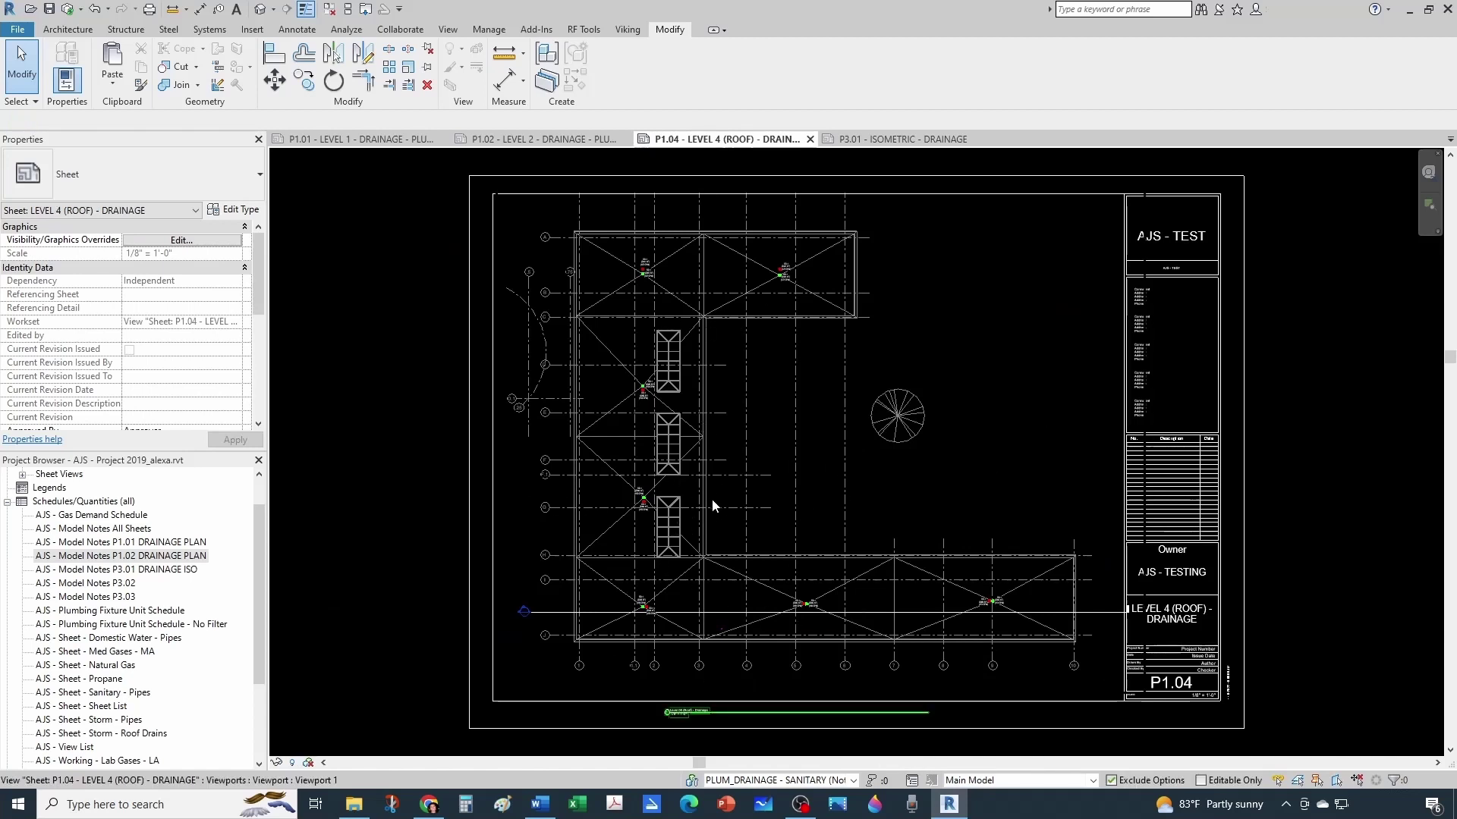
scroll(638, 641, "up", 5)
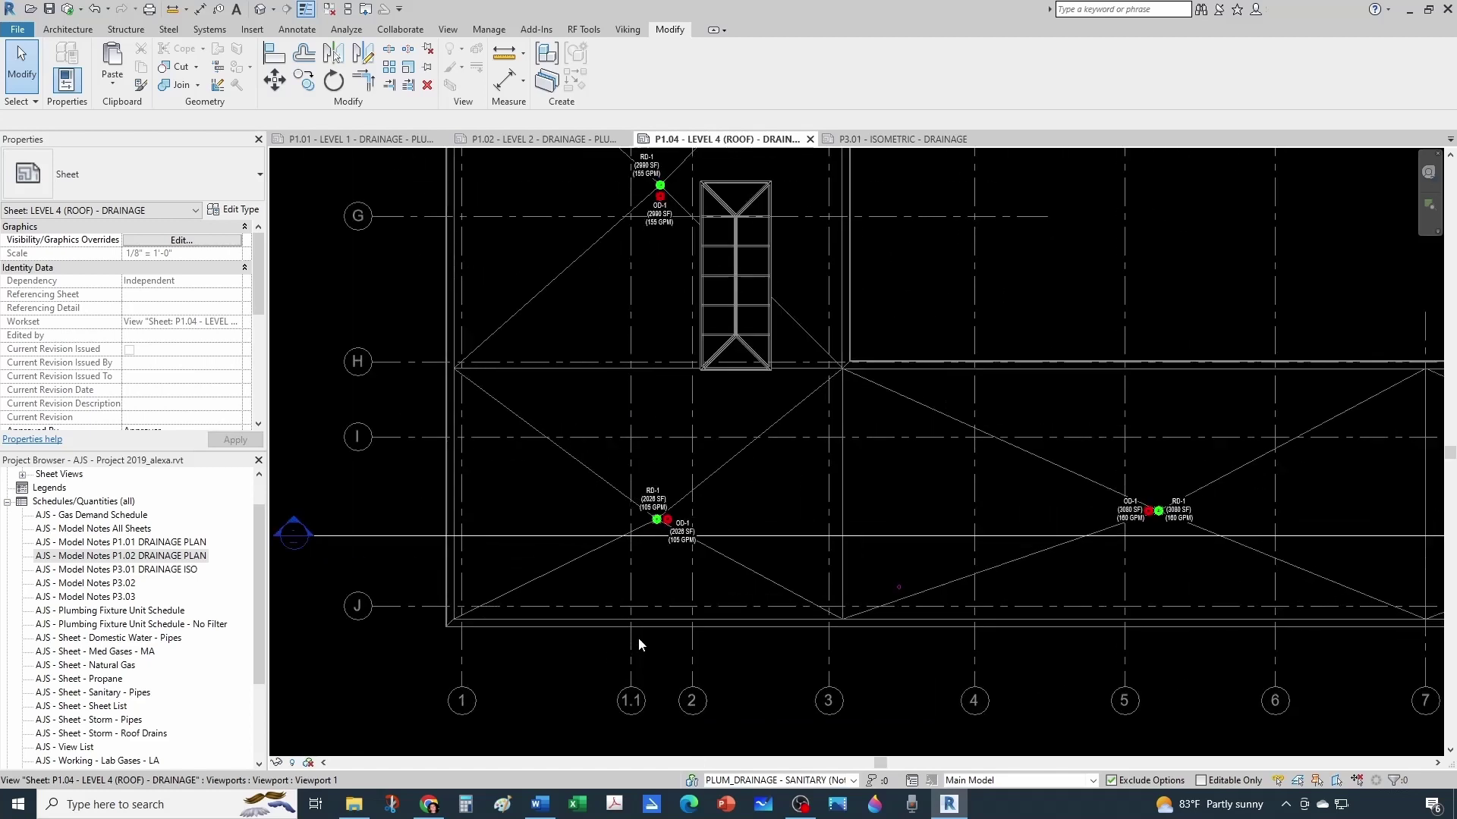
double_click(657, 545)
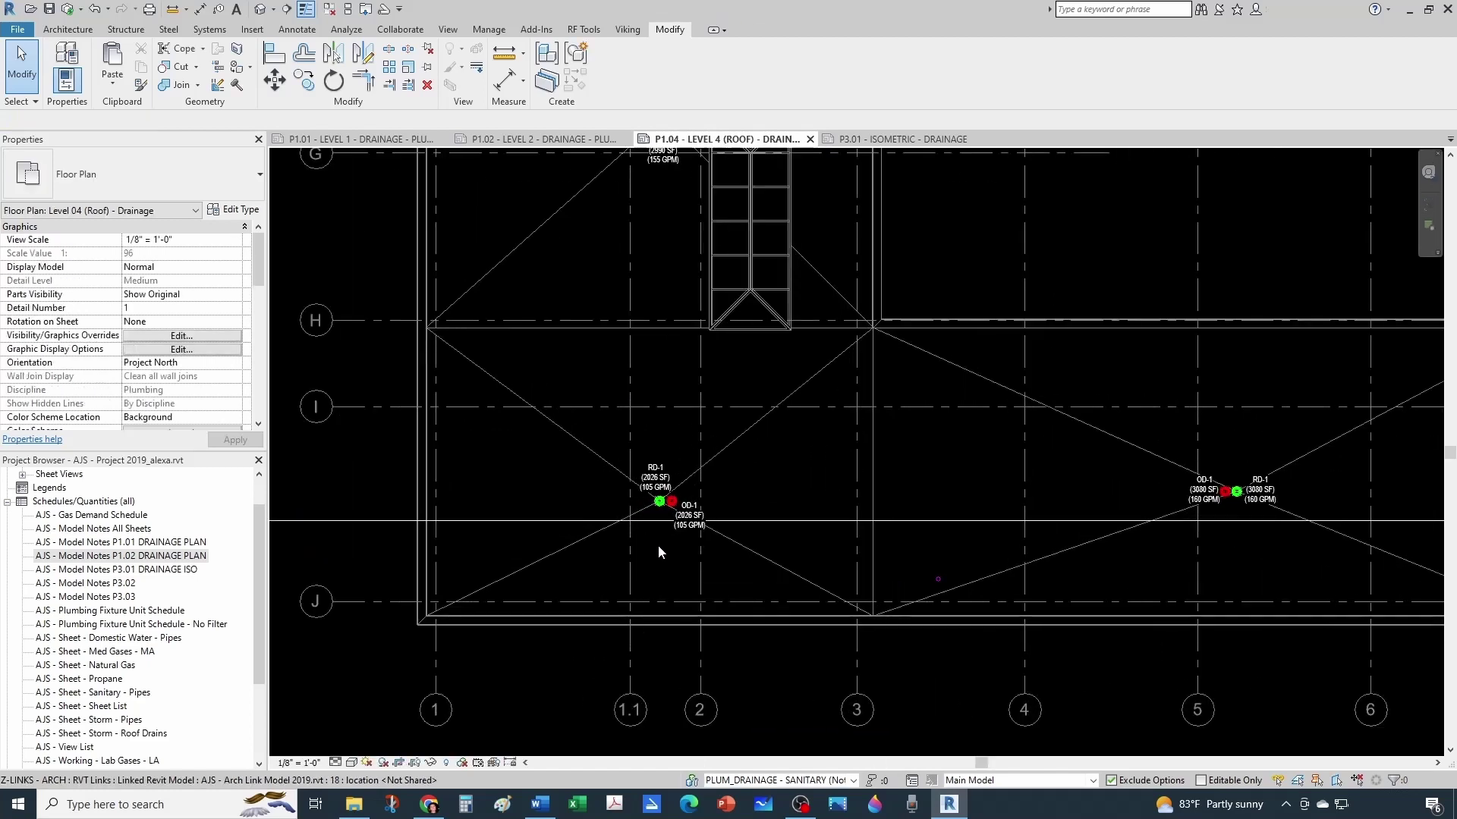
scroll(658, 545, "down", 5)
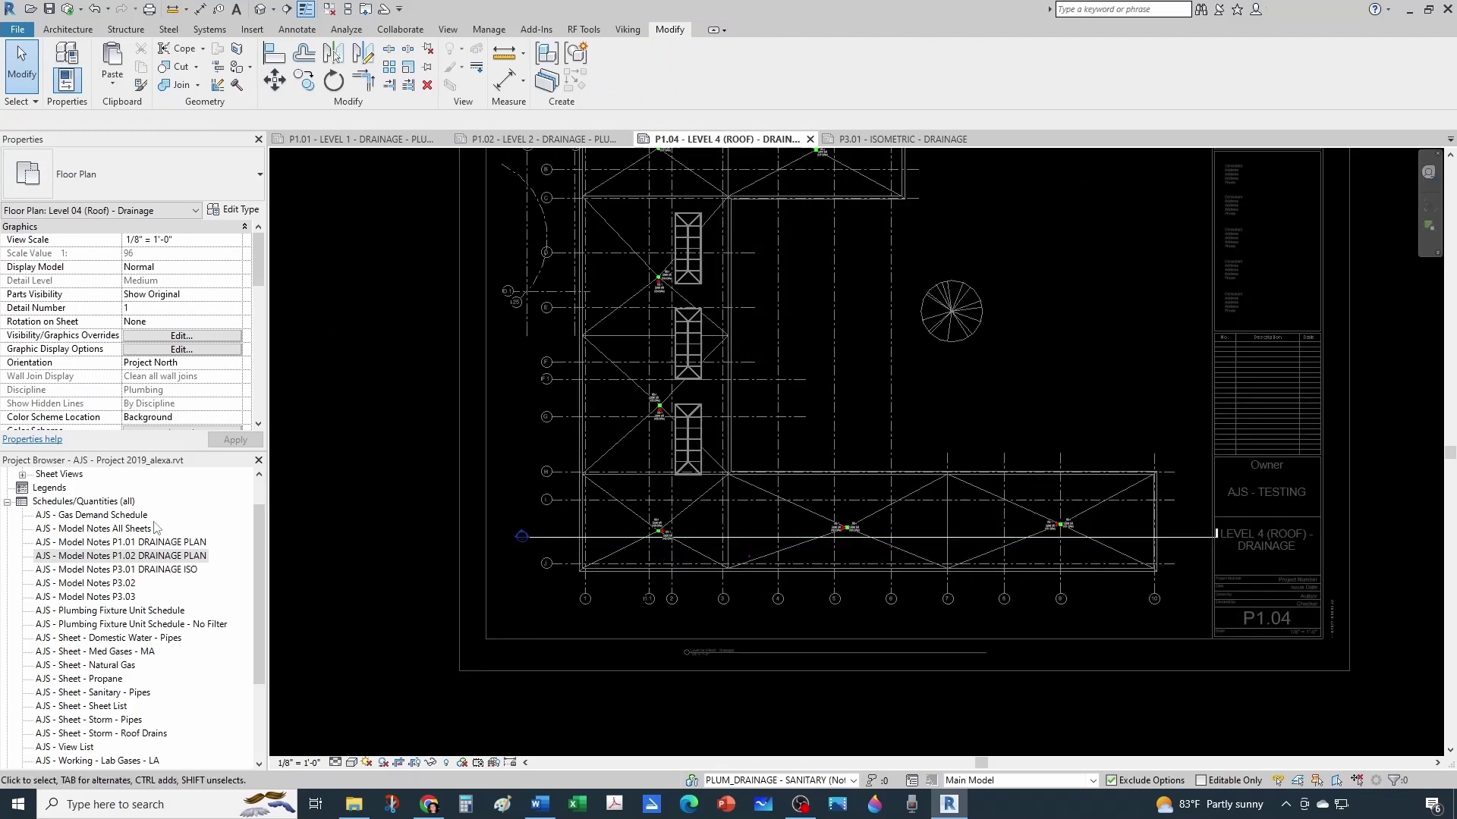
- Place an AJS - Tag - Annotation Keynote Tag - Smart (Schedulable) symbol beside the RD-1 roof drain near grids 1.1 and J
left_click(6, 502)
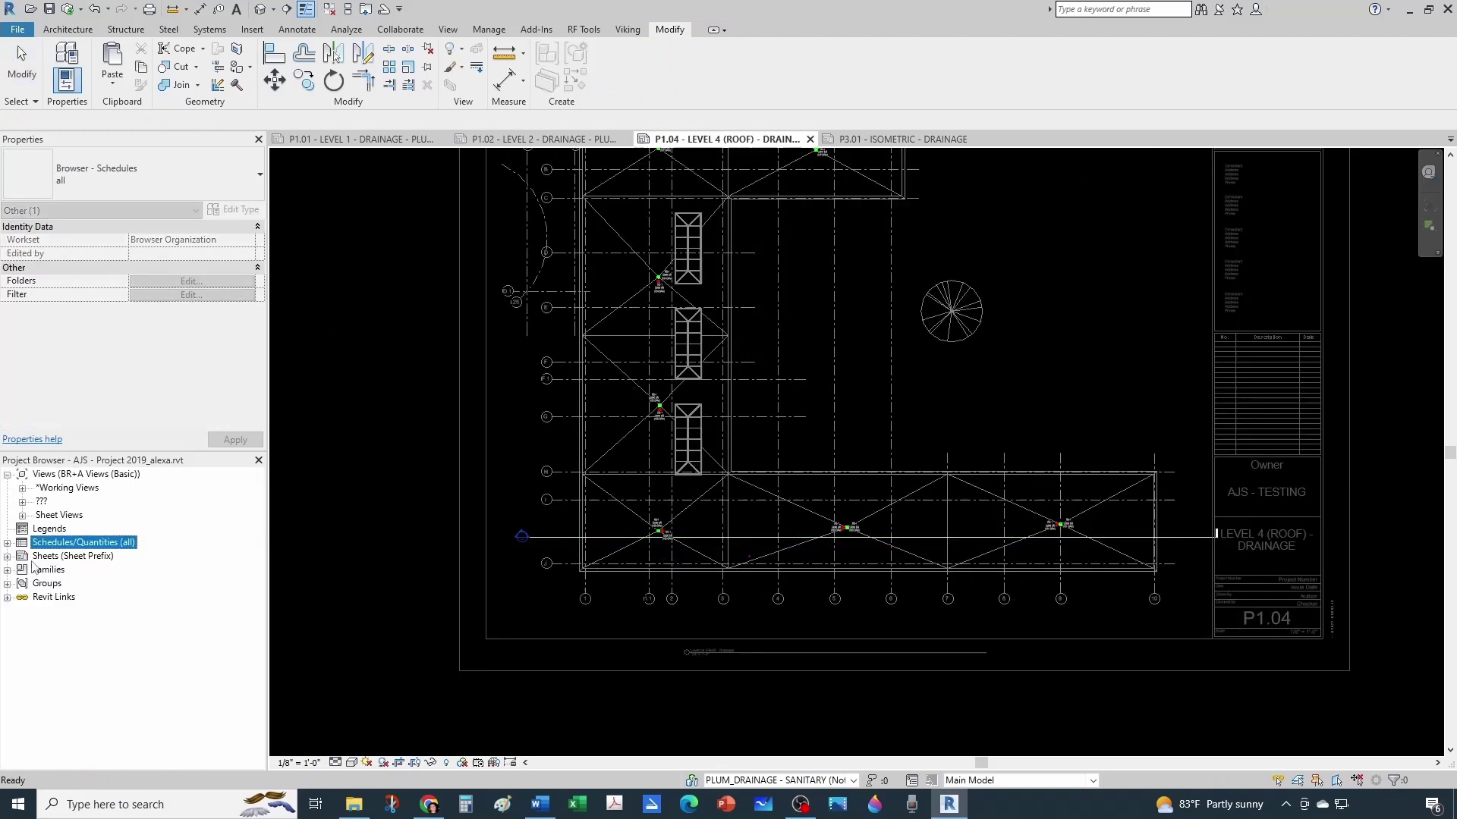
left_click(7, 571)
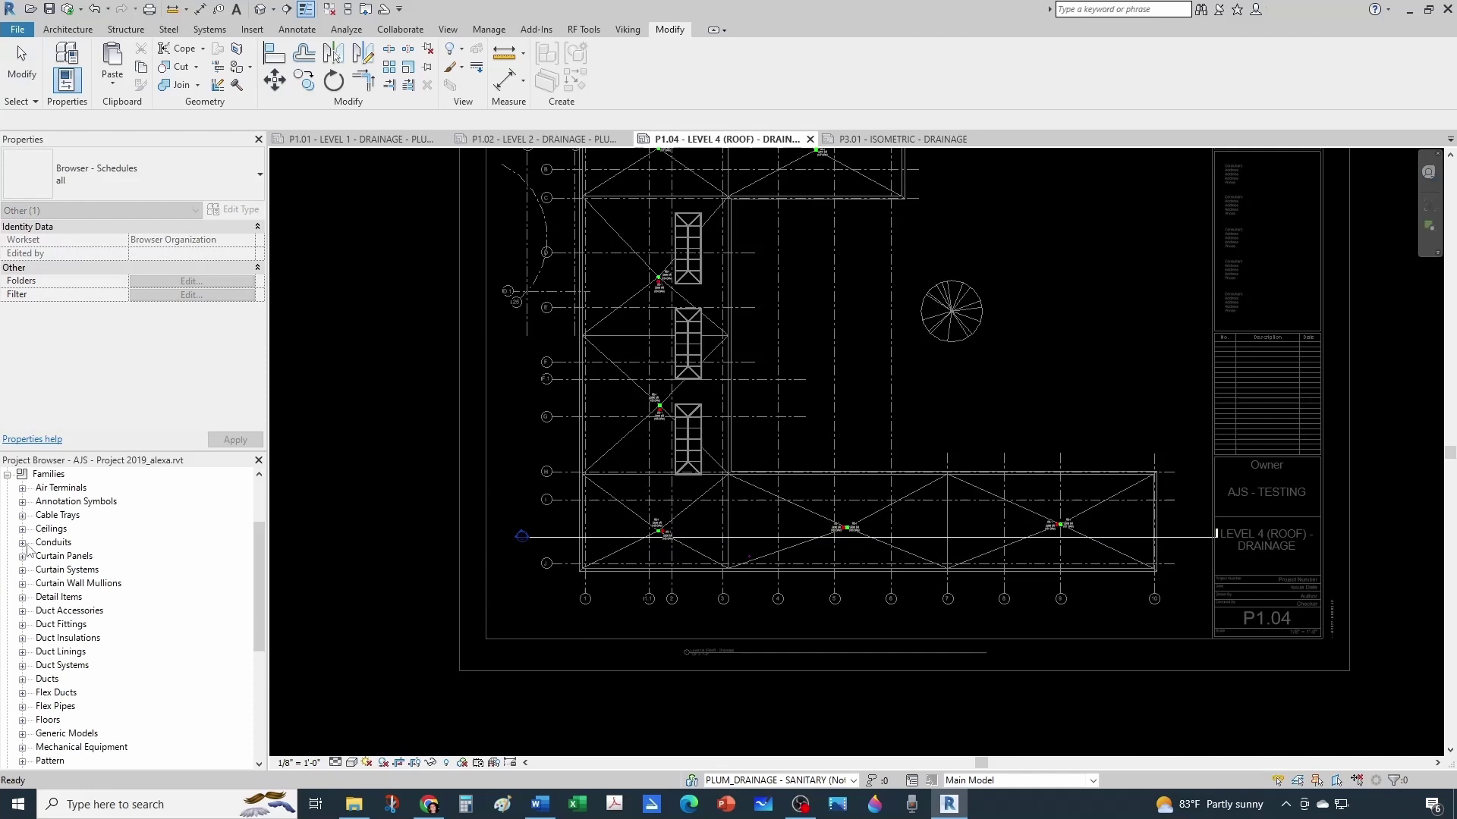
left_click(23, 501)
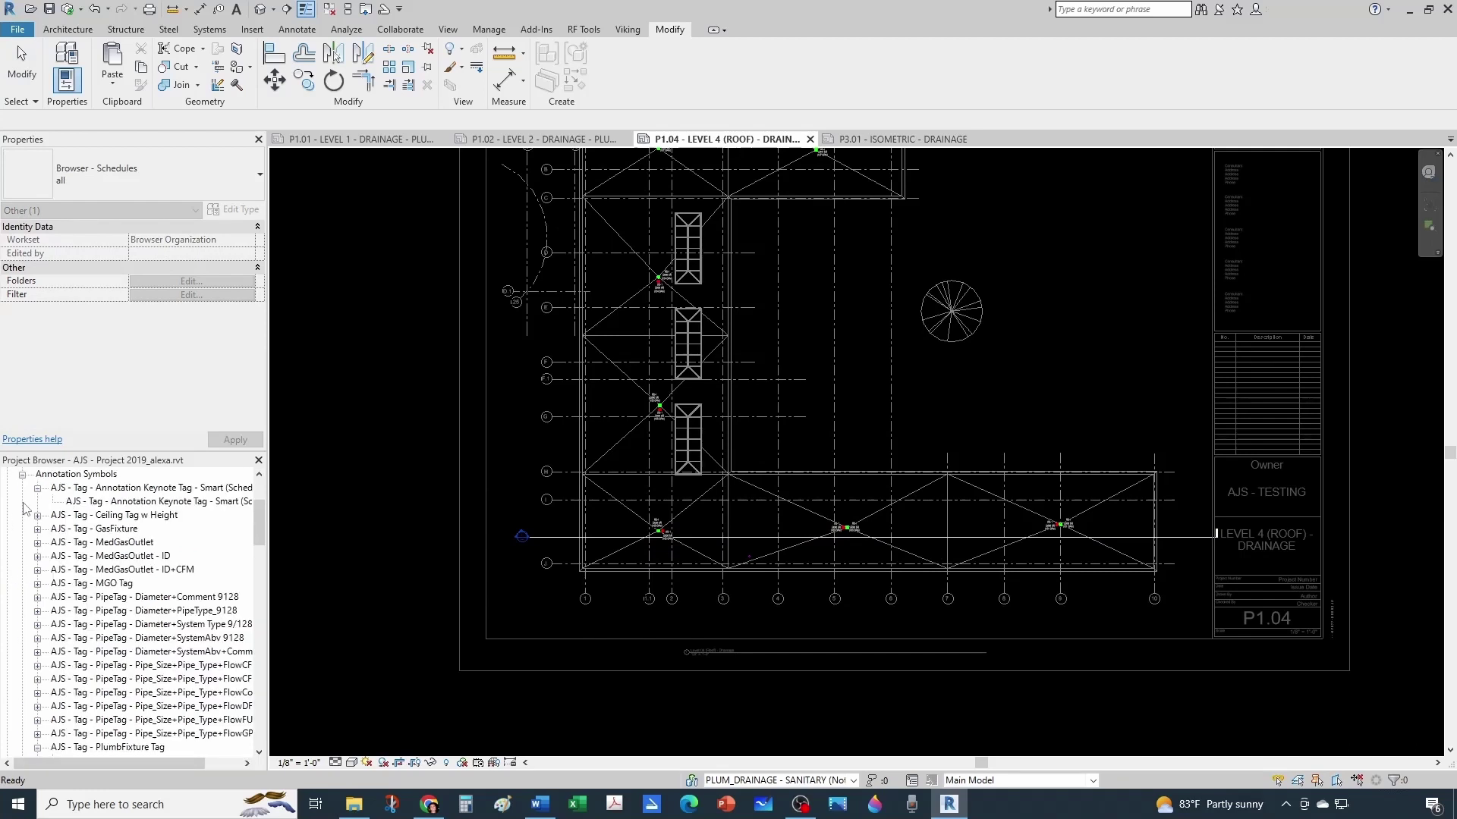
left_click(113, 504)
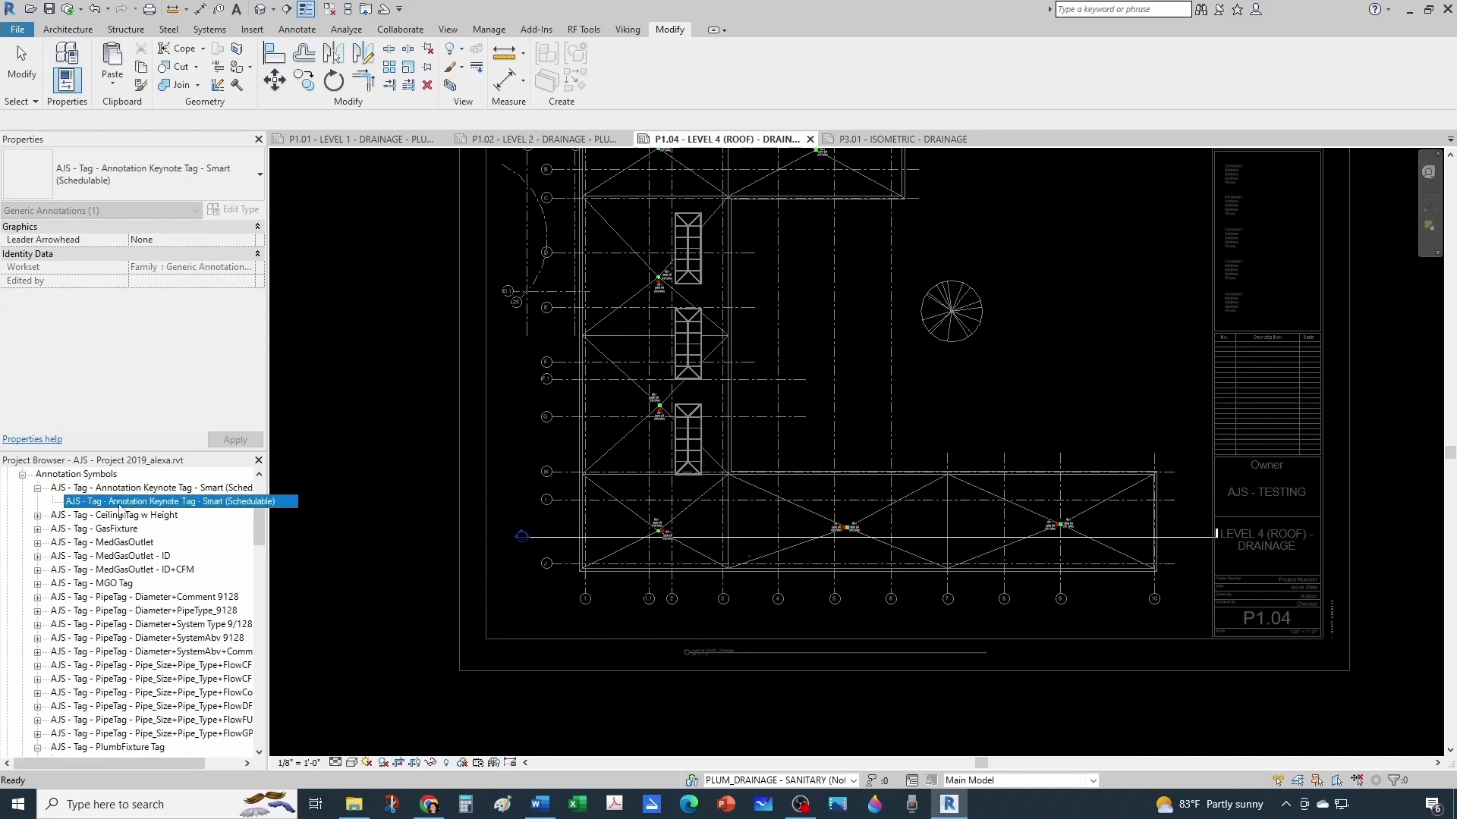
left_click_drag(603, 541, 607, 540)
scroll(630, 542, "up", 6)
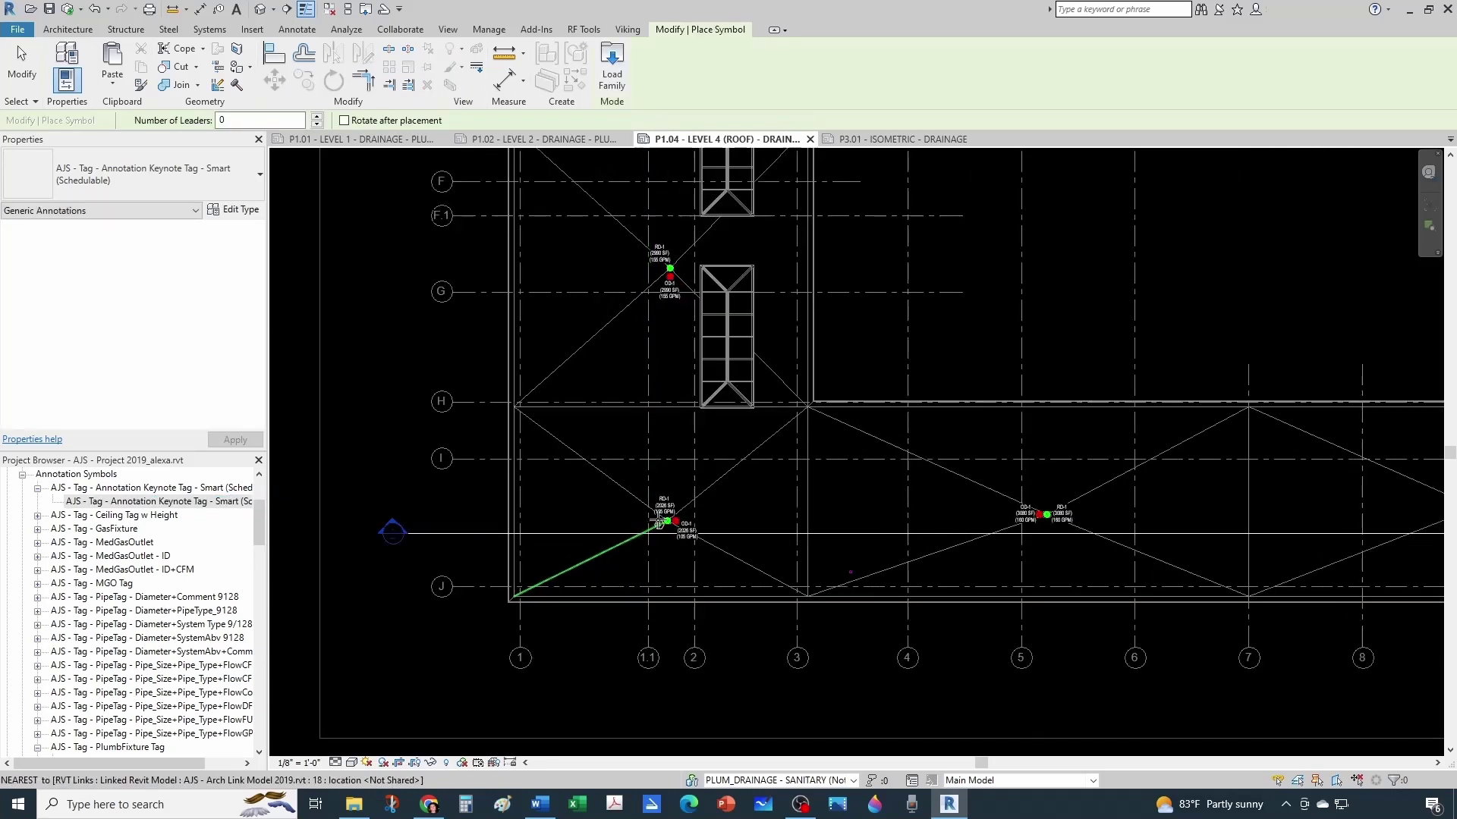
scroll(633, 550, "up", 4)
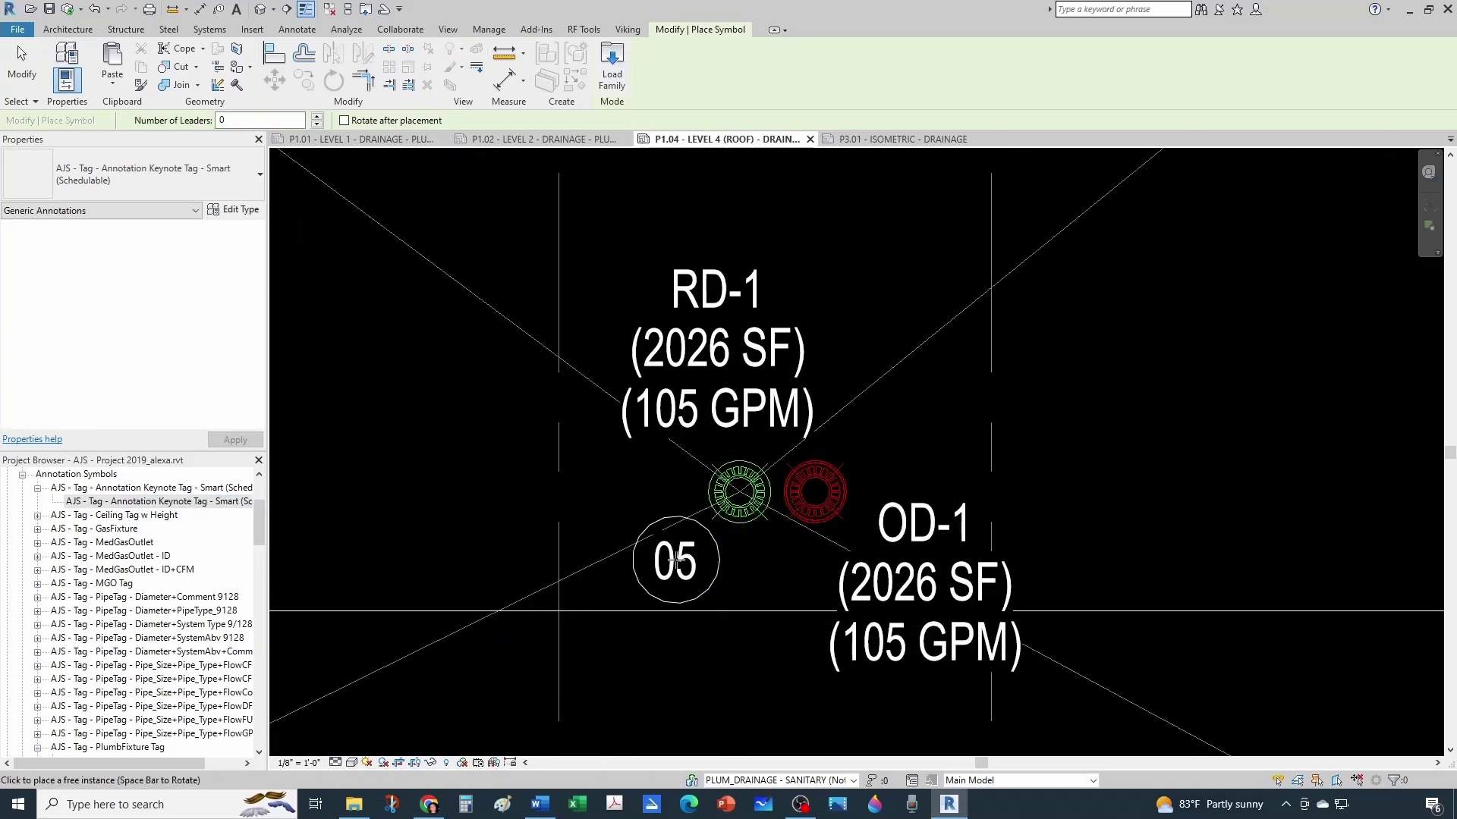
left_click(662, 560)
key("Escape")
key("Escape")
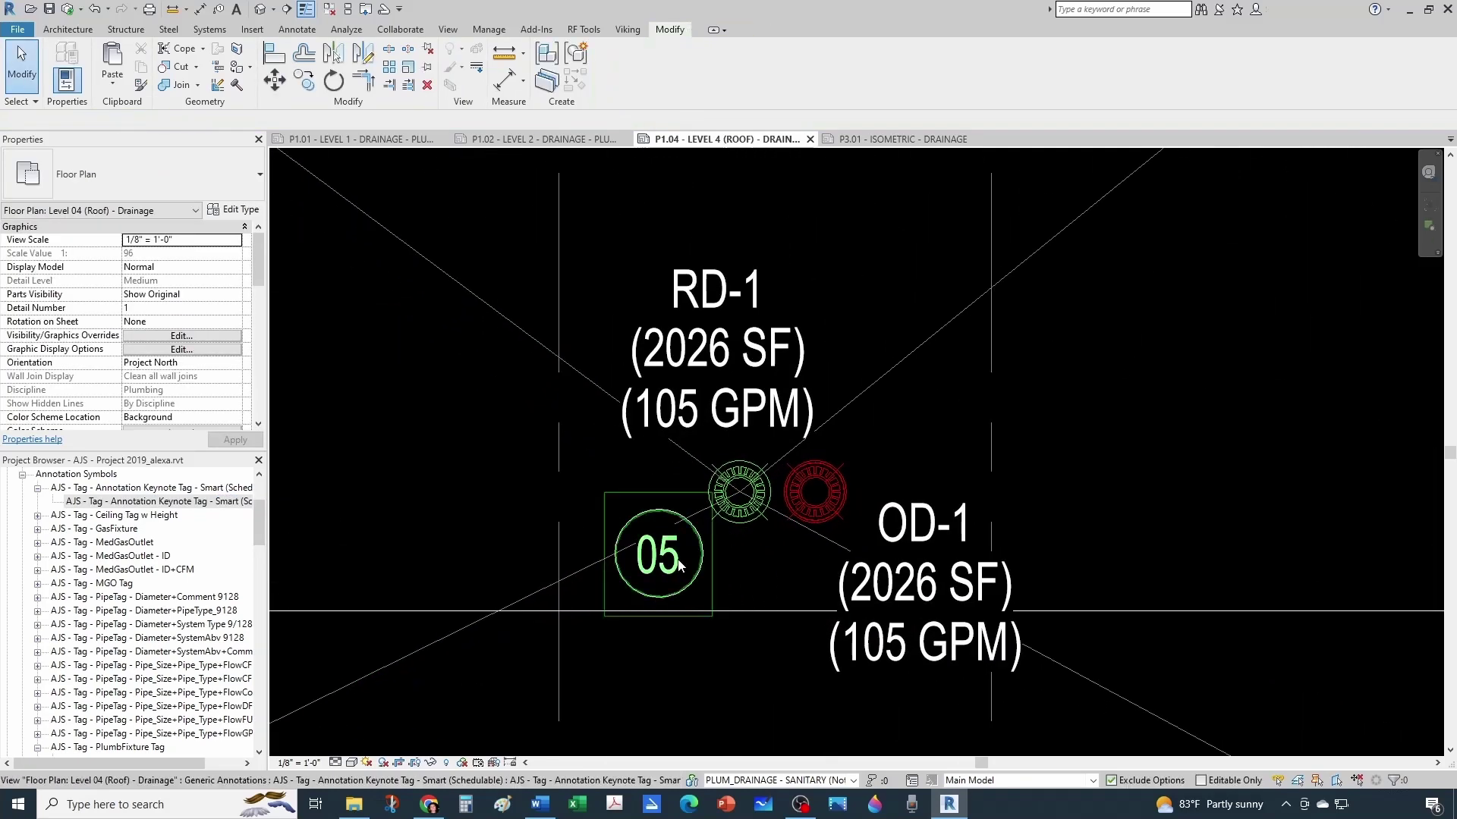
- Set the new roof drain keynote tag's number to 01
left_click(680, 564)
left_click(677, 561)
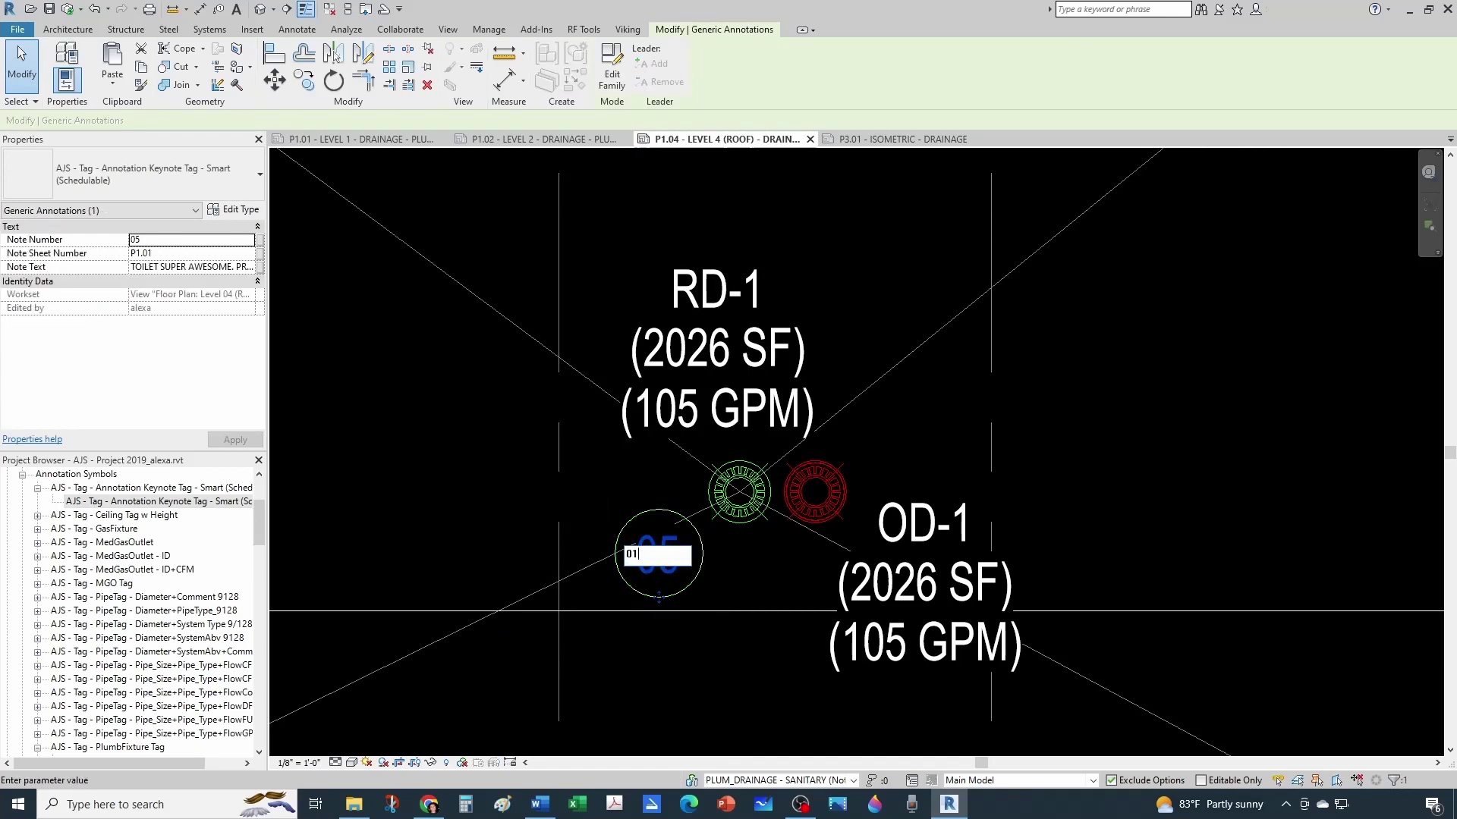
left_click(786, 583)
left_click(771, 572)
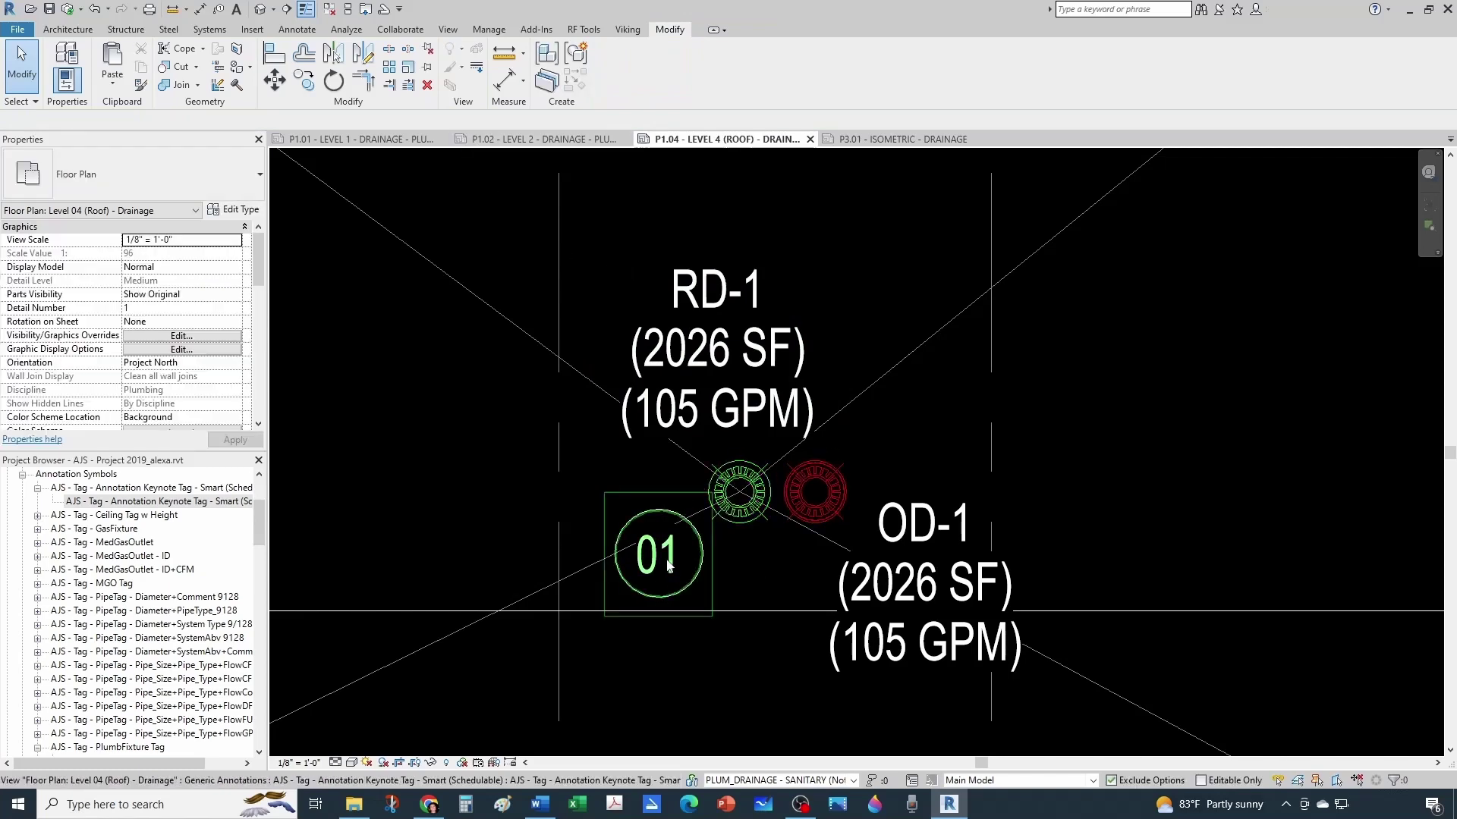
- Set the RD-1 keynote tag's note text to "MAIN ROOF DRAIN. COORDINATE ROOF DRAIN BODY CLOSELY PRIOR TO POURING CONCRETE"
scroll(681, 550, "down", 8)
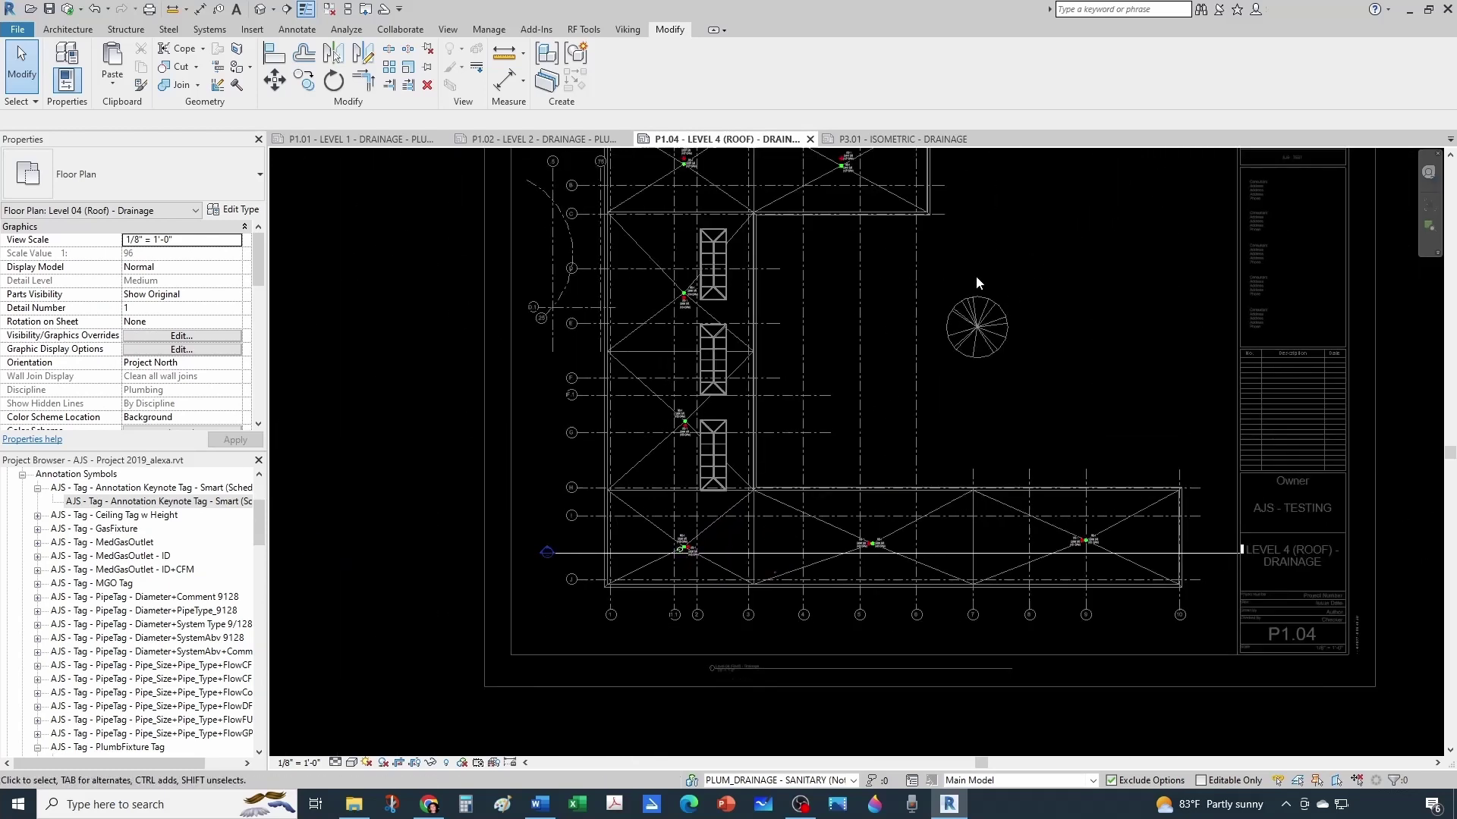
scroll(683, 552, "up", 8)
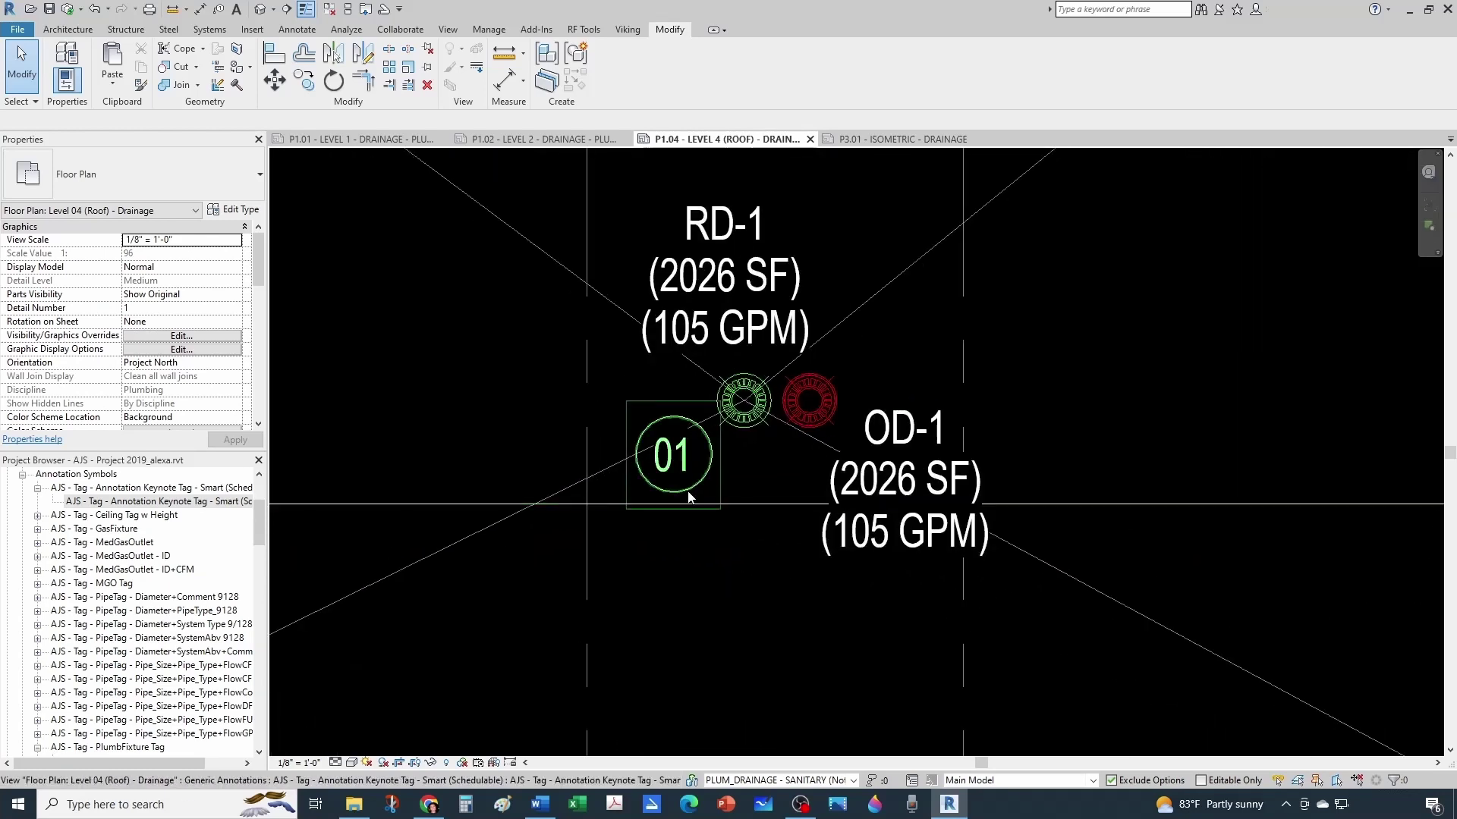
left_click(689, 495)
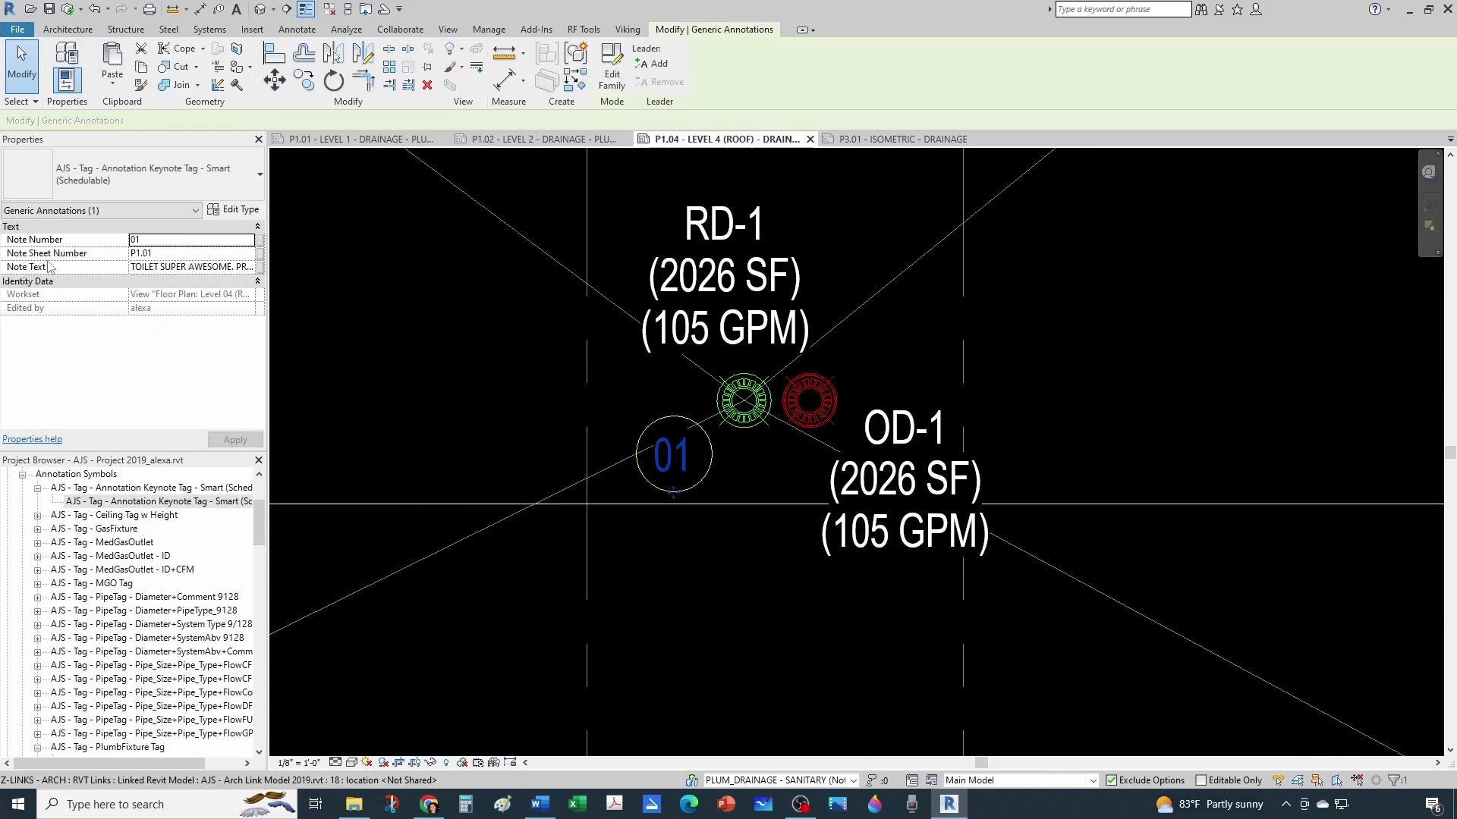
left_click(162, 268)
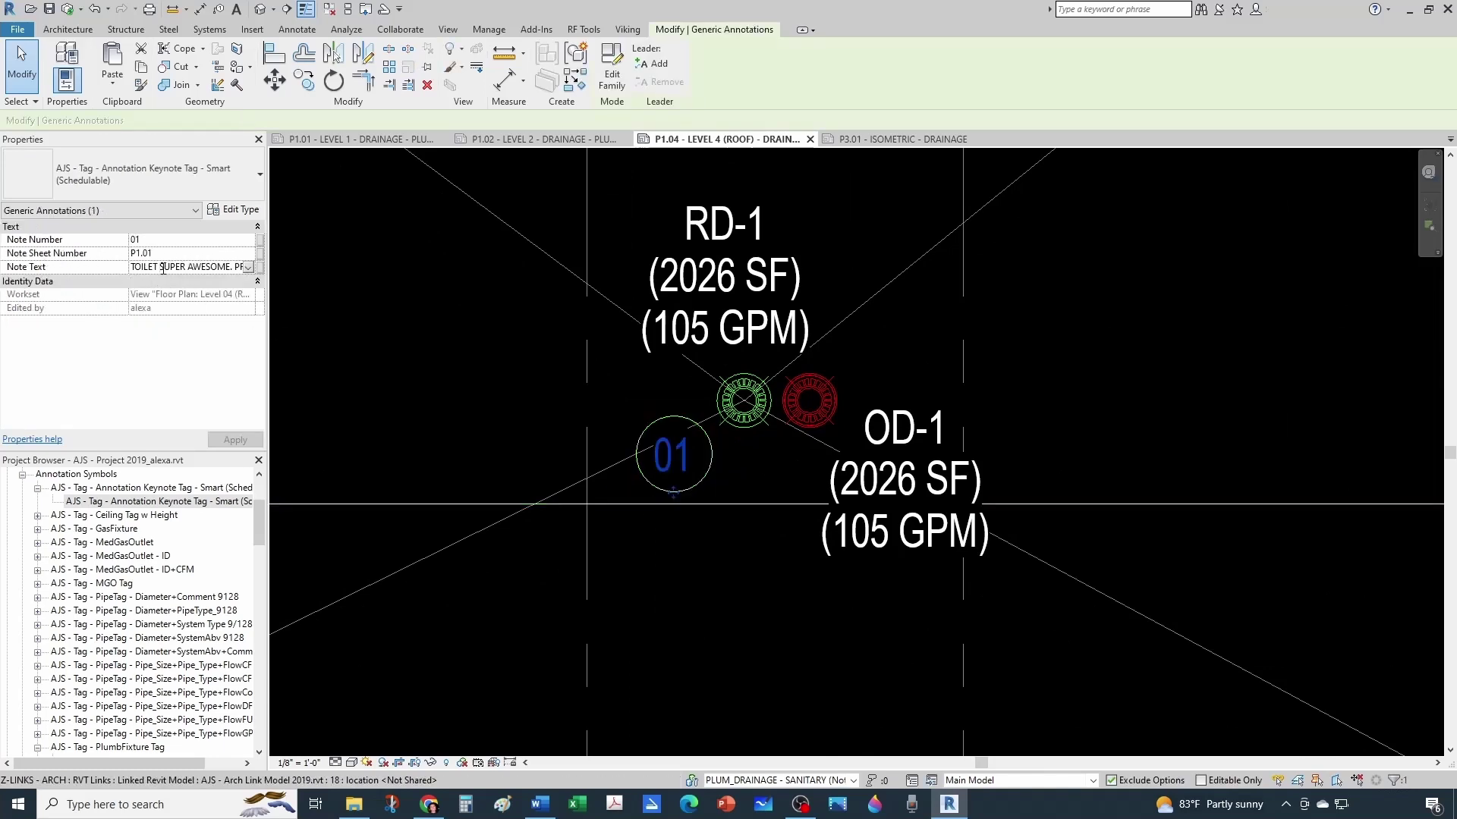
key("ctrl+a")
type("MA")
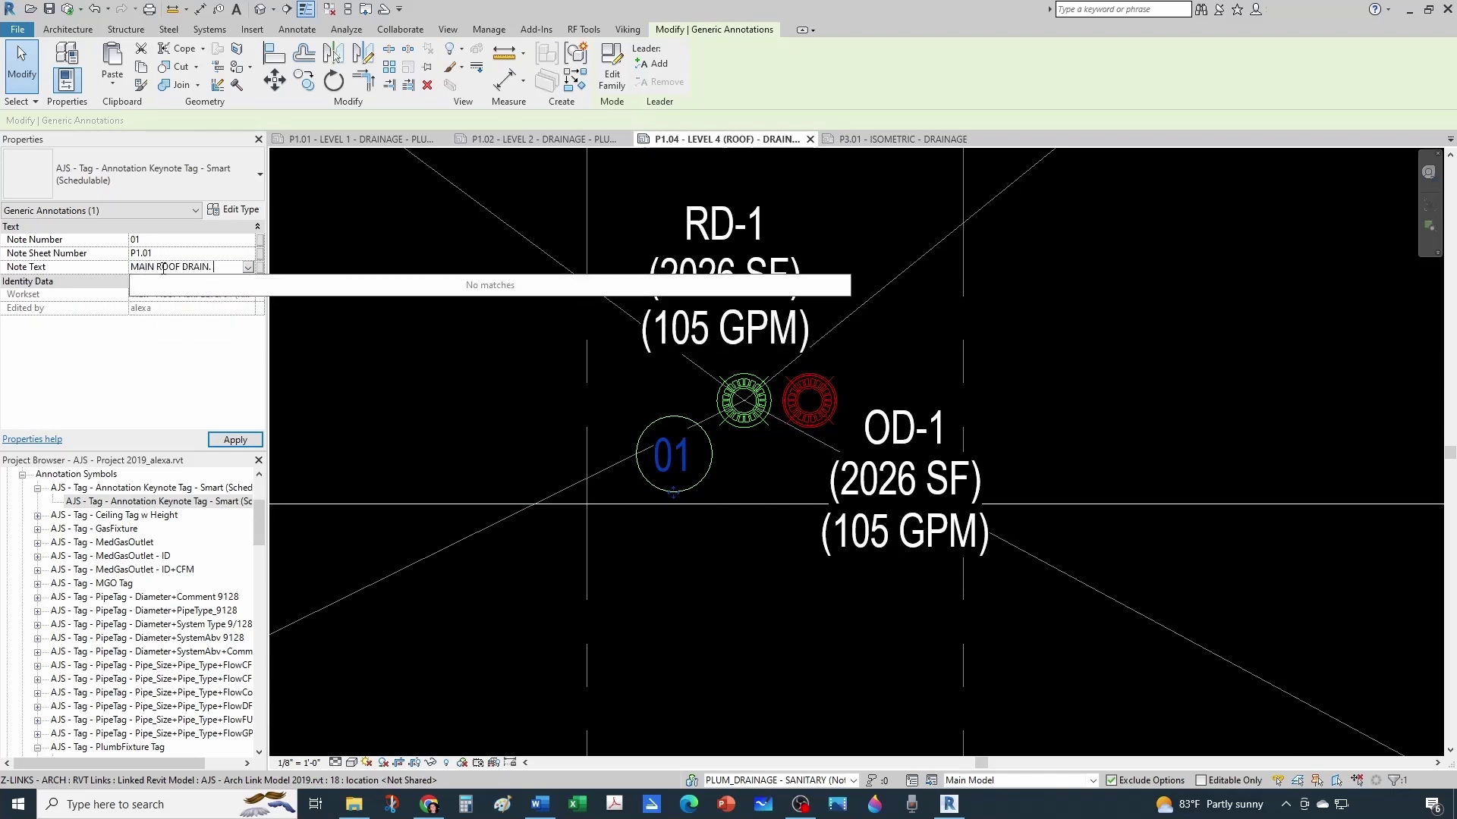
type("IN ROOF DRAIN. COORDINATE")
type(" ROOF DRAIN")
type(" BODY CLOSELY")
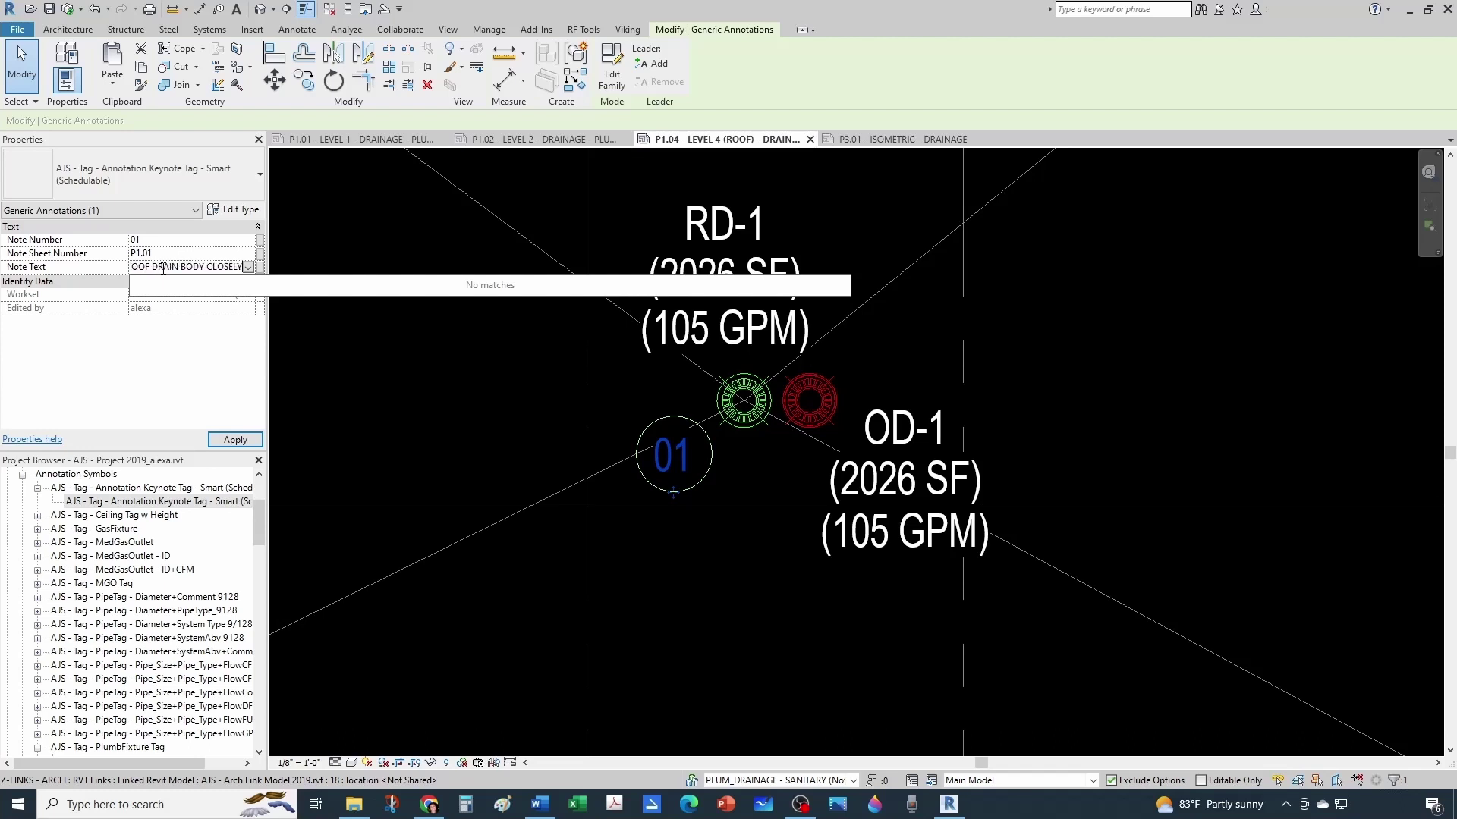
type(" PRIOR T")
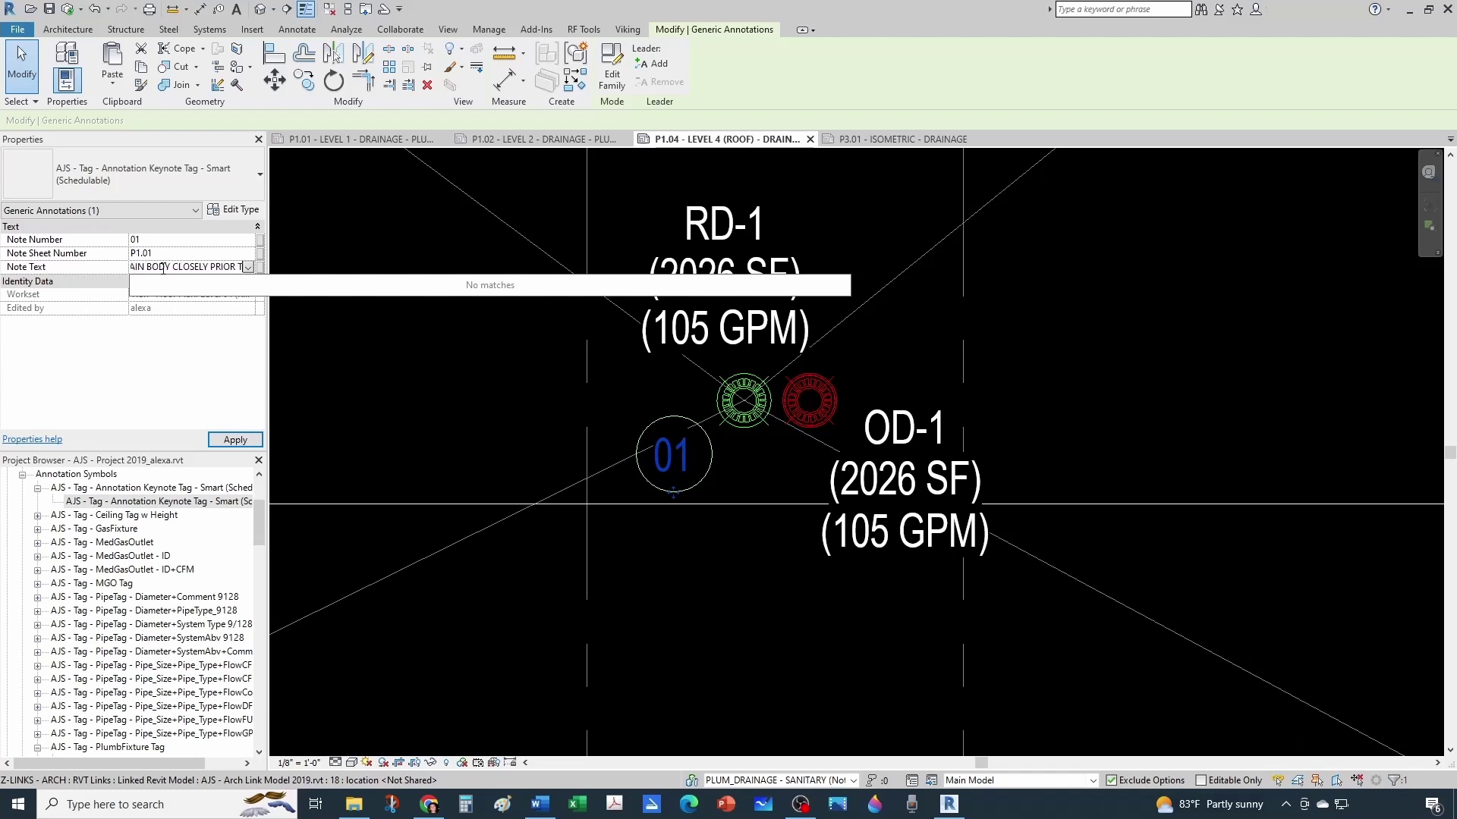
type("O")
type(" POURING")
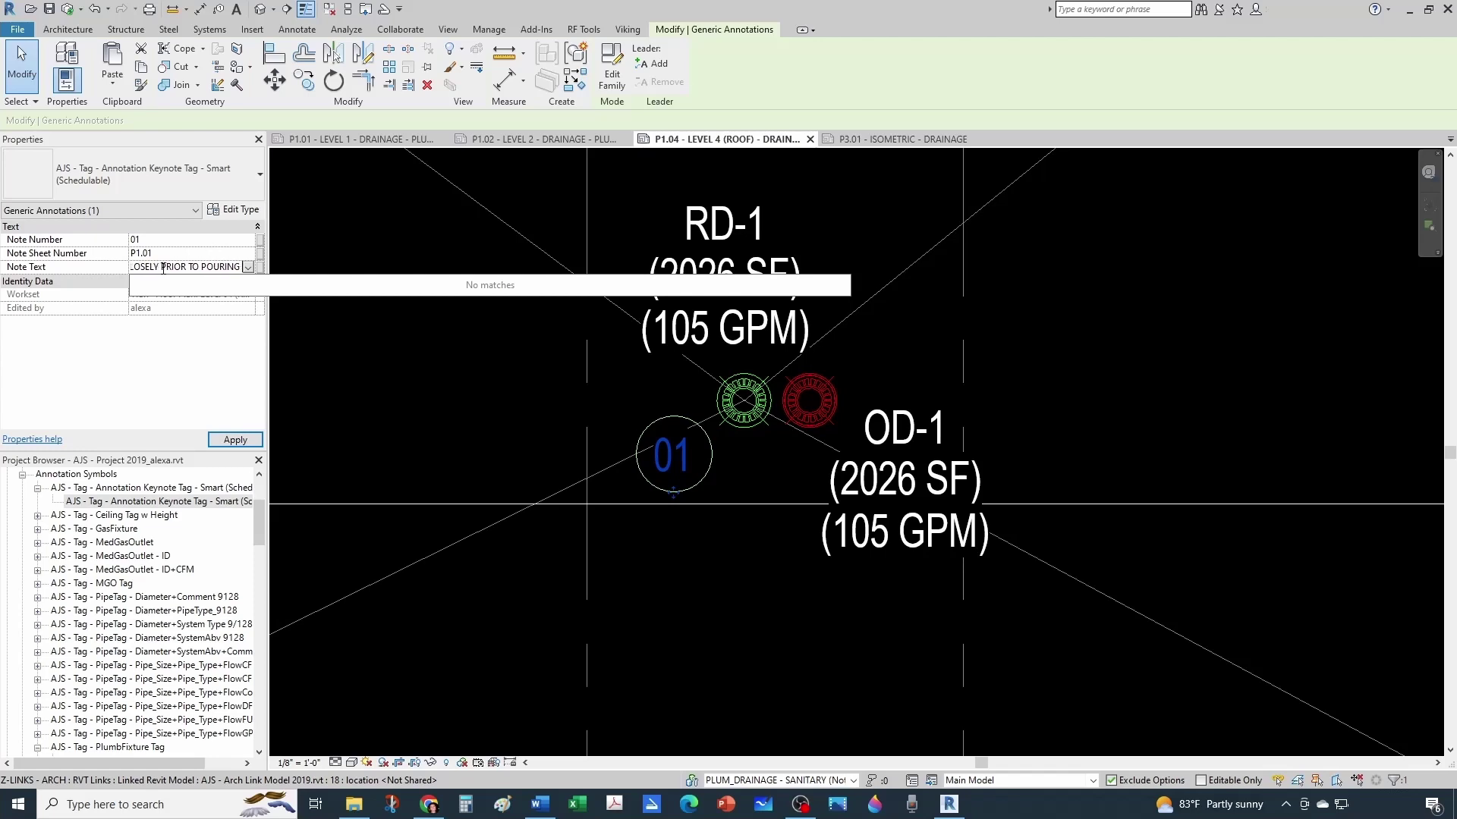
type(" CONCRETE")
key("Return")
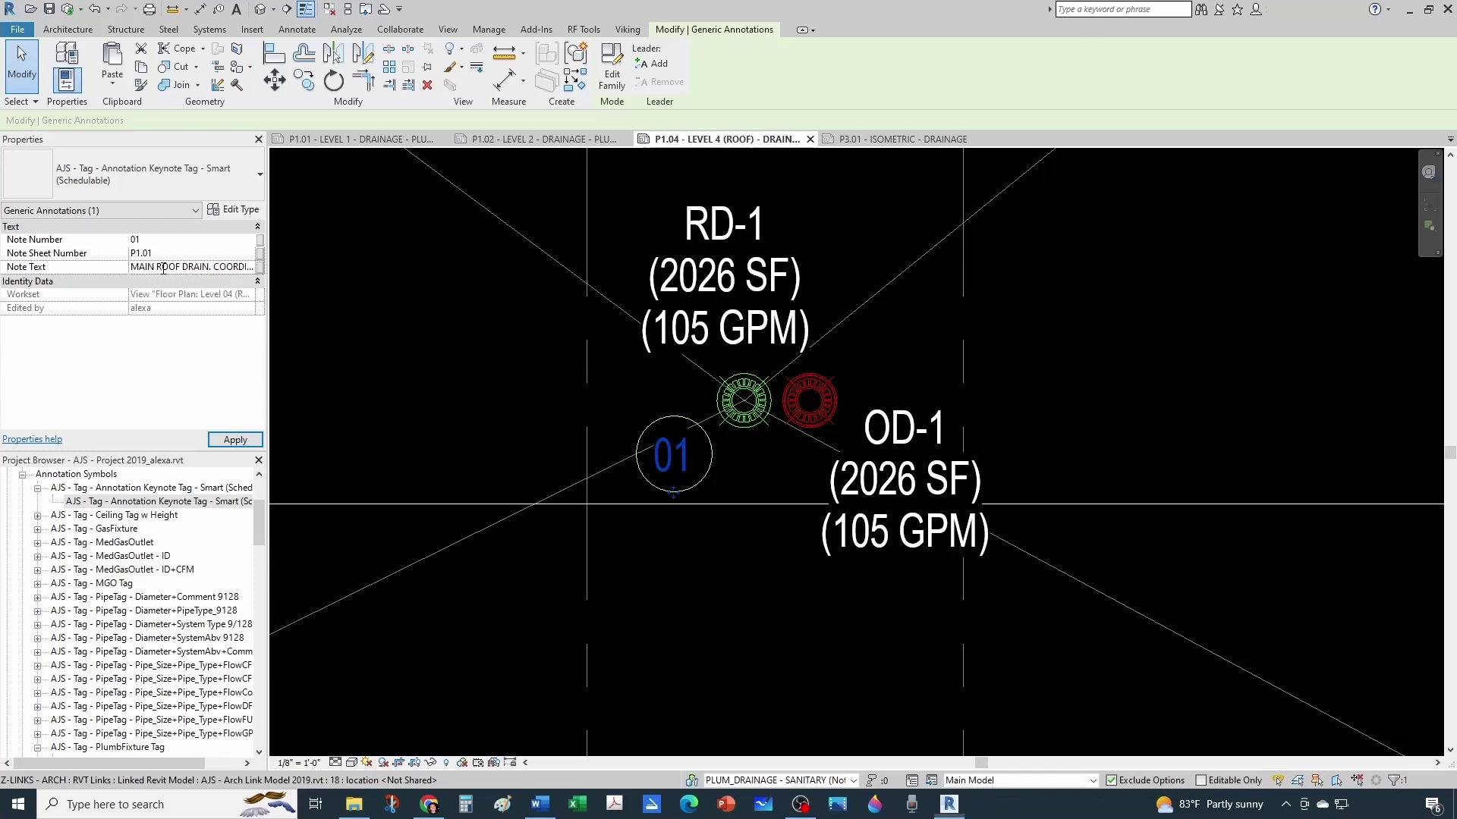
left_click(493, 456)
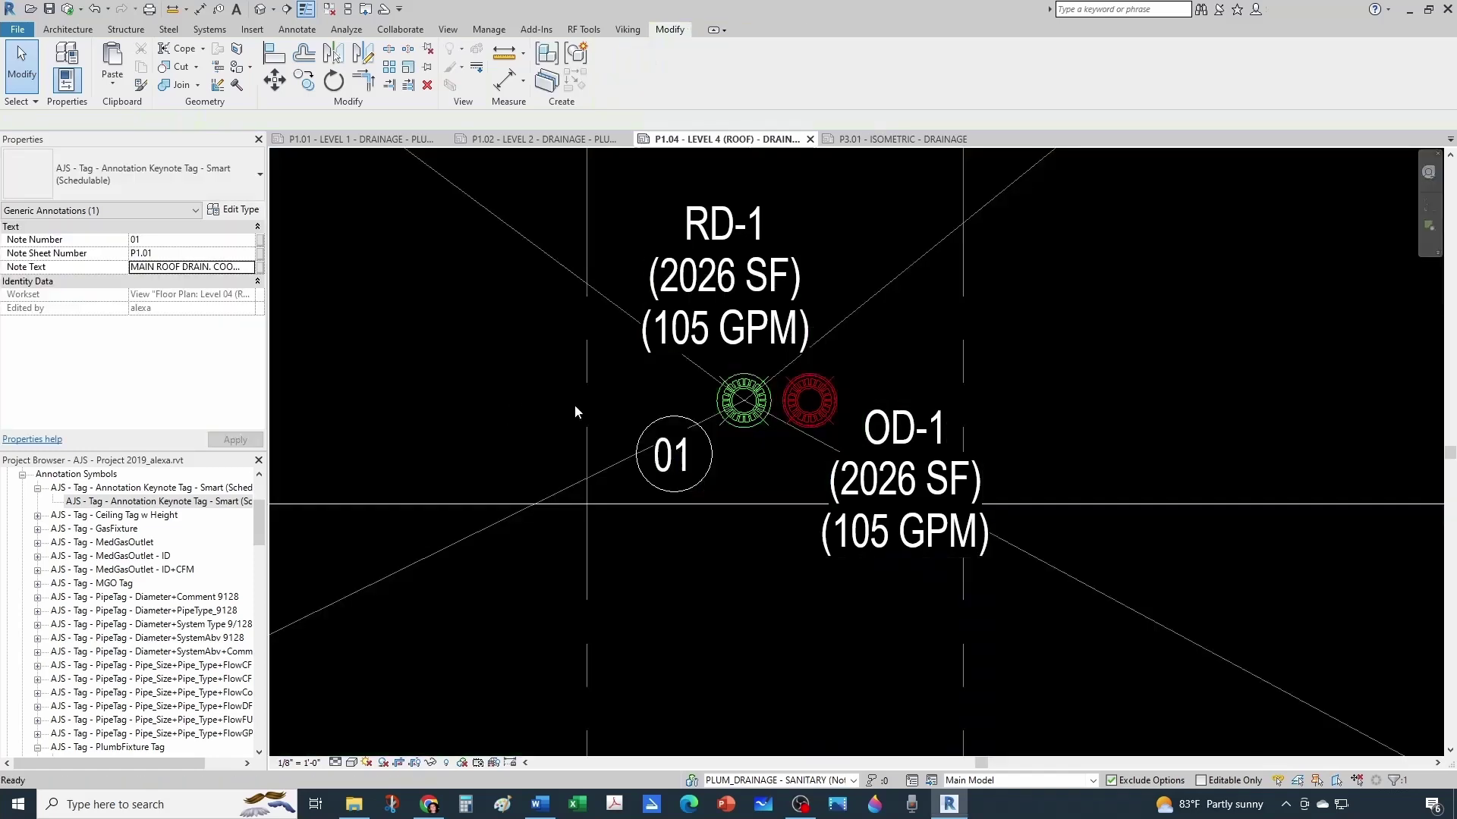
- Deactivate the roof drainage plan view on sheet P1.04 and expand the project's list of schedules
scroll(728, 485, "down", 6)
scroll(749, 507, "down", 4)
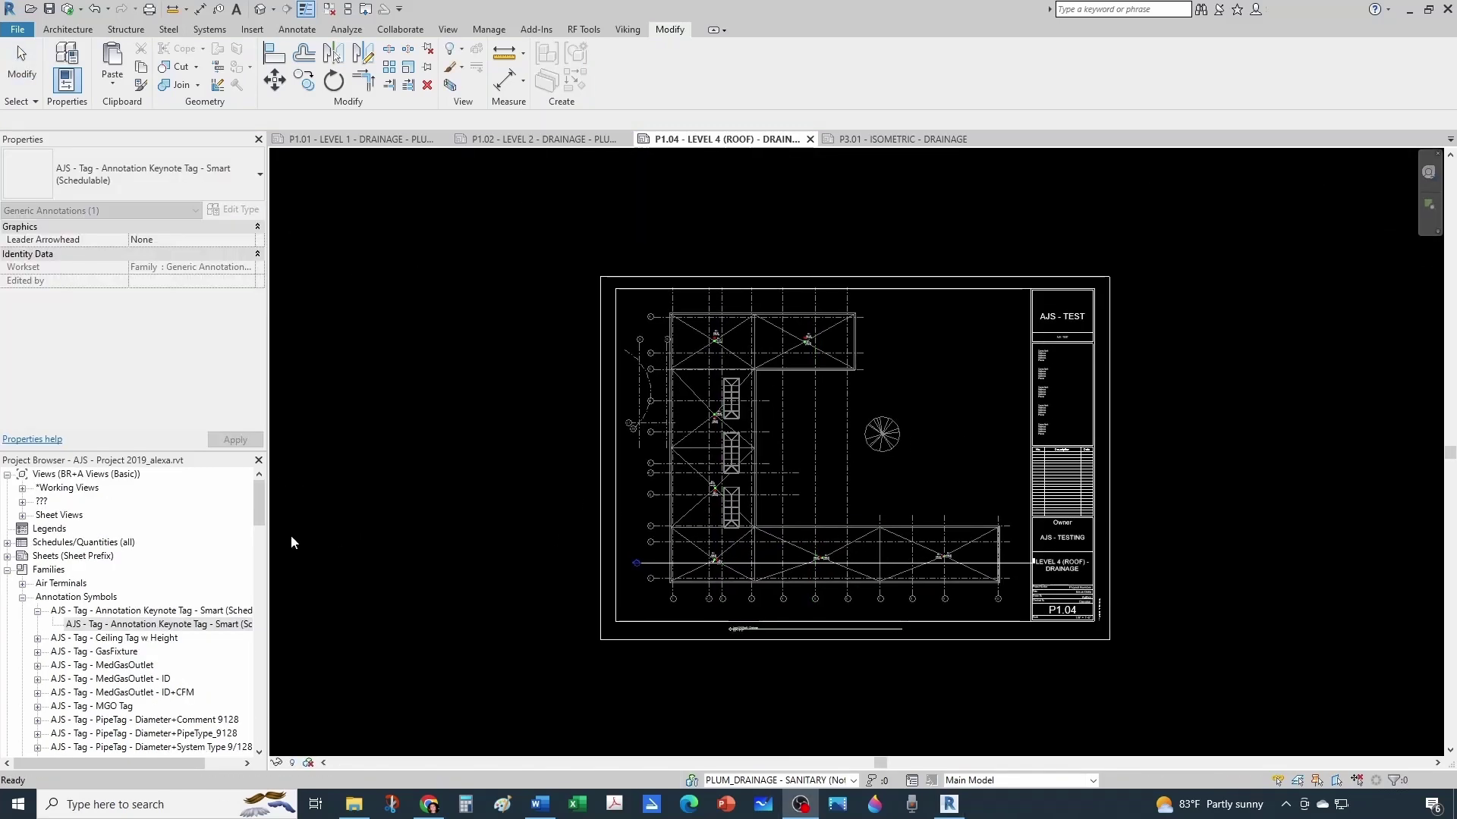
left_click(6, 542)
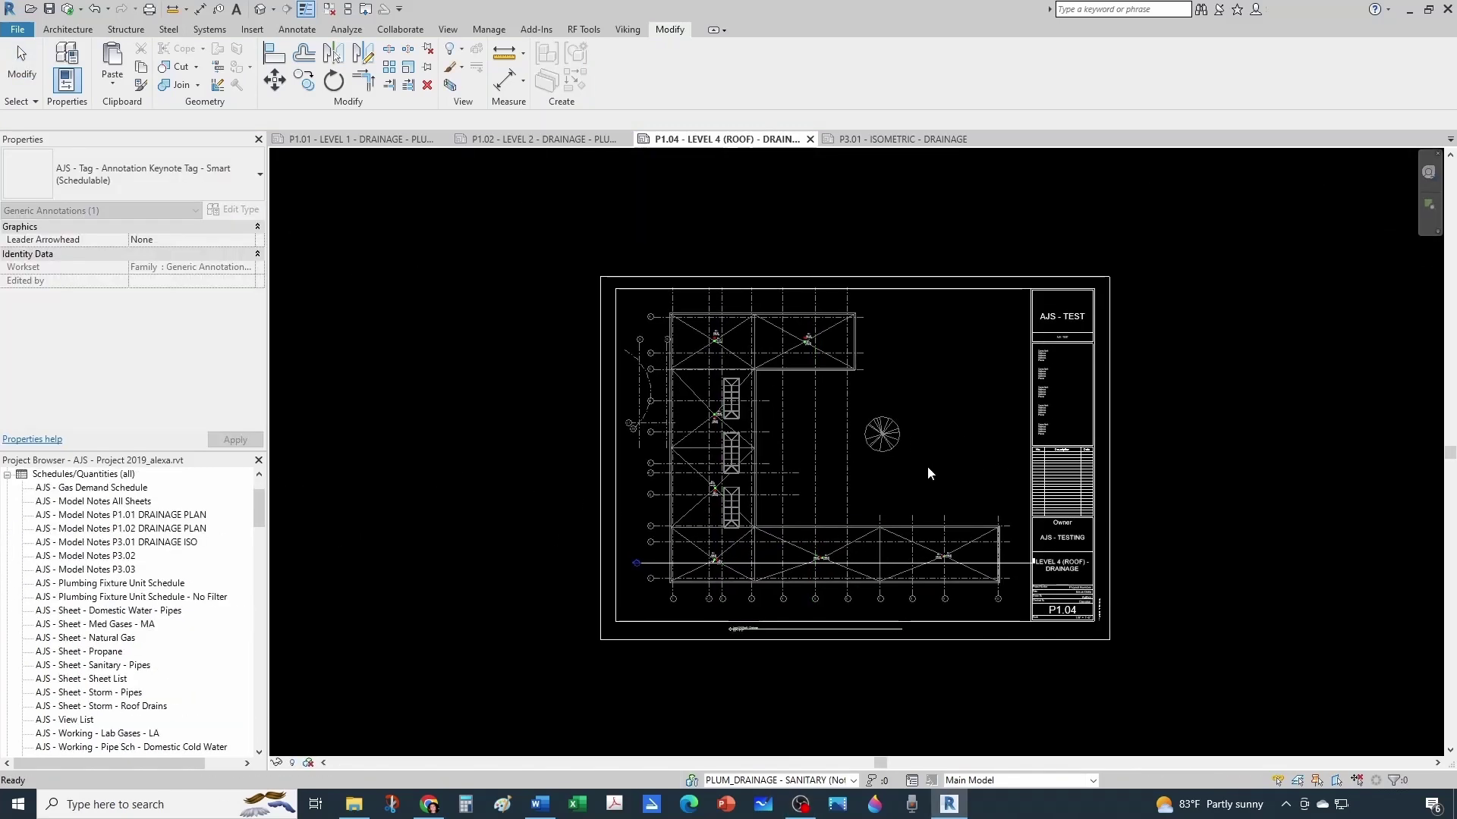
scroll(927, 466, "up", 2)
left_click(1056, 502)
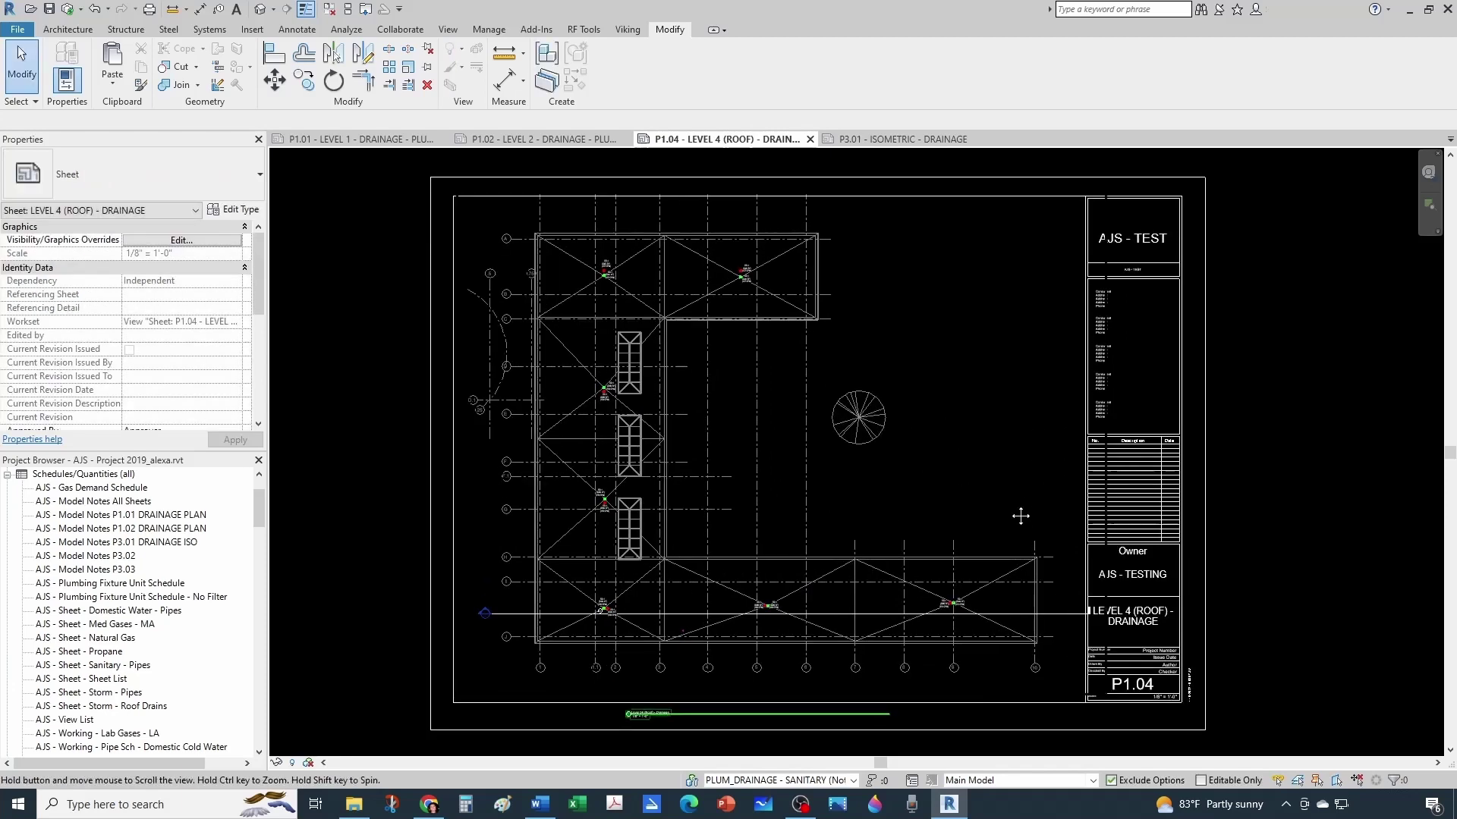
middle_click_drag(1021, 516, 1084, 517)
- Duplicate the AJS - Model Notes P1.02 DRAINAGE PLAN schedule
left_click(156, 529)
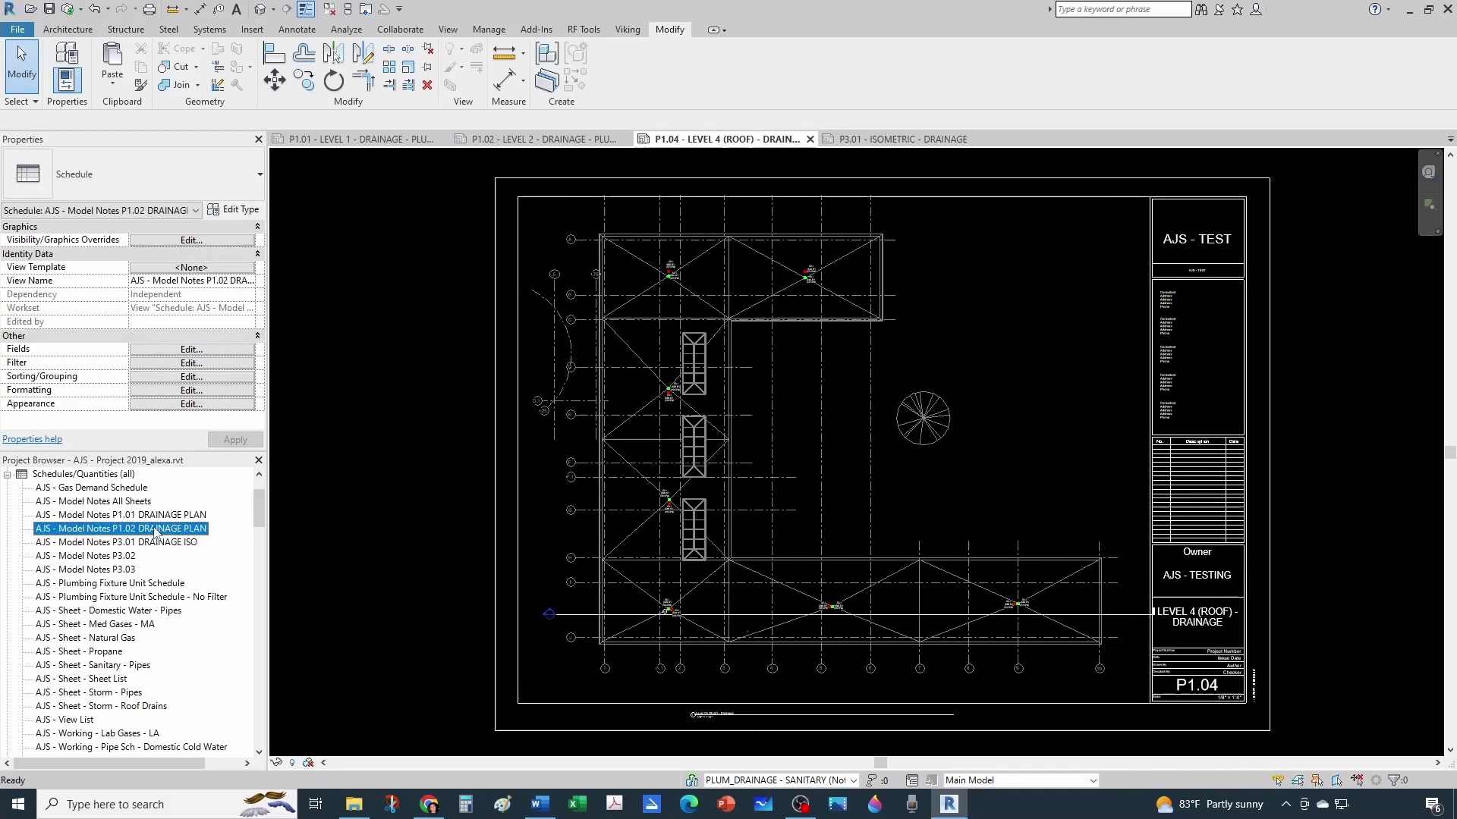
right_click(154, 531)
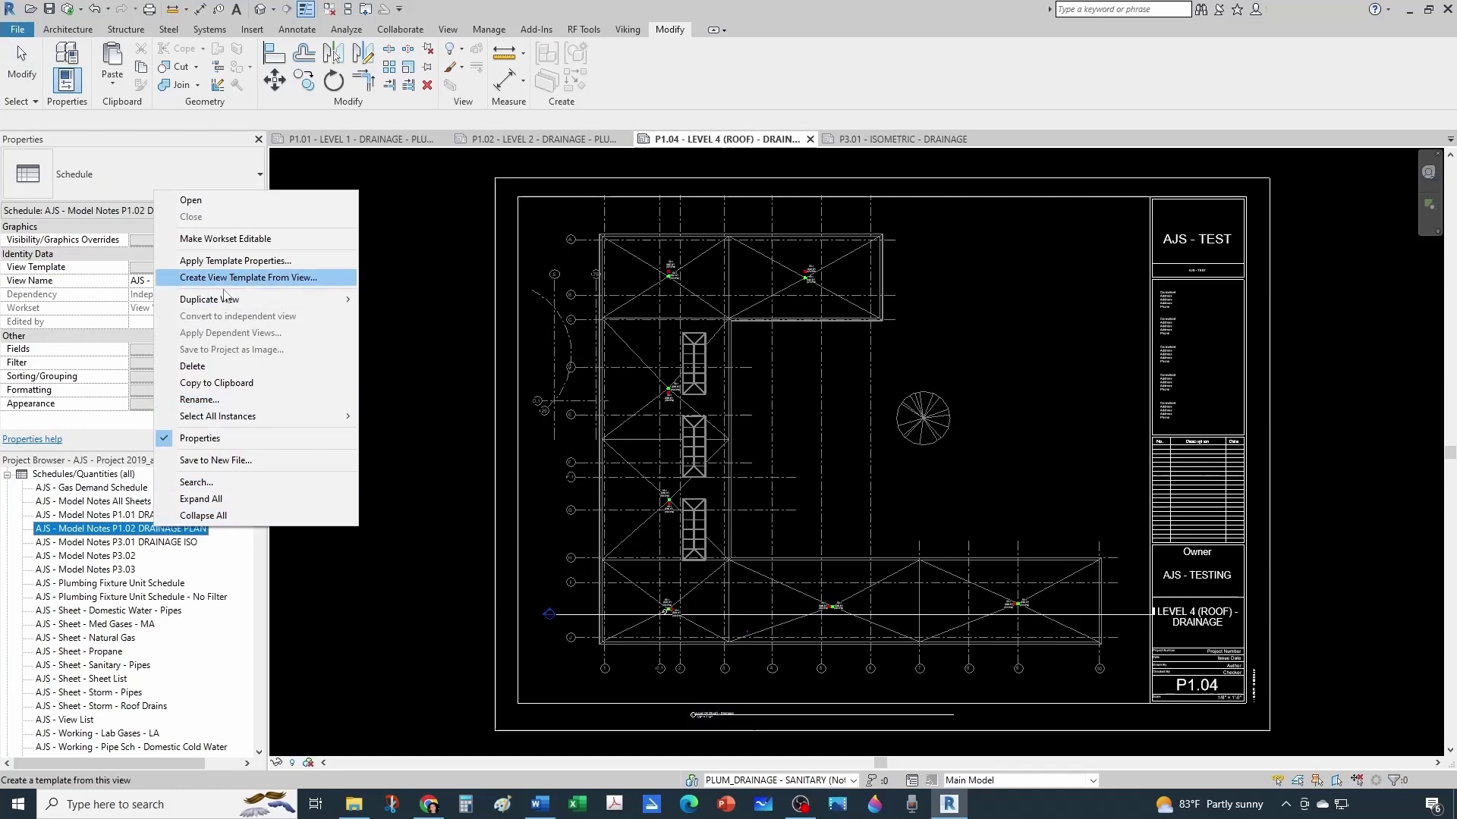
mouse_move(303, 300)
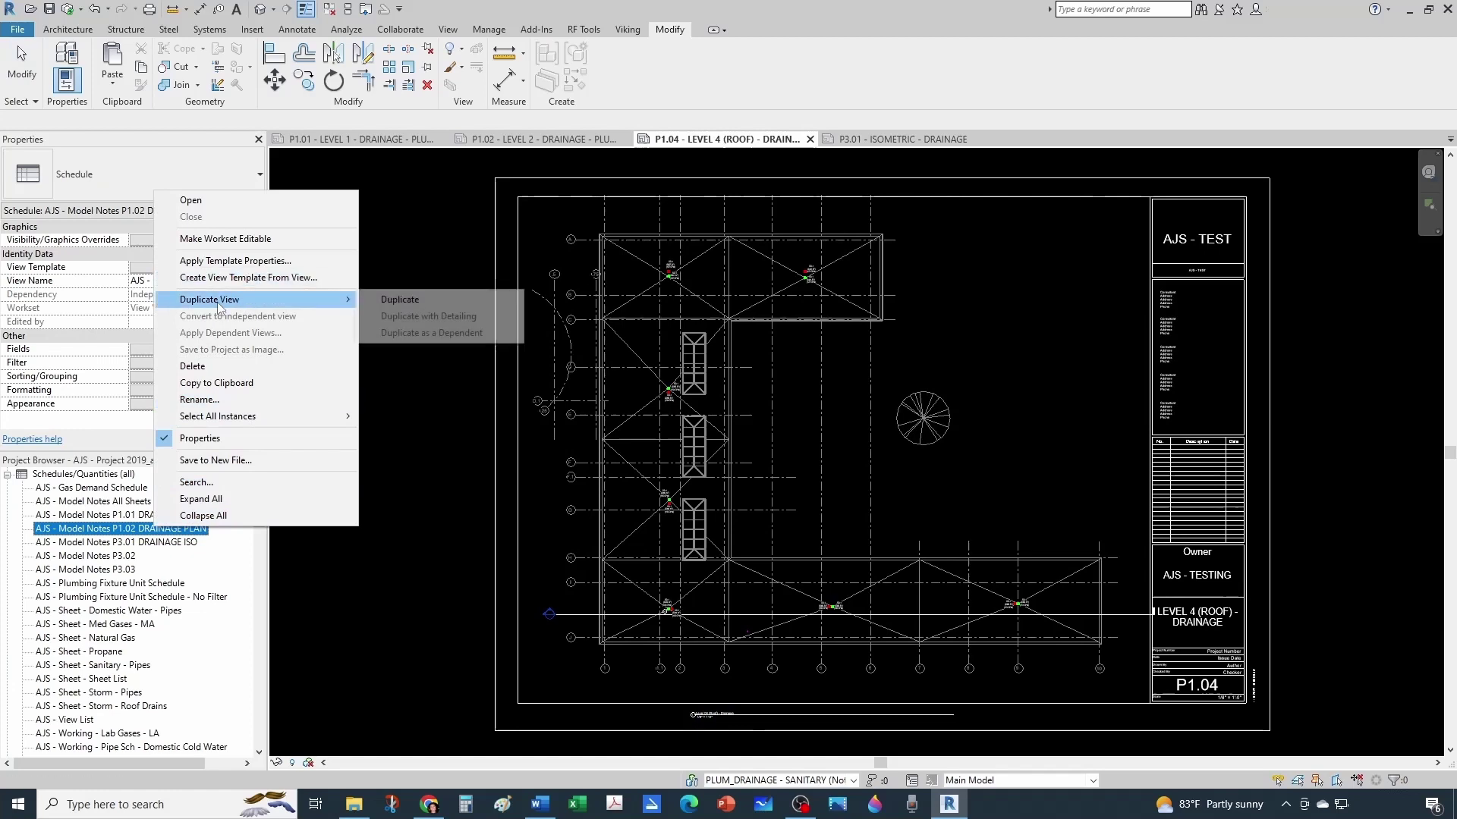
left_click(394, 299)
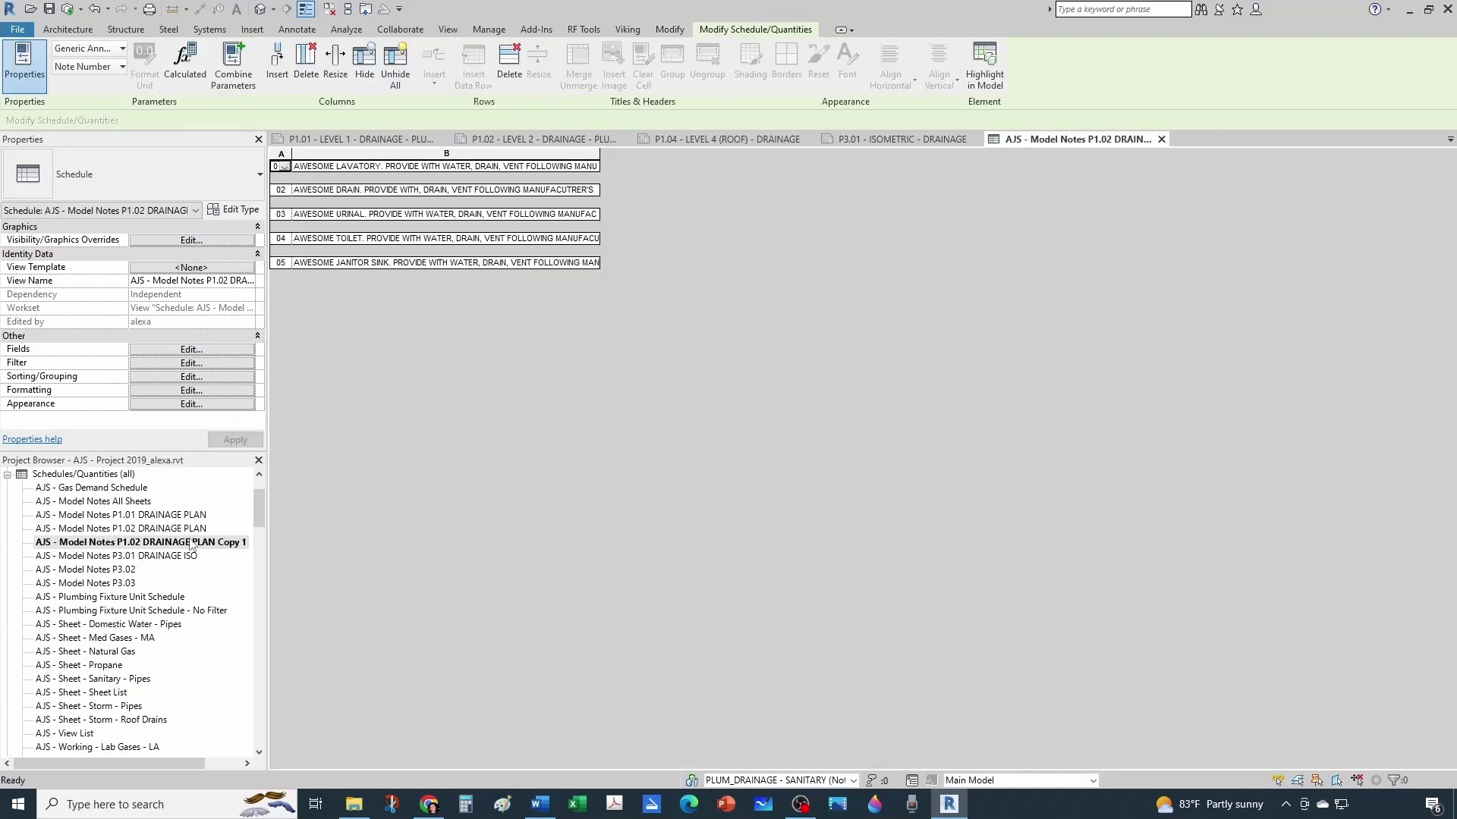
- Rename the duplicated schedule as AJS - Model Notes P1.04 DRAINAGE PLAN
right_click(191, 545)
left_click(257, 411)
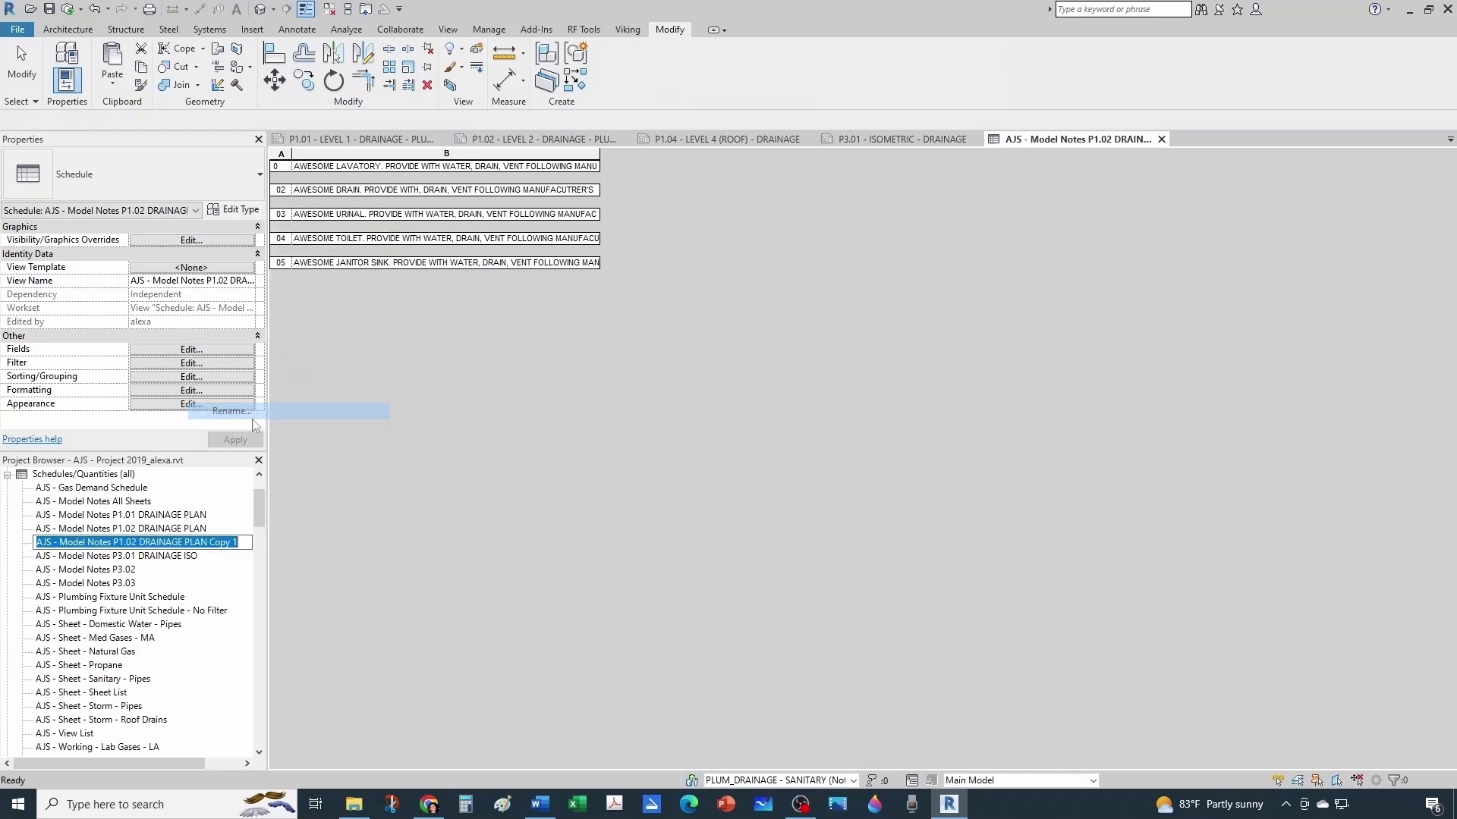
left_click(132, 542)
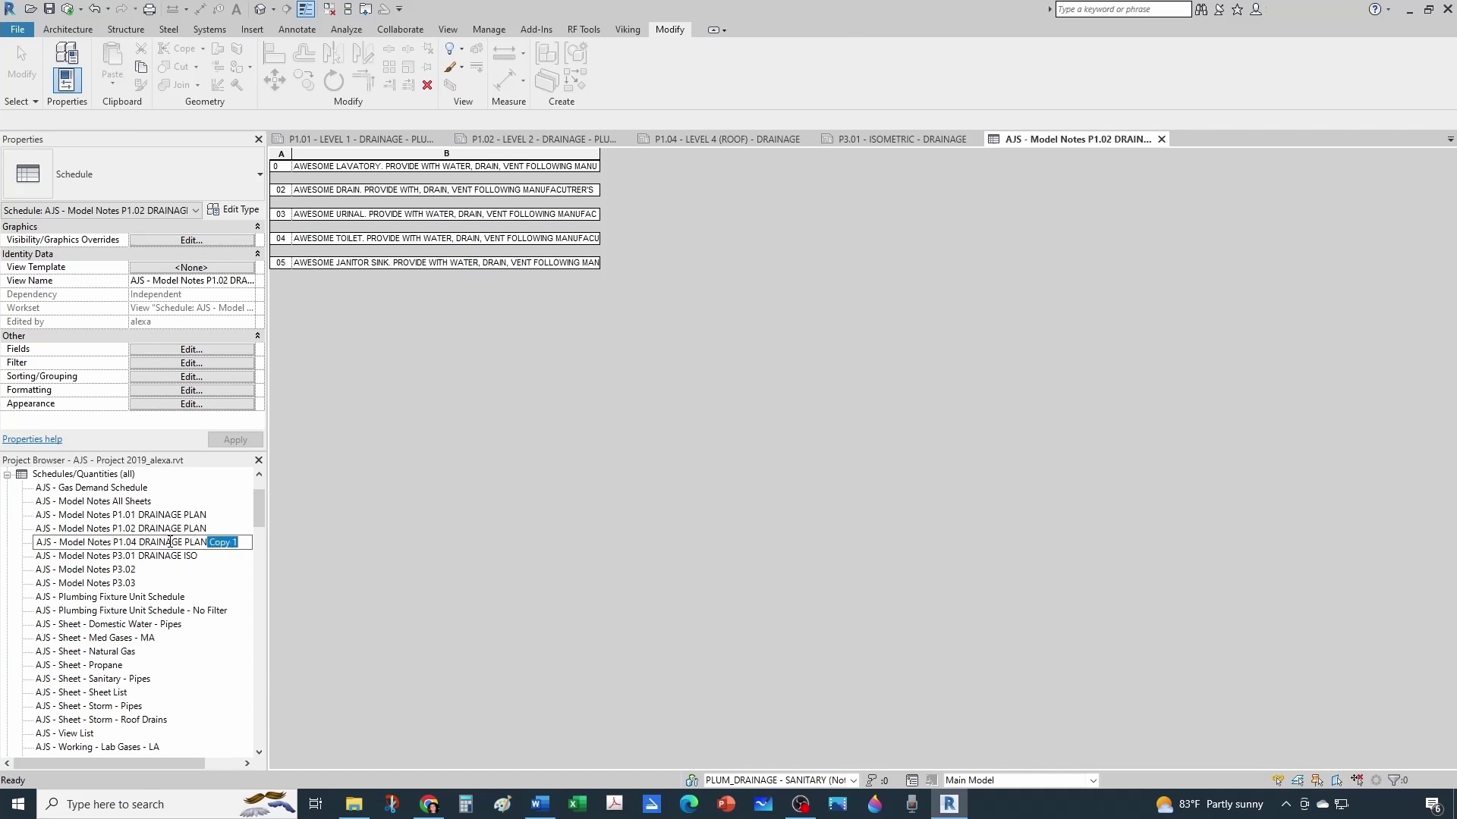
double_click(170, 542)
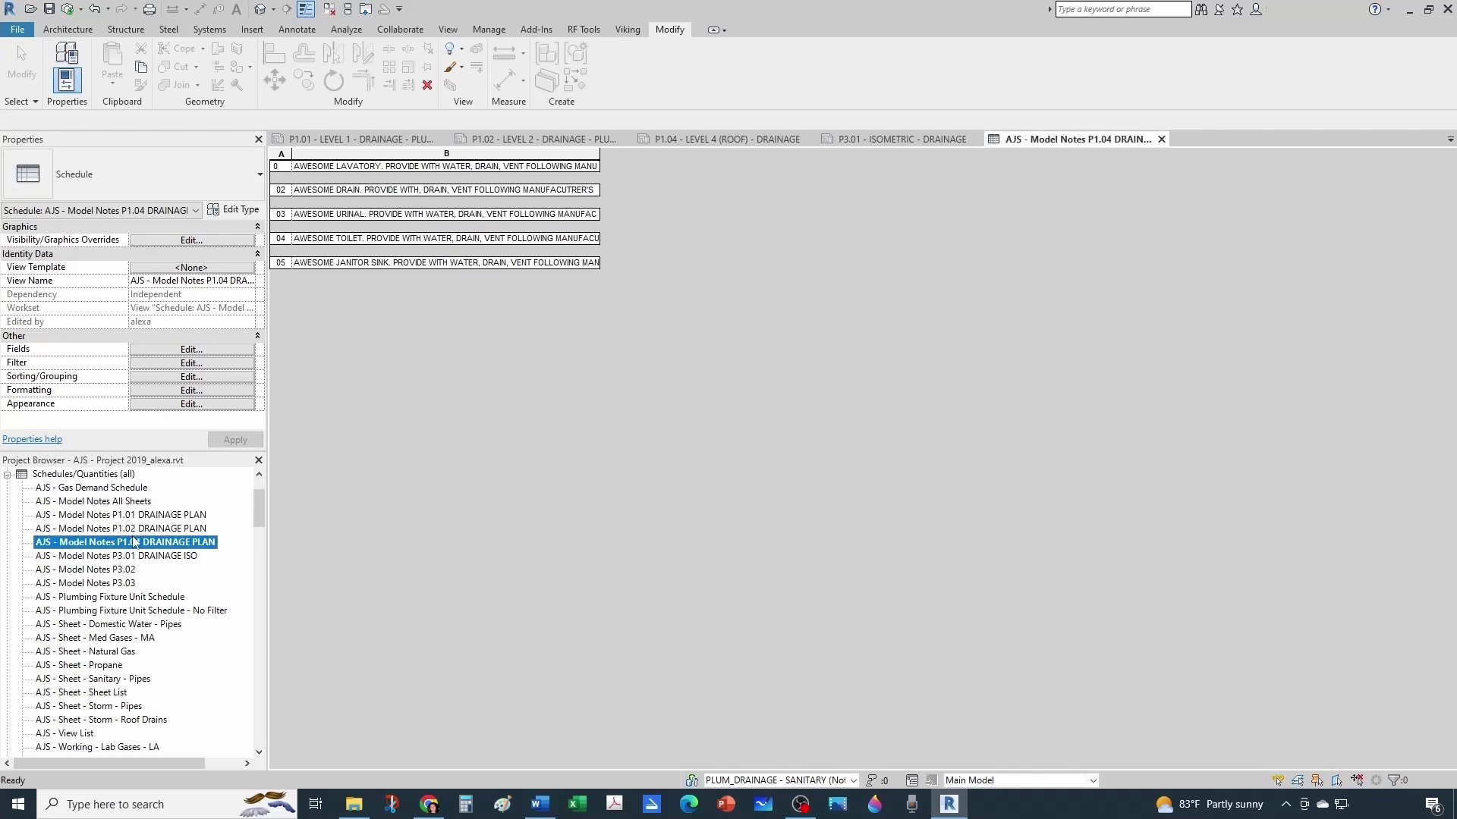
- Filter the P1.04 model notes schedule by Note Sheet Number equals P1.04
left_click(153, 363)
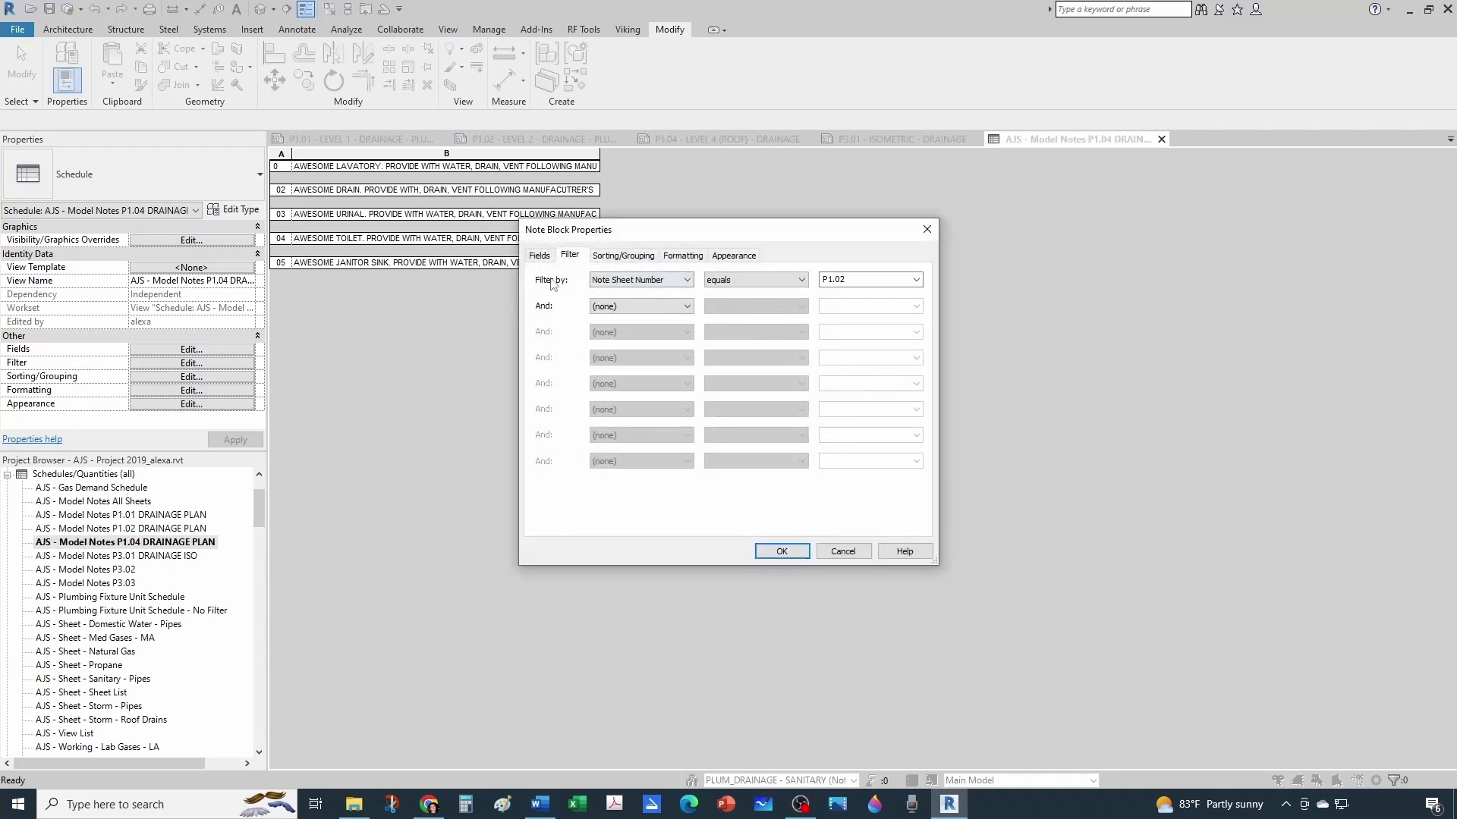
left_click(915, 280)
left_click(864, 281)
left_click(781, 550)
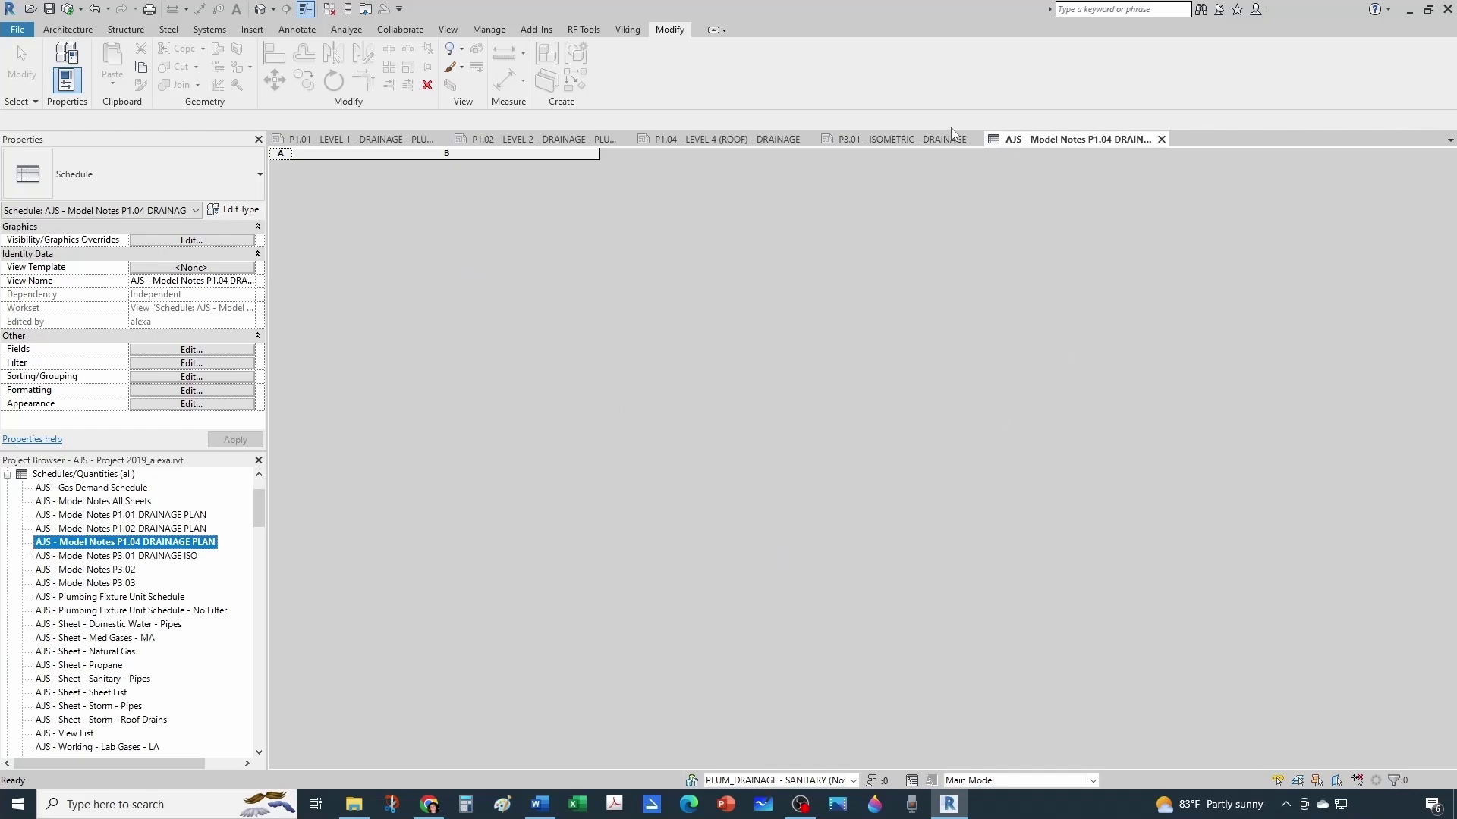
- Place the AJS - Model Notes P1.04 DRAINAGE PLAN schedule on sheet P1.04 in the empty area beside the title block
left_click(702, 143)
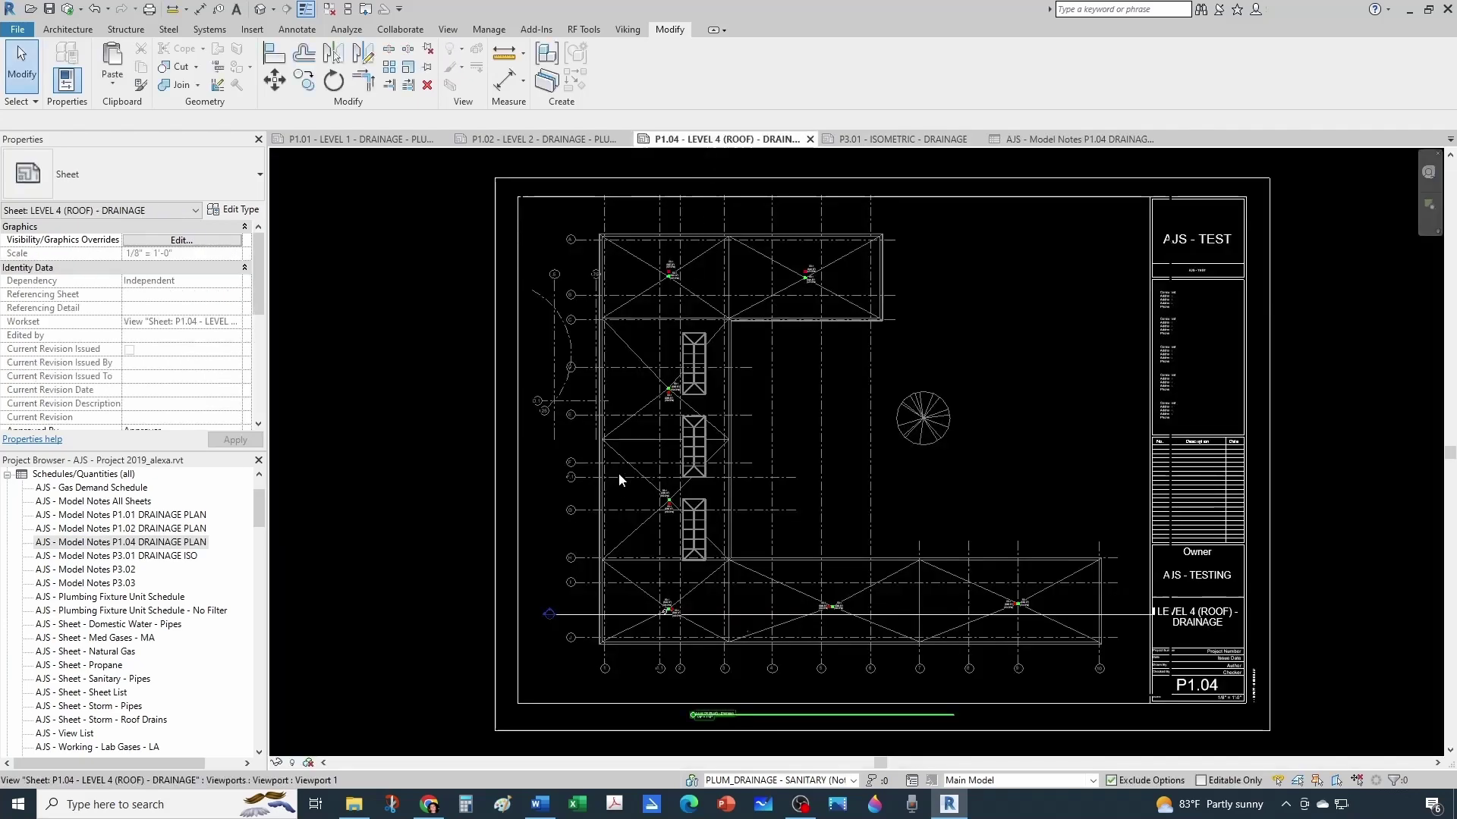
left_click(137, 543)
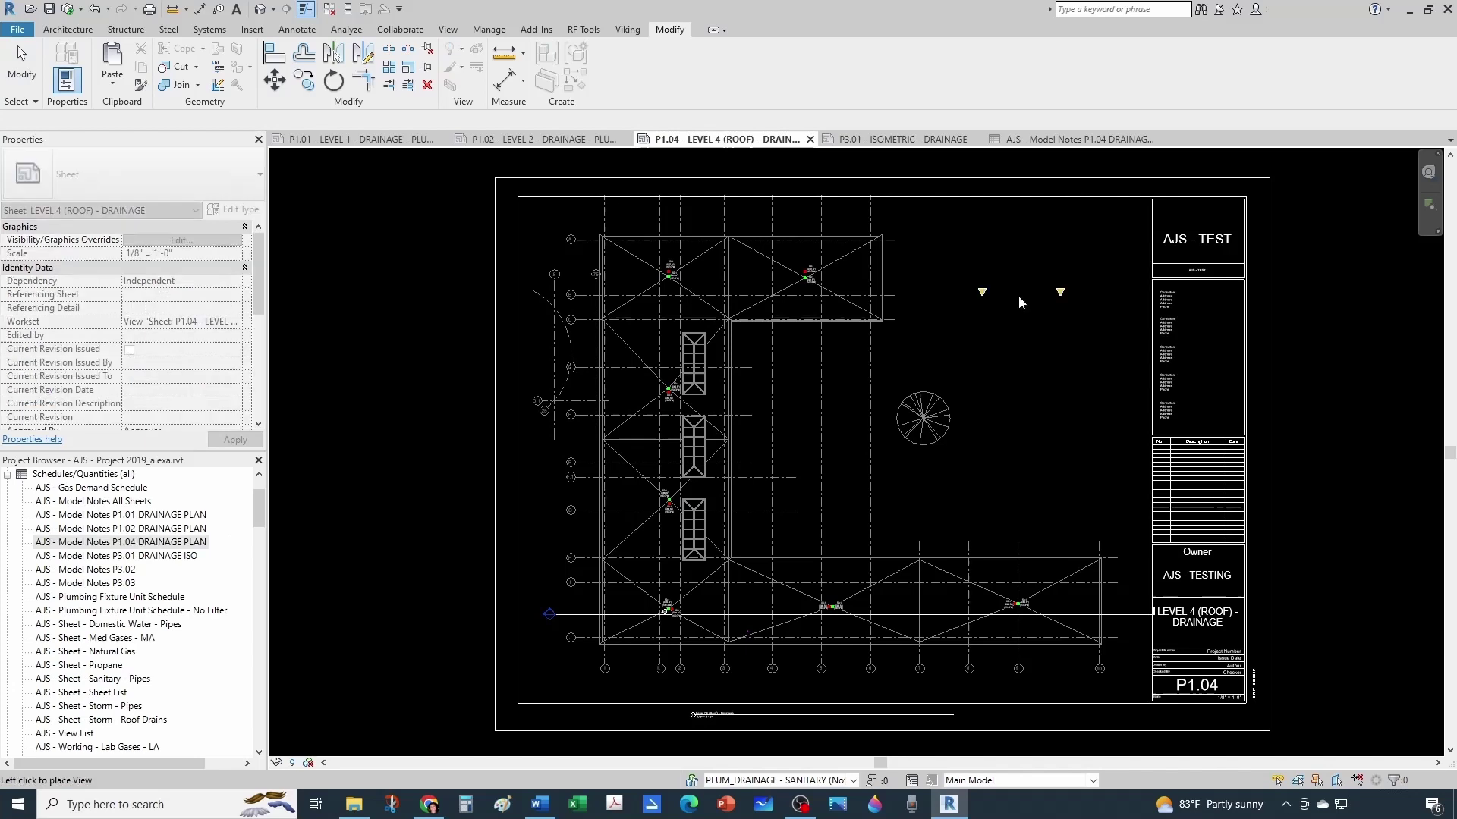
scroll(1018, 296, "up", 2)
left_click(1034, 289)
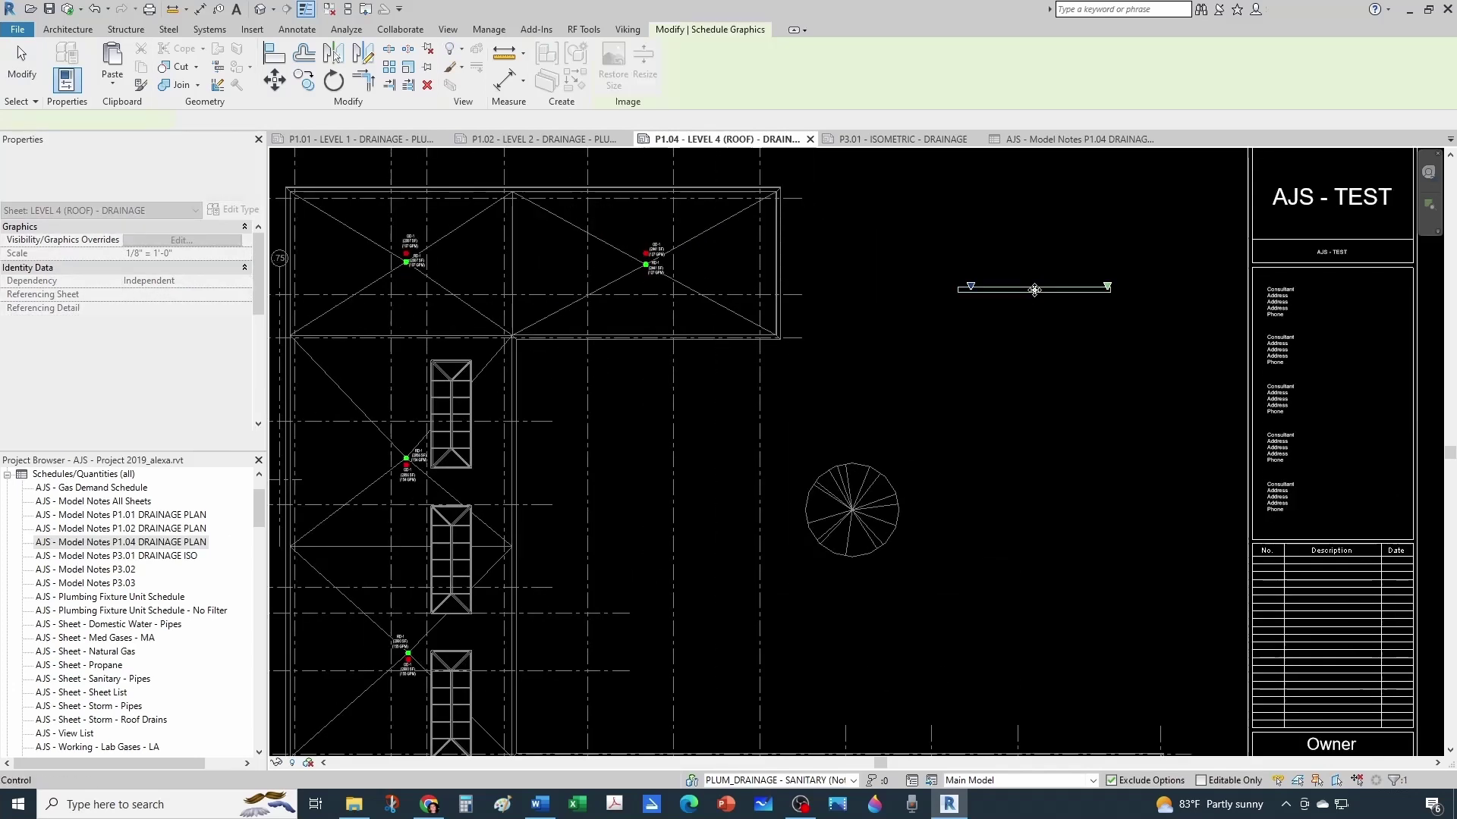
left_click(1032, 348)
scroll(1027, 343, "down", 2)
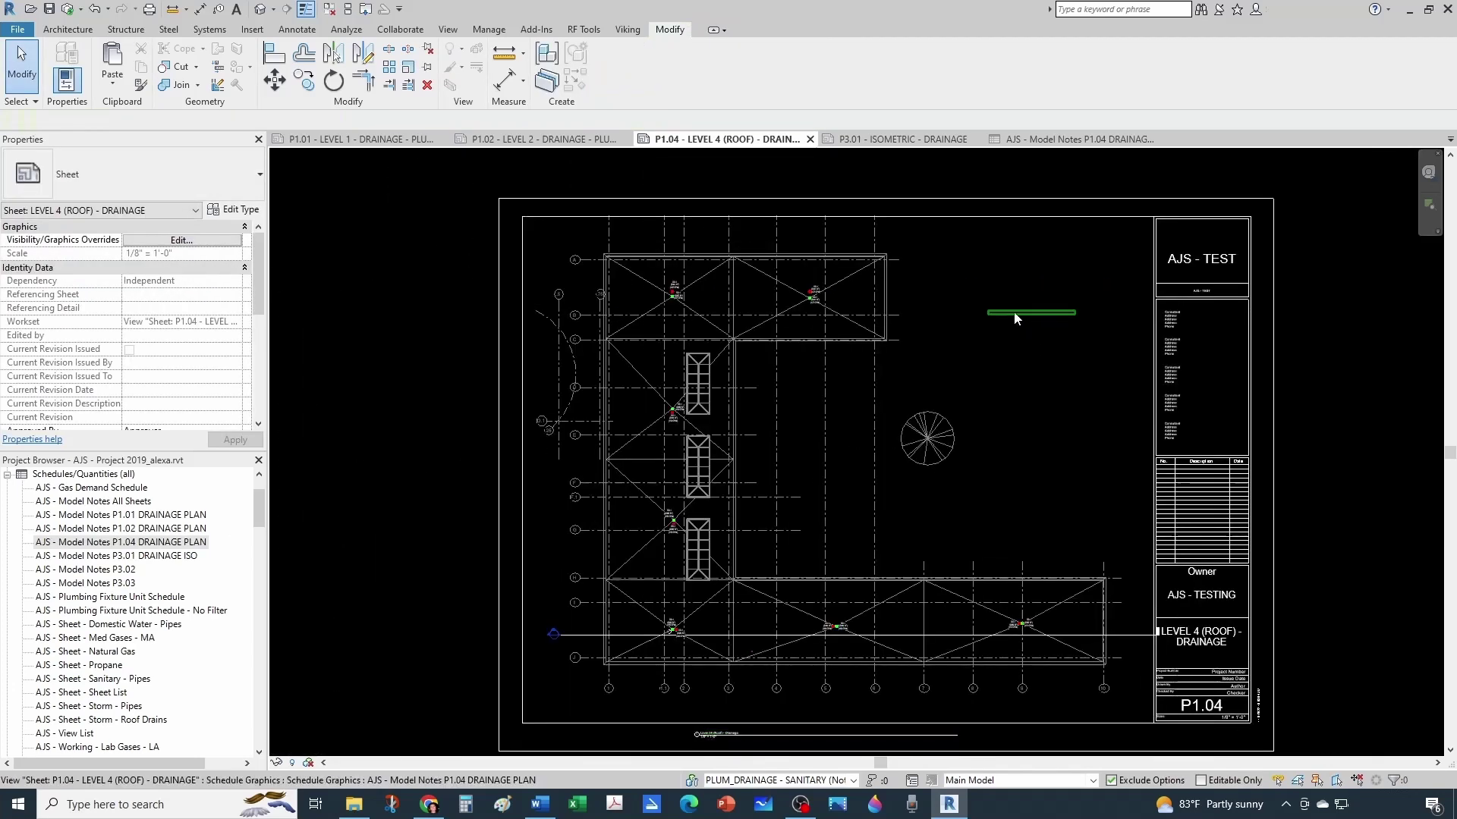
- Activate the roof plan, set the RD-1 keynote tag's Note Sheet Number to P1.04, and check the notes schedule on the sheet
scroll(651, 663, "up", 4)
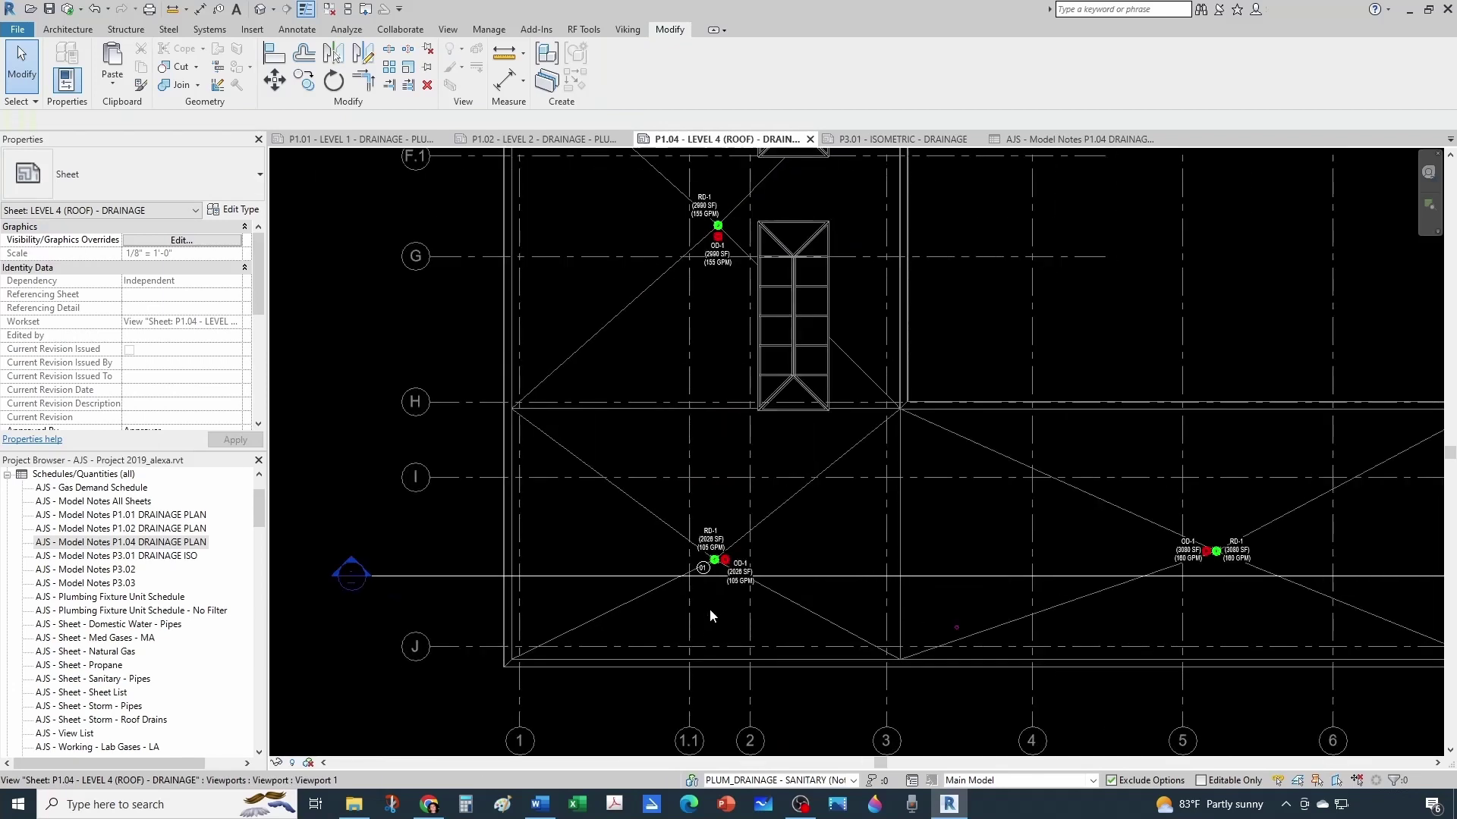
double_click(708, 609)
scroll(705, 580, "up", 3)
left_click(702, 561)
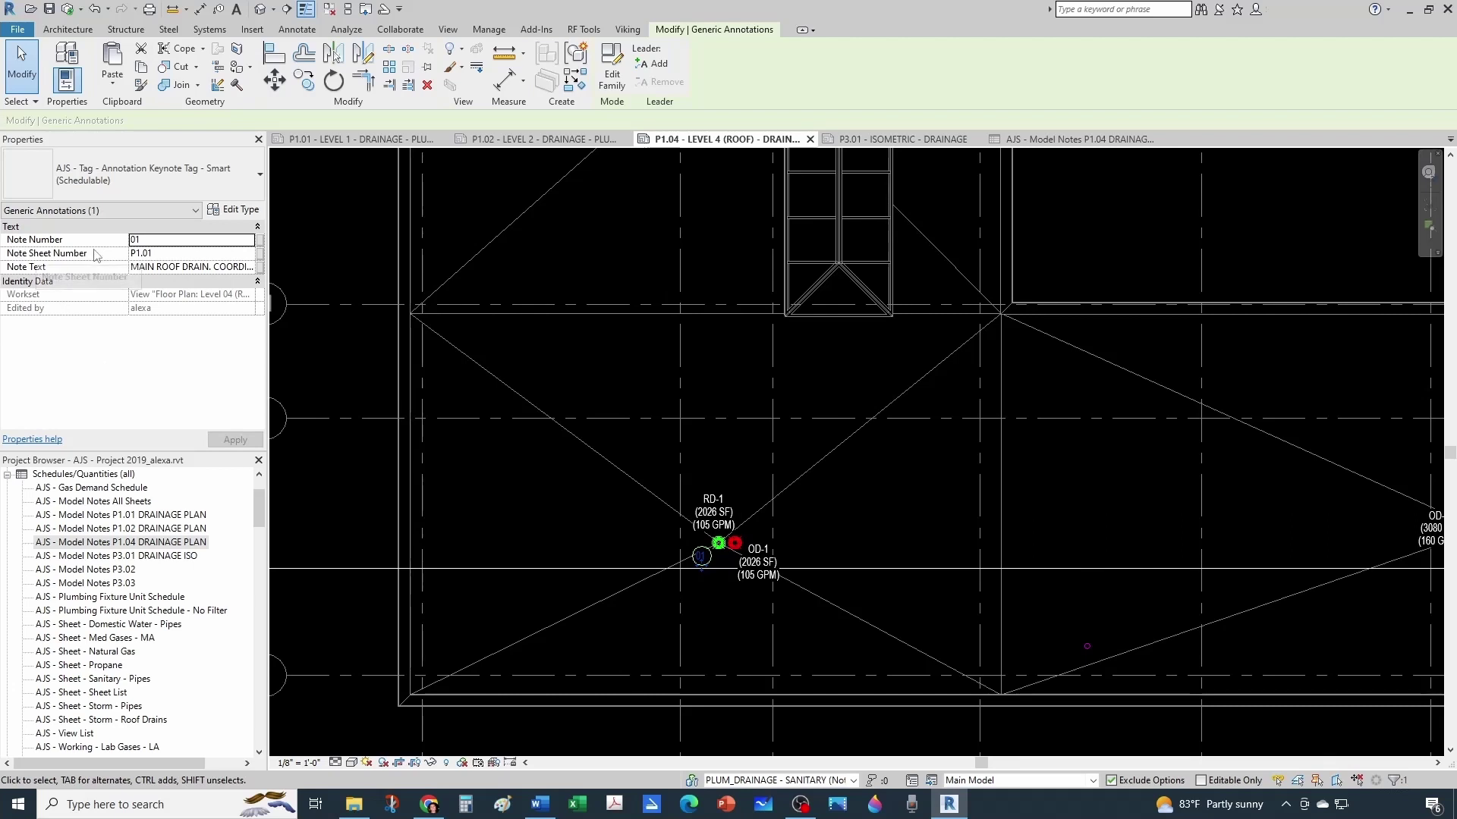
left_click(166, 255)
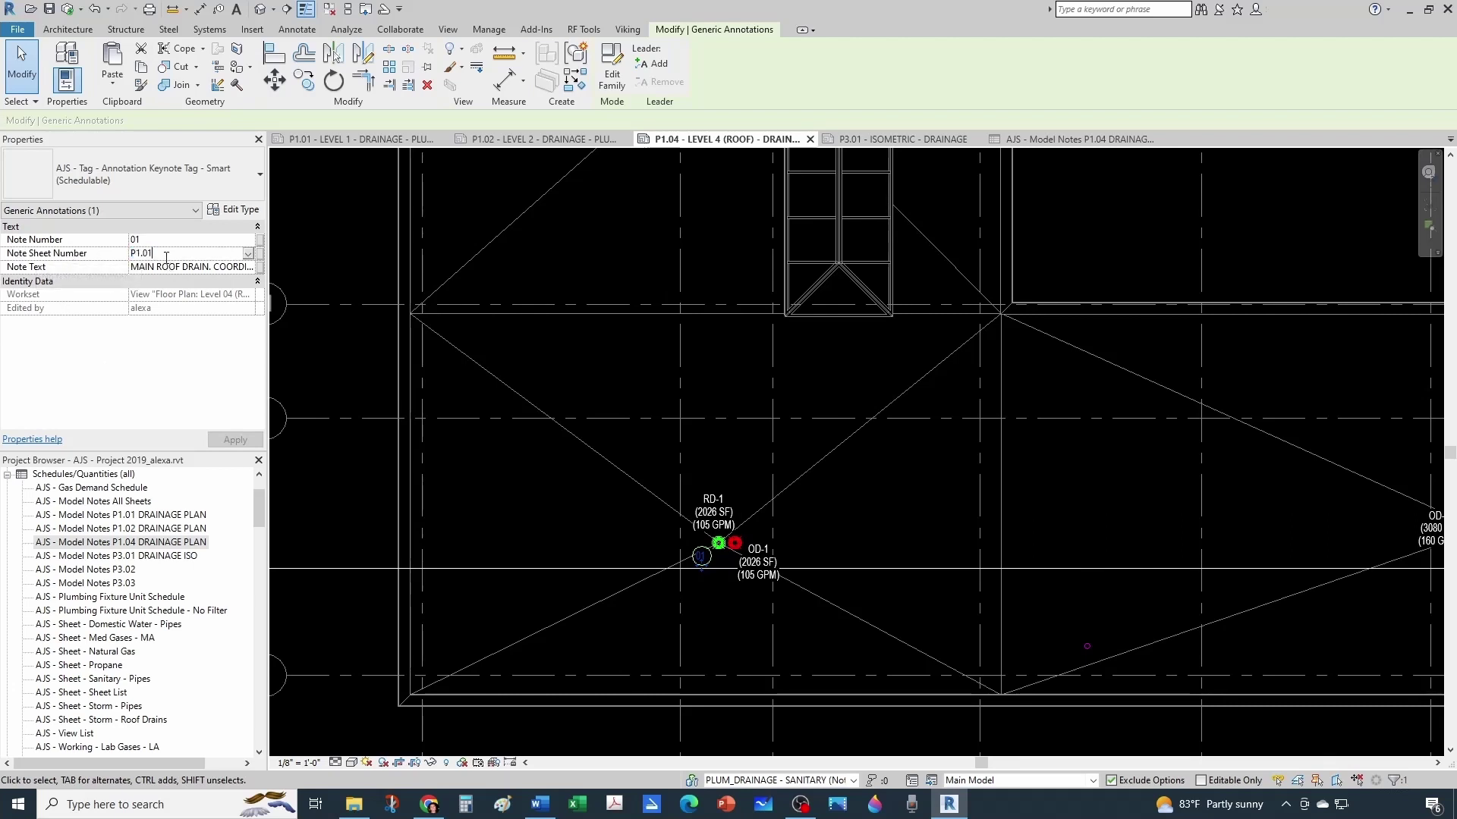
key("BackSpace")
type("4")
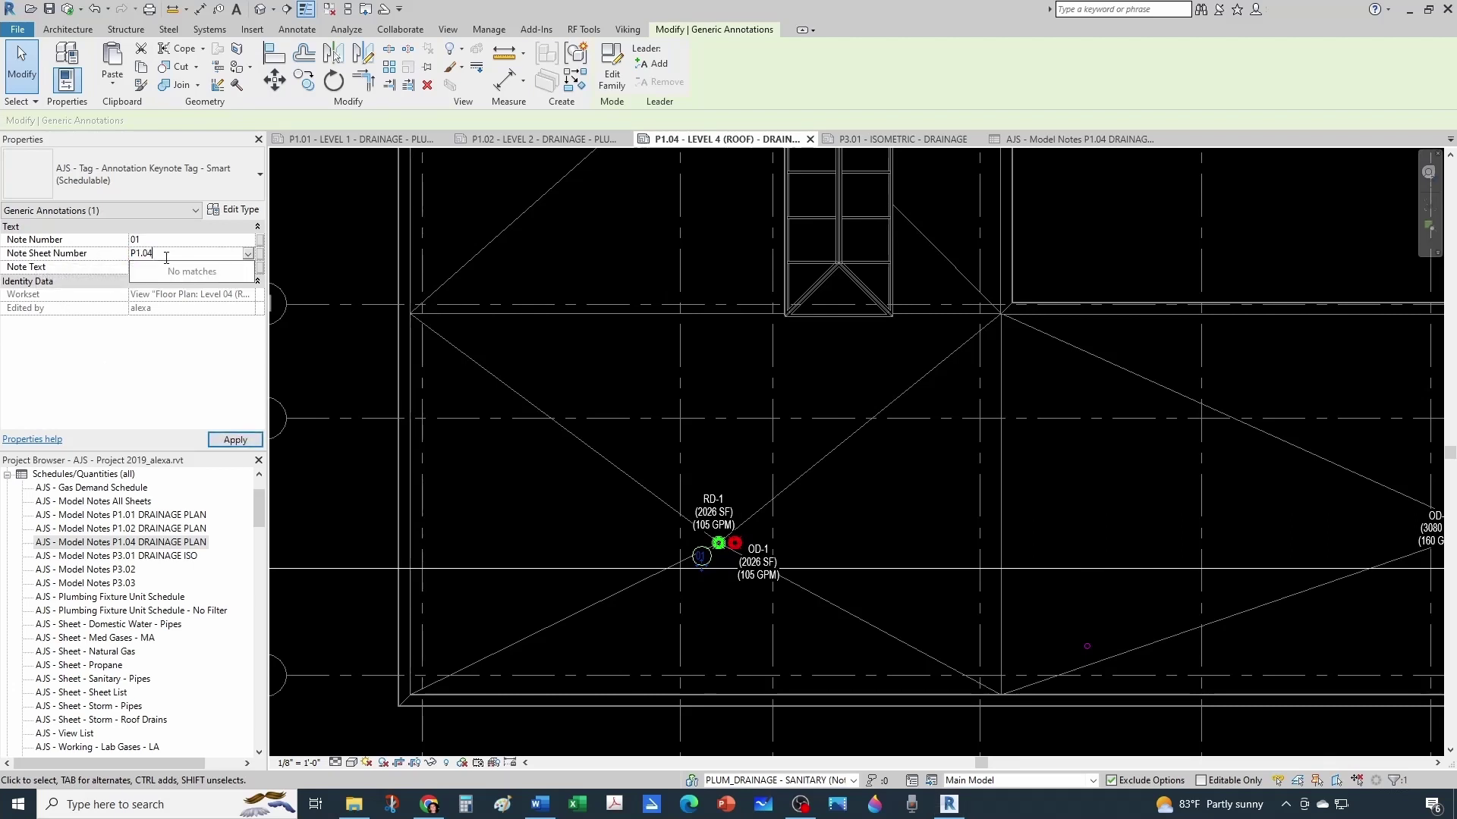
left_click(715, 462)
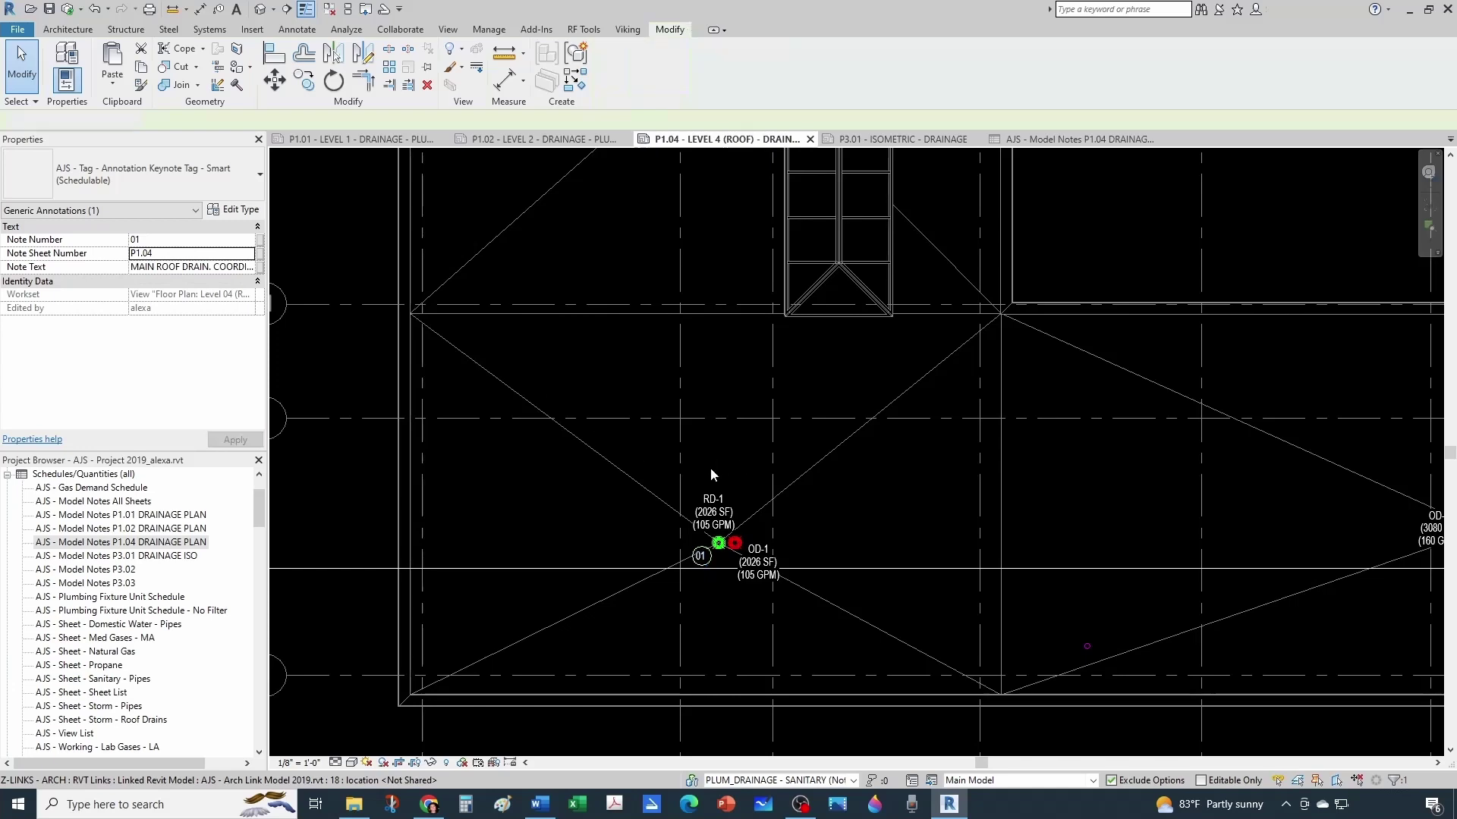
scroll(667, 478, "down", 6)
scroll(878, 276, "up", 6)
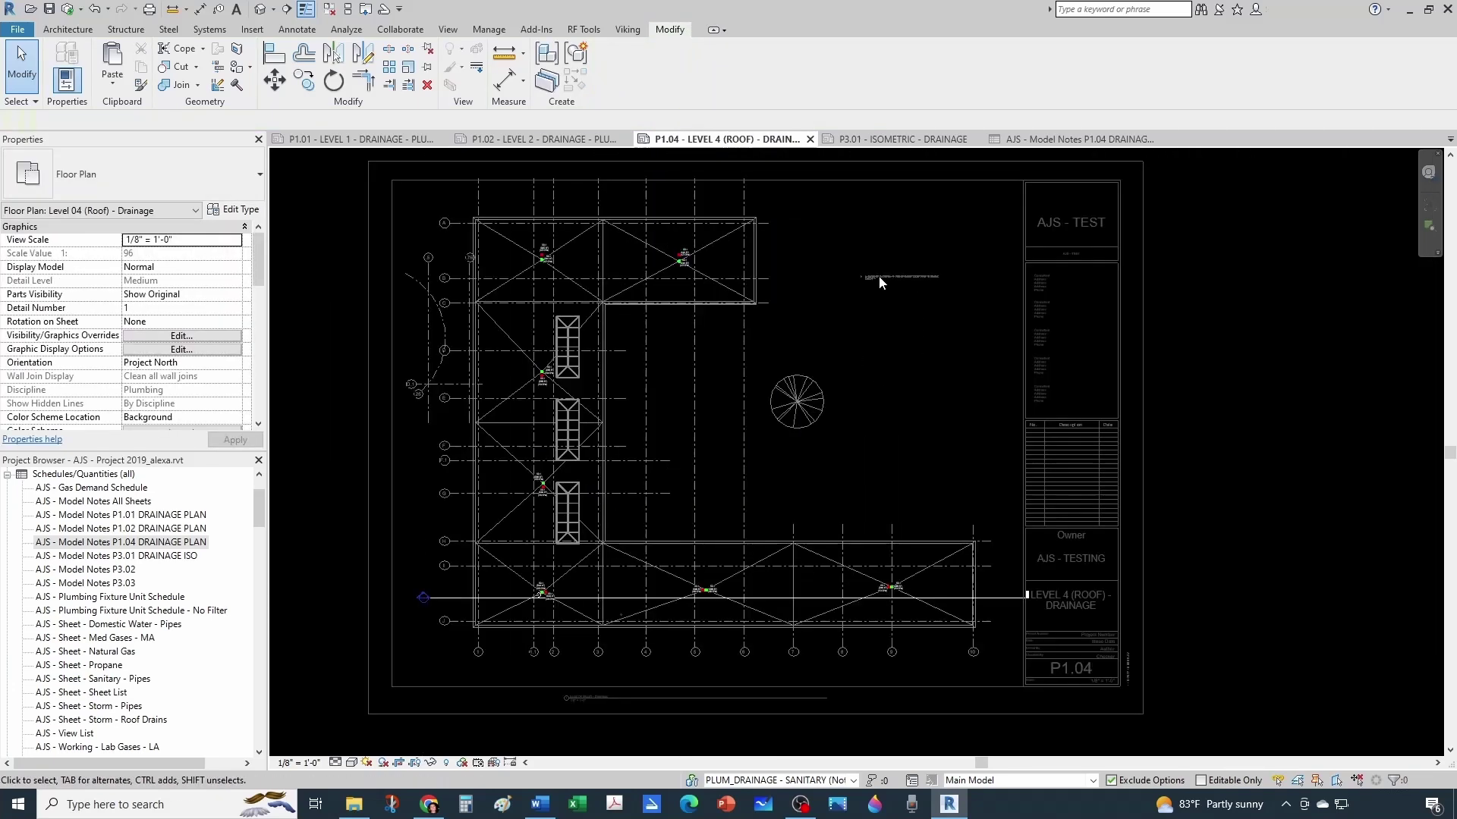
scroll(868, 277, "up", 3)
scroll(1057, 305, "down", 8)
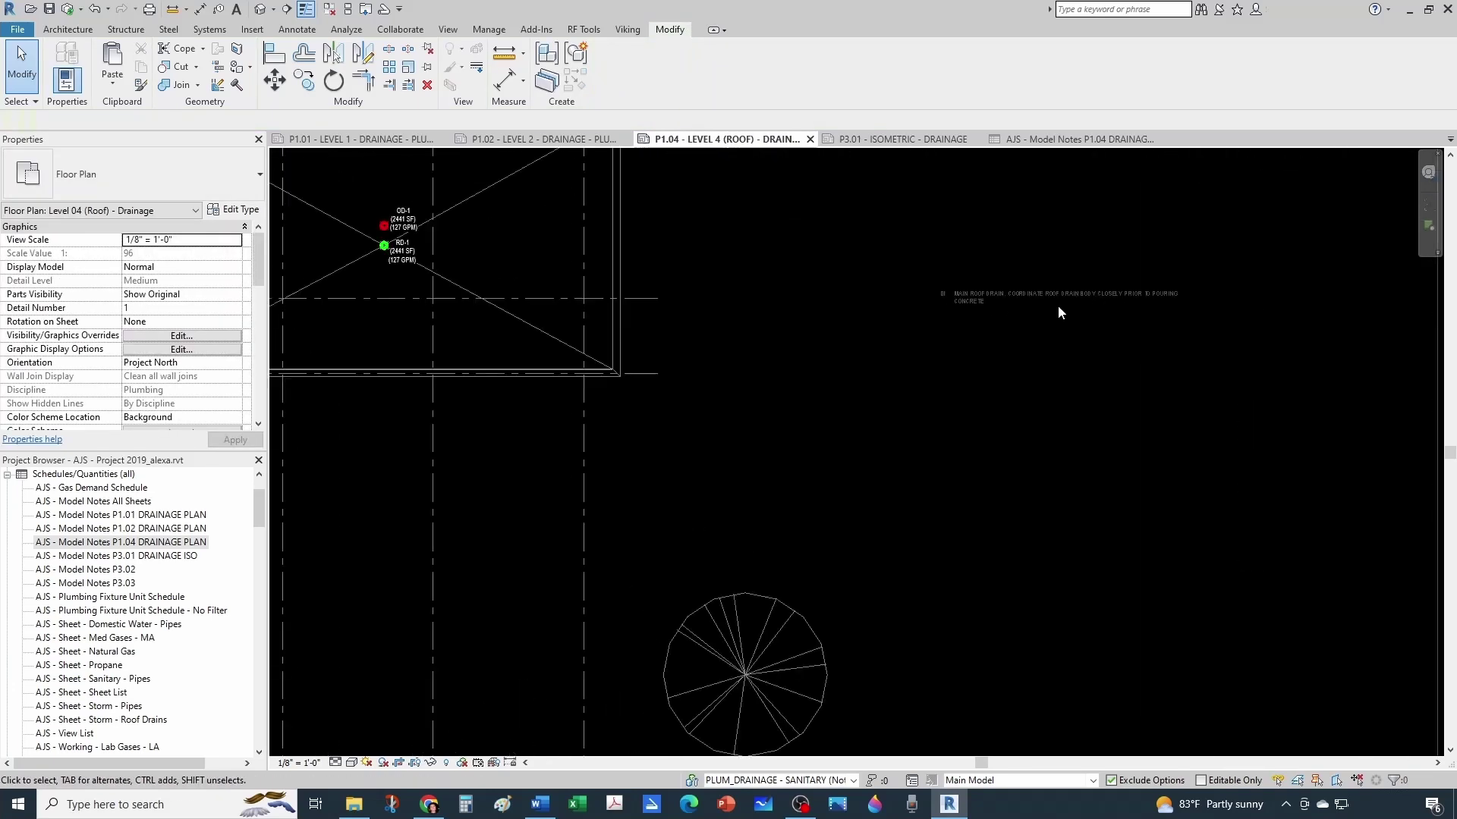
- Copy the 01 keynote tag of the 2026 SF roof drain to beside the neighbouring OD-1 overflow drain
scroll(759, 591, "up", 3)
scroll(740, 569, "up", 6)
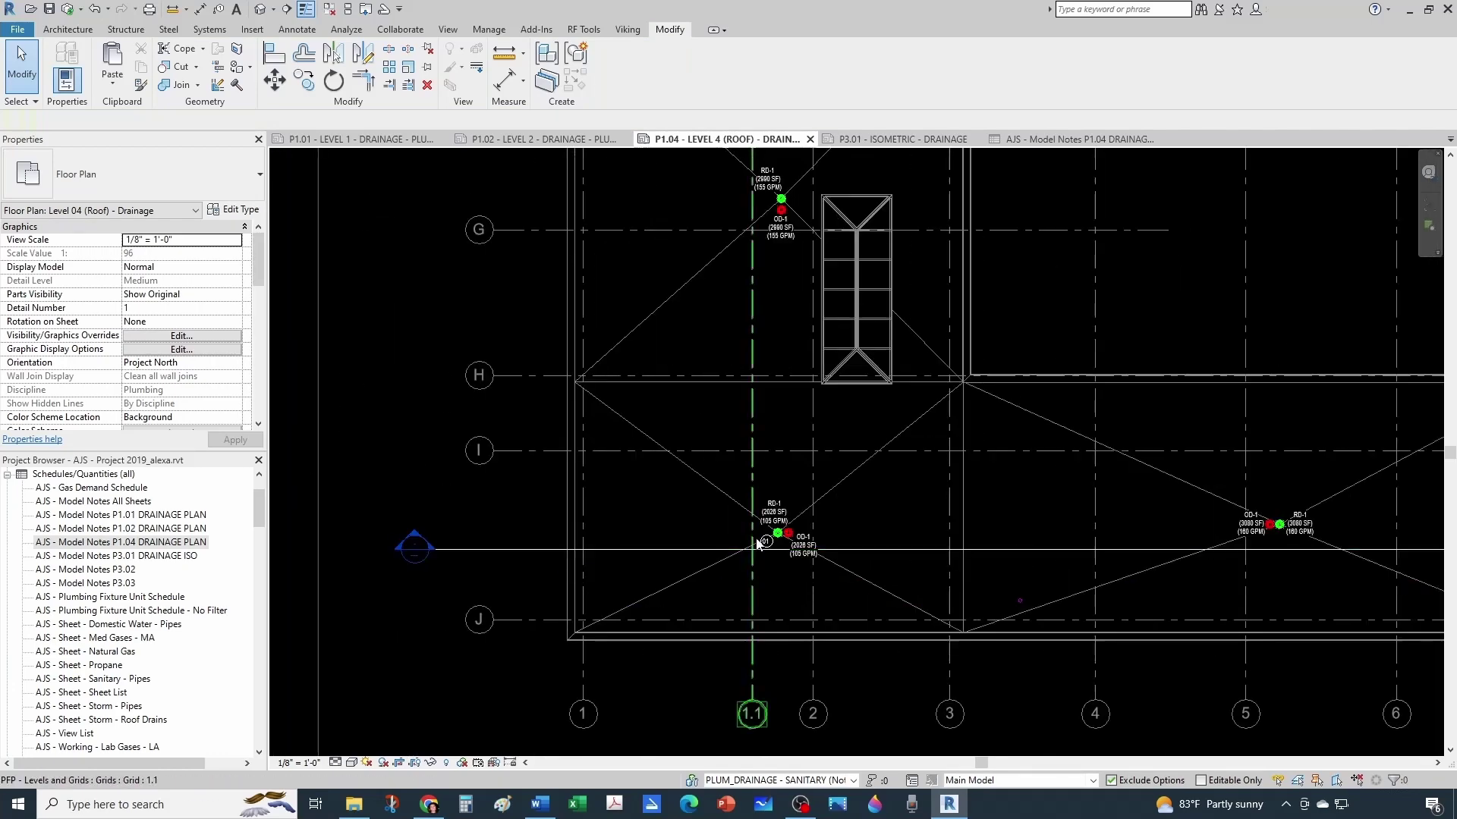
left_click(789, 565)
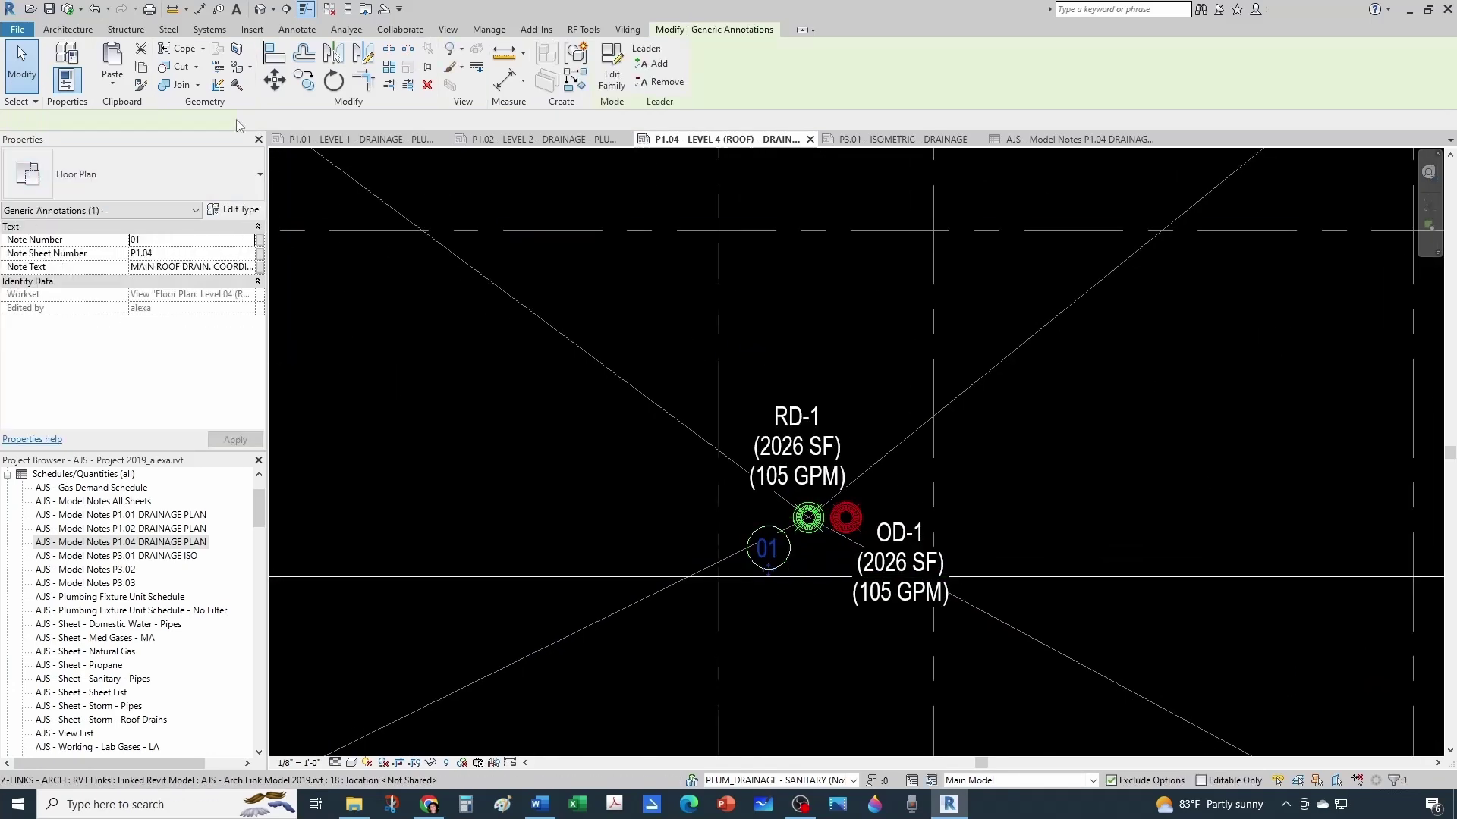
key("c")
key("o")
scroll(747, 540, "up", 1)
left_click(747, 540)
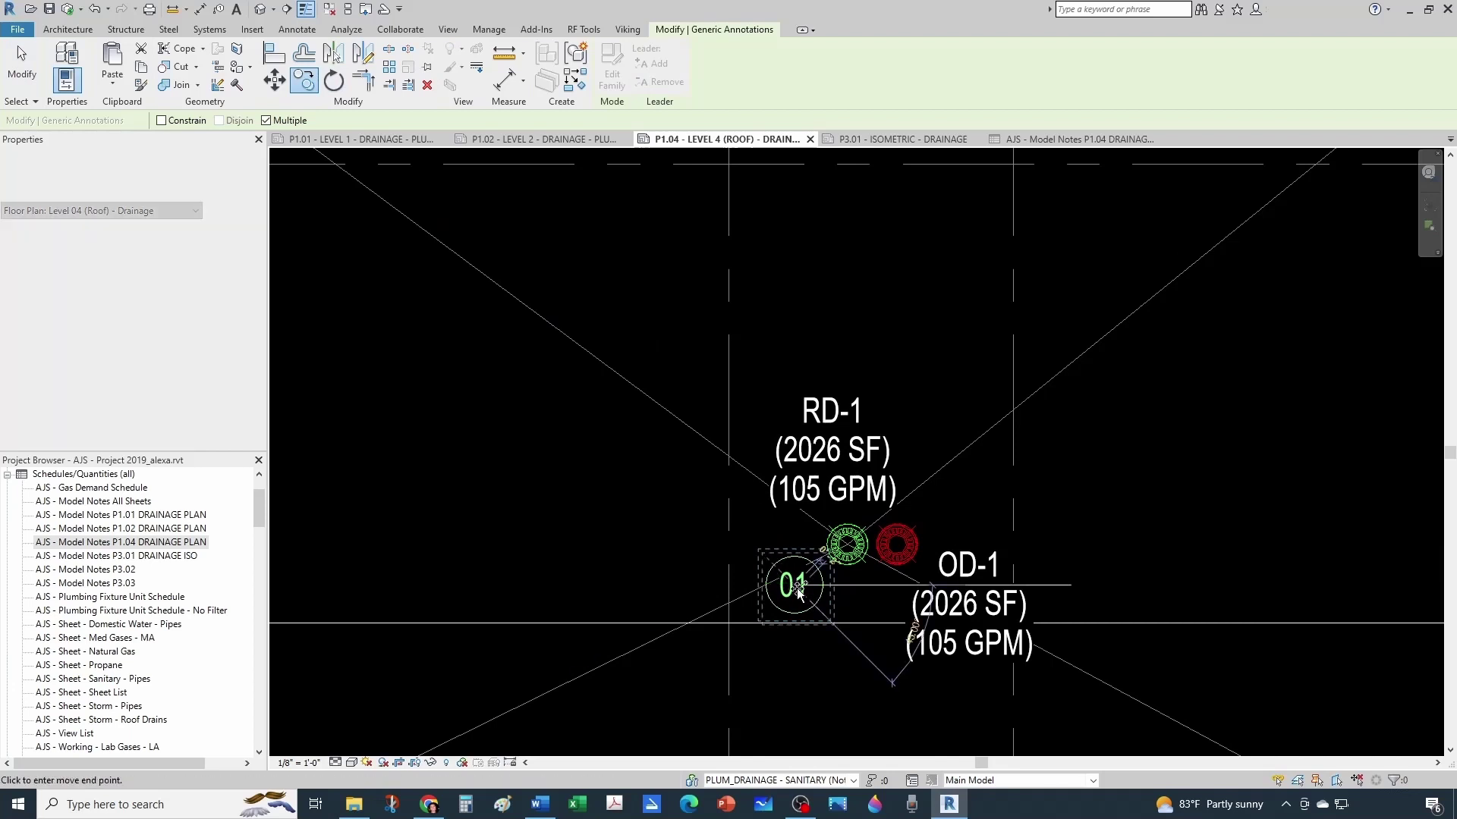
left_click(950, 544)
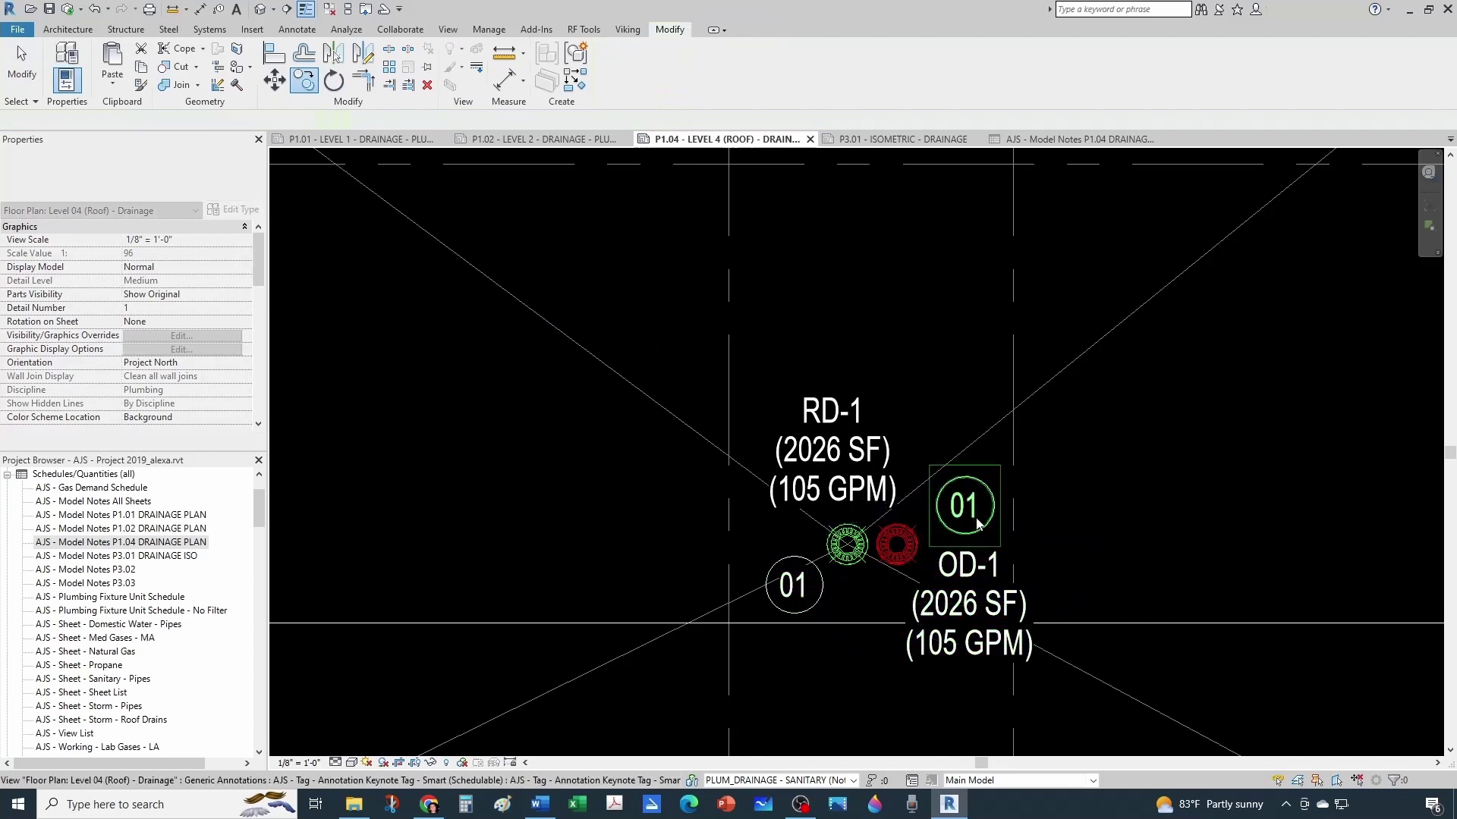
key("Escape")
- Set the Note Number of the copied keynote tag beside OD-1 to 02
left_click(964, 506)
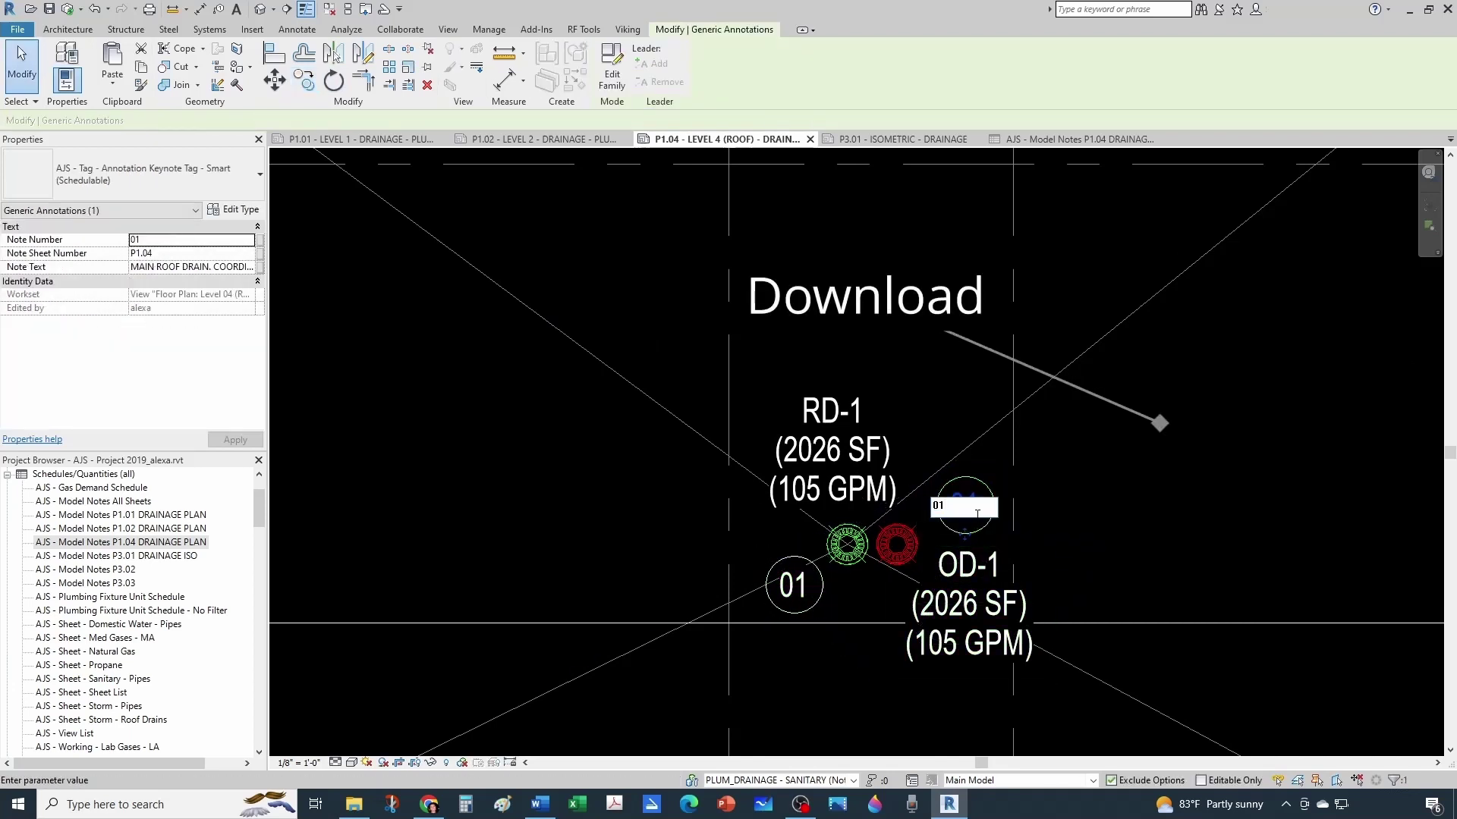
type("0")
left_click(1013, 559)
key("Escape")
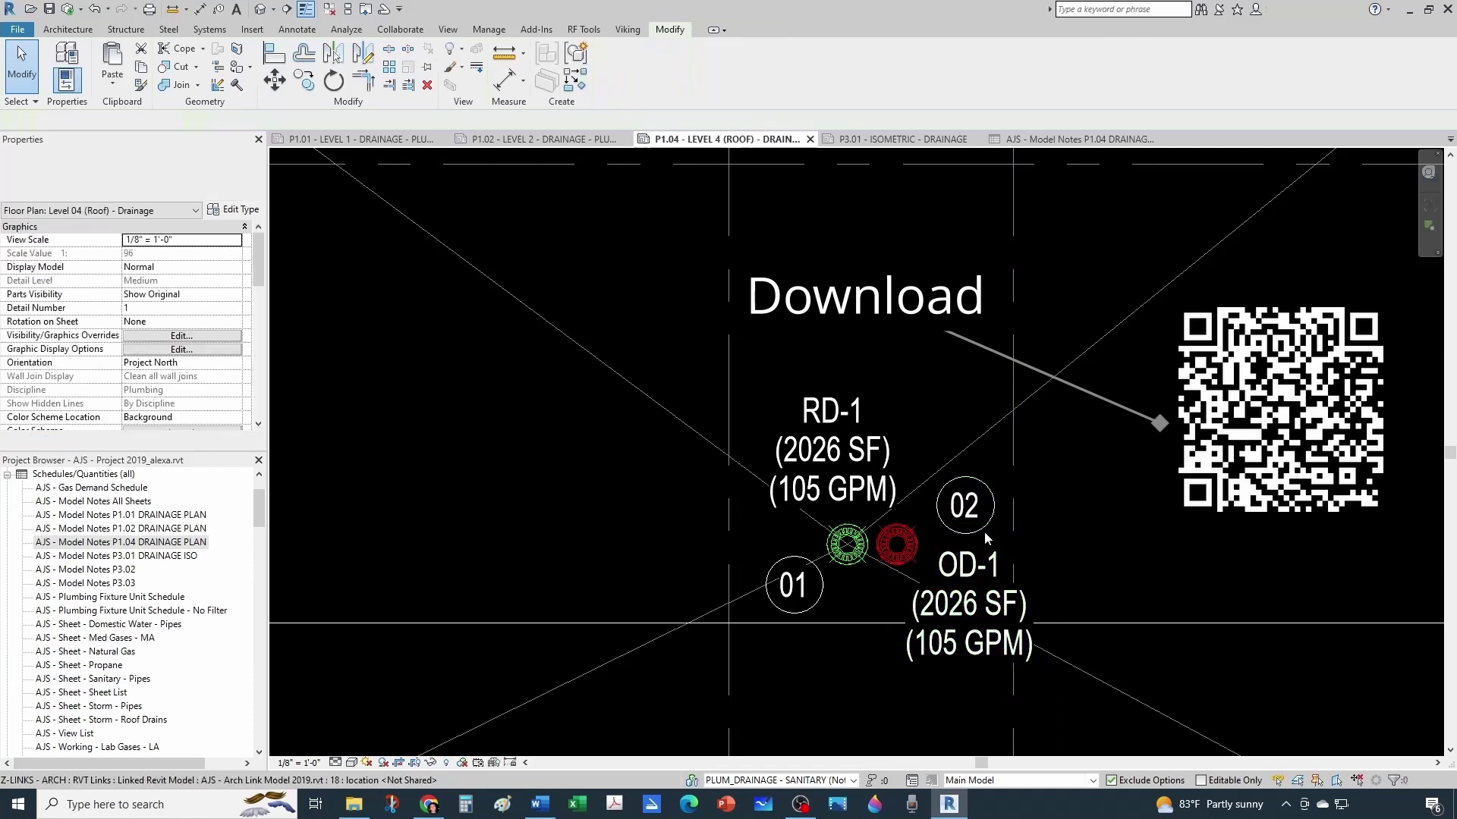
- Change the first word of keynote 02's Note Text to OVERFLOW, so it starts with OVERFLOW ROOF DRAIN
left_click(963, 506)
left_click(161, 271)
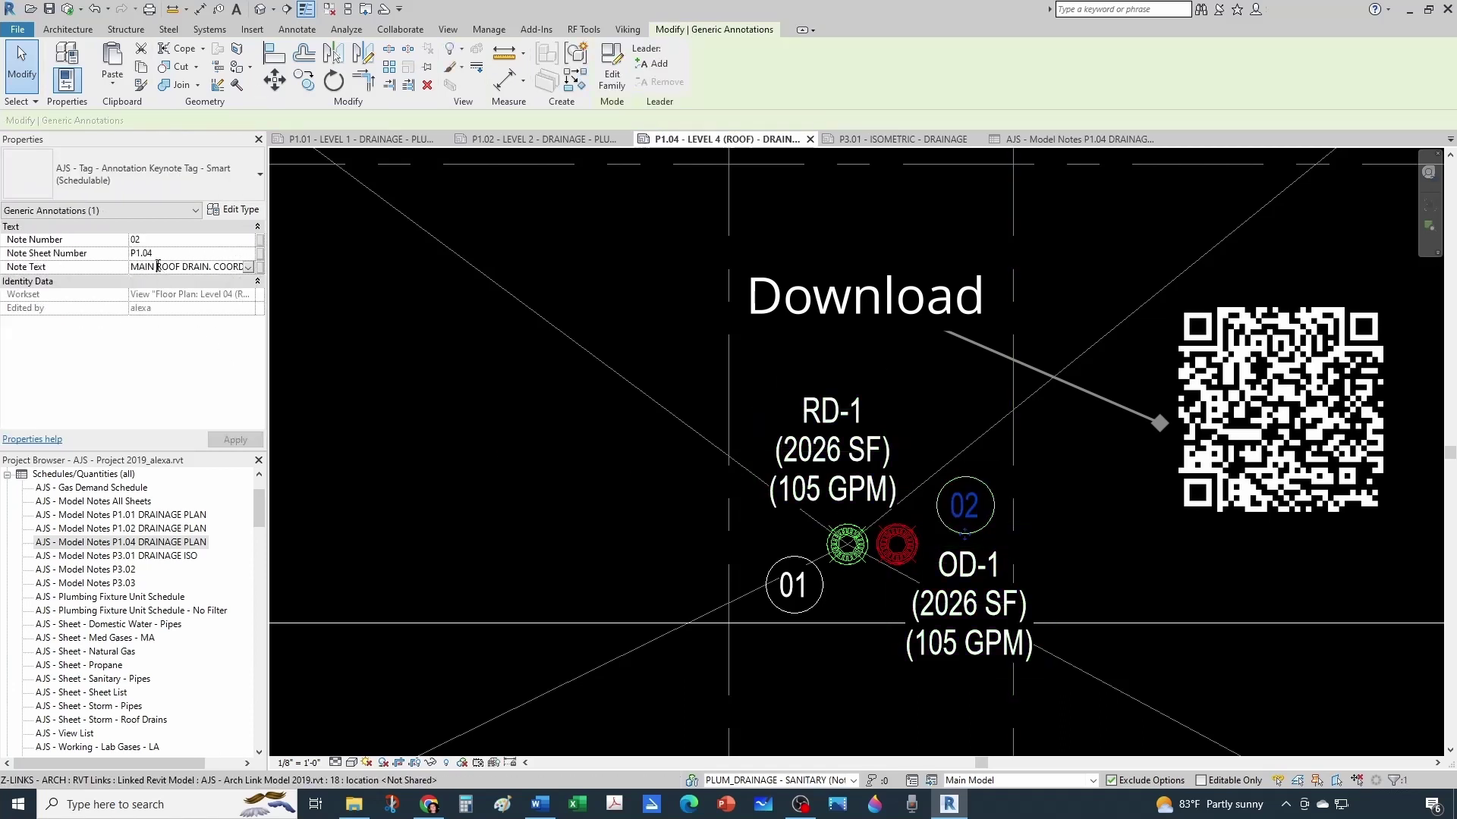
left_click_drag(161, 271, 127, 270)
type("OVERFLOW")
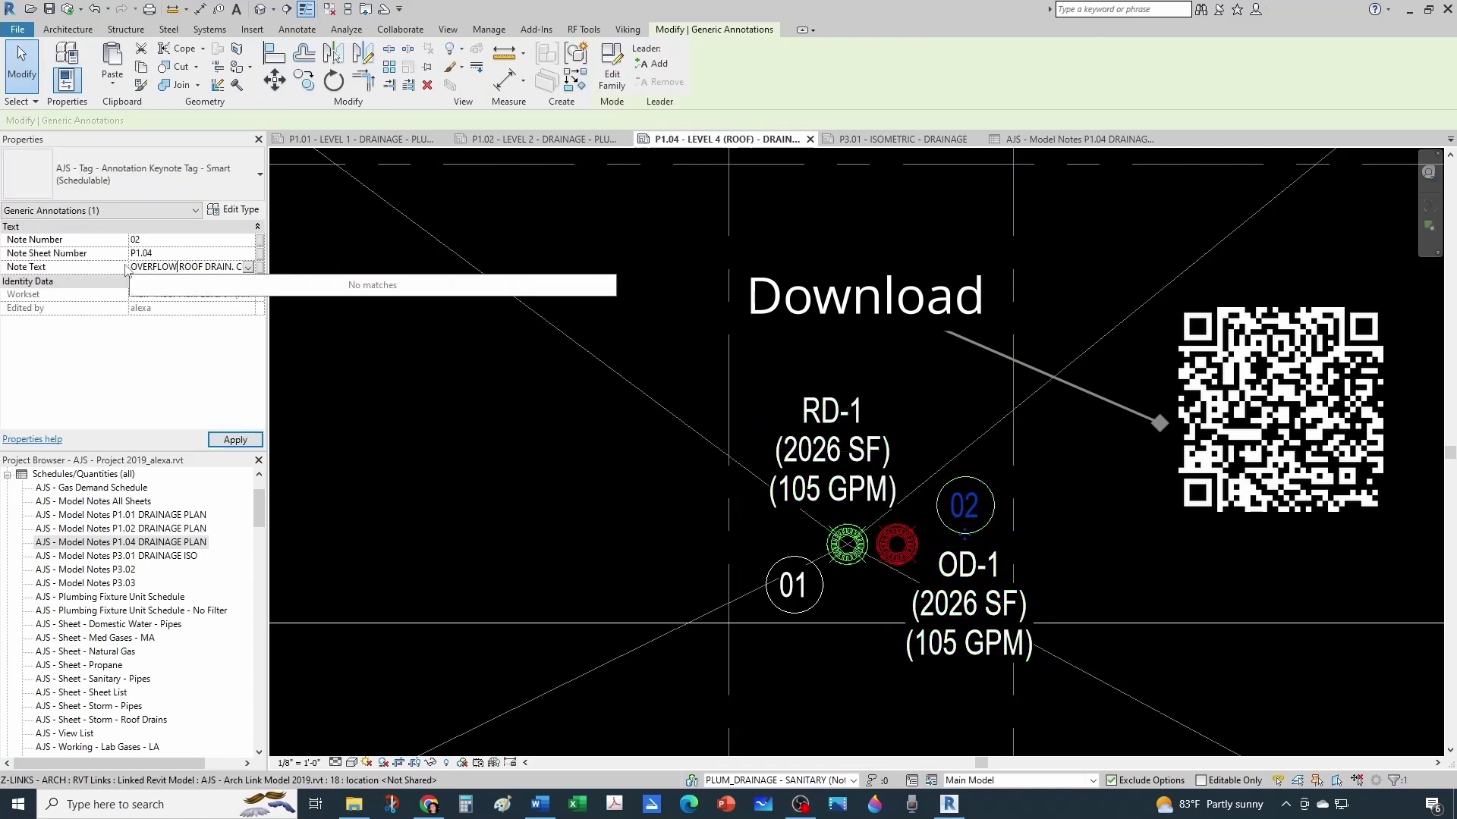
left_click(409, 427)
scroll(853, 636, "down", 3)
scroll(833, 538, "up", 1)
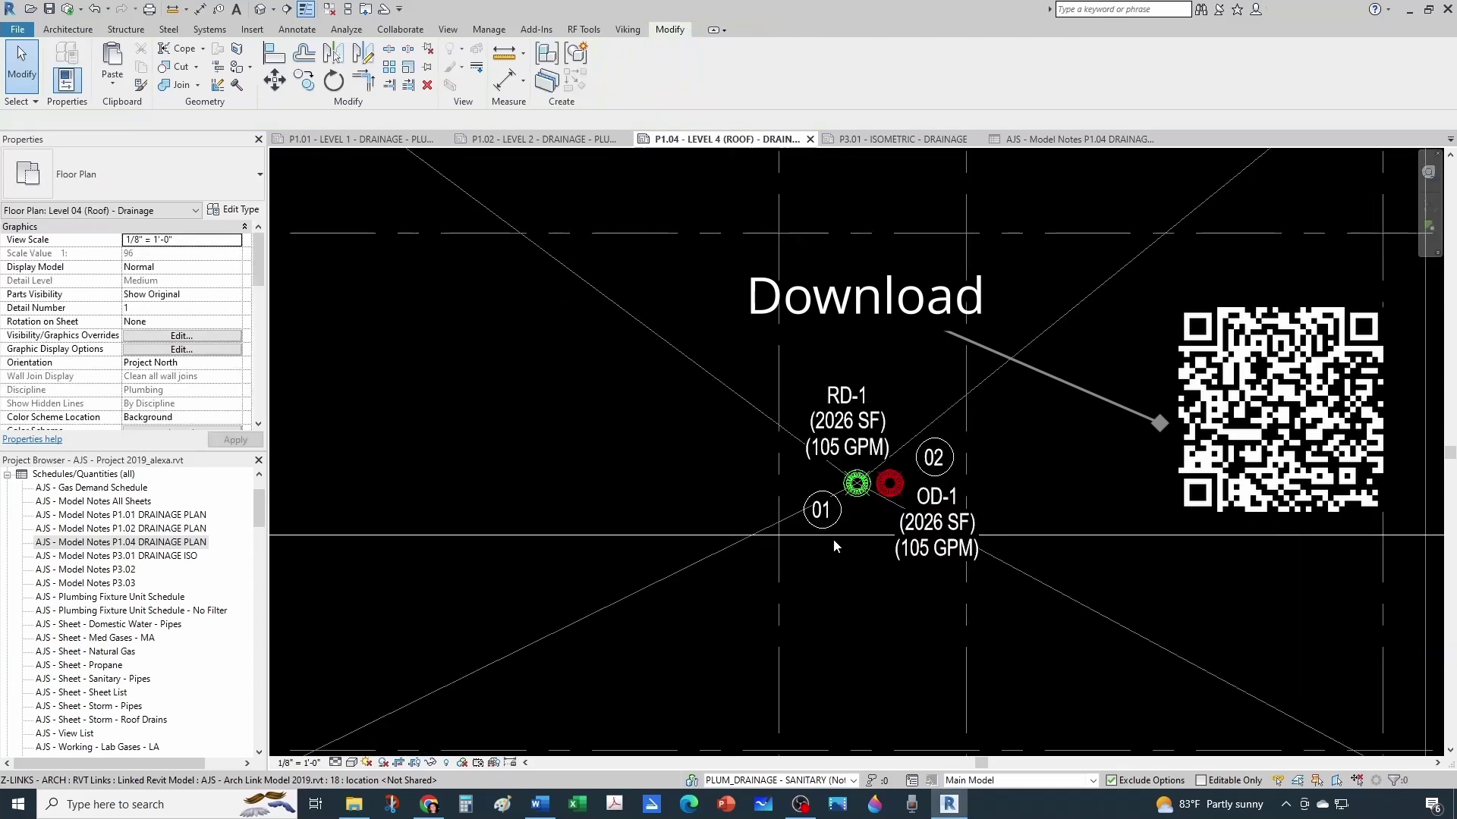
- Copy keynote tag 01 as multiple copies to the RD-1 roof drains of 3080 SF and 2906 SF
left_click(829, 524)
scroll(823, 524, "up", 2)
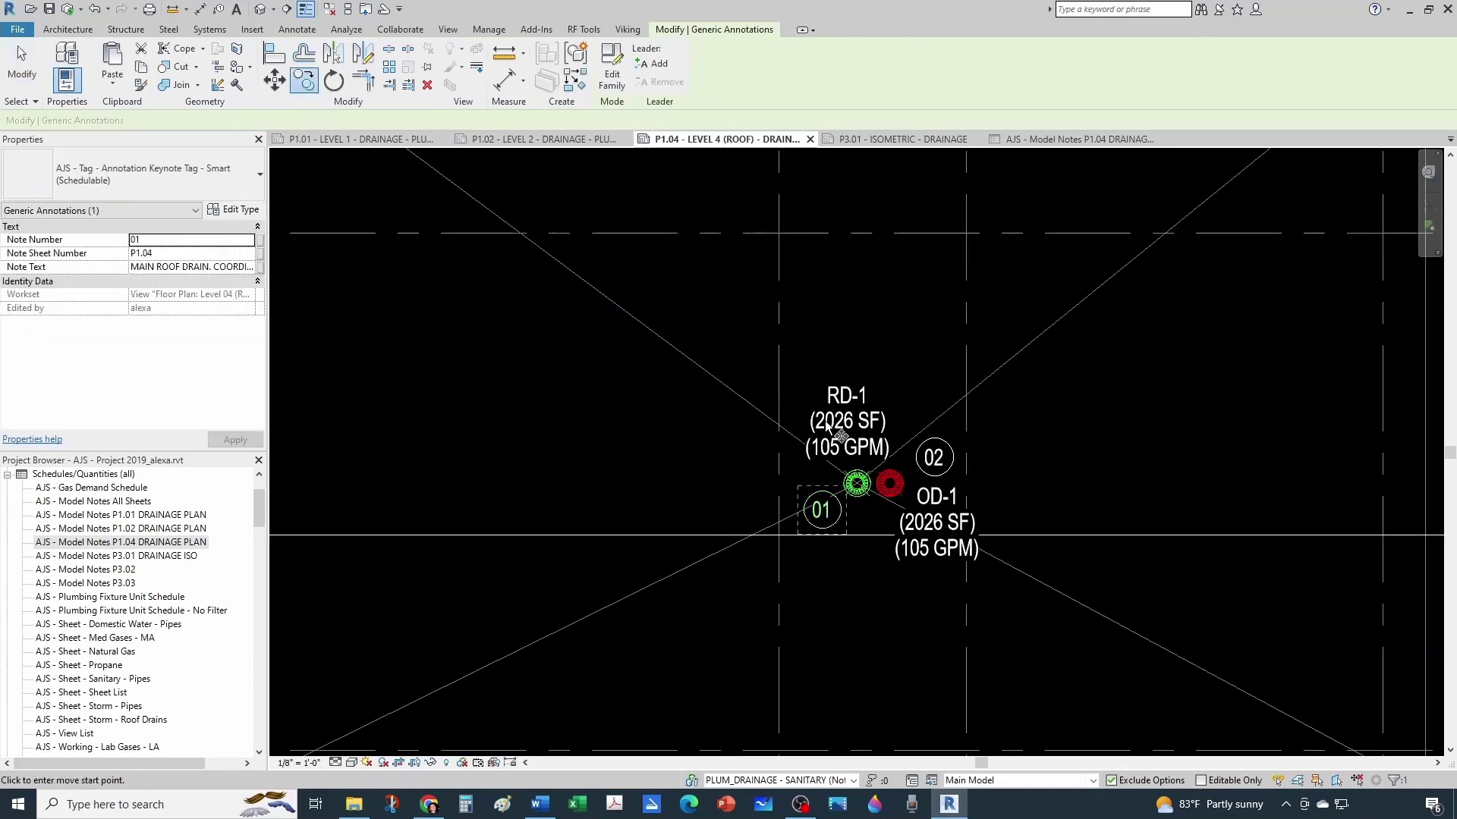
left_click(814, 524)
scroll(814, 523, "down", 3)
middle_click_drag(834, 455, 986, 493)
scroll(922, 436, "up", 3)
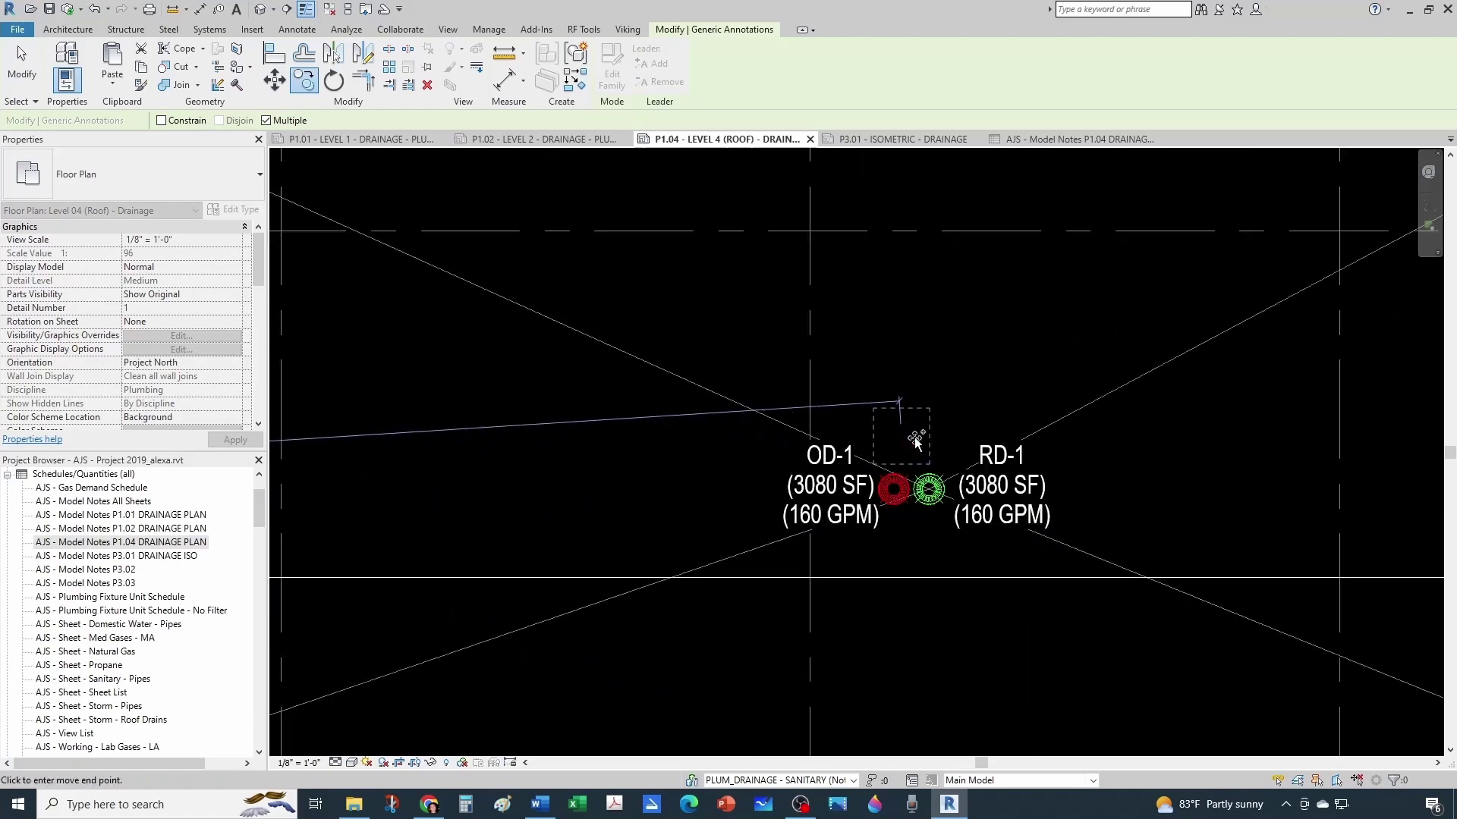
scroll(935, 432, "down", 3)
middle_click_drag(1063, 455, 683, 455)
scroll(1235, 477, "up", 3)
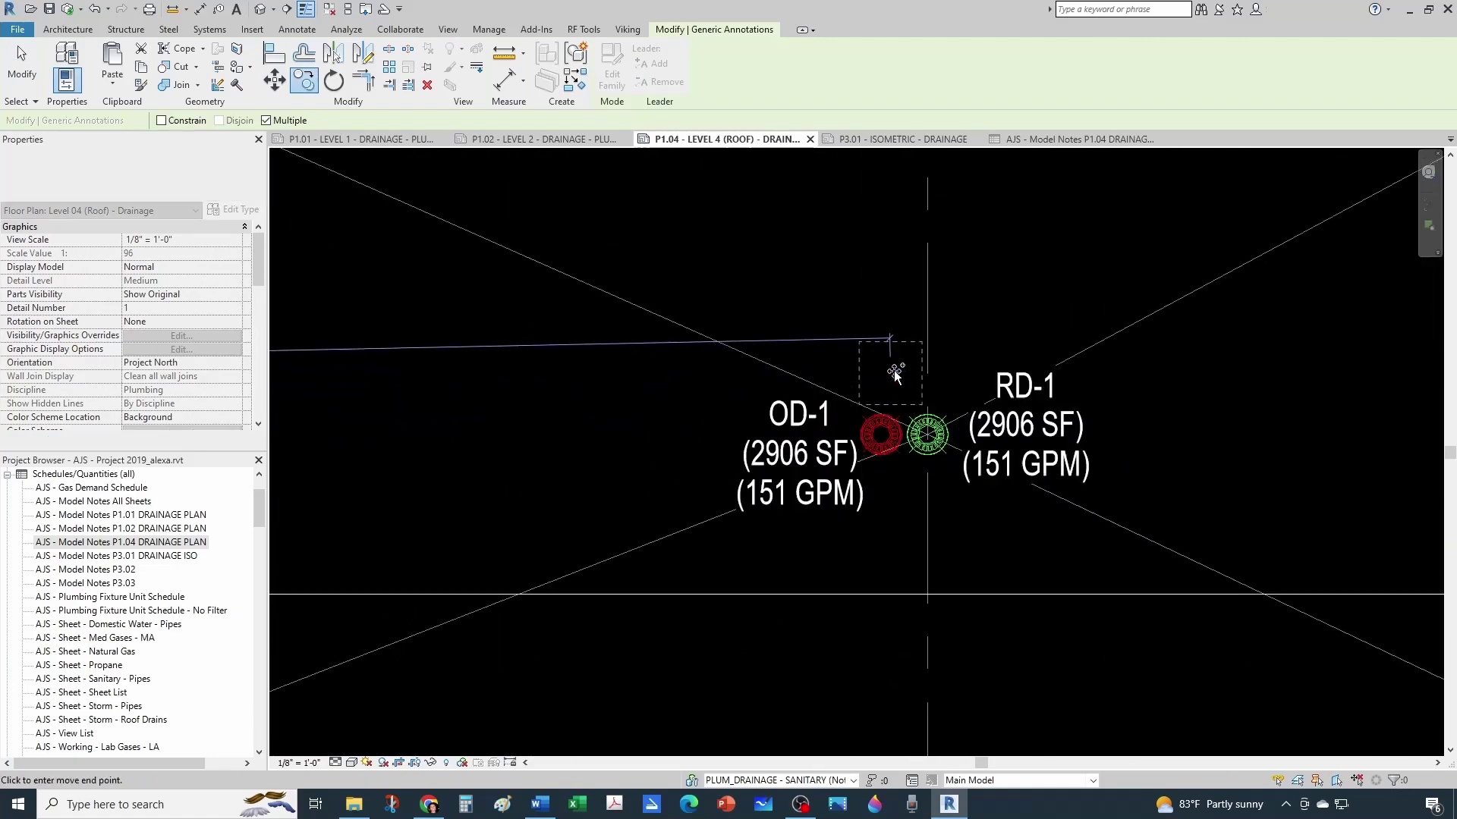
left_click(947, 385)
- Place further copies of keynote tag 01 beside the RD-1 roof drains of 2990 SF and 2956 SF
scroll(947, 385, "down", 4)
middle_click_drag(852, 559, 819, 448)
scroll(759, 433, "up", 4)
left_click(759, 432)
scroll(759, 432, "down", 3)
scroll(805, 404, "up", 4)
left_click(804, 404)
- Place the last copies of keynote tag 01 beside the RD-1 roof drains of 2067 SF and 2441 SF
scroll(804, 404, "down", 3)
scroll(820, 447, "up", 4)
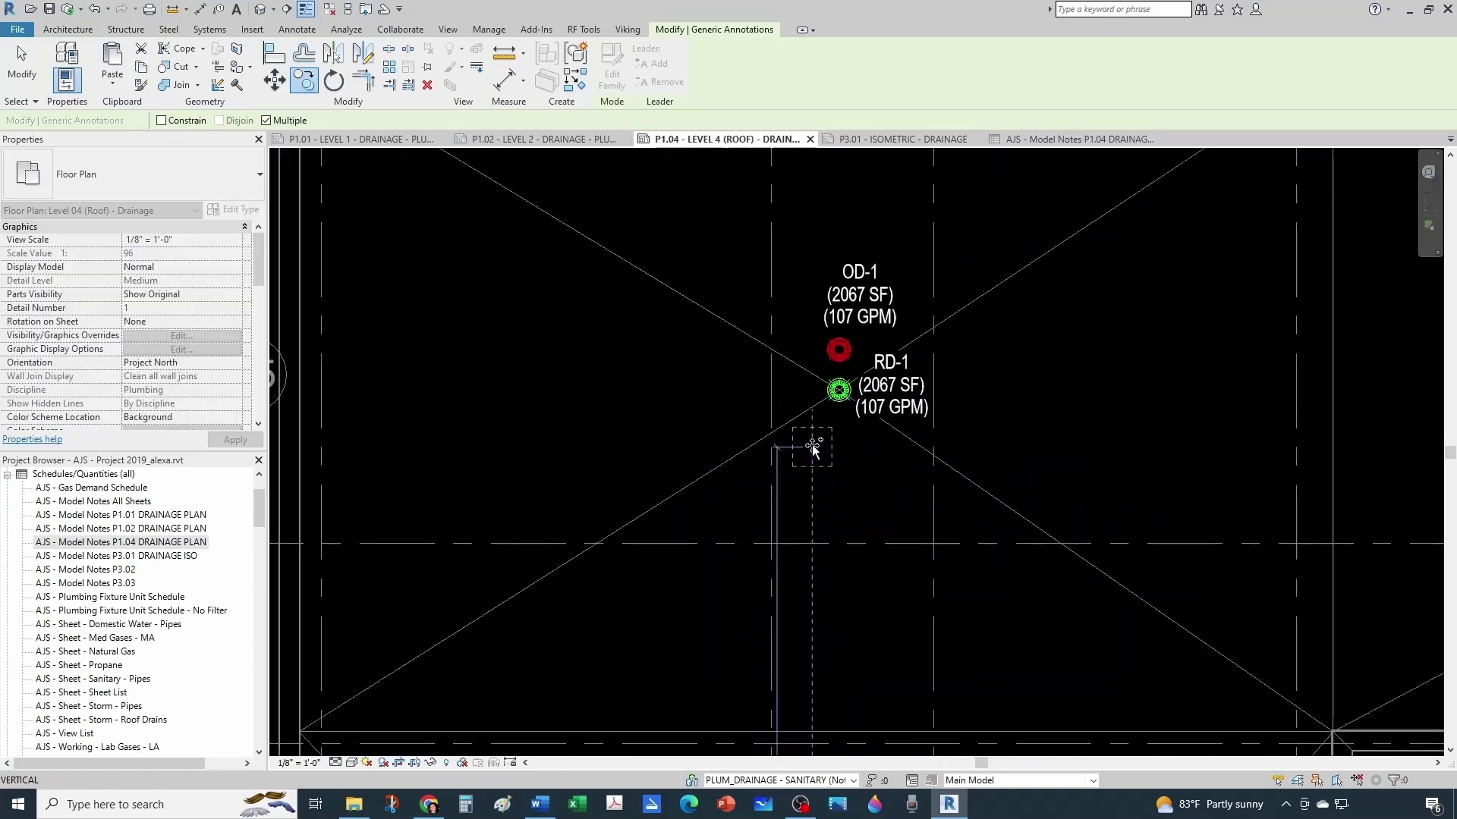
left_click(811, 379)
scroll(811, 379, "down", 3)
middle_click_drag(1209, 504, 1041, 417)
scroll(1040, 417, "up", 4)
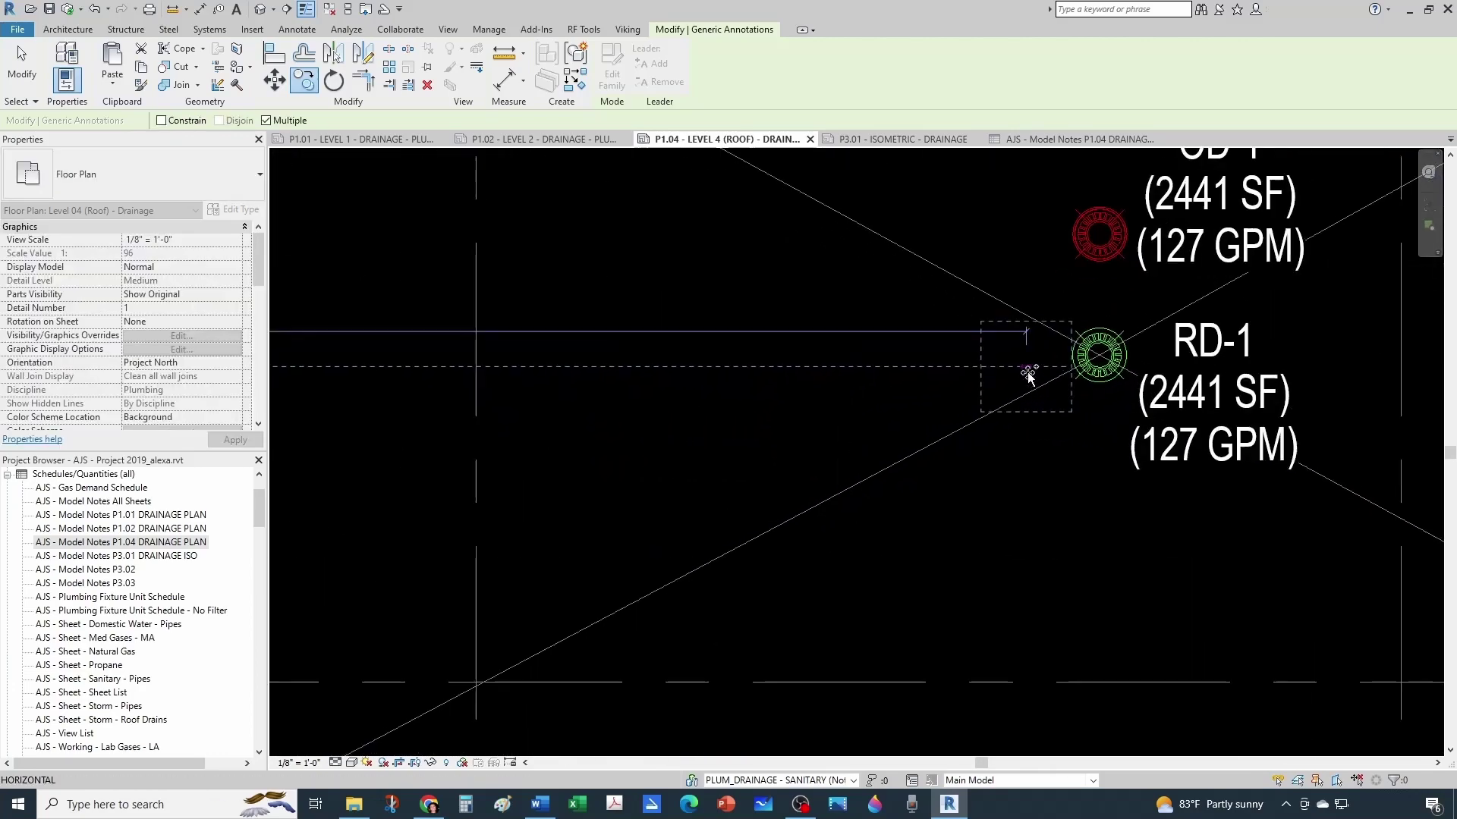
left_click(937, 417)
scroll(937, 416, "down", 3)
middle_click_drag(938, 417, 839, 381)
scroll(839, 381, "up", 1)
key("Escape")
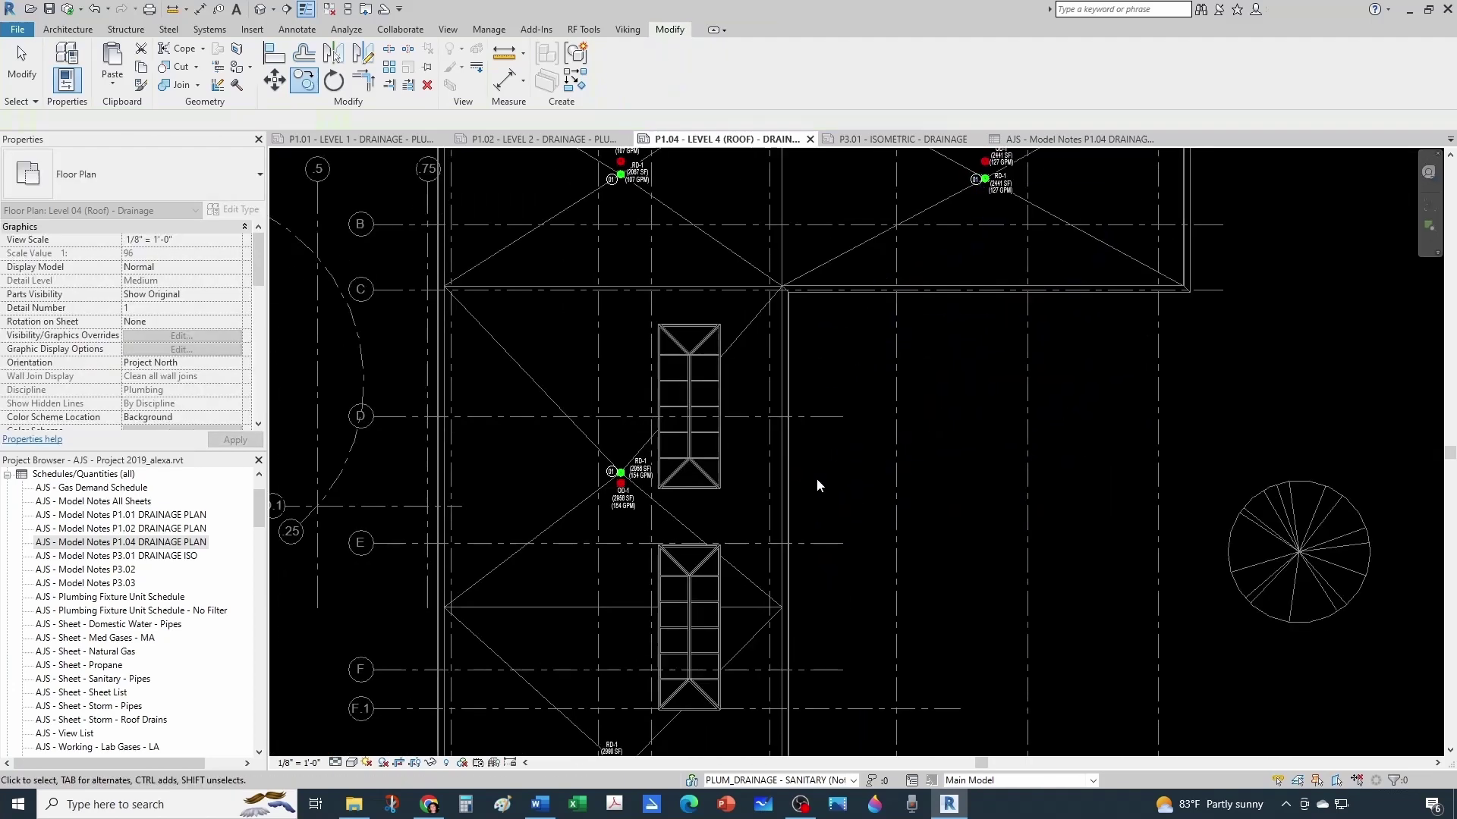
- Copy keynote tag 02 as multiple copies to the OD-1 overflow drains of 3080 SF and 2906 SF
scroll(798, 605, "down", 1)
middle_click_drag(798, 604, 767, 486)
scroll(738, 595, "up", 4)
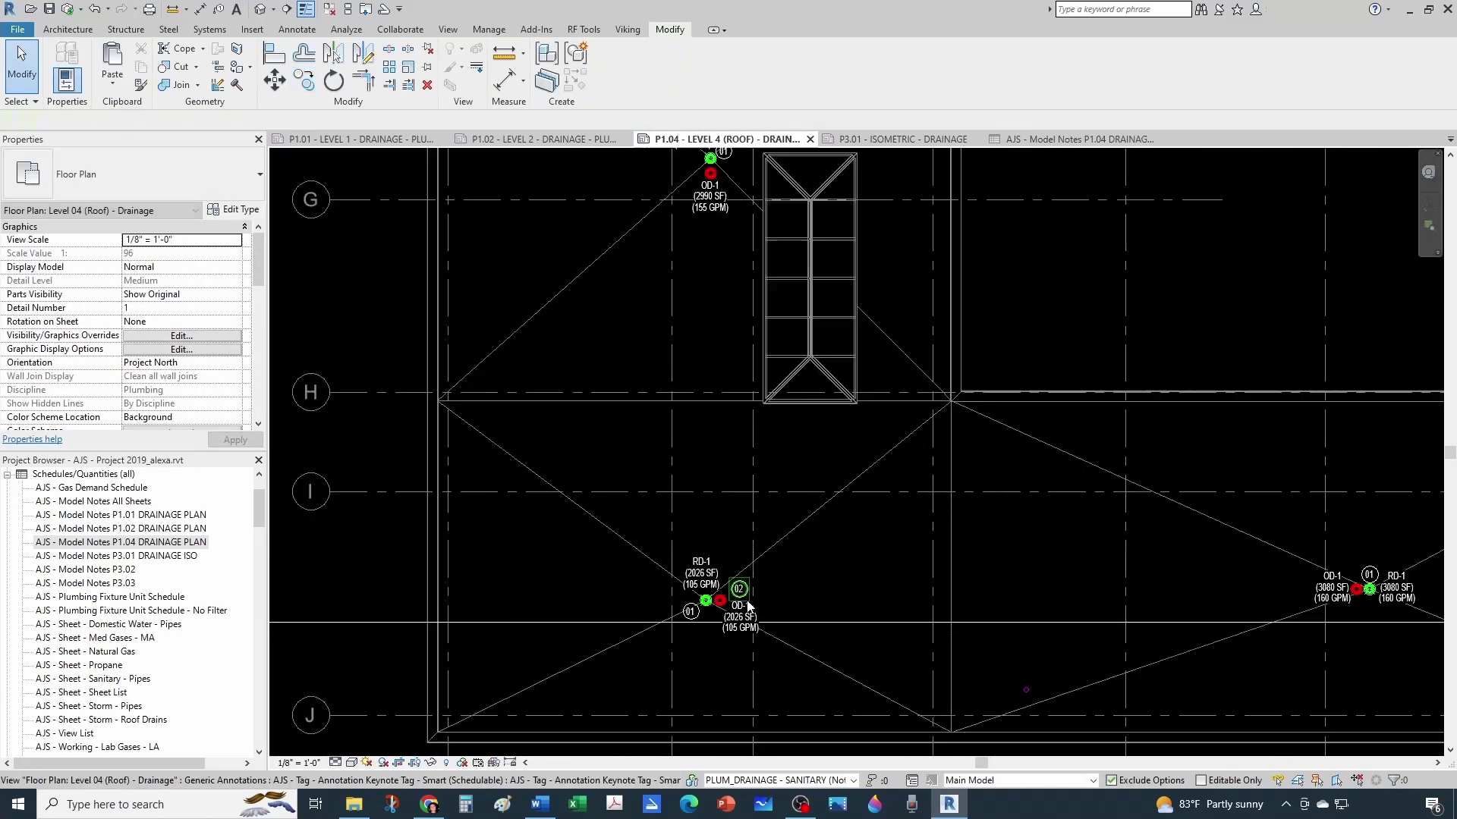
scroll(749, 594, "up", 1)
left_click(739, 585)
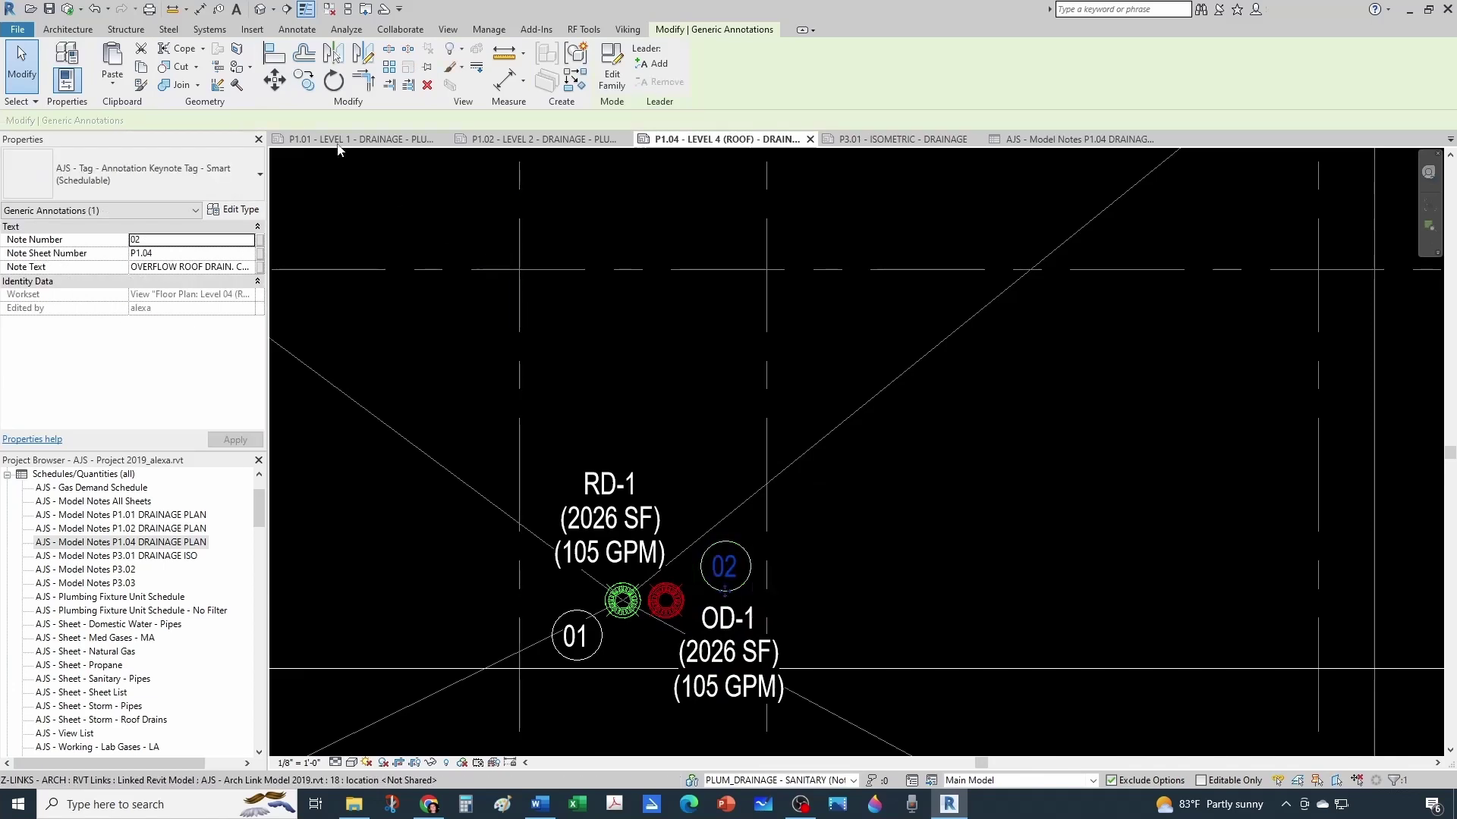
left_click(304, 79)
scroll(663, 592, "up", 3)
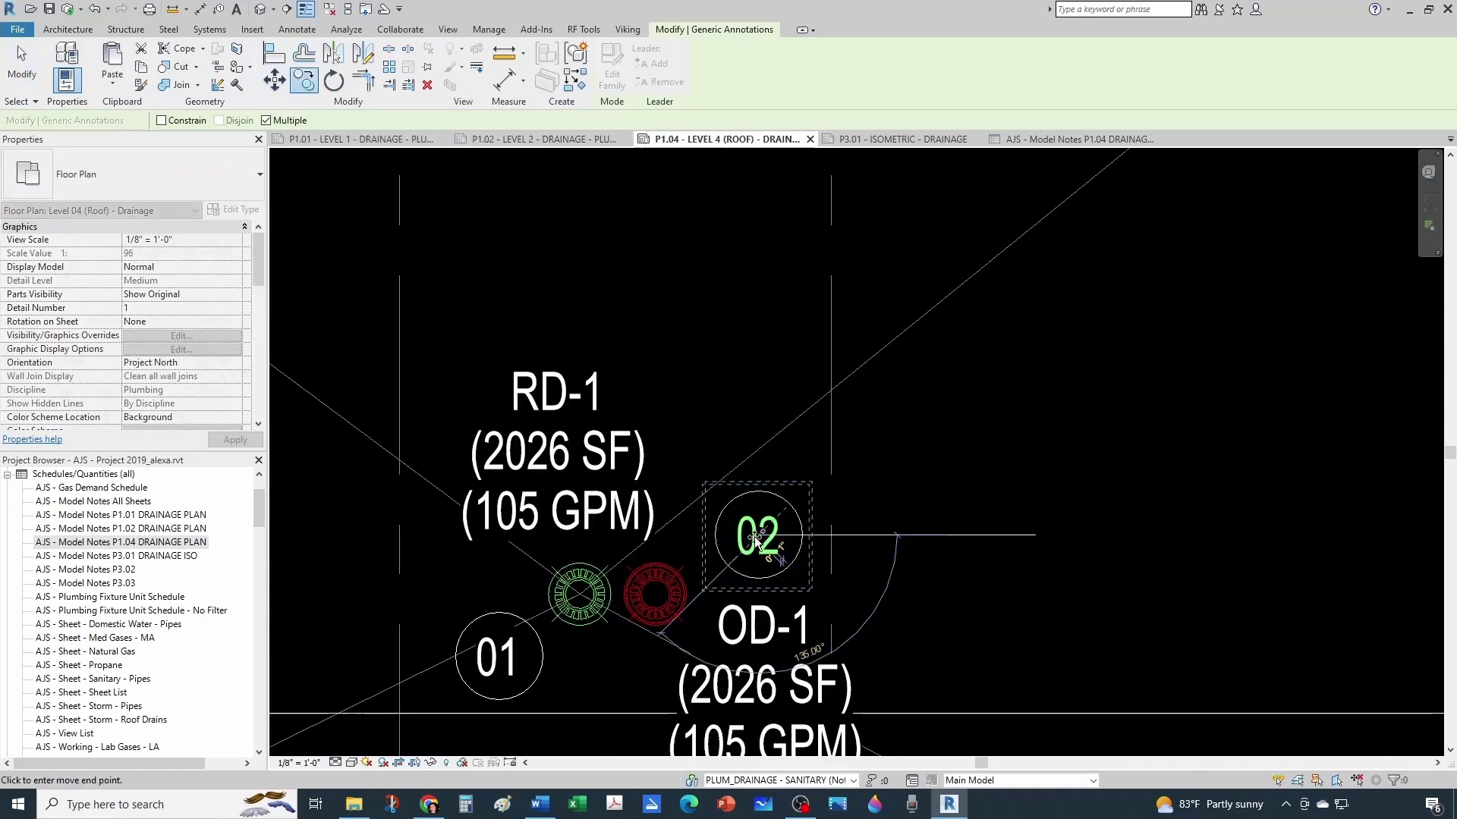
scroll(757, 566, "down", 6)
left_click(756, 562)
scroll(756, 562, "down", 3)
scroll(948, 531, "up", 6)
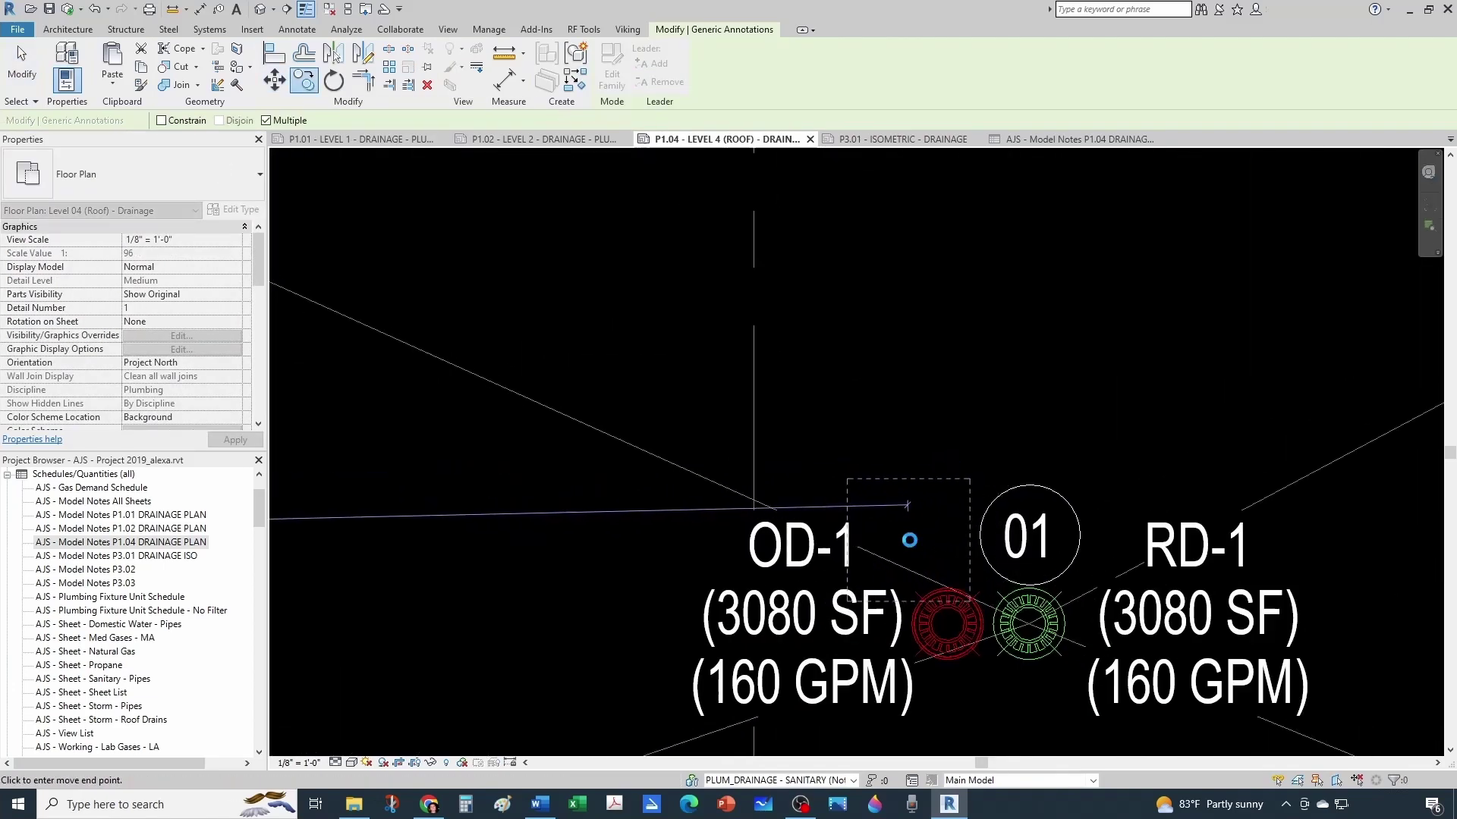
scroll(945, 569, "down", 1)
scroll(1024, 494, "down", 3)
scroll(1130, 455, "up", 6)
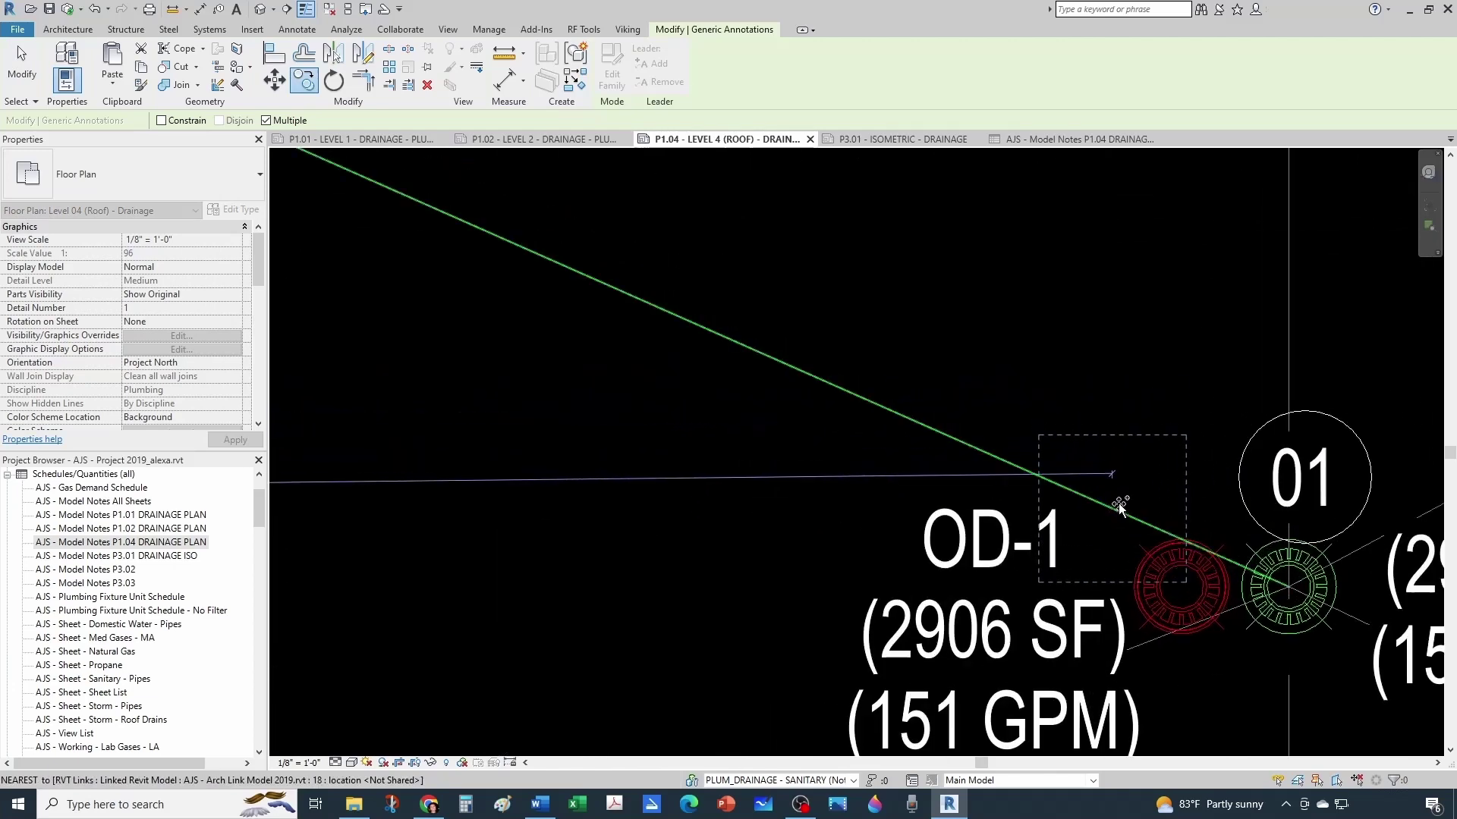
- Place another copy of keynote tag 02 beside the 2990 SF OD-1 overflow drain and end the copying
scroll(1090, 480, "down", 3)
scroll(917, 496, "up", 3)
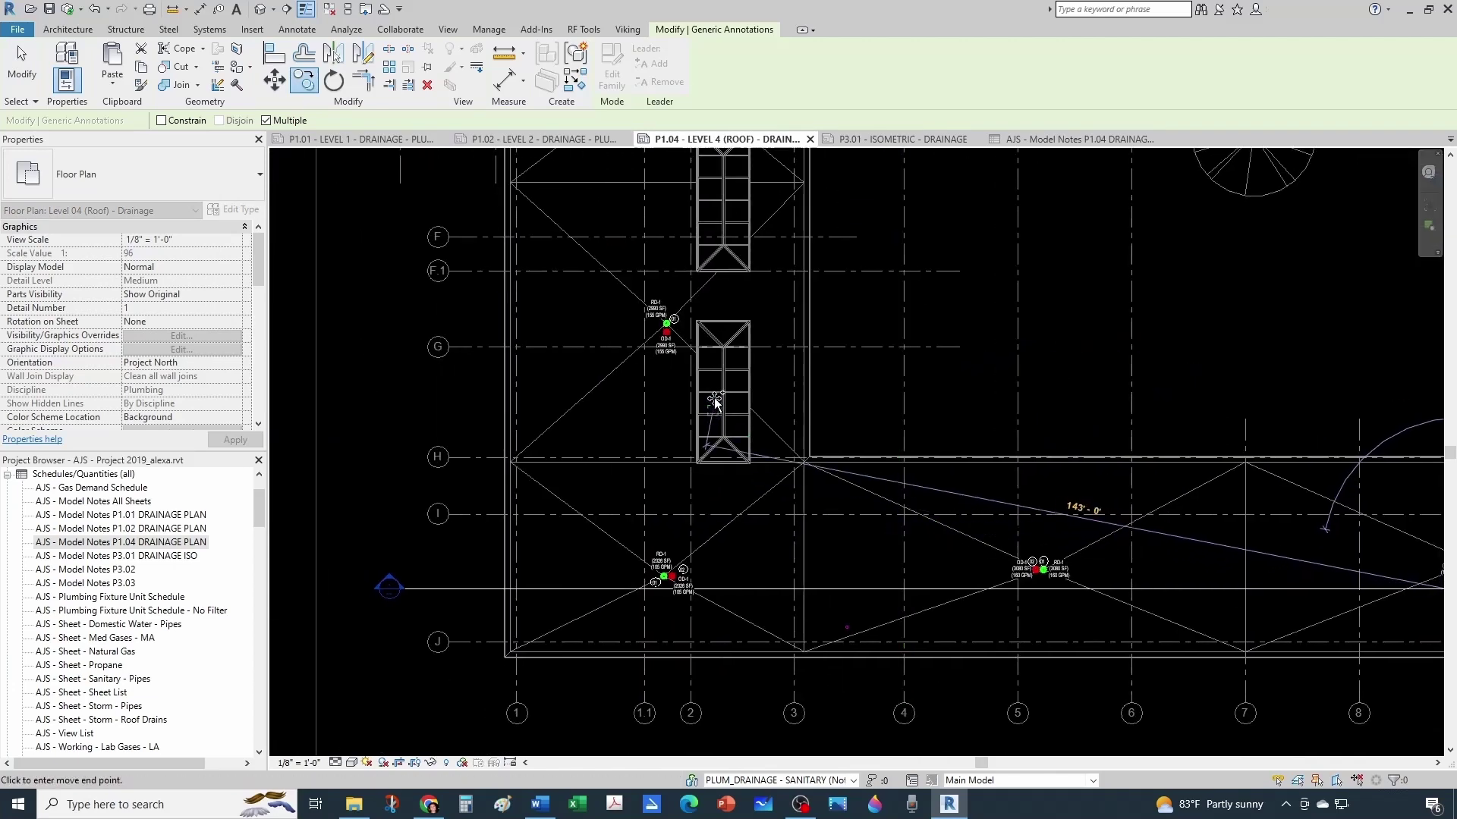
scroll(660, 410, "up", 2)
scroll(653, 303, "up", 5)
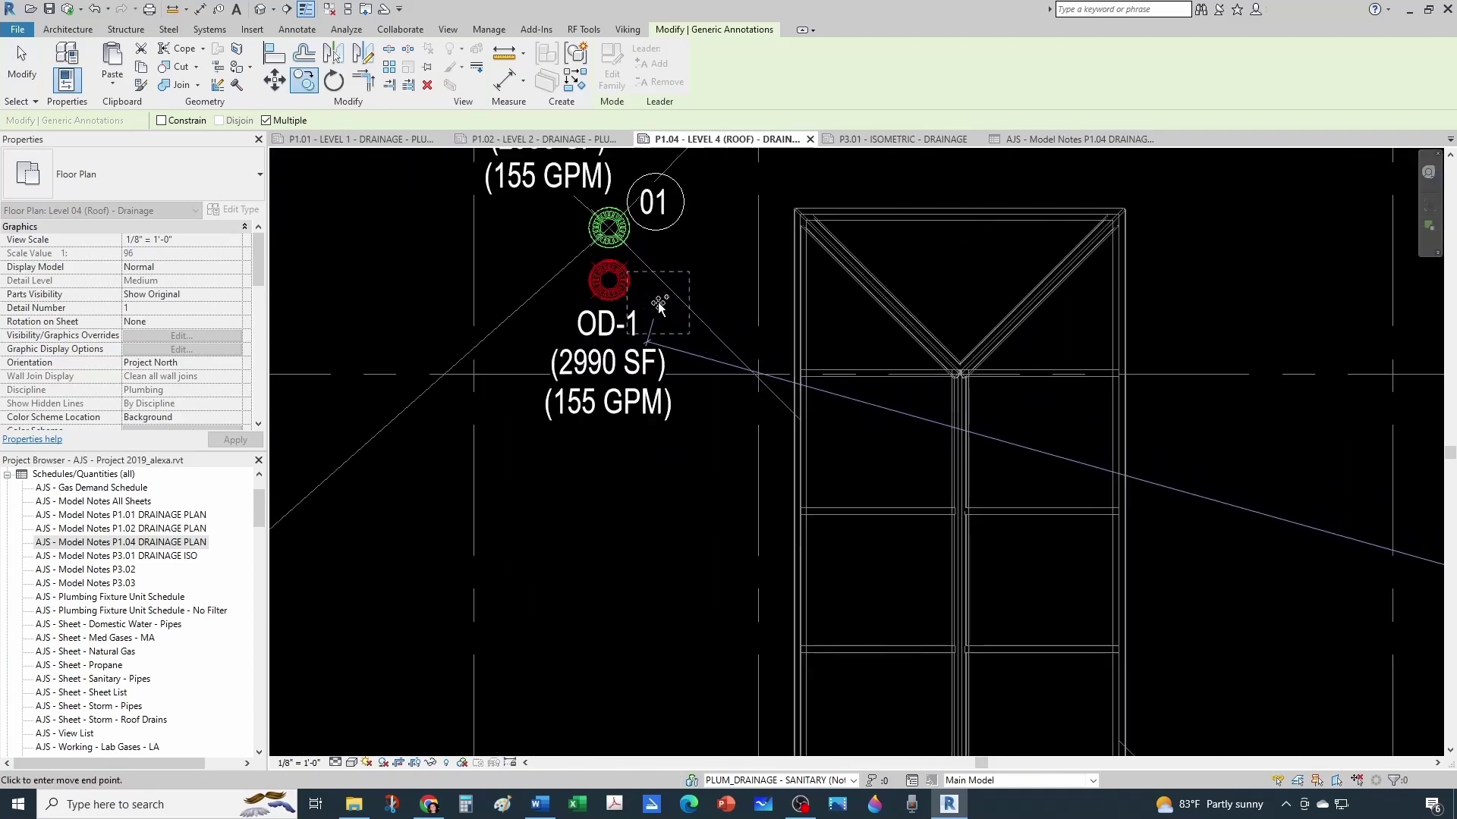
left_click(668, 261)
key("Escape")
middle_click_drag(687, 408, 743, 523)
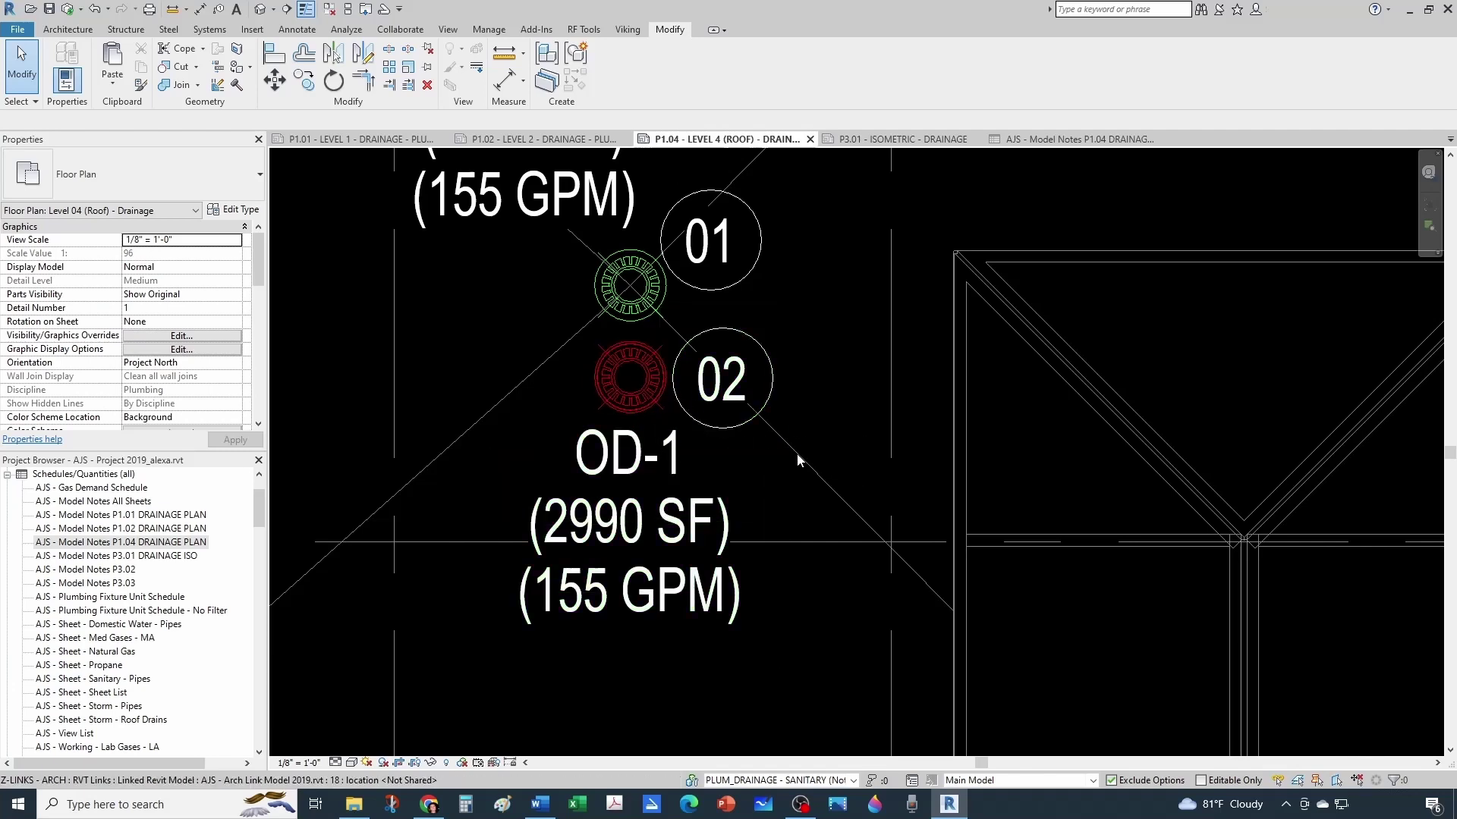
scroll(796, 453, "down", 2)
middle_click_drag(825, 452, 812, 550)
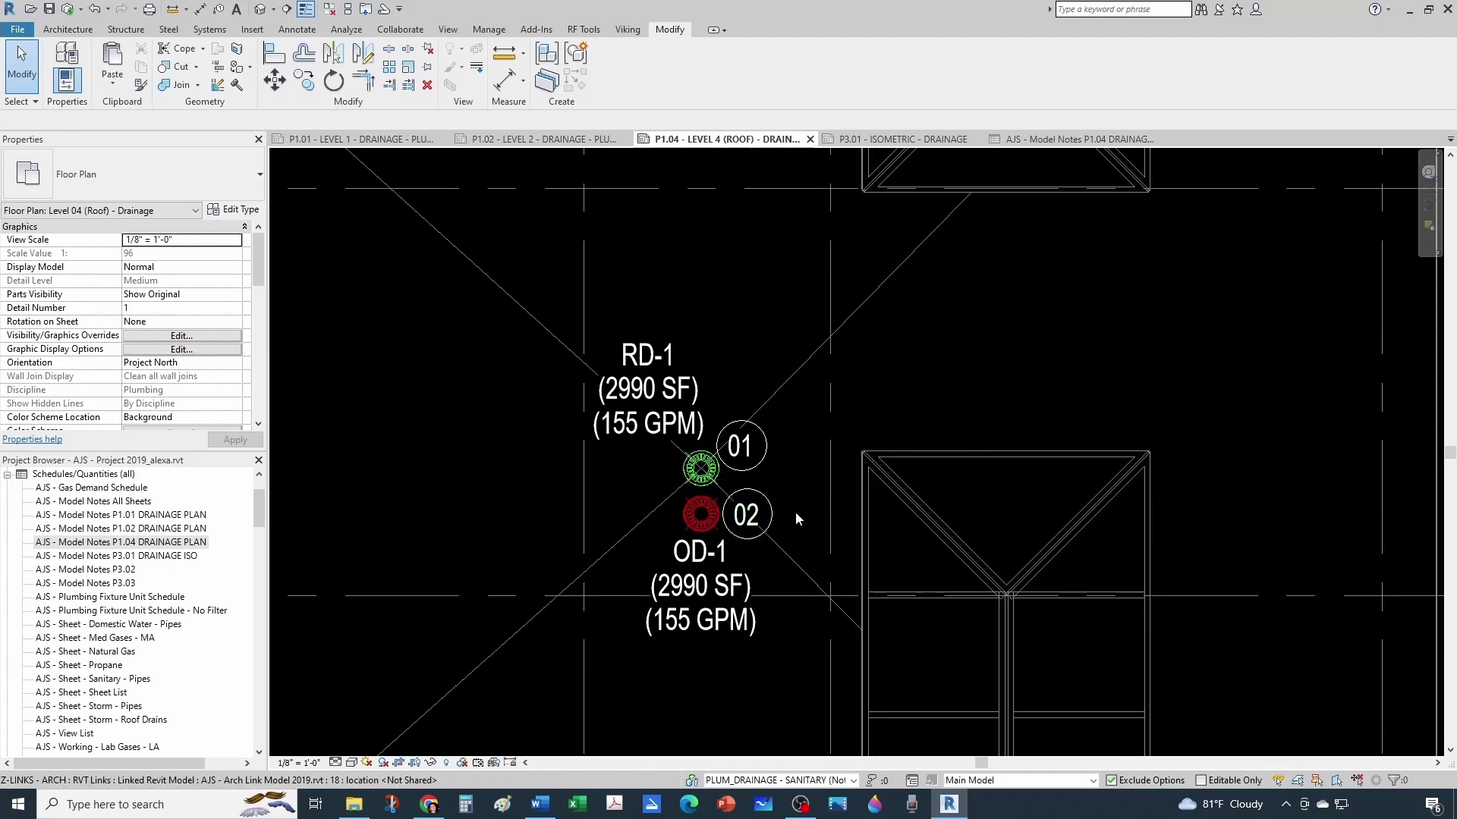
- Copy keynote tag 02 from the 2990 SF overflow drain to the 2956 SF OD-1 overflow drain
left_click(746, 515)
key("r")
key("o")
scroll(746, 515, "up", 2)
scroll(750, 524, "down", 3)
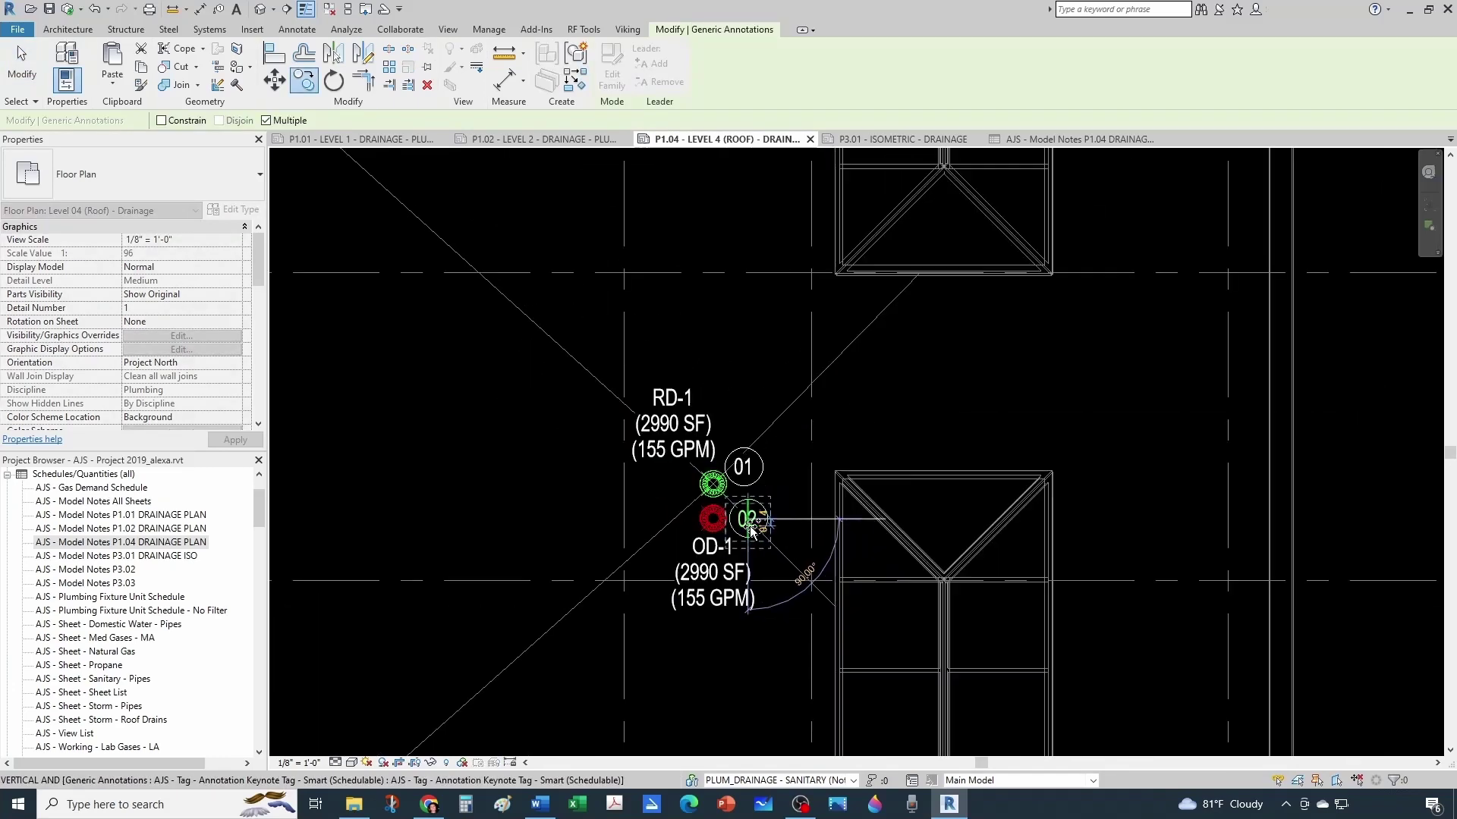
scroll(751, 531, "down", 3)
middle_click_drag(747, 524, 753, 440)
scroll(753, 457, "up", 4)
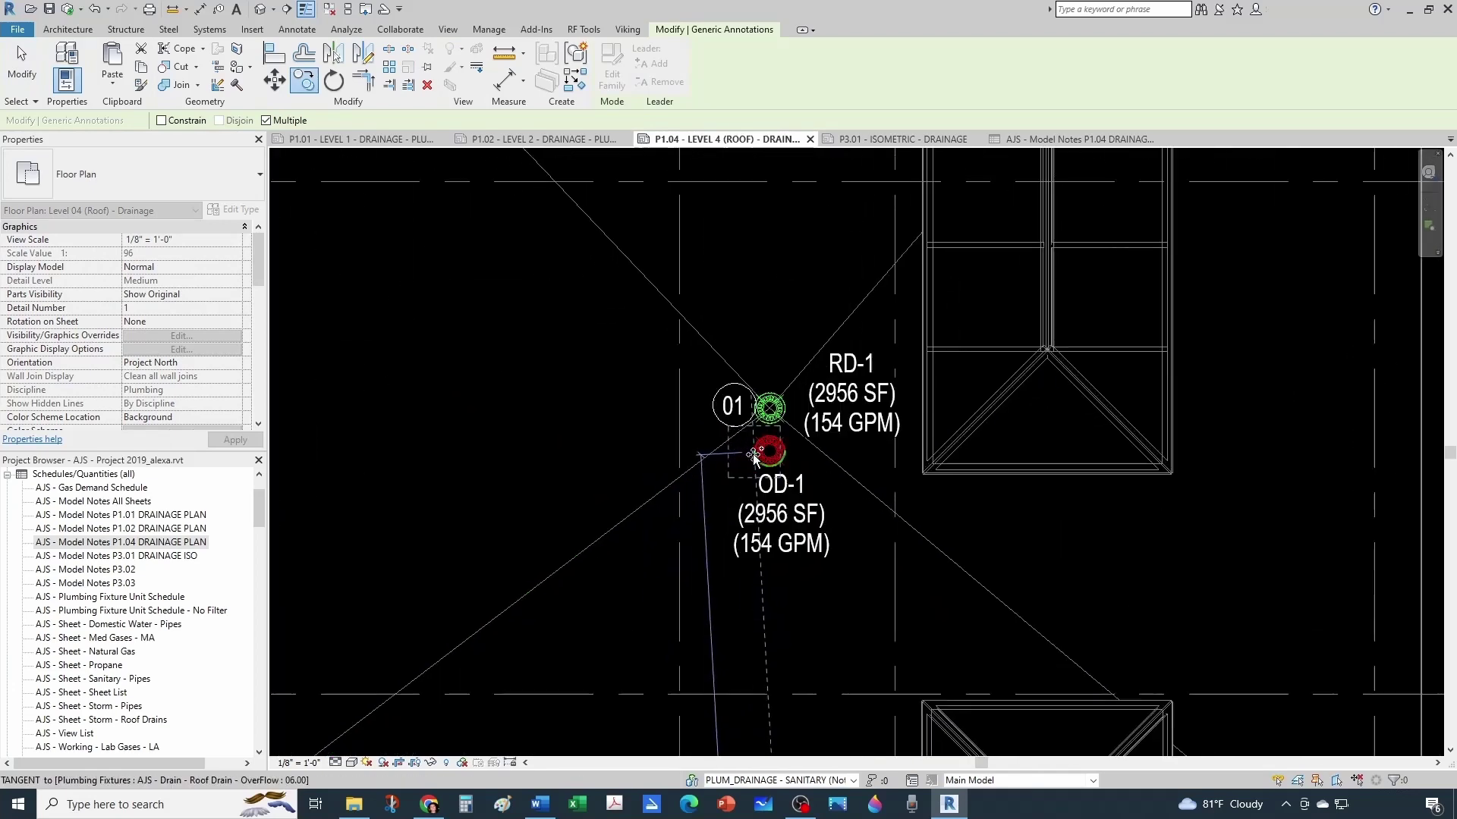
scroll(753, 456, "up", 2)
left_click(733, 453)
- Place copies of keynote tag 02 beside the OD-1 overflow drains of 2067 SF and 2441 SF
scroll(766, 463, "down", 6)
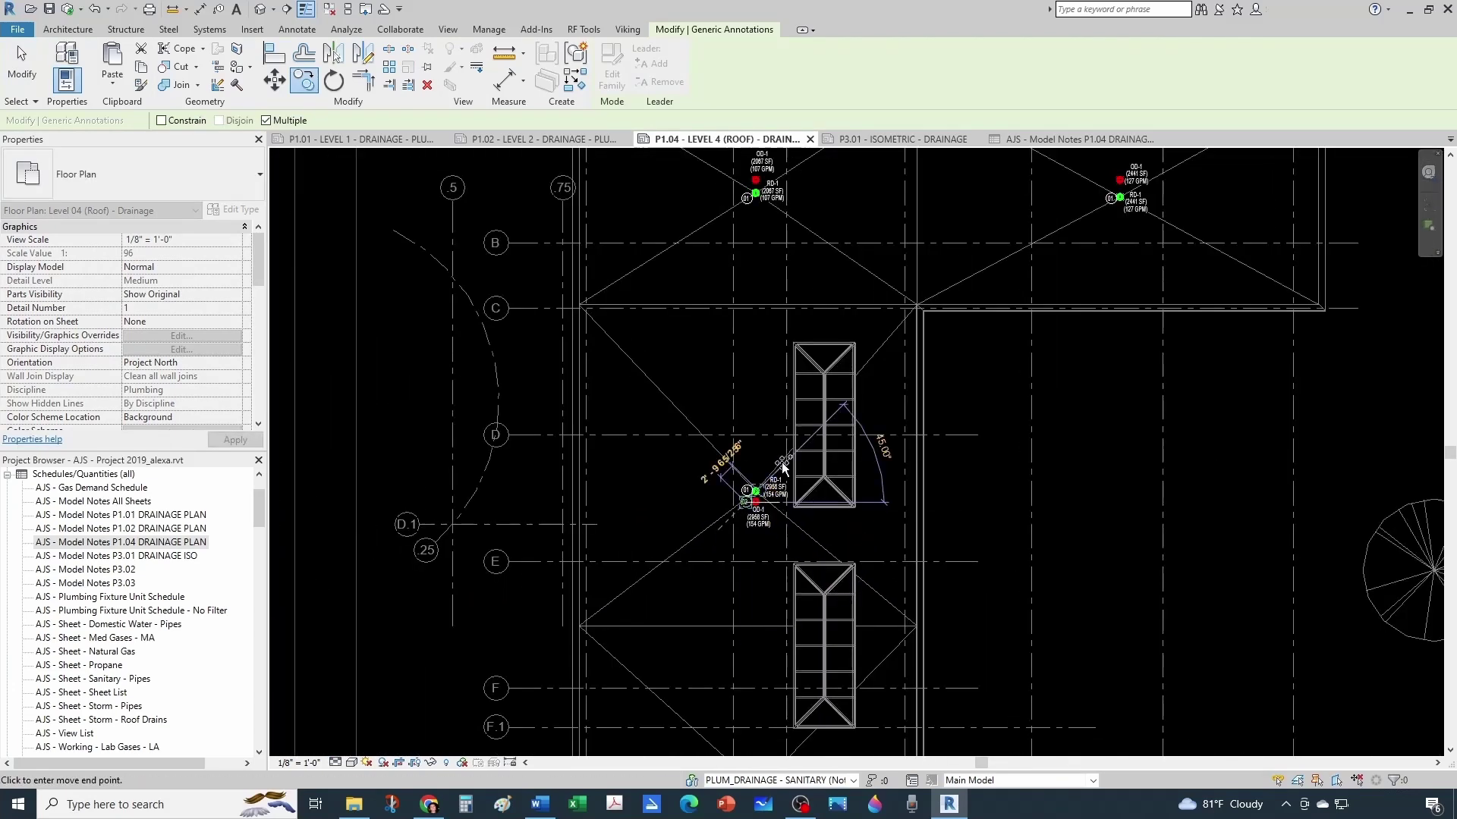
scroll(785, 468, "down", 2)
scroll(764, 390, "up", 5)
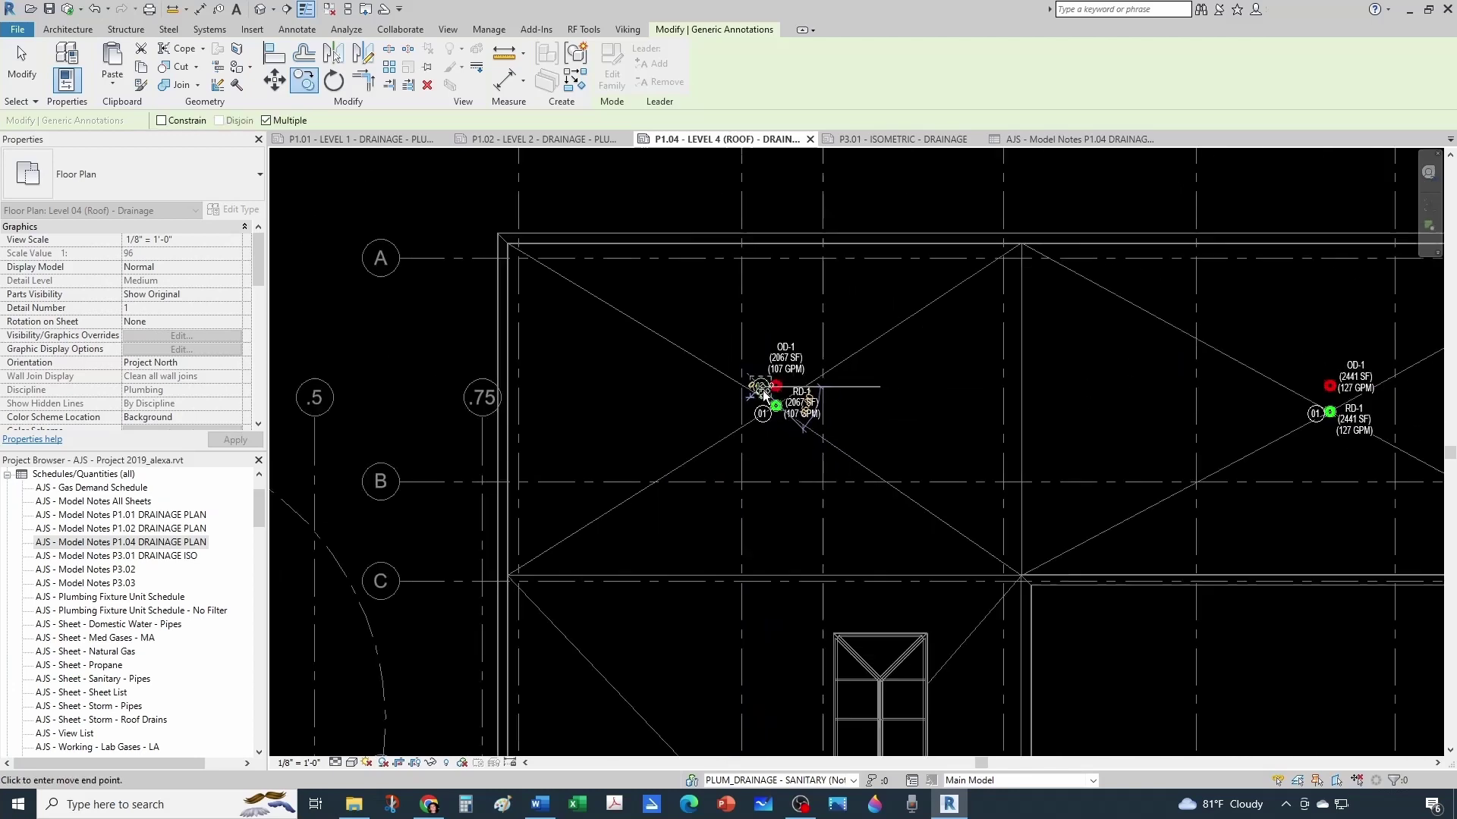
middle_click_drag(764, 395, 387, 377)
scroll(1055, 413, "up", 3)
scroll(1036, 425, "down", 2)
left_click(1010, 424)
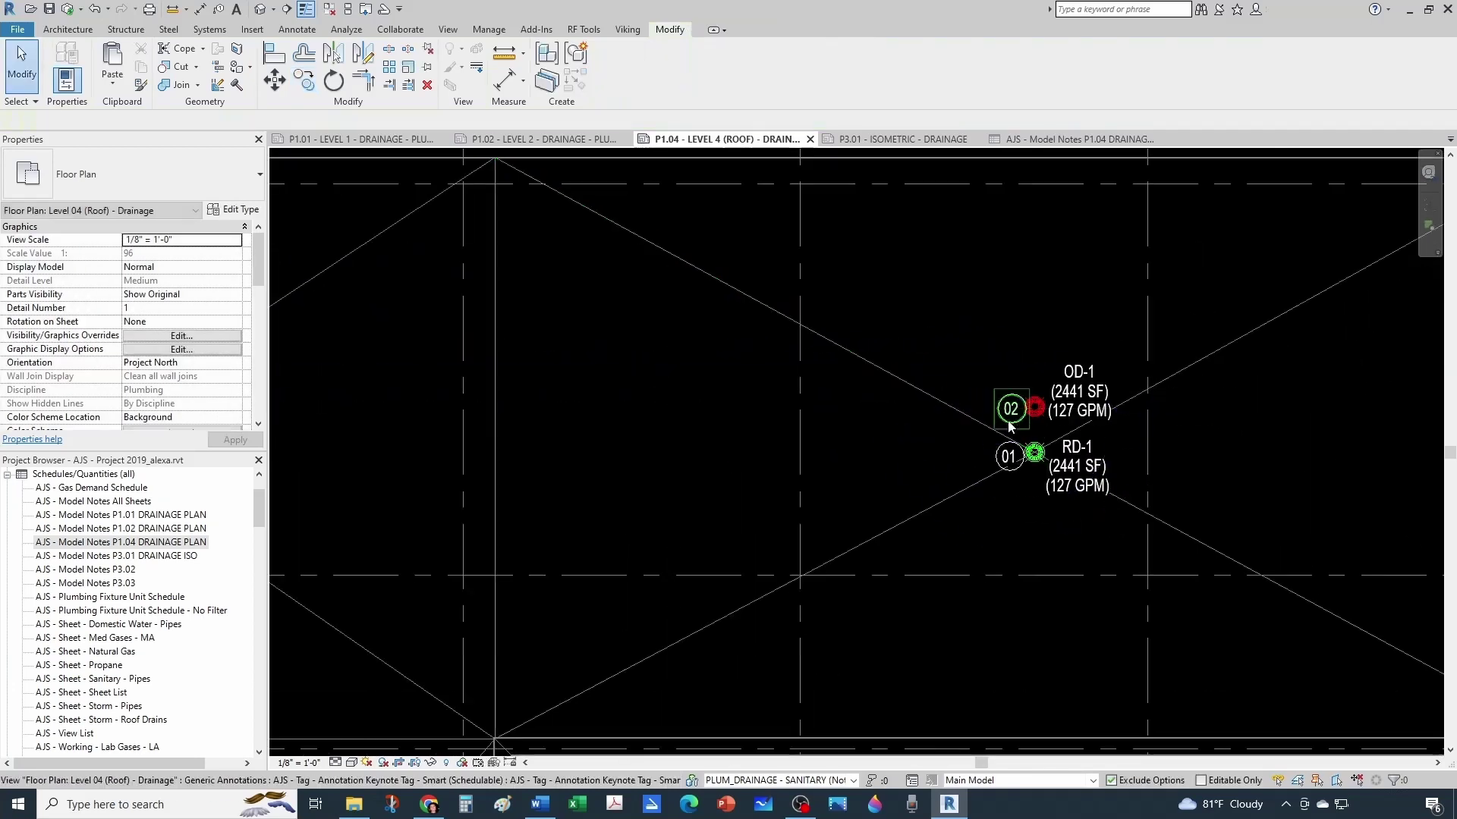
left_click(948, 371)
- Deactivate the roof plan view and return to the whole P1.04 sheet
scroll(960, 425, "down", 5)
middle_click_drag(971, 475, 876, 393)
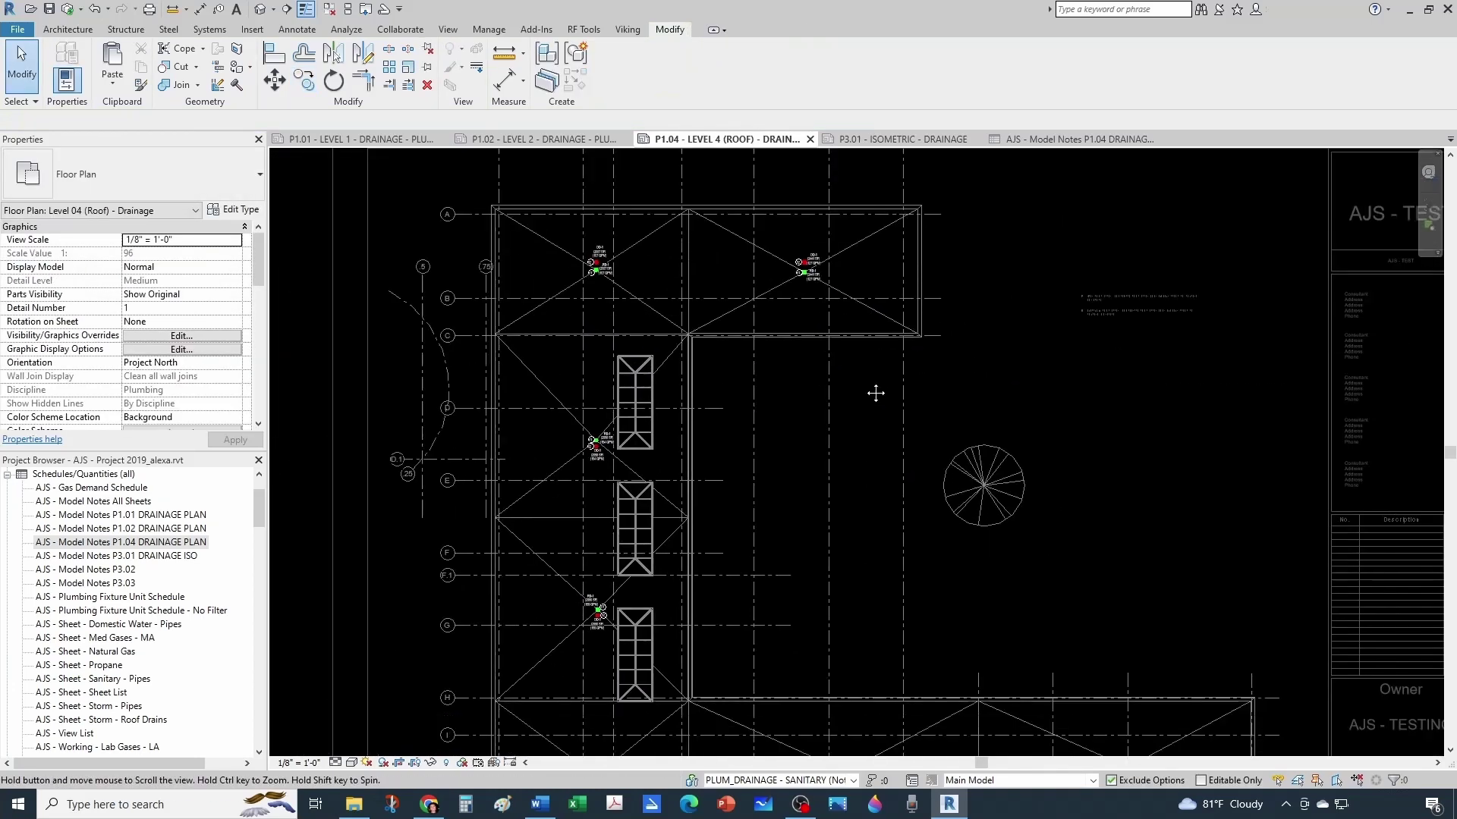
scroll(1105, 402, "down", 5)
double_click(1310, 393)
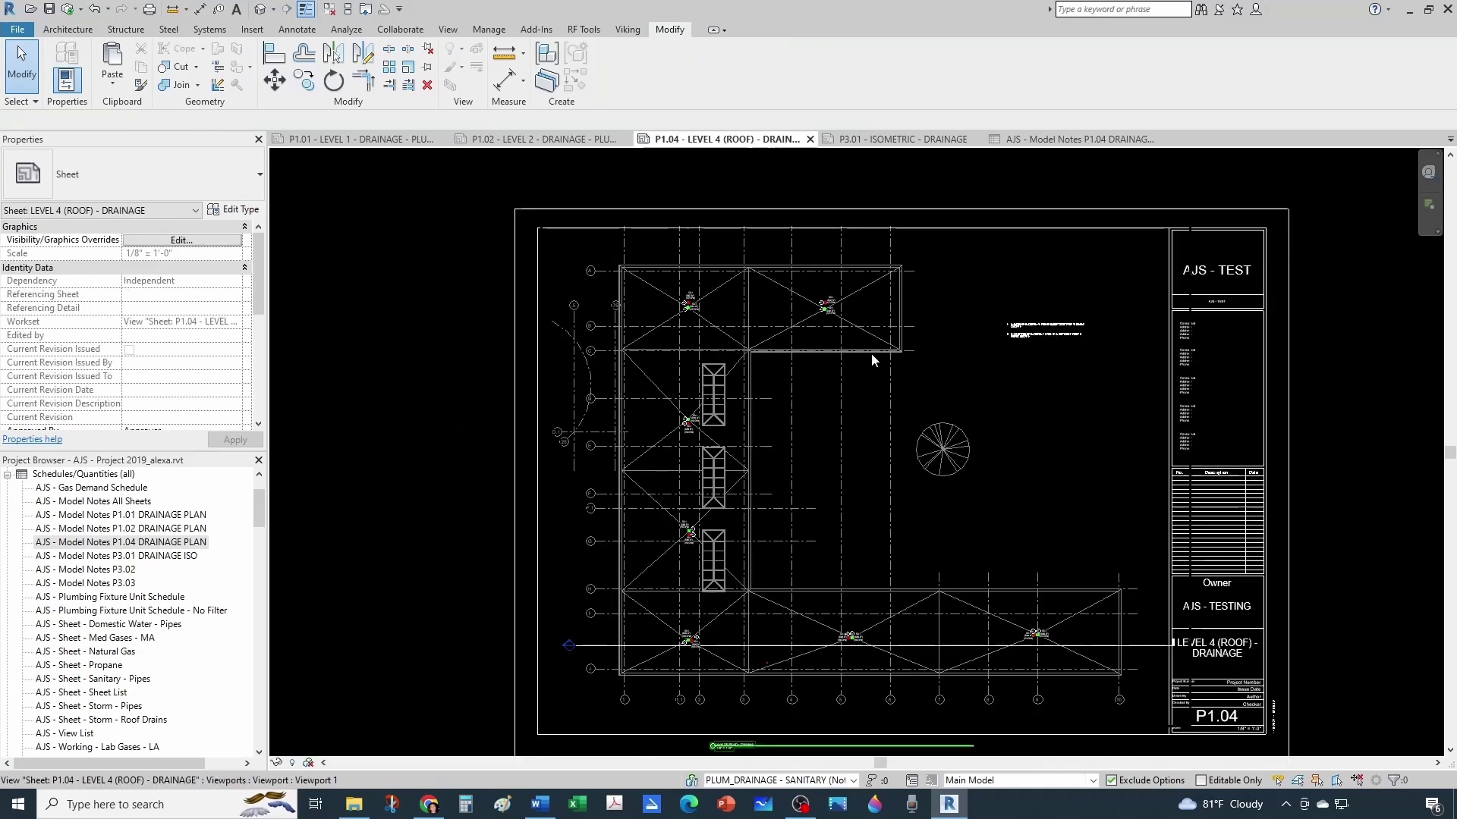
- Place the AJS - Model Notes P3.01 DRAINAGE ISO schedule on sheet P3.01, in the empty area beside the title block
left_click(898, 139)
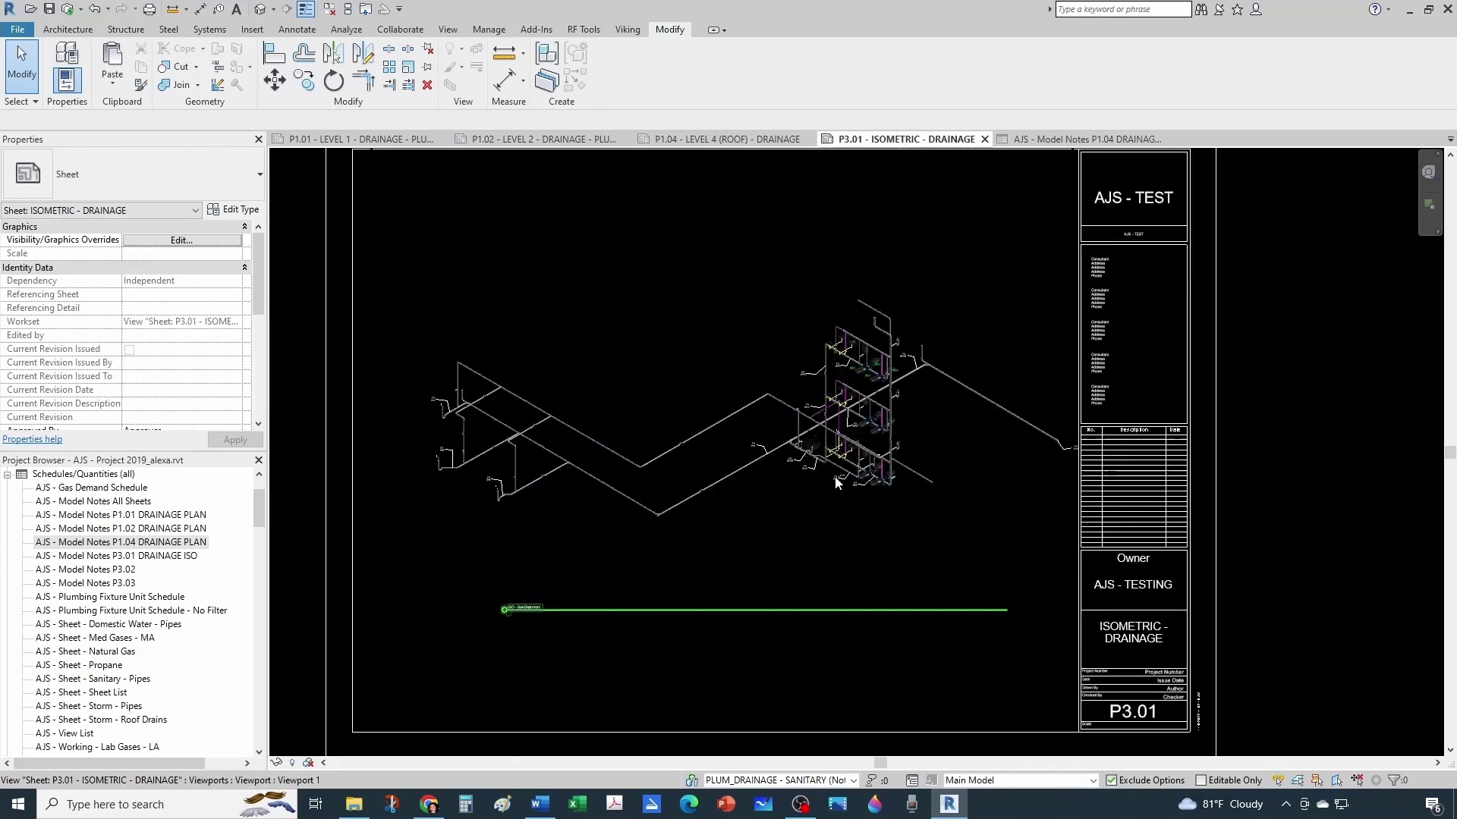
scroll(836, 482, "up", 3)
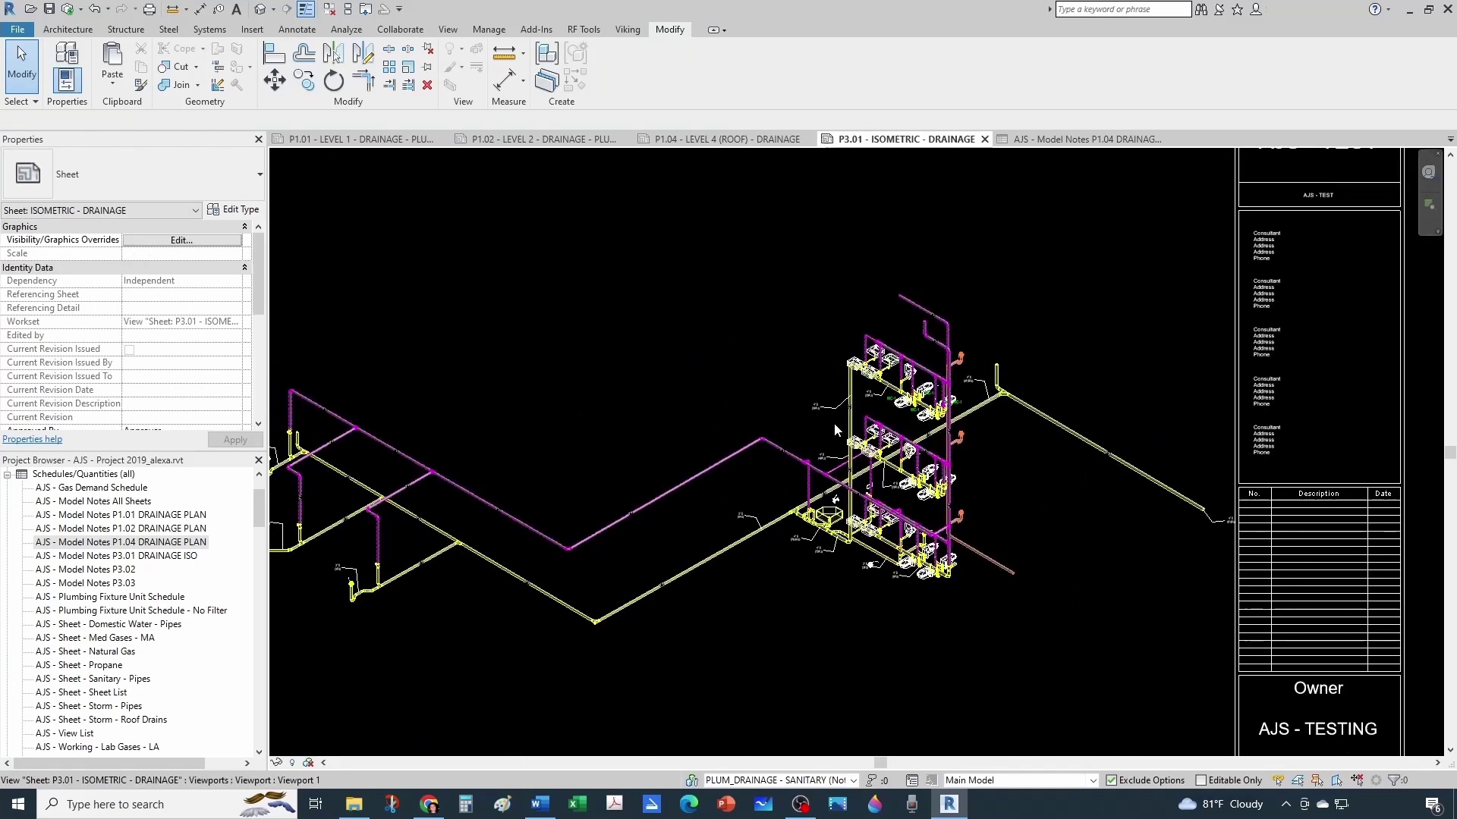
left_click(154, 555)
key("z")
key("f")
left_click(140, 558)
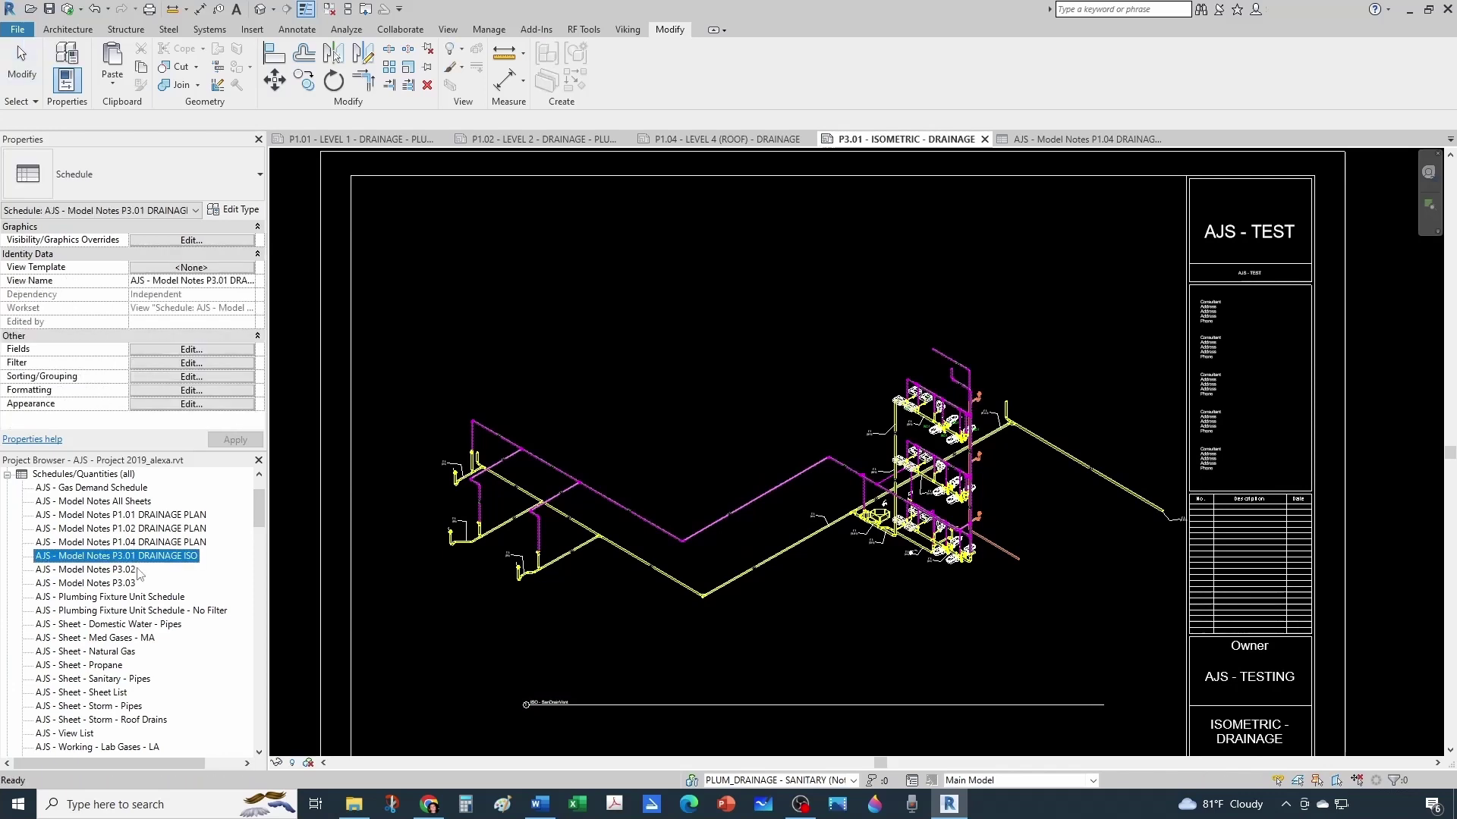
left_click_drag(1080, 311, 1076, 302)
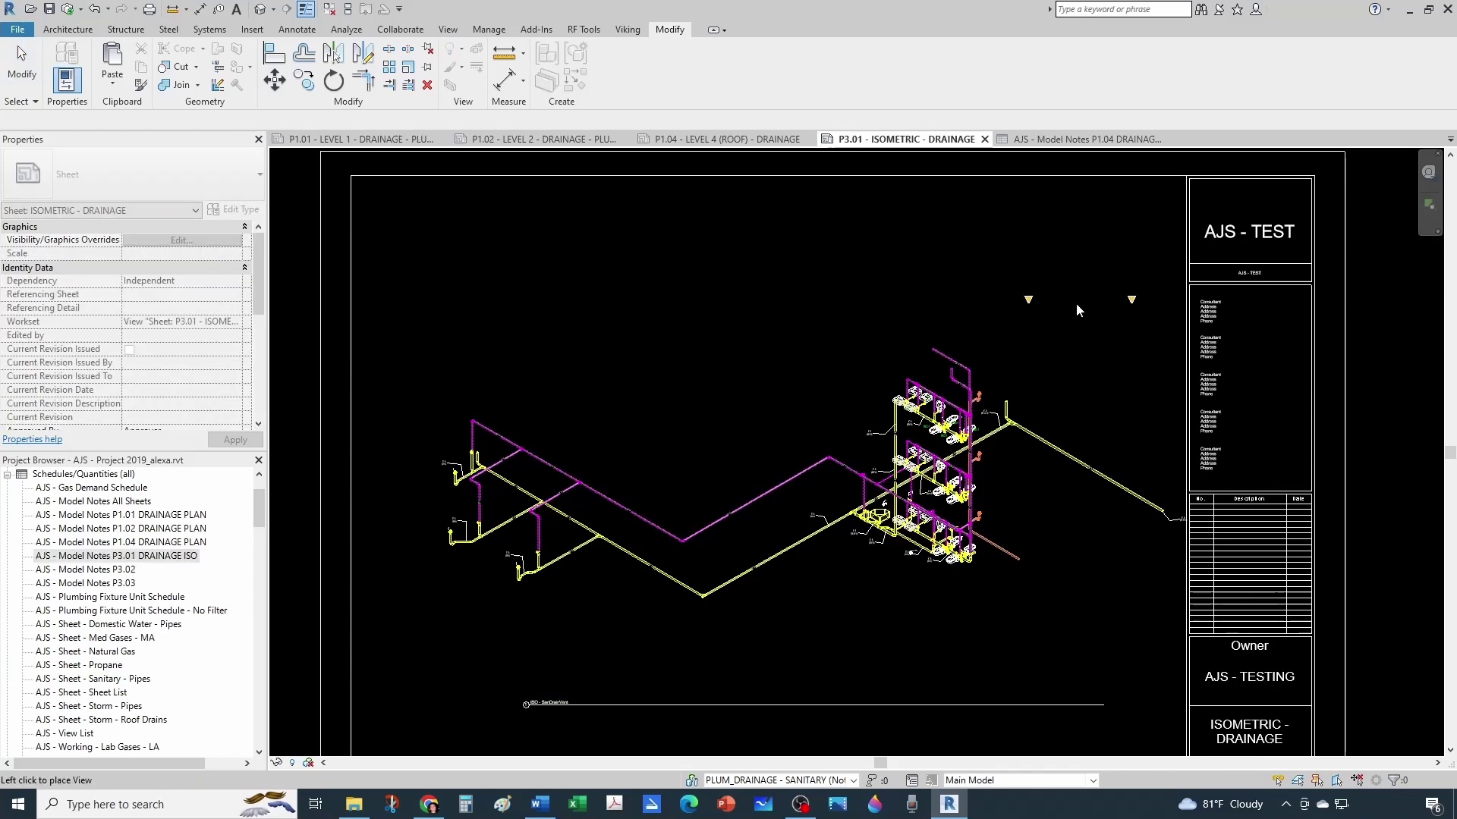
- Drop the P3.01 drainage isometric notes schedule in the blank area above the fixture risers and finish the placement
left_click(1040, 359)
key("Escape")
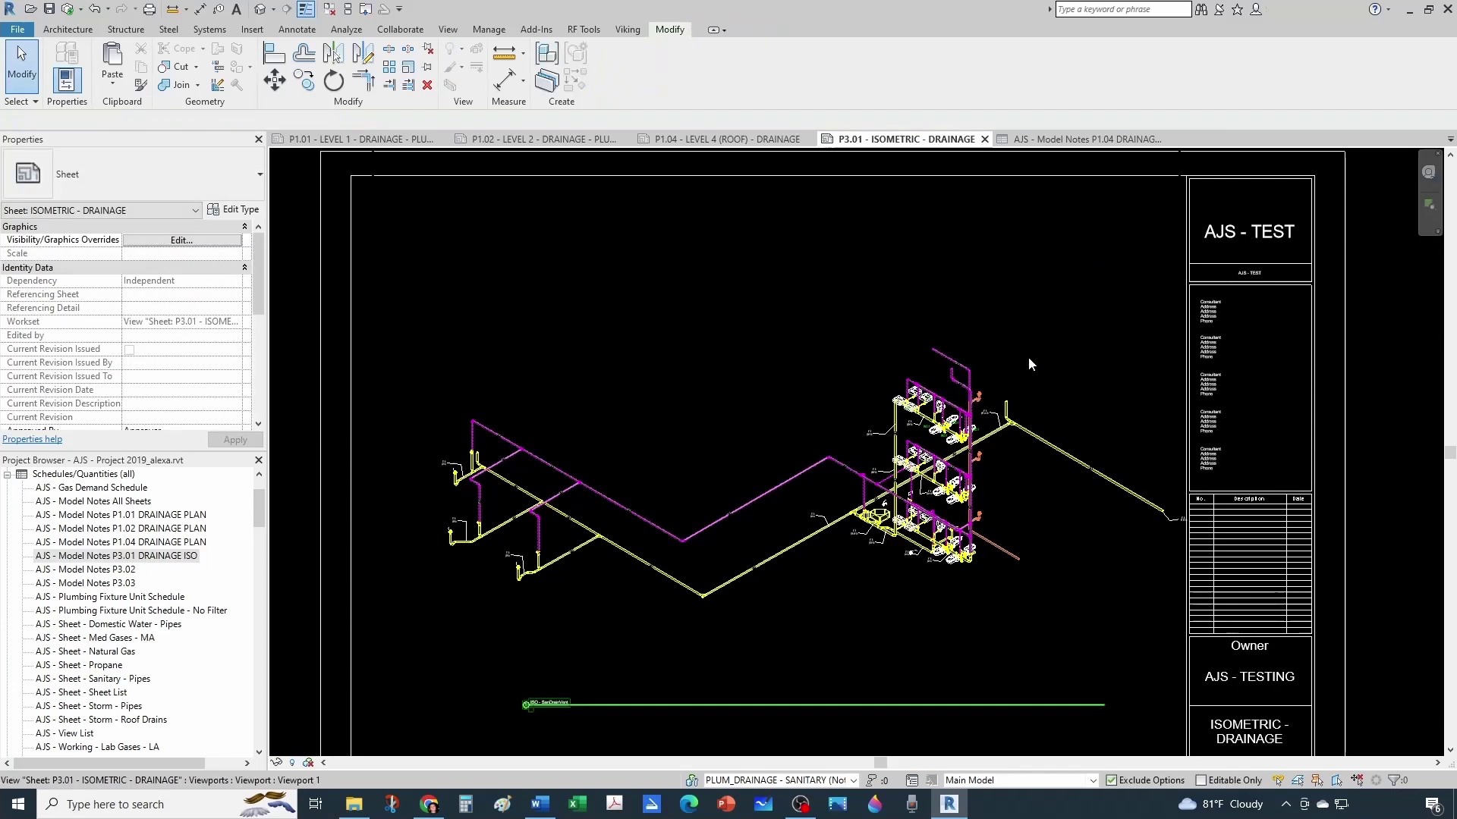
scroll(967, 391, "up", 2)
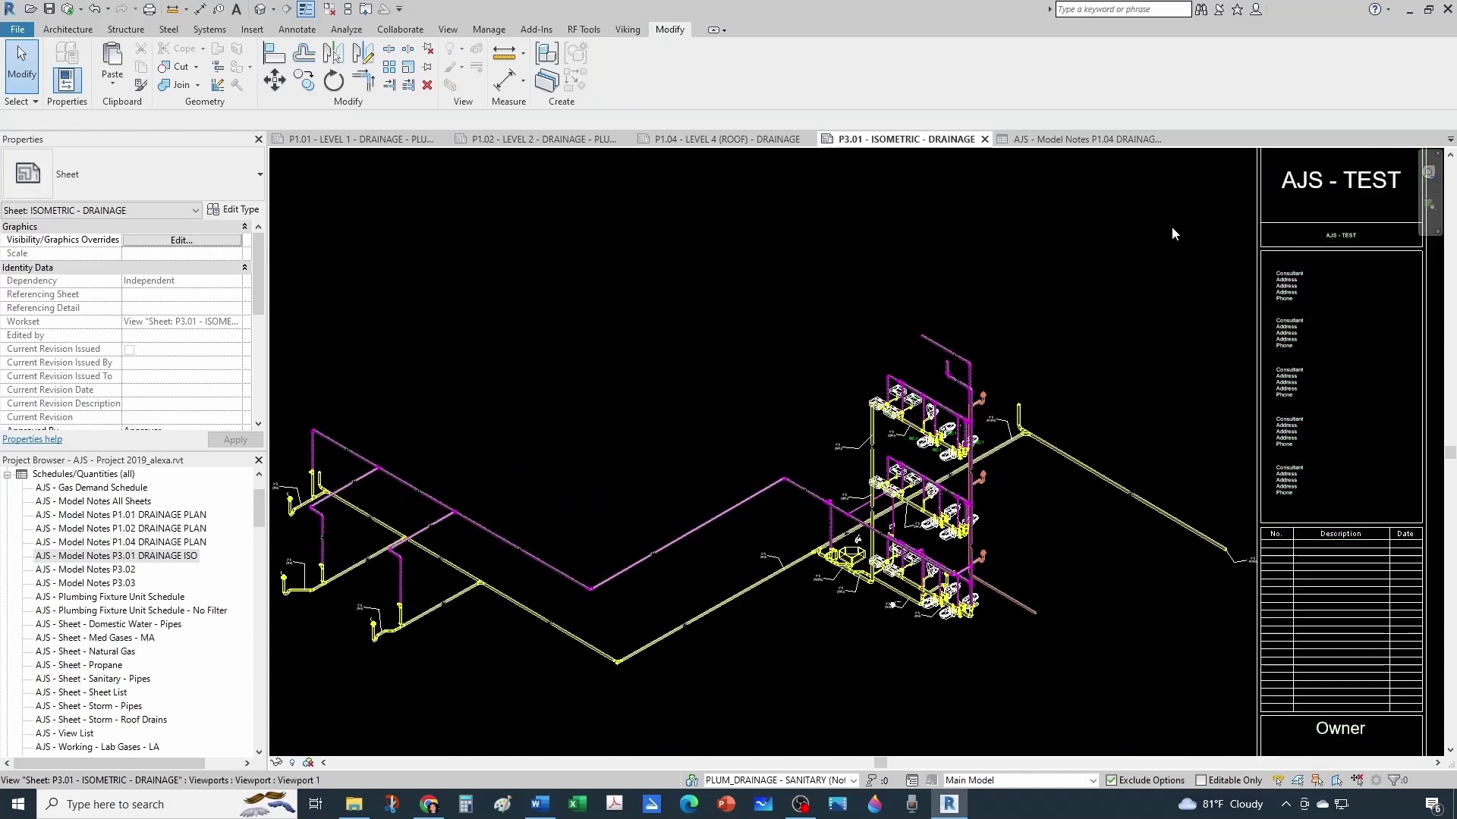
- Place an AJS Annotation Keynote Tag - Smart (Schedulable) beside the lavatory at the end of the uppermost fixture group's drain
mouse_move(260, 513)
left_mouse_down()
mouse_move(261, 683)
mouse_move(260, 580)
left_mouse_up()
double_click(133, 581)
scroll(132, 574, "up", 6)
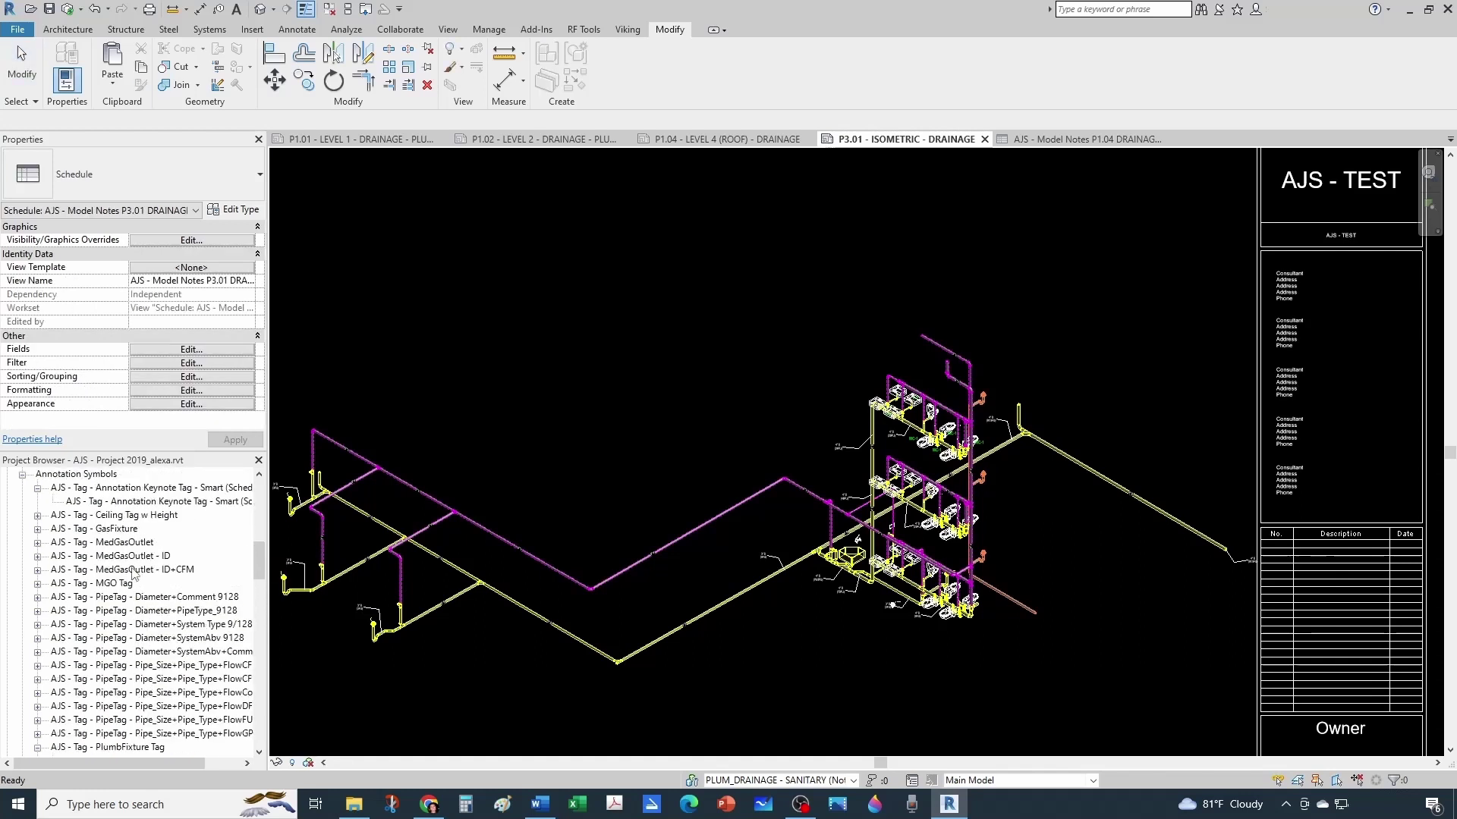
left_click(99, 570)
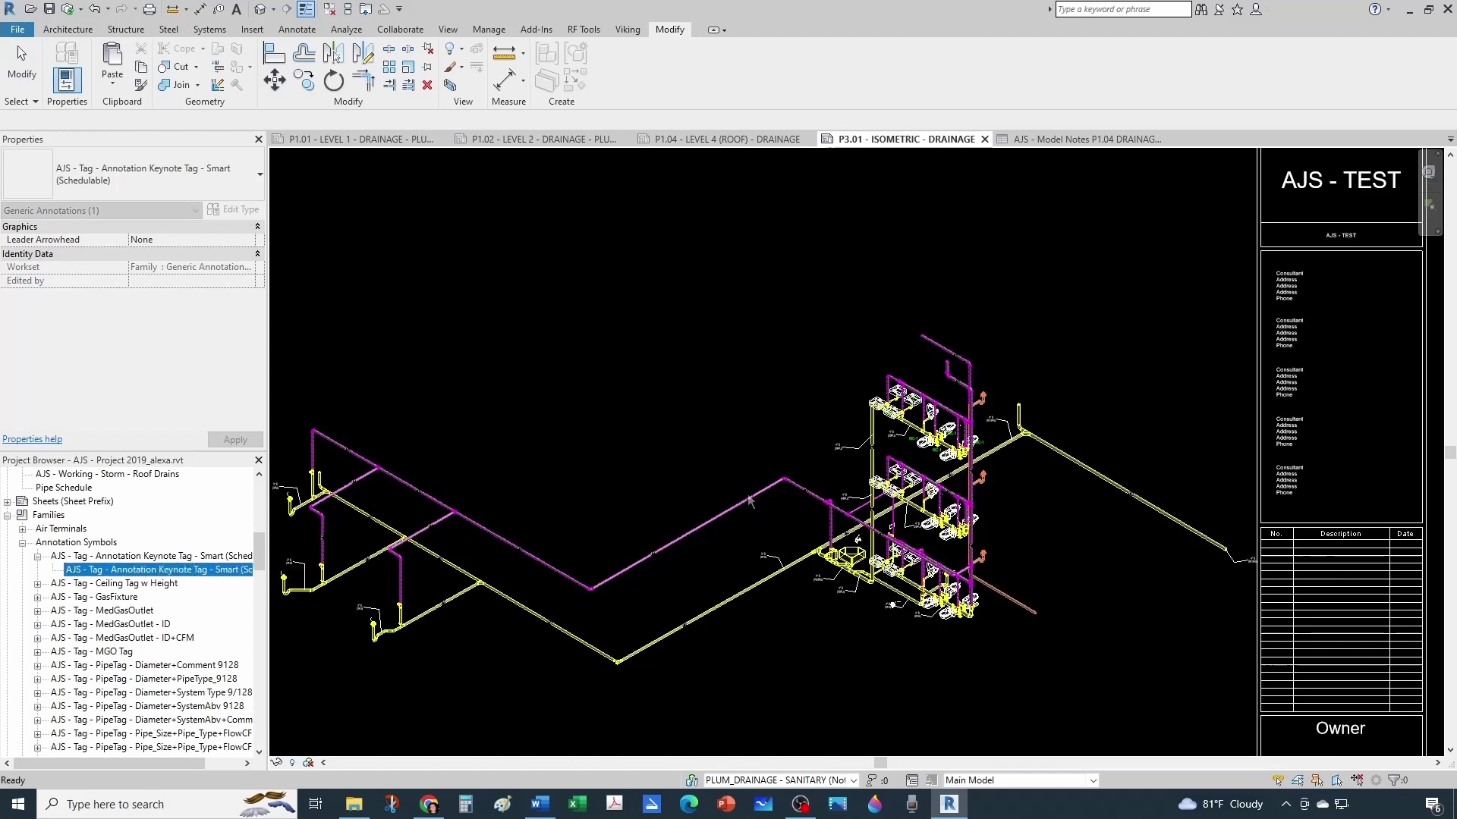
left_click_drag(749, 501, 751, 494)
scroll(850, 425, "up", 5)
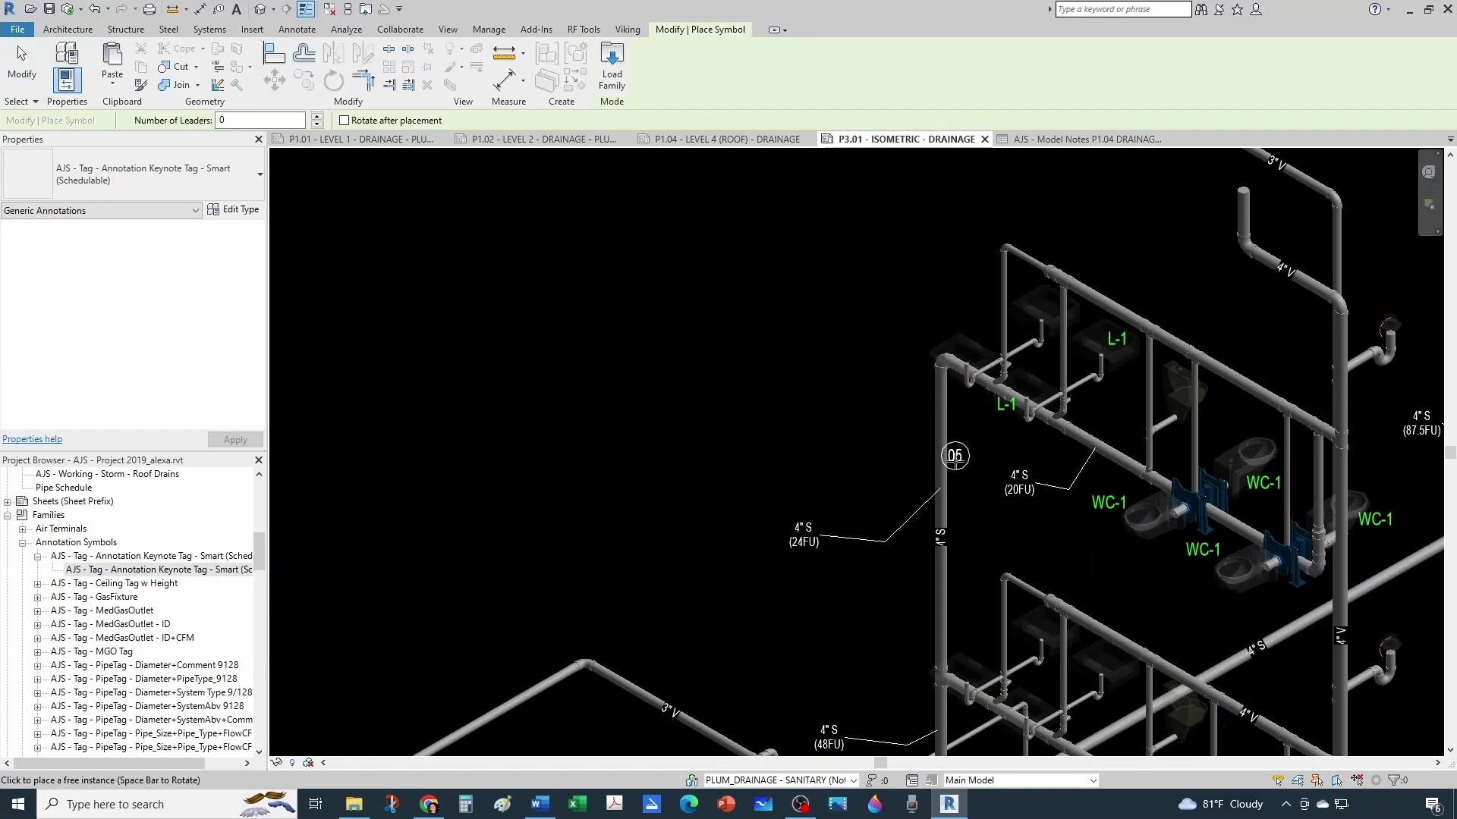
scroll(872, 497, "up", 5)
left_click(743, 455)
key("Escape")
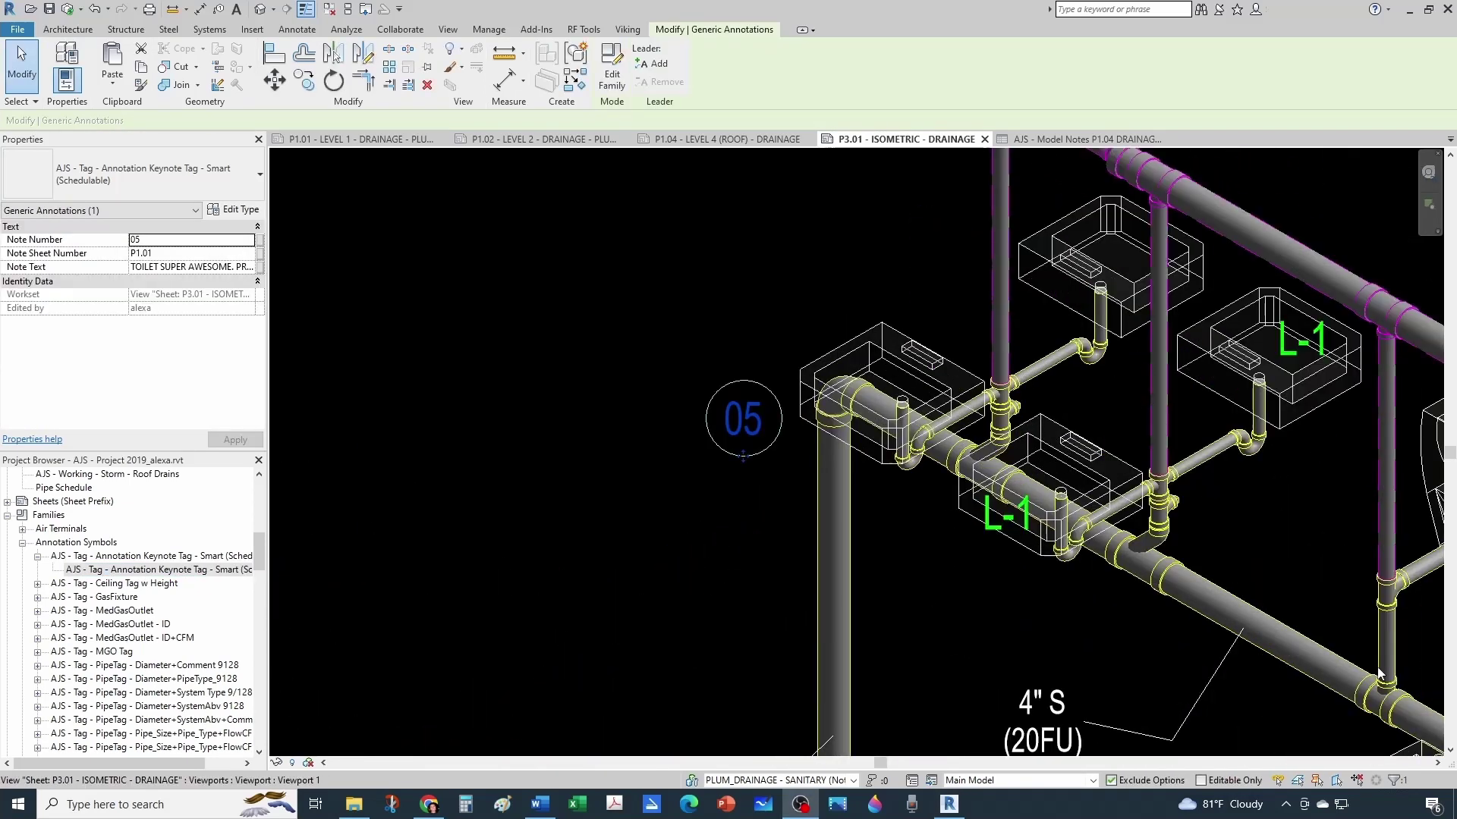
- Change the note number of the new keynote tag beside the lavatory to 01
left_click(761, 478)
scroll(762, 478, "up", 2)
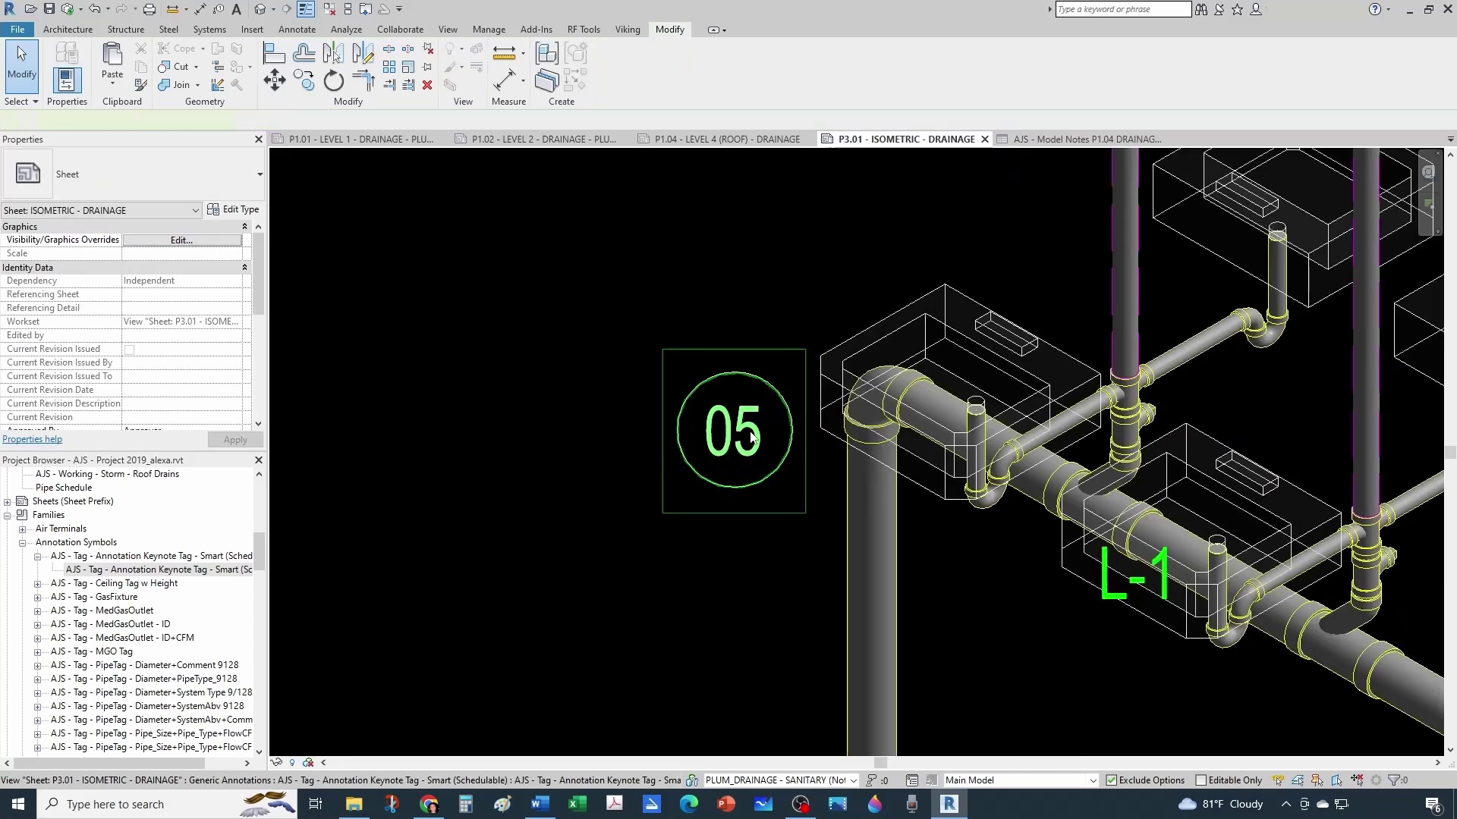
double_click(749, 446)
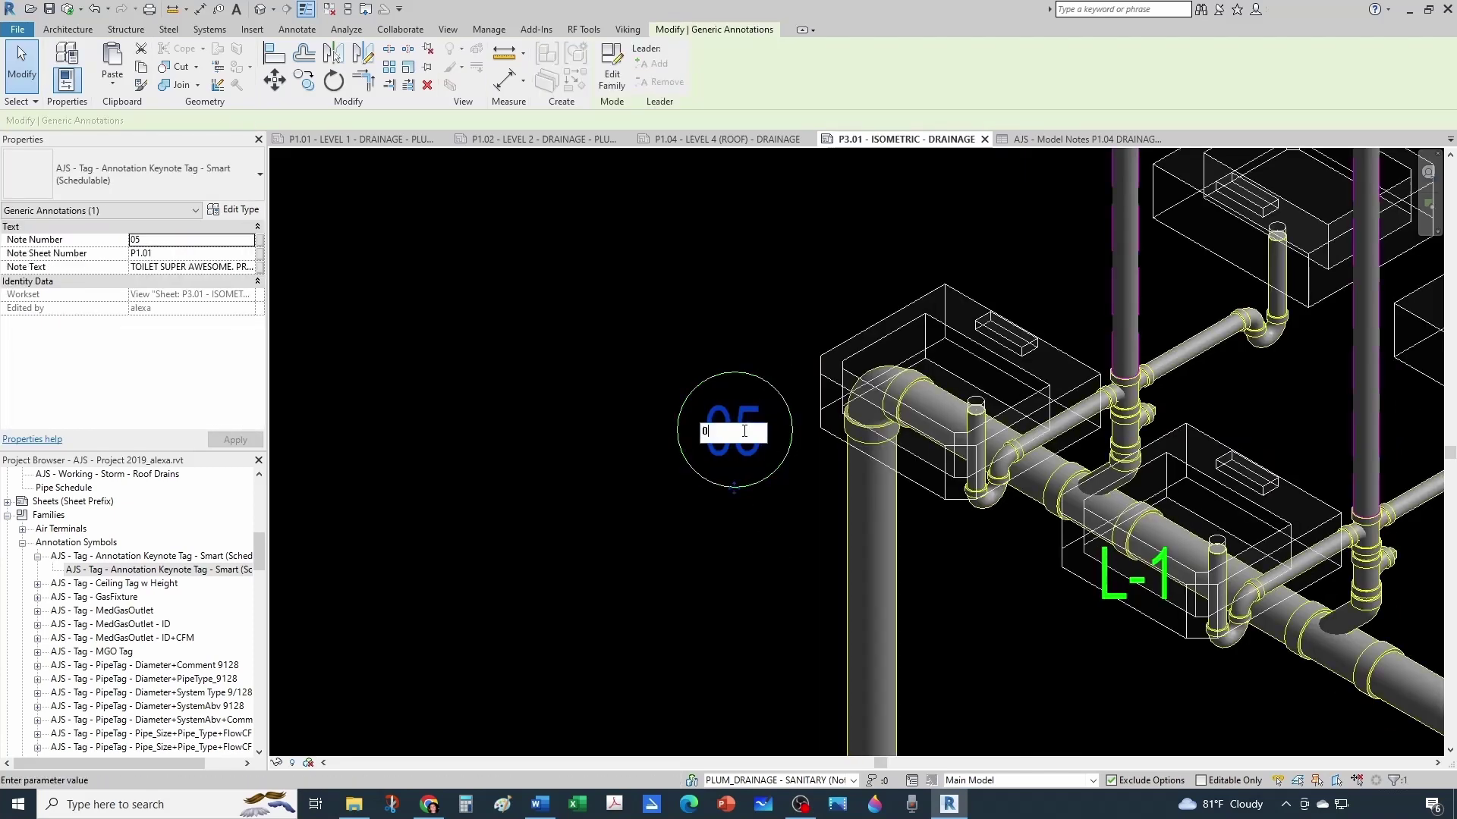
left_click(781, 569)
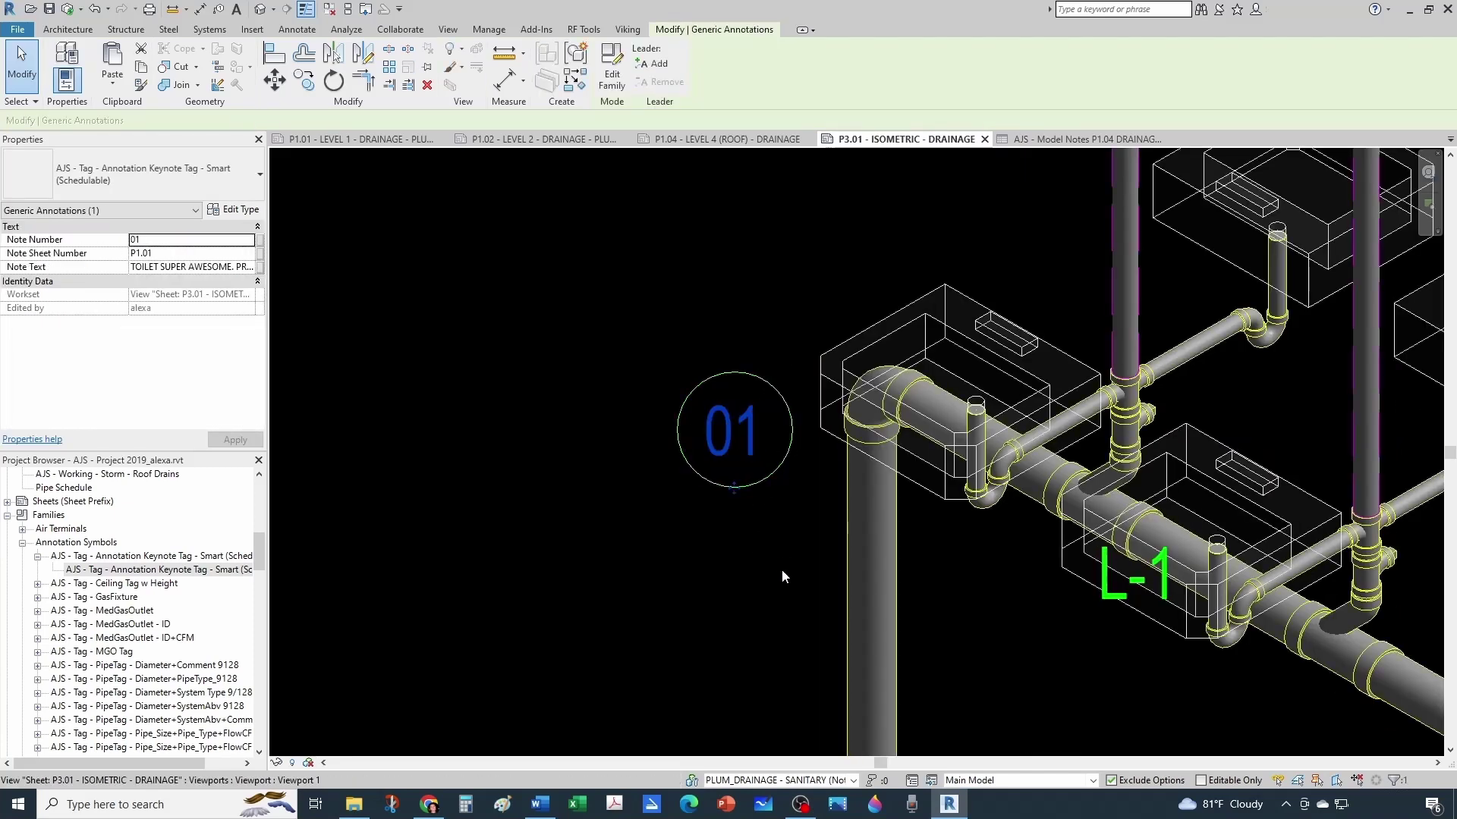
scroll(786, 516, "down", 3)
- Assign the existing "AWESOME LAVATORY. PROVIDE WITH WATER, DRAIN, VENT..." note text to keynote tag 01
left_click(778, 499)
left_click(778, 499)
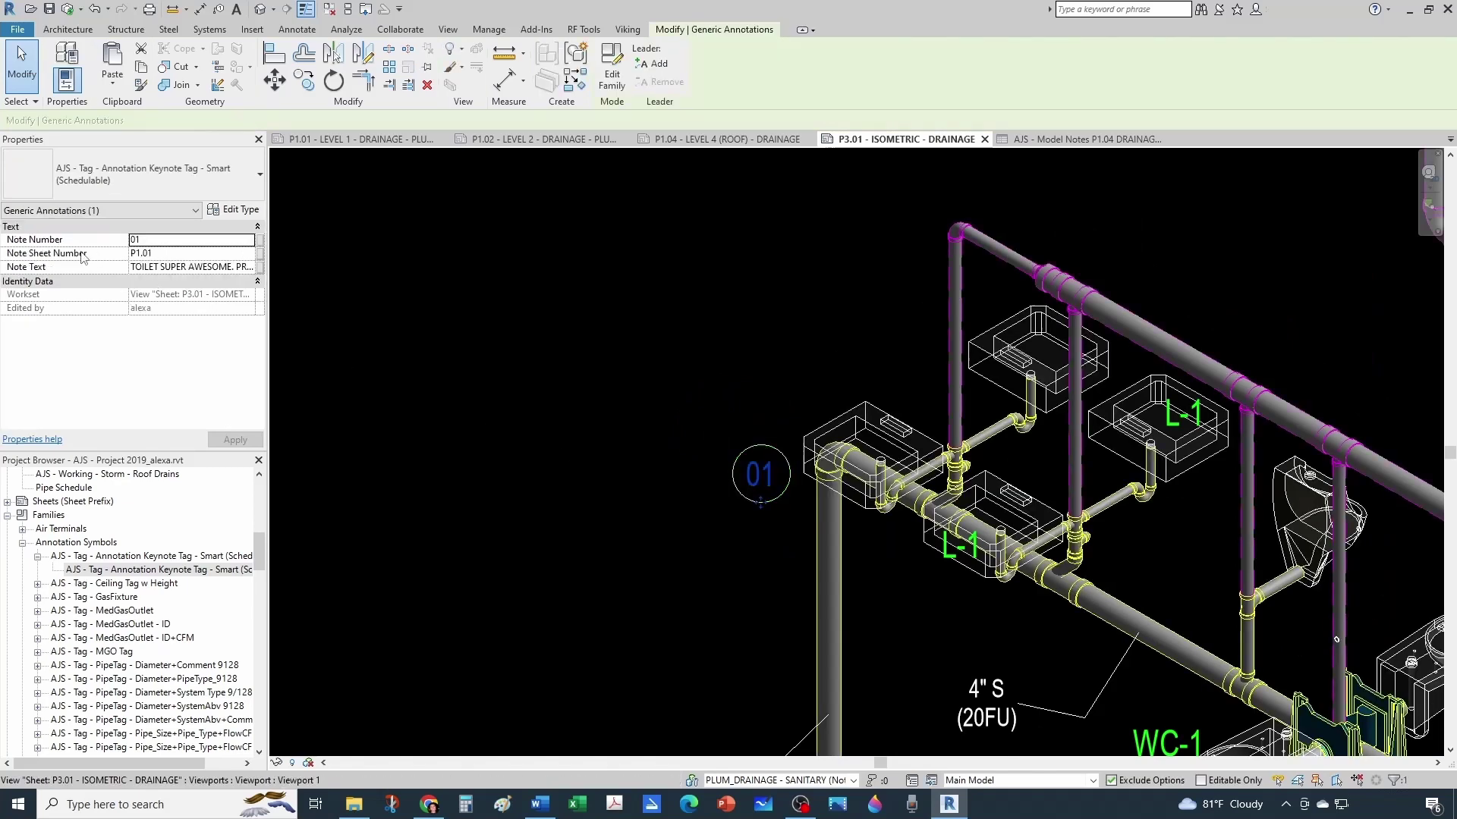
left_click(249, 268)
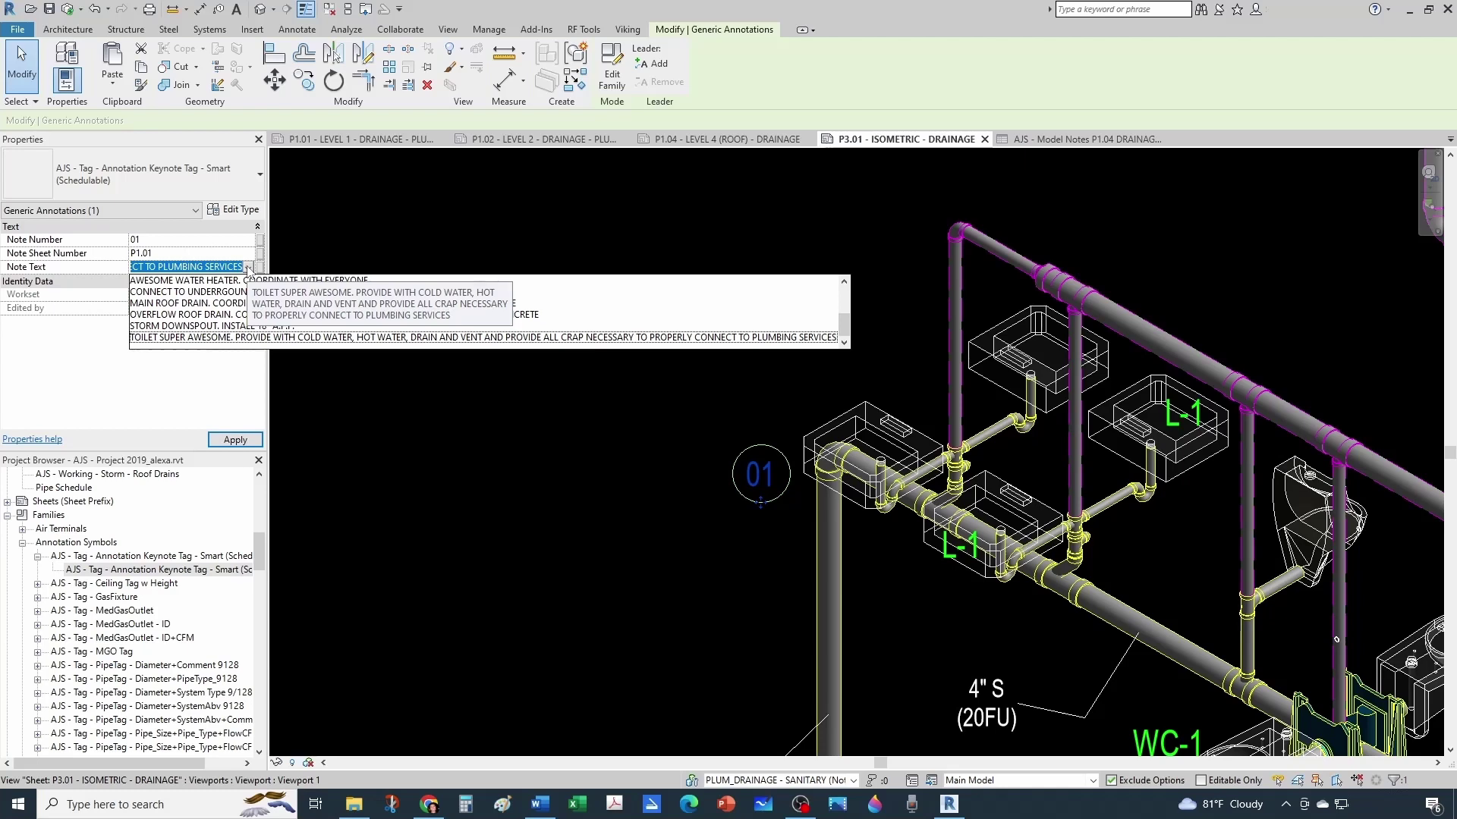
scroll(238, 298, "up", 3)
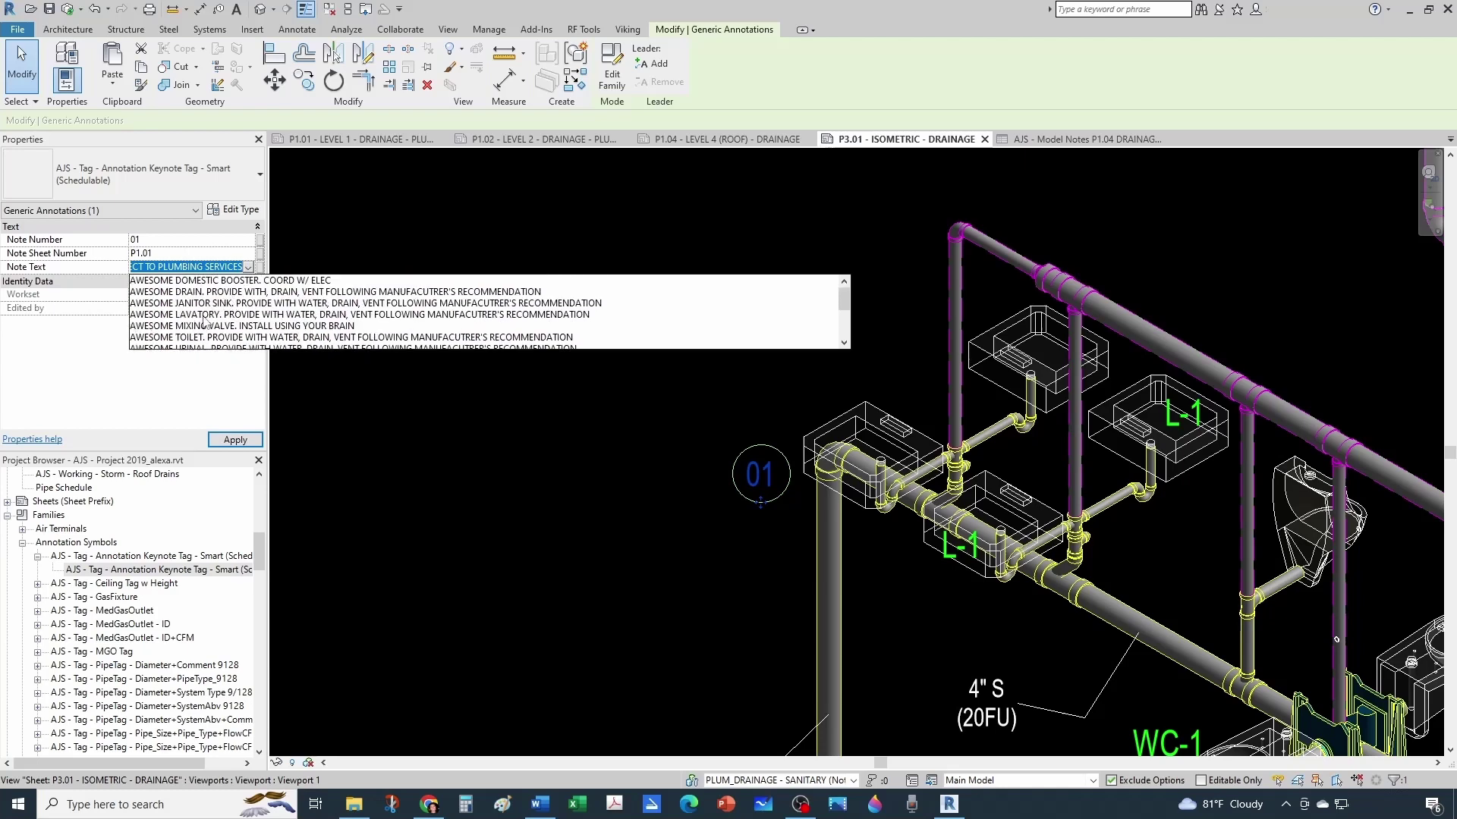
left_click(203, 315)
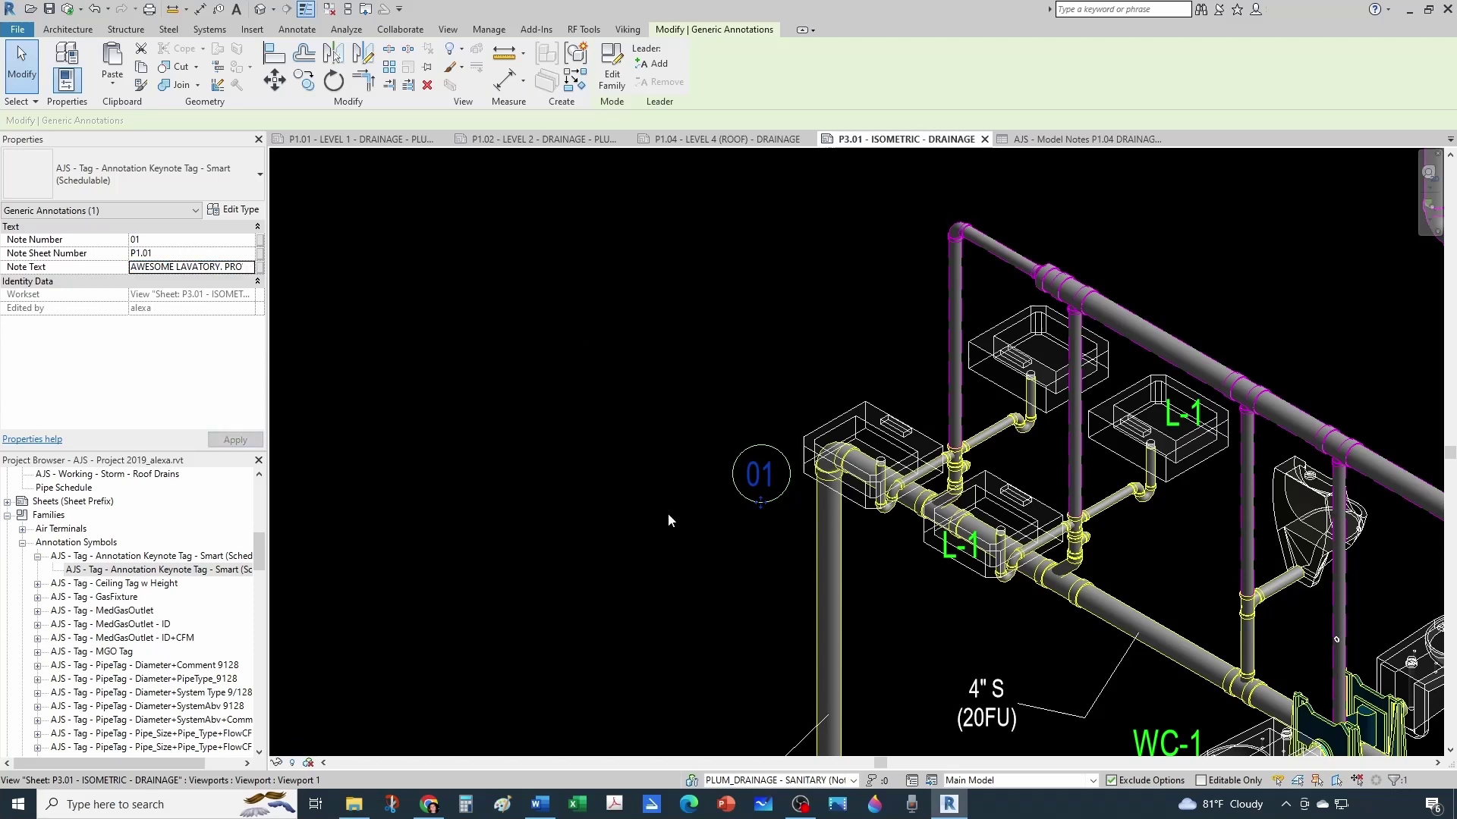
left_click(720, 522)
- Copy keynote tag 01 to the other three lavatories of the uppermost fixture group
left_click(761, 489)
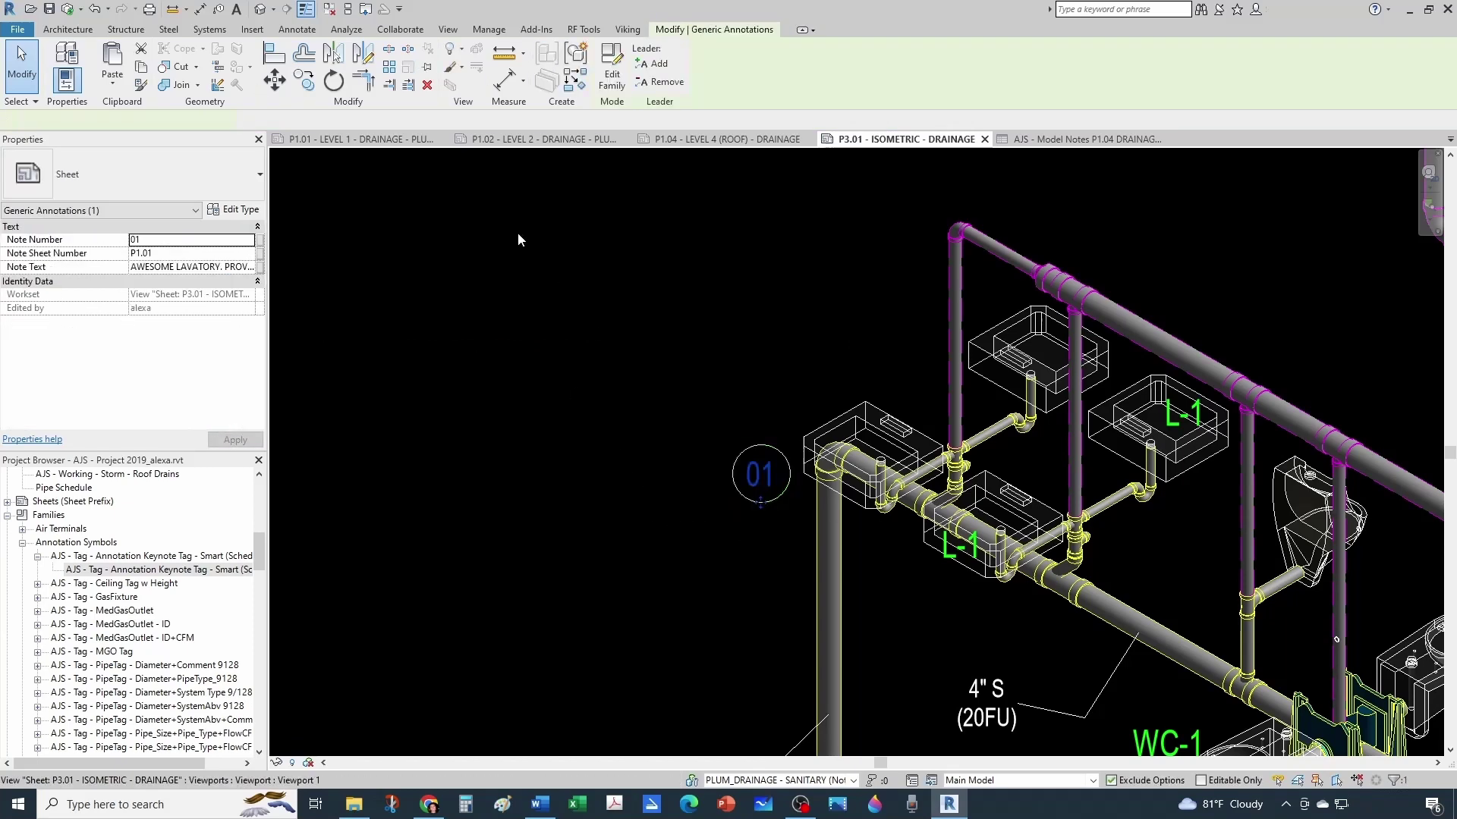
left_click(303, 80)
scroll(768, 490, "up", 3)
scroll(770, 490, "down", 2)
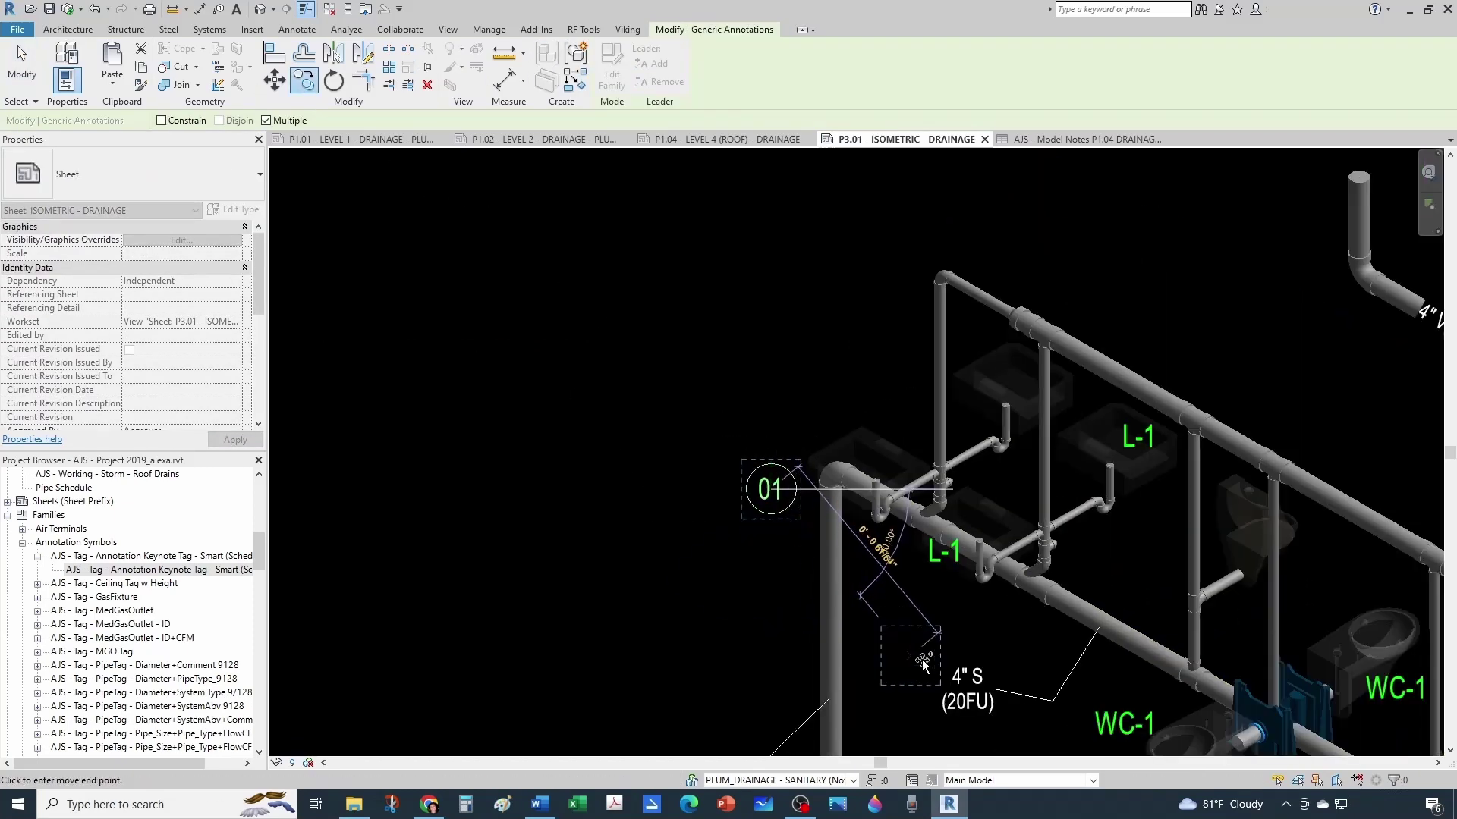
scroll(918, 550, "up", 2)
left_click(907, 540)
scroll(918, 546, "down", 2)
scroll(941, 352, "up", 3)
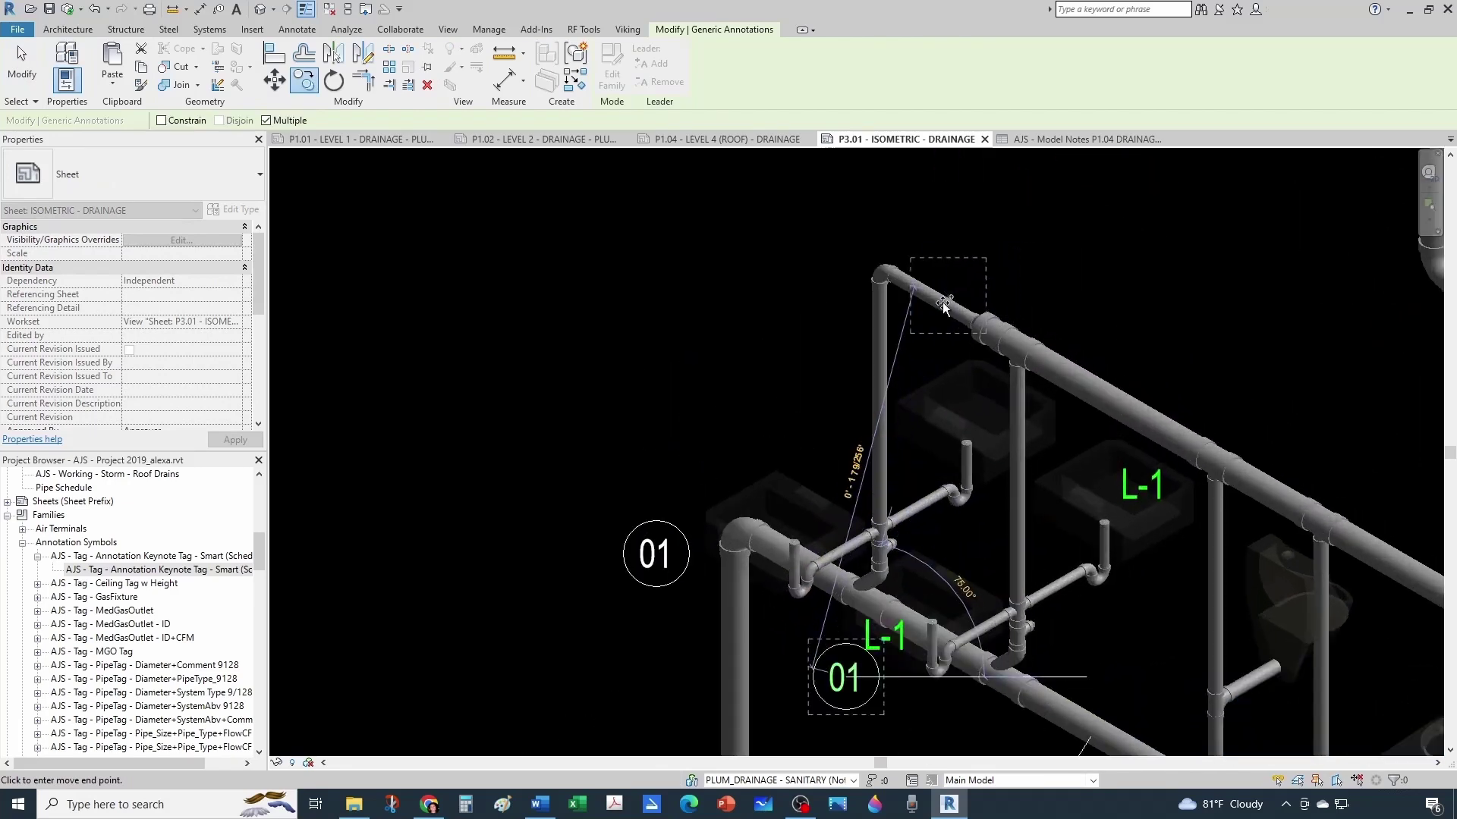
left_click(936, 351)
scroll(1054, 531, "down", 2)
scroll(1055, 531, "up", 2)
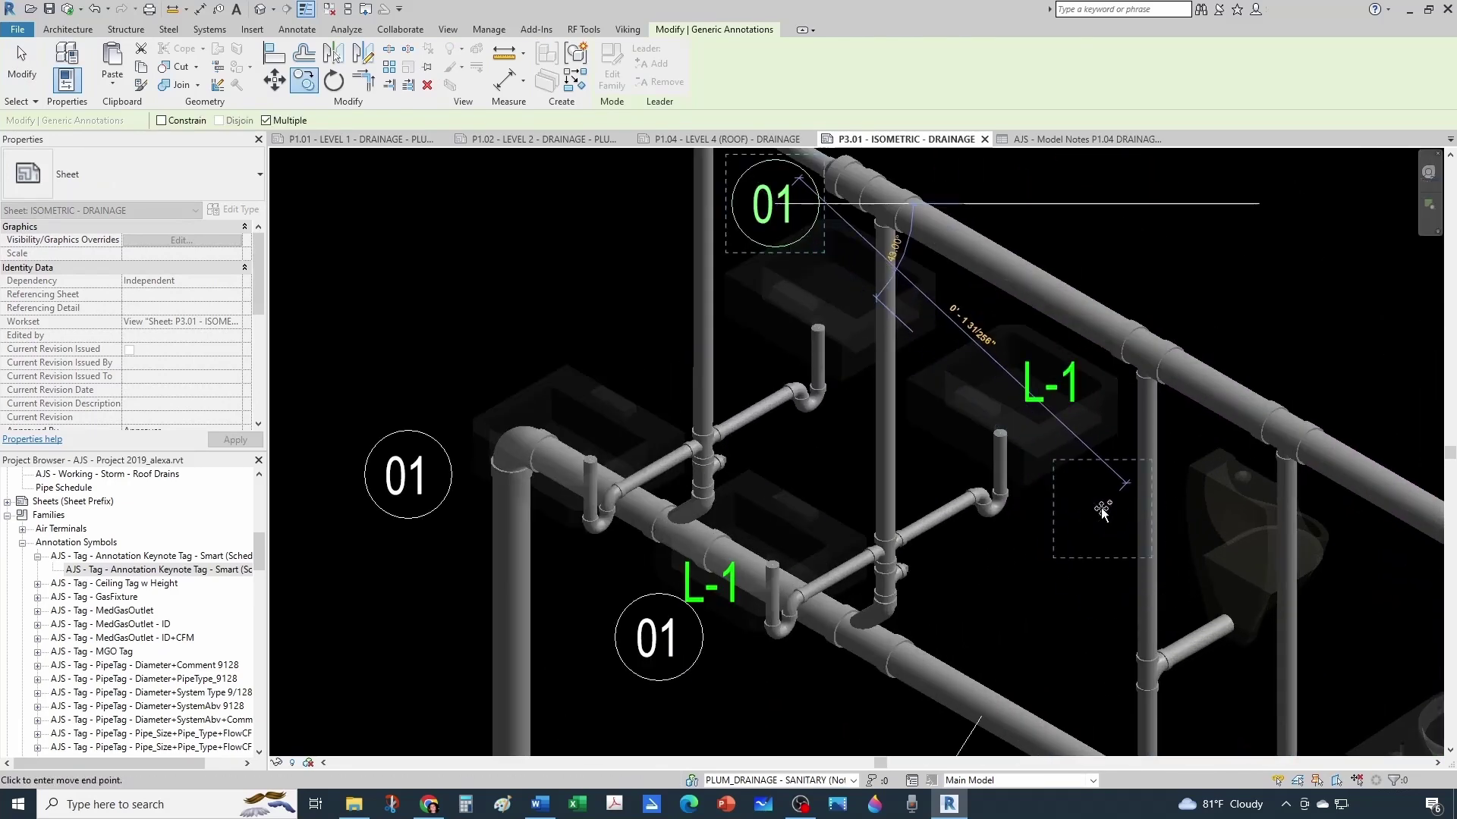
left_click(1099, 503)
key("Escape")
key("Escape")
- Copy the keynote tag from the front lavatory to just below the first WC-1 toilet on the uppermost branch
scroll(835, 457, "down", 3)
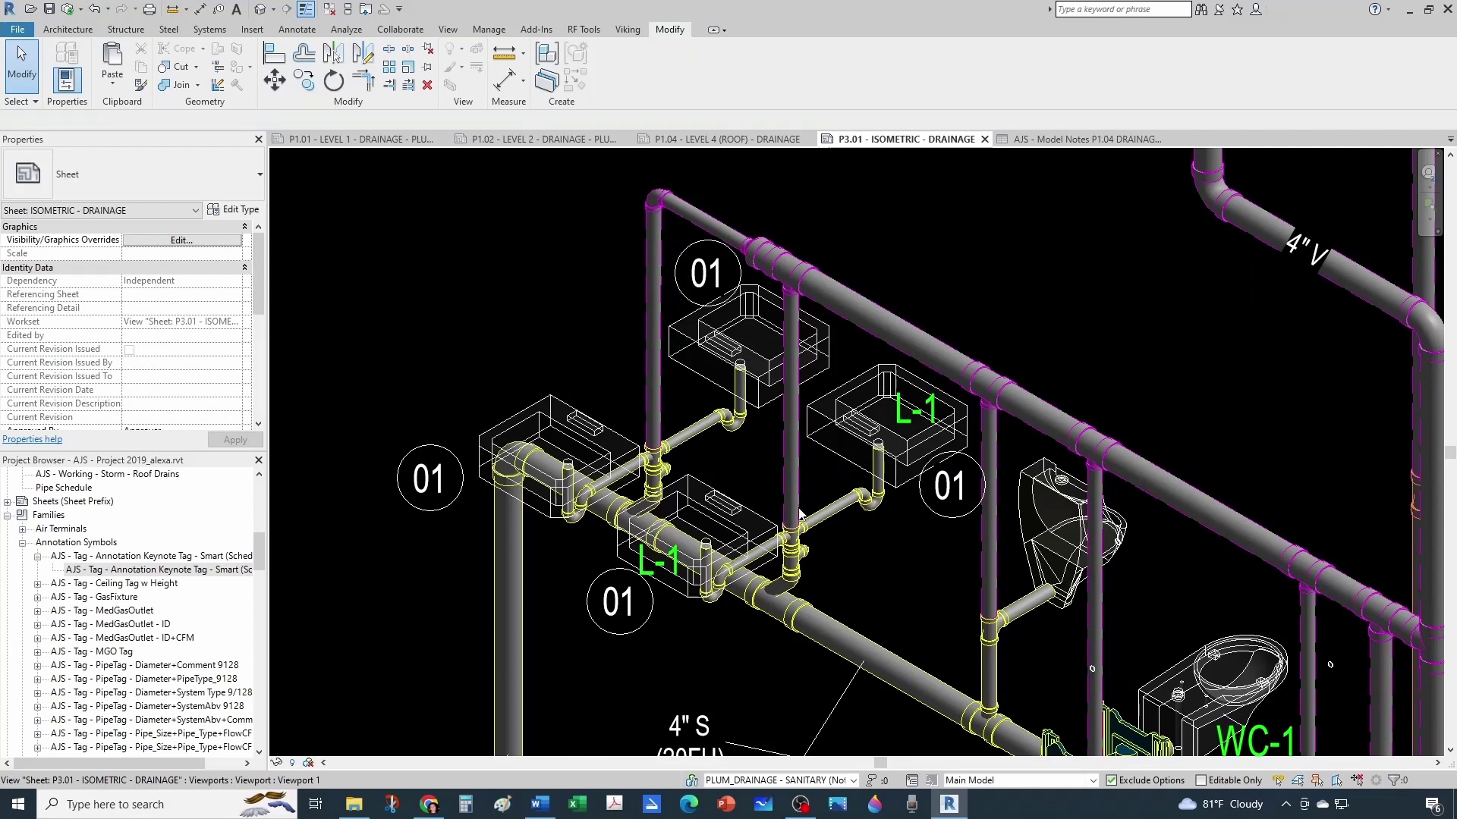
scroll(812, 506, "down", 2)
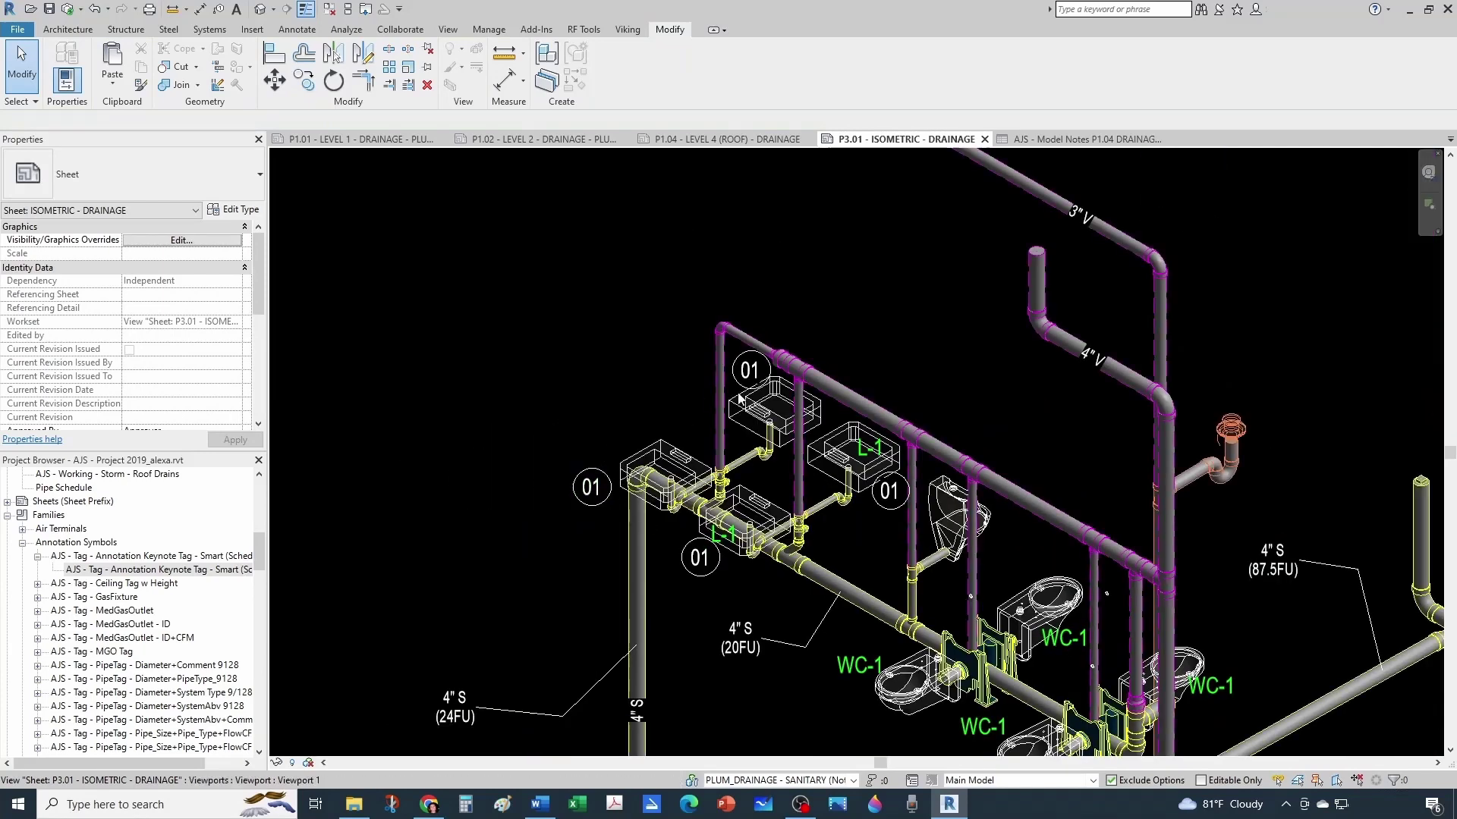
scroll(810, 527, "up", 2)
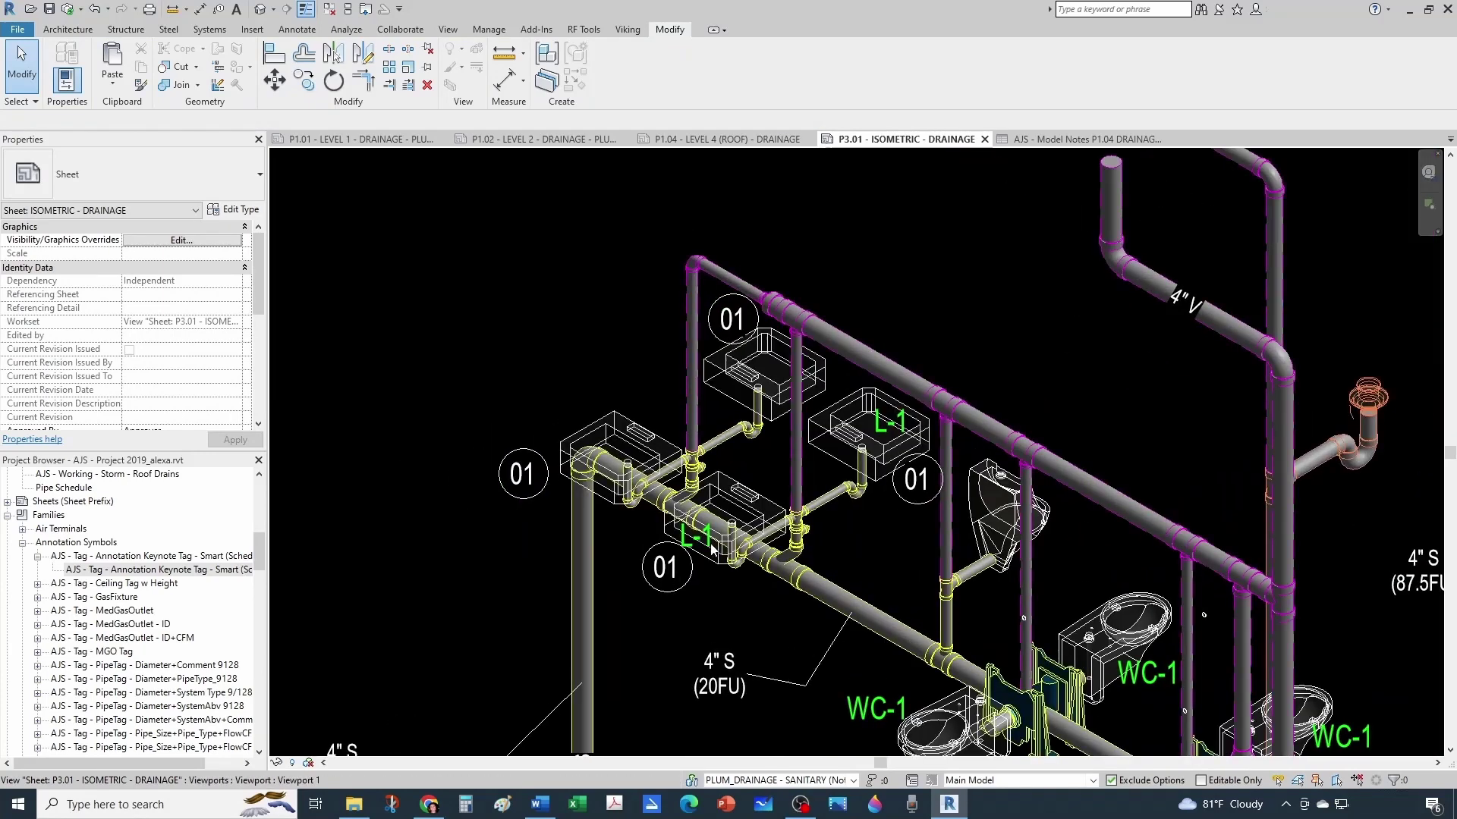
scroll(823, 565, "down", 1)
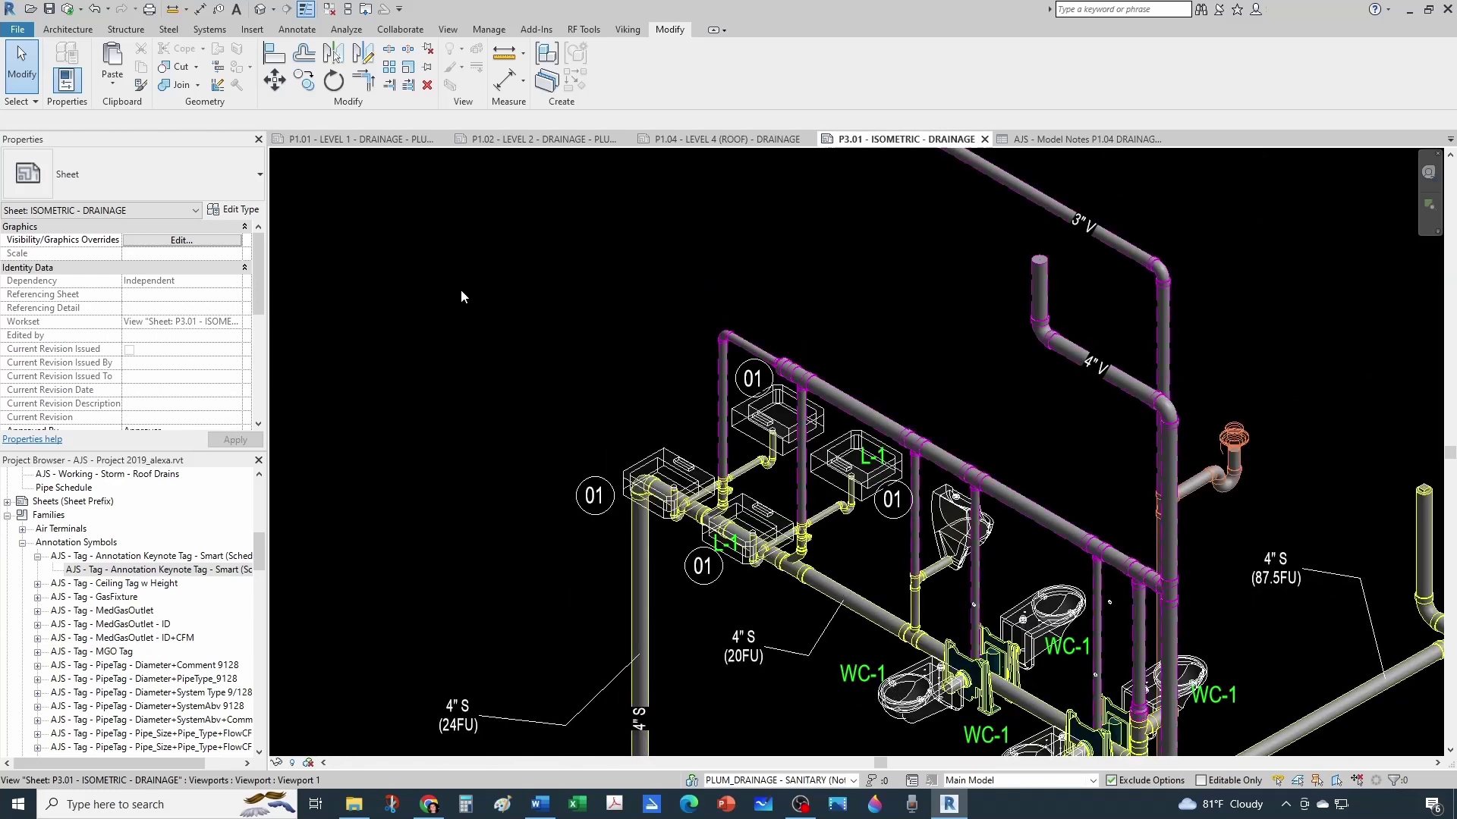
middle_click_drag(768, 558, 828, 544)
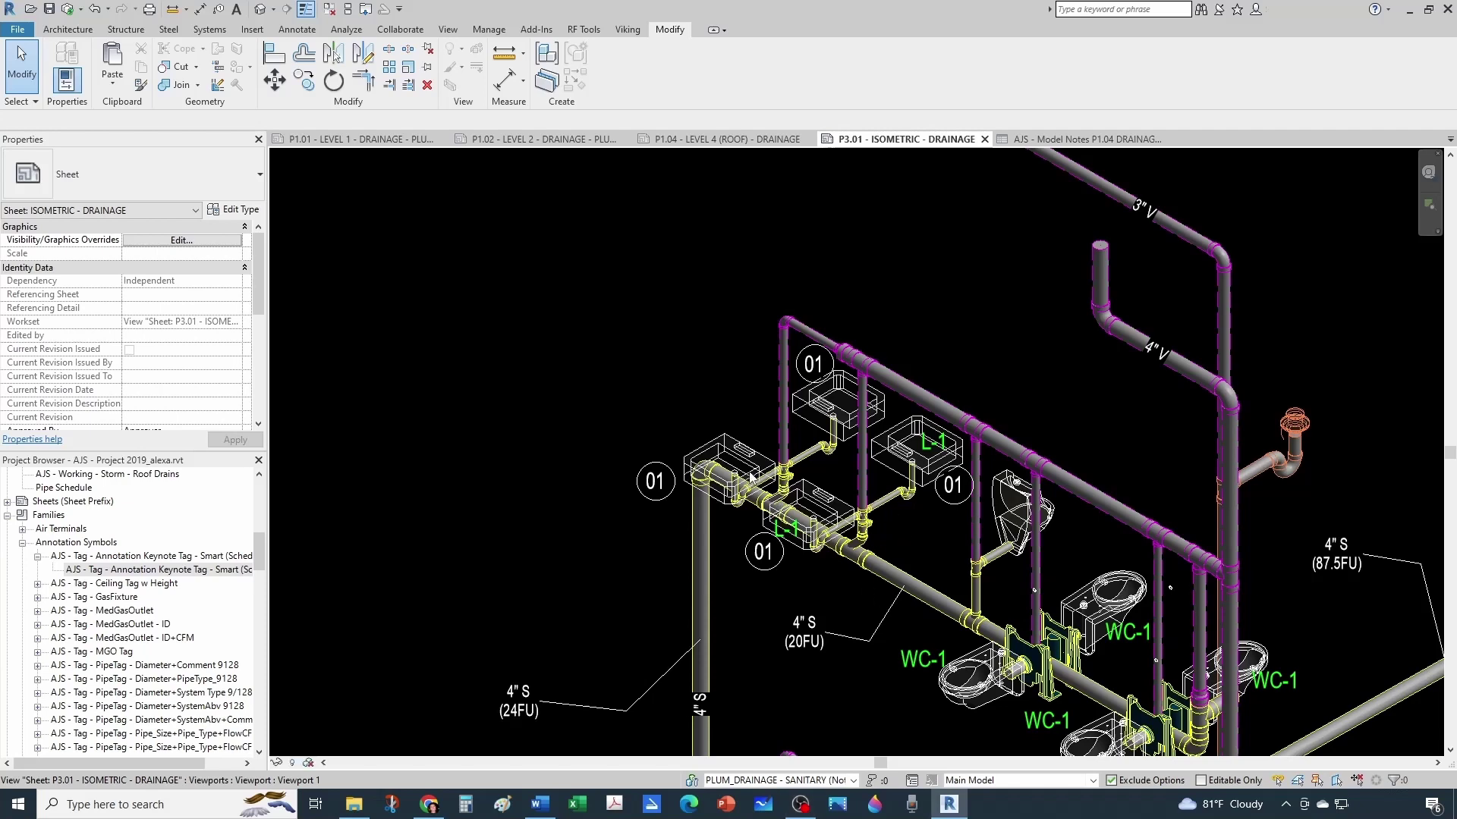
middle_click_drag(944, 644, 763, 504)
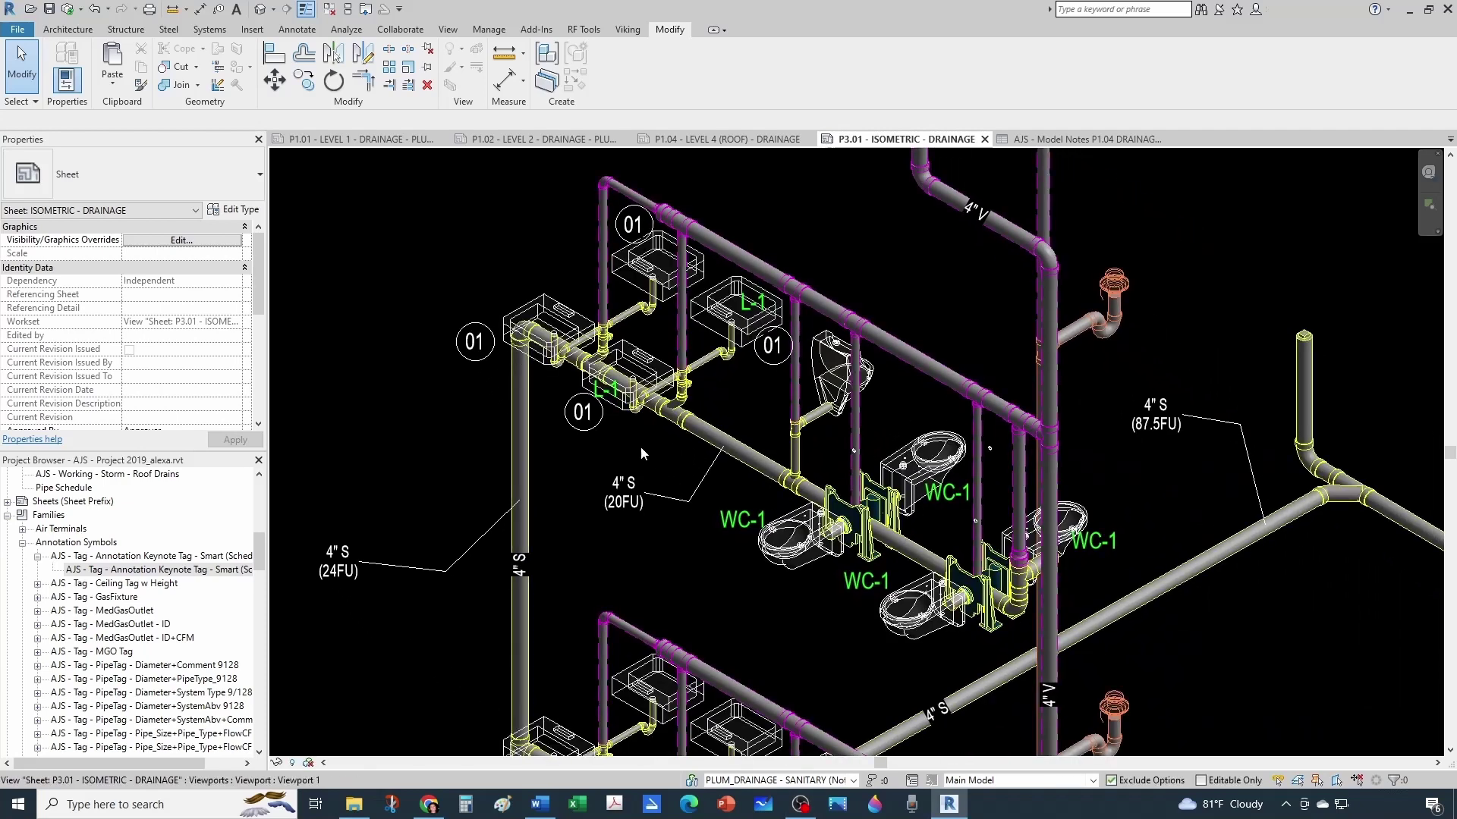
left_click(583, 414)
left_click(304, 79)
left_click(584, 420)
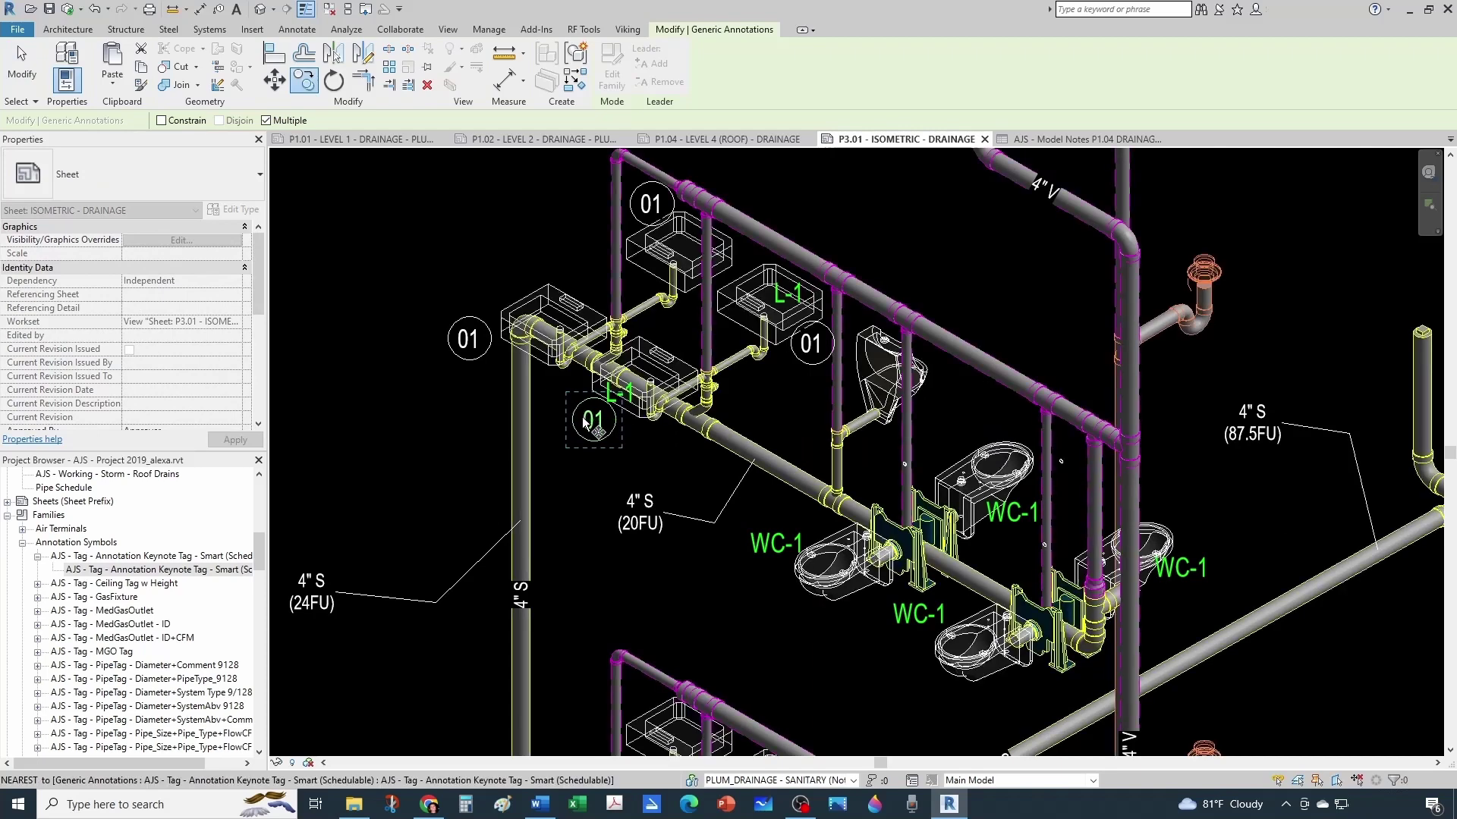
scroll(584, 419, "down", 2)
left_click(723, 532)
key("Escape")
- Change the note number of the keynote tag below the WC-1 toilet to 02
scroll(723, 532, "up", 5)
left_click(723, 531)
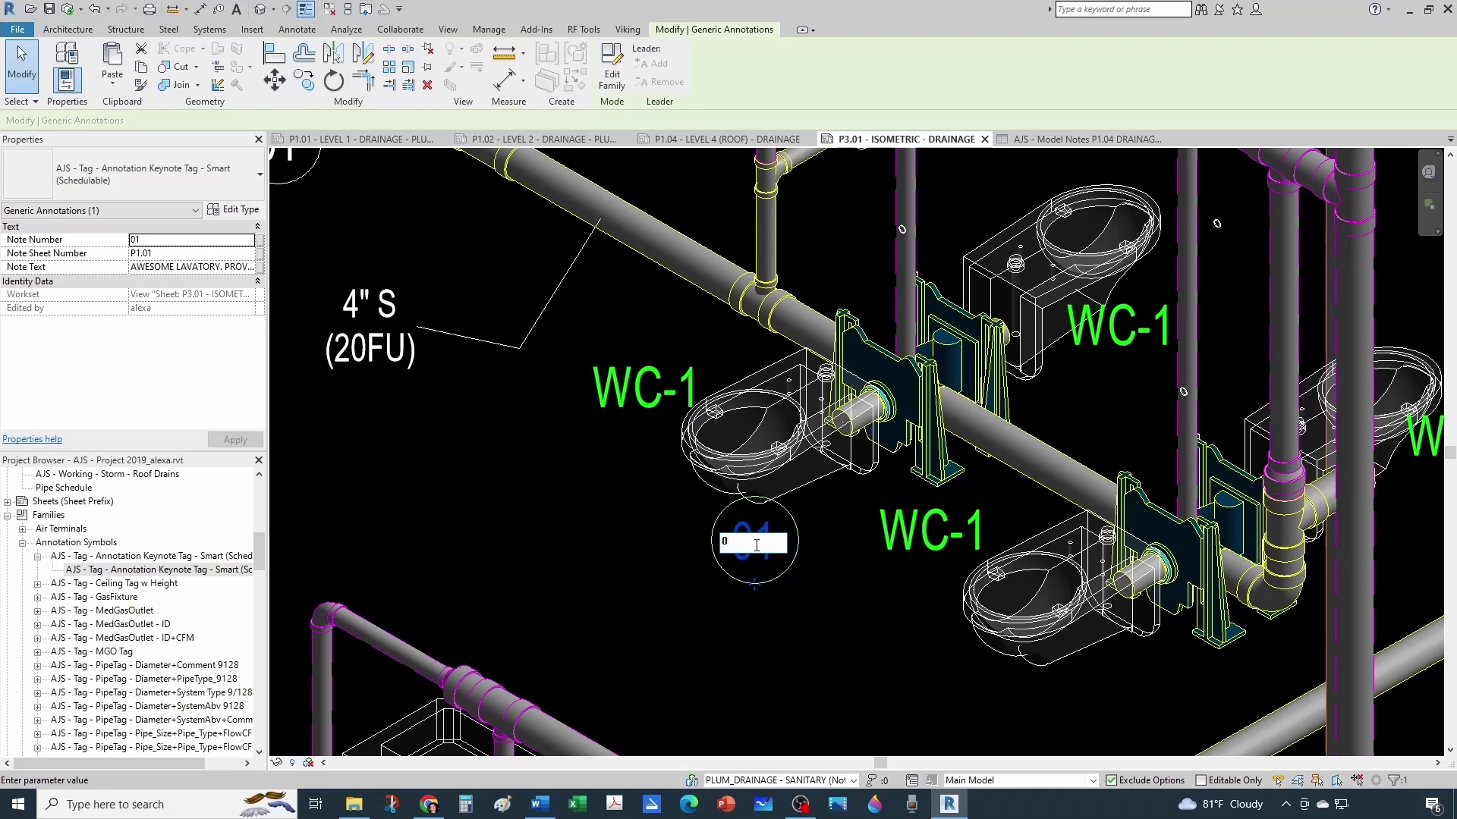
type("02")
left_click(857, 615)
left_click(857, 614)
scroll(806, 516, "down", 2)
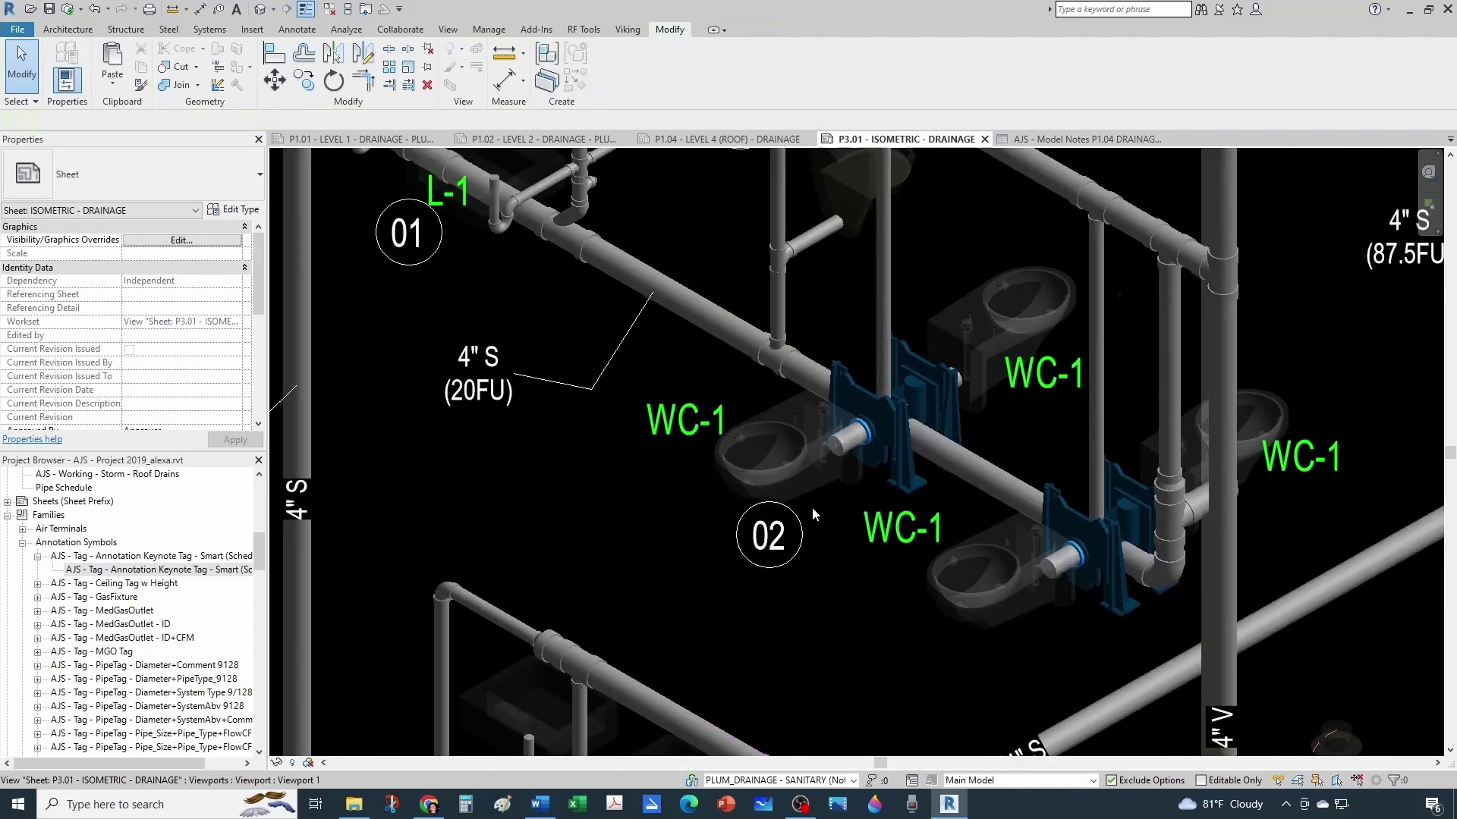
- Assign the existing "AWESOME TOILET. PROVIDE WITH WATER, DRAIN, VENT..." note text to keynote tag 02
left_click(793, 558)
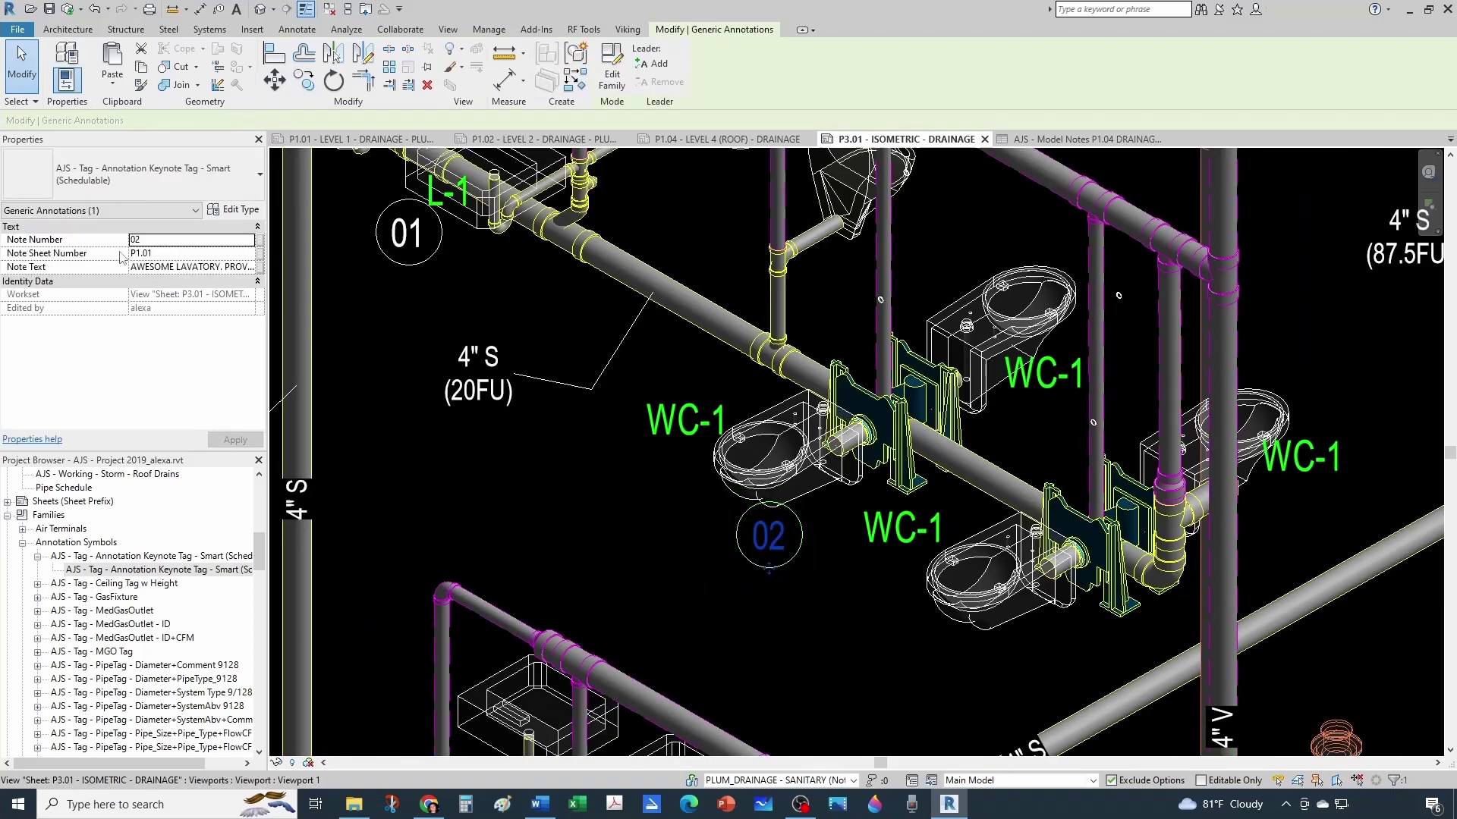
left_click(247, 267)
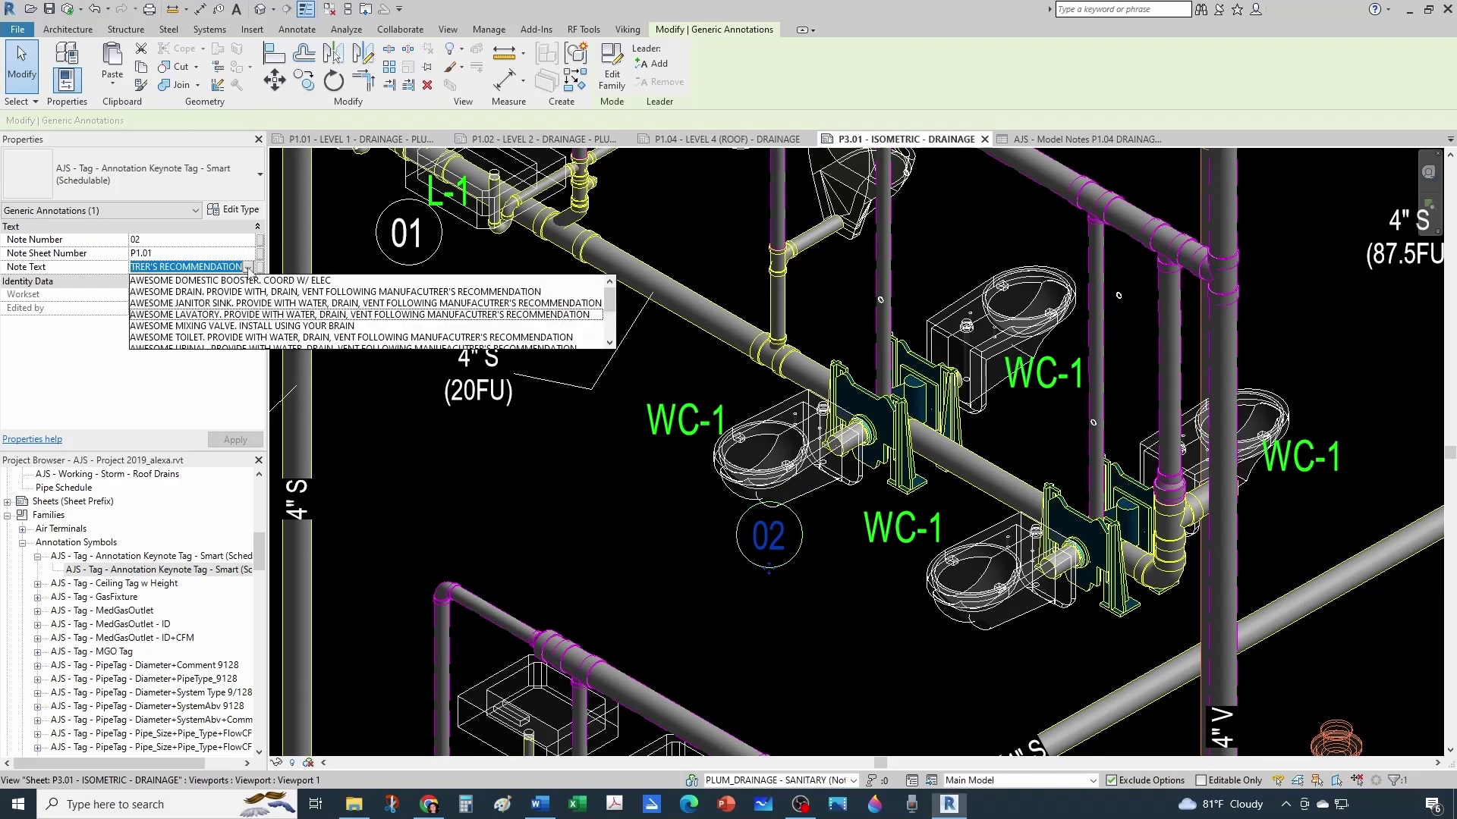
left_click(191, 338)
left_click(689, 524)
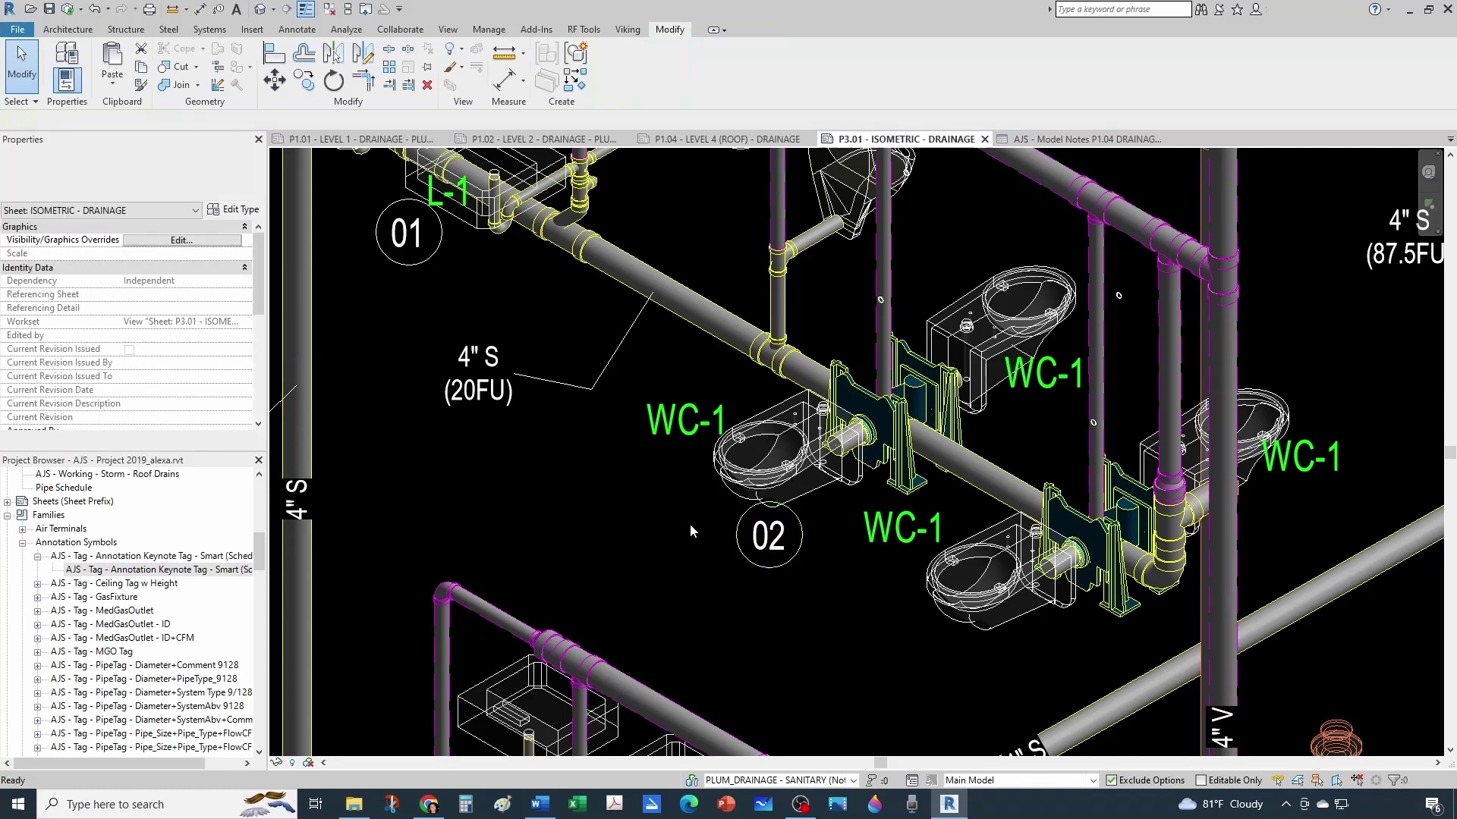
- Select all keynote tags of this type visible on the isometric drainage sheet and set their note sheet number to P3.01
scroll(690, 521, "down", 3)
scroll(549, 381, "up", 2)
left_click(549, 381)
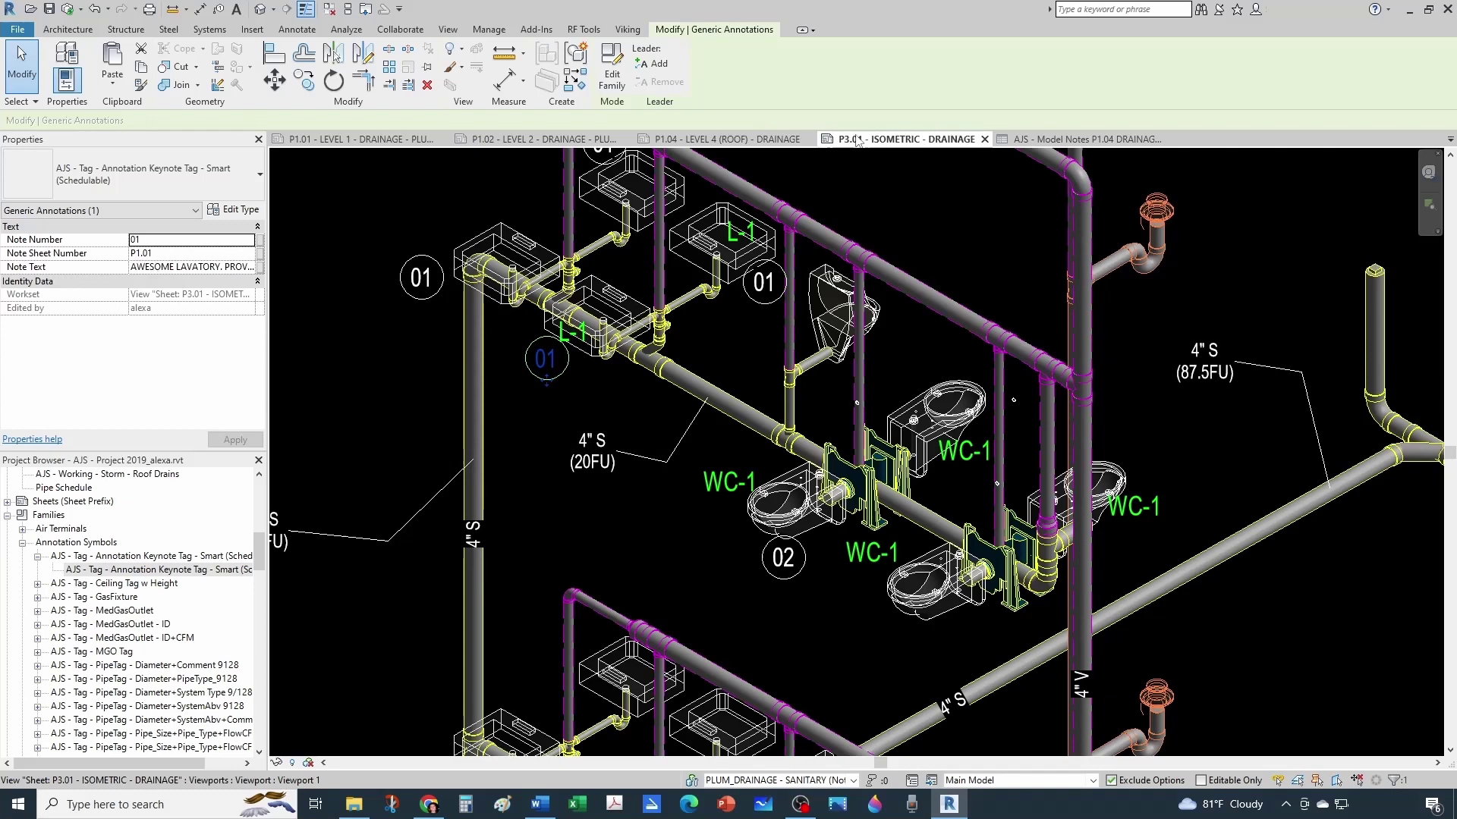
left_click(799, 493)
scroll(798, 493, "down", 2)
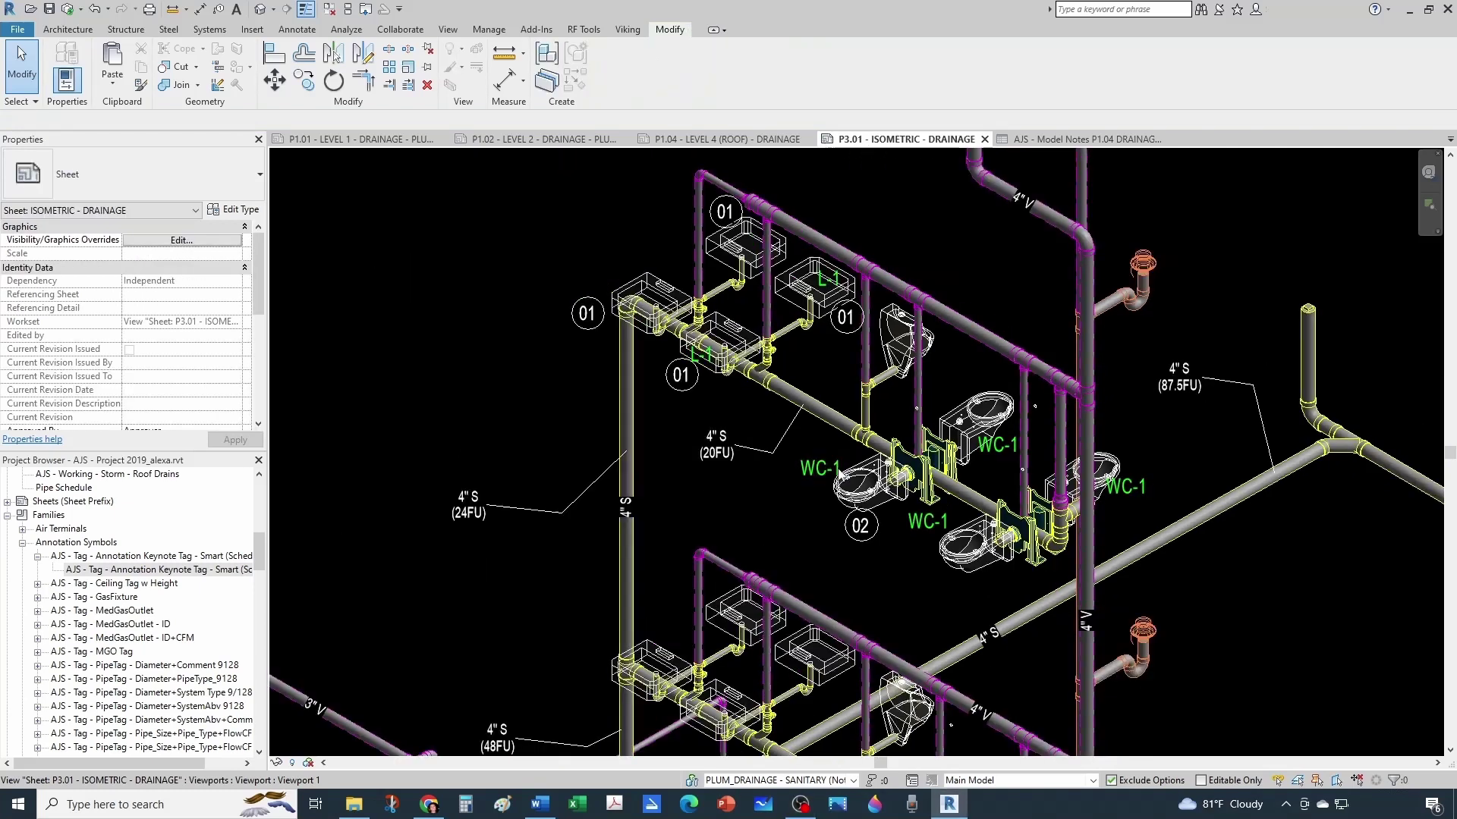
scroll(531, 331, "up", 1)
right_click(613, 326)
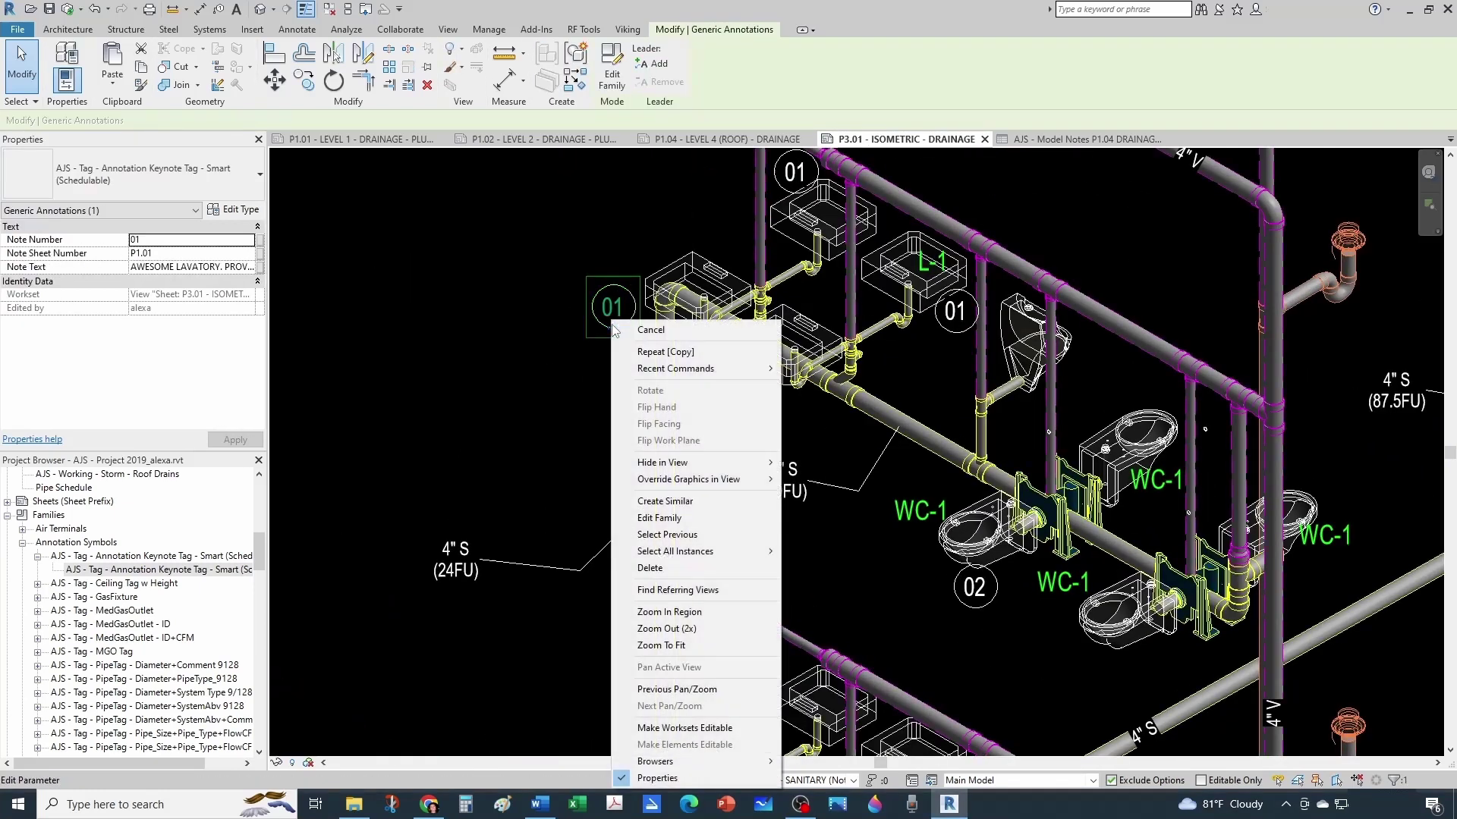
mouse_move(705, 551)
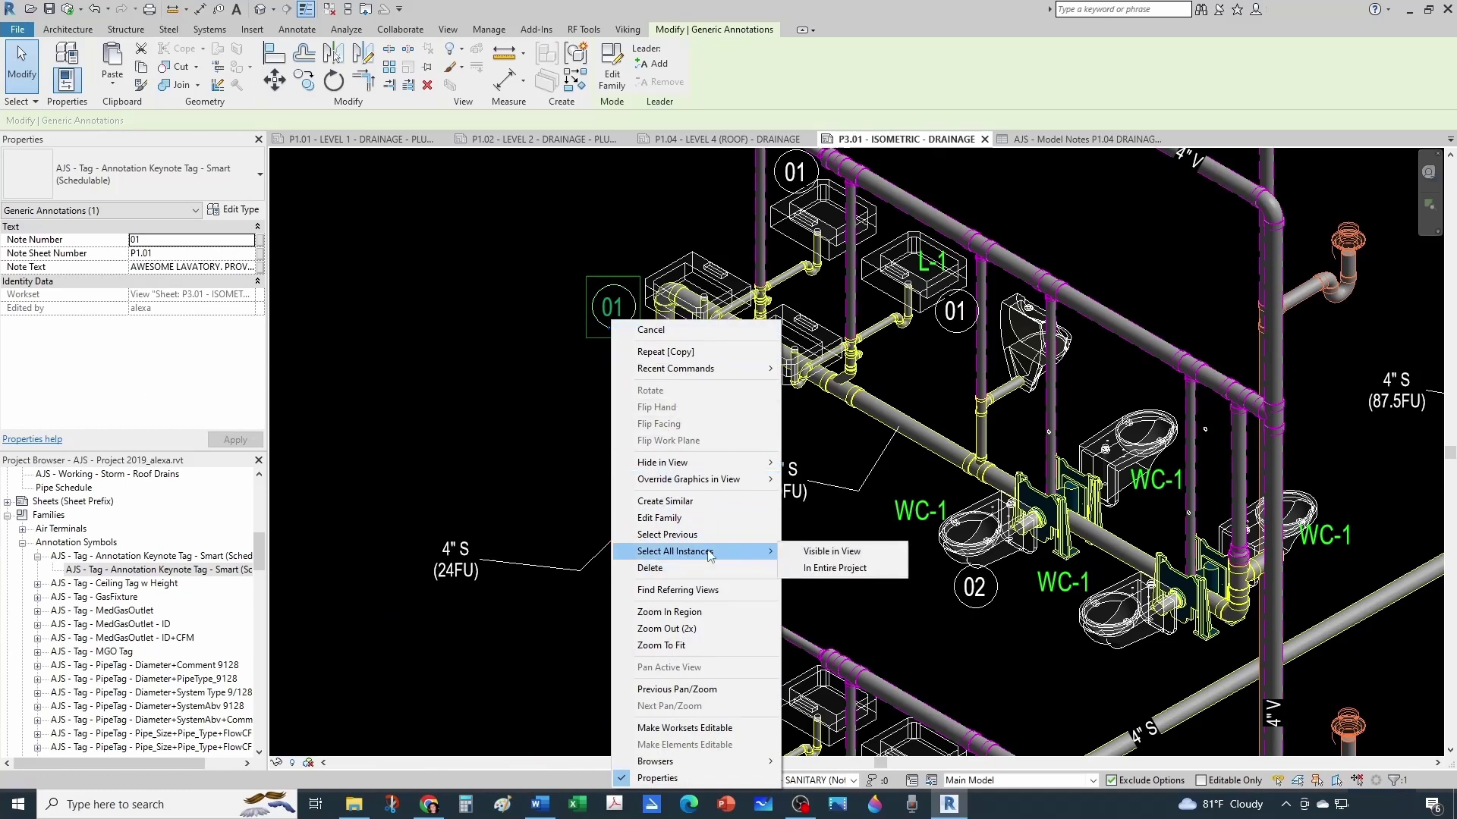
left_click(822, 554)
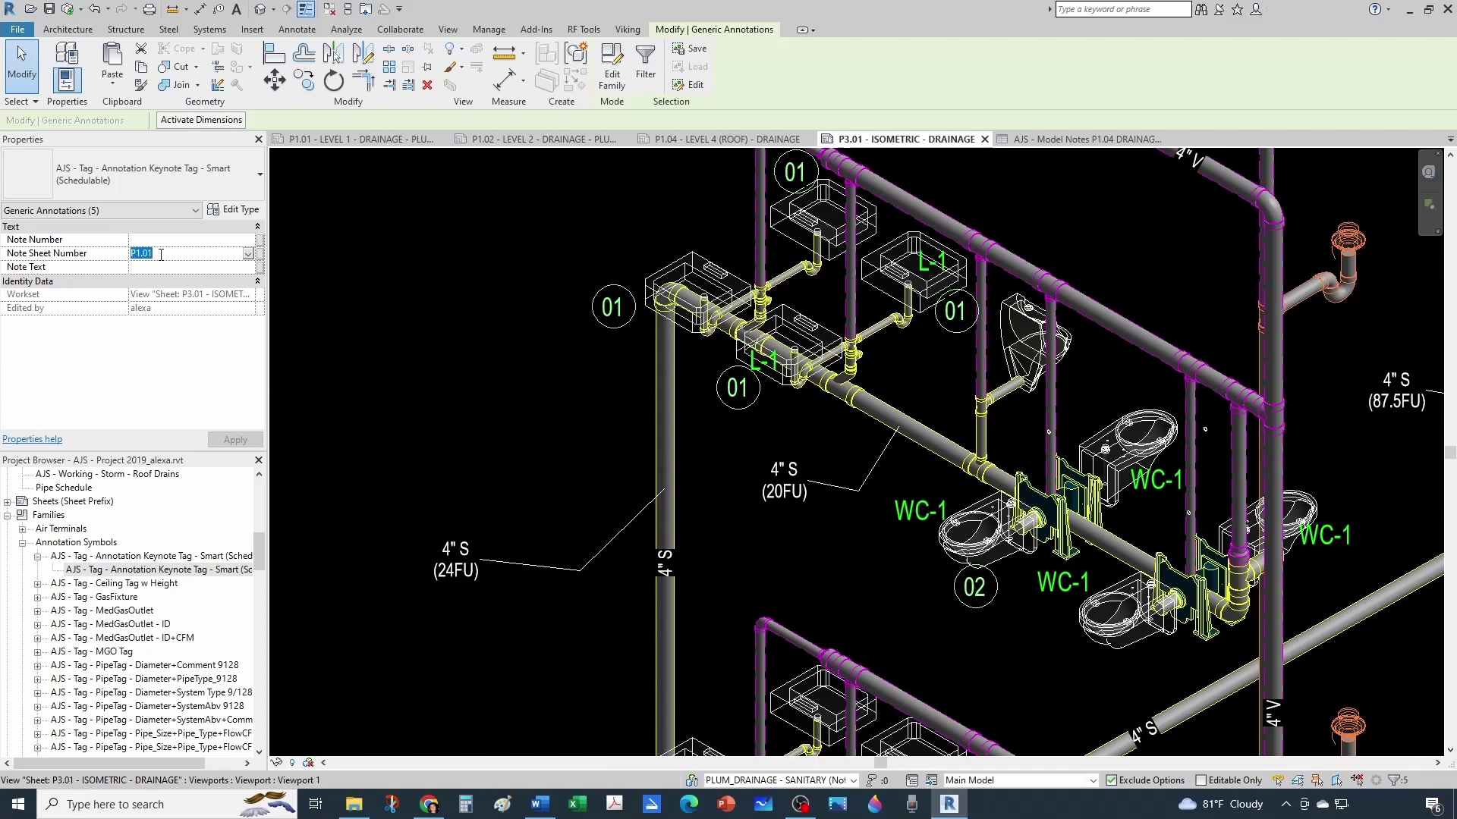
type("P3")
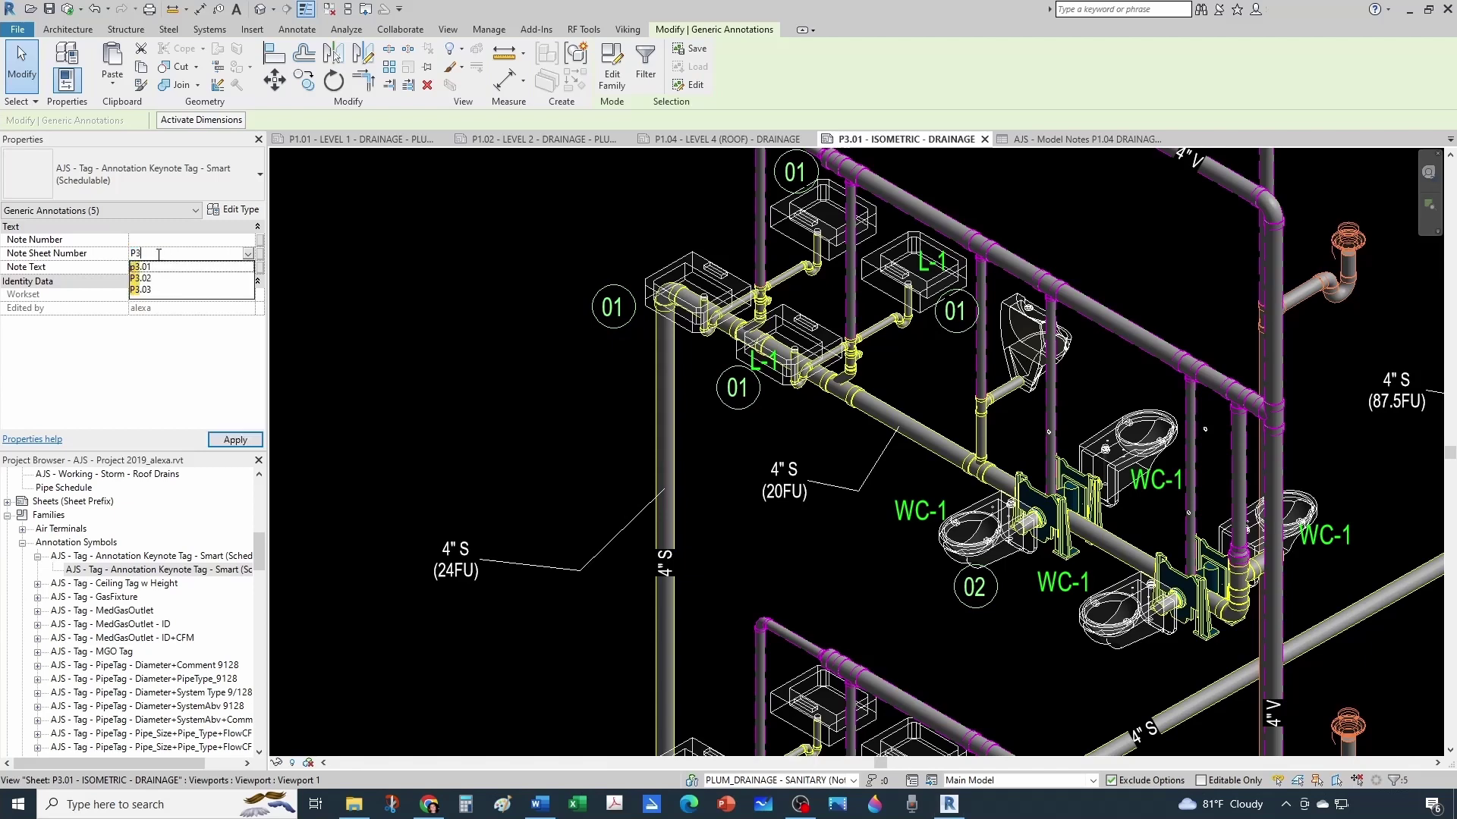
type(".01")
key("Return")
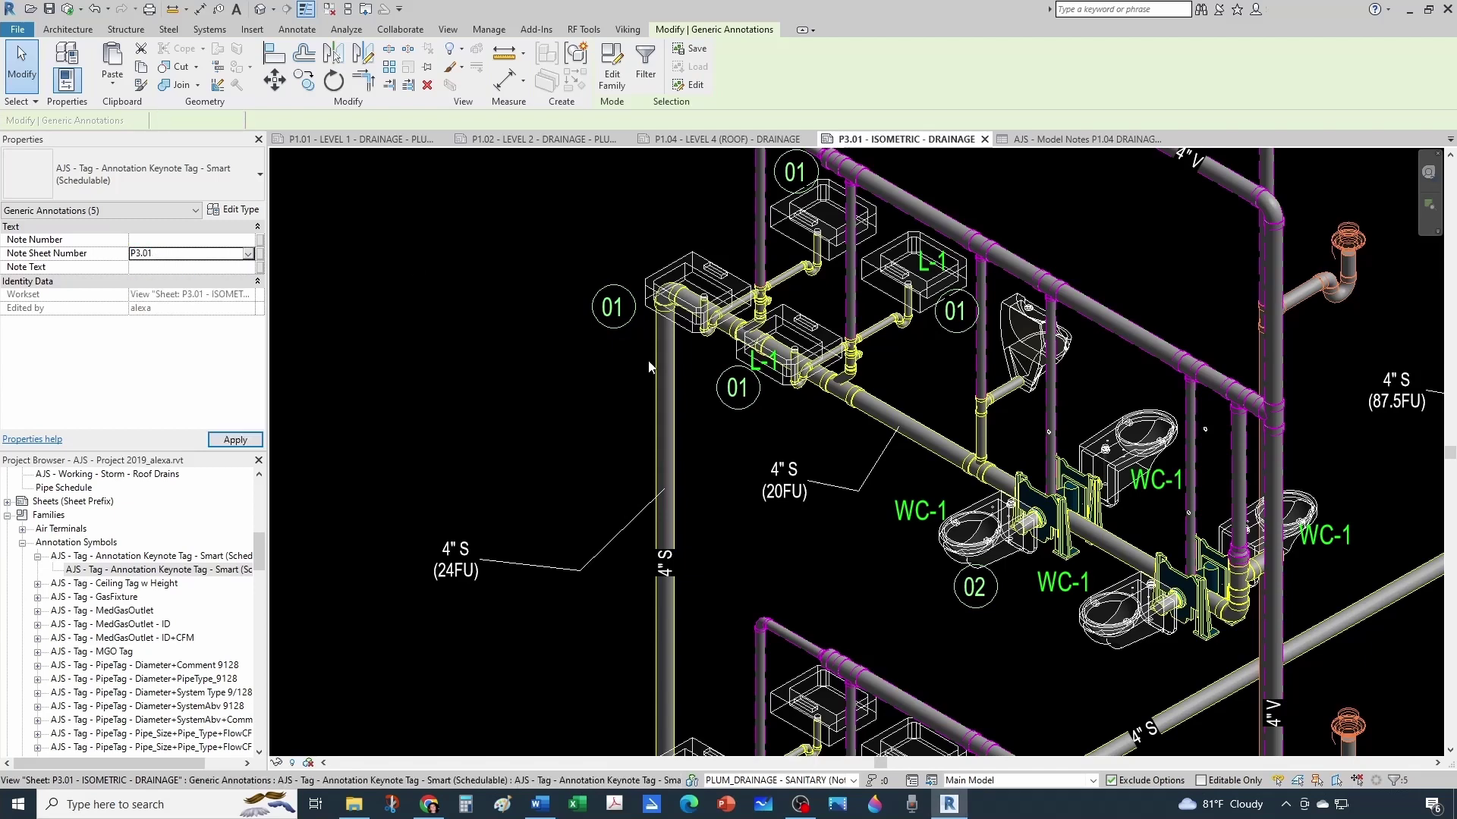
double_click(545, 387)
- Examine the keynote schedule on the isometric sheet, and bring up sheets P1.01 and P1.02 to view their layouts
scroll(695, 430, "down", 4)
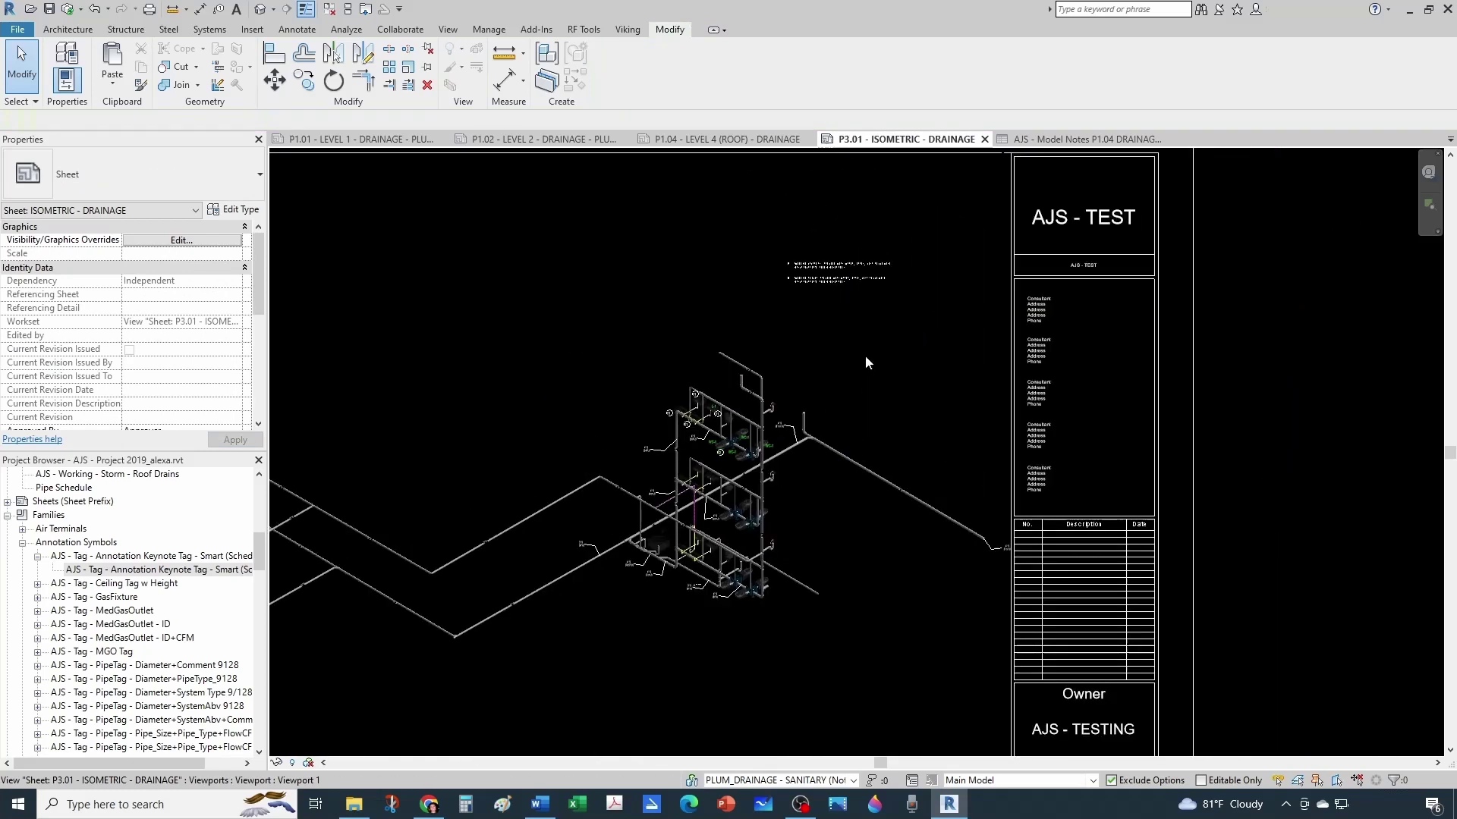
scroll(865, 371, "up", 6)
scroll(792, 379, "up", 2)
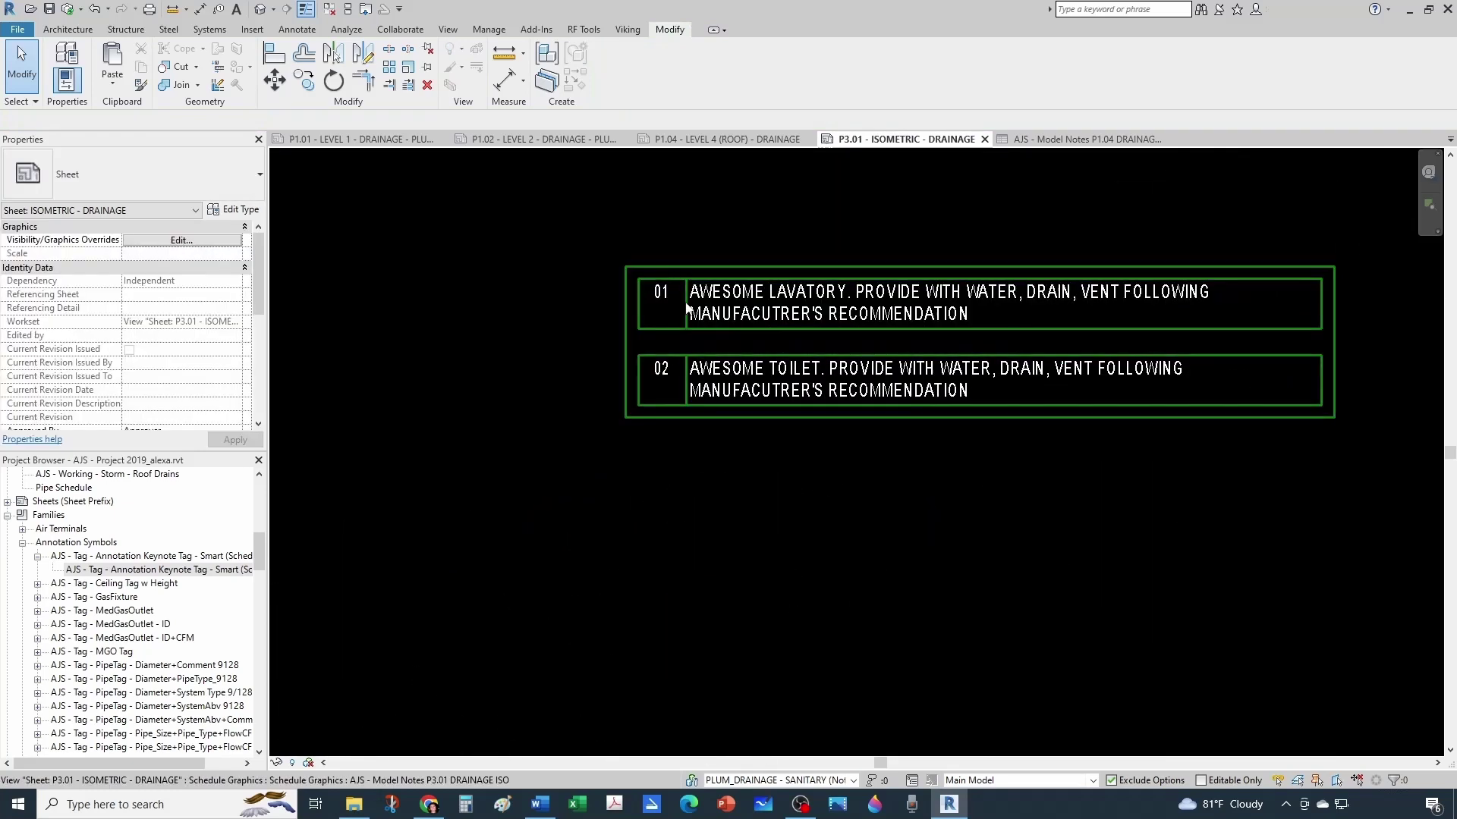
scroll(958, 429, "down", 4)
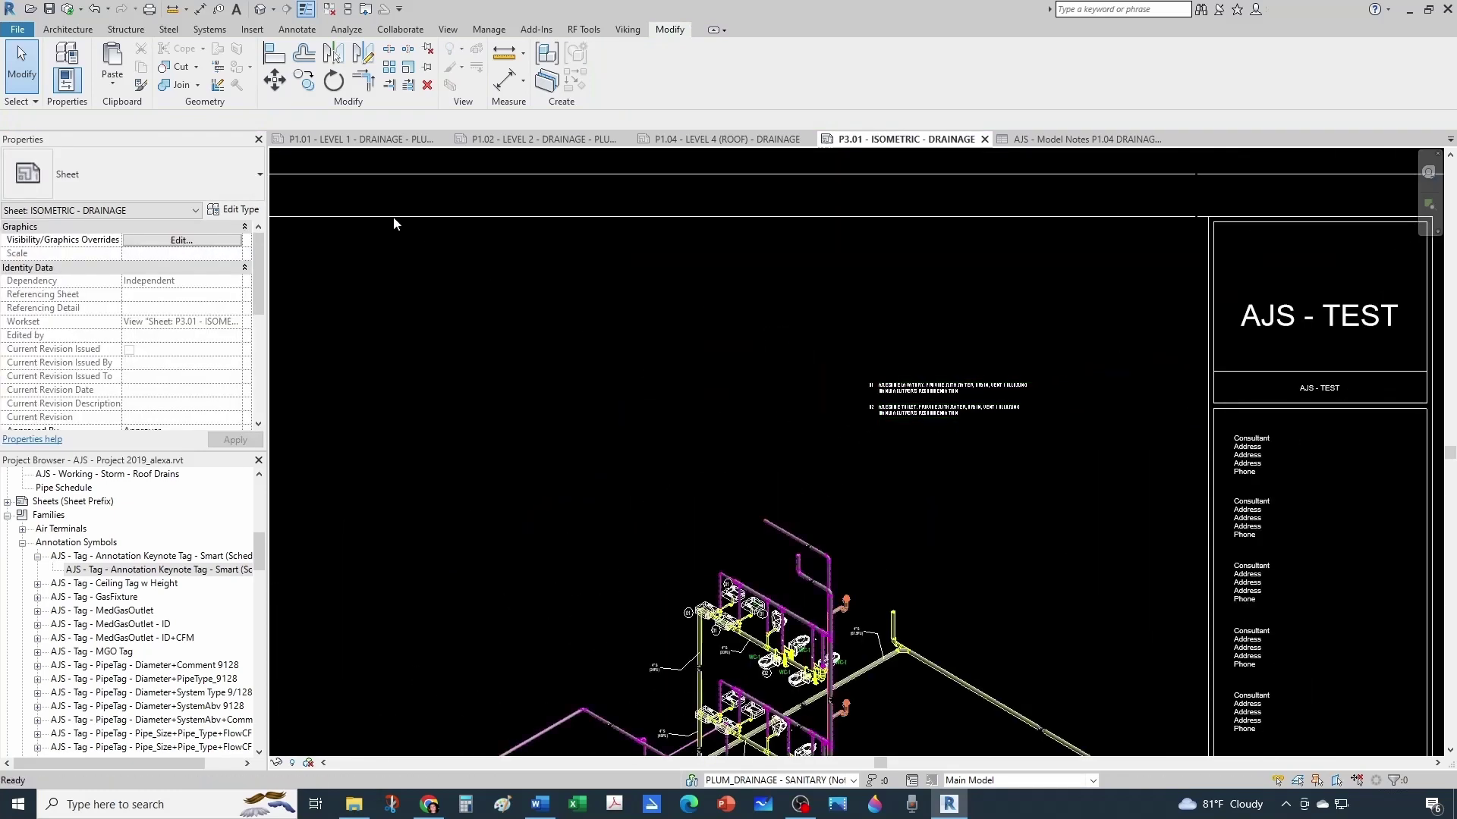
left_click(364, 140)
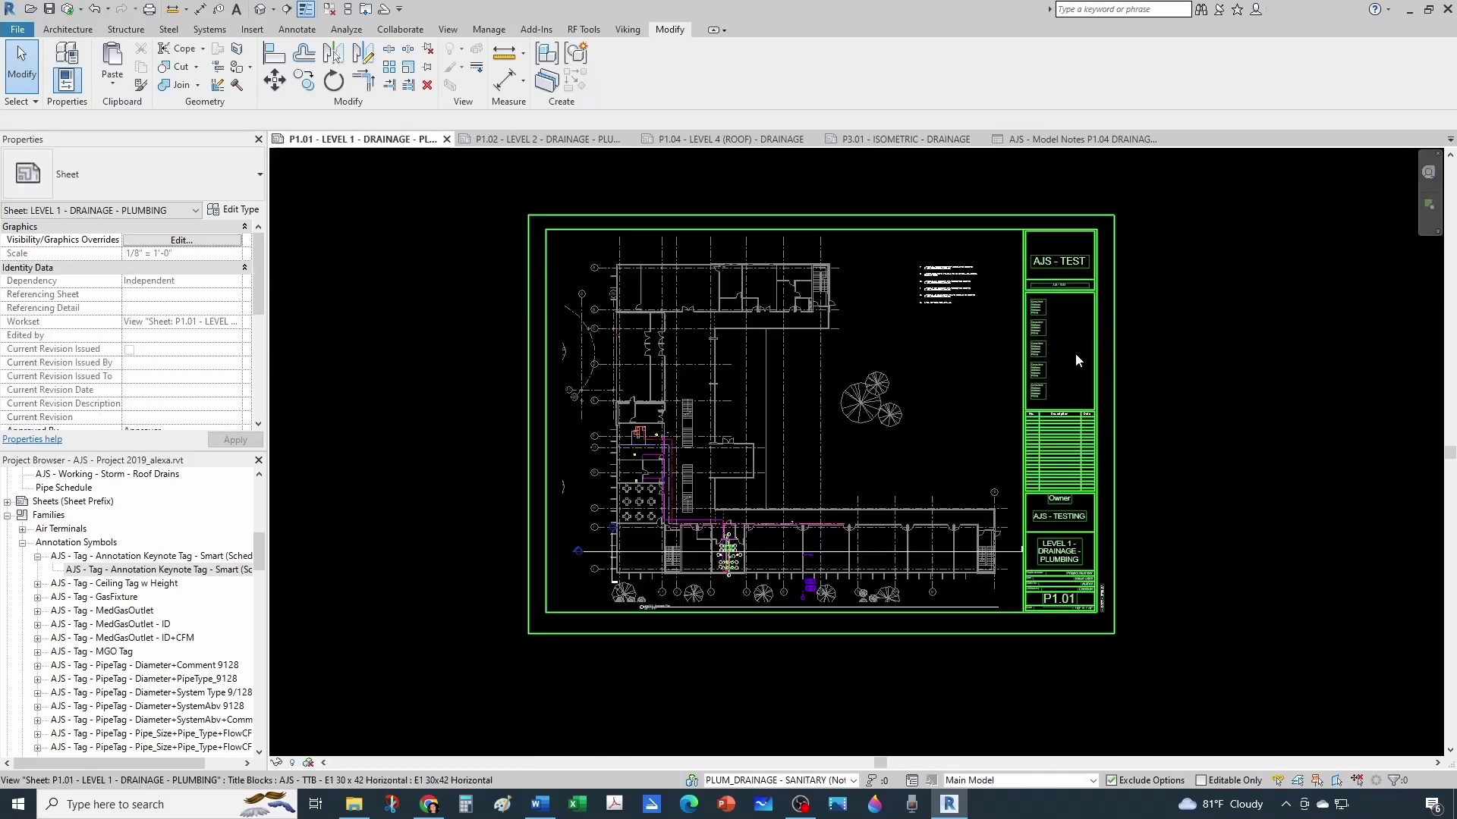
left_click(501, 140)
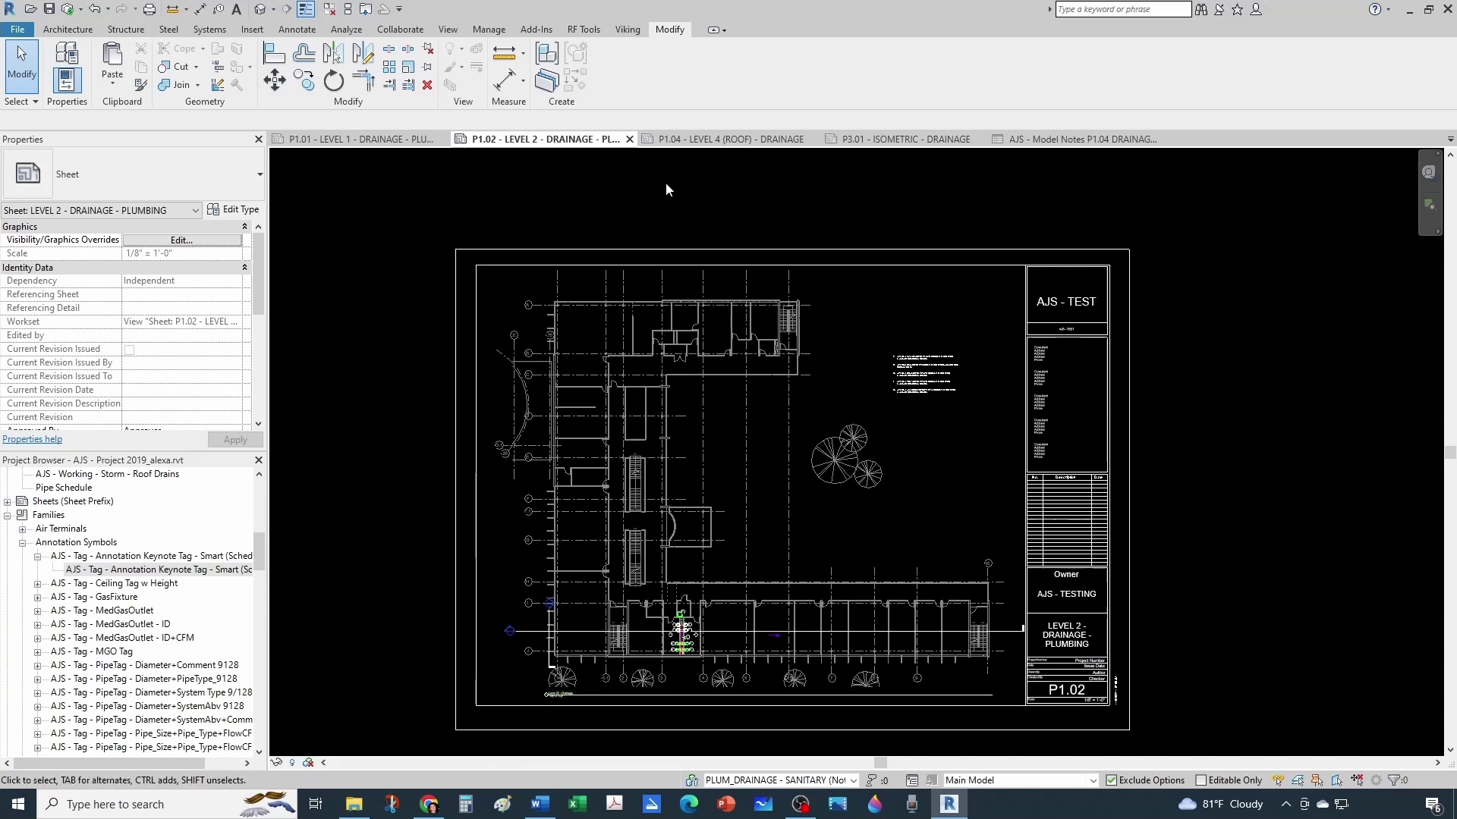
- Review the P1.04 roof drainage and P3.01 isometric drainage sheets, and open the AJS - Model Notes All Sheets schedule
left_click(679, 139)
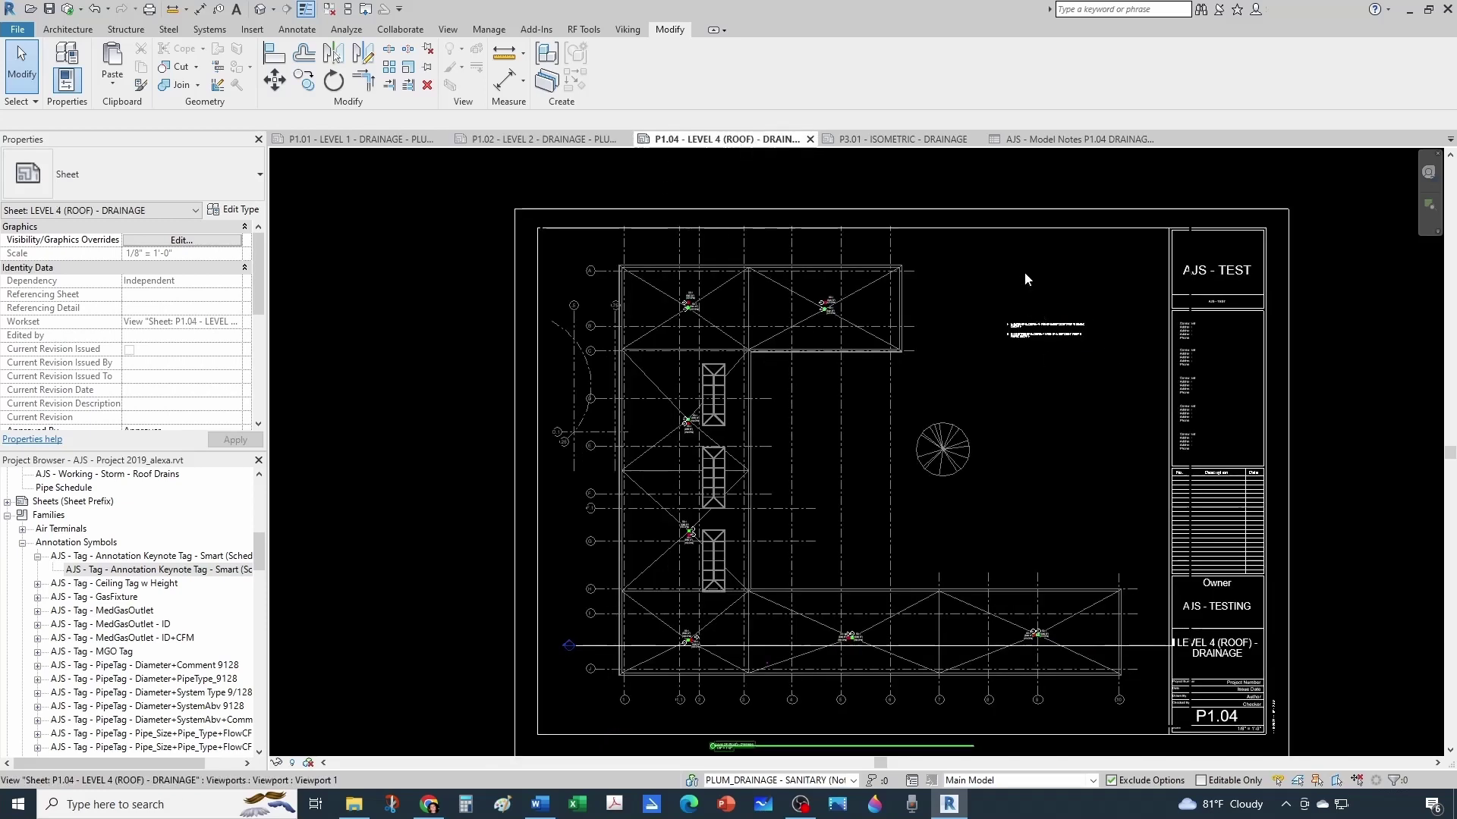
left_click(903, 144)
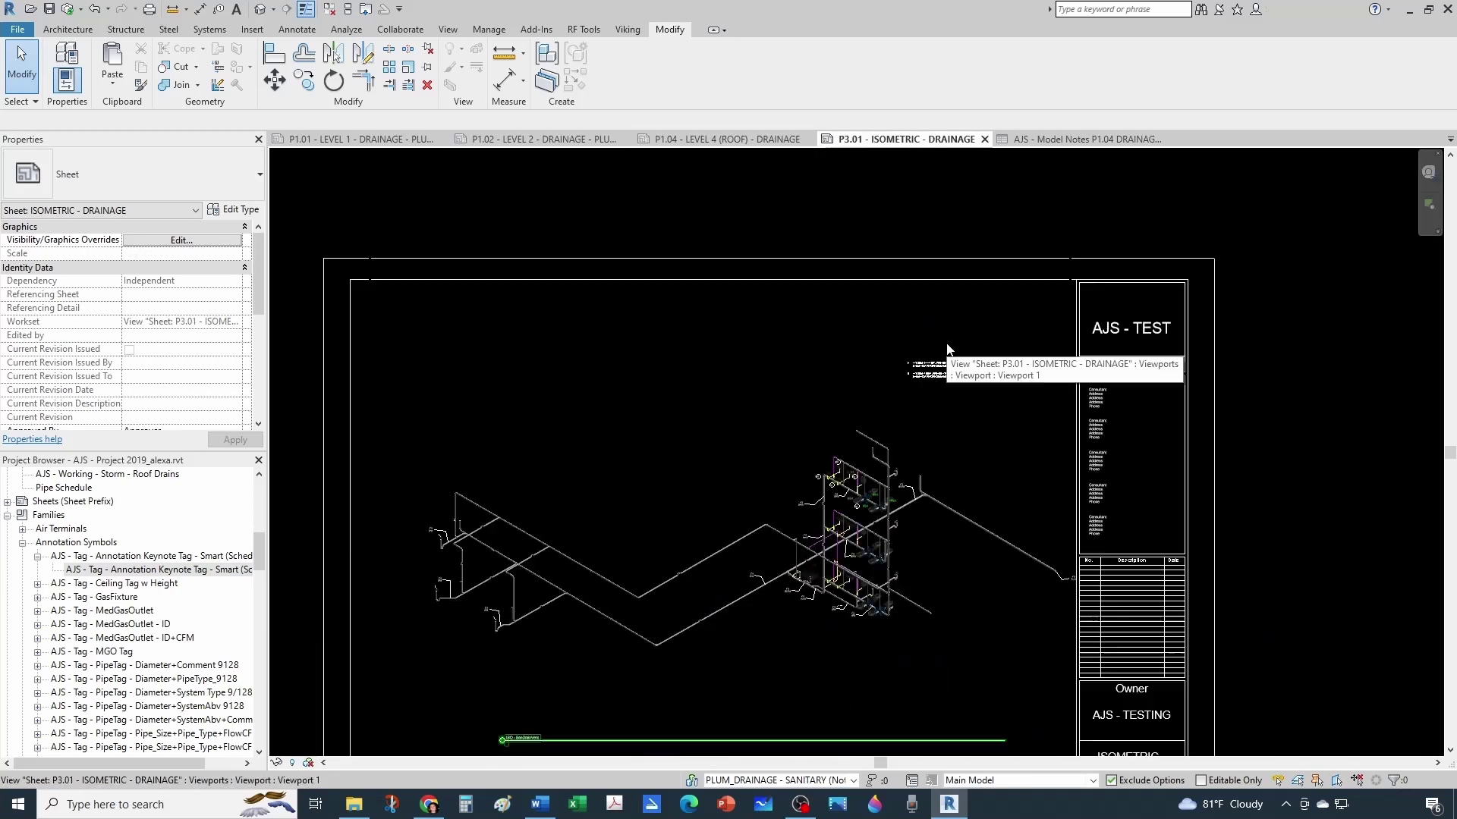
left_click(549, 441)
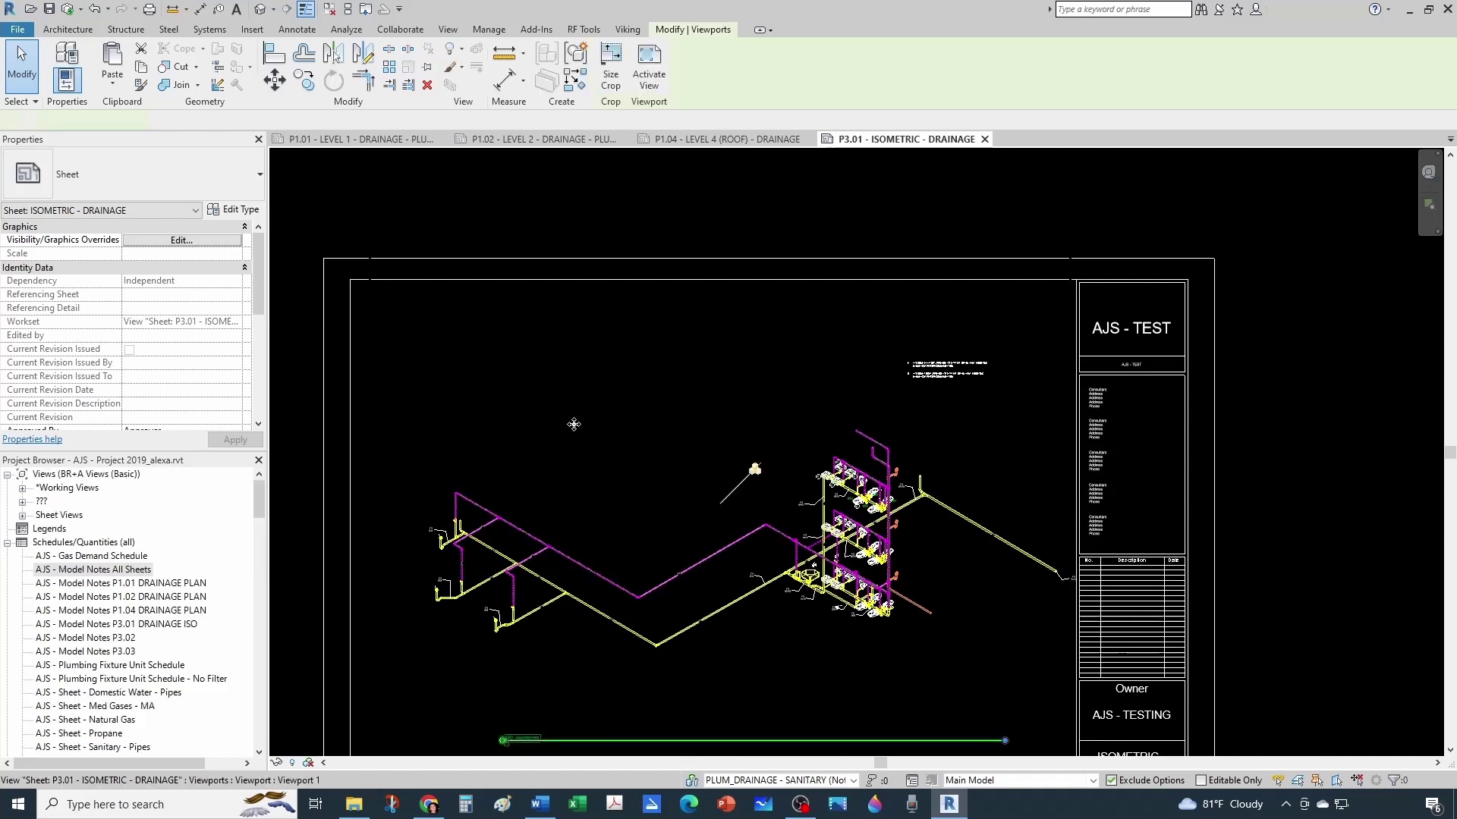
double_click(119, 571)
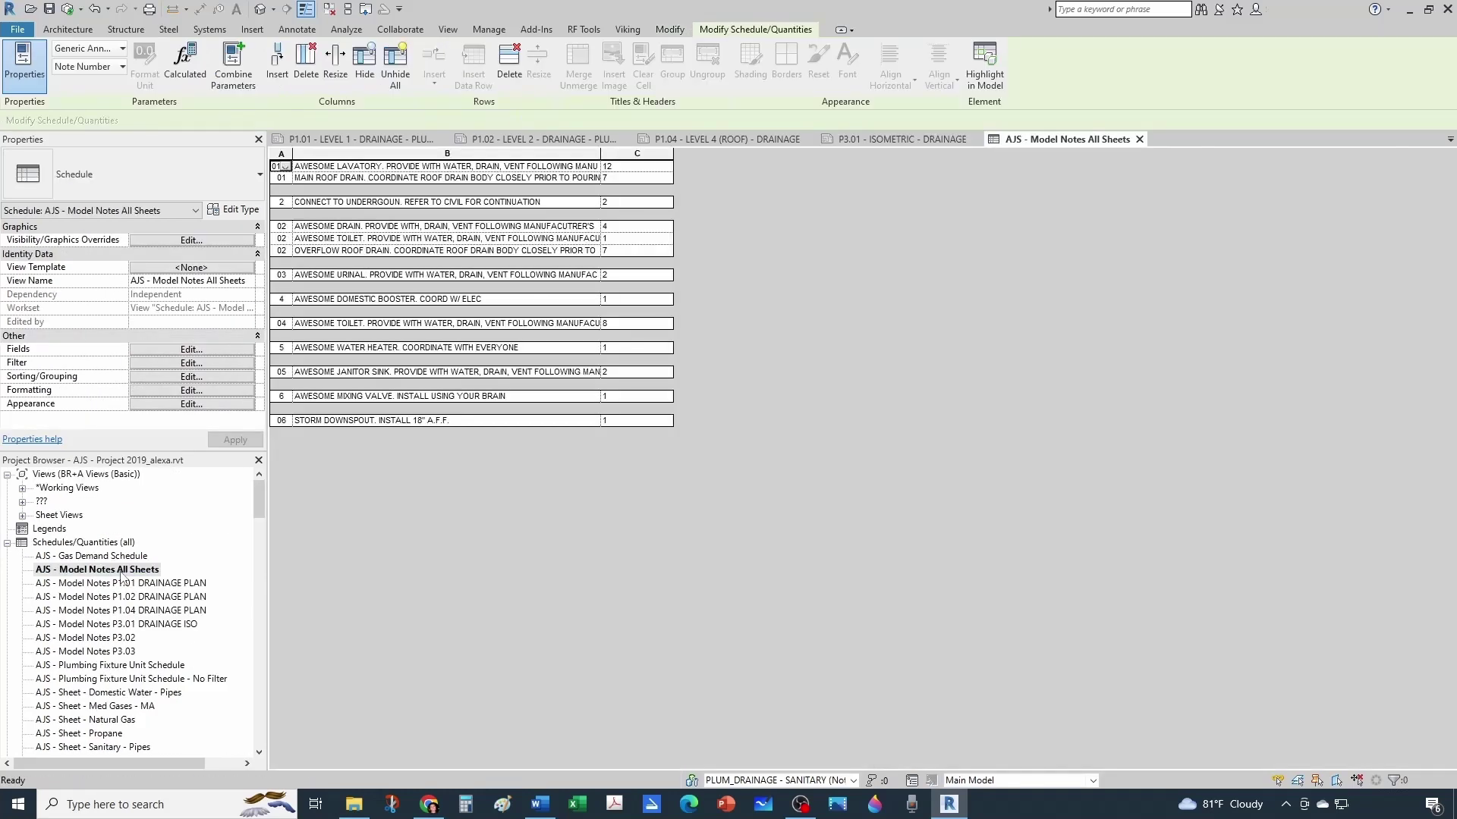
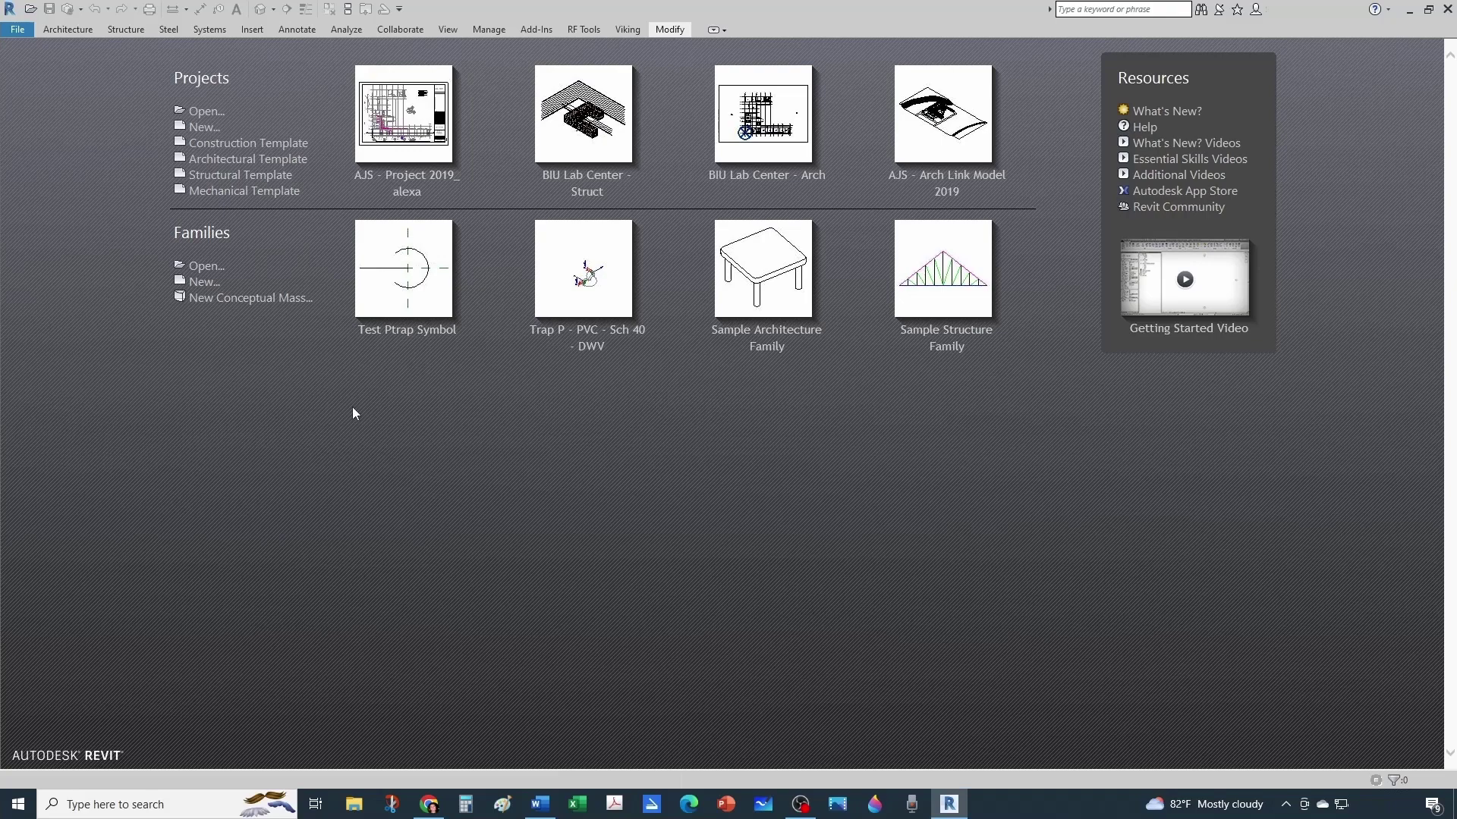
- Create a new family from the Generic Annotation.rft template in the Annotations folder of the English_I family templates
left_click(18, 31)
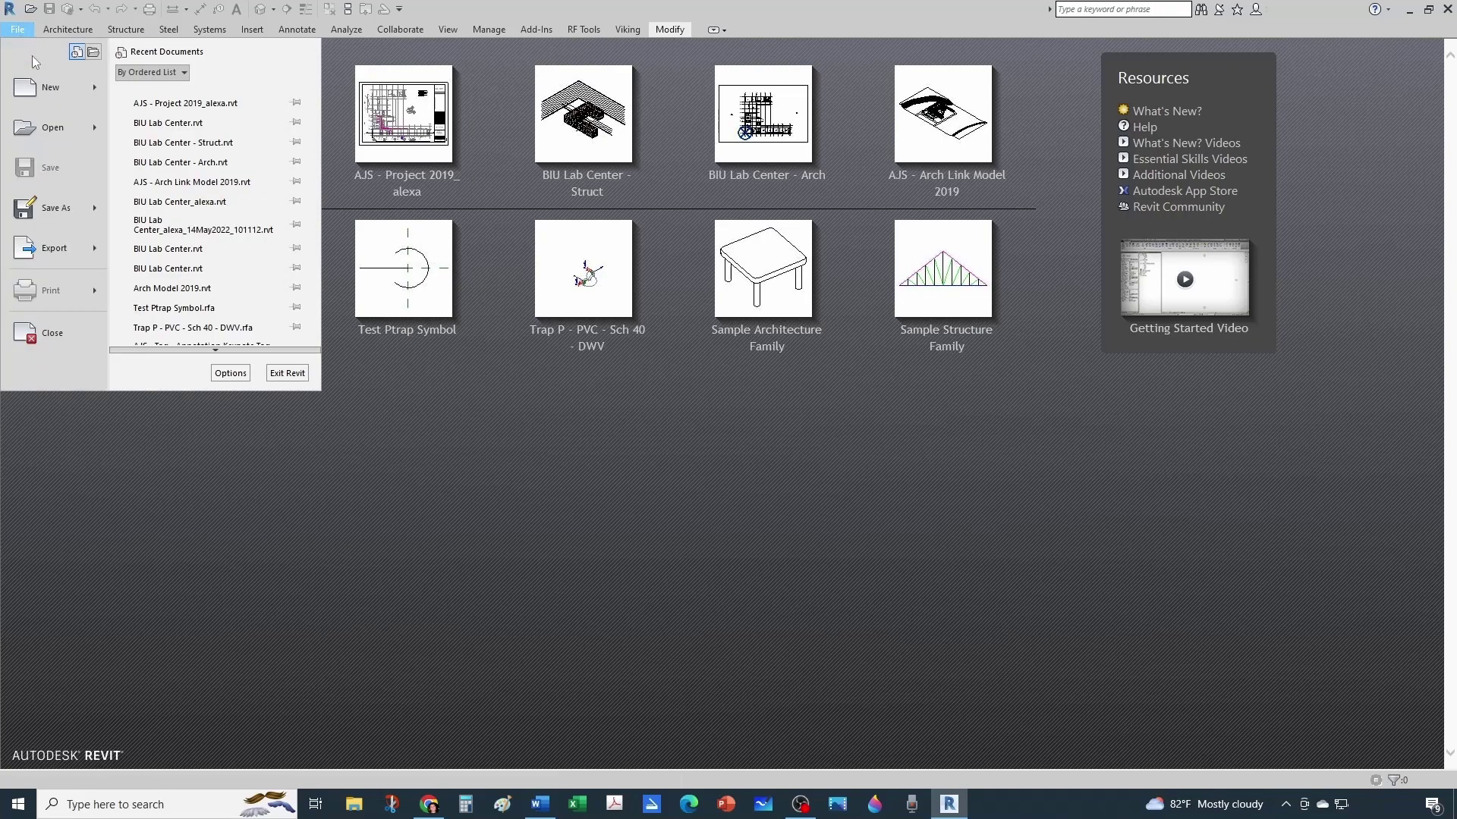
mouse_move(52, 94)
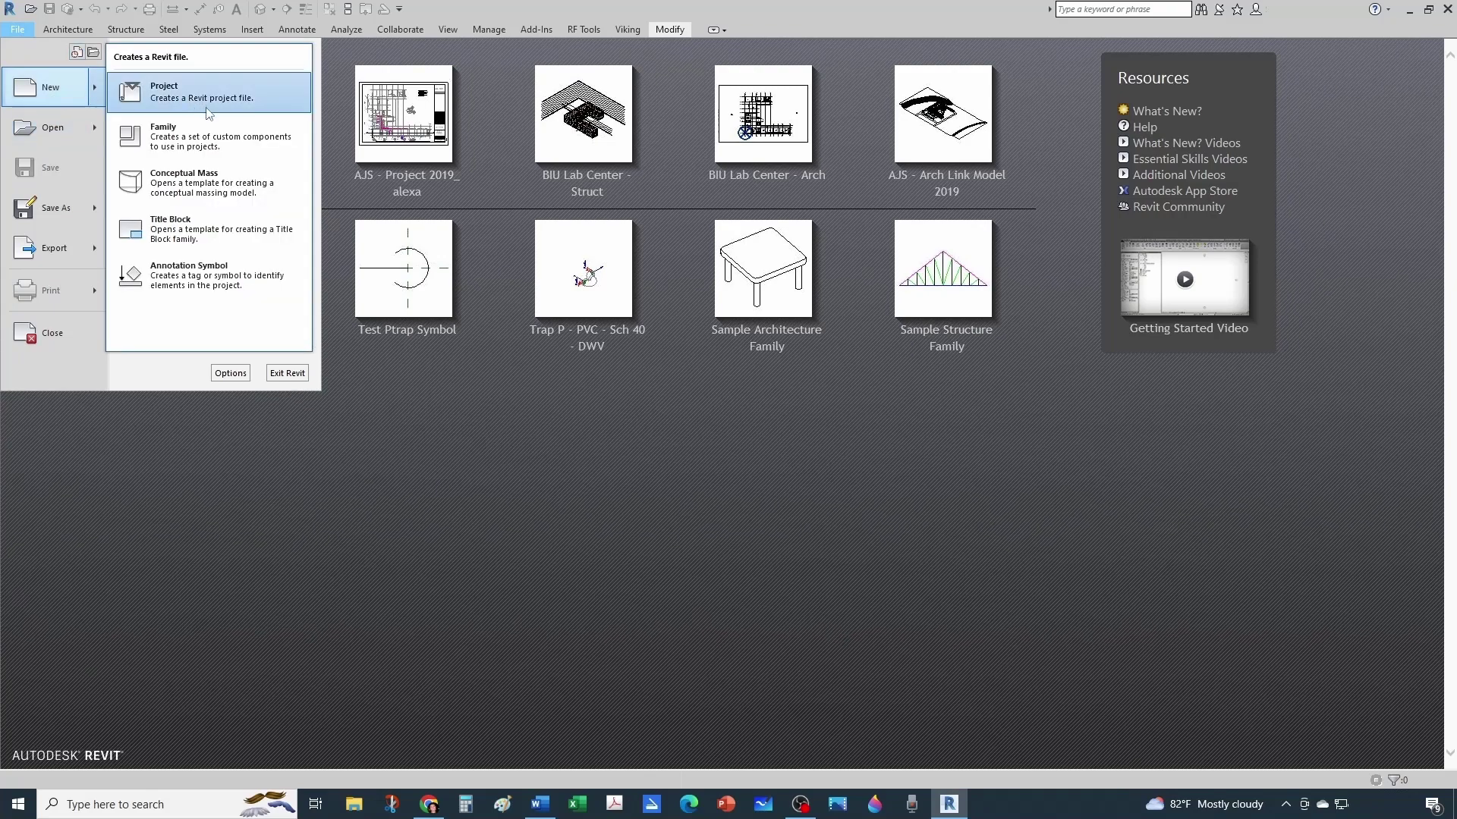
left_click(182, 135)
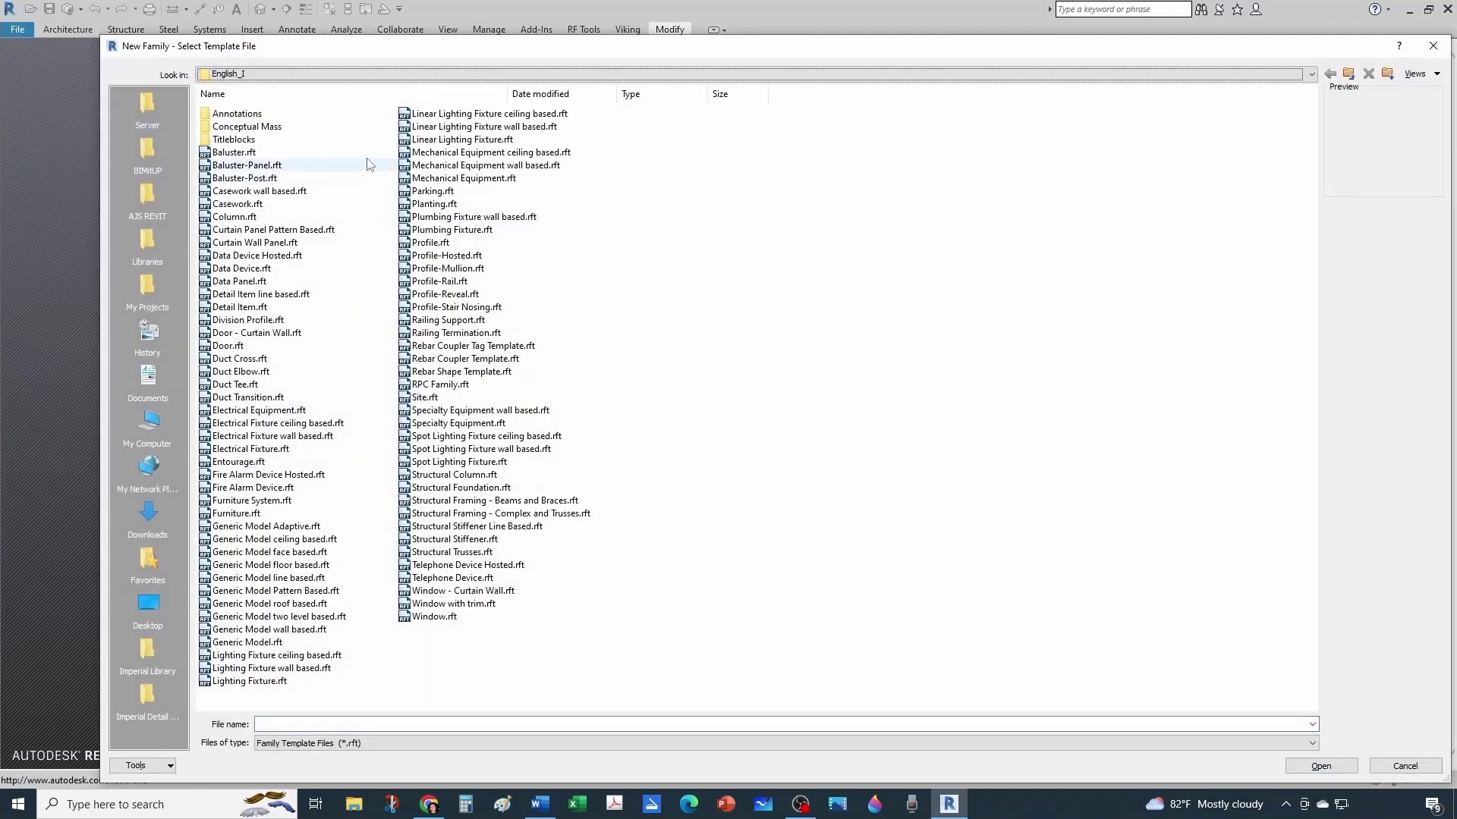
left_click(357, 74)
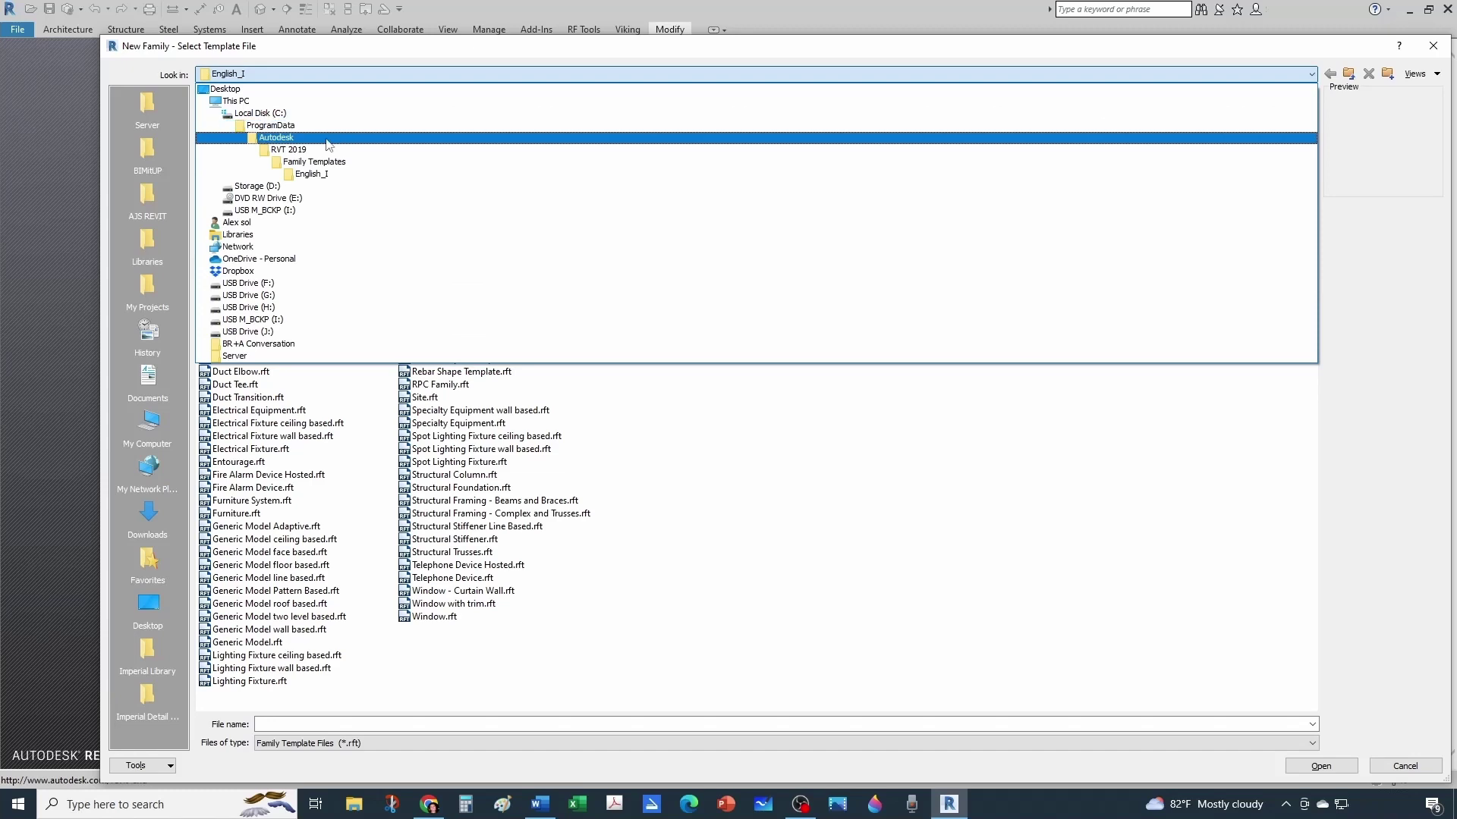
left_click(330, 176)
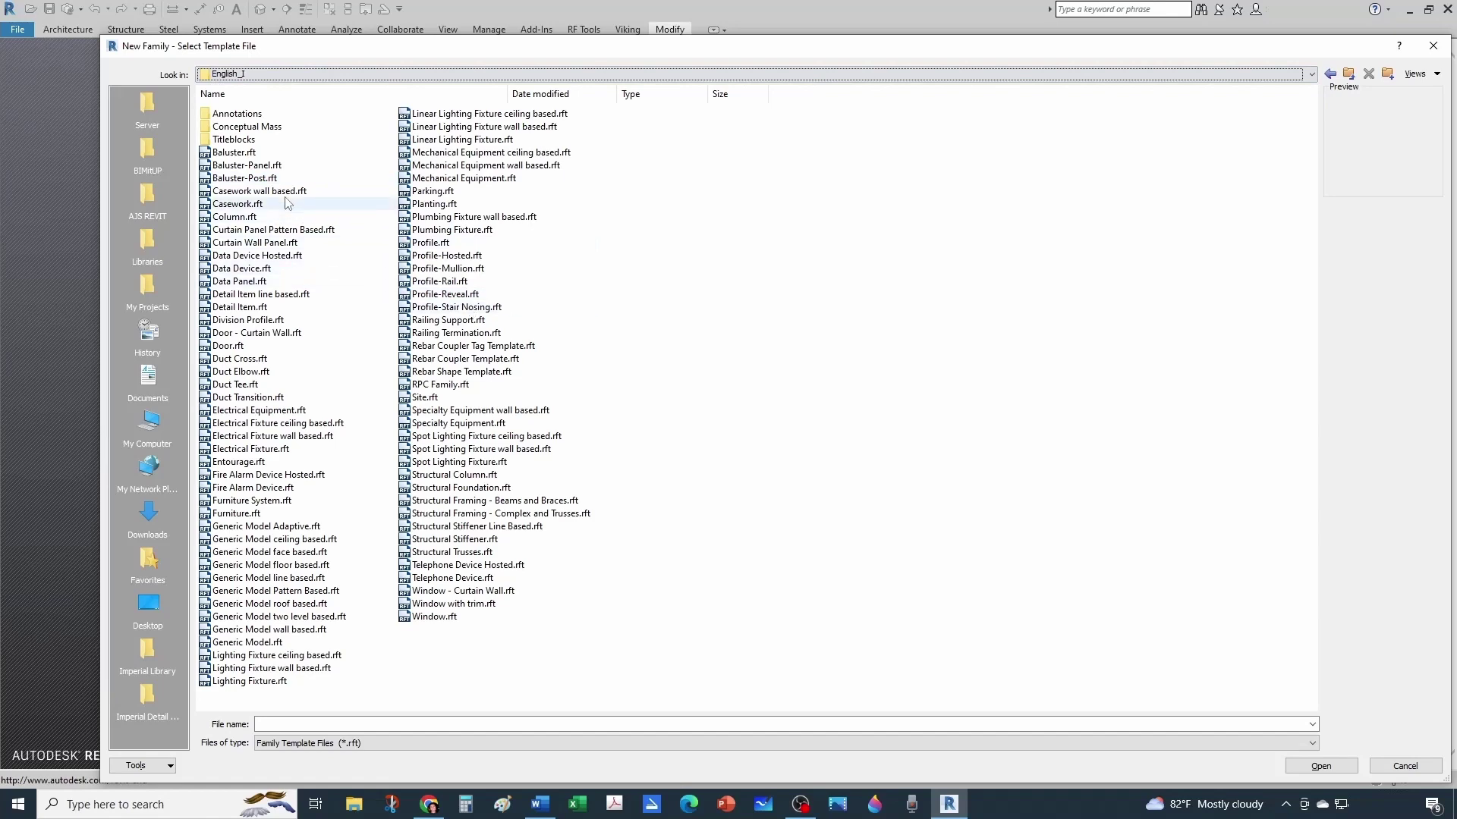
double_click(236, 114)
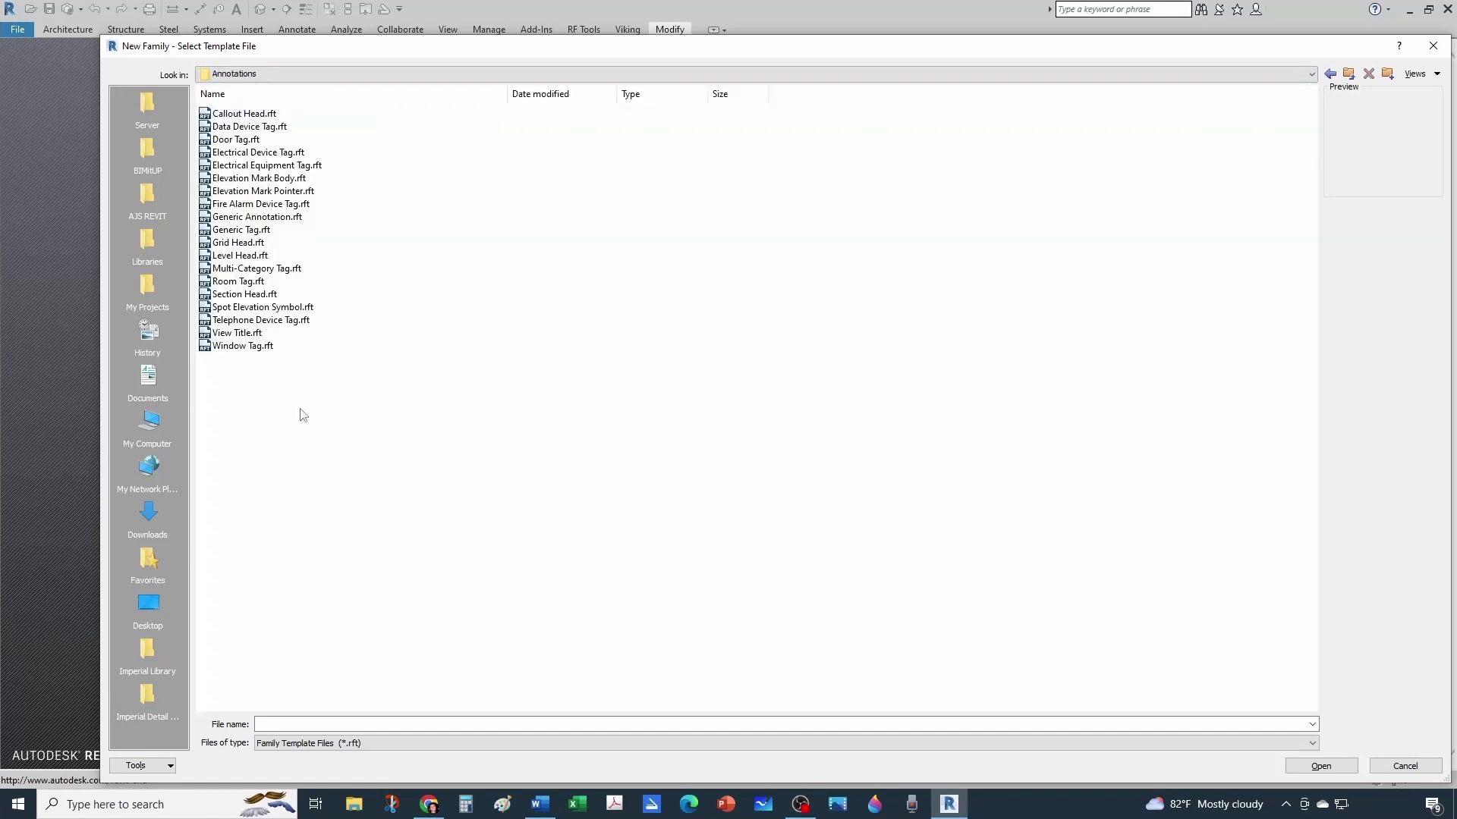
left_click(236, 217)
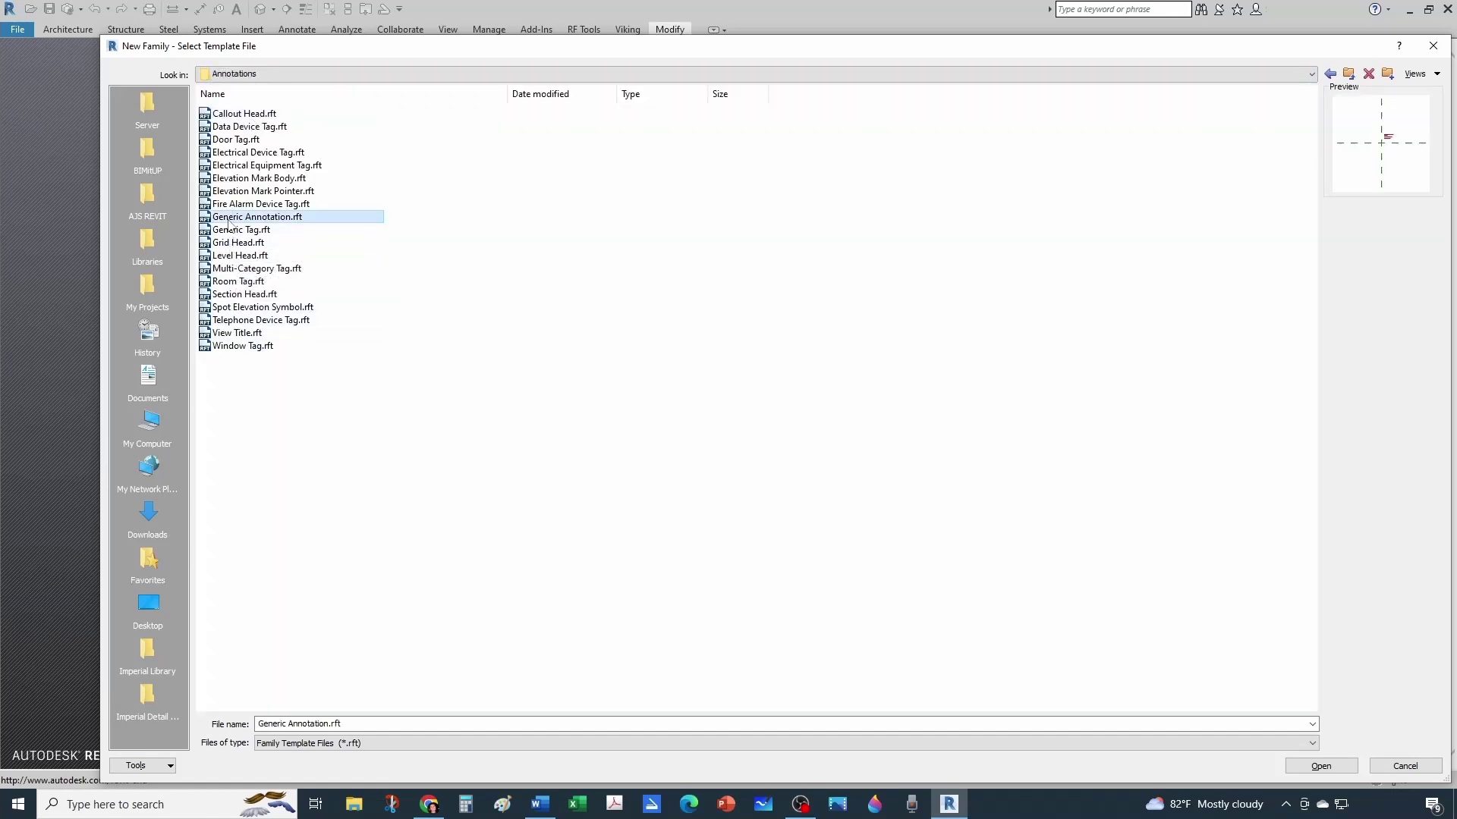
left_click(1329, 767)
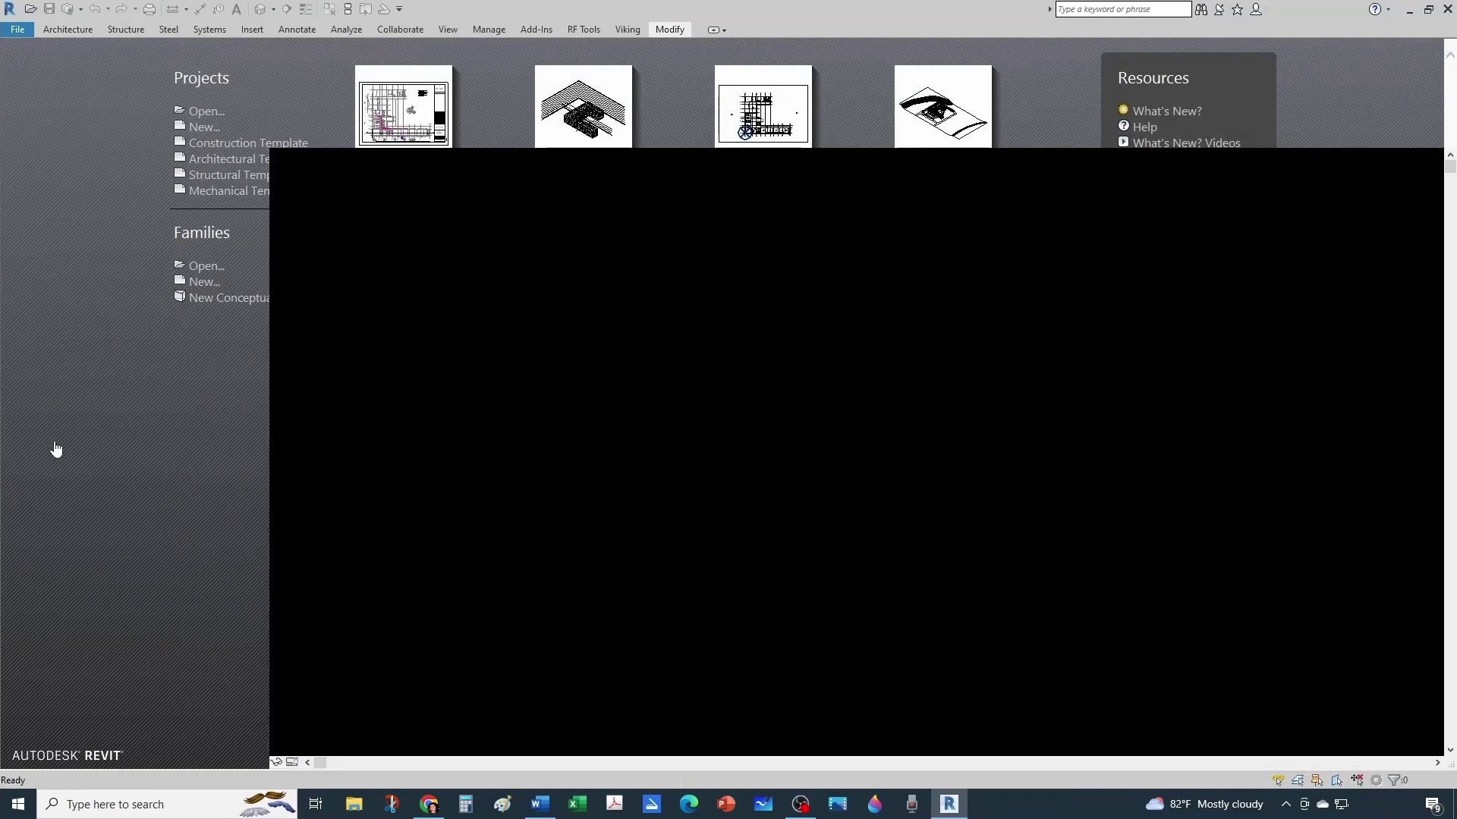
- Delete the template's instruction note beside the intersection of the reference planes
scroll(896, 434, "up", 5)
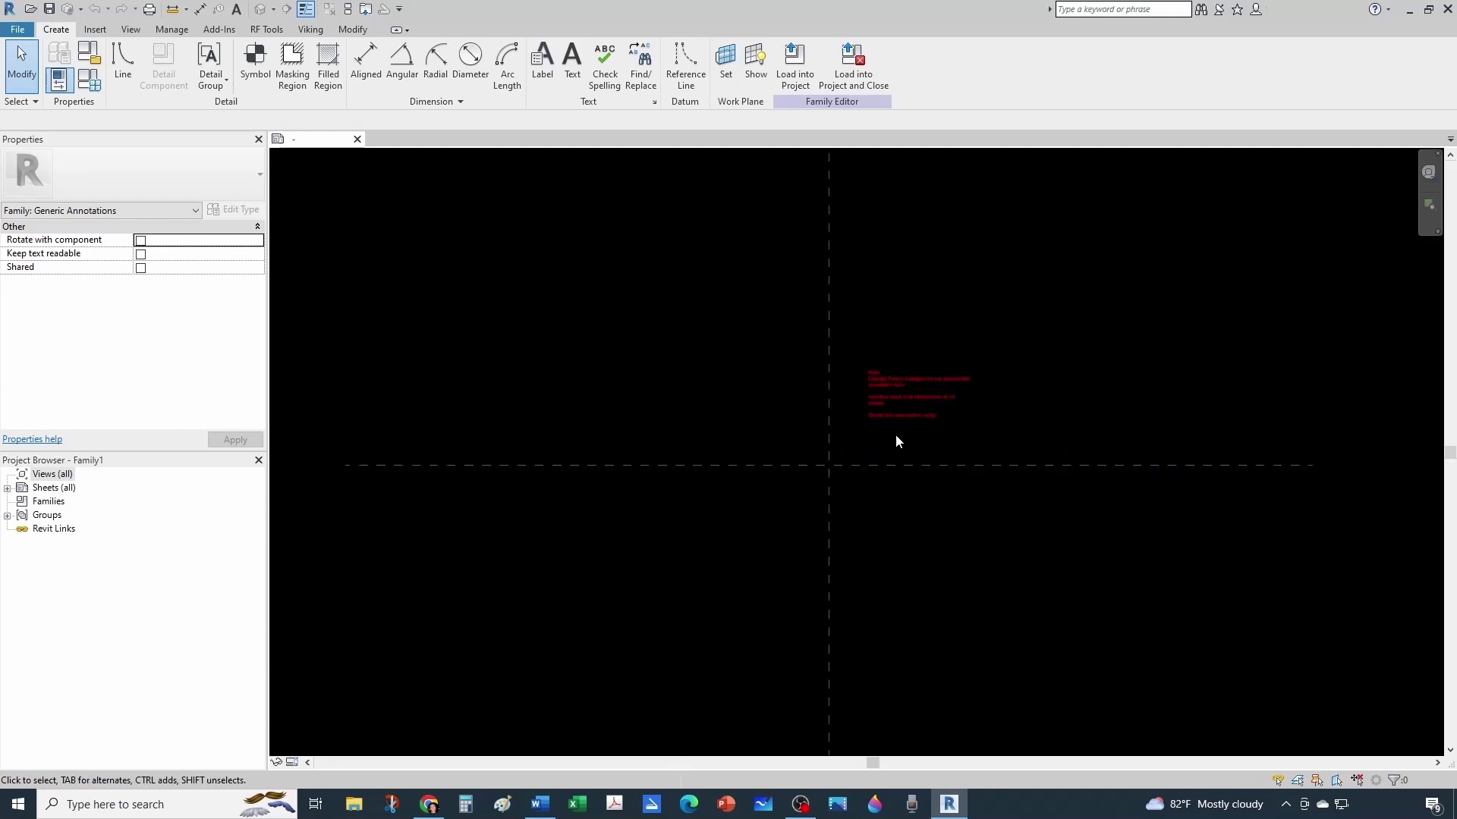
left_click(894, 385)
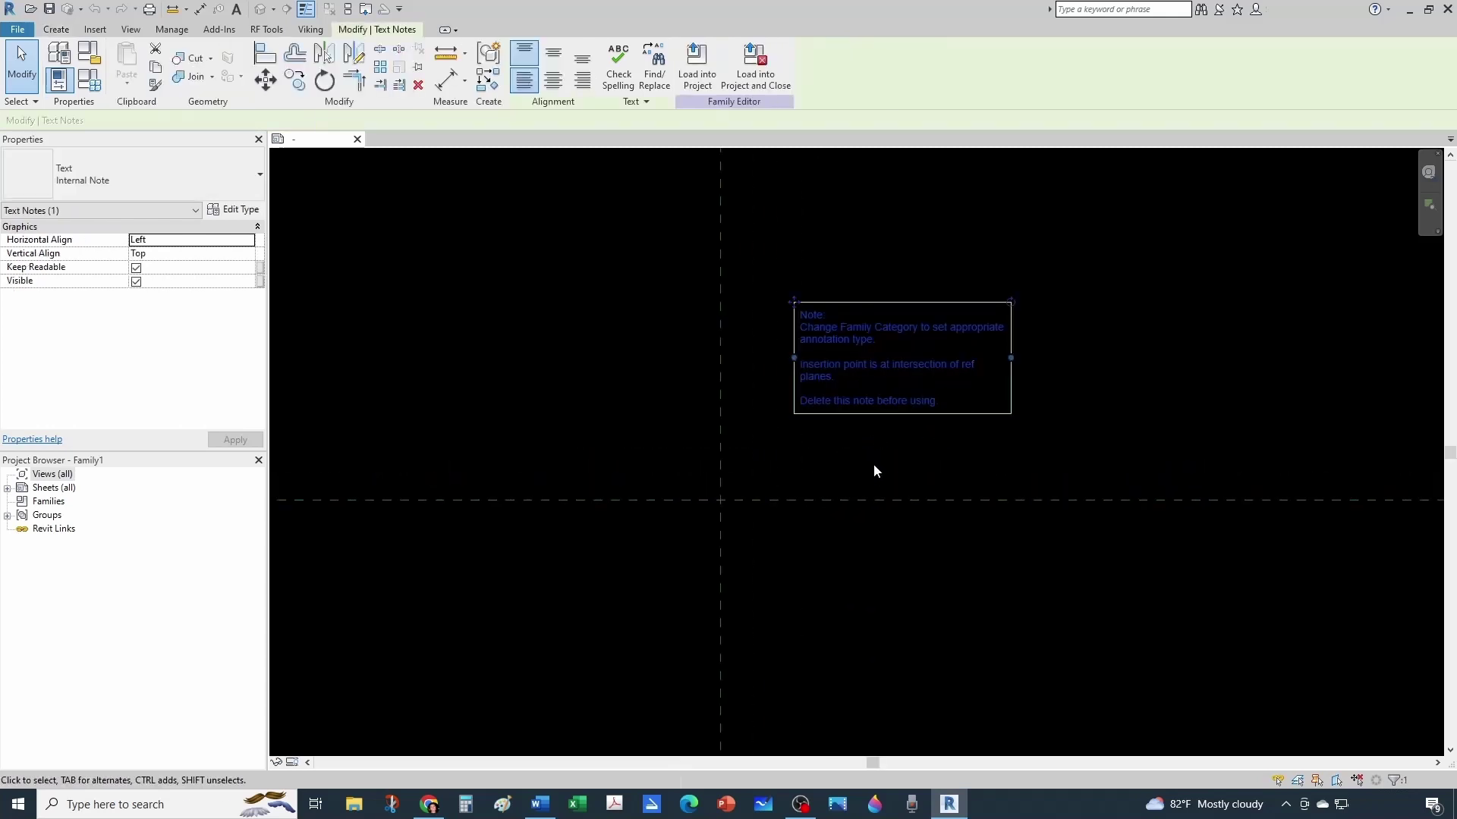
key("Delete")
scroll(722, 379, "down", 2)
scroll(858, 605, "down", 2)
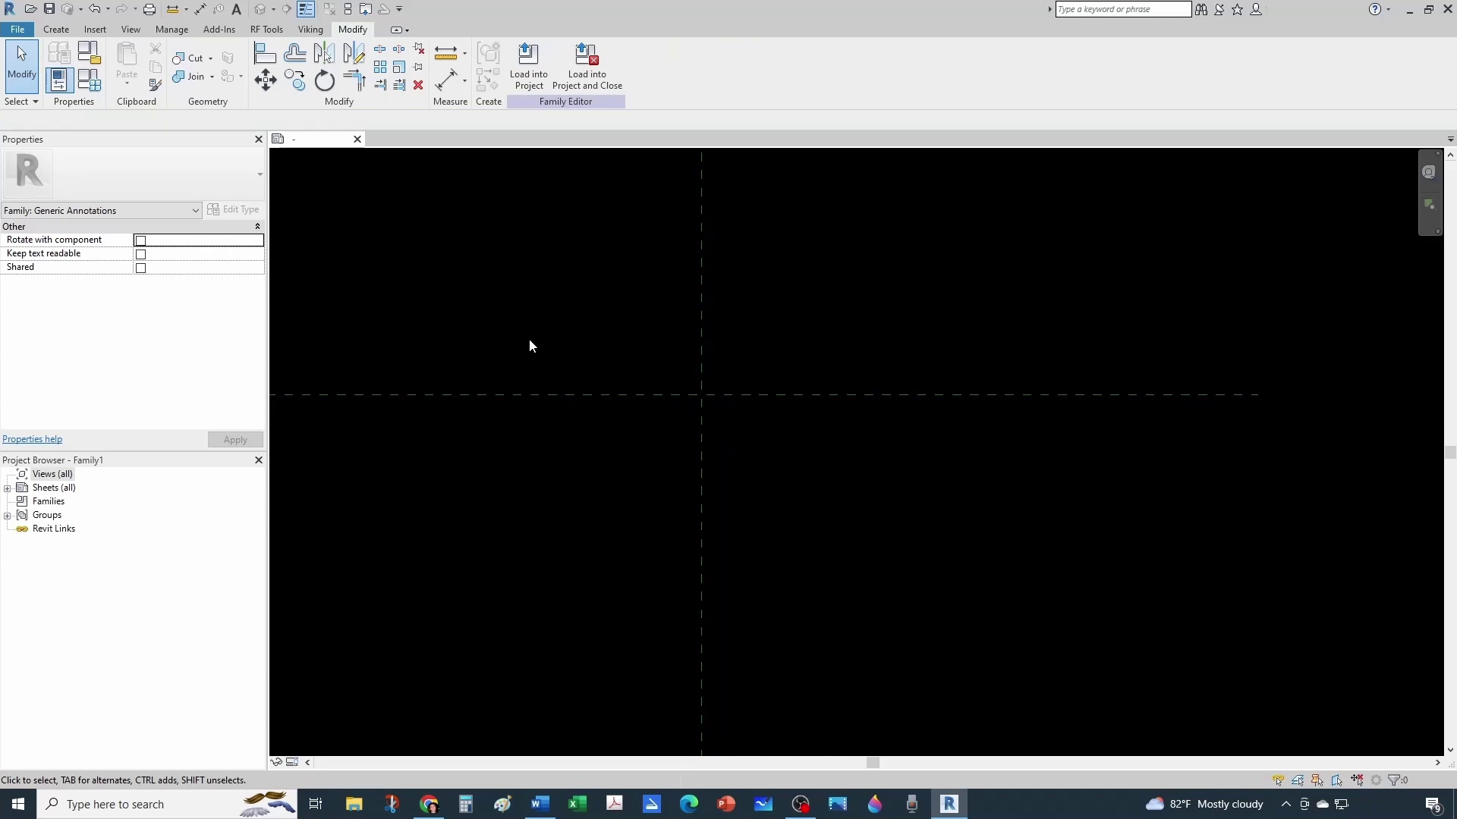
- Add a family parameter named Note Number as a Text instance parameter grouped under Text, and set its value to XX
left_click(89, 80)
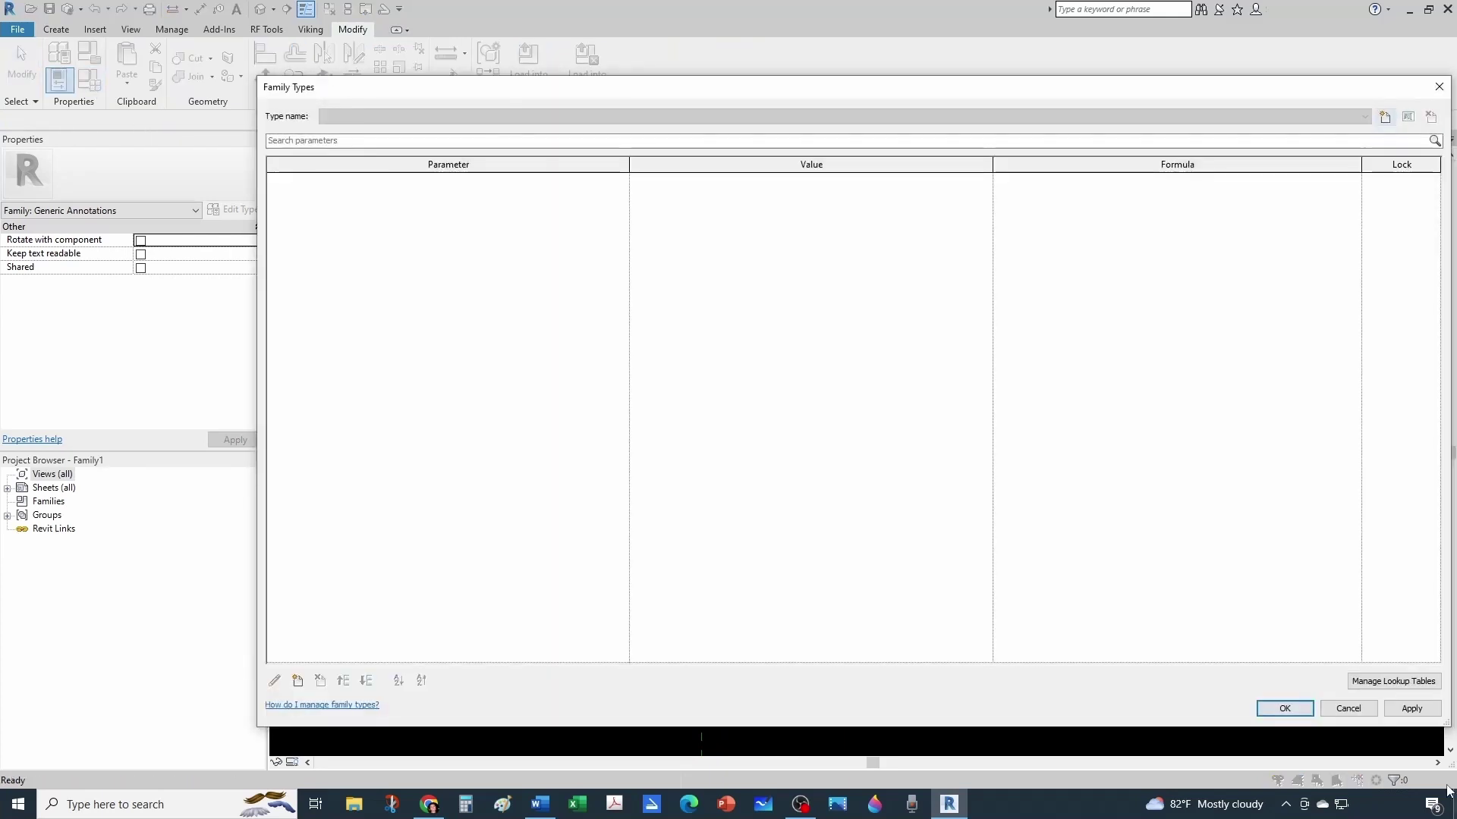
left_click(297, 681)
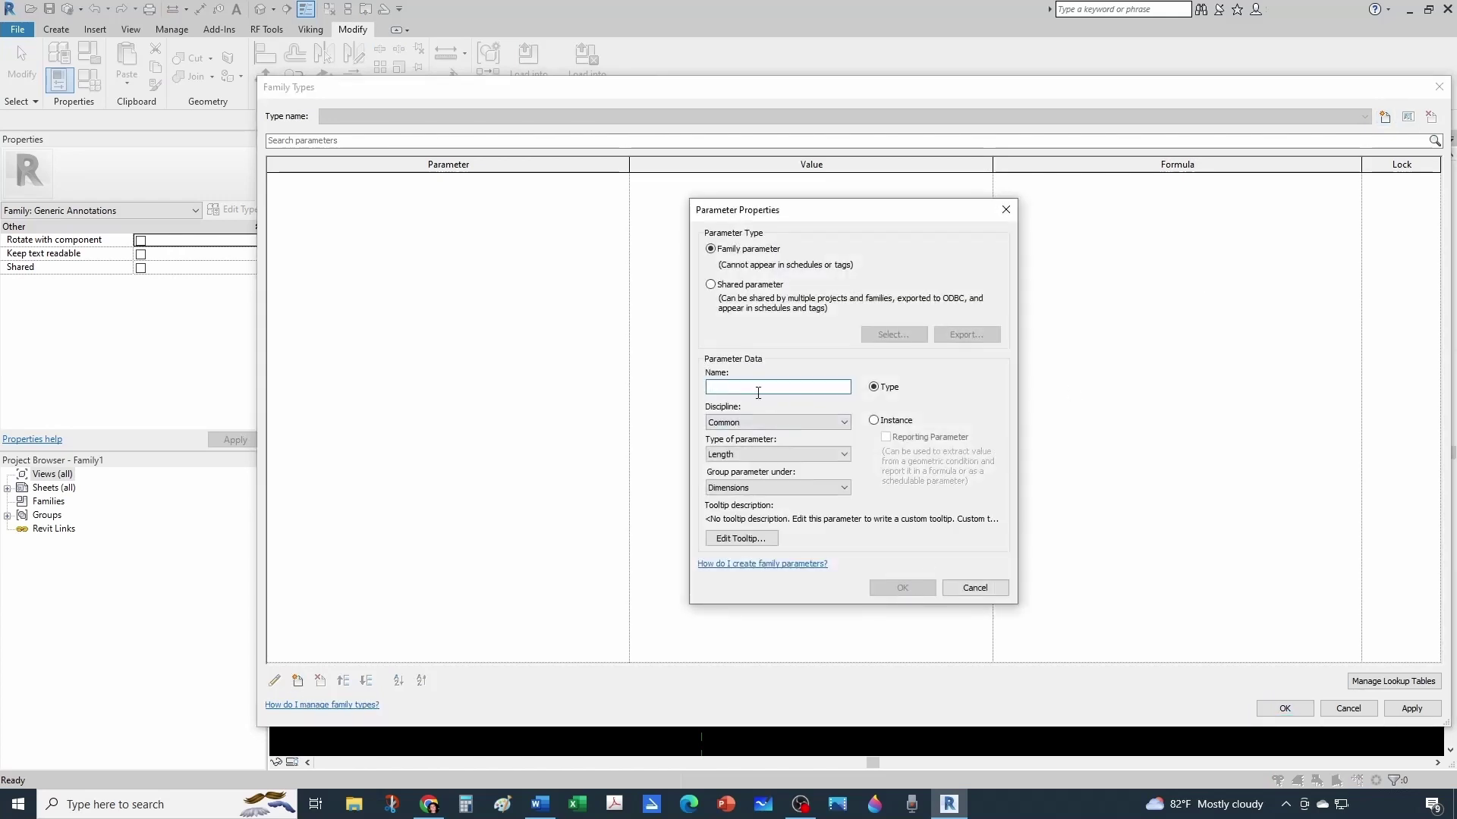
type("Note Number")
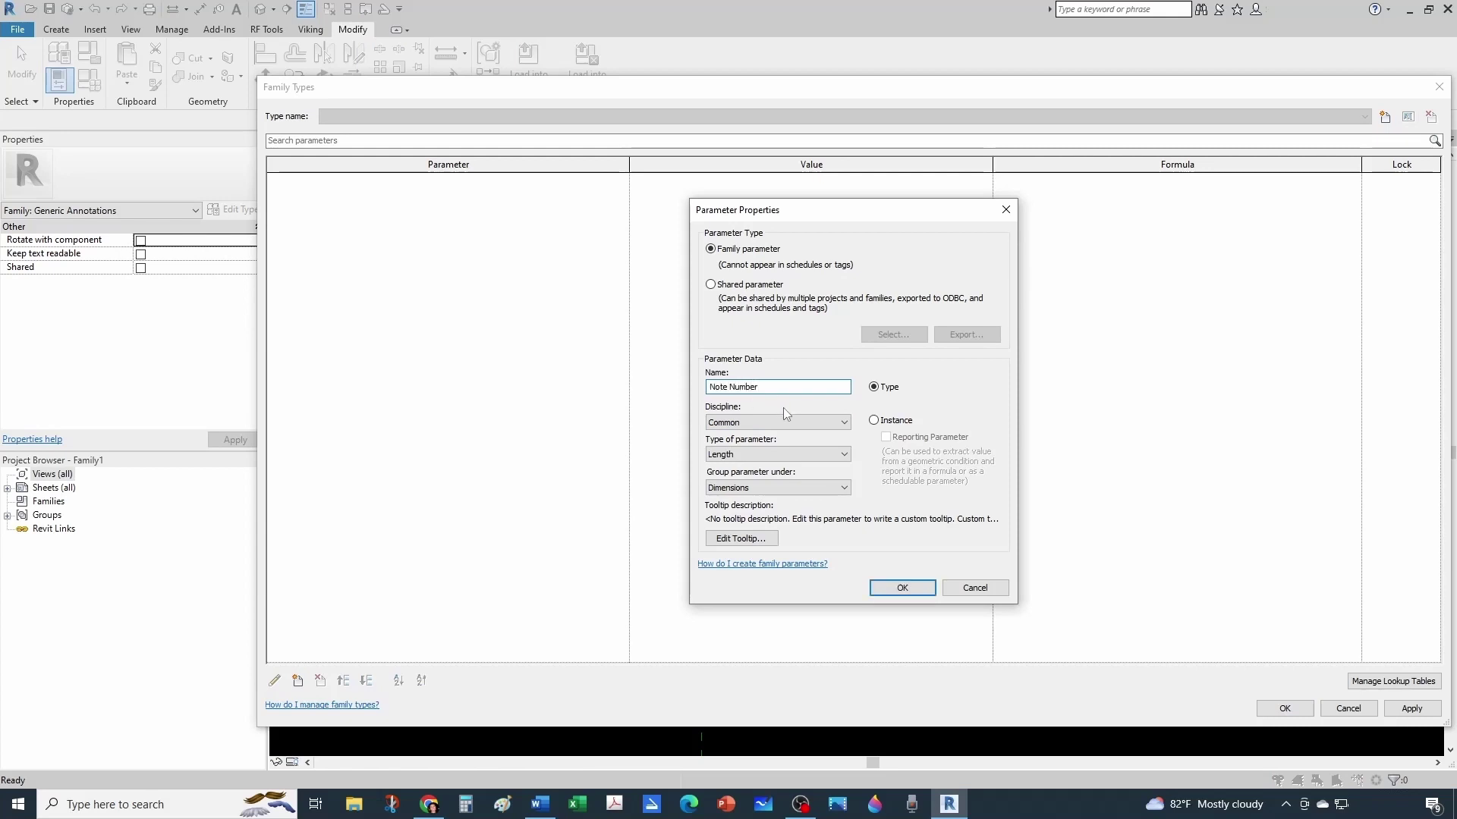
left_click(720, 456)
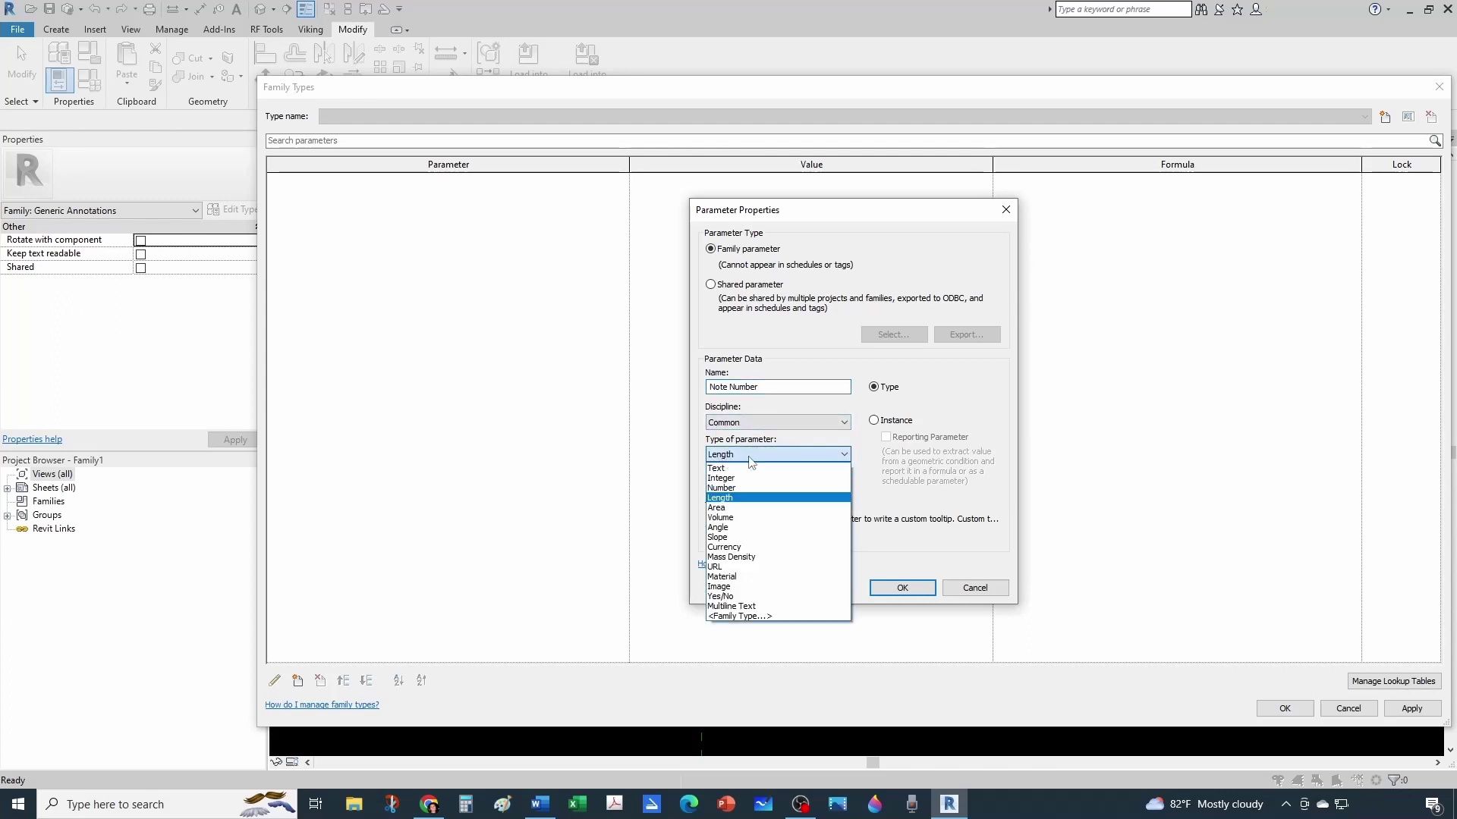
left_click(728, 465)
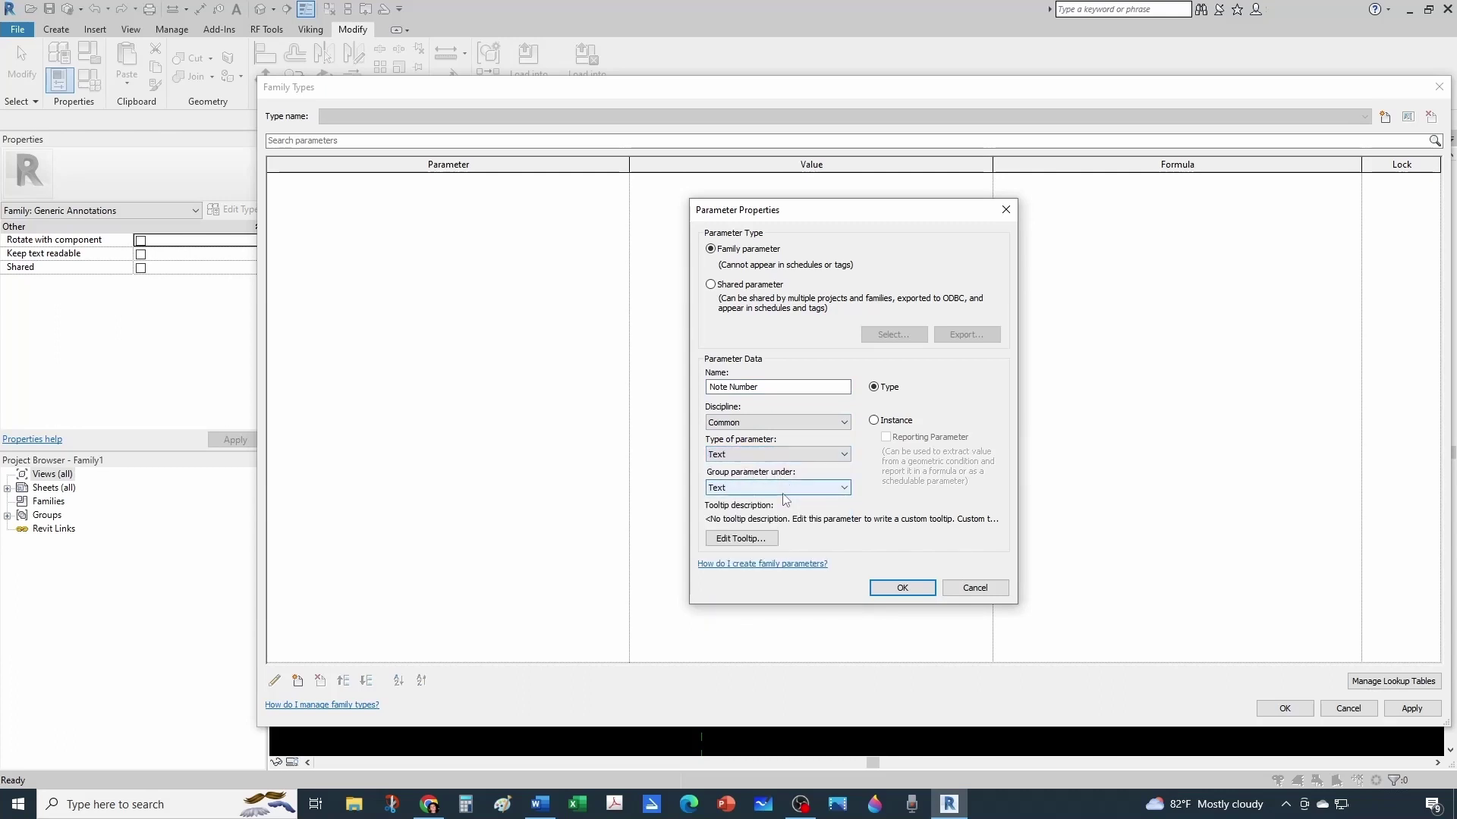
left_click(874, 423)
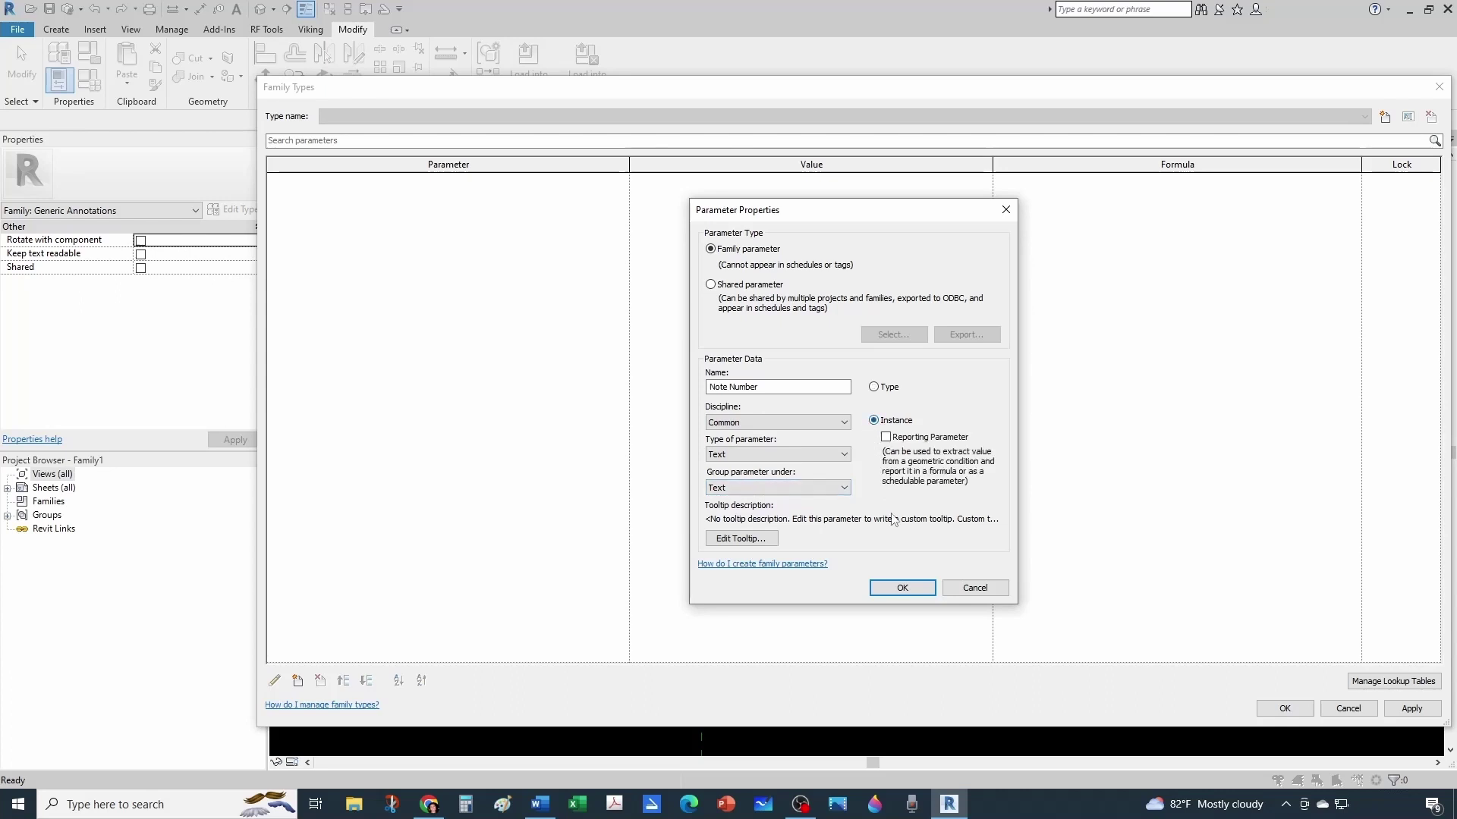
left_click(903, 588)
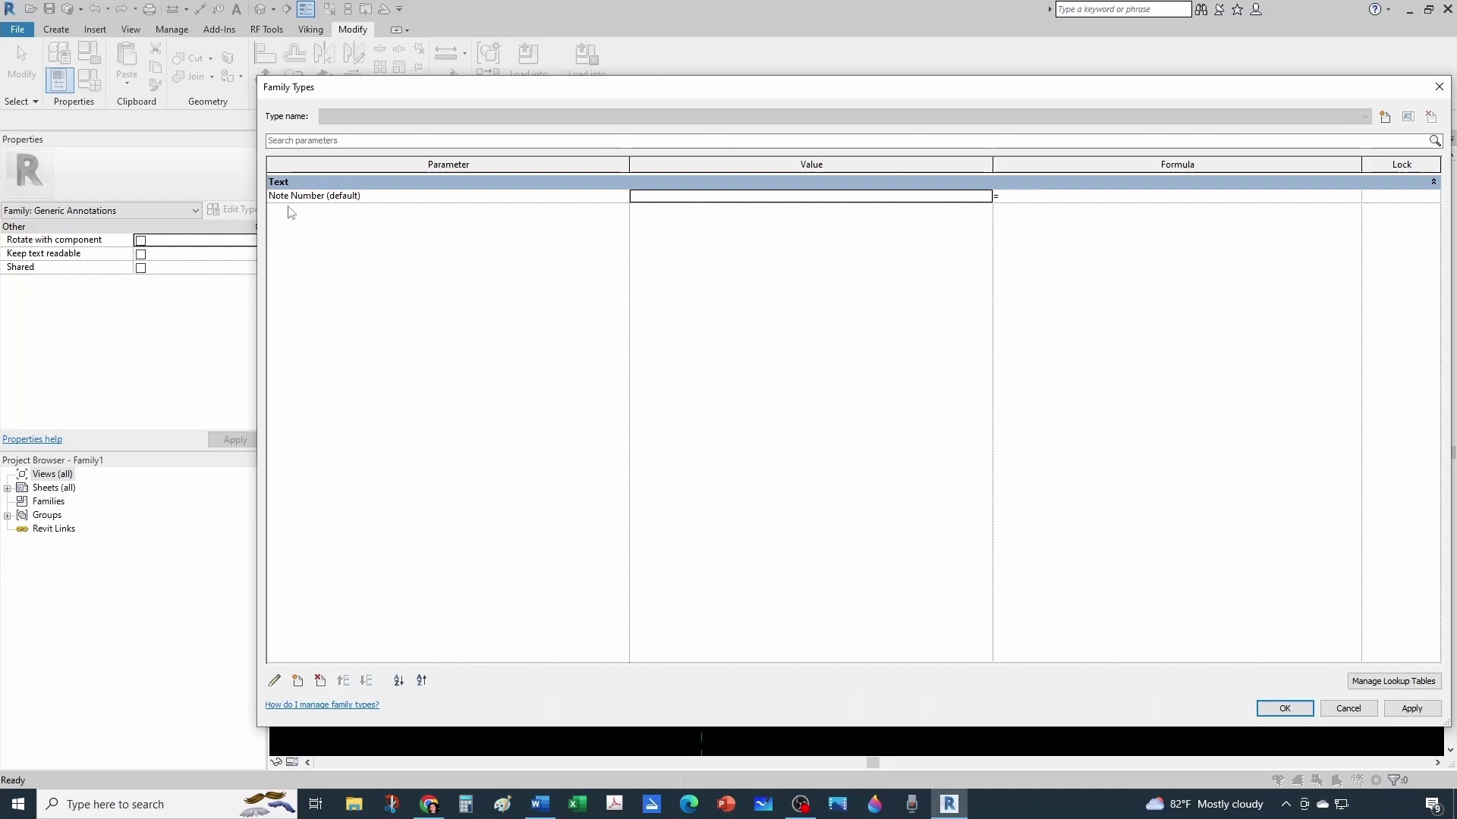
left_click(699, 198)
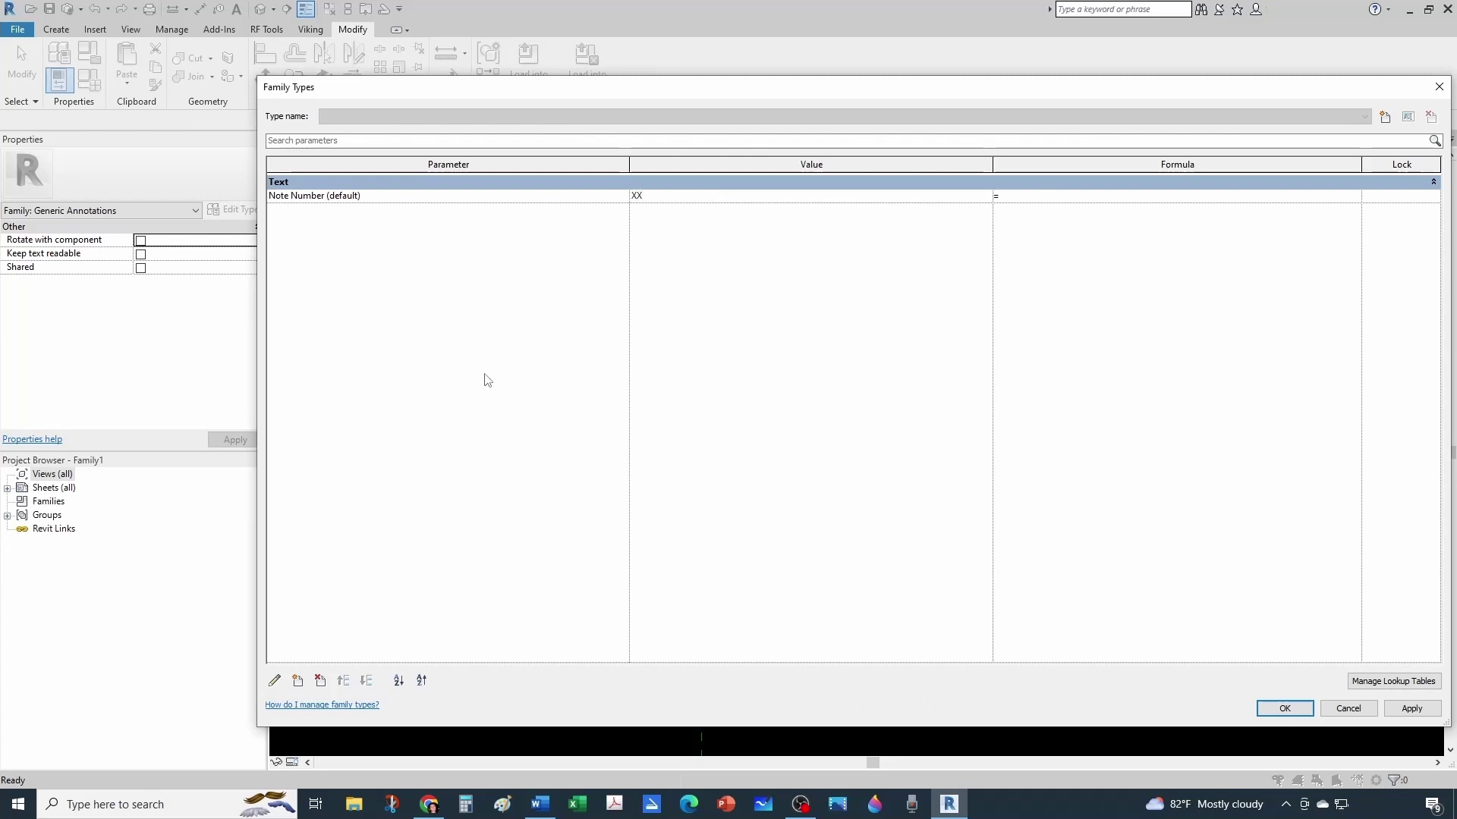
key("Return")
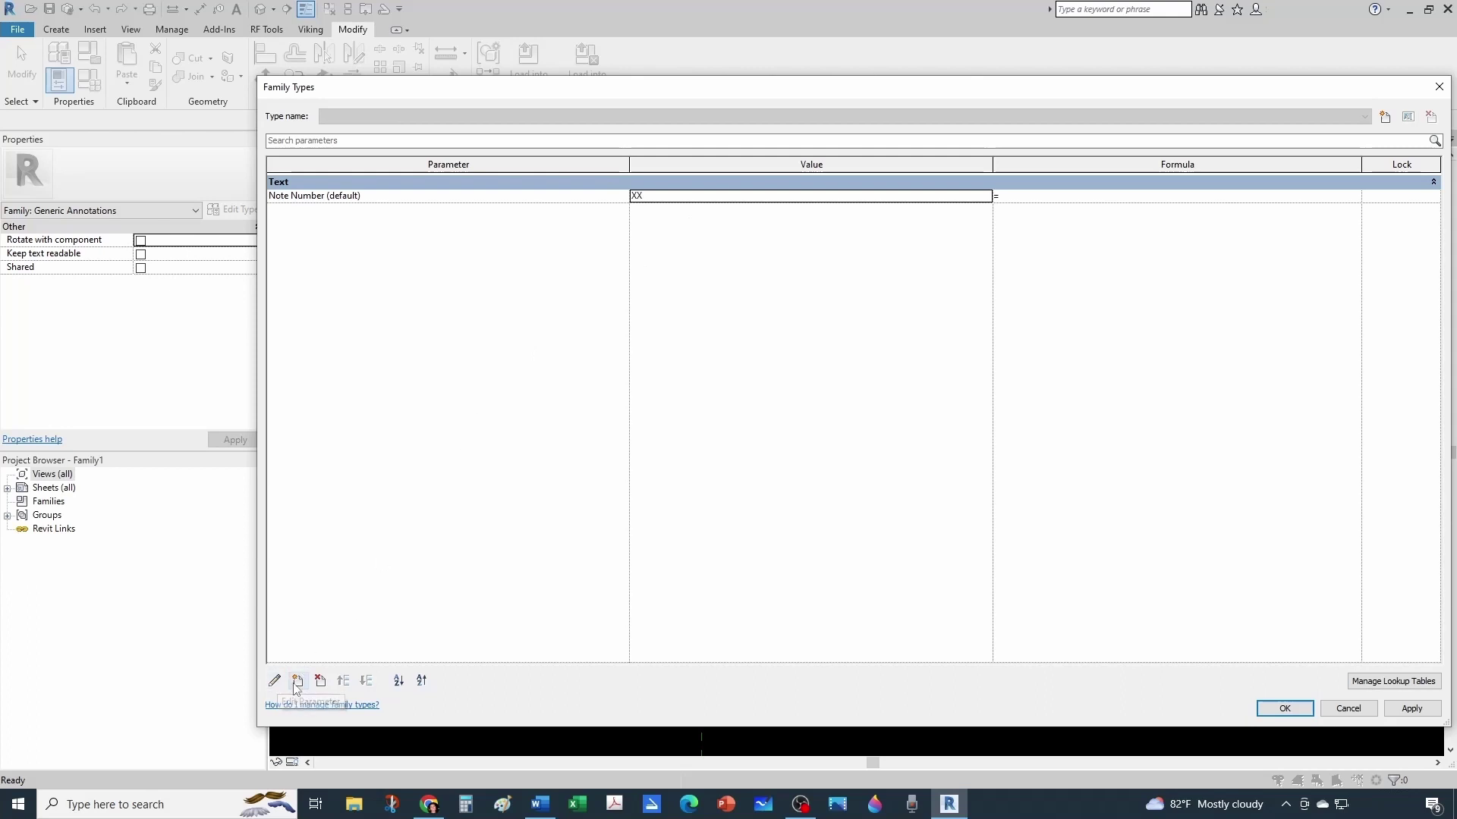
- Add a family parameter named Note Text as a Text type parameter grouped under Text, and set its value to ---
left_click(298, 681)
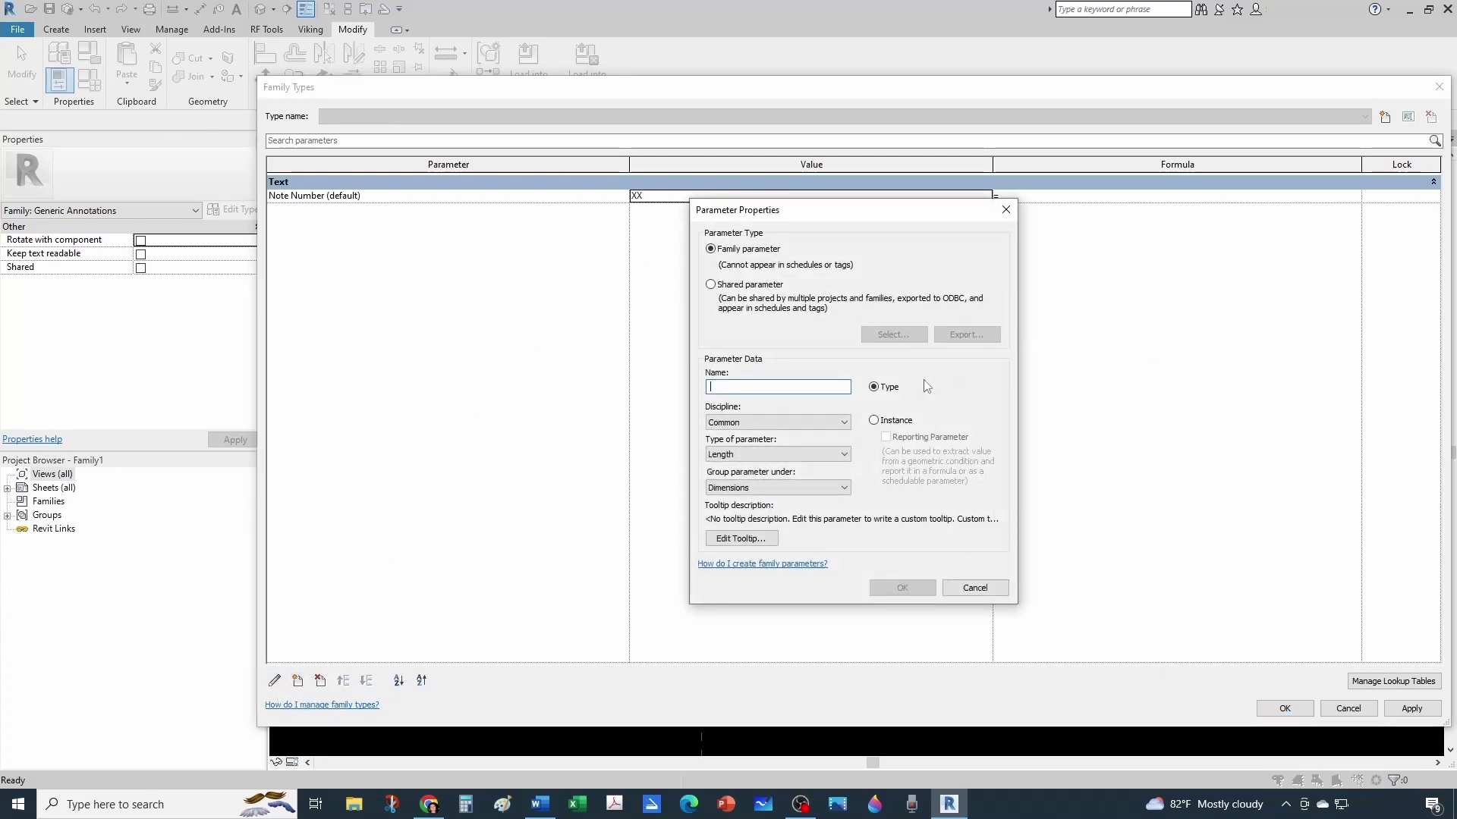
type("Note Text")
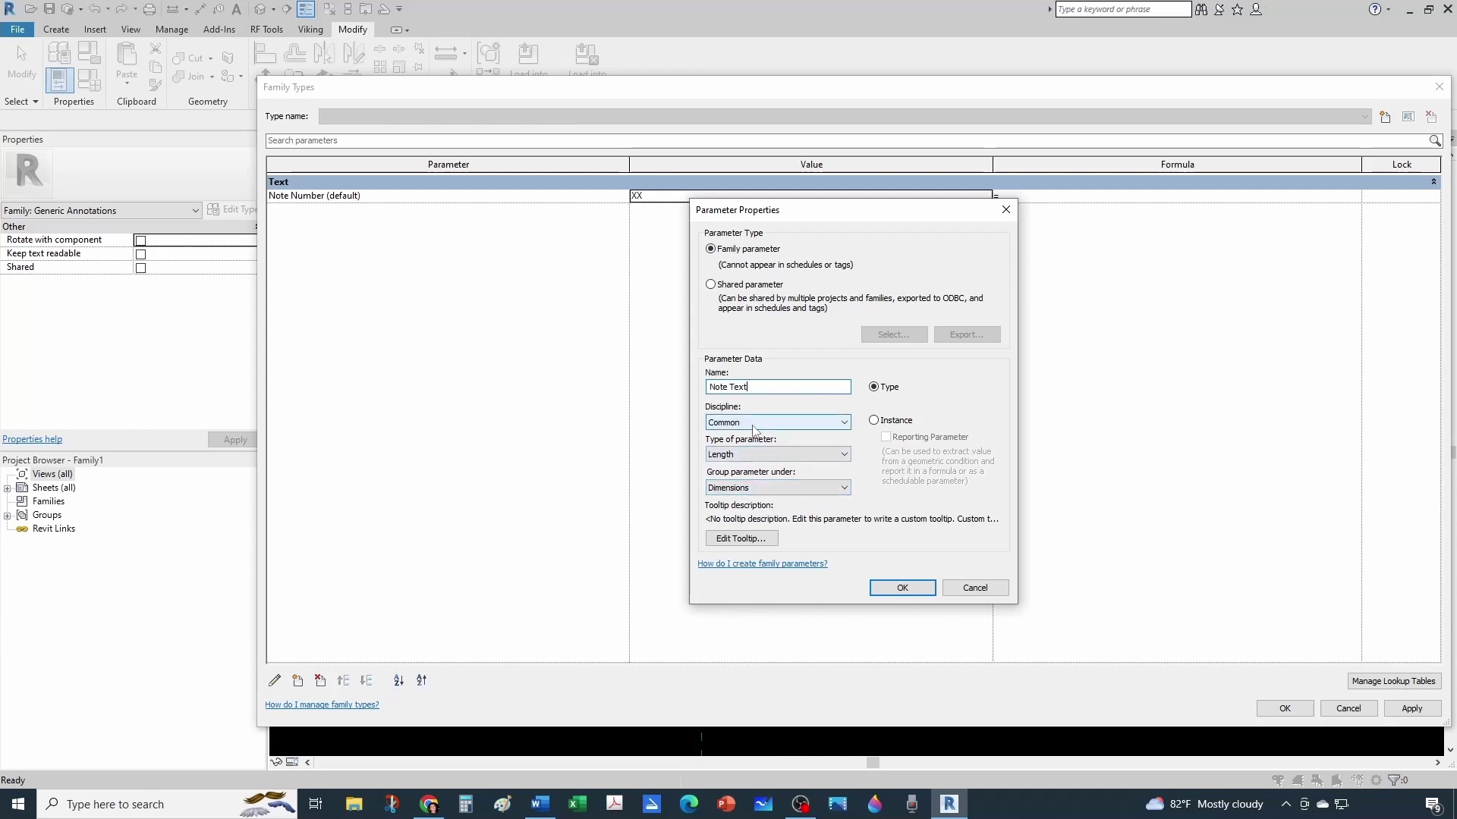
left_click(751, 454)
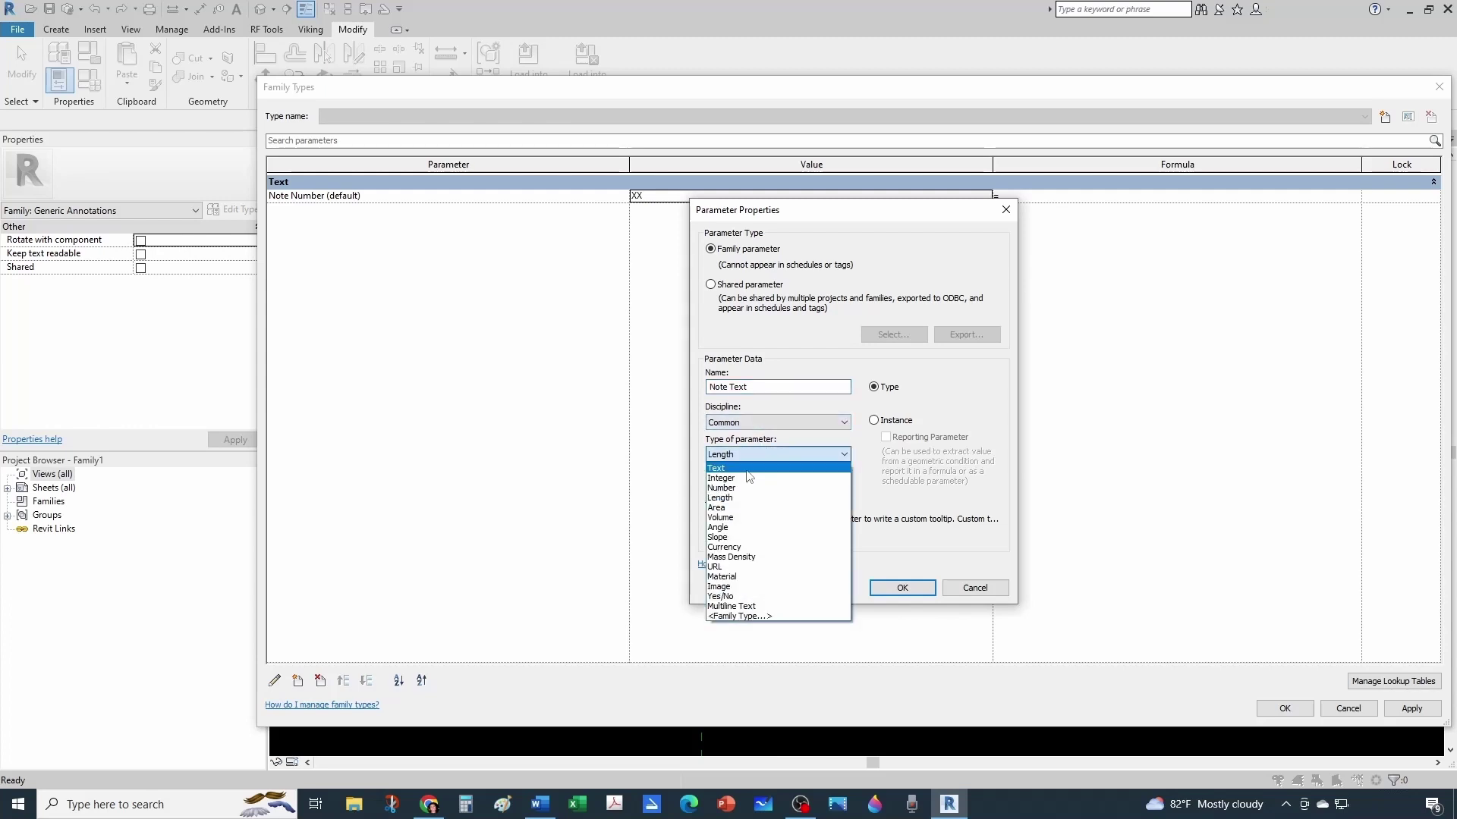
left_click(748, 469)
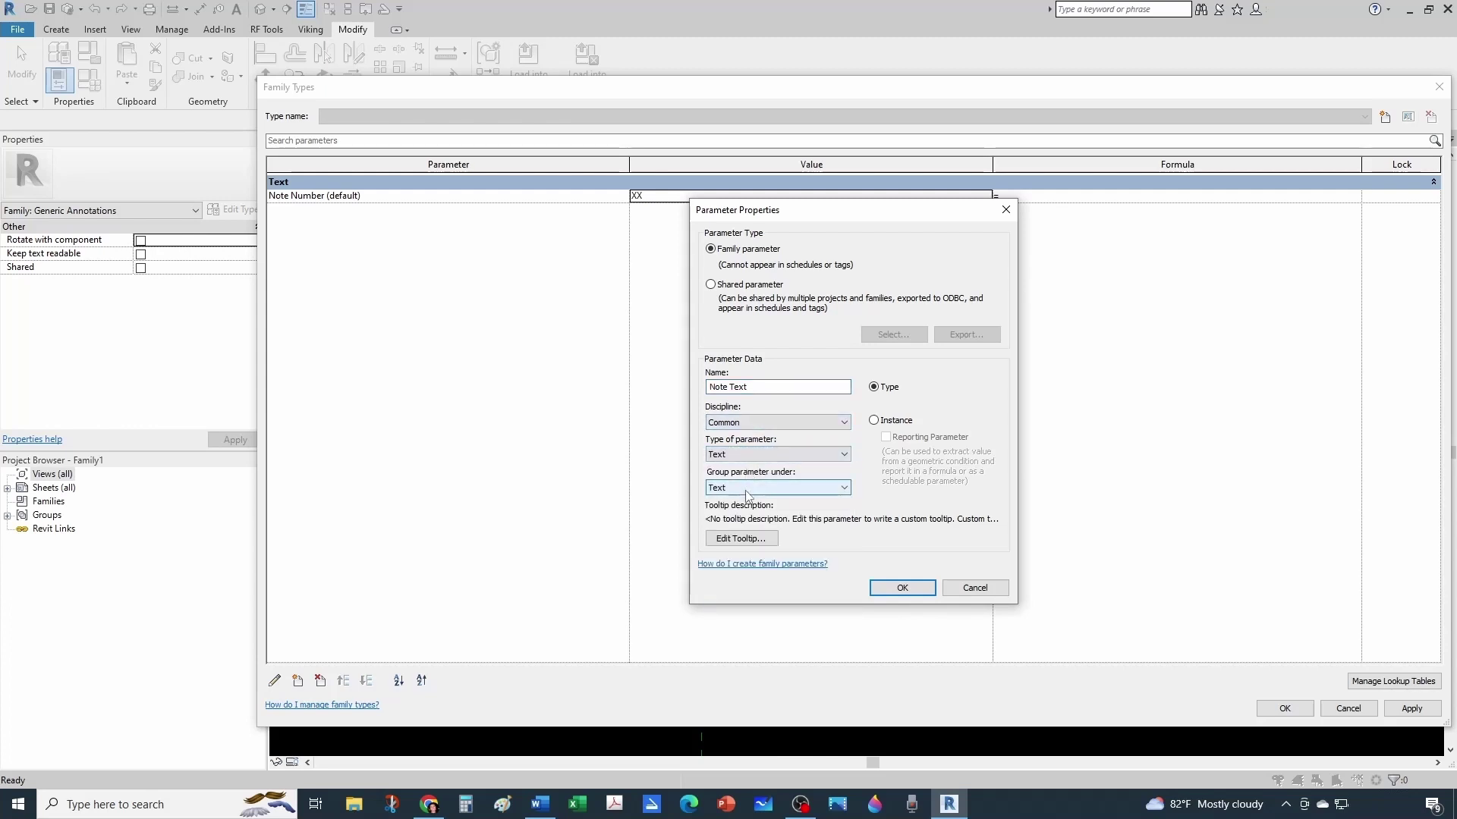
left_click(899, 589)
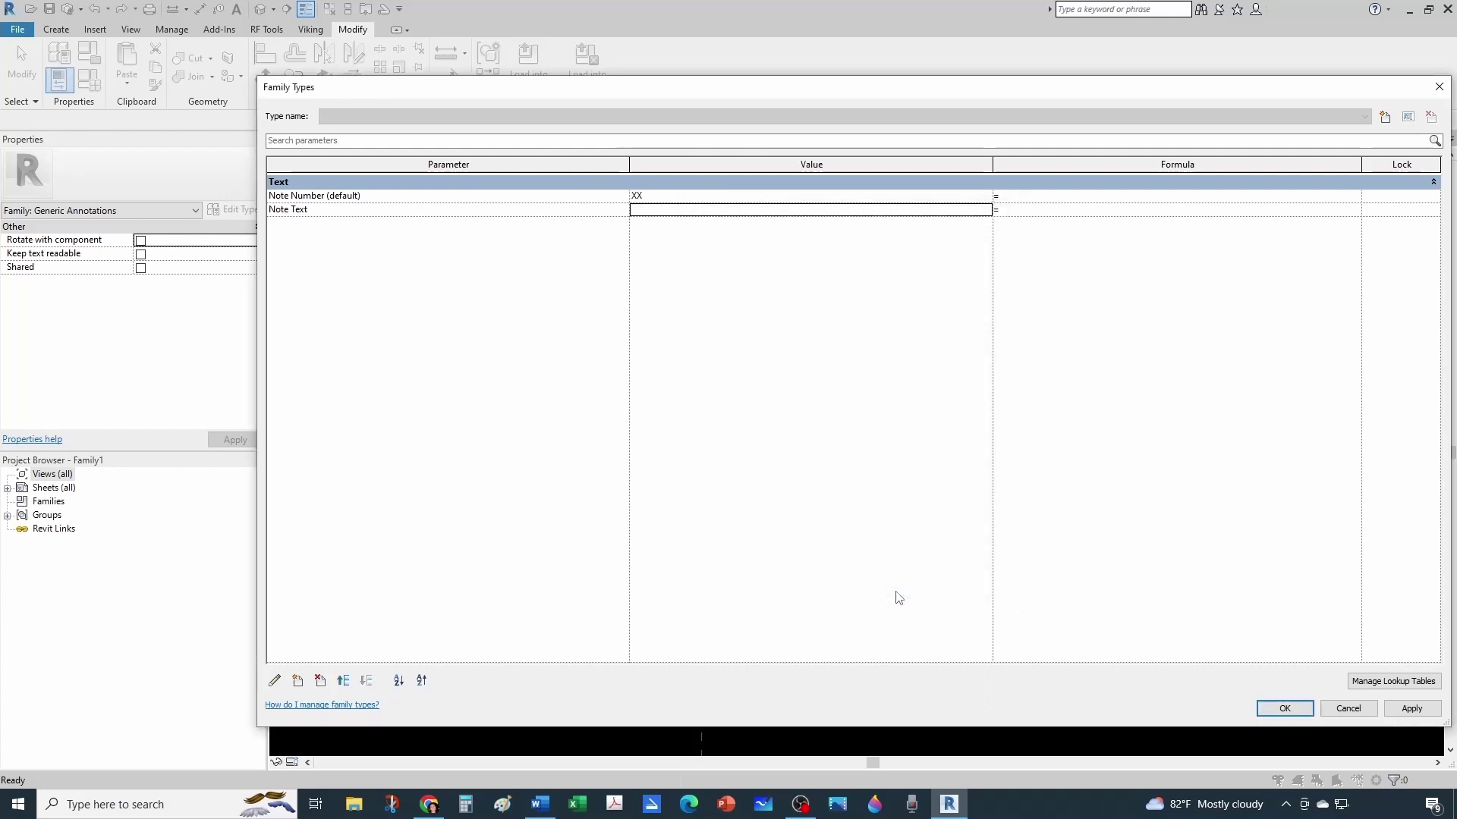
left_click(646, 209)
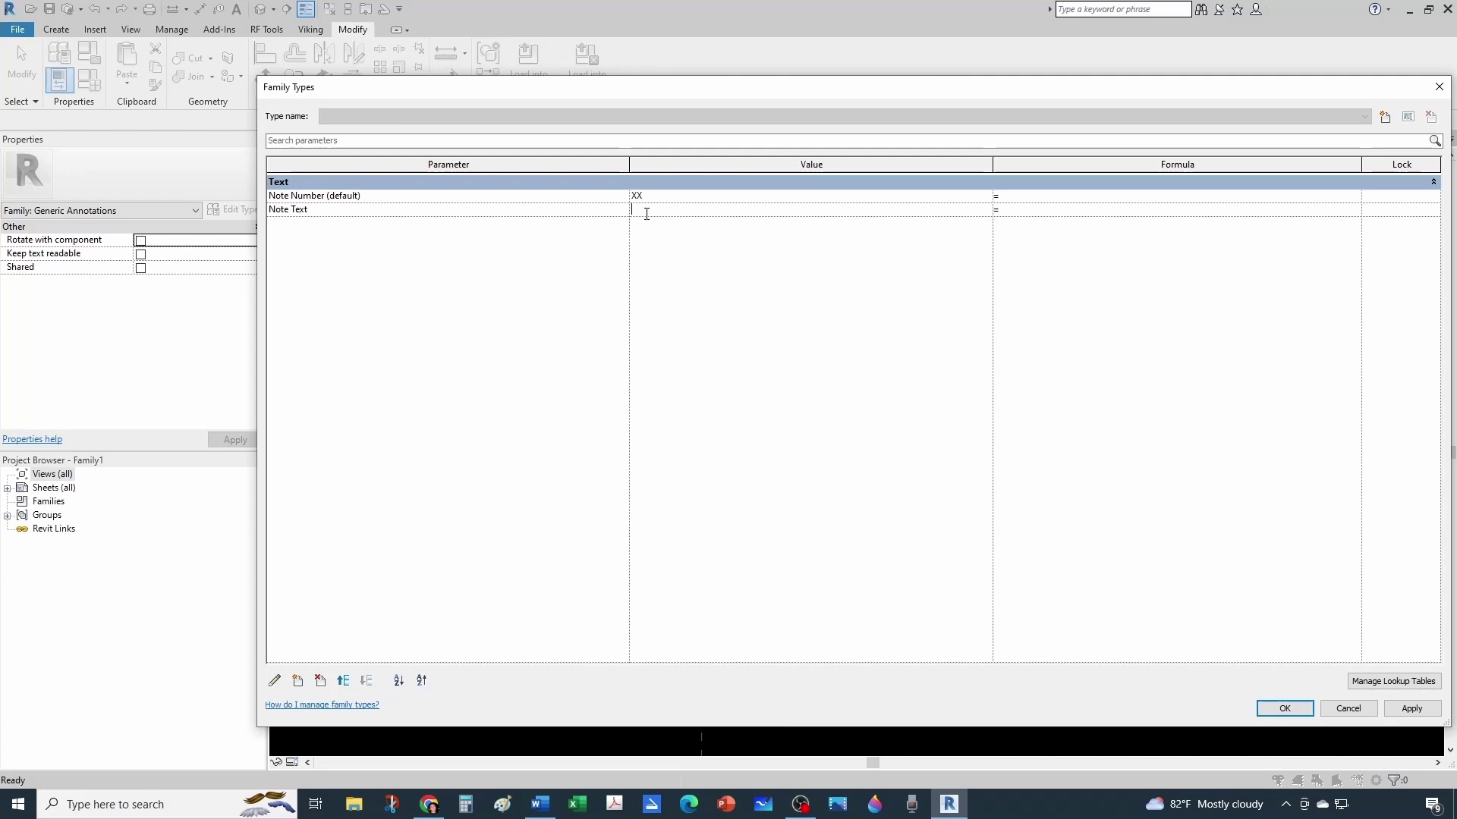
left_click(531, 349)
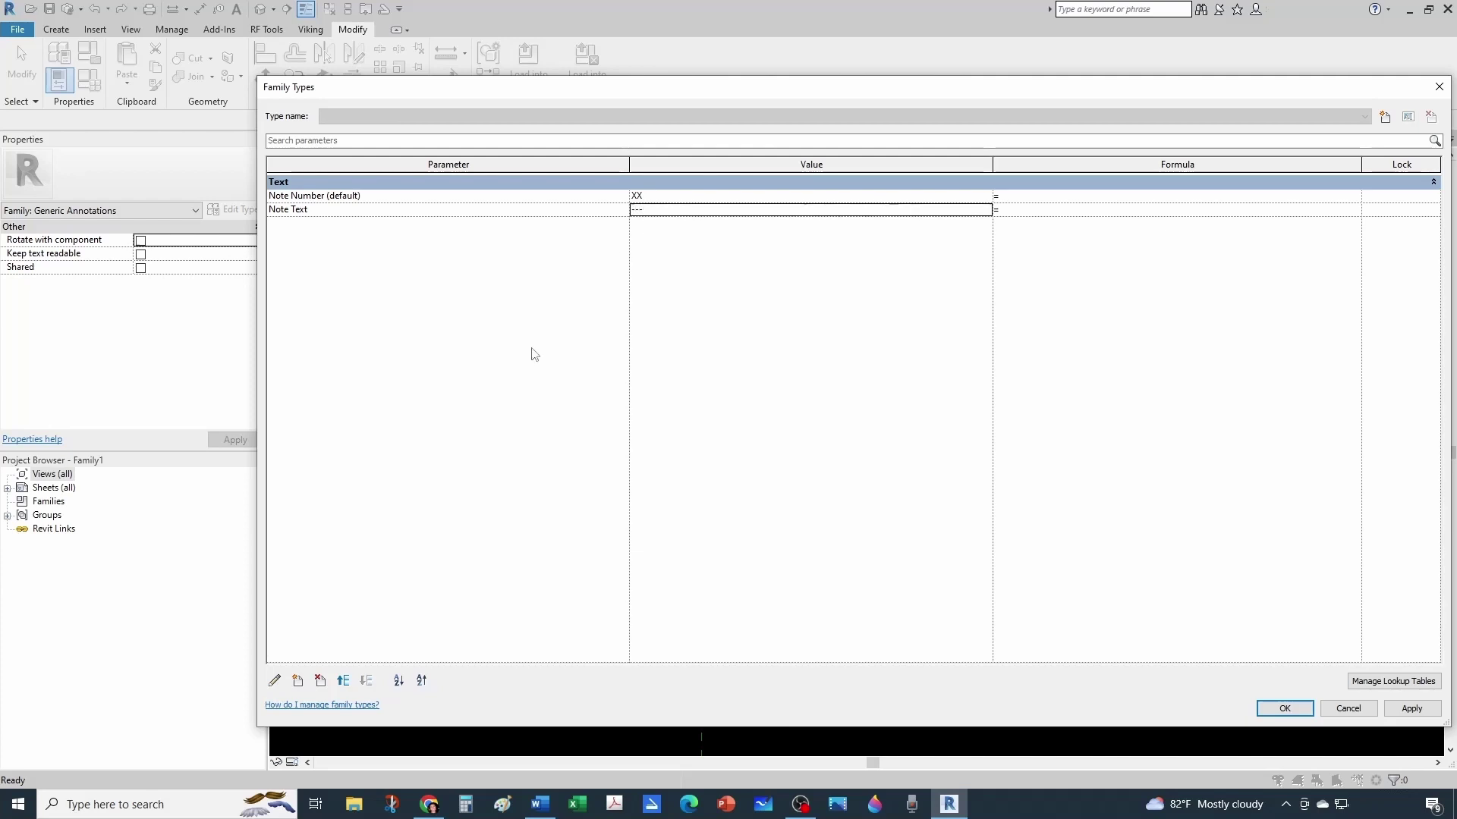
- Add a family parameter named Note Sheet Number as a Text instance parameter in the Common discipline, grouped under Text
left_click(297, 680)
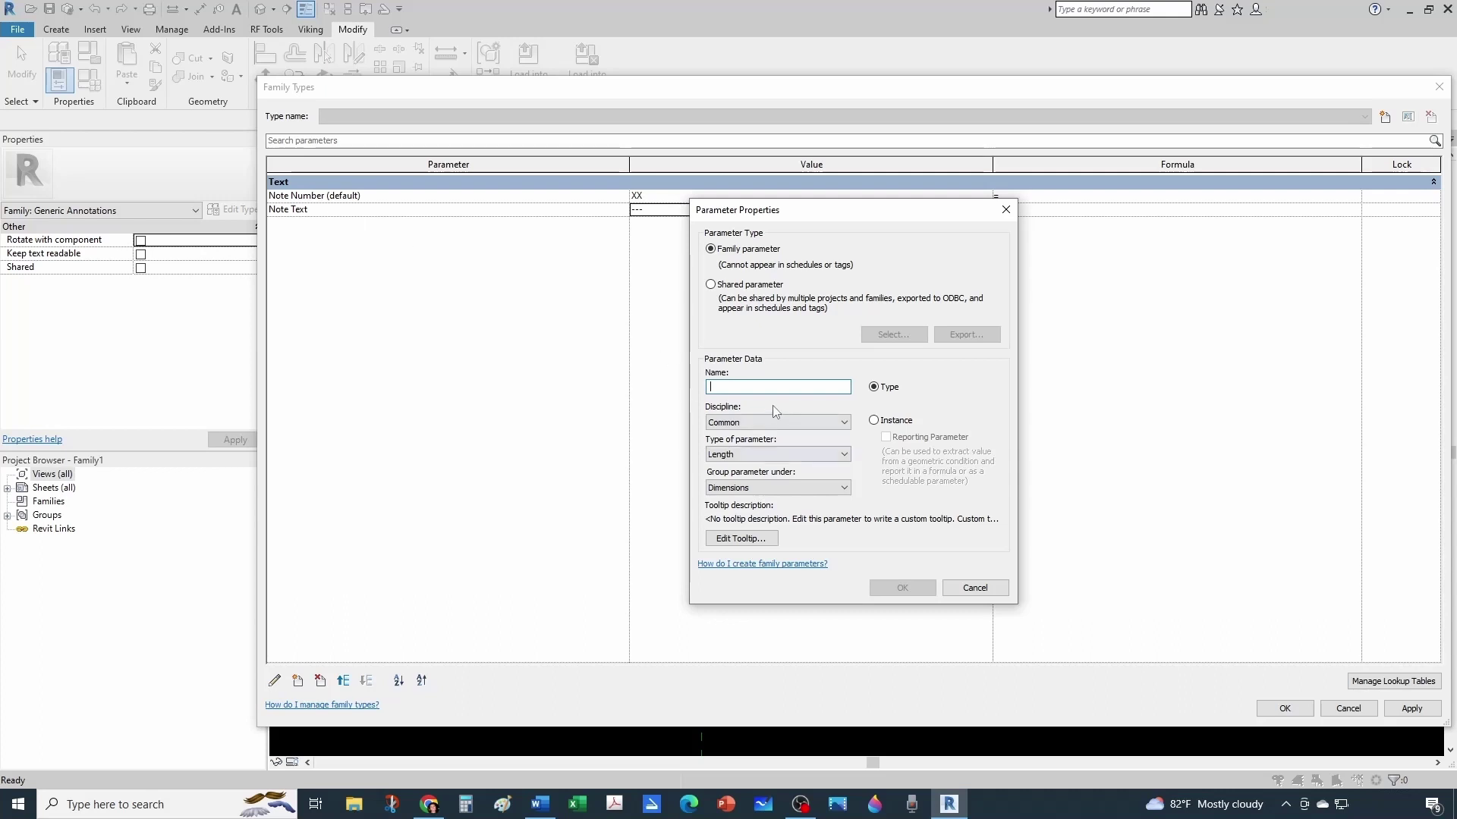
type("Note Sheet")
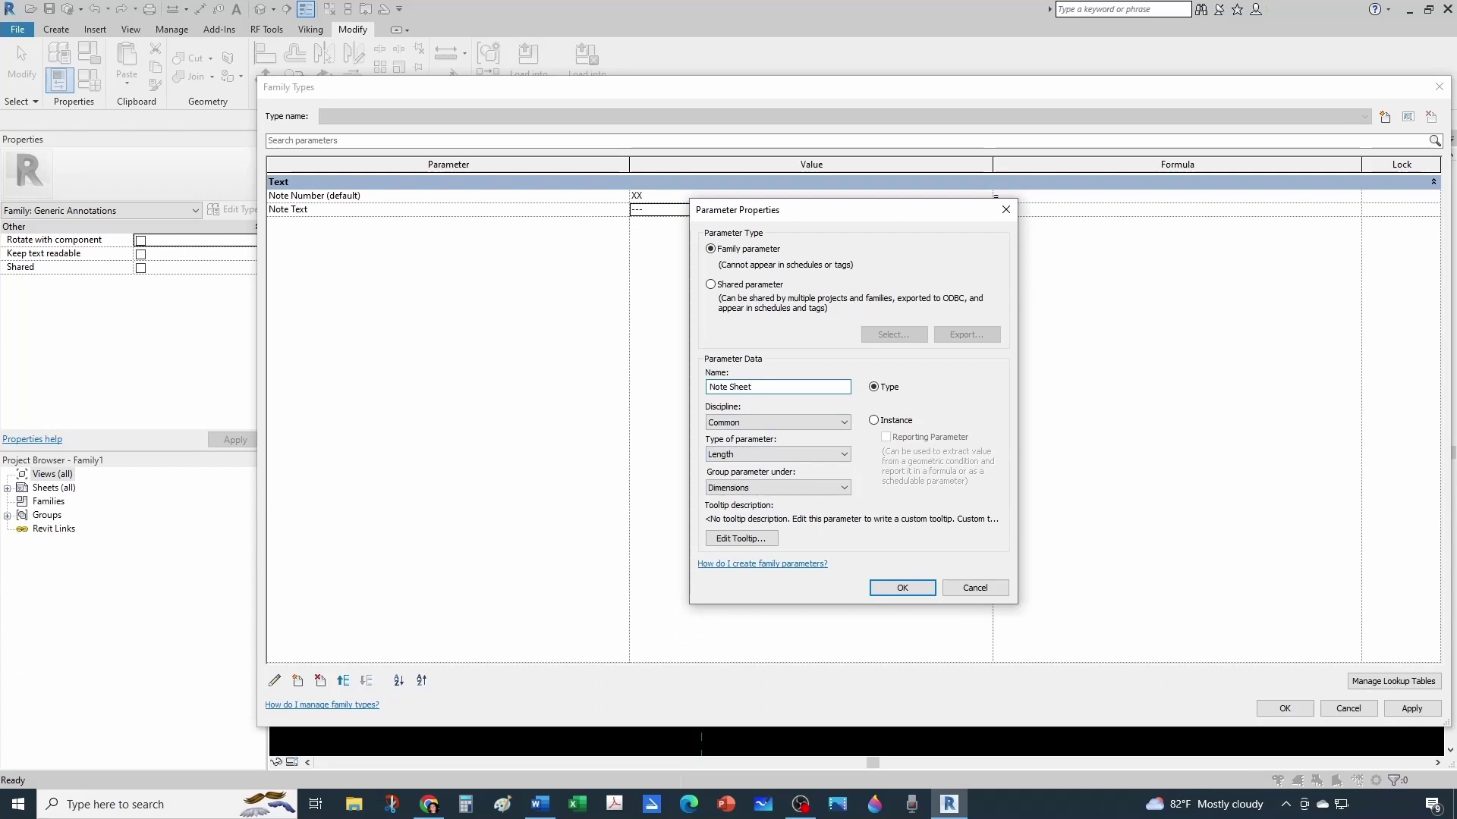
type(" No")
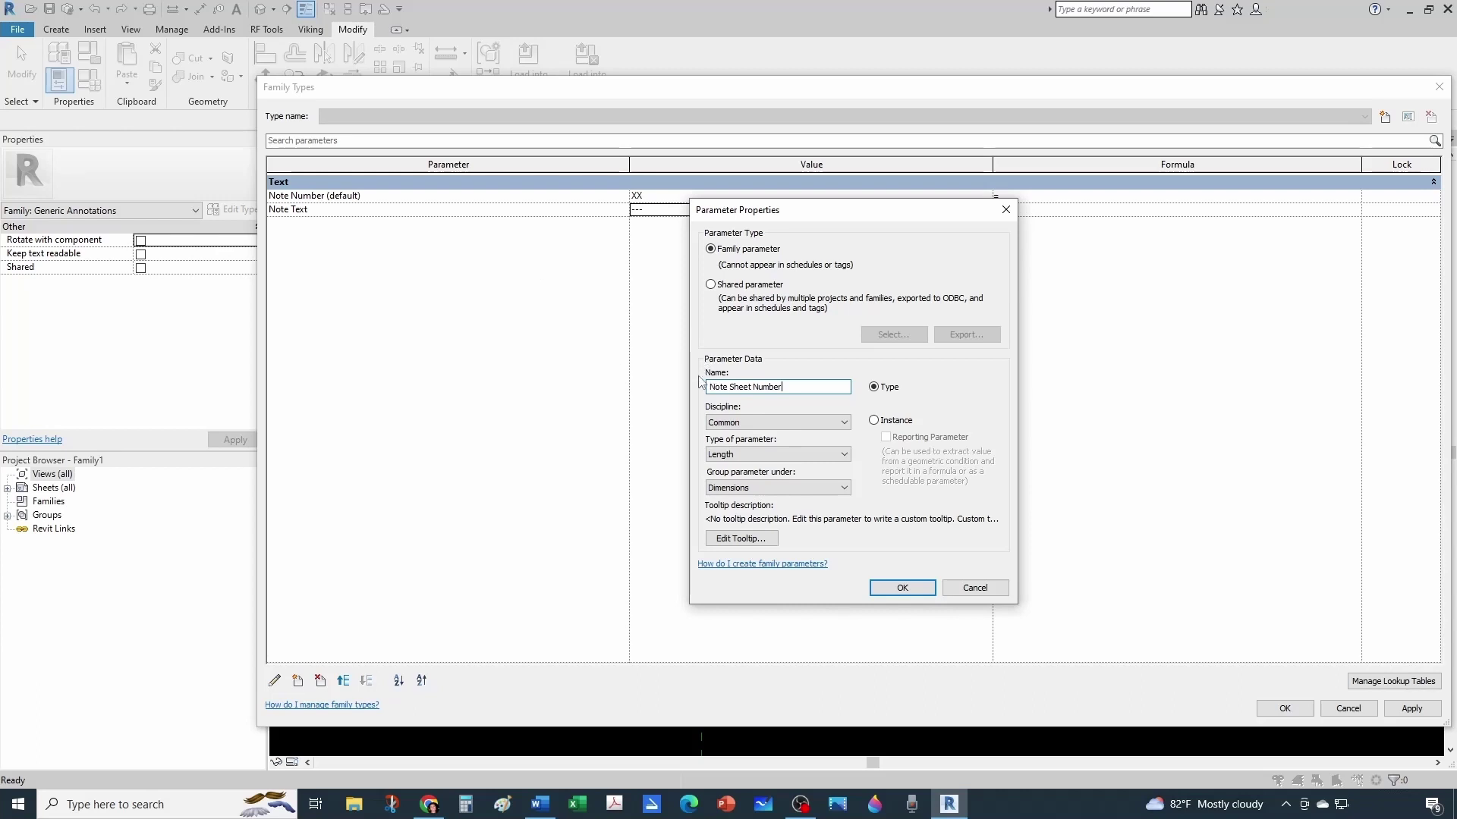
left_click(774, 422)
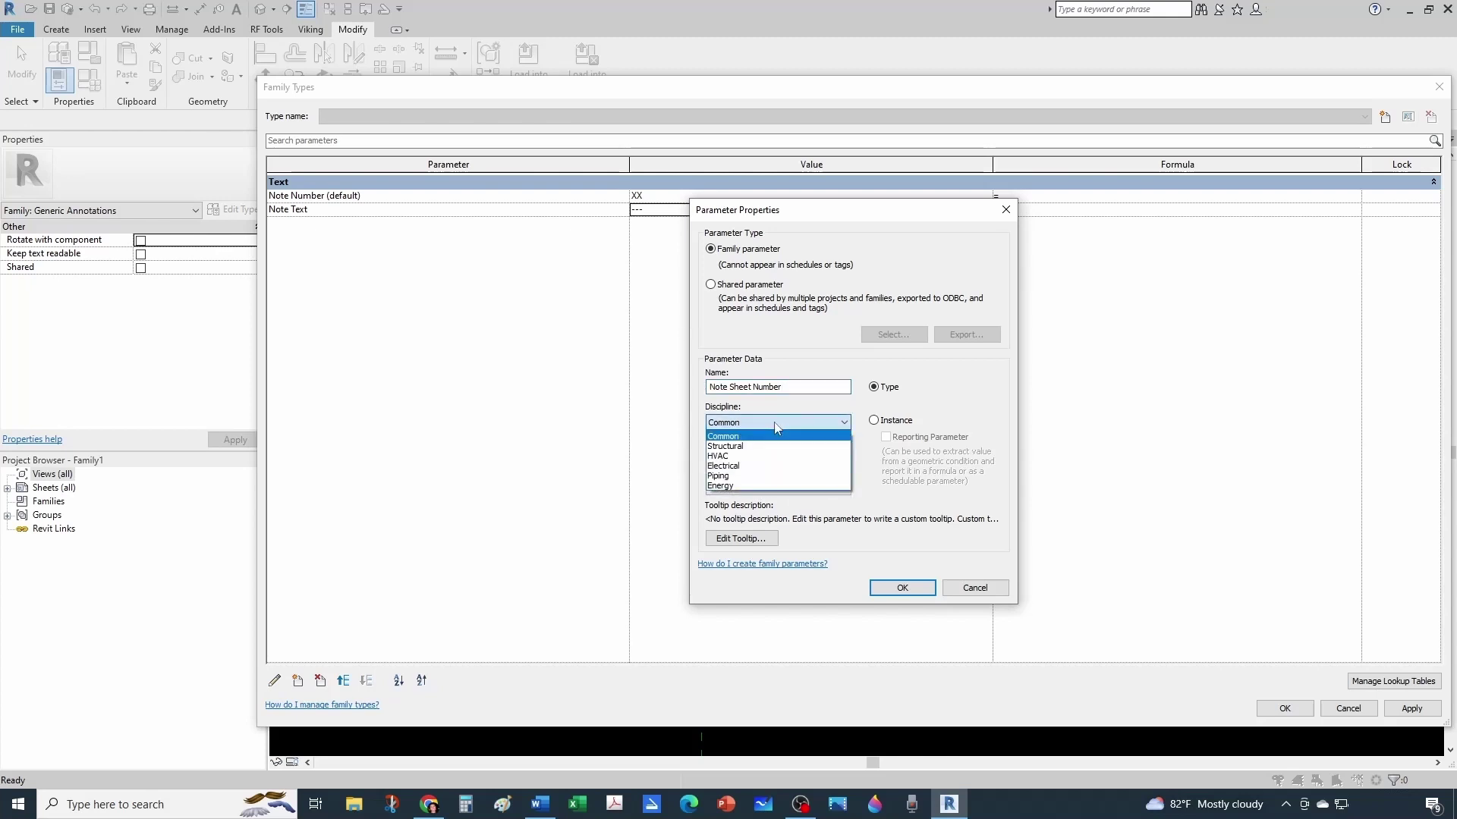
left_click(773, 436)
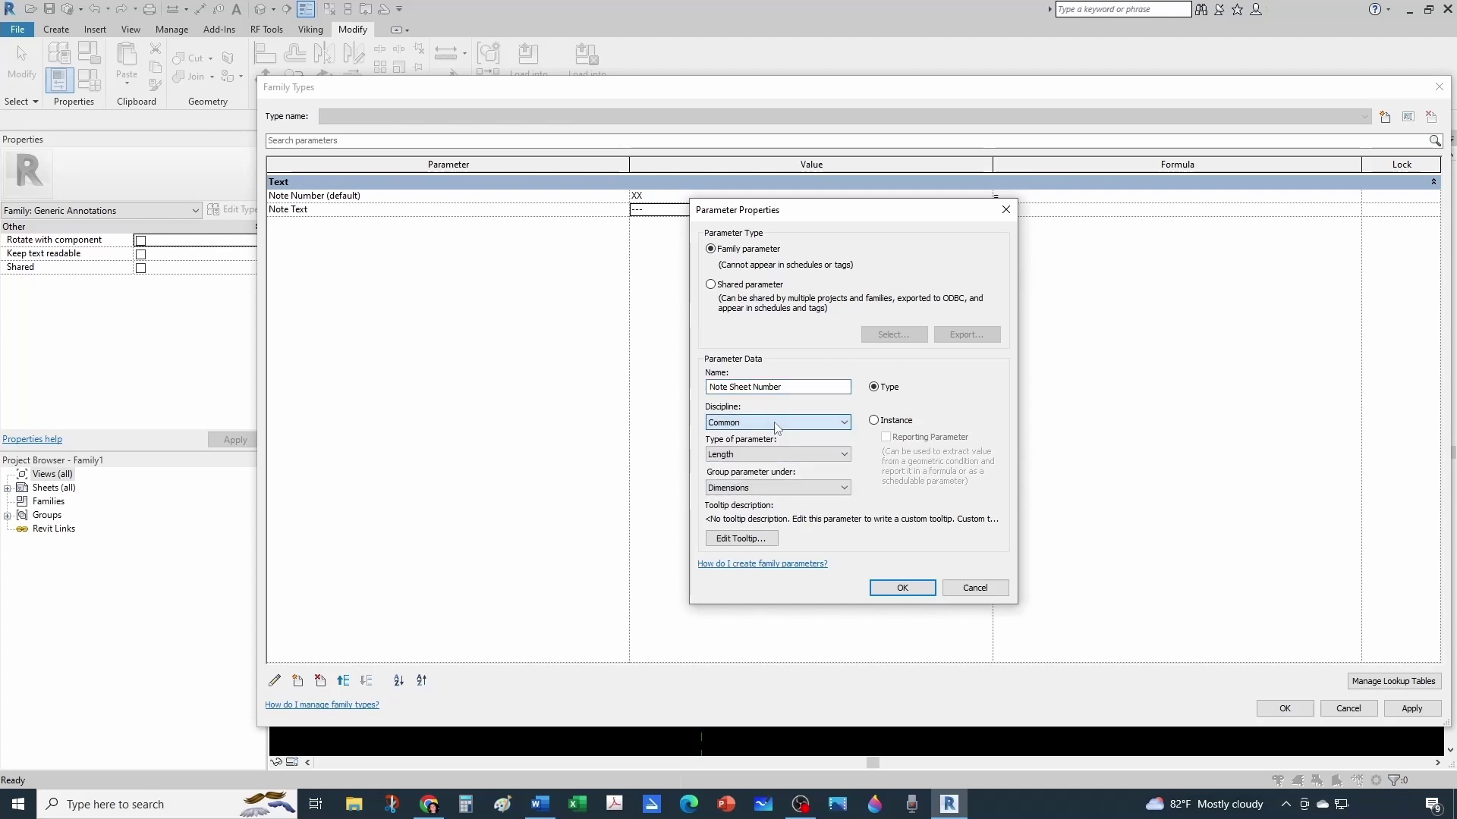
left_click(760, 458)
left_click(753, 466)
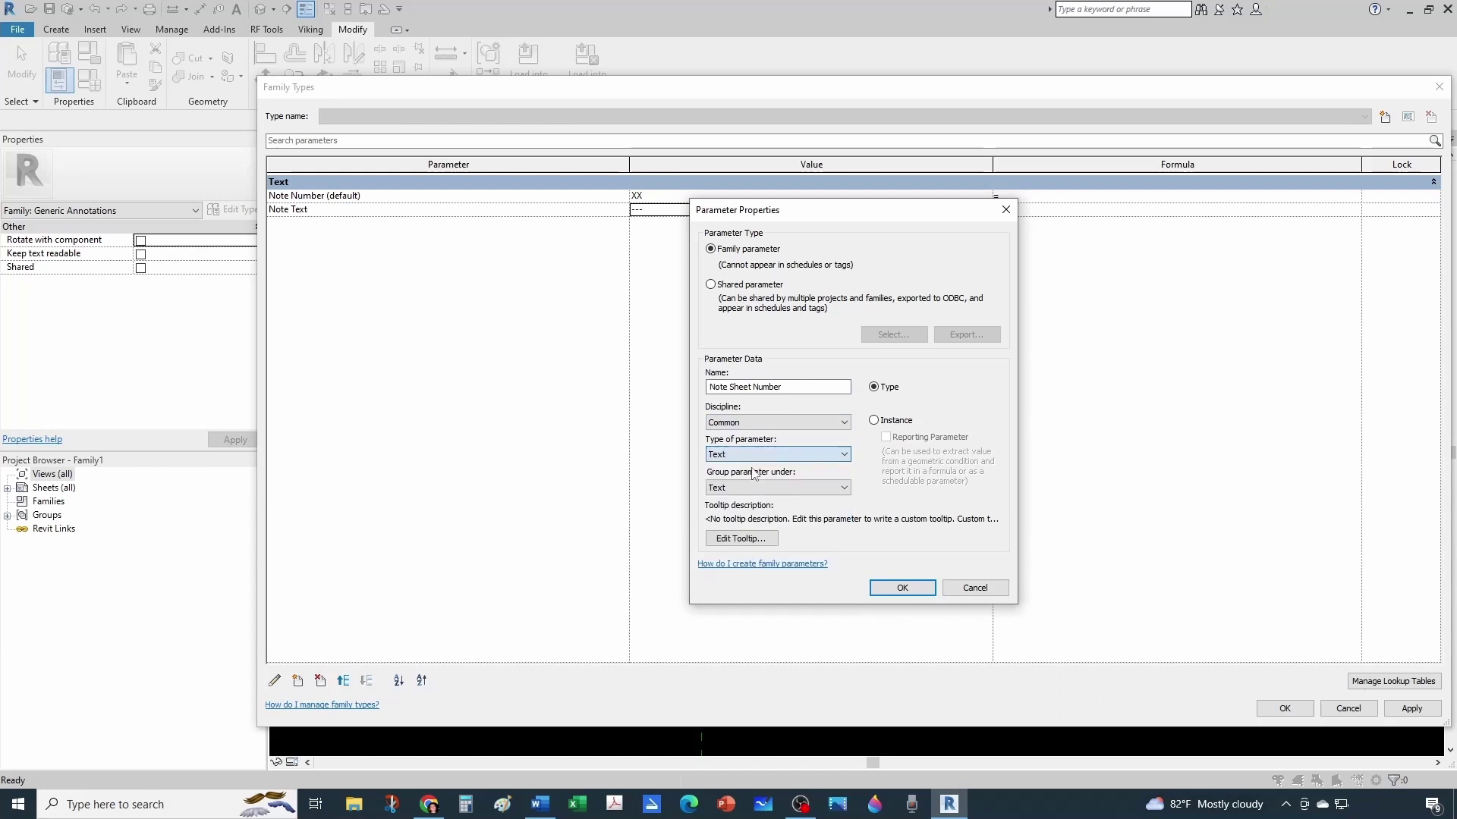
left_click(768, 488)
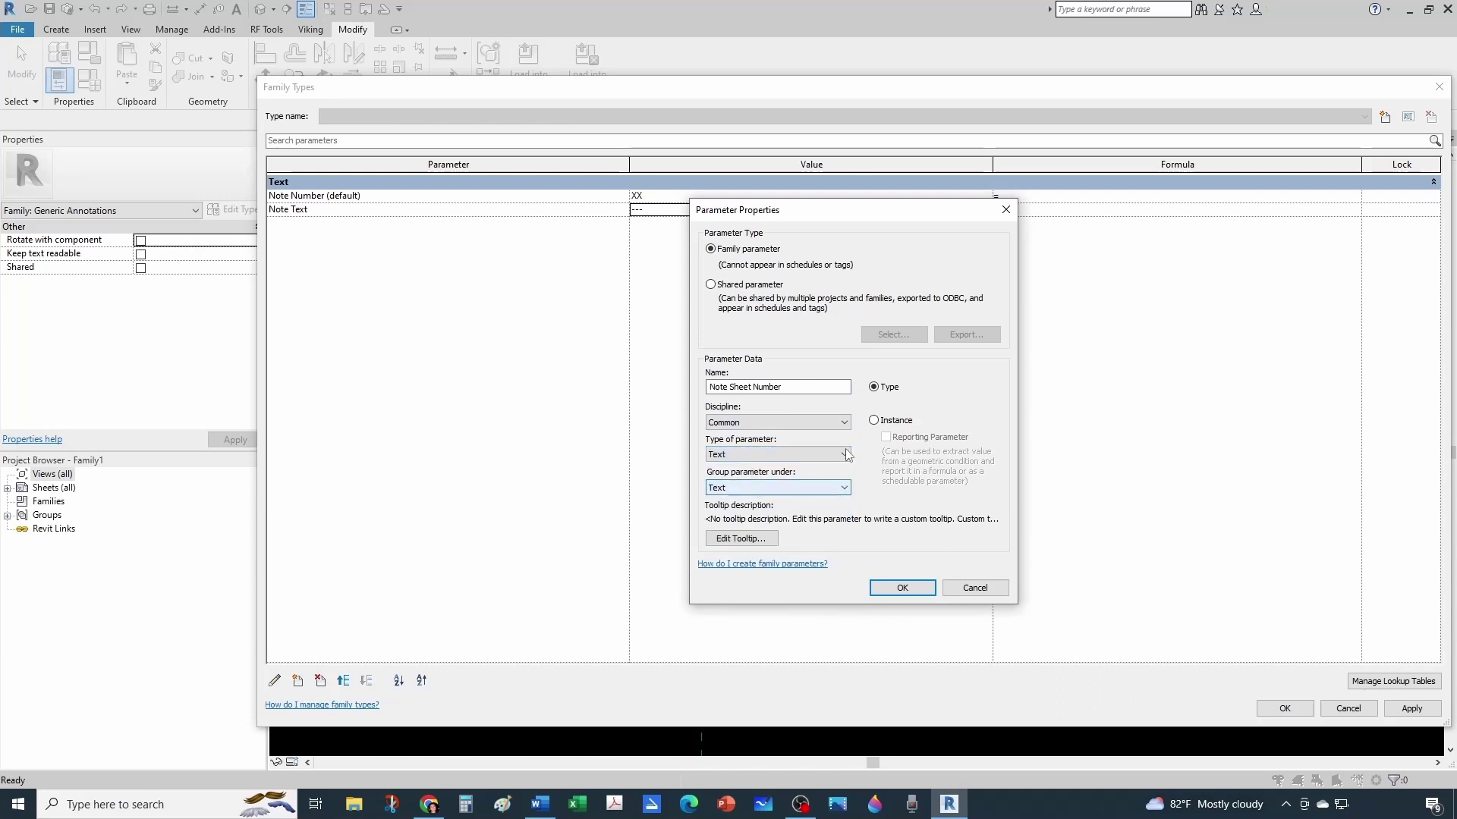
left_click(878, 422)
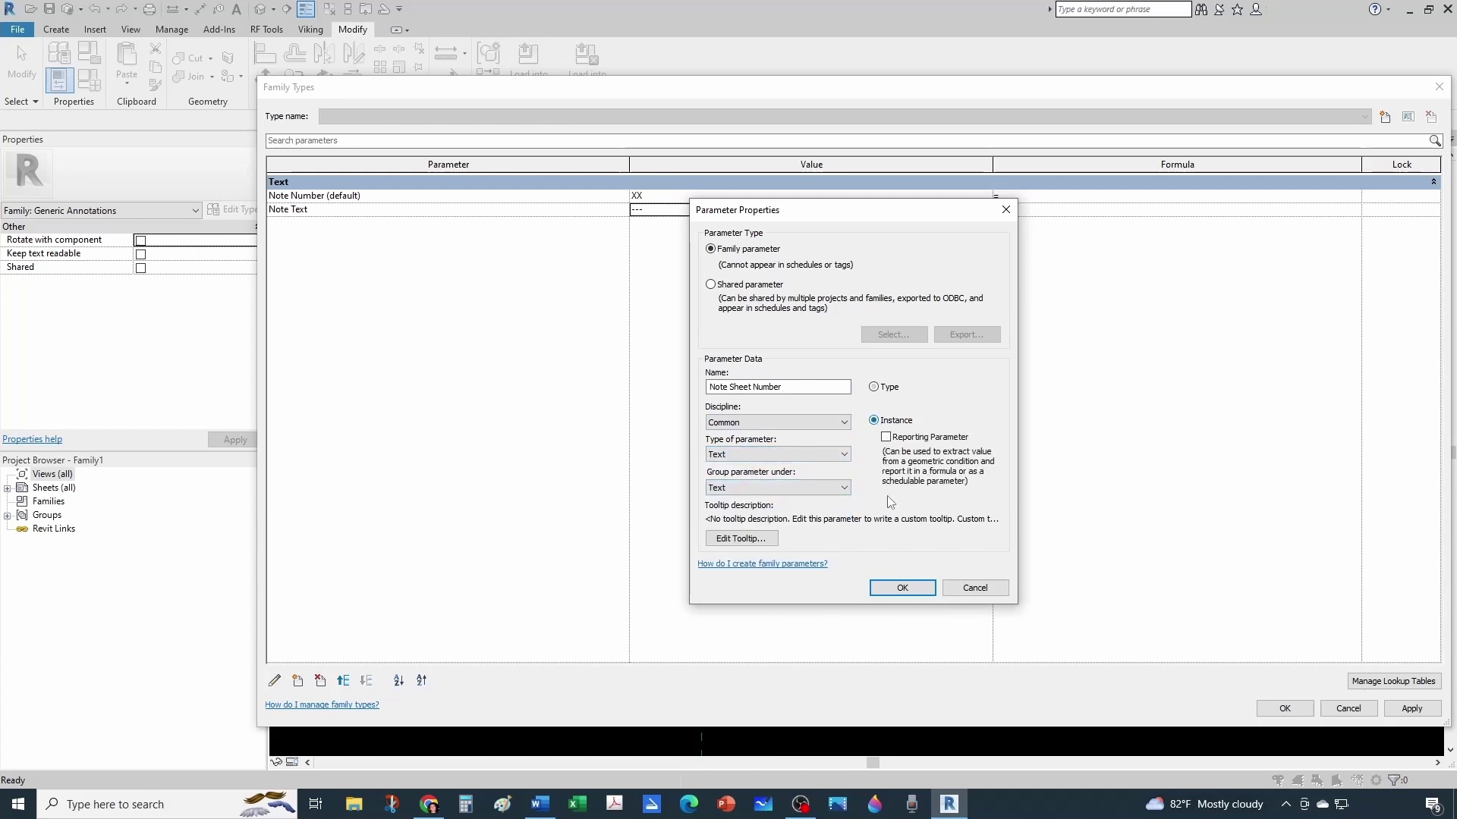
left_click(900, 588)
- Change the Note Text parameter from a type parameter to an instance parameter
left_click(371, 223)
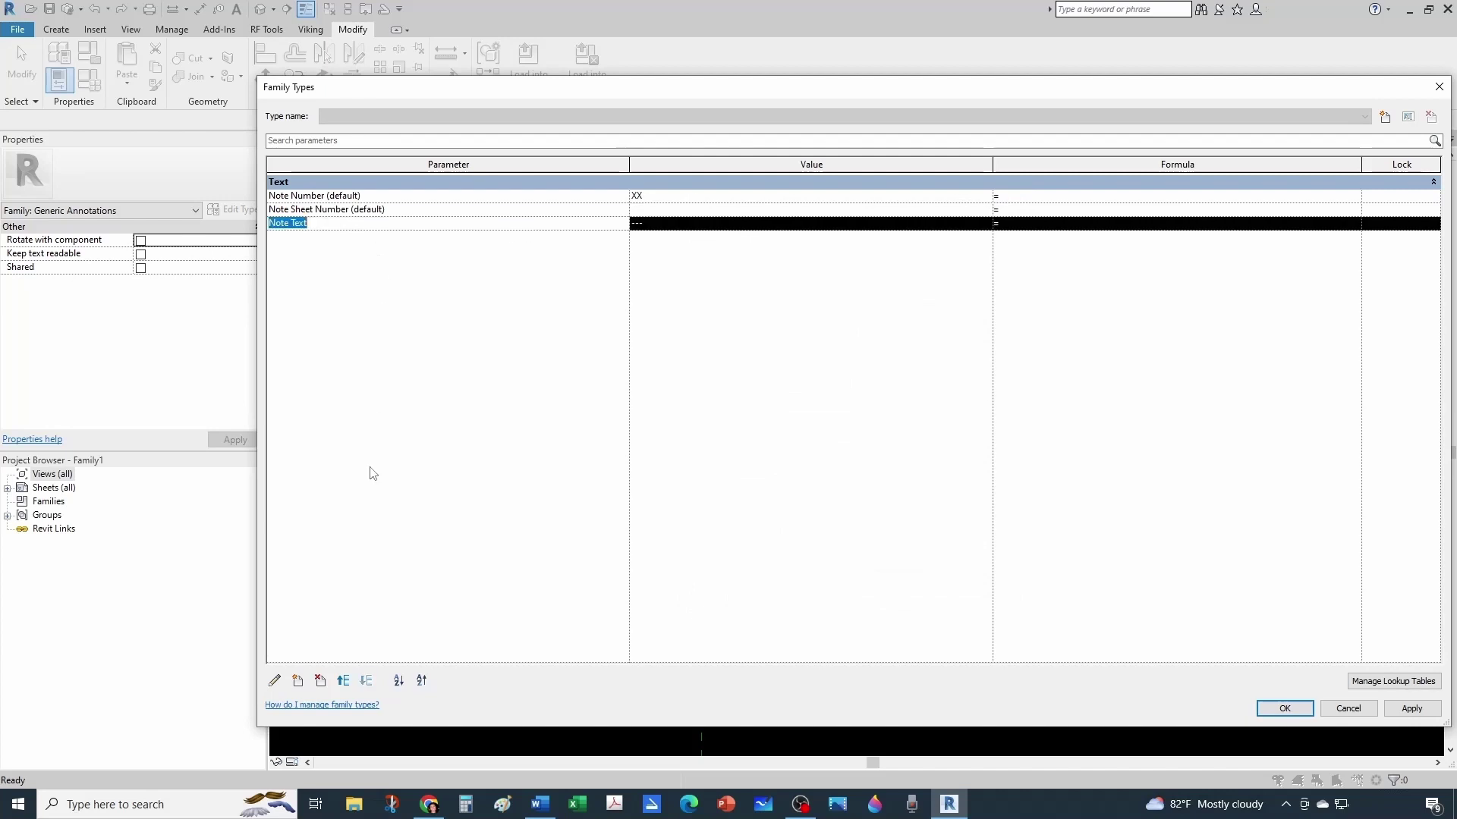
left_click(275, 681)
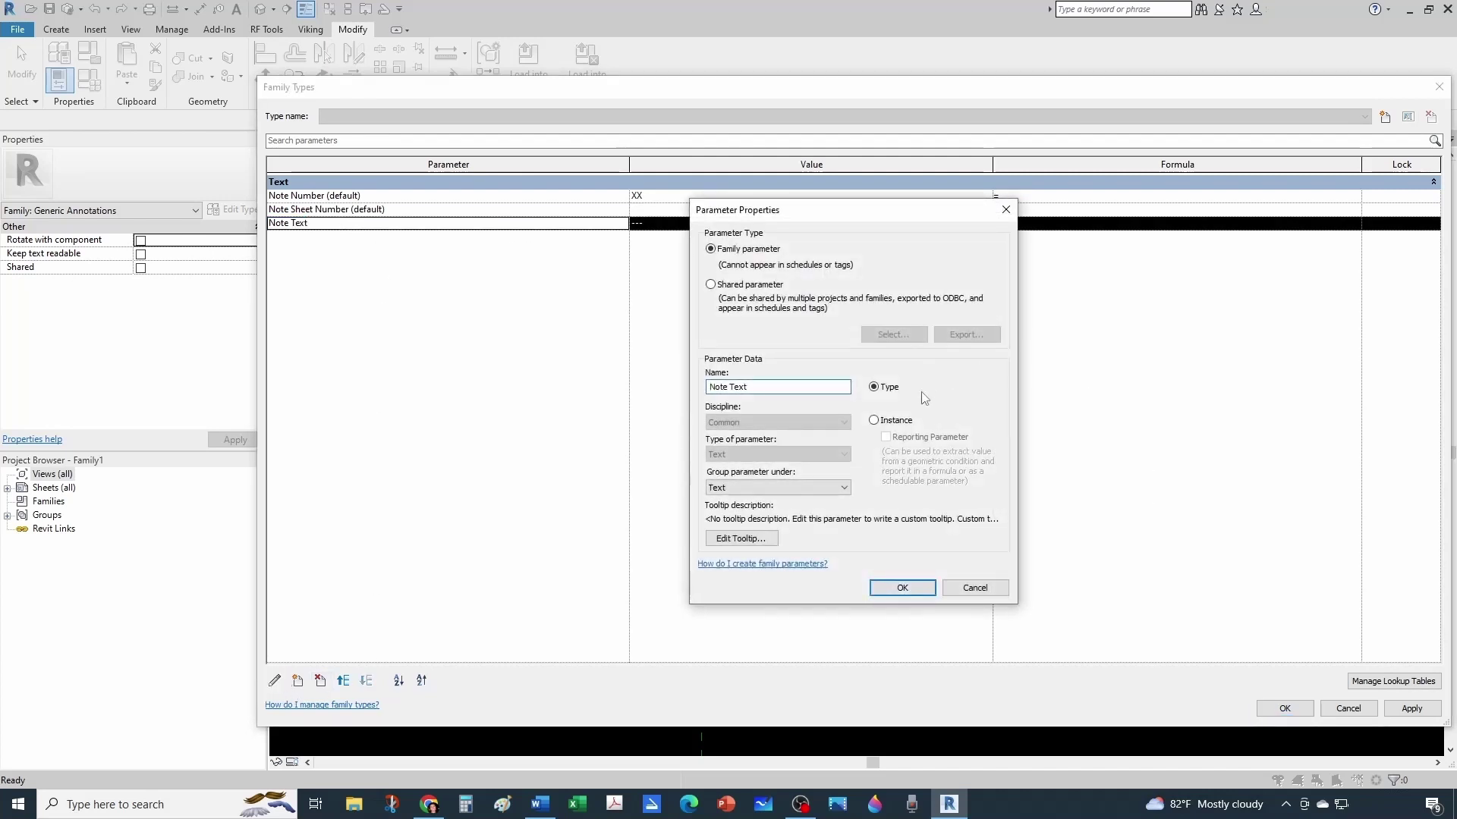
left_click(874, 420)
left_click(902, 588)
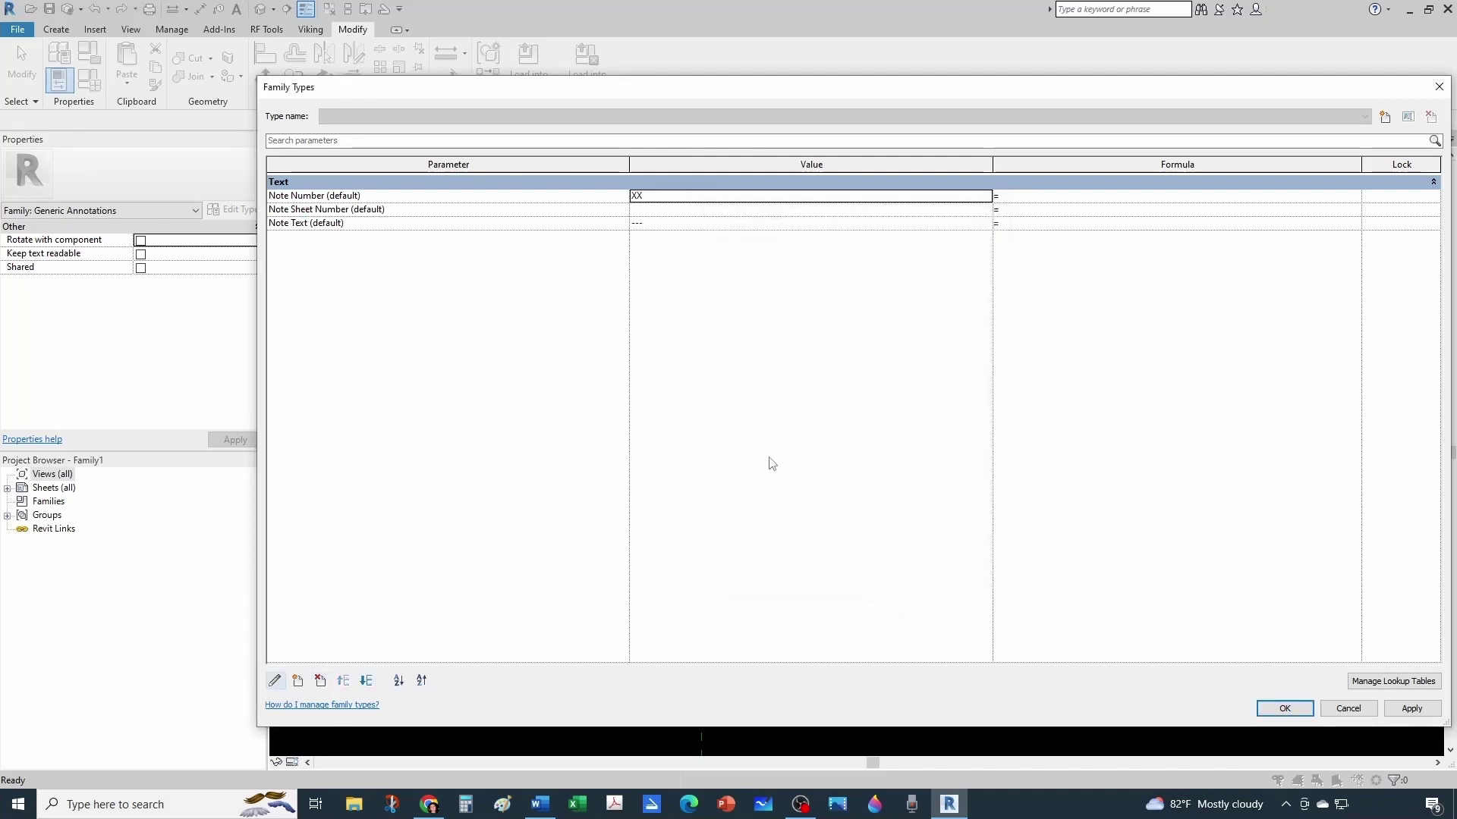
- Check the type or instance setting of the Note Number, Note Sheet Number and Note Text parameters, and accept the family types
left_click(319, 196)
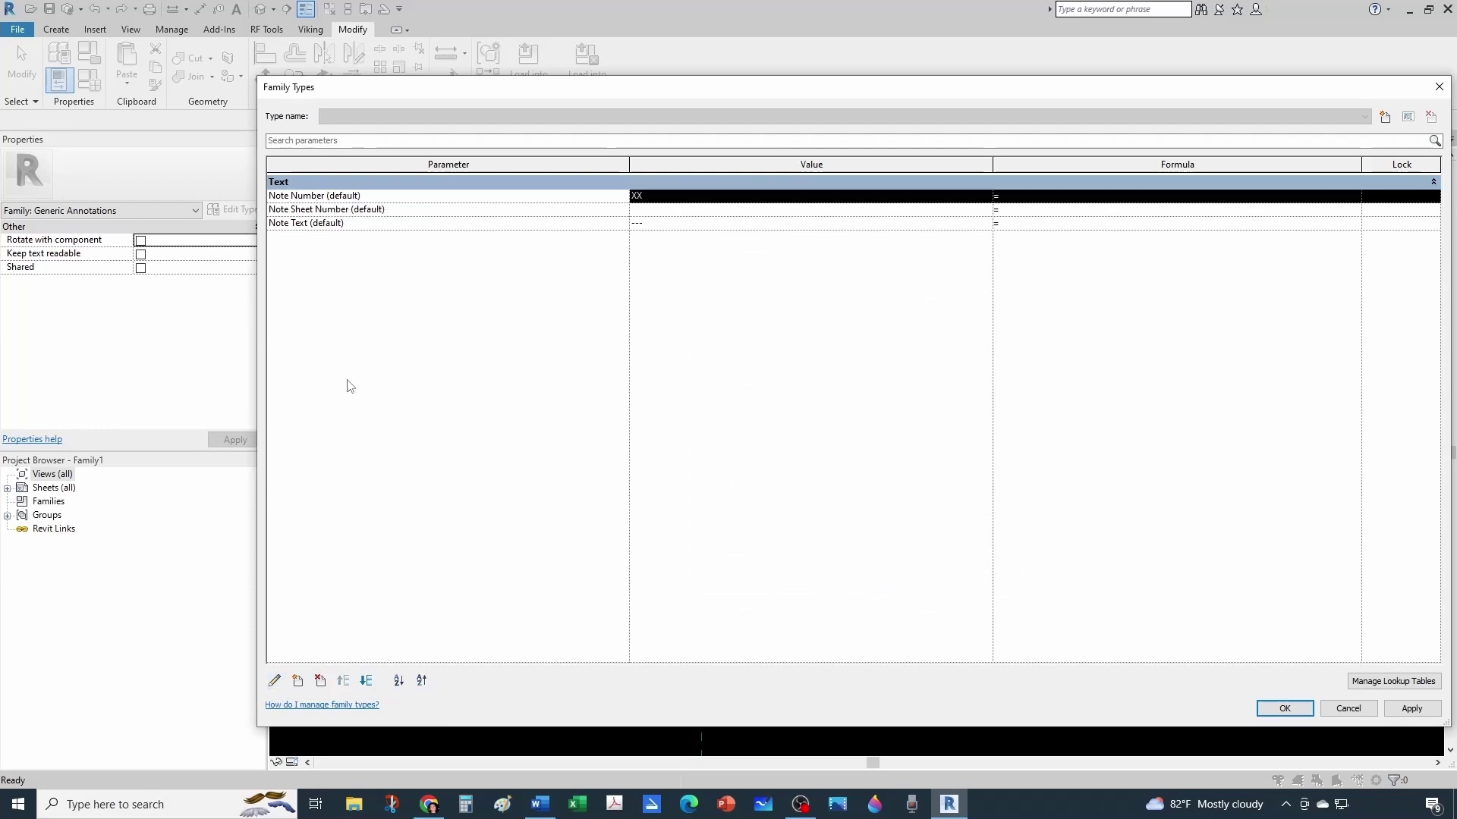
left_click(276, 682)
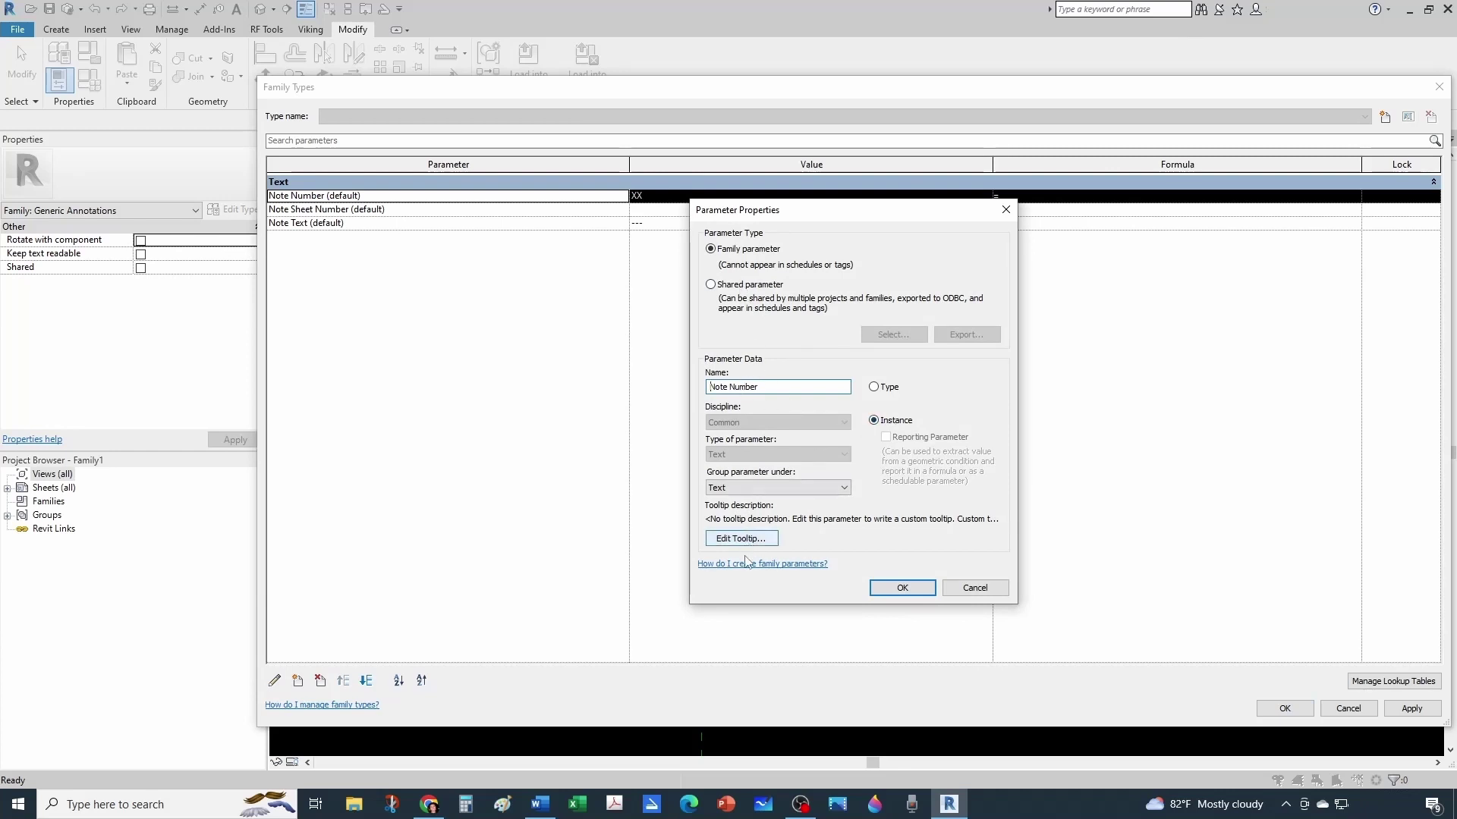
key("Return")
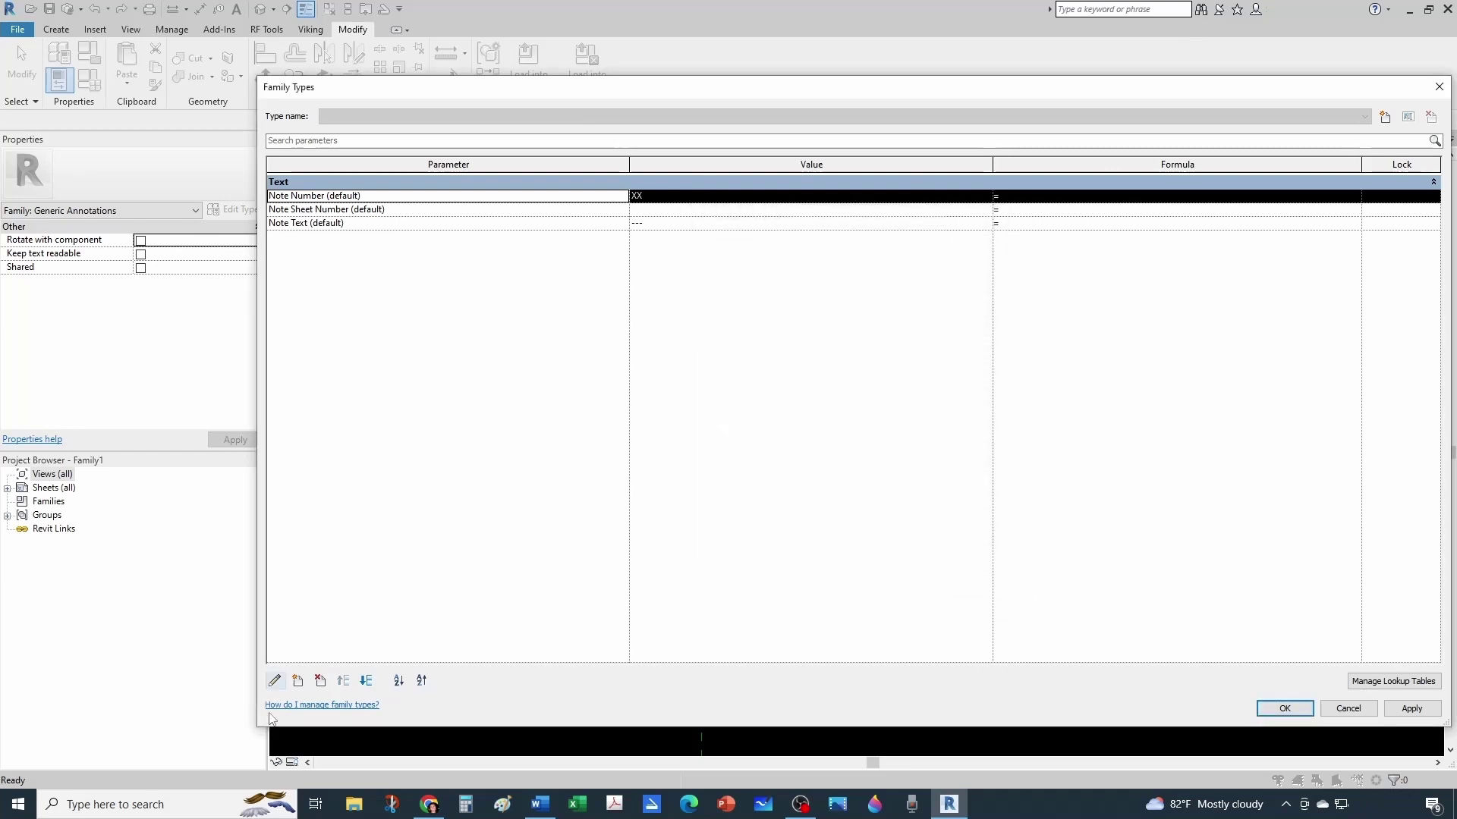
left_click(296, 210)
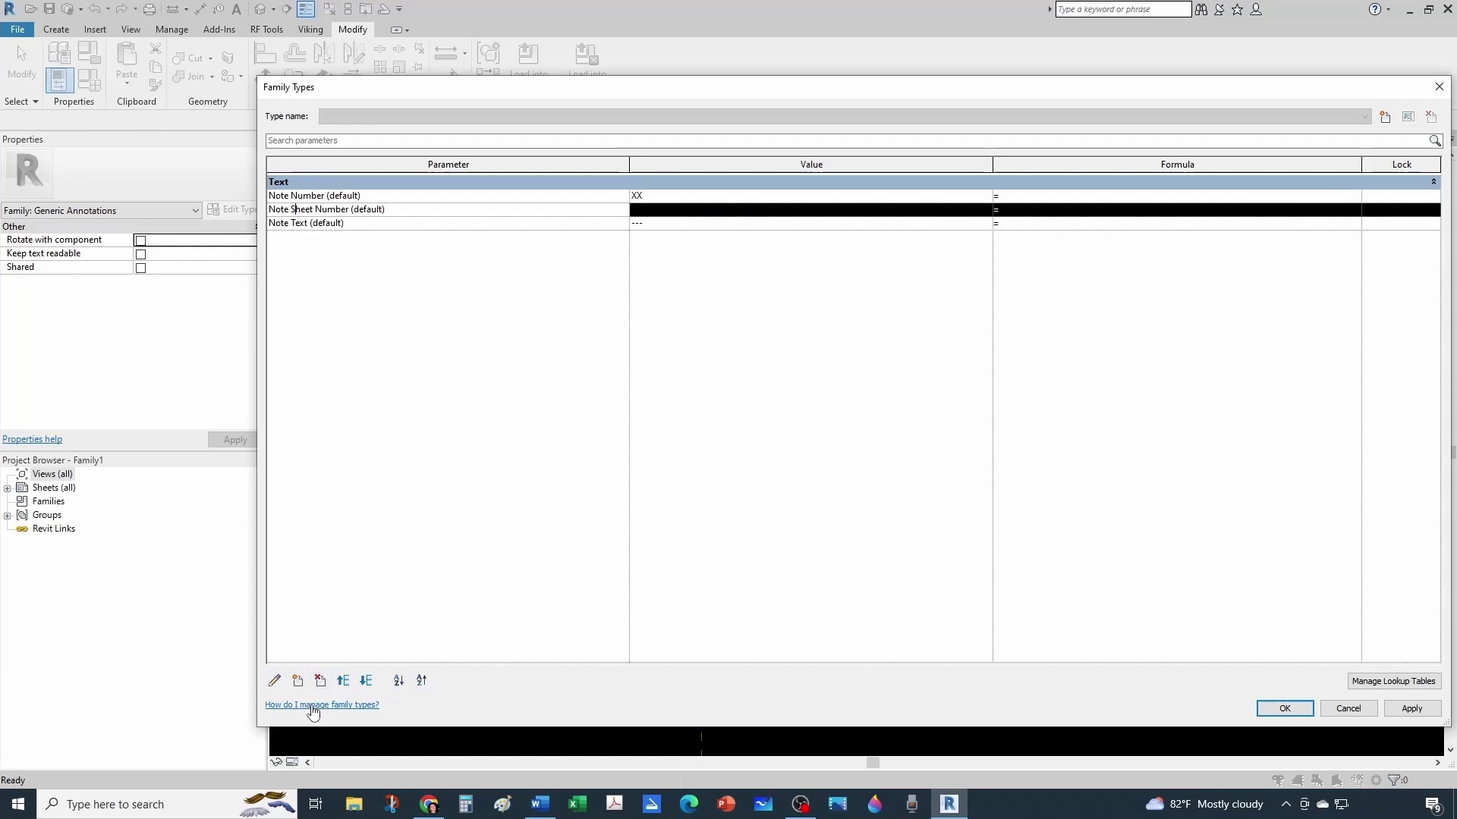
left_click(274, 680)
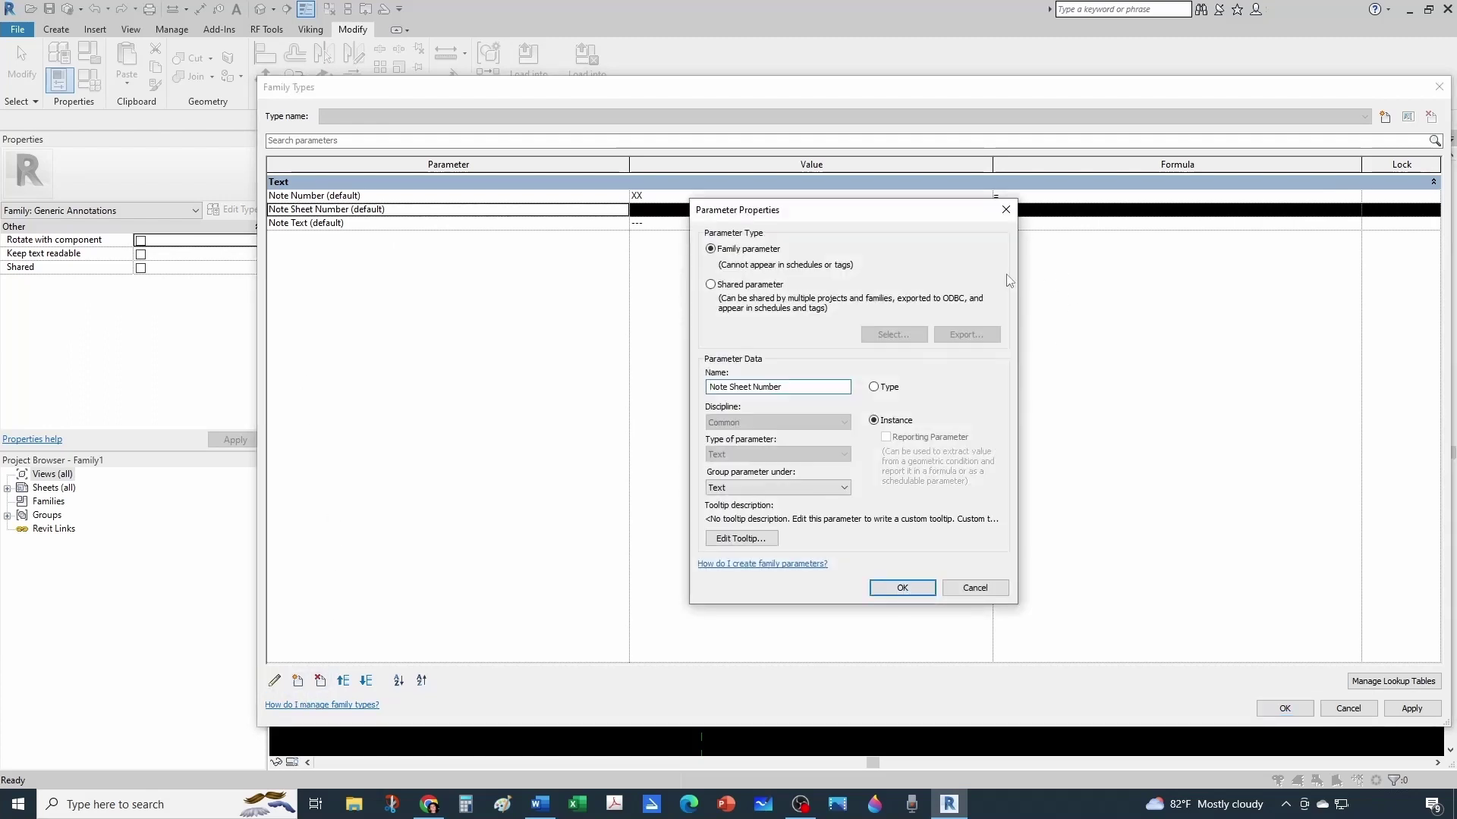
key("Return")
left_click(332, 225)
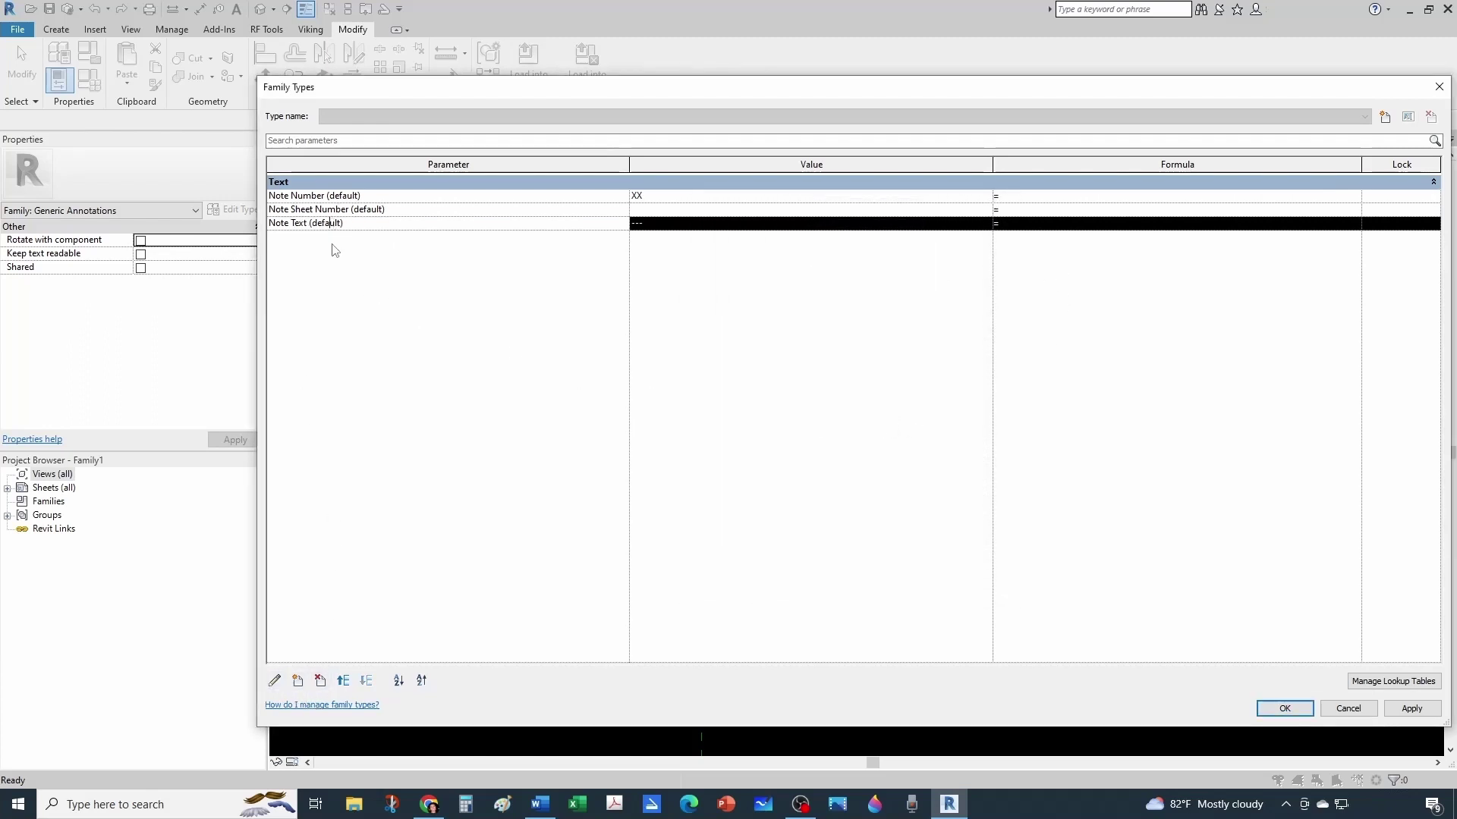
left_click(274, 680)
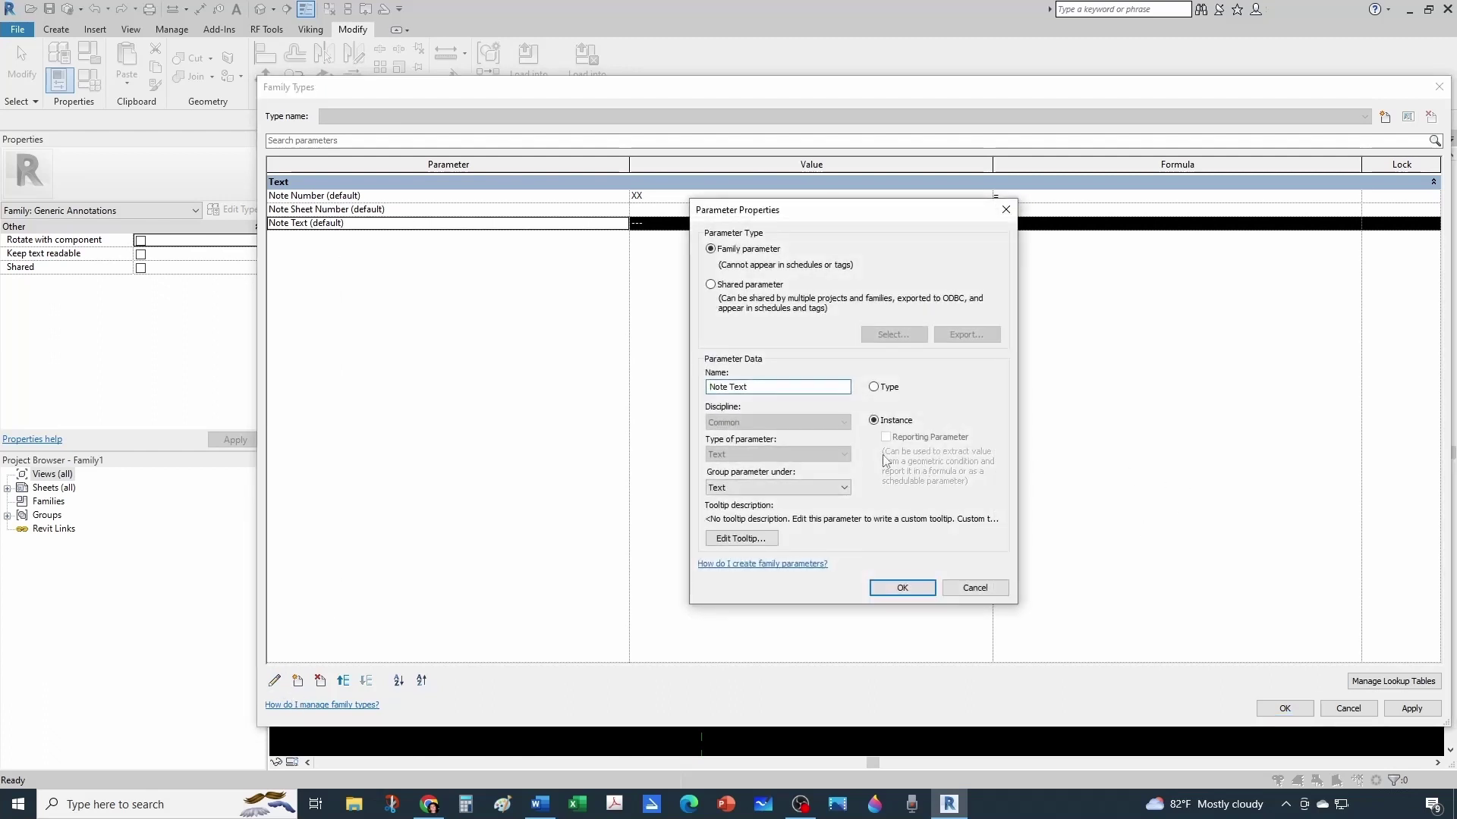
key("Return")
key("Return")
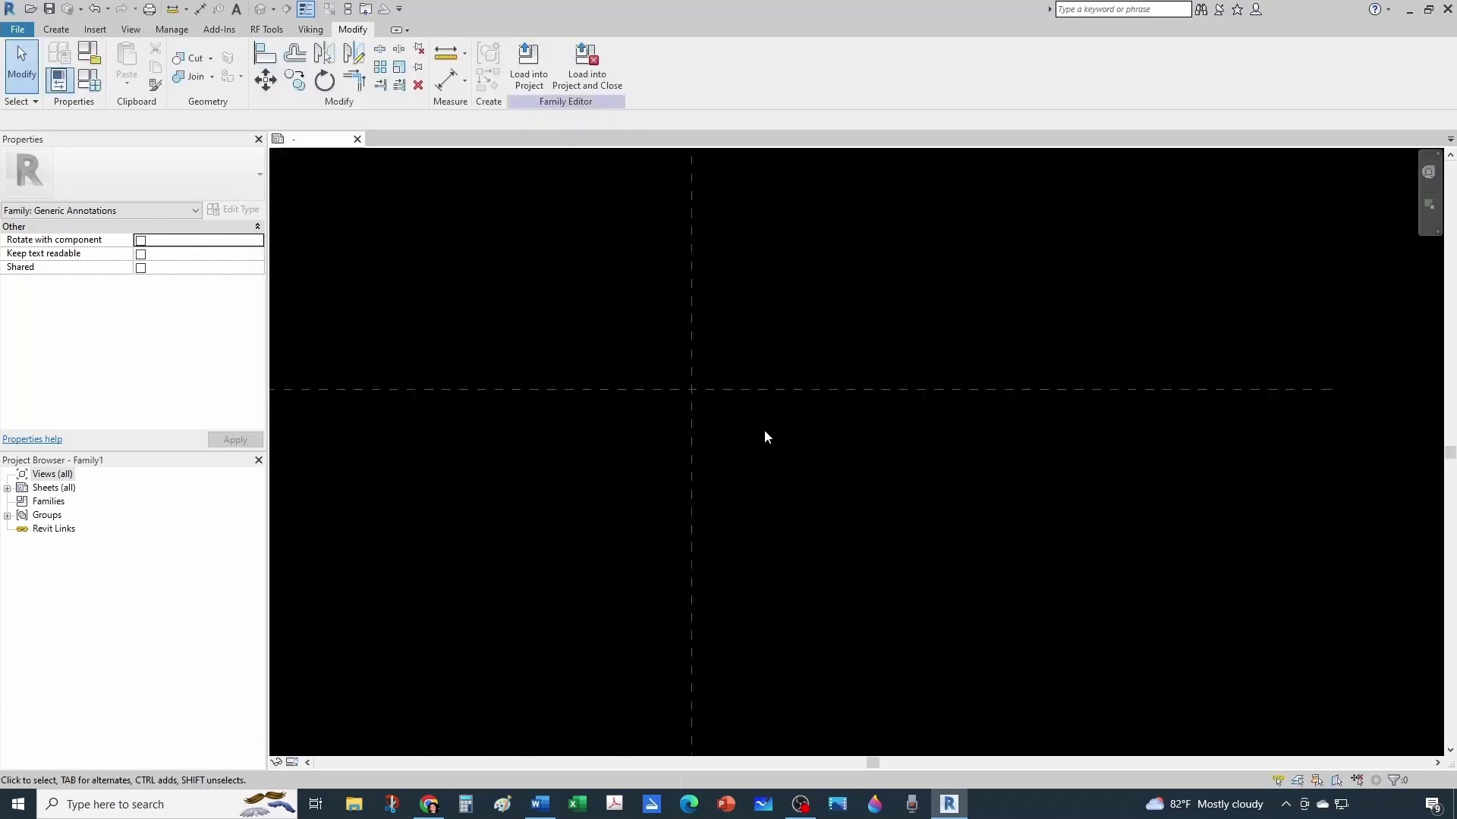
- Place a label at the intersection of the reference planes that reads the Note Number parameter, with XX as its sample value
left_click(57, 30)
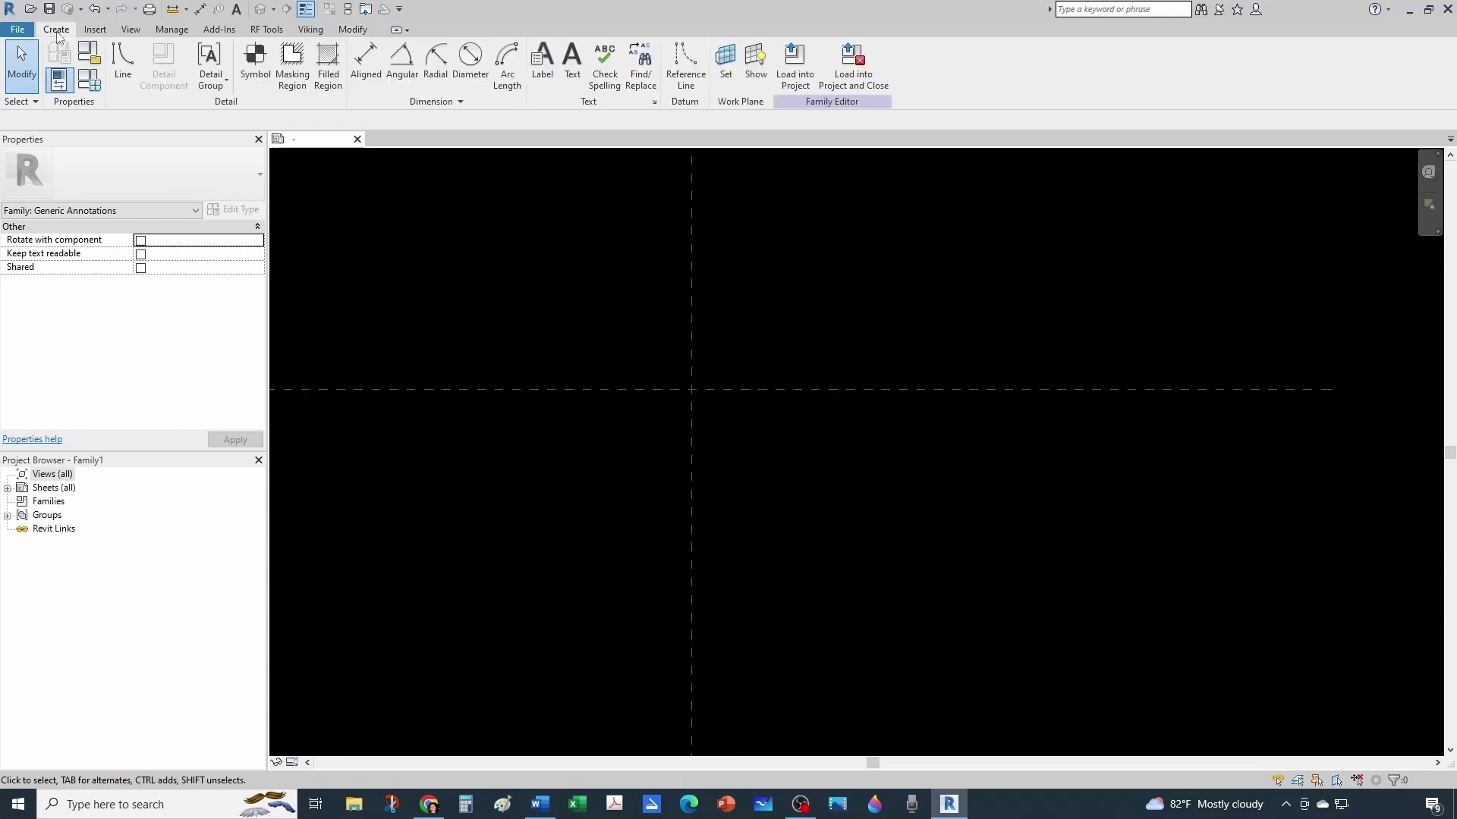
left_click(542, 62)
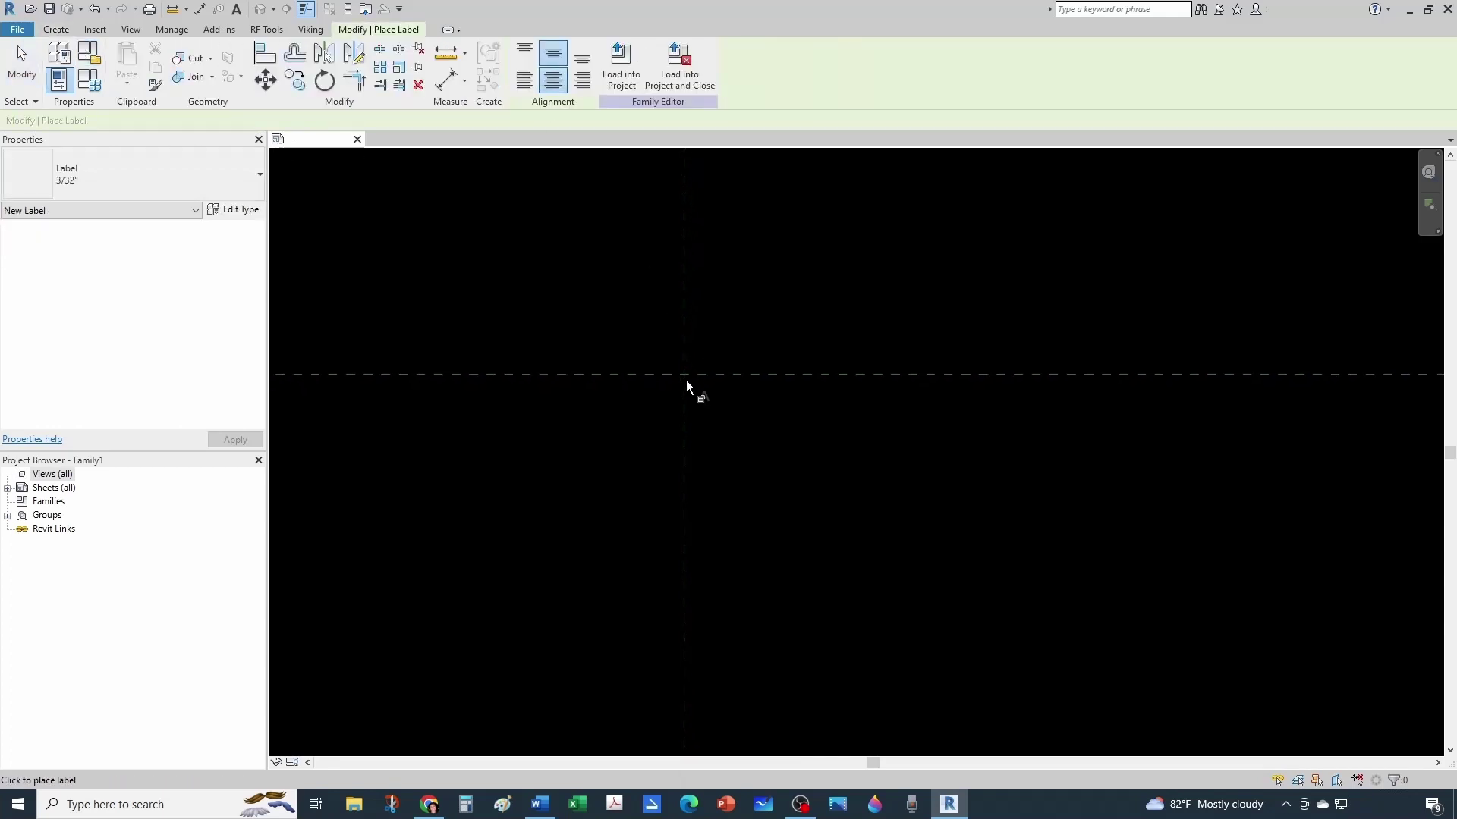
scroll(687, 382, "up", 1)
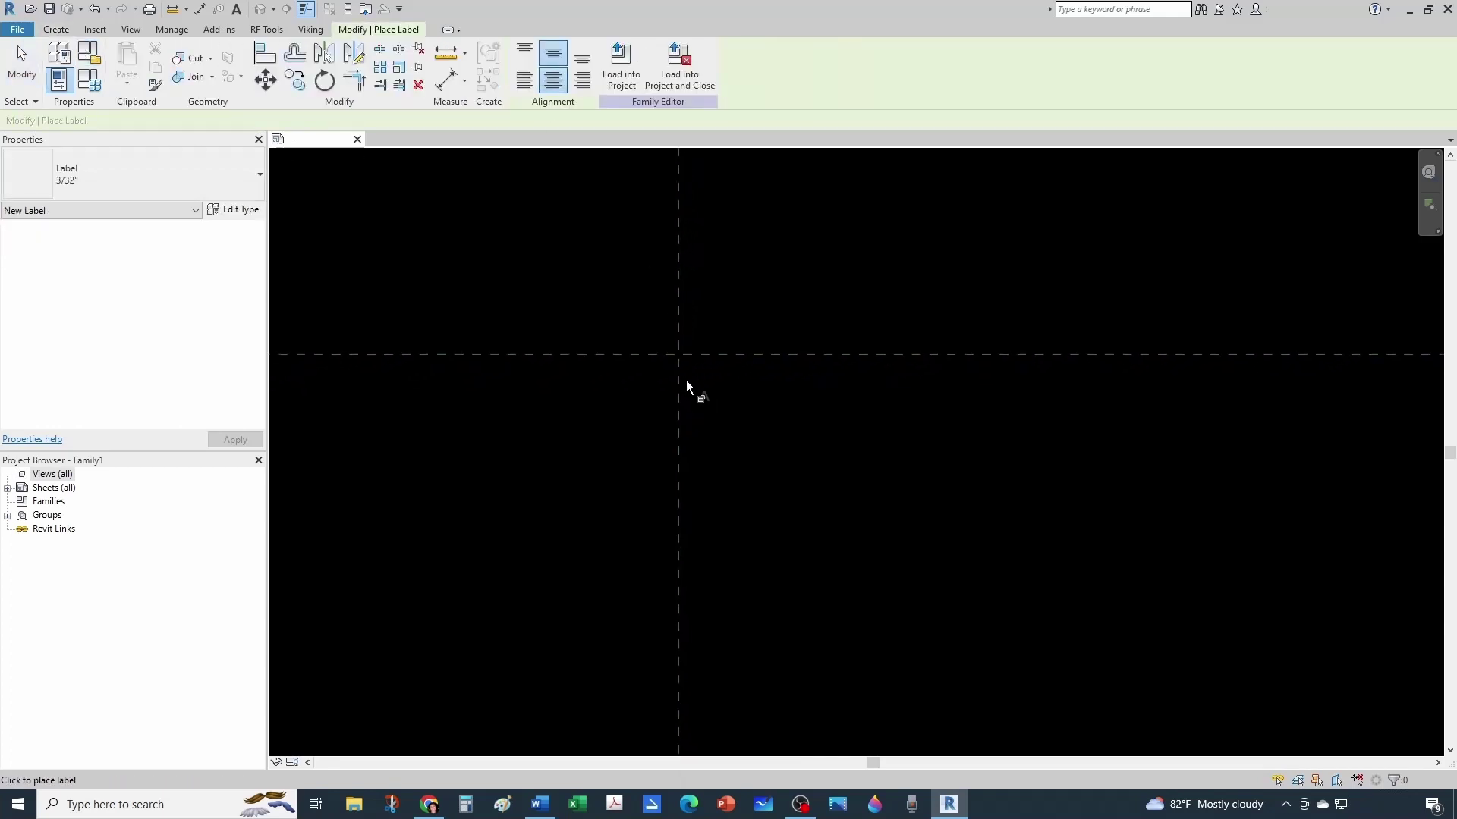
left_click(656, 276)
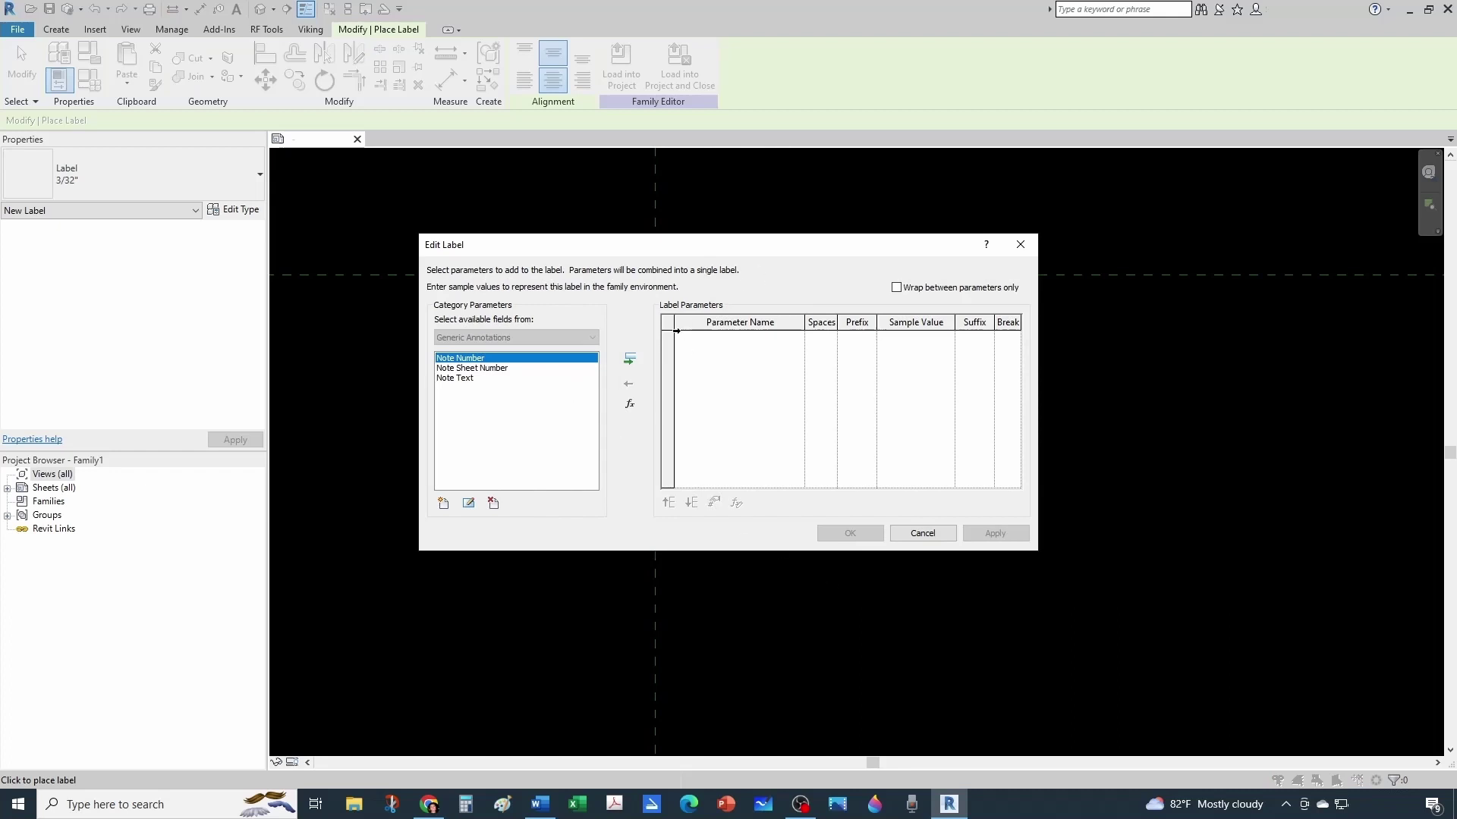
left_click(629, 359)
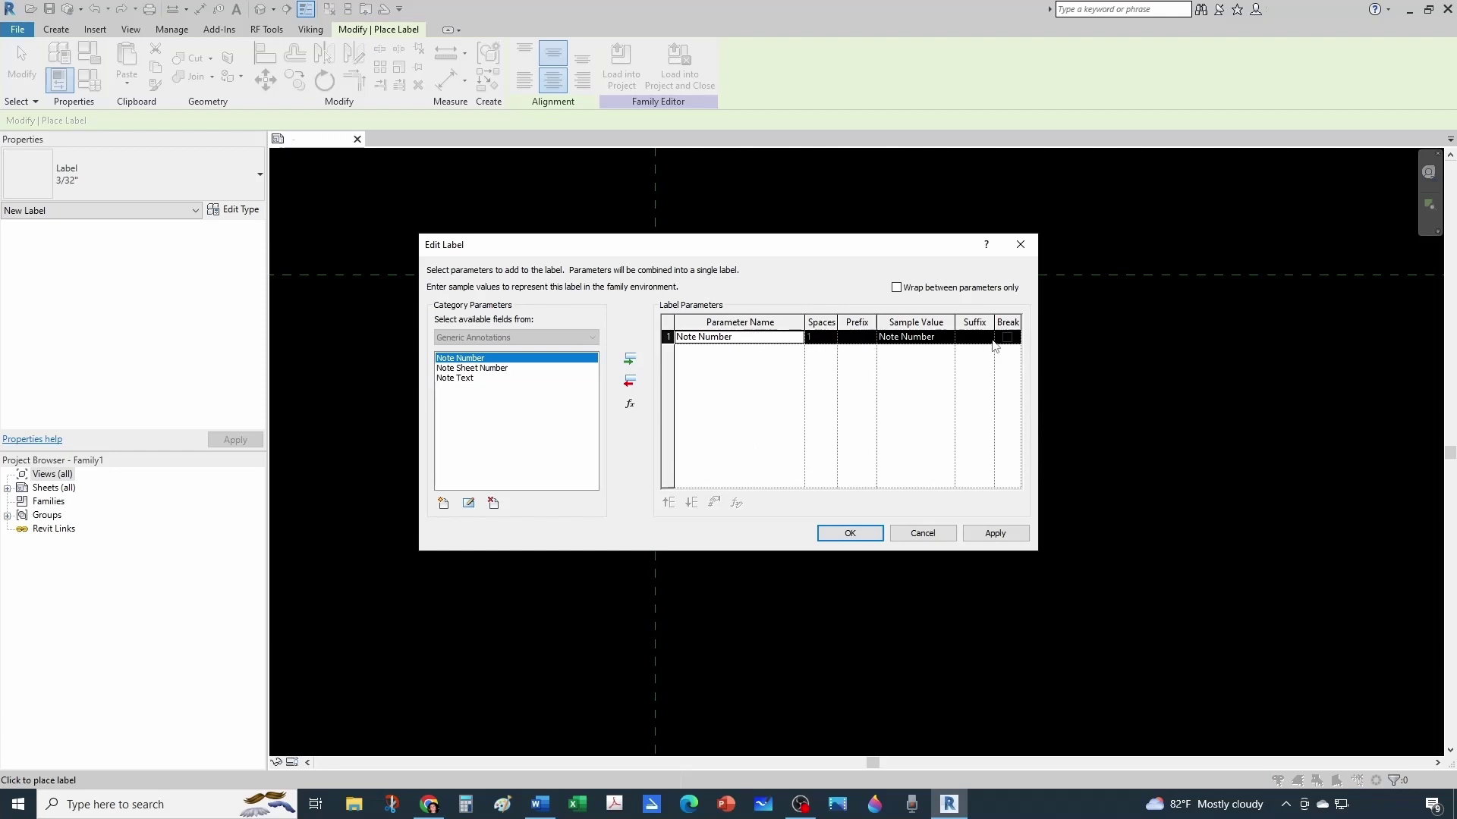
left_click(934, 337)
left_click_drag(944, 338, 869, 339)
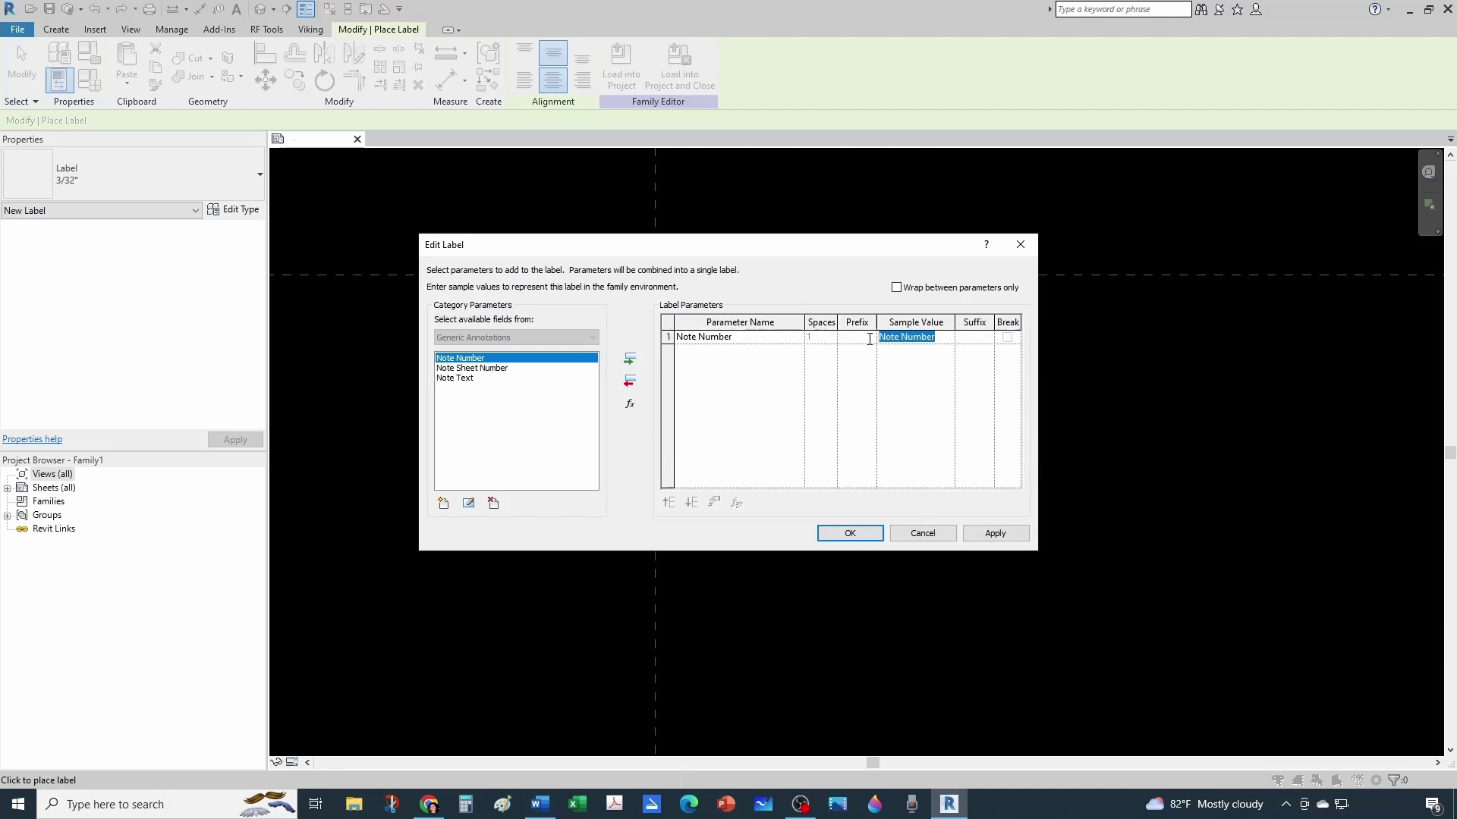
type("XX")
left_click(850, 533)
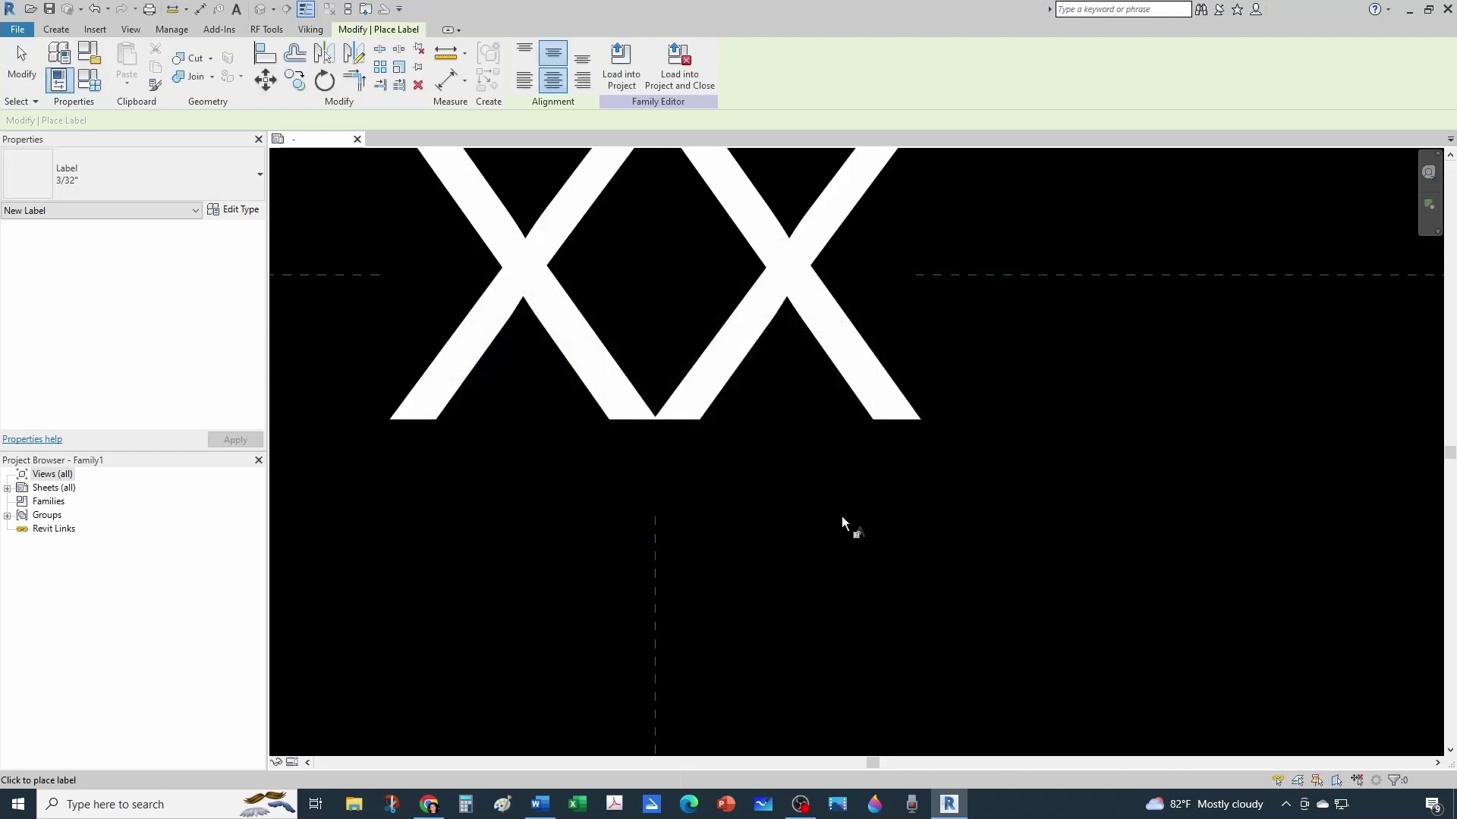
- Narrow the Note Number label's box so it fits closely around the XX text
scroll(819, 519, "down", 10)
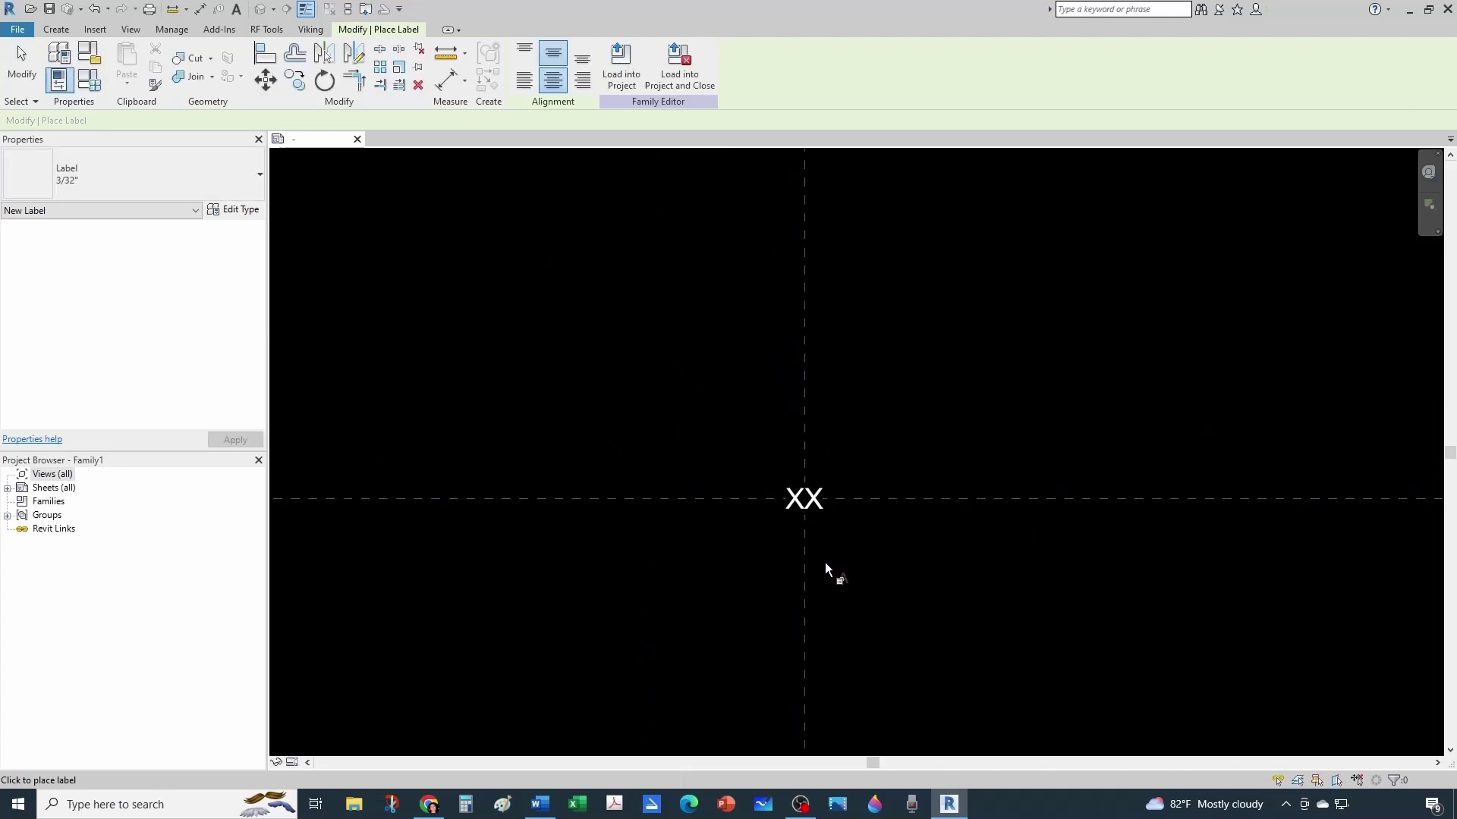
key("Escape")
left_click(820, 516)
scroll(819, 513, "up", 3)
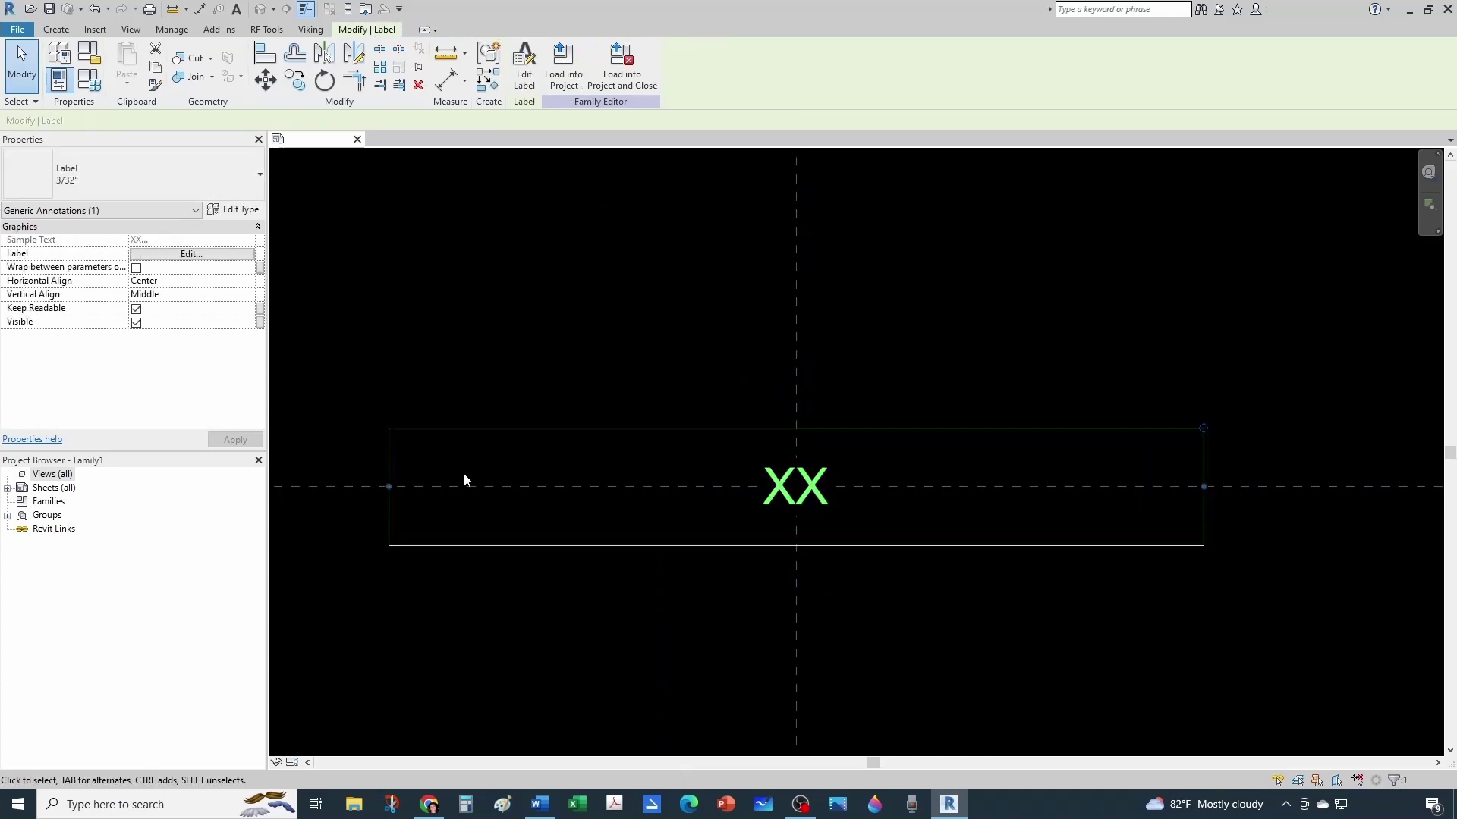
left_click_drag(388, 486, 748, 498)
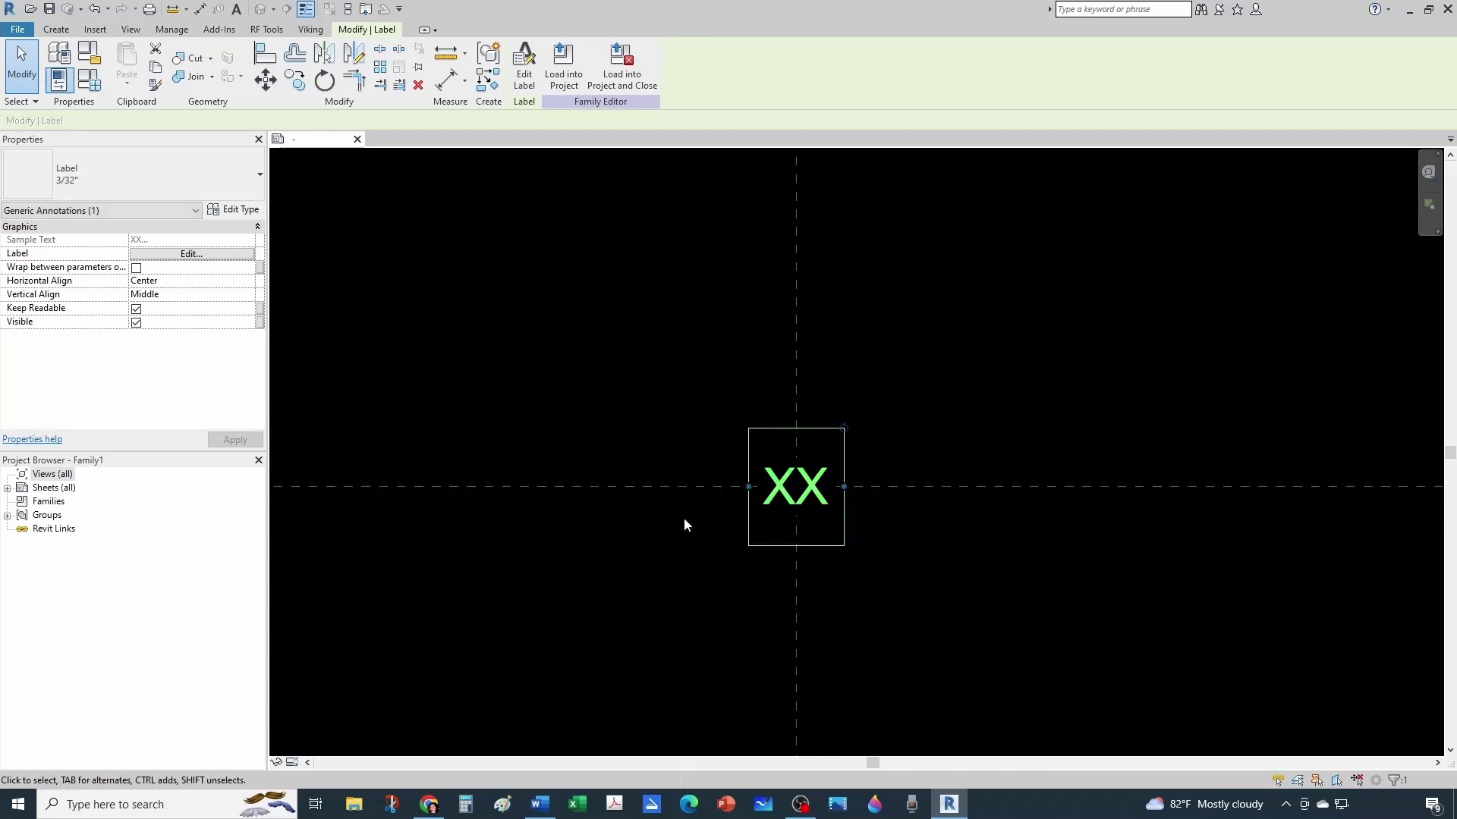
- Set the width factor of the 3/32" label type to 0.75
left_click(235, 211)
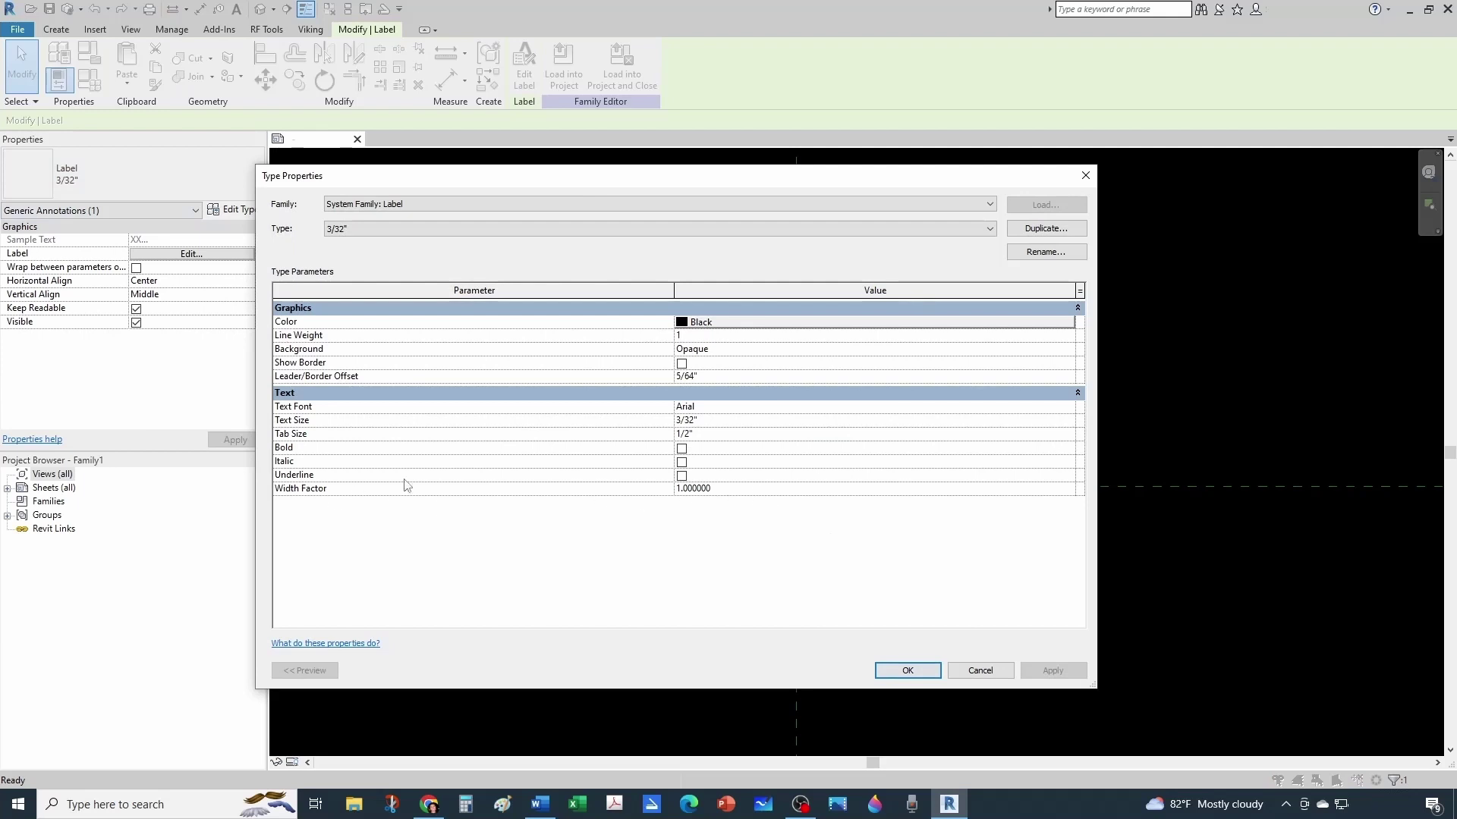
left_click(729, 490)
type("0.75")
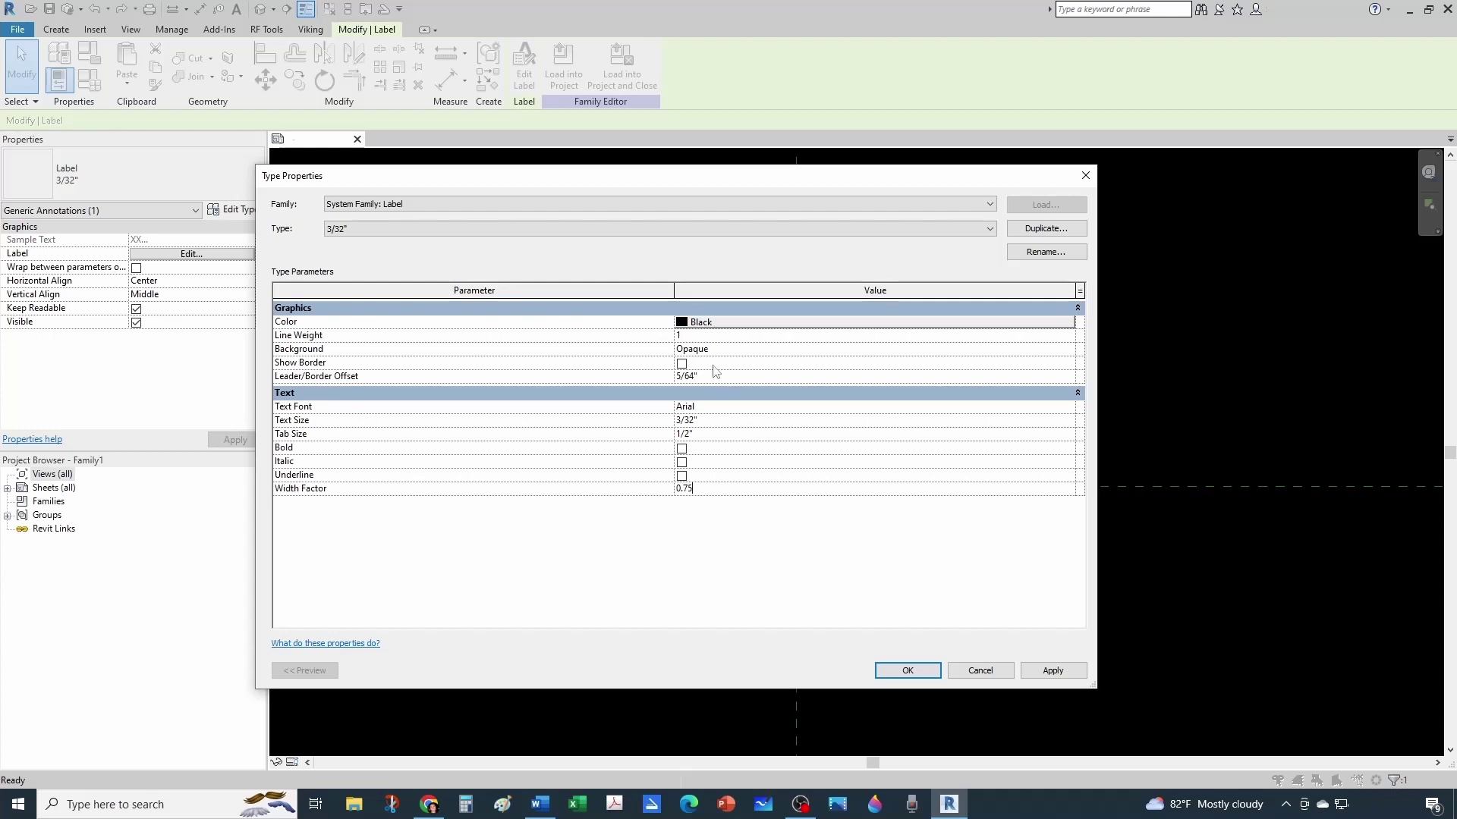
left_click(931, 676)
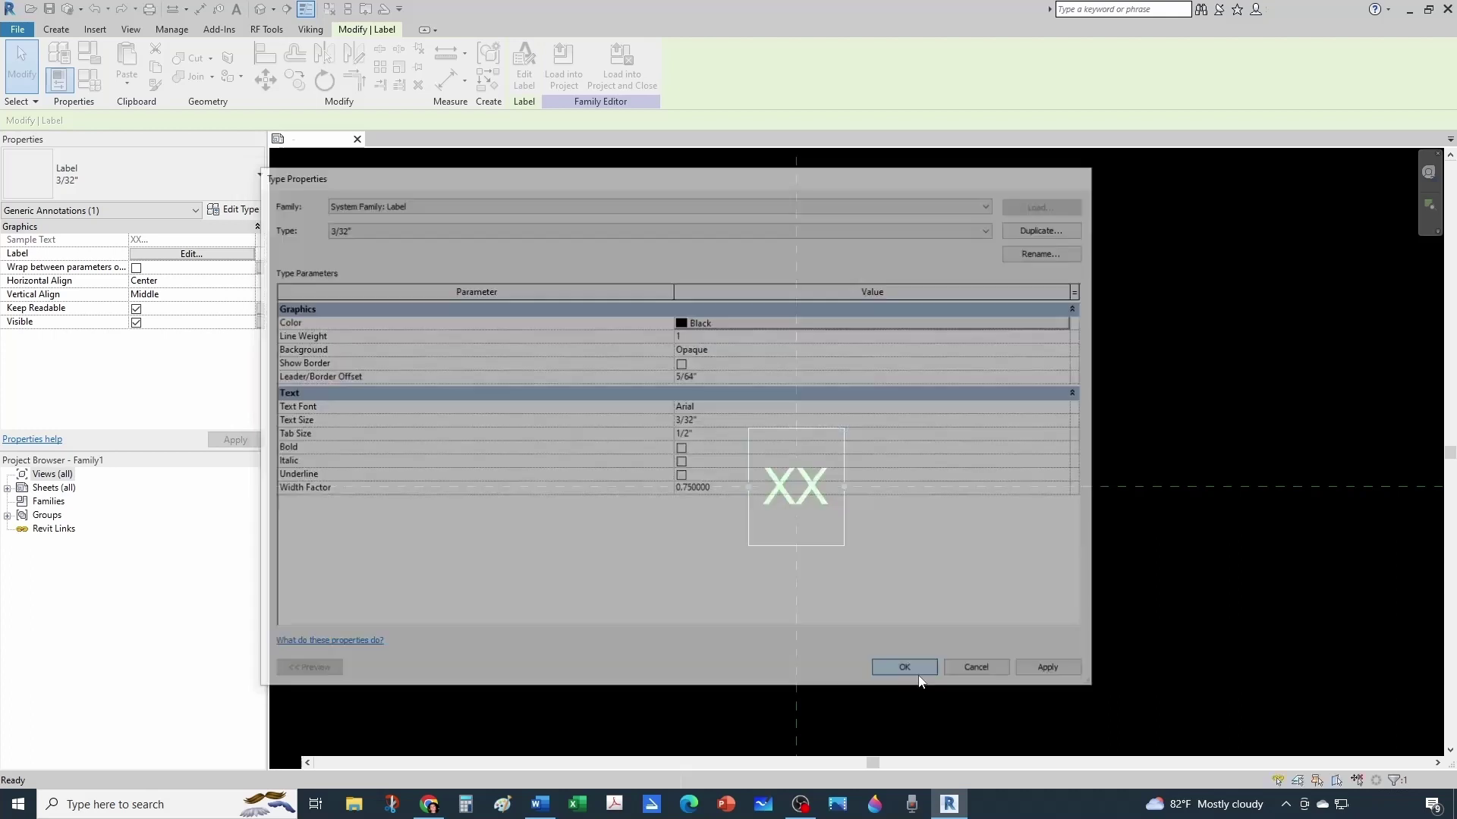
left_click(916, 597)
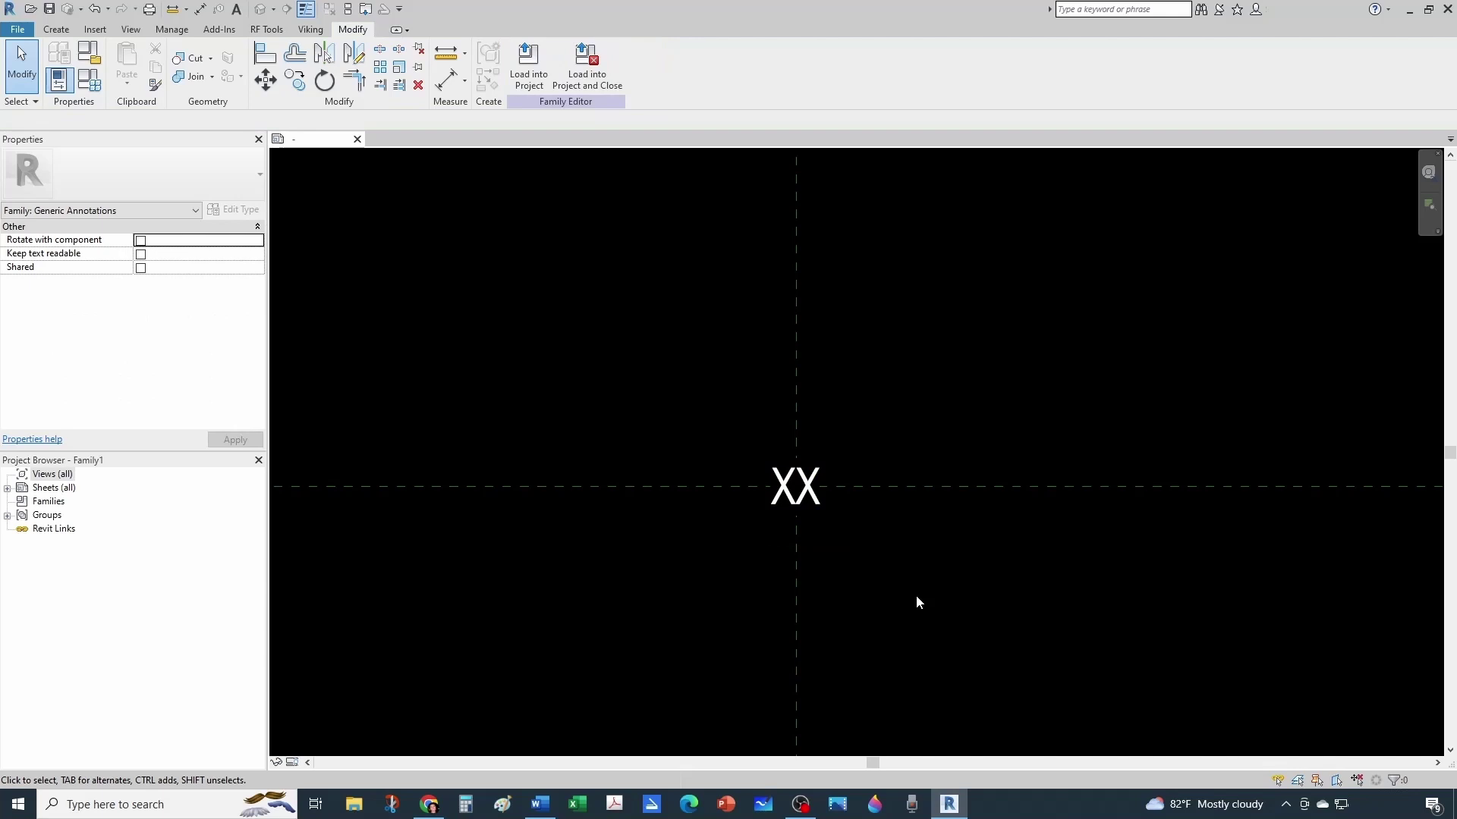
- Draw a circle centred on the intersection of the reference planes so that it encloses the XX label with some clearance
left_click(59, 29)
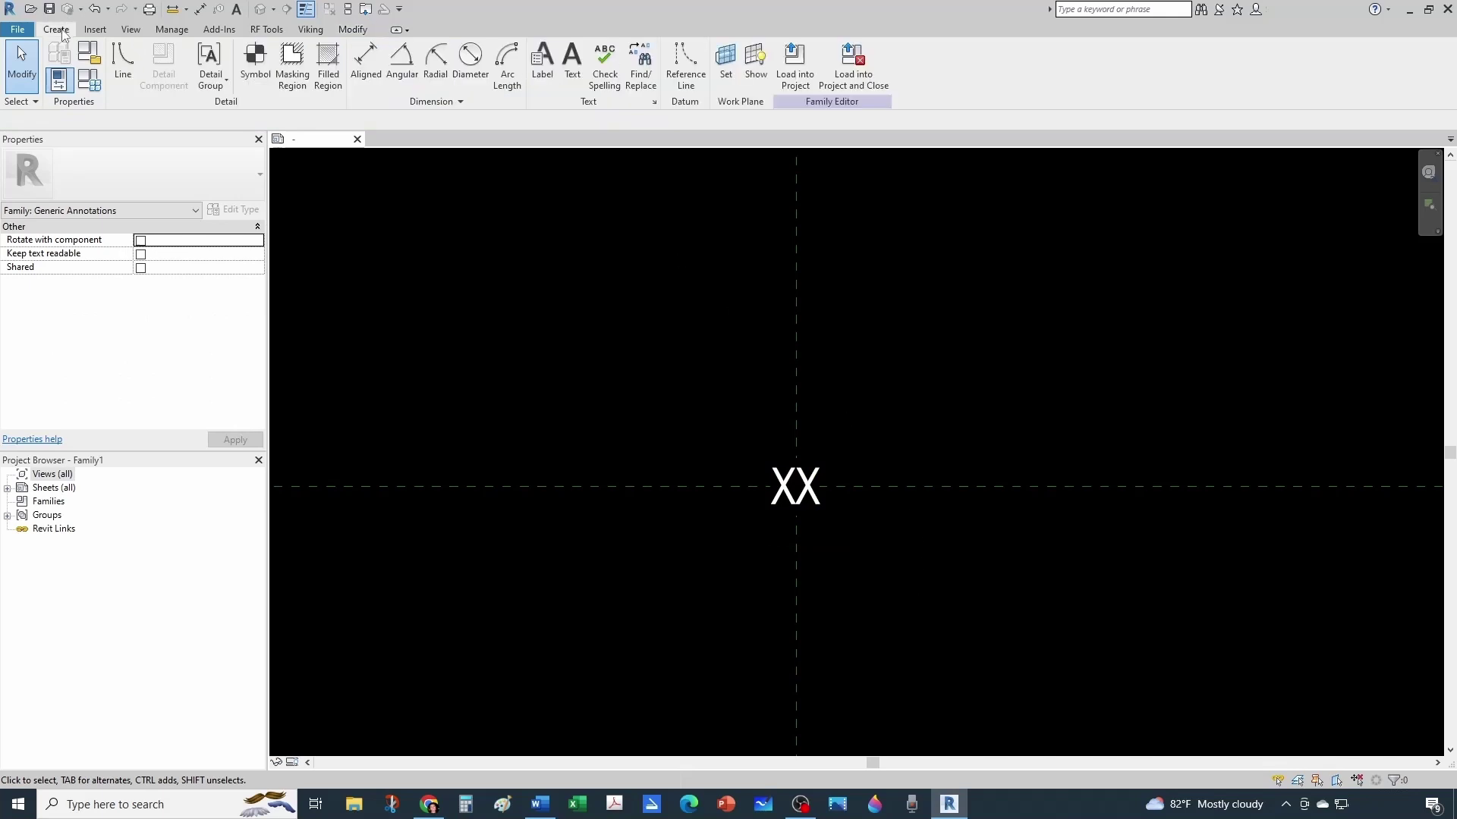
left_click(122, 62)
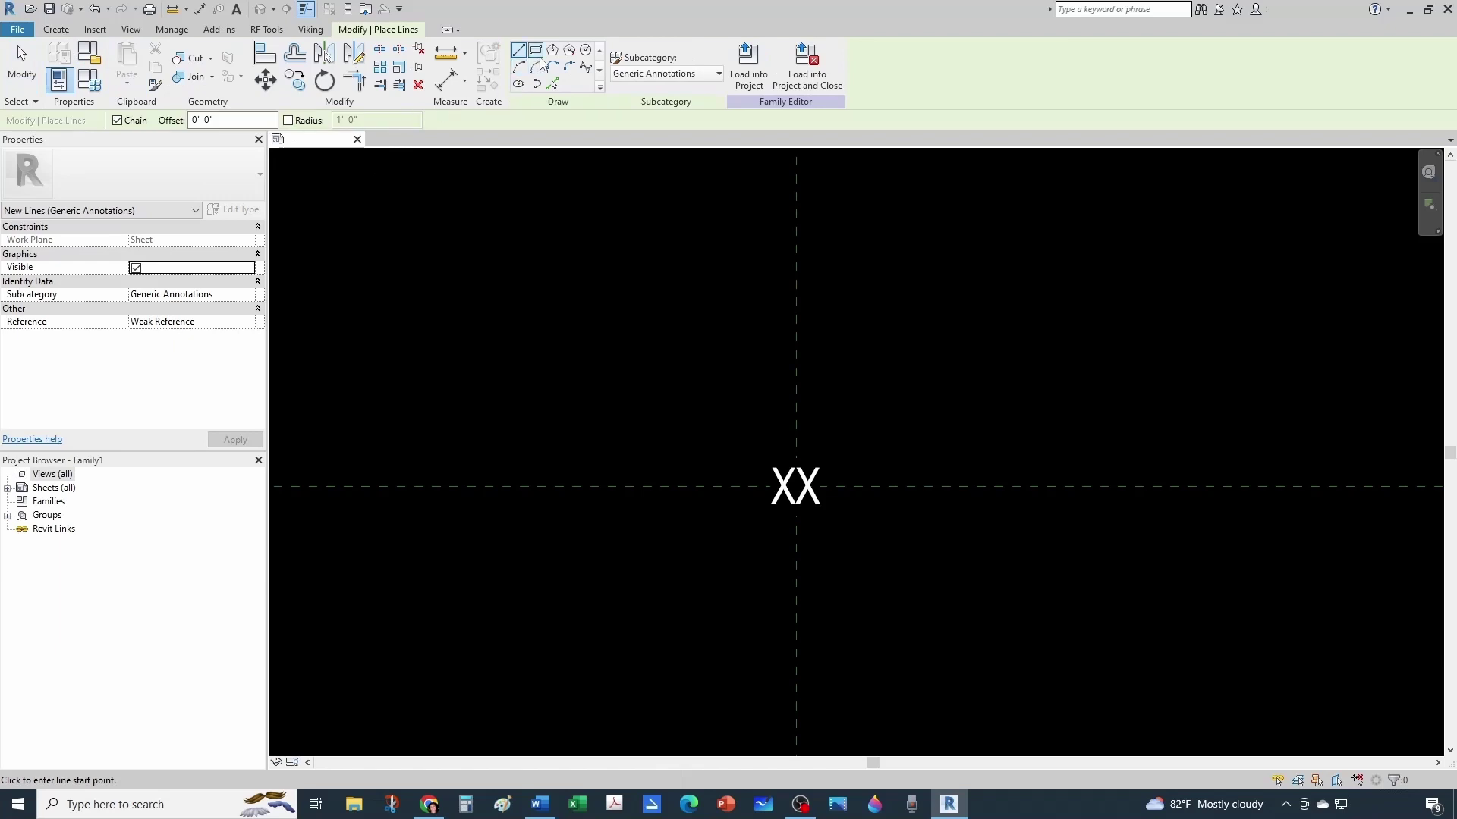
left_click(585, 52)
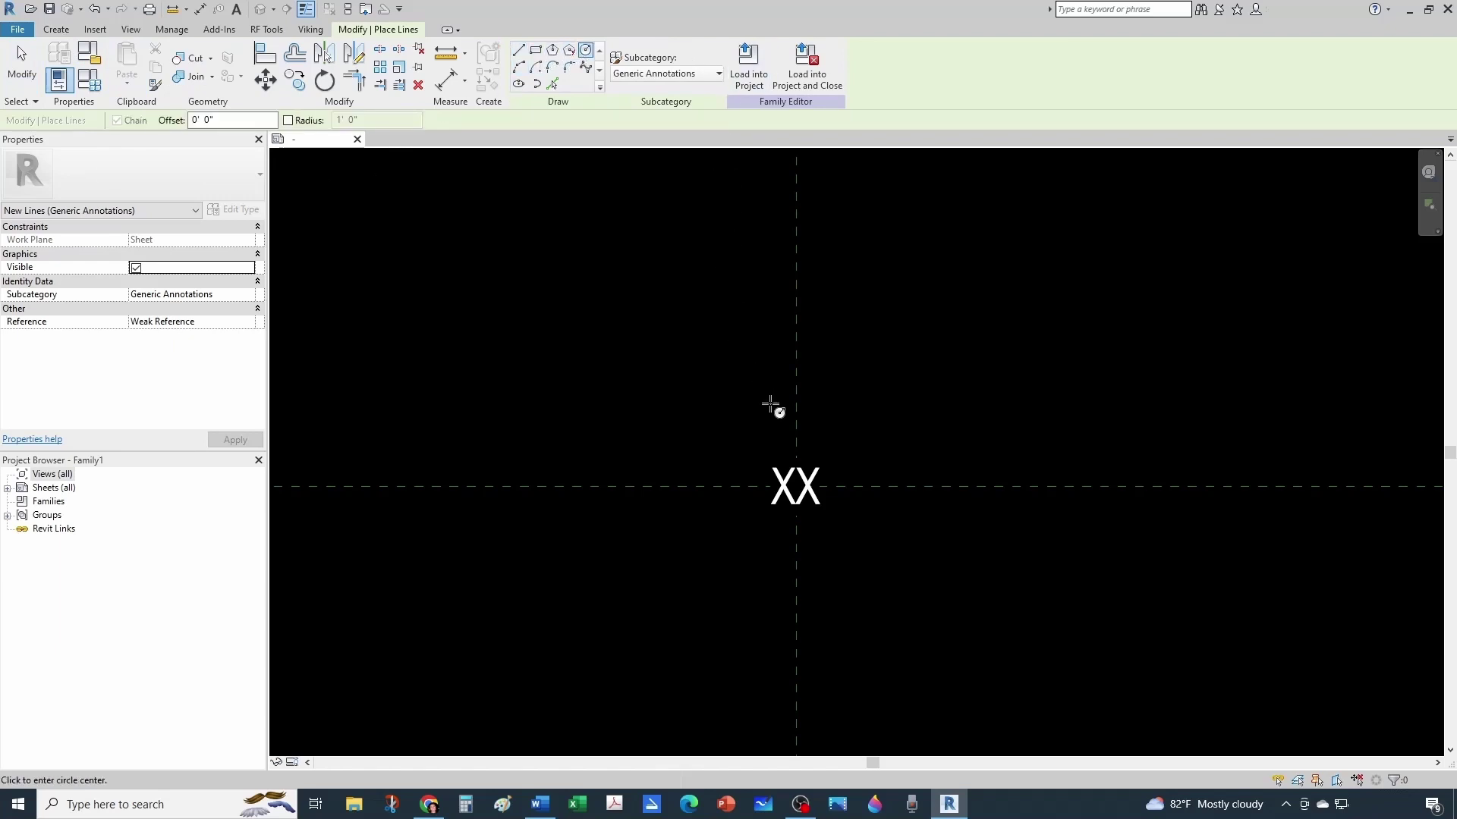
scroll(782, 486, "up", 4)
scroll(781, 485, "up", 2)
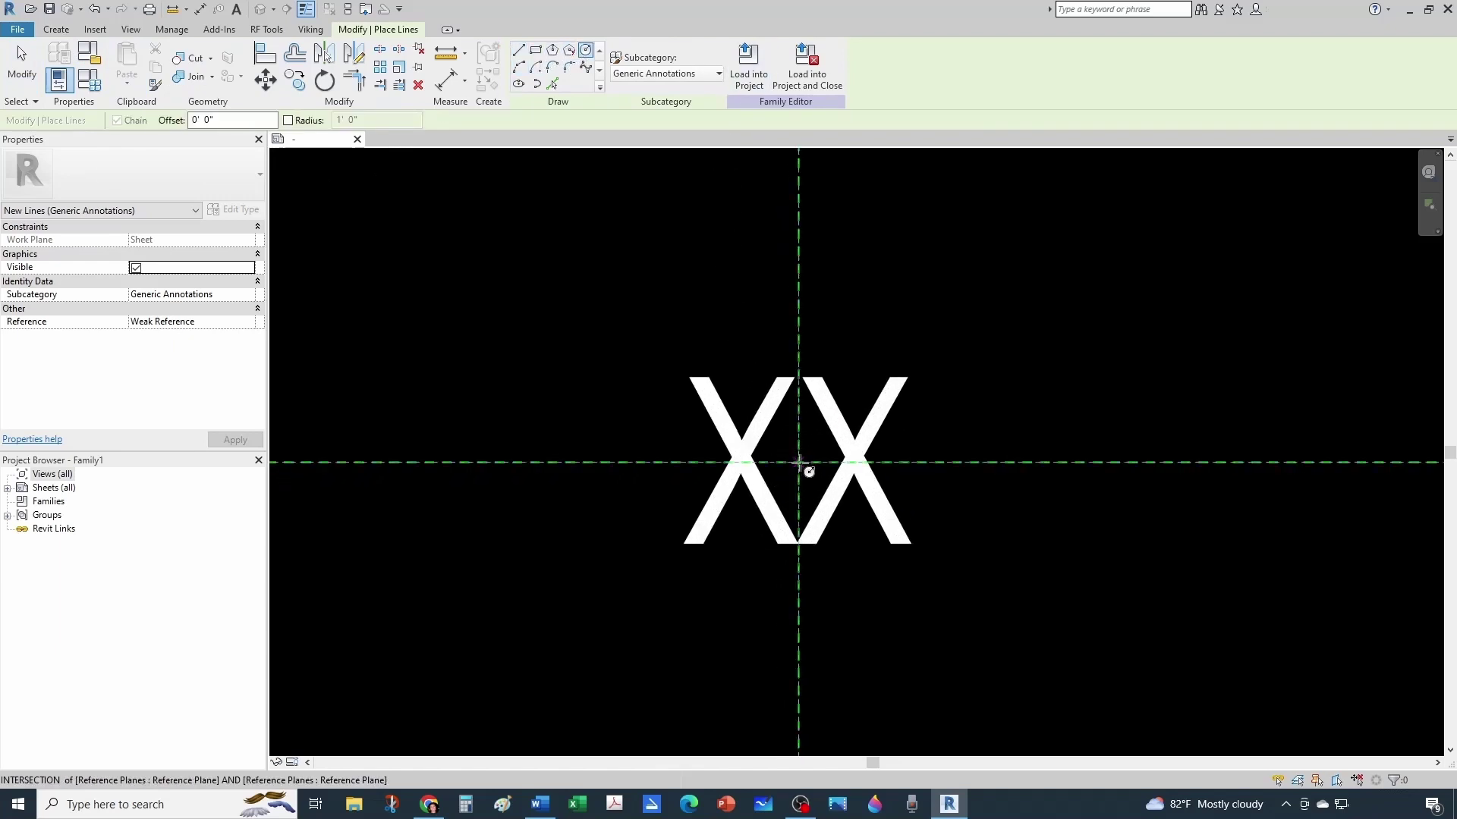
left_click(798, 461)
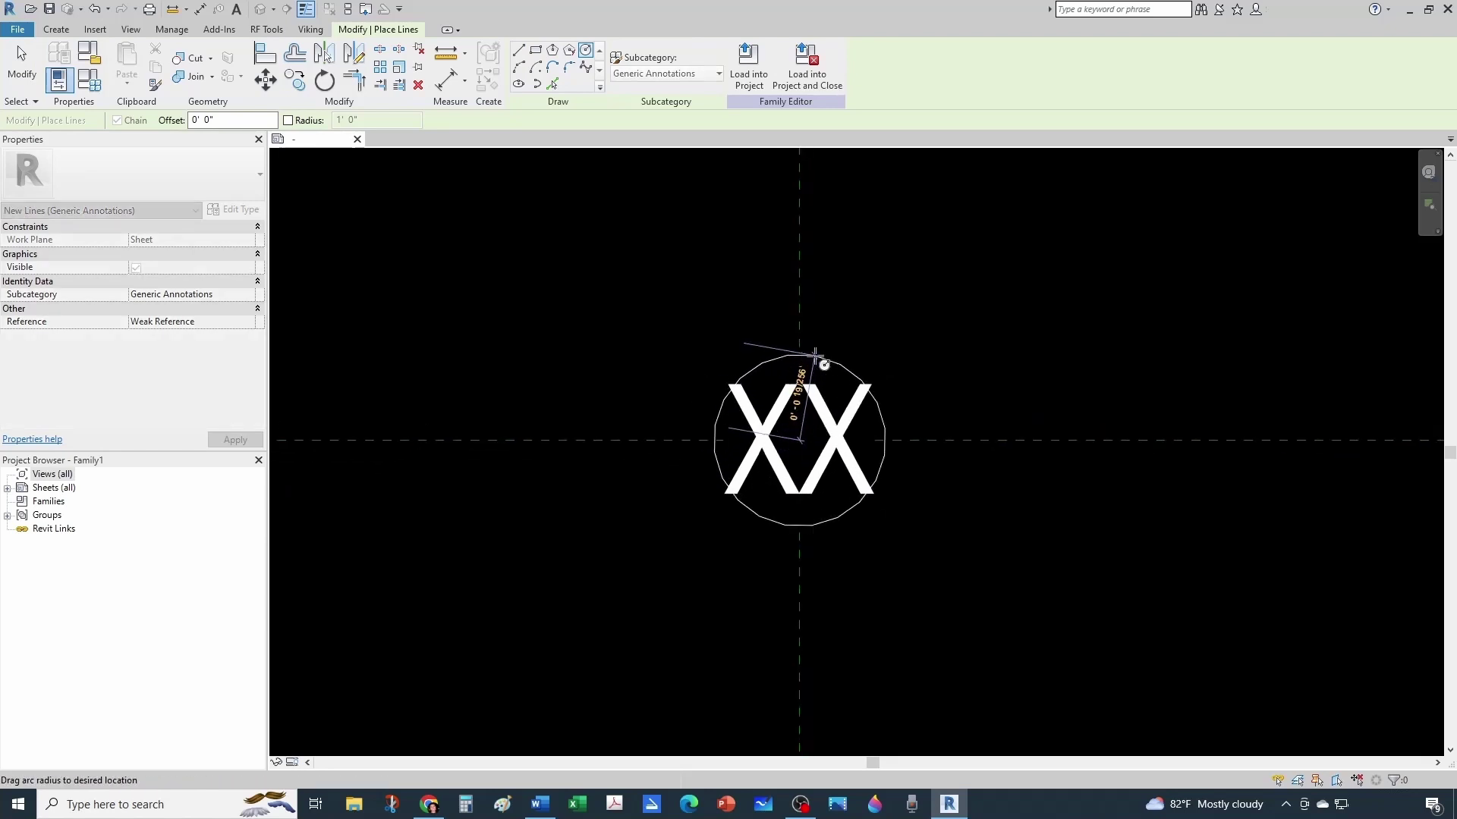
middle_click_drag(824, 320, 817, 345)
left_click(814, 343)
scroll(758, 338, "down", 1)
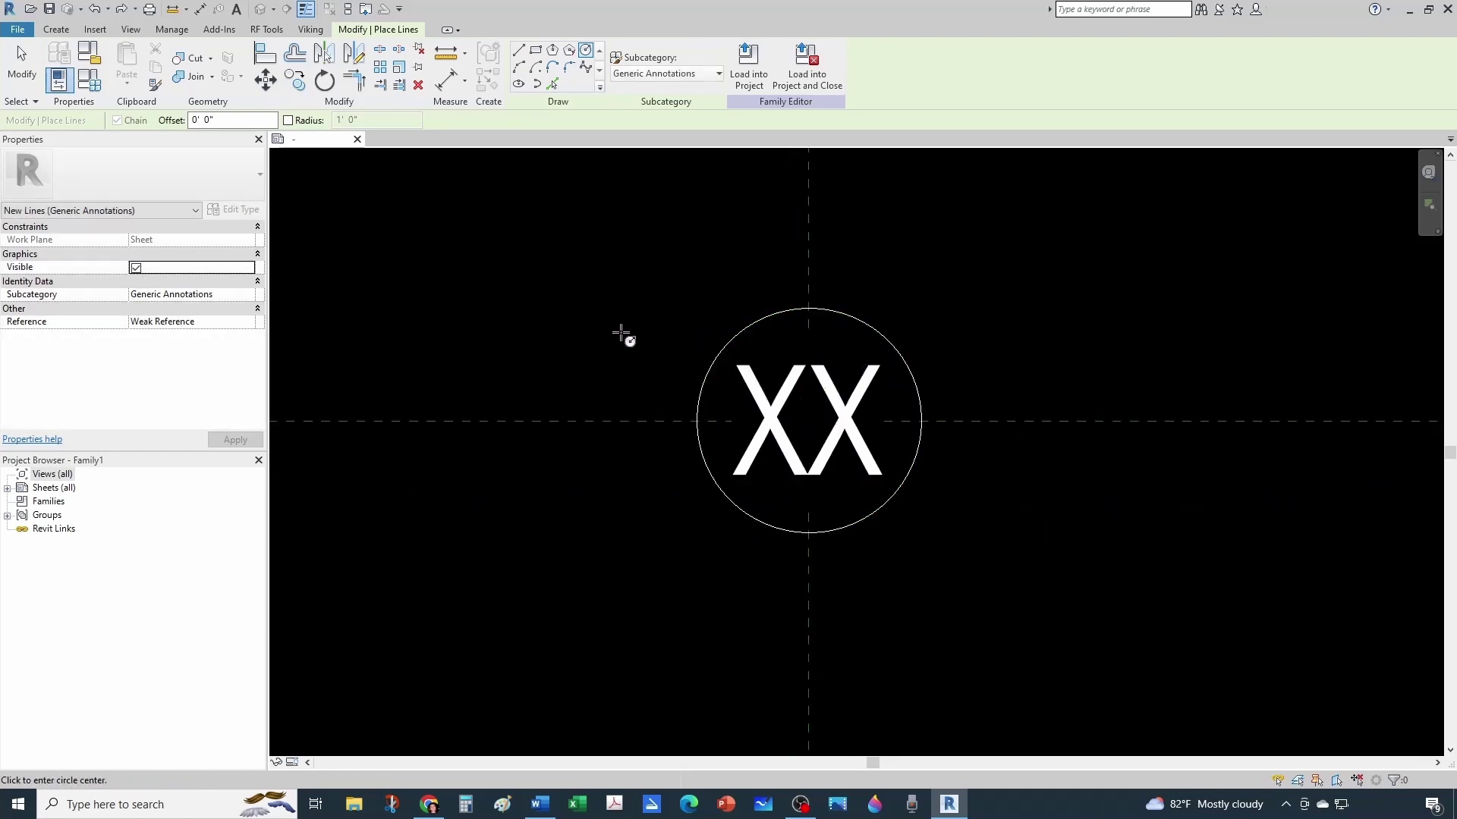
key("Escape")
key("Escape")
scroll(986, 588, "down", 1)
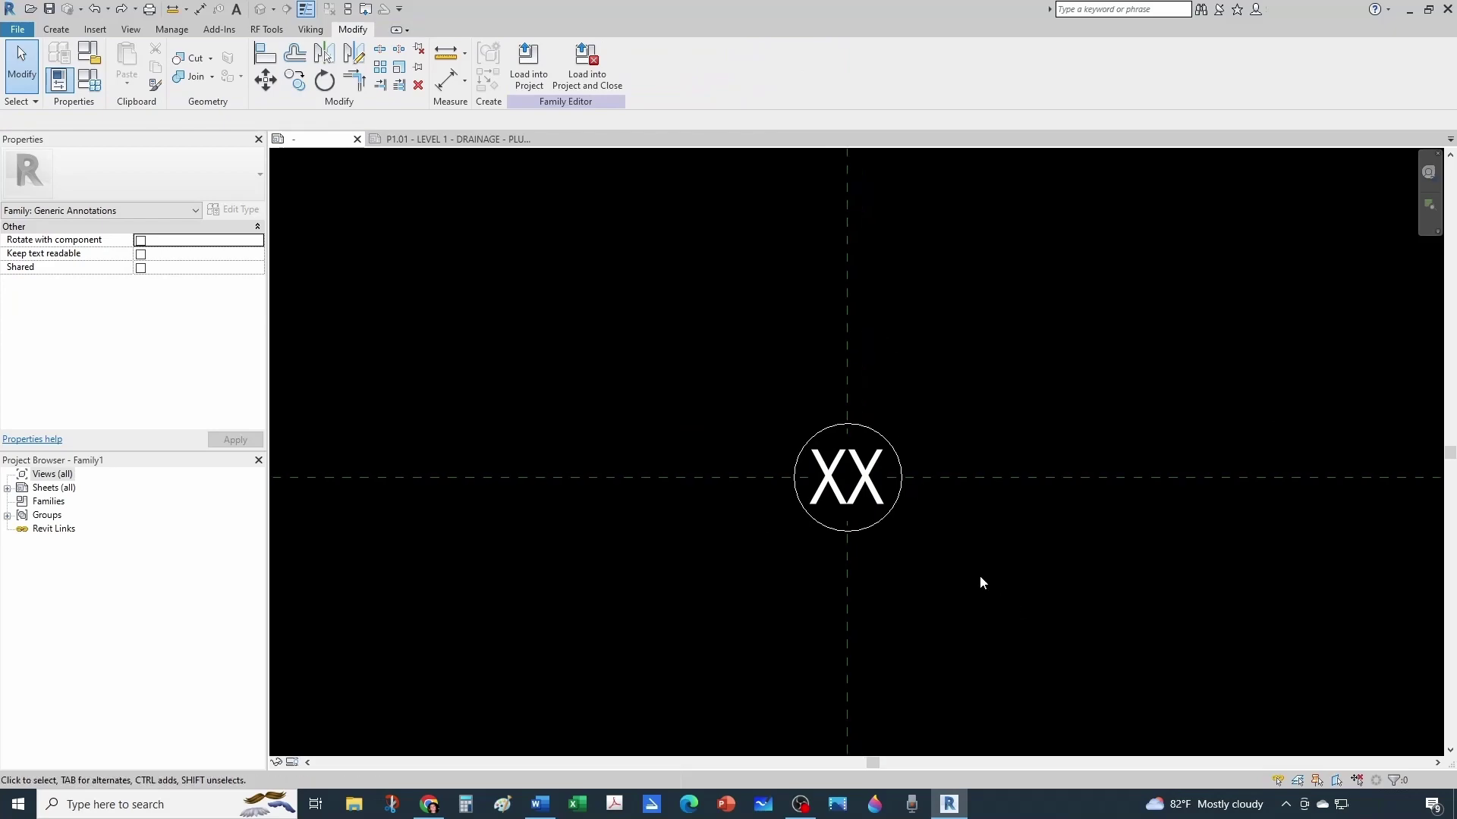
- Save the family on the Desktop as "AJS - Tag - Annotation Keynote - Smart (Schedulable)"
left_click(18, 30)
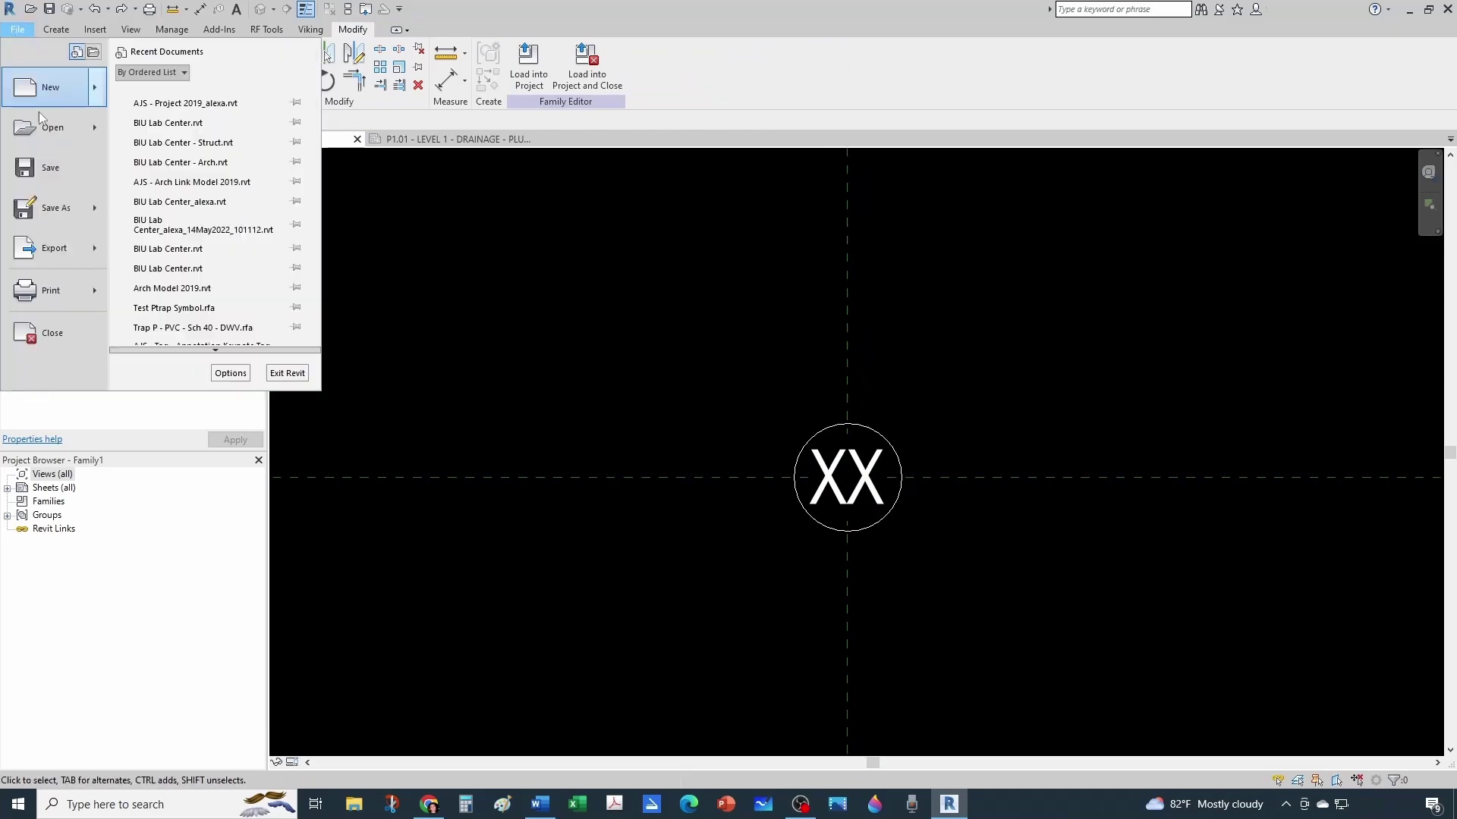
mouse_move(67, 206)
left_click(163, 152)
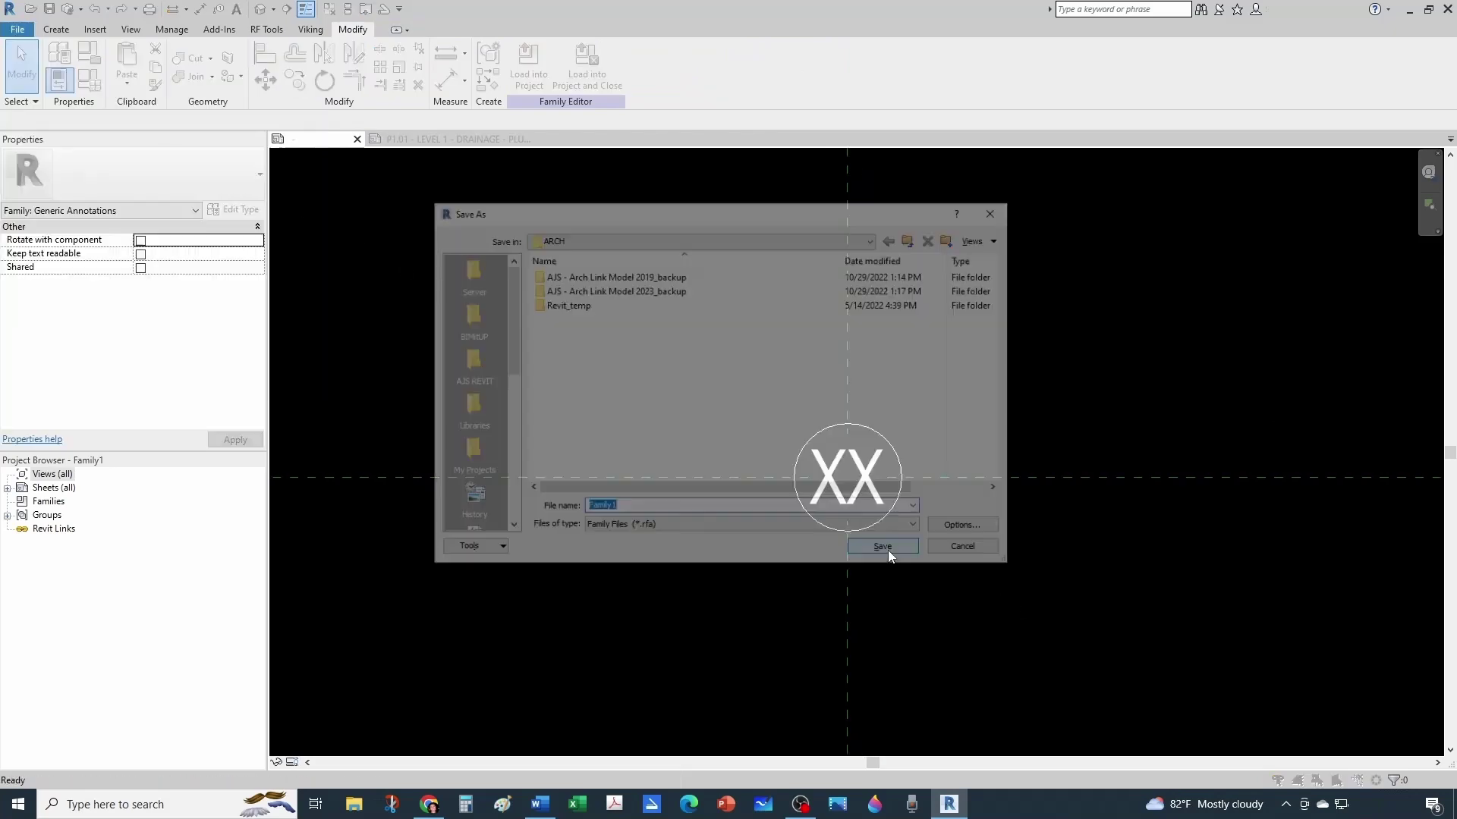
left_click(569, 239)
left_click(568, 255)
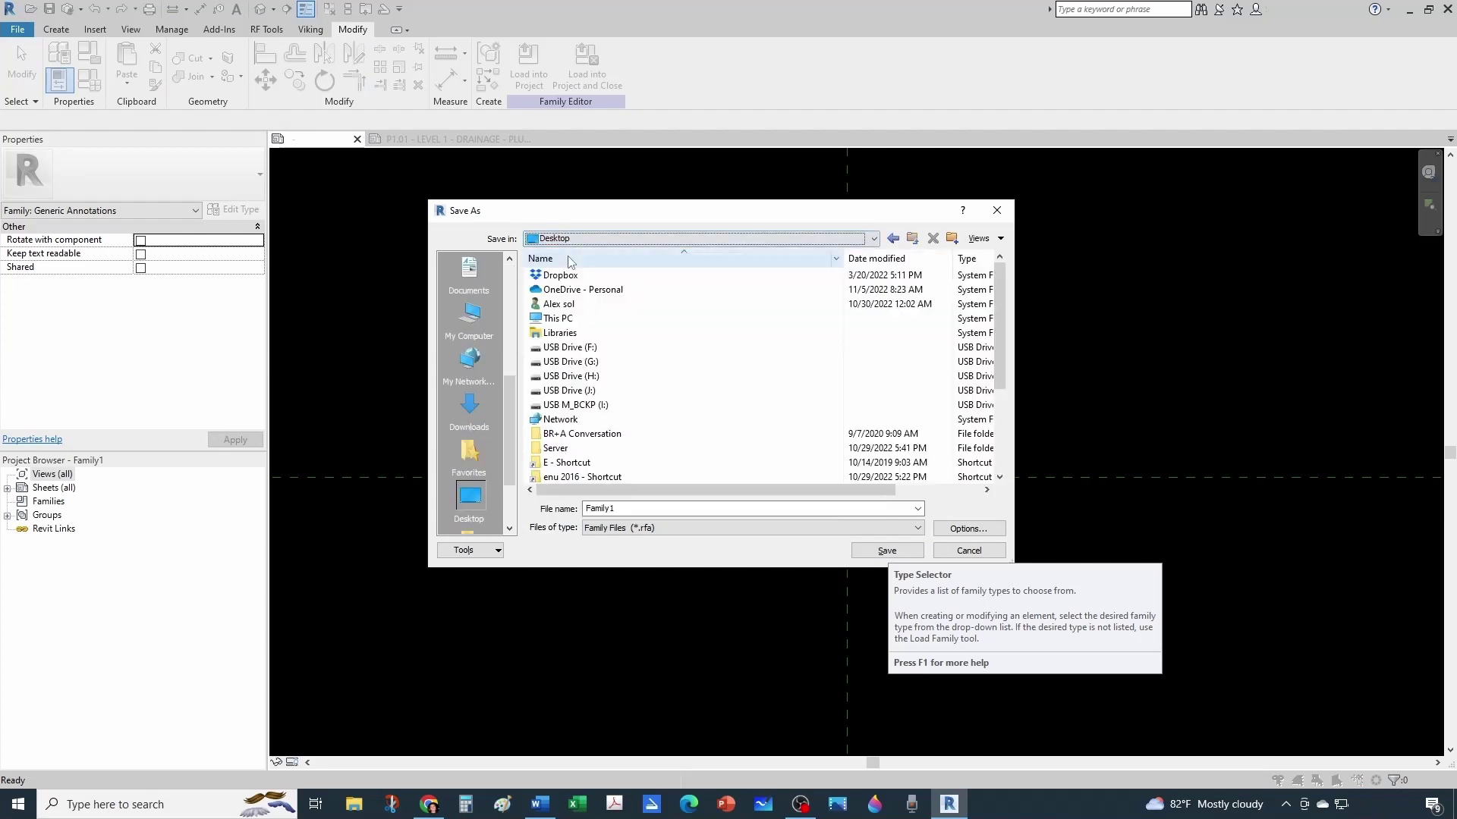
scroll(571, 261, "down", 3)
left_click(566, 241)
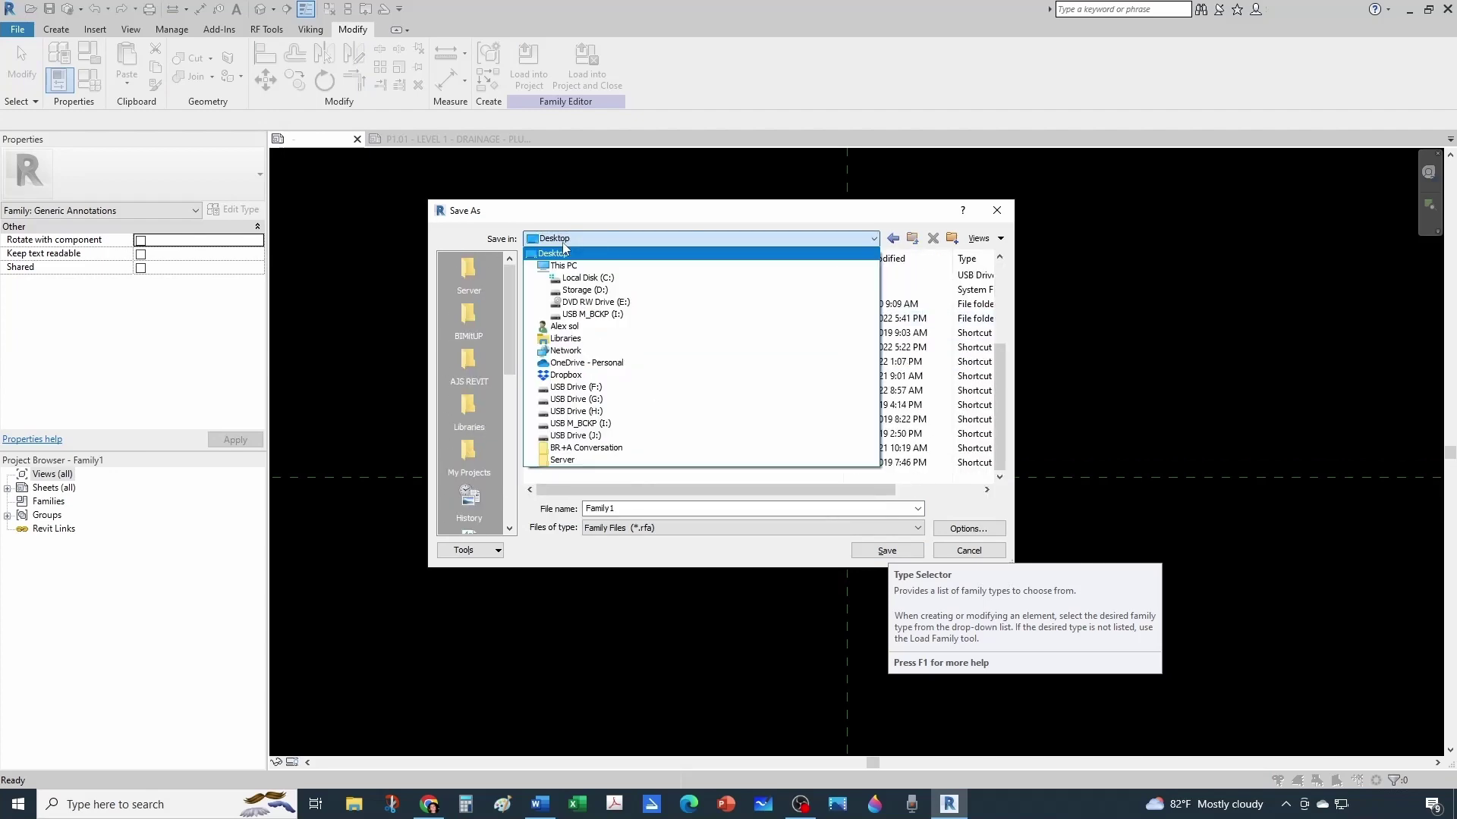
left_click(565, 254)
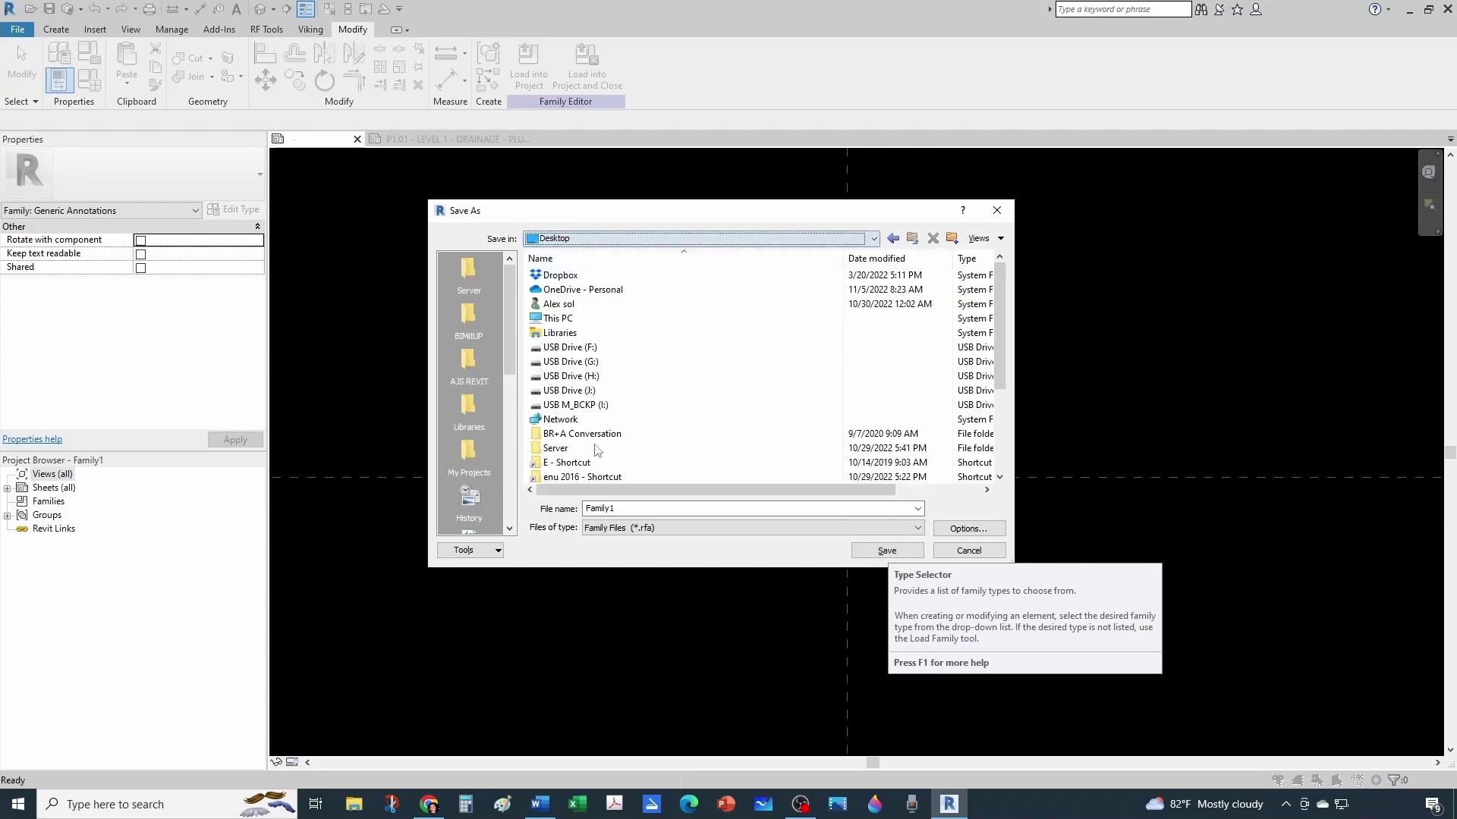
left_click(640, 505)
type("AJS -")
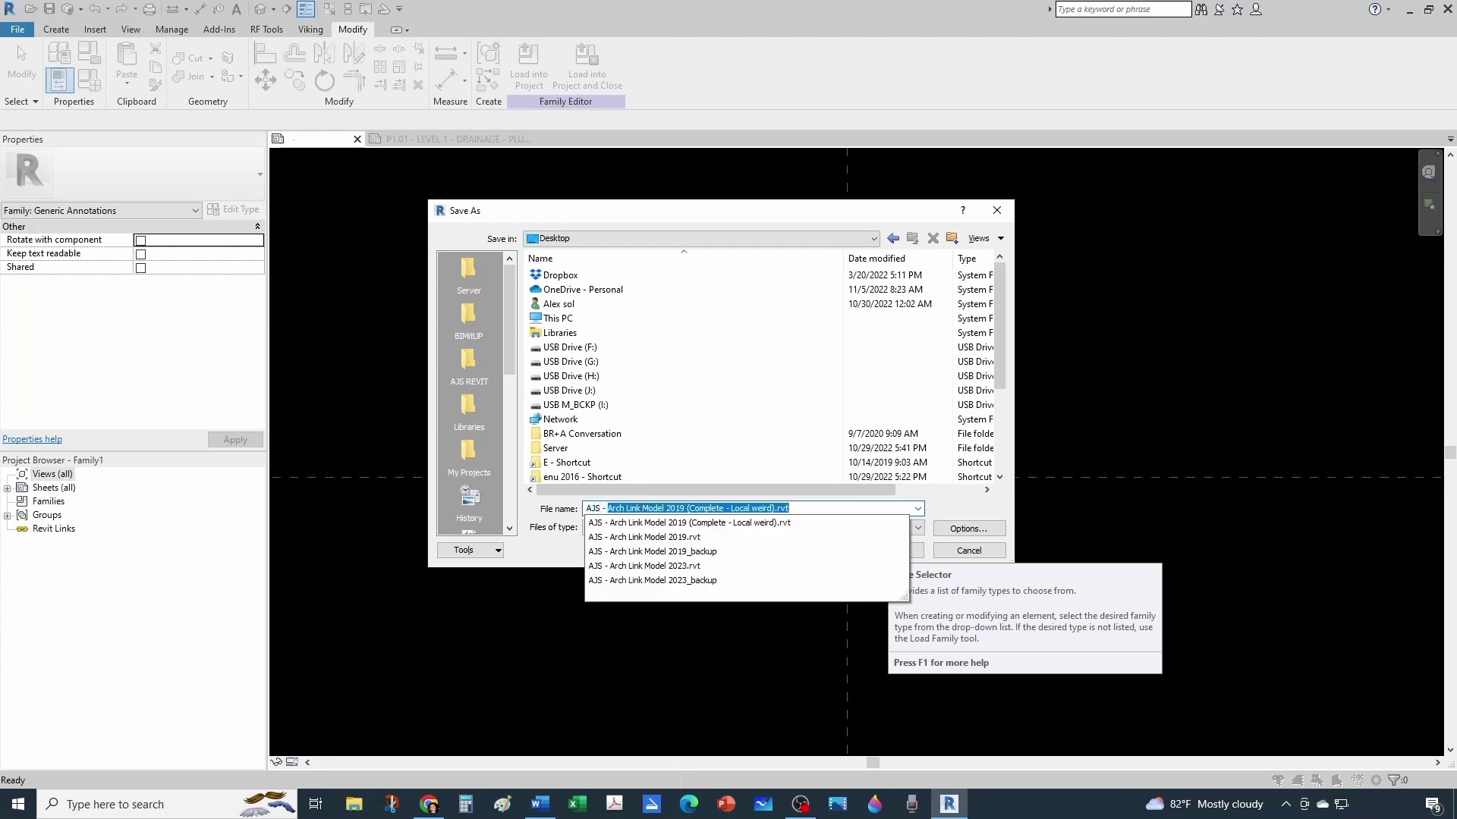
type(" Tag - Annotation Keynote - Smart (Schedulable")
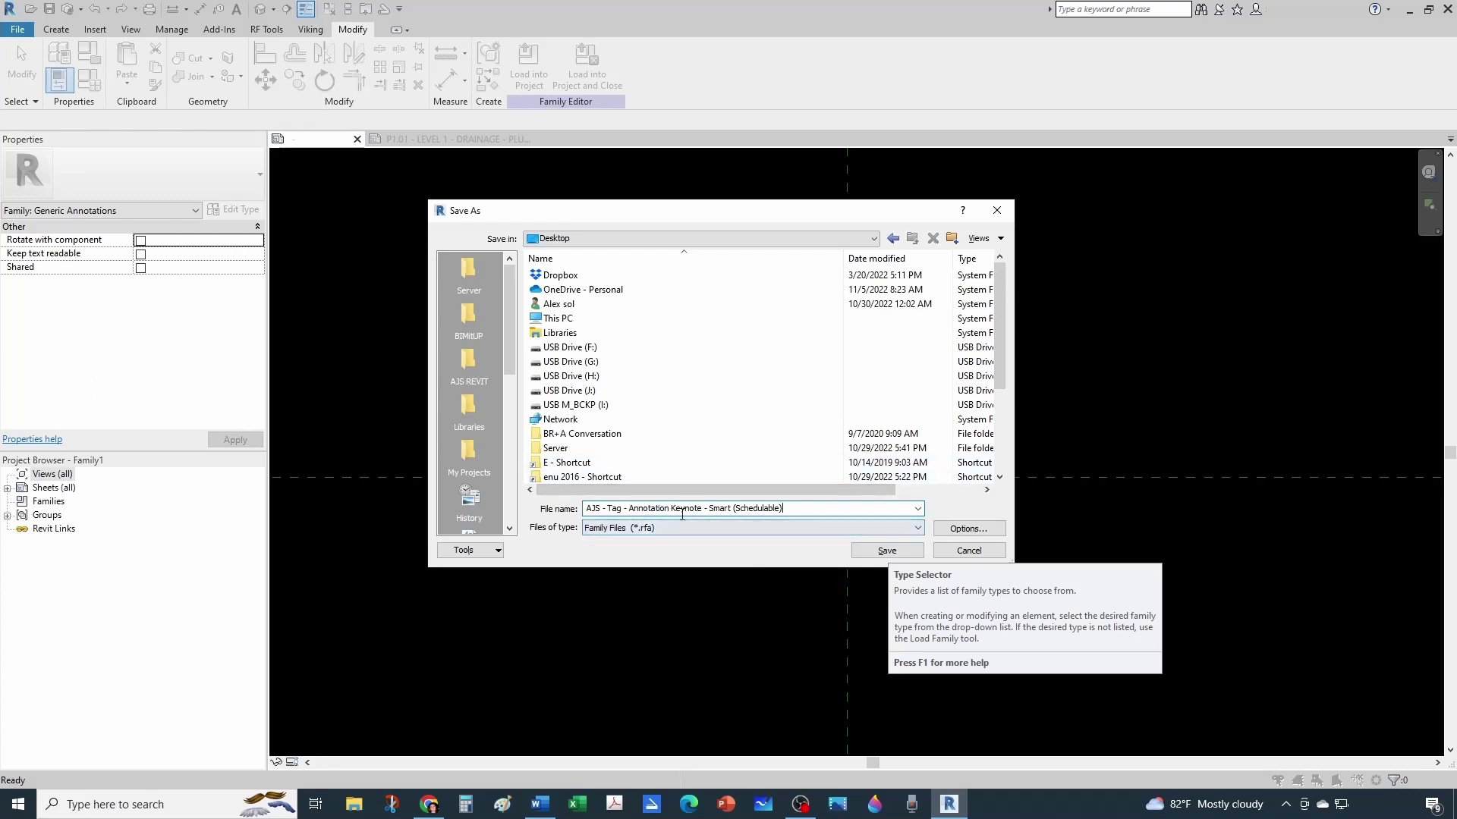
left_click(880, 550)
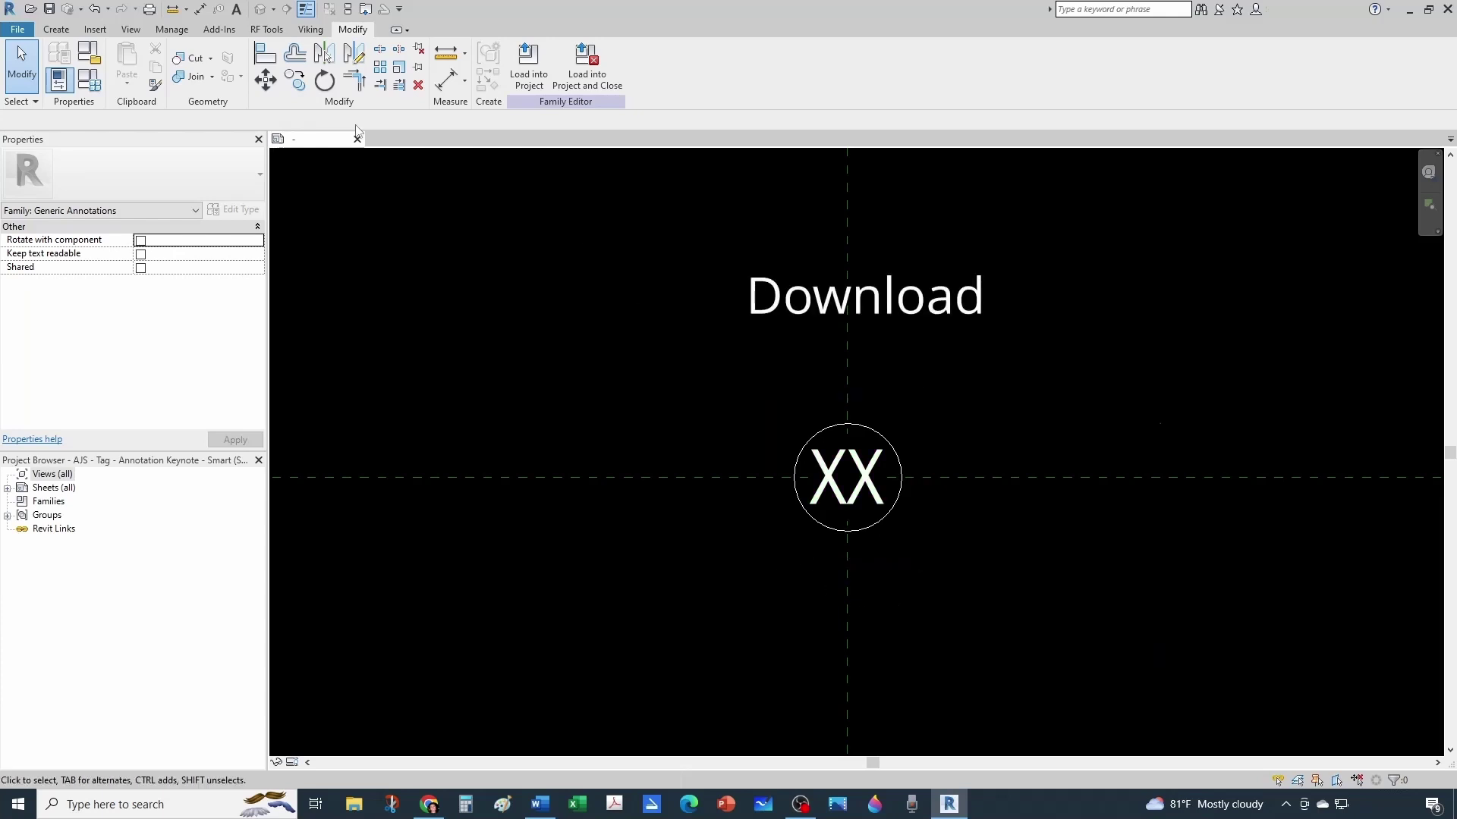
- Create a new project from the Mechanical Template
left_click(19, 31)
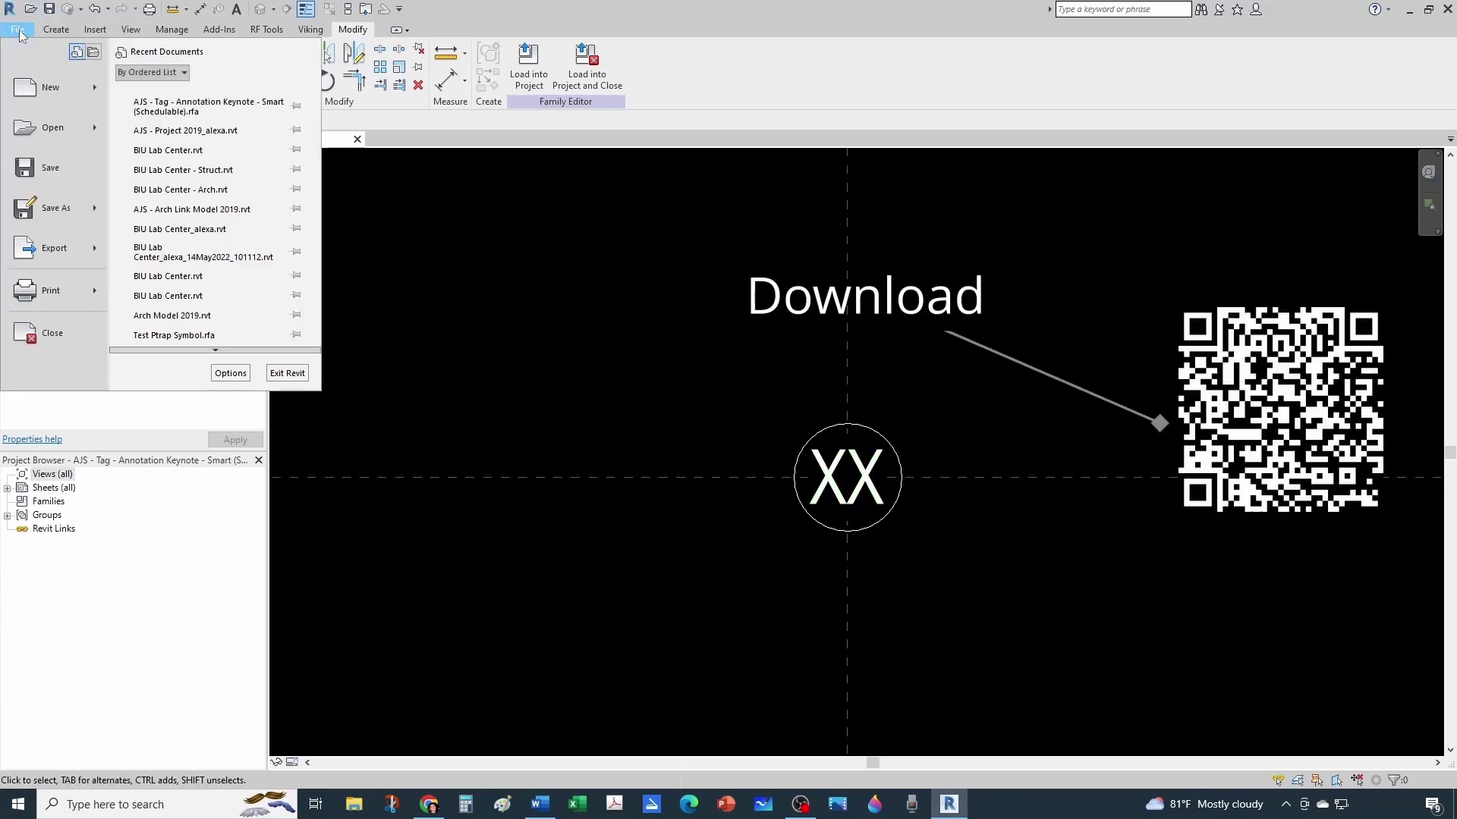
mouse_move(46, 87)
left_click(152, 87)
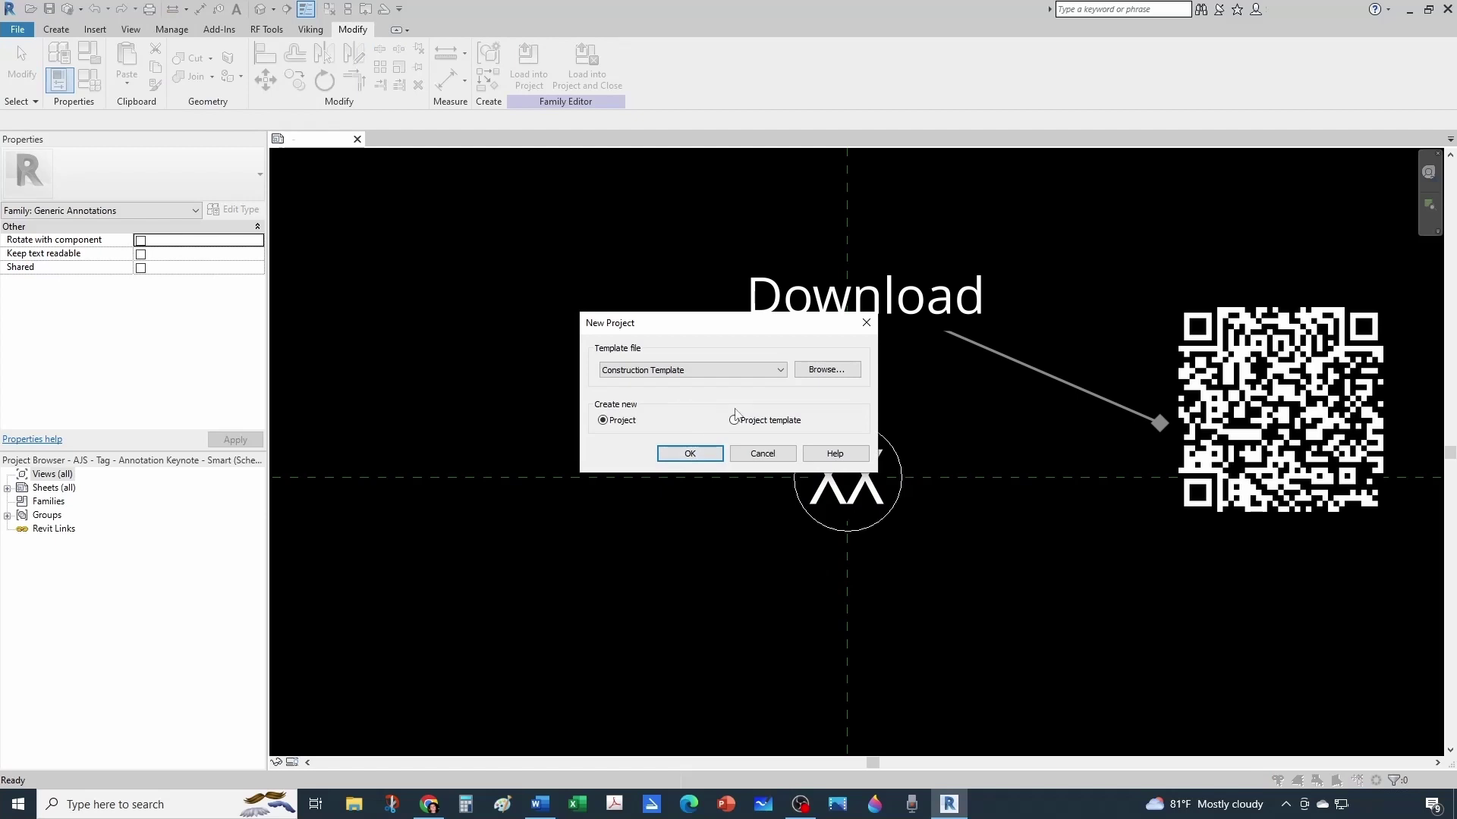
left_click(730, 371)
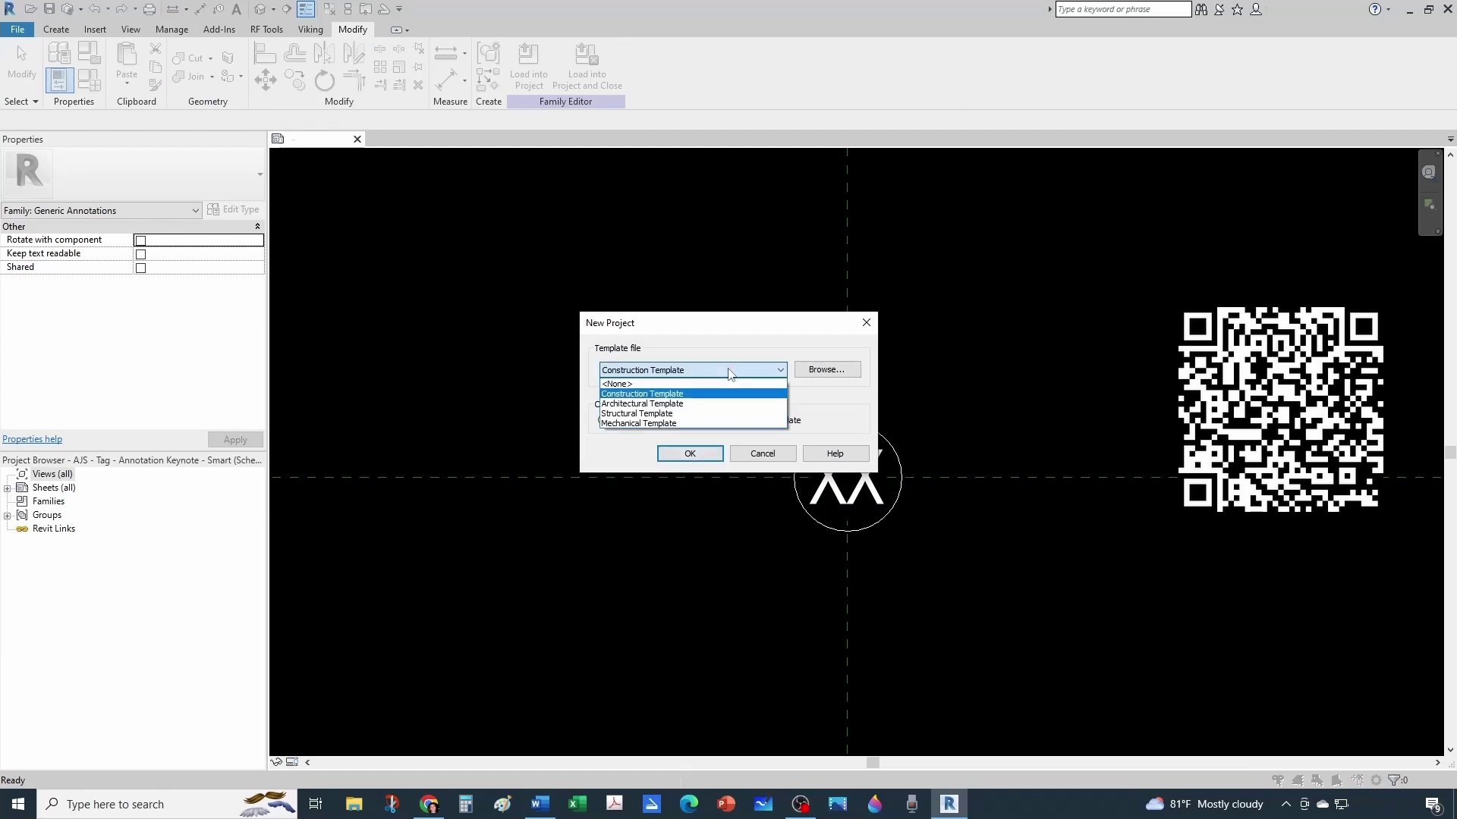
left_click(706, 422)
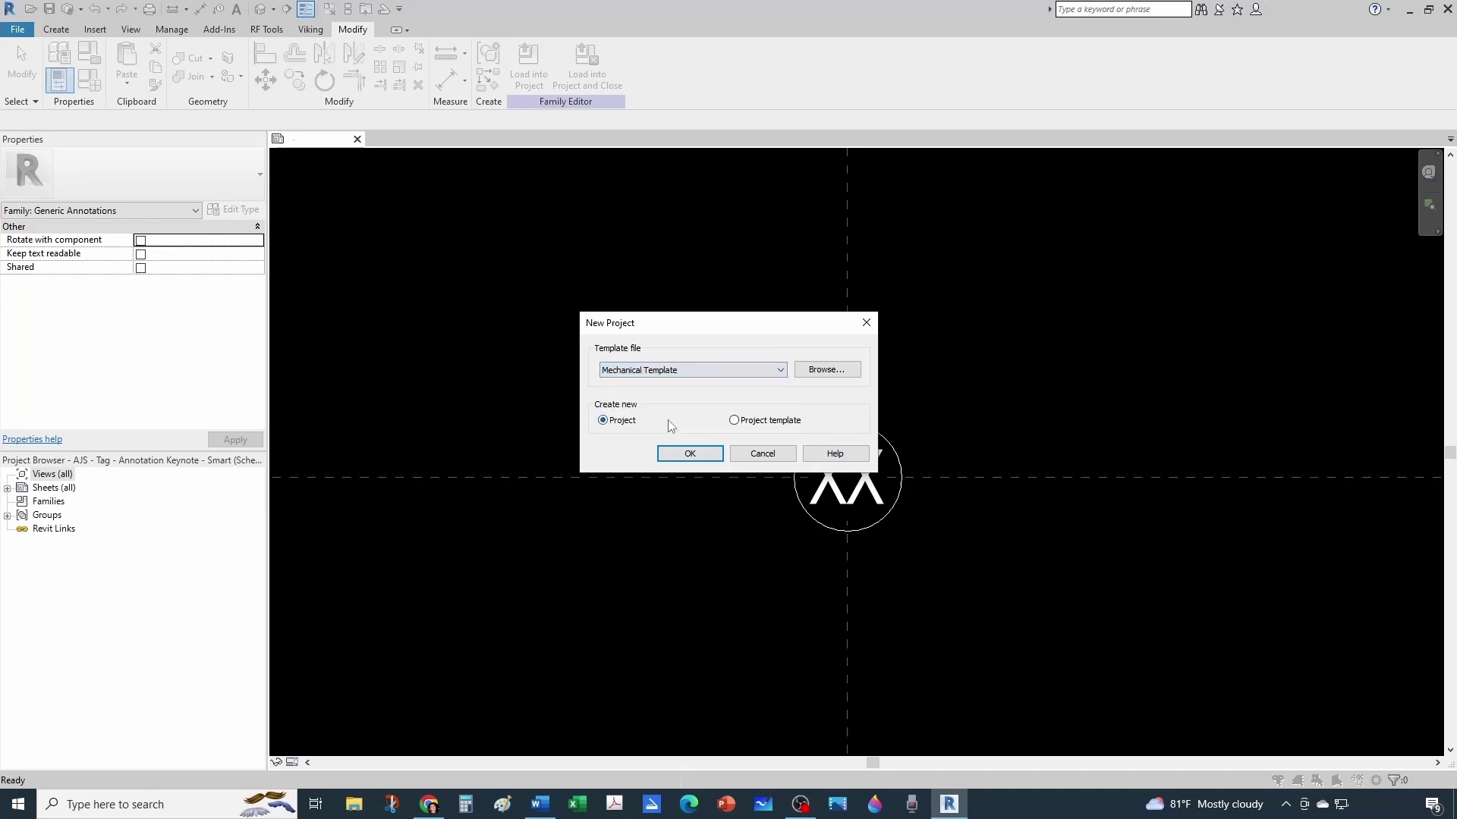
left_click(691, 453)
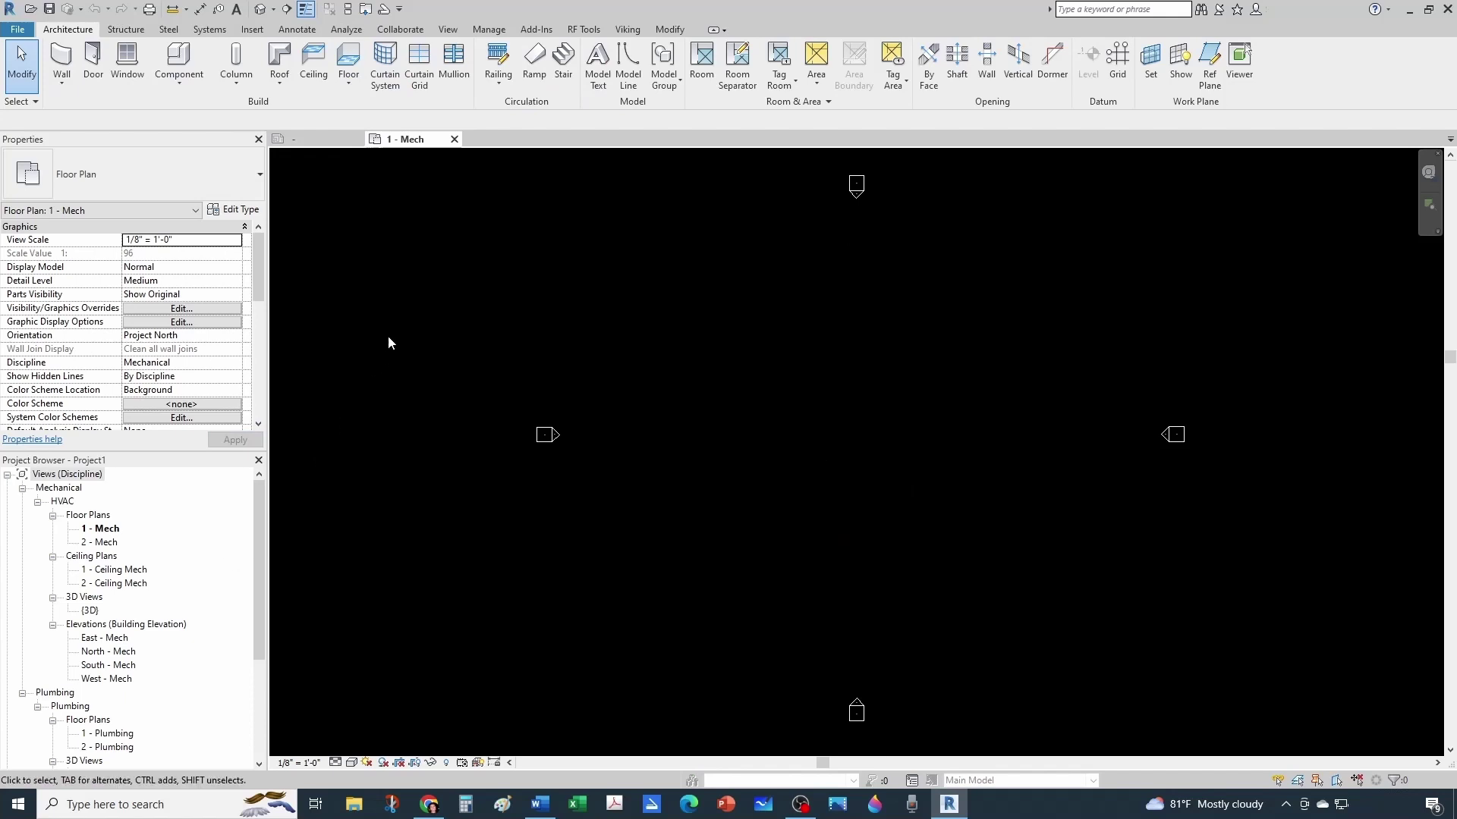
- Load the keynote tag family into the new project and place one instance in the 1 - Mech floor plan
left_click(326, 140)
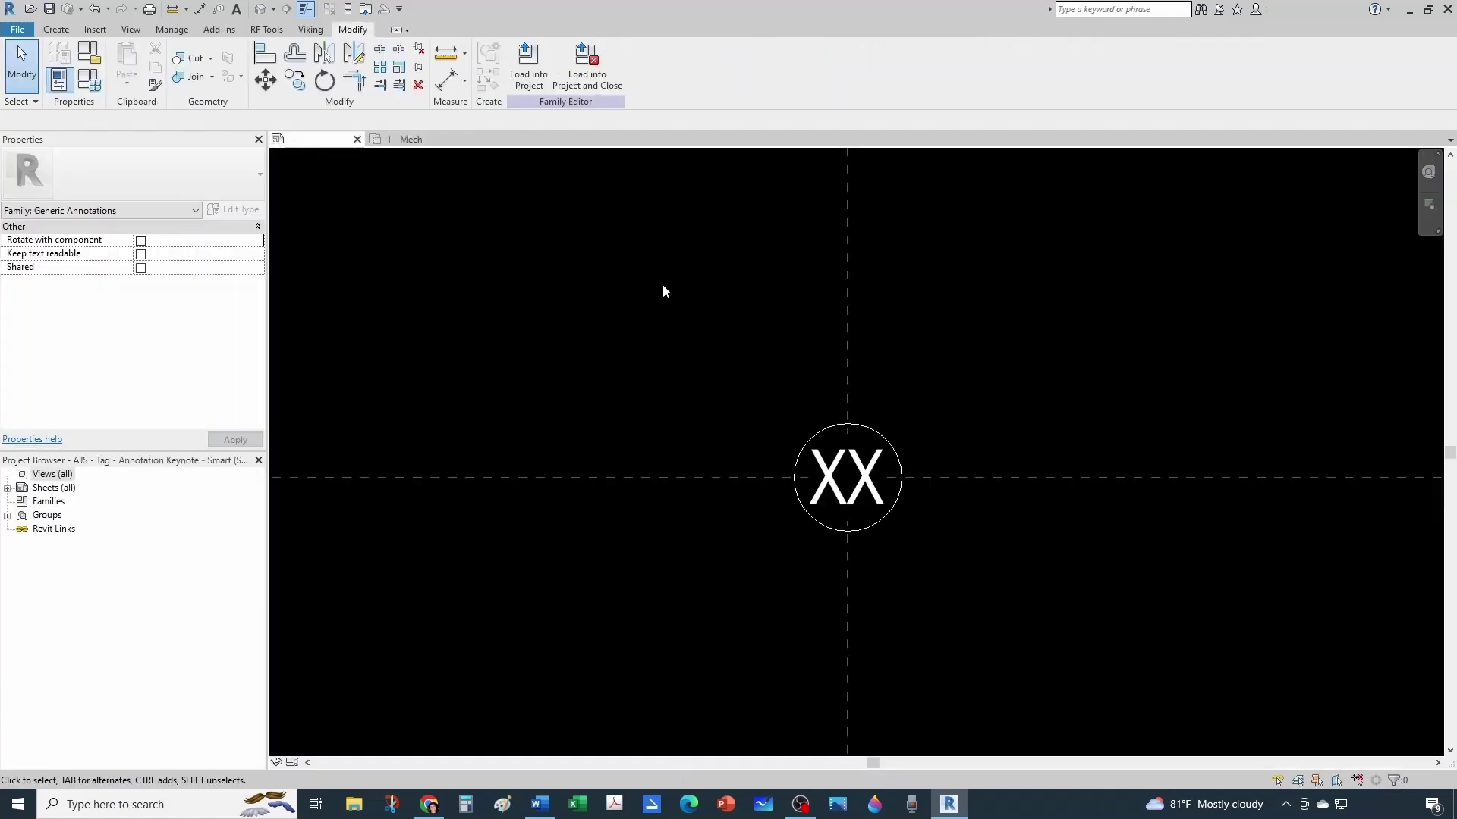
left_click(529, 69)
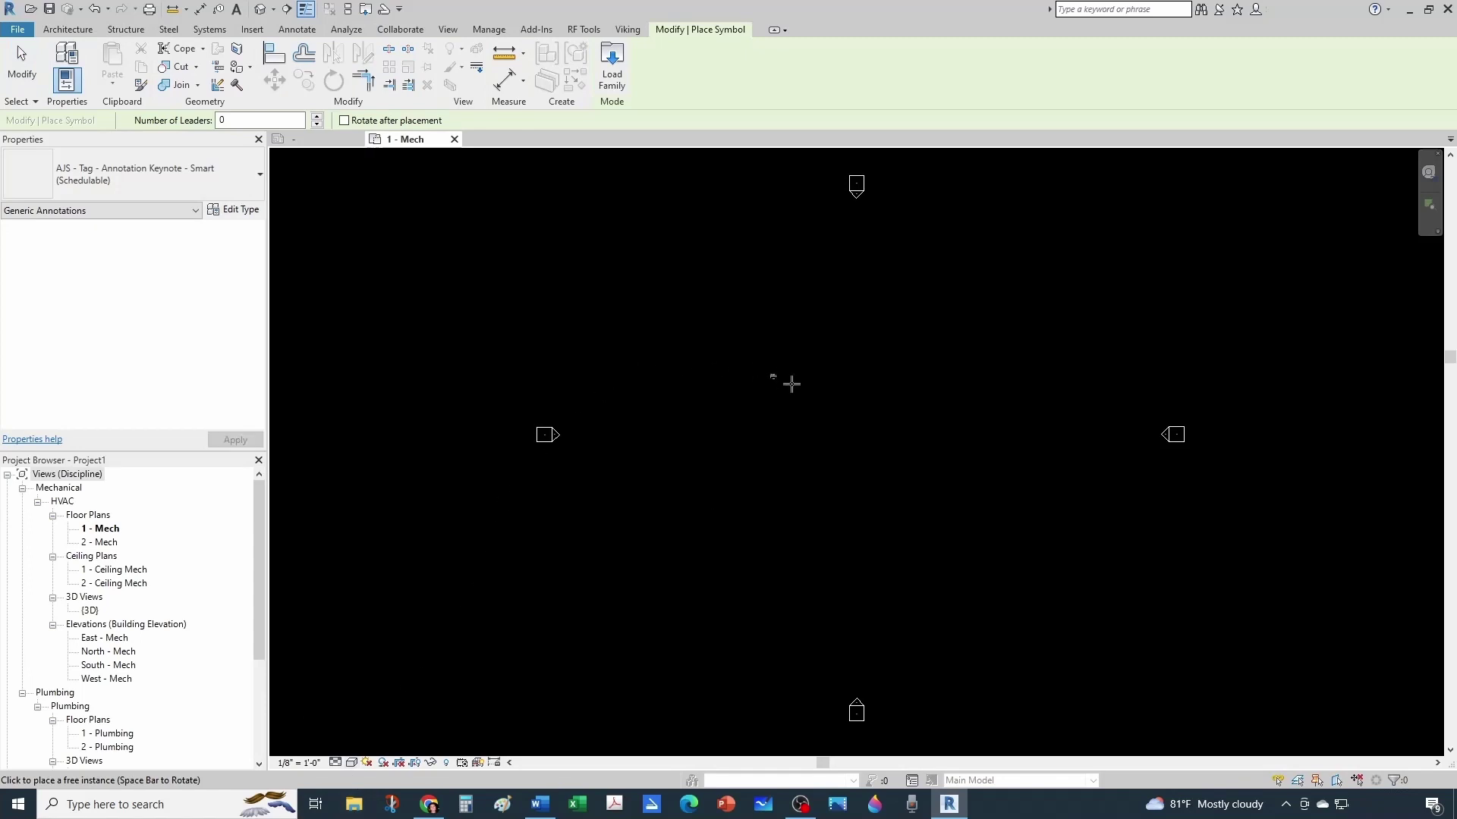
scroll(790, 425, "up", 5)
left_click(641, 463)
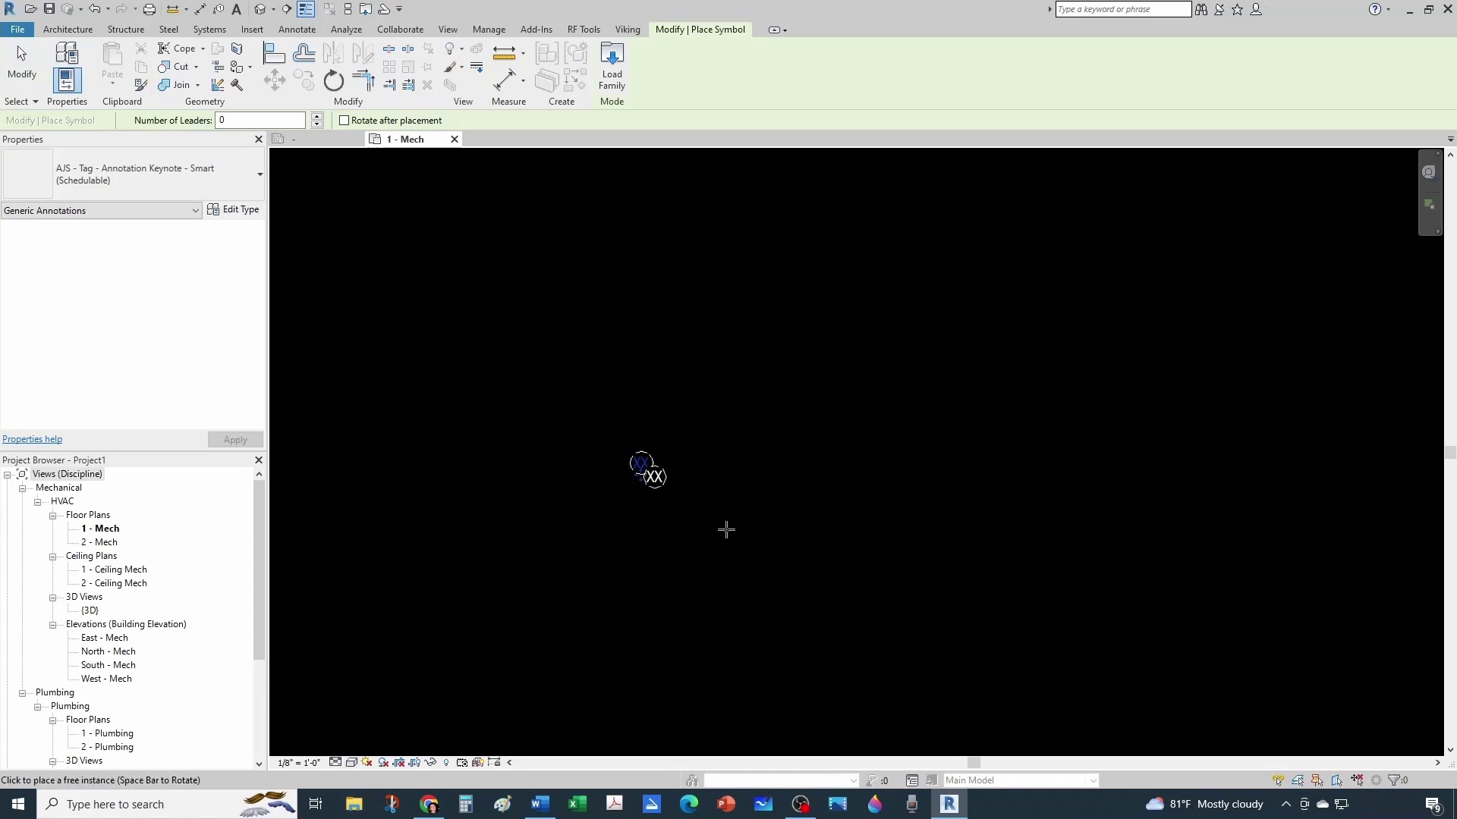
key("Escape")
key("Escape")
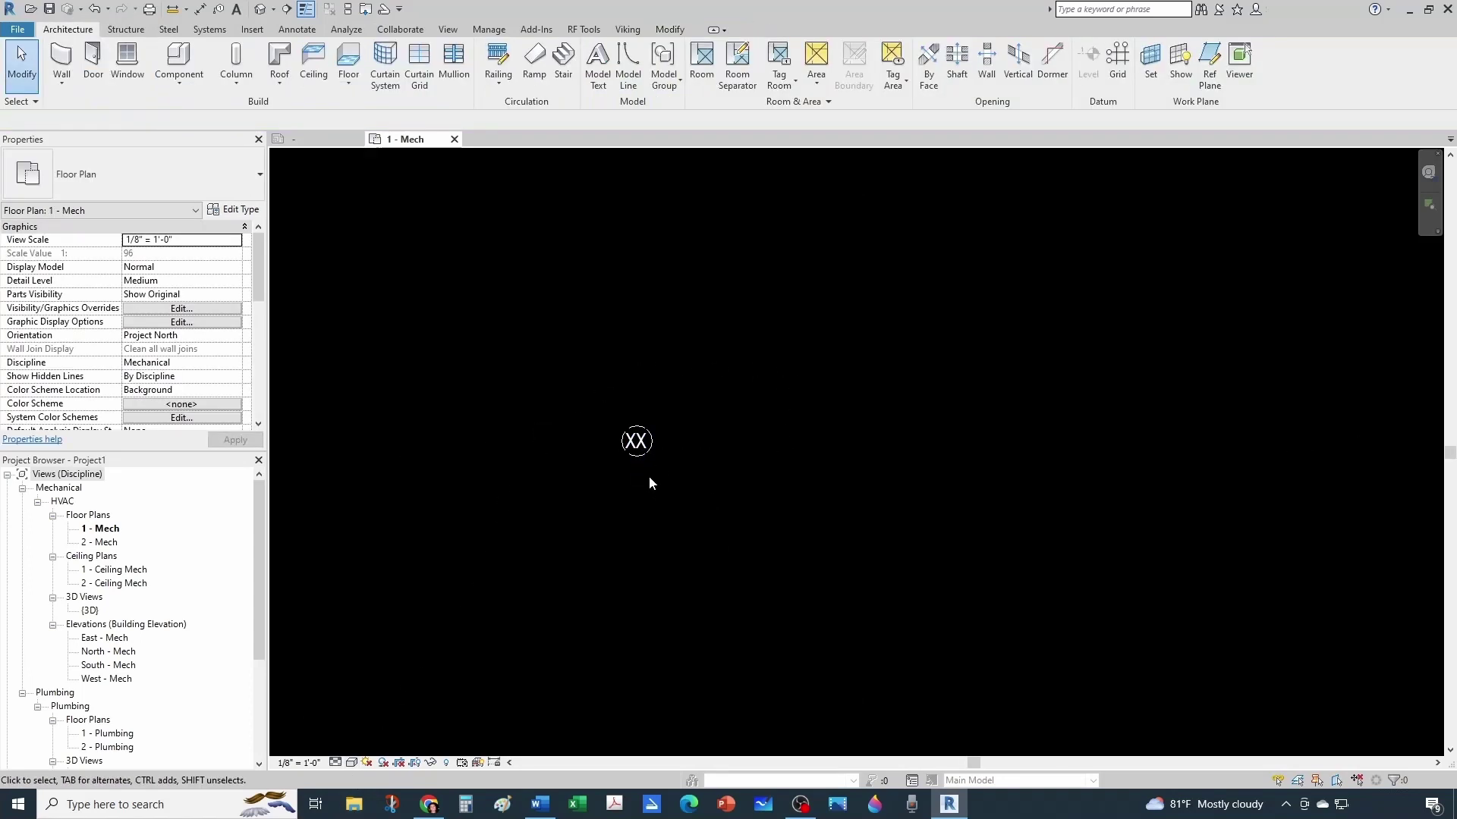
- Set the placed tag's Note Number to 01
left_click(643, 454)
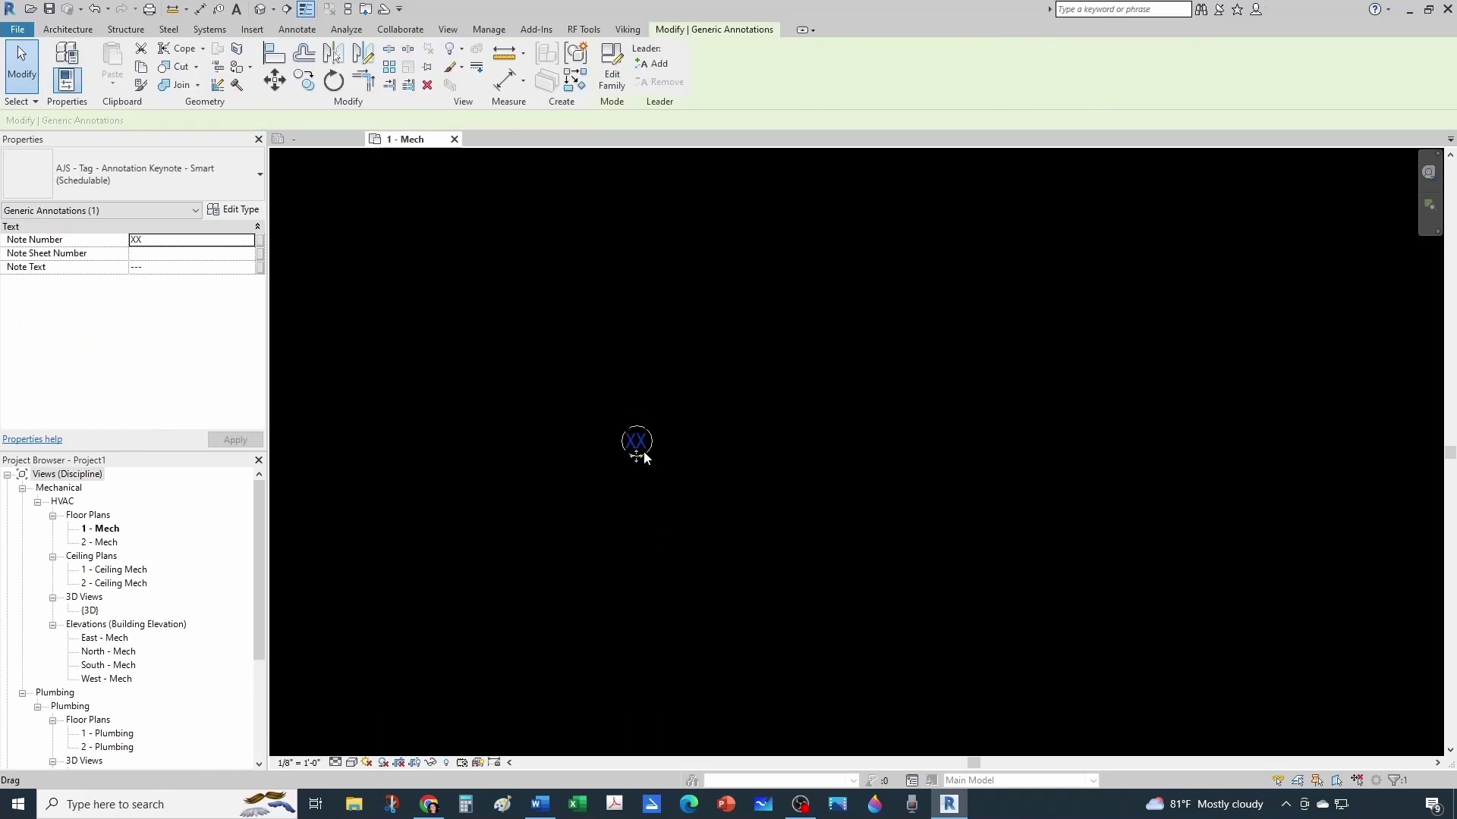
left_click(173, 242)
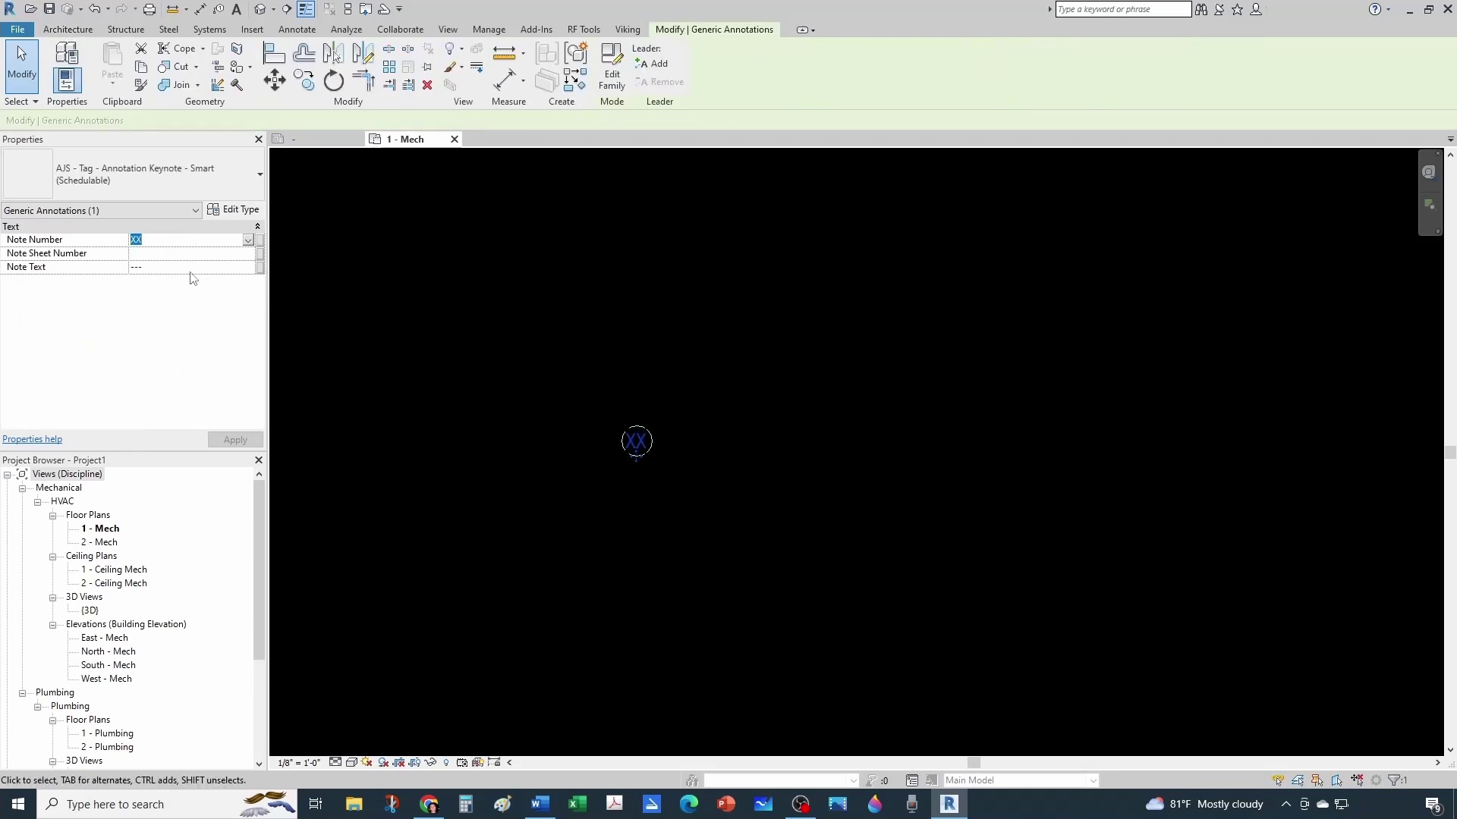
type("01")
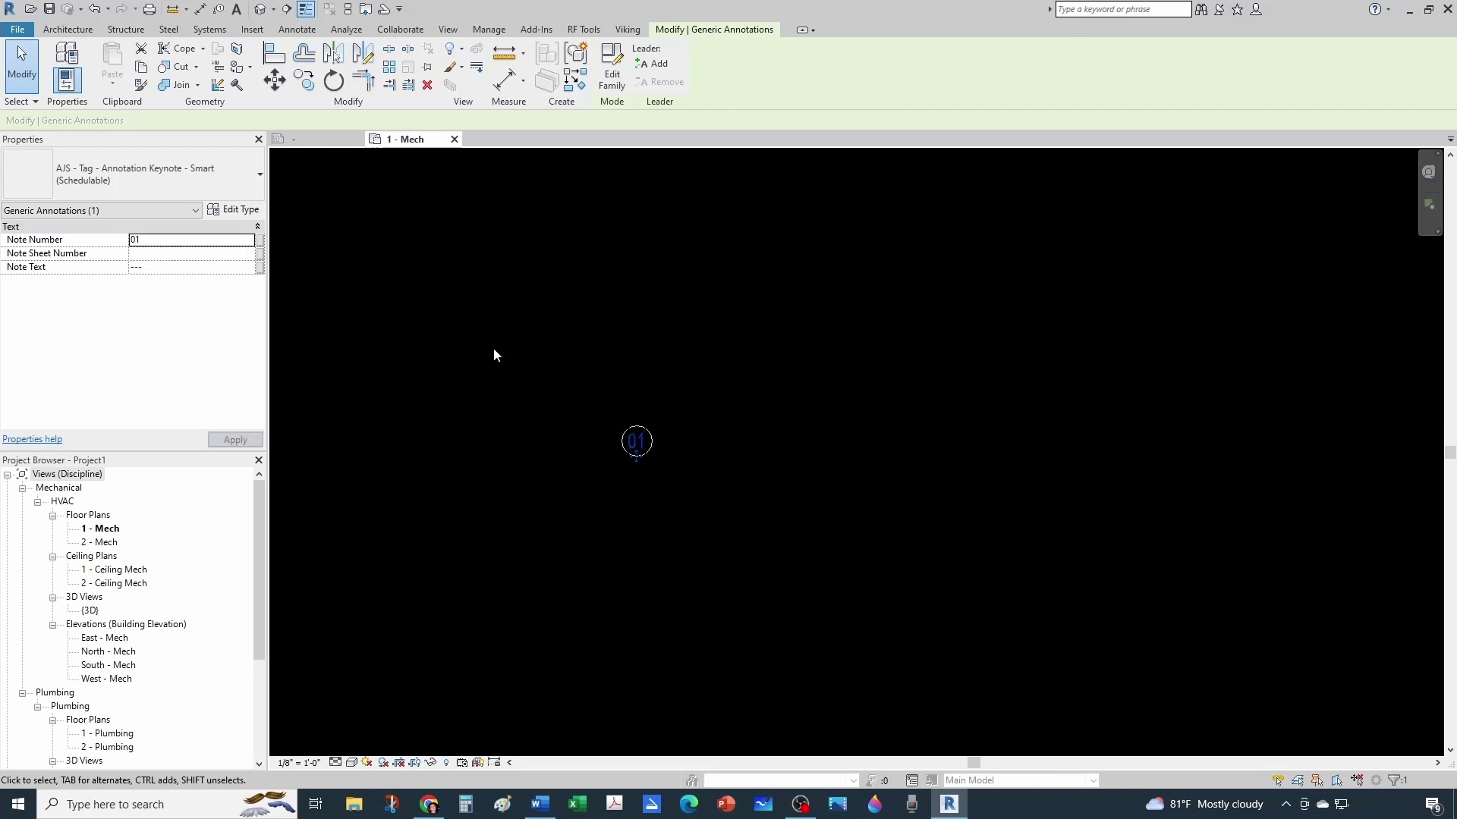
left_click(493, 347)
- Set the 01 tag's Note Text to "THIS IS THE TEXT FOR NOTE ONE"
left_click(644, 464)
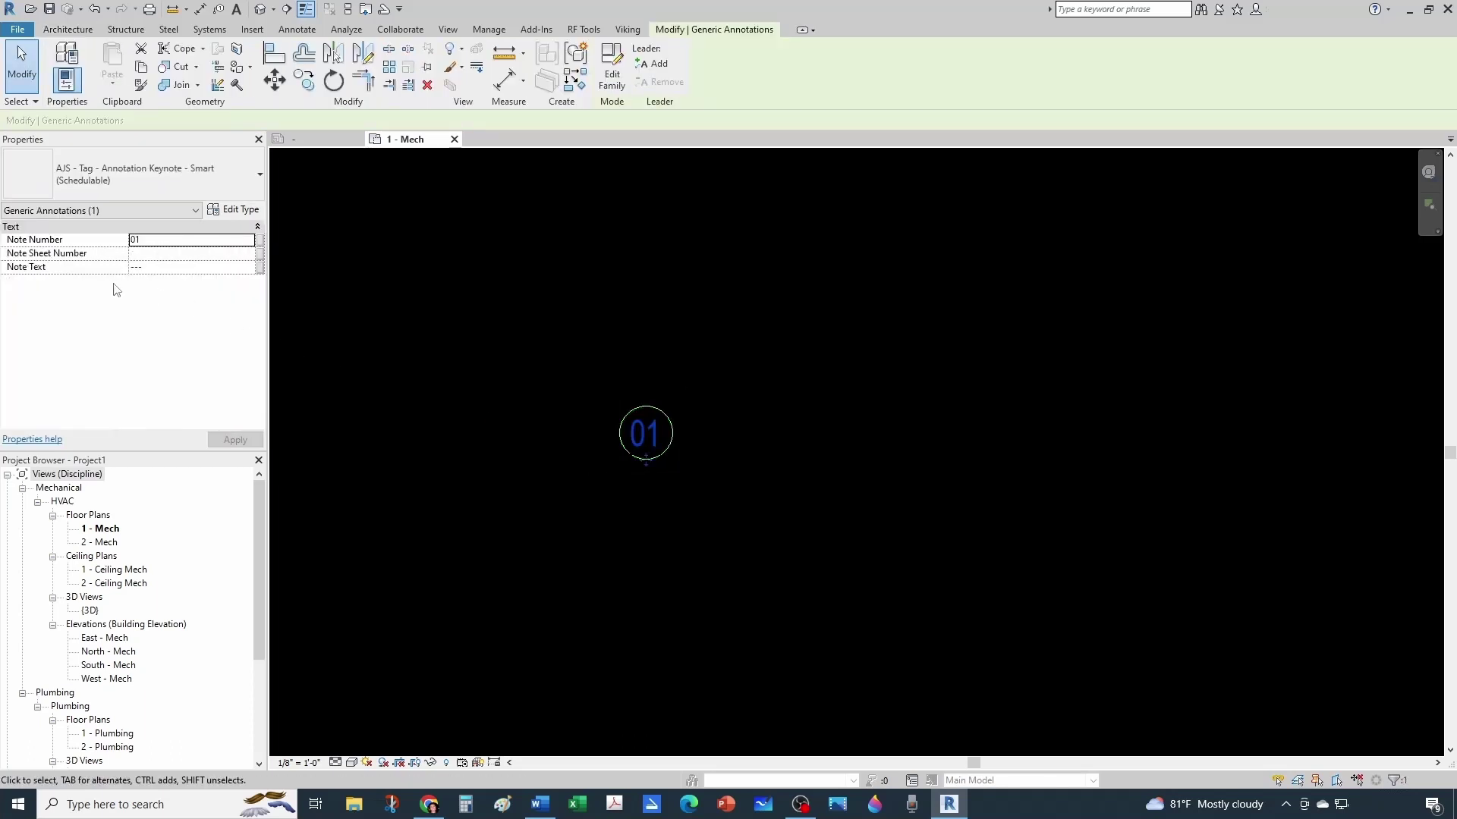
left_click(163, 268)
type("TH")
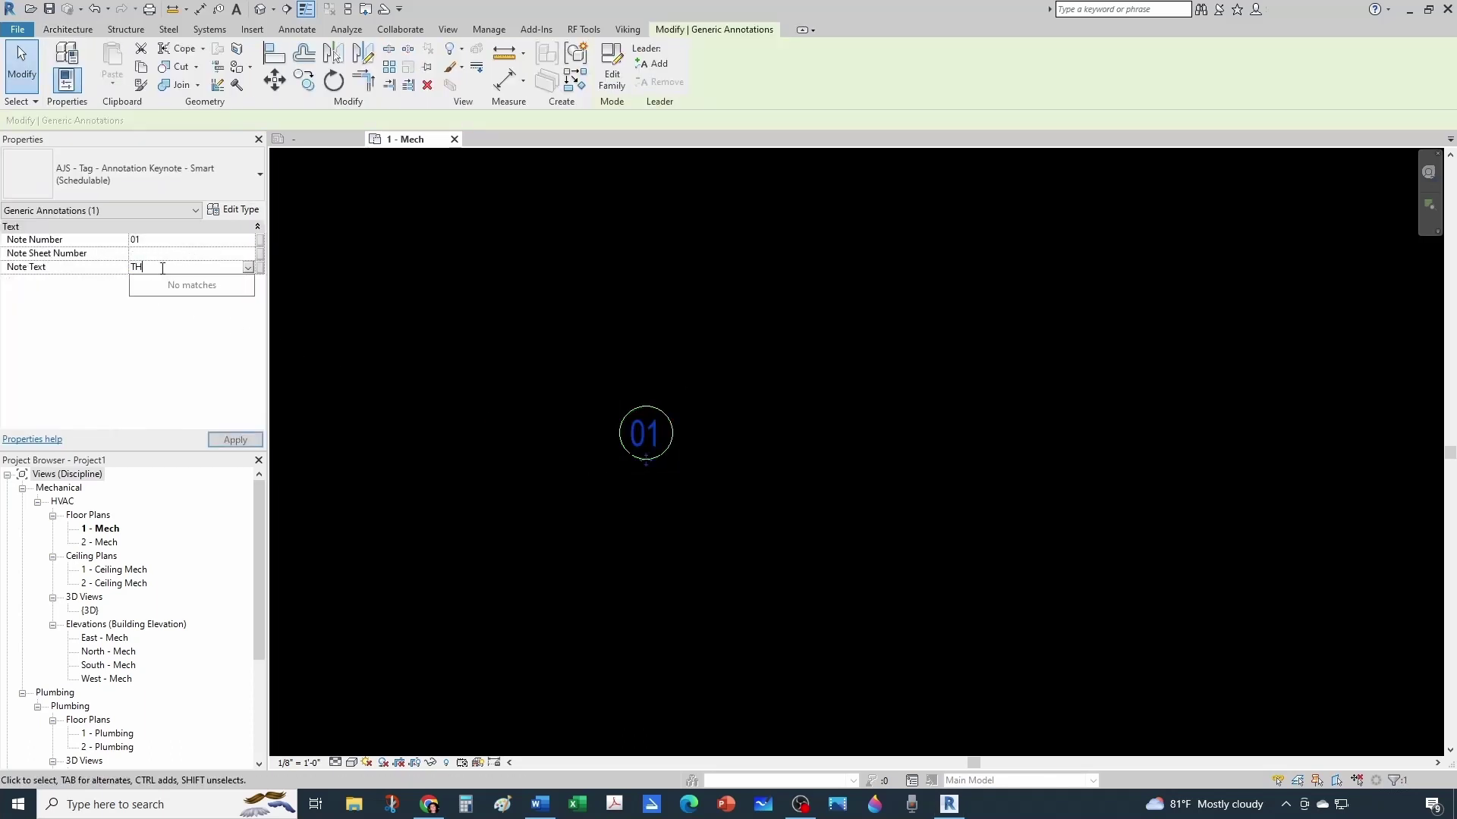
type("IS IS THE TEX")
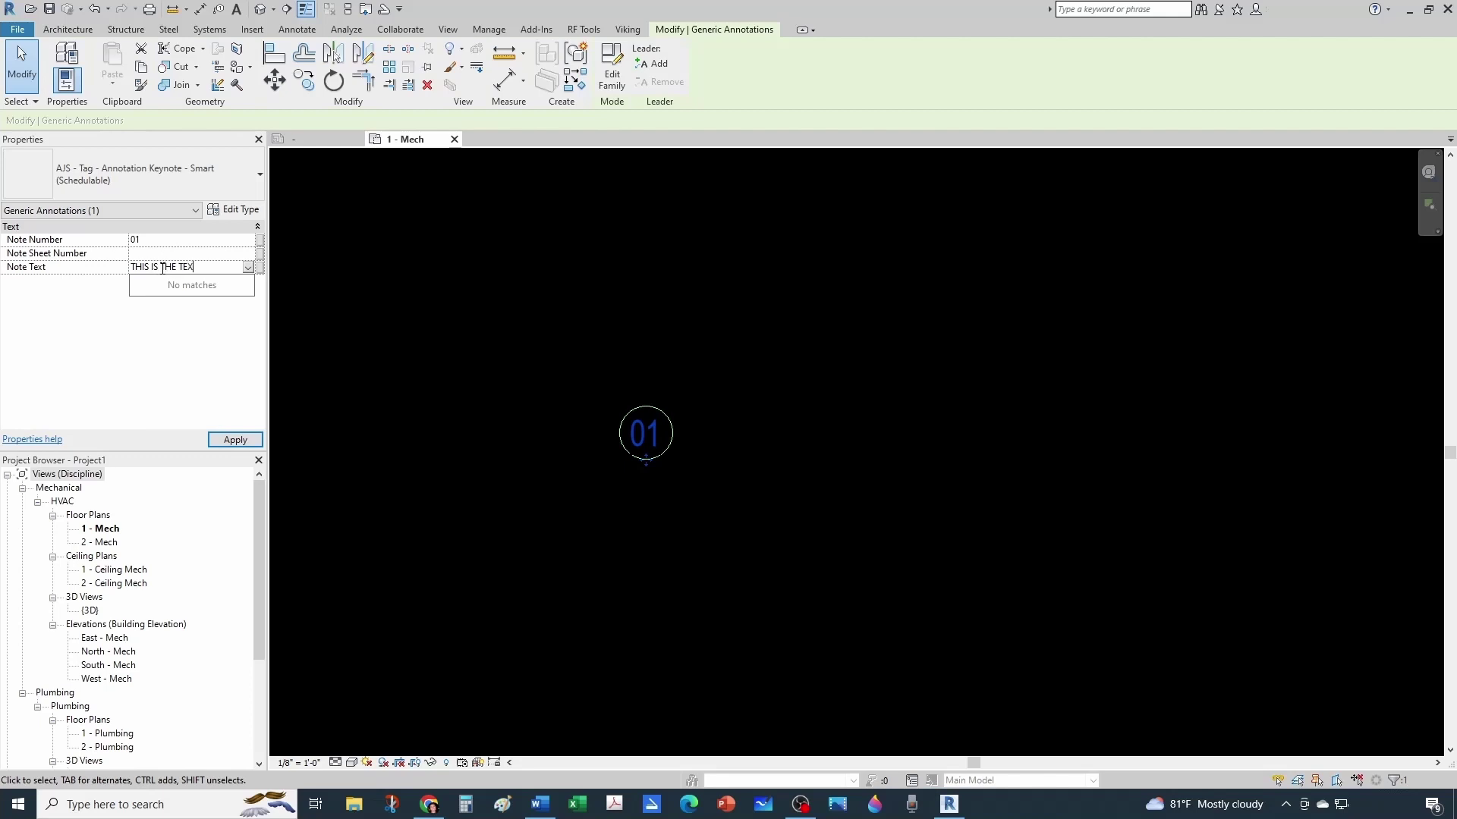
type("T FOR NOTE ONE")
key("Return")
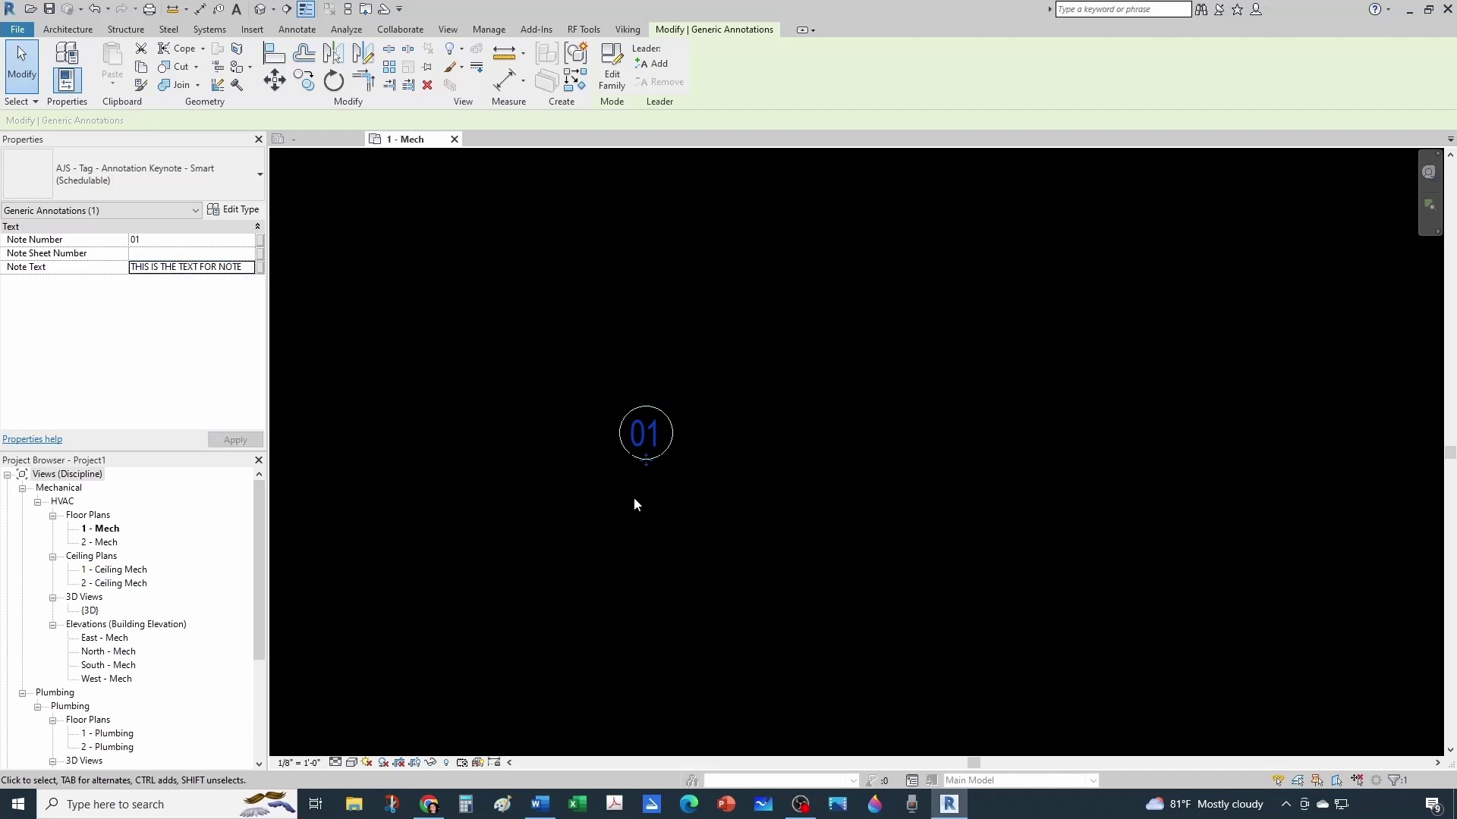
- Copy the 01 tag once, placing the duplicate level with it on its right side
left_click(653, 468)
left_click(650, 451)
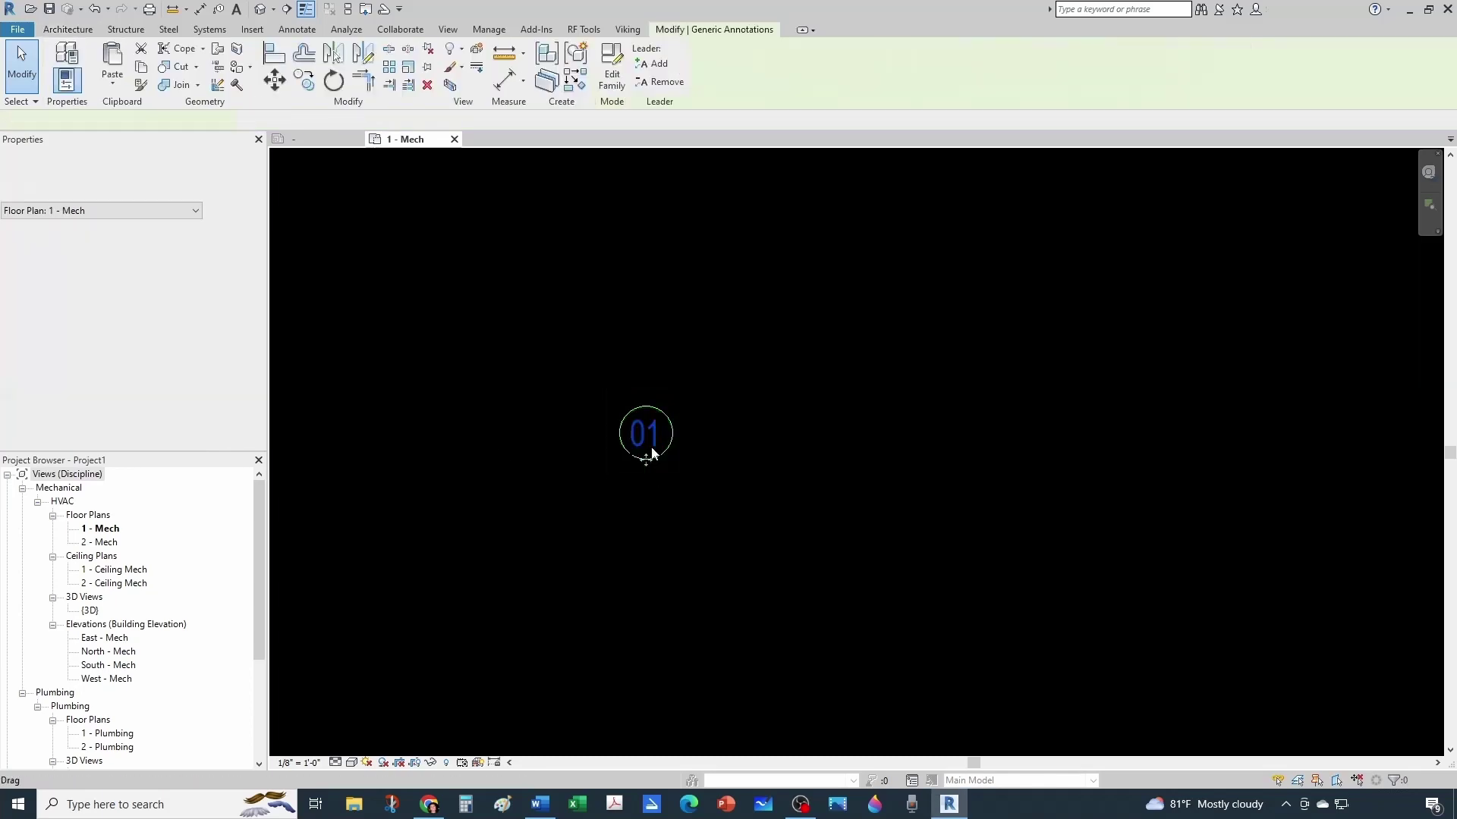
left_click(303, 80)
left_click(650, 363)
left_click(794, 353)
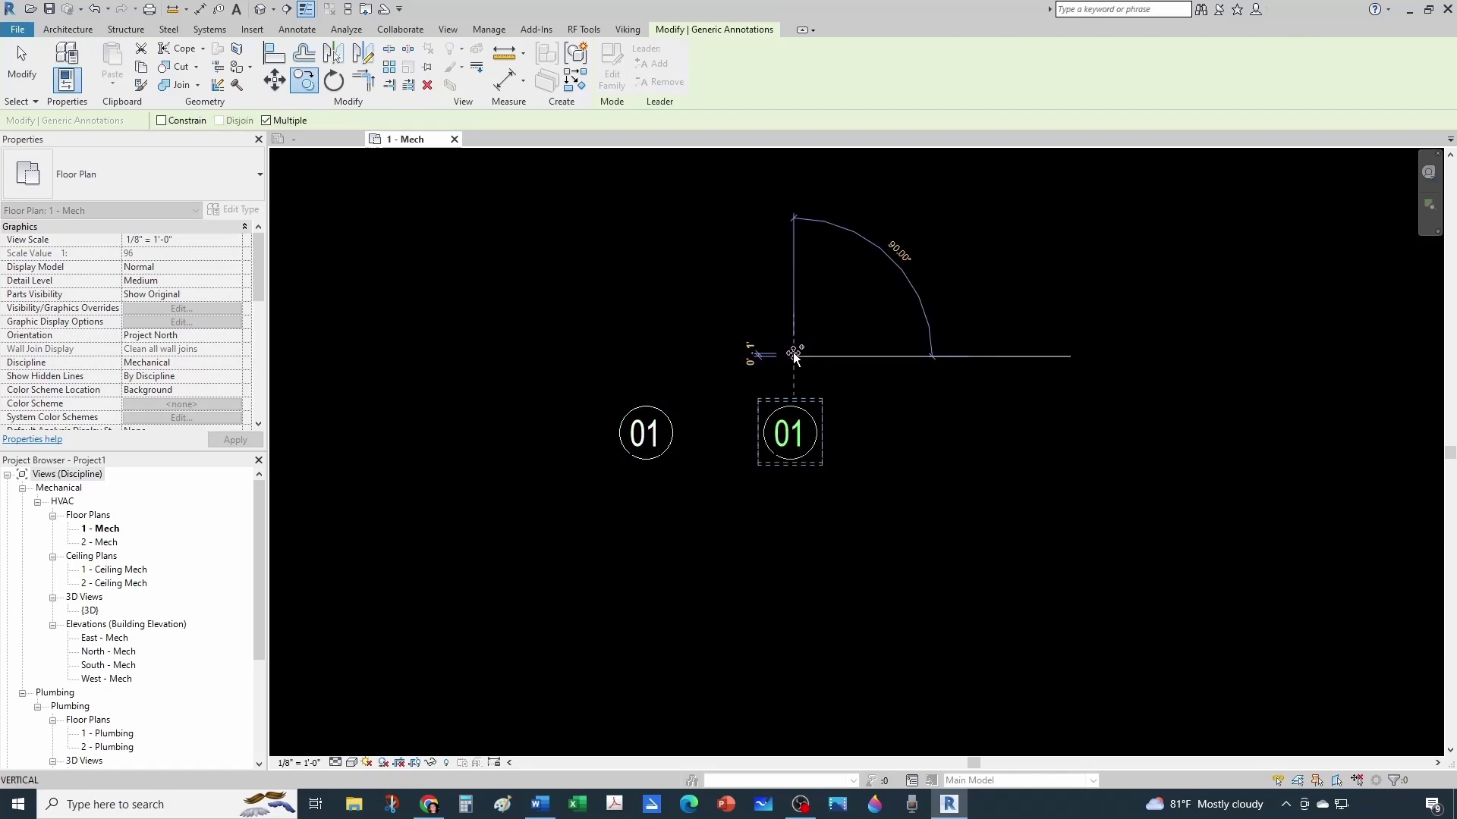
key("Escape")
- Change the copied tag's Note Number to 02
left_click(807, 446)
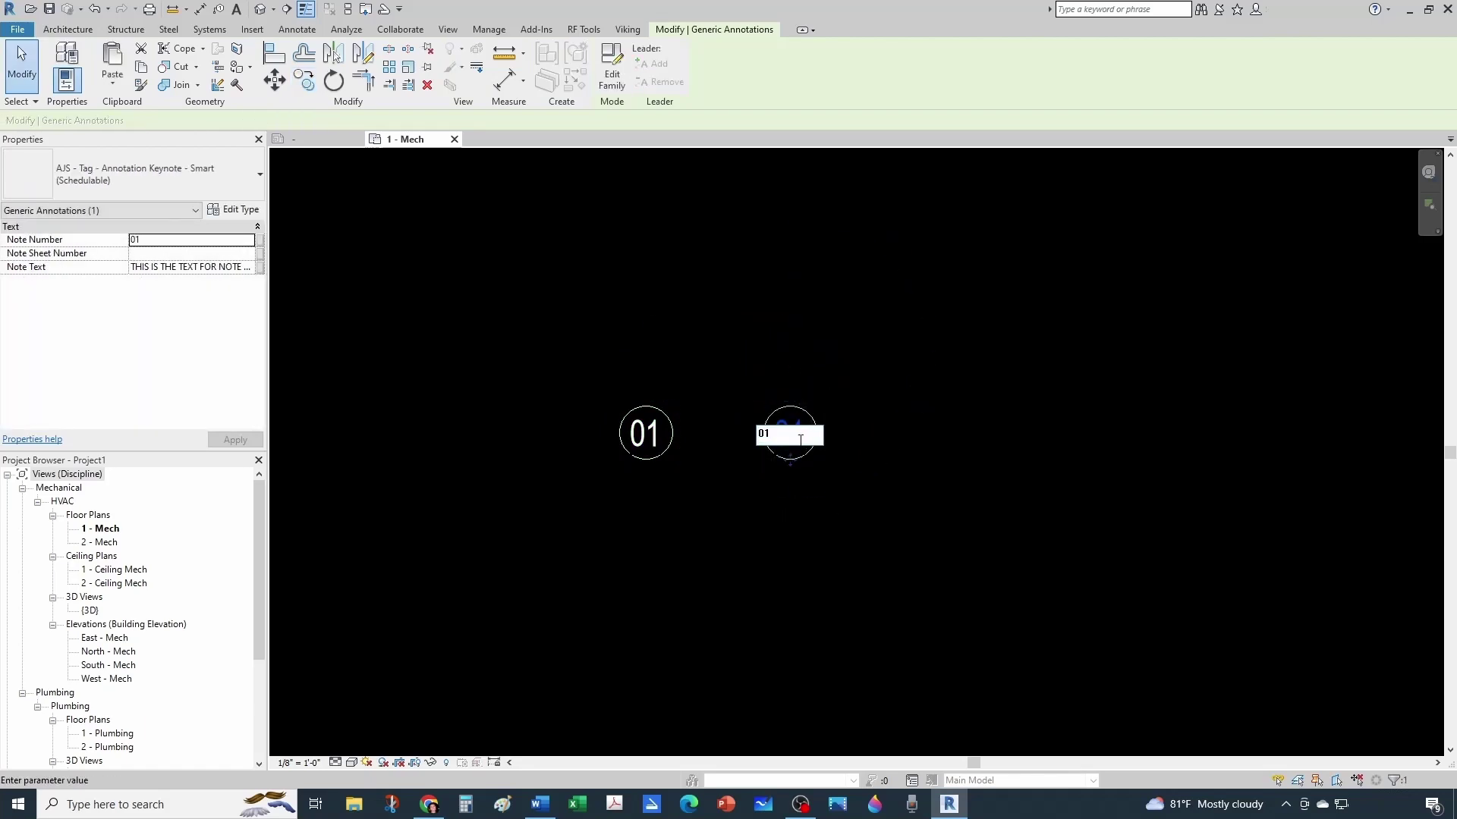
type("2")
left_click(803, 373)
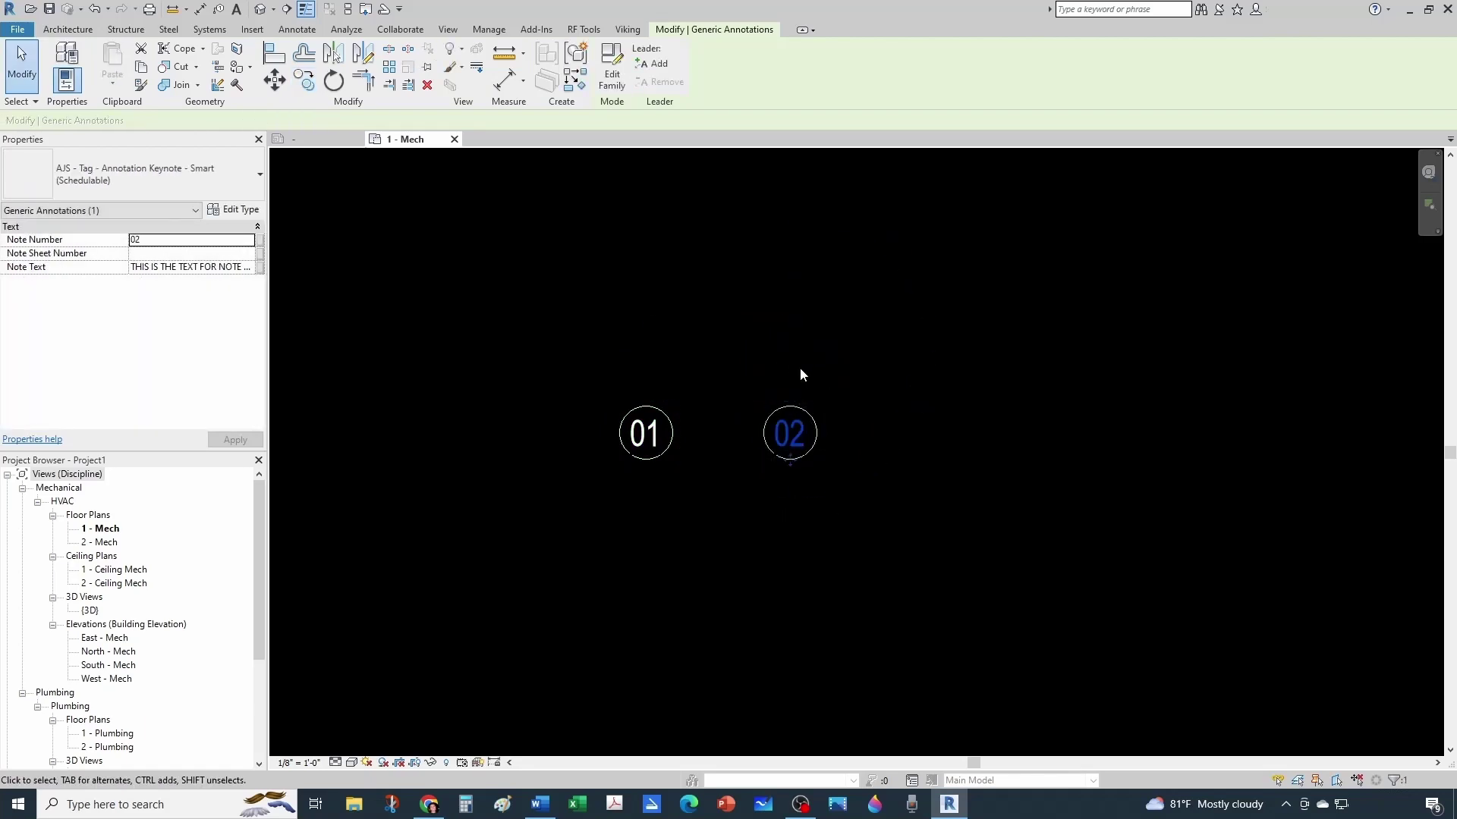
- Set the 02 tag's Note Text to "THIS IS THE TEXT FOR NOTE TWO"
left_click(801, 417)
left_click(192, 269)
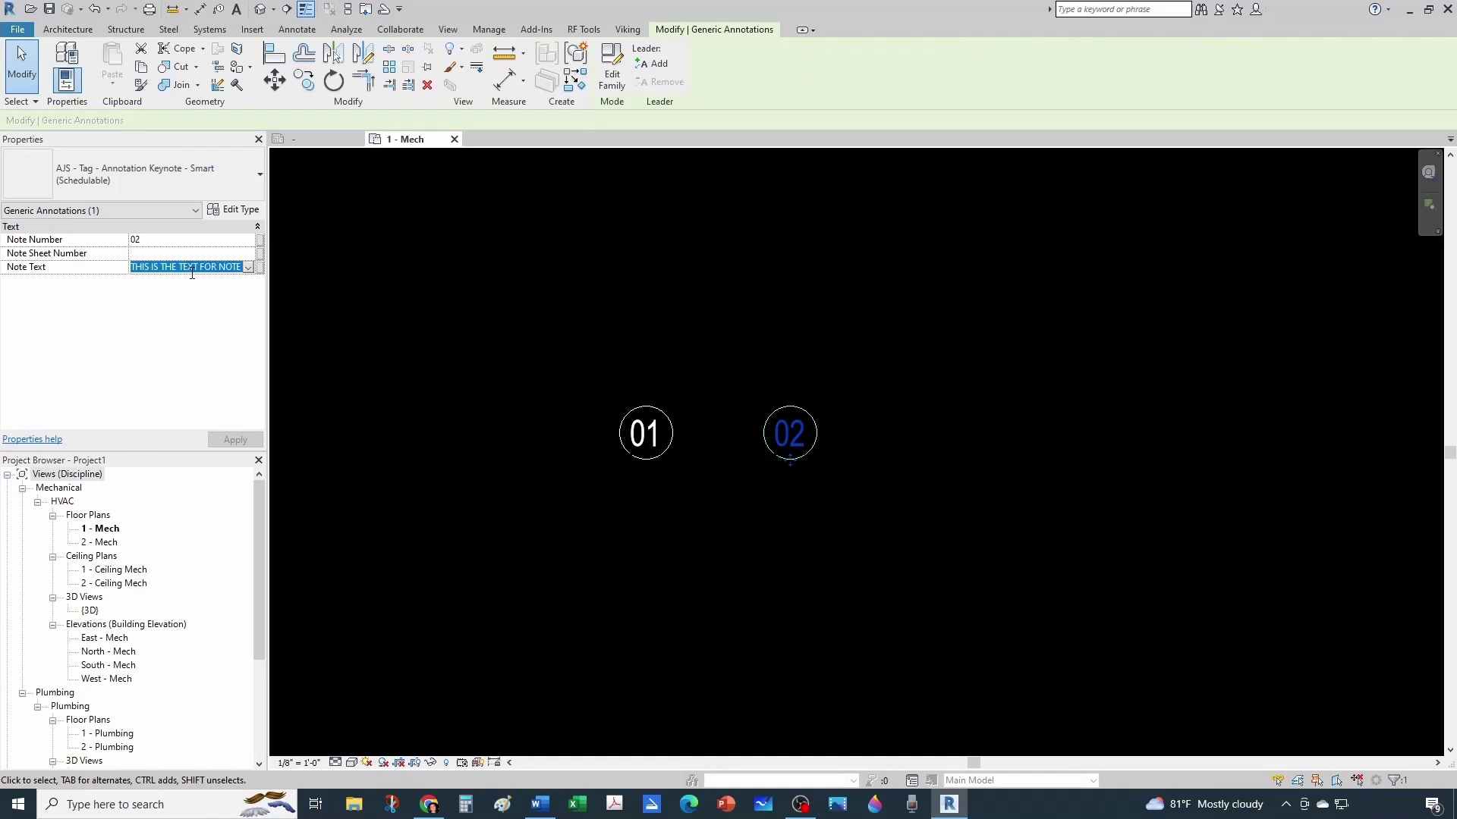
key("End")
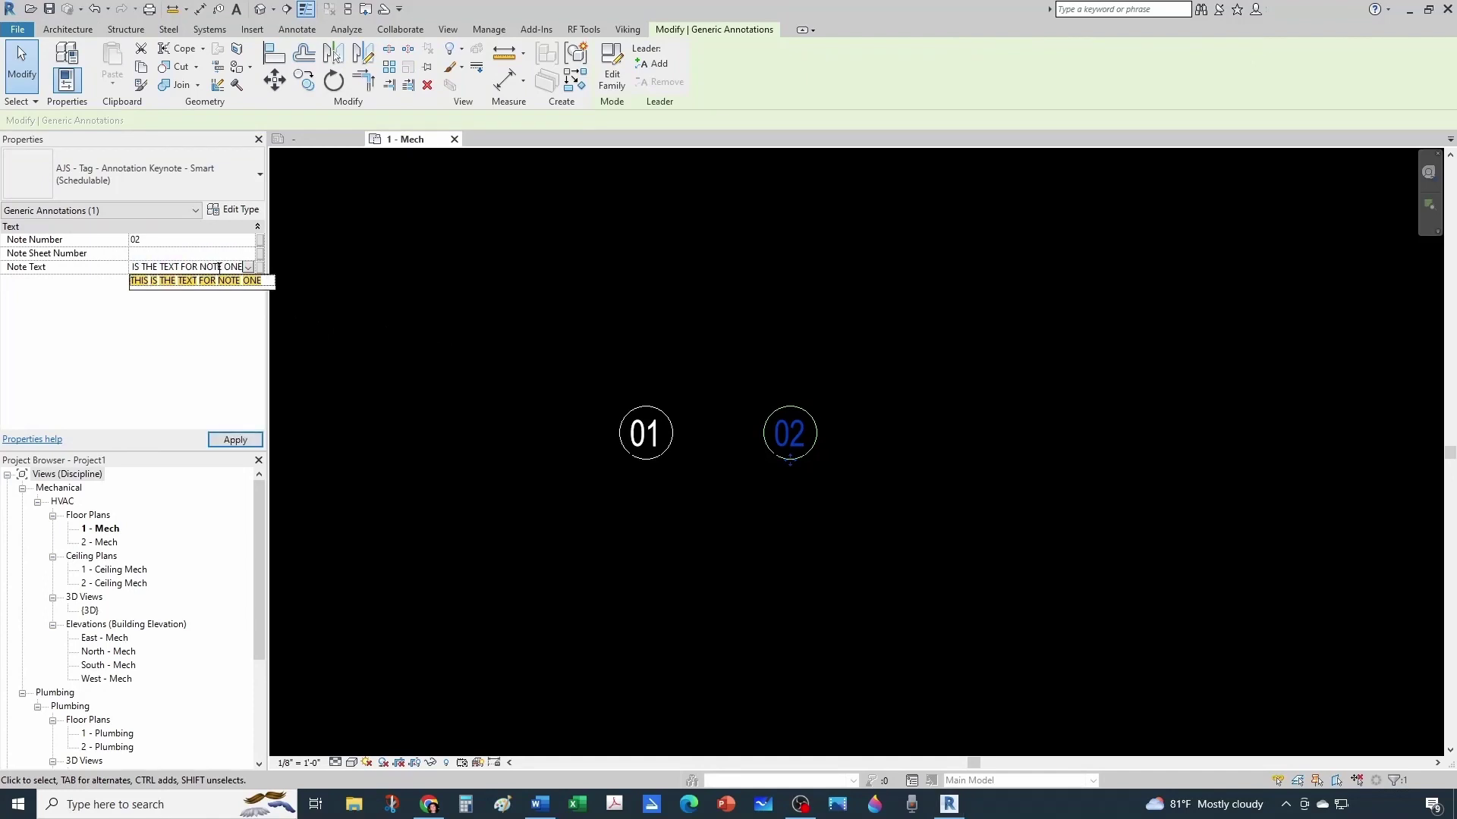
key("BackSpace")
key("BackSpace")
key("BackSpace")
type("TWO")
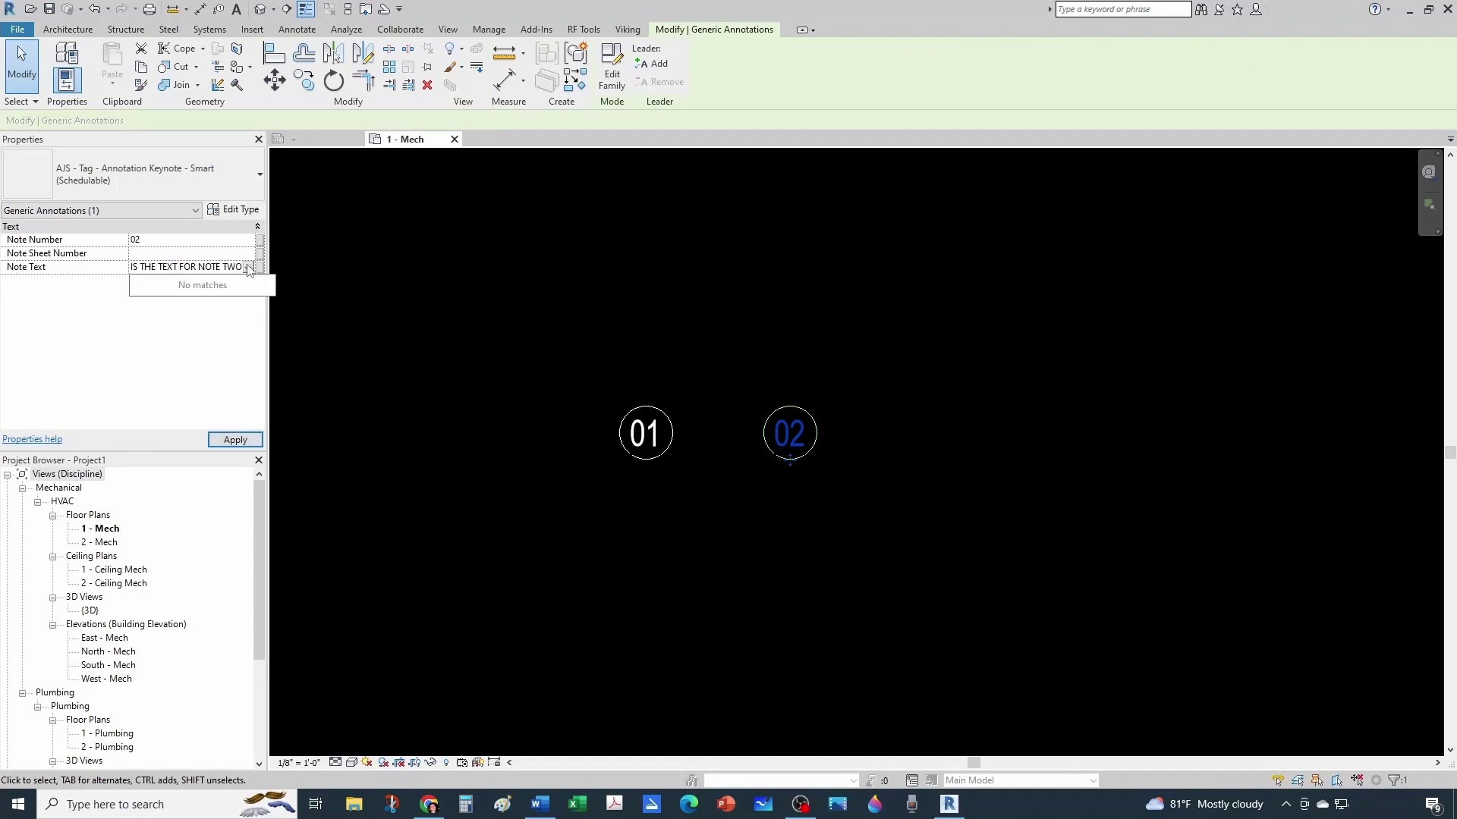
left_click(918, 566)
- Copy the 02 tag twice straight down to form a vertical column of tags below it
left_click(805, 452)
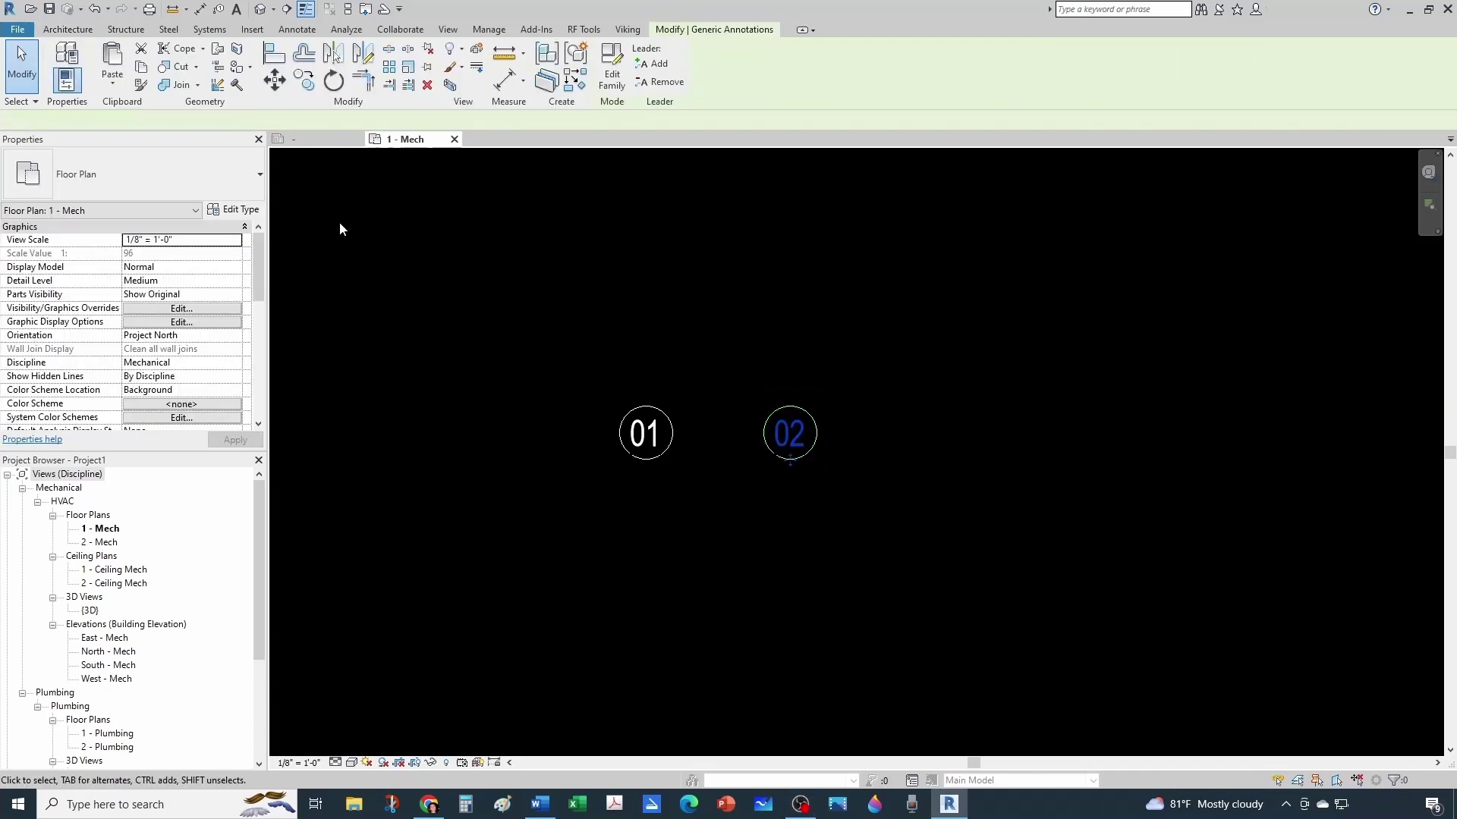
left_click(293, 87)
left_click(741, 440)
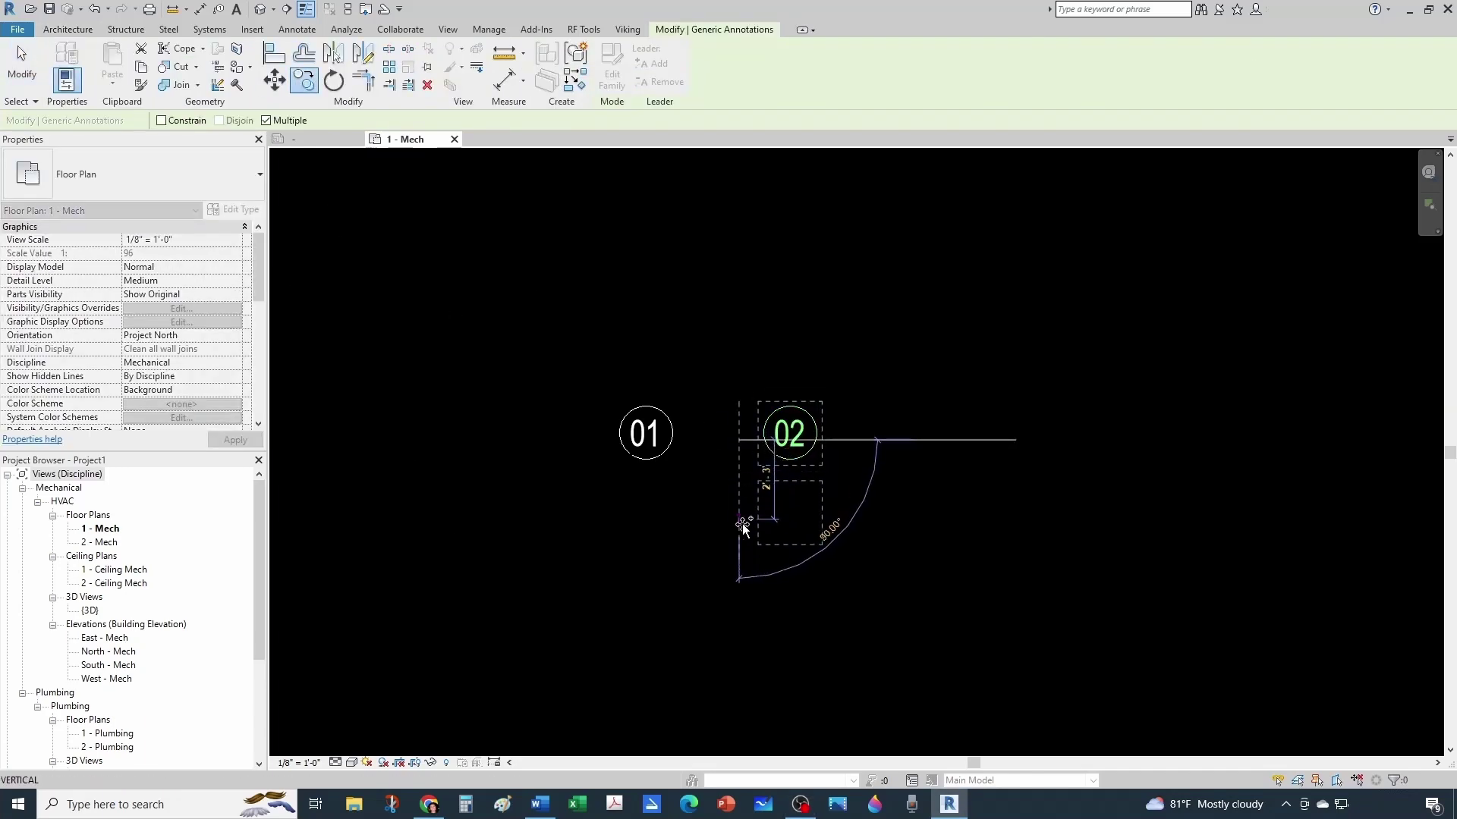
left_click(741, 535)
left_click(741, 603)
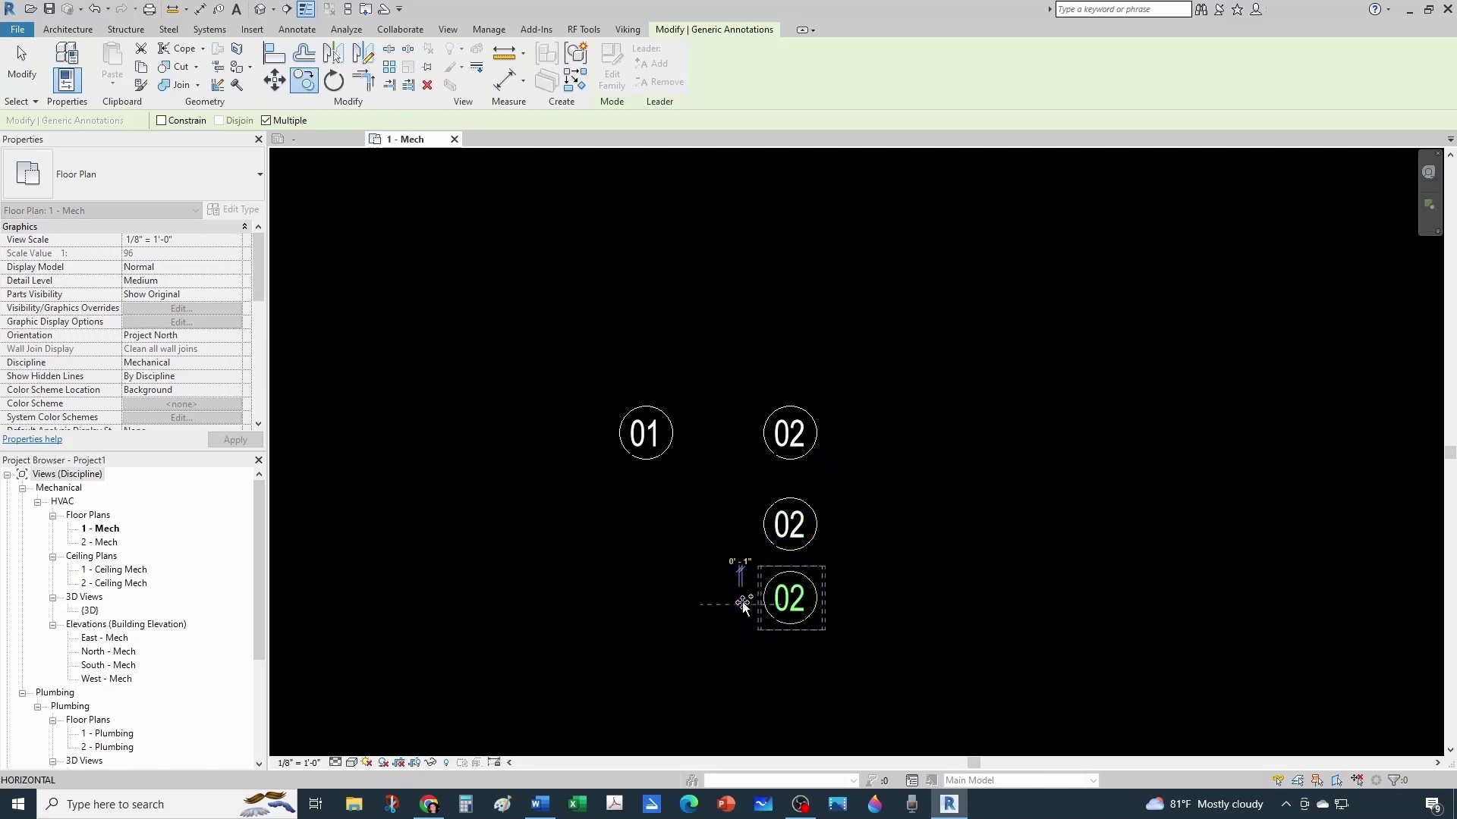
key("Escape")
scroll(734, 500, "down", 1)
key("Escape")
- Copy the uppermost 02 tag once horizontally to its right side, continuing the row of tags
left_click(785, 474)
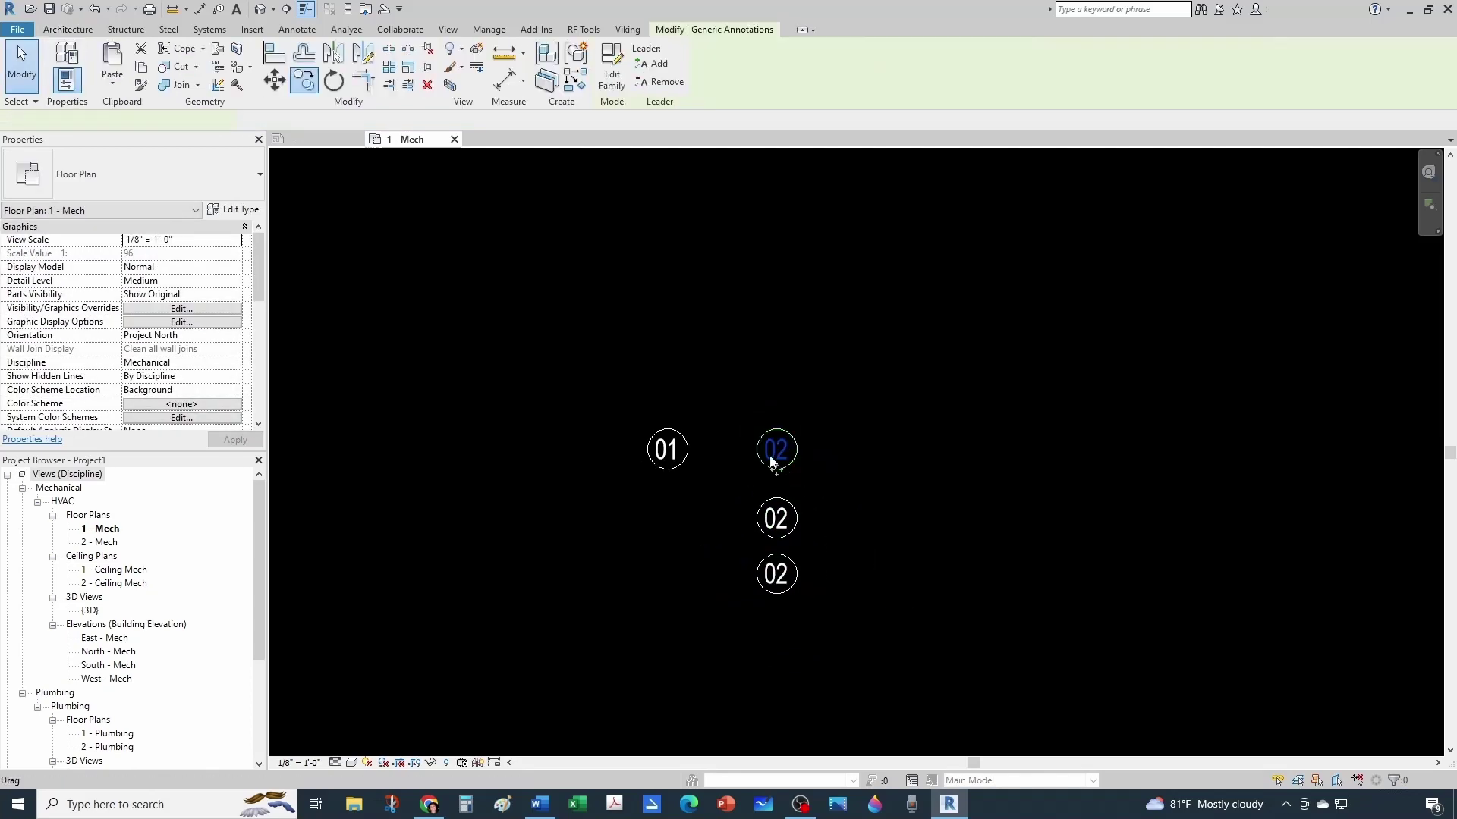
key("c")
key("o")
scroll(806, 390, "up", 1)
left_click(789, 407)
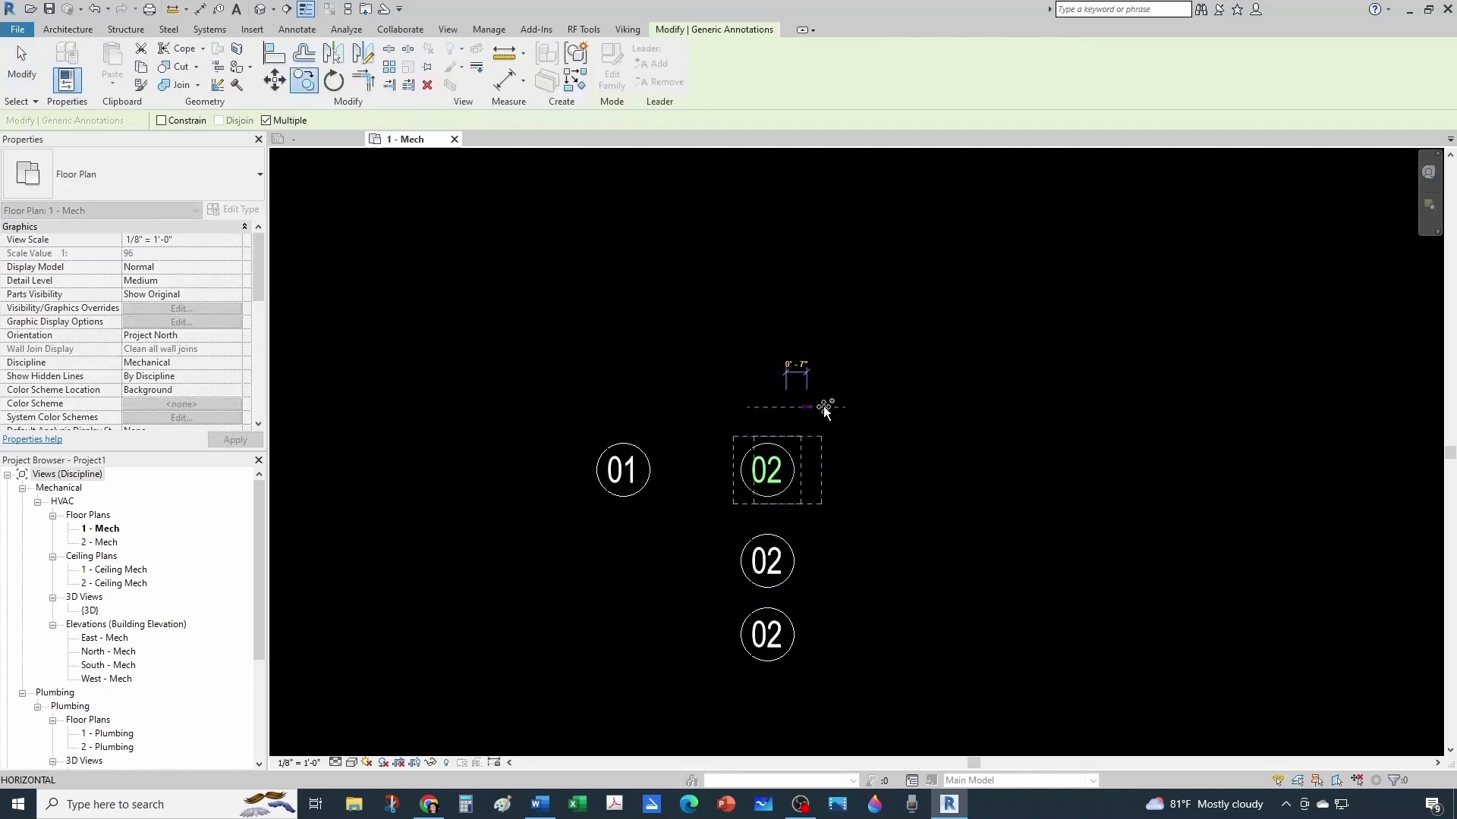
left_click(920, 408)
key("Escape")
- Change the Note Number of the newly copied rightmost tag to 03
double_click(907, 476)
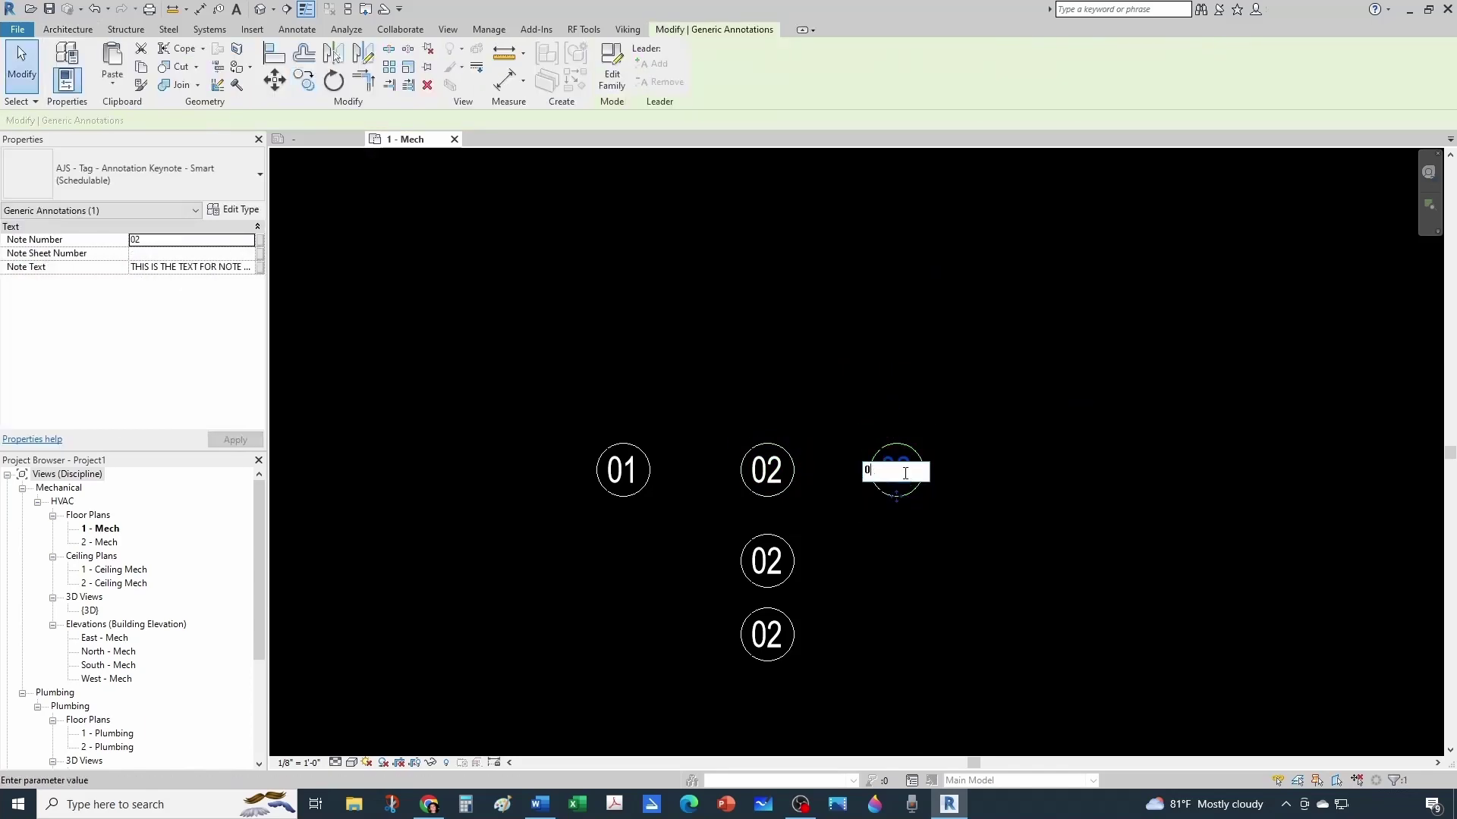
type("03")
key("Return")
- Set the 03 tag's Note Text to "THIS IS THE TEXT FOR NOTE THREE"
left_click(171, 267)
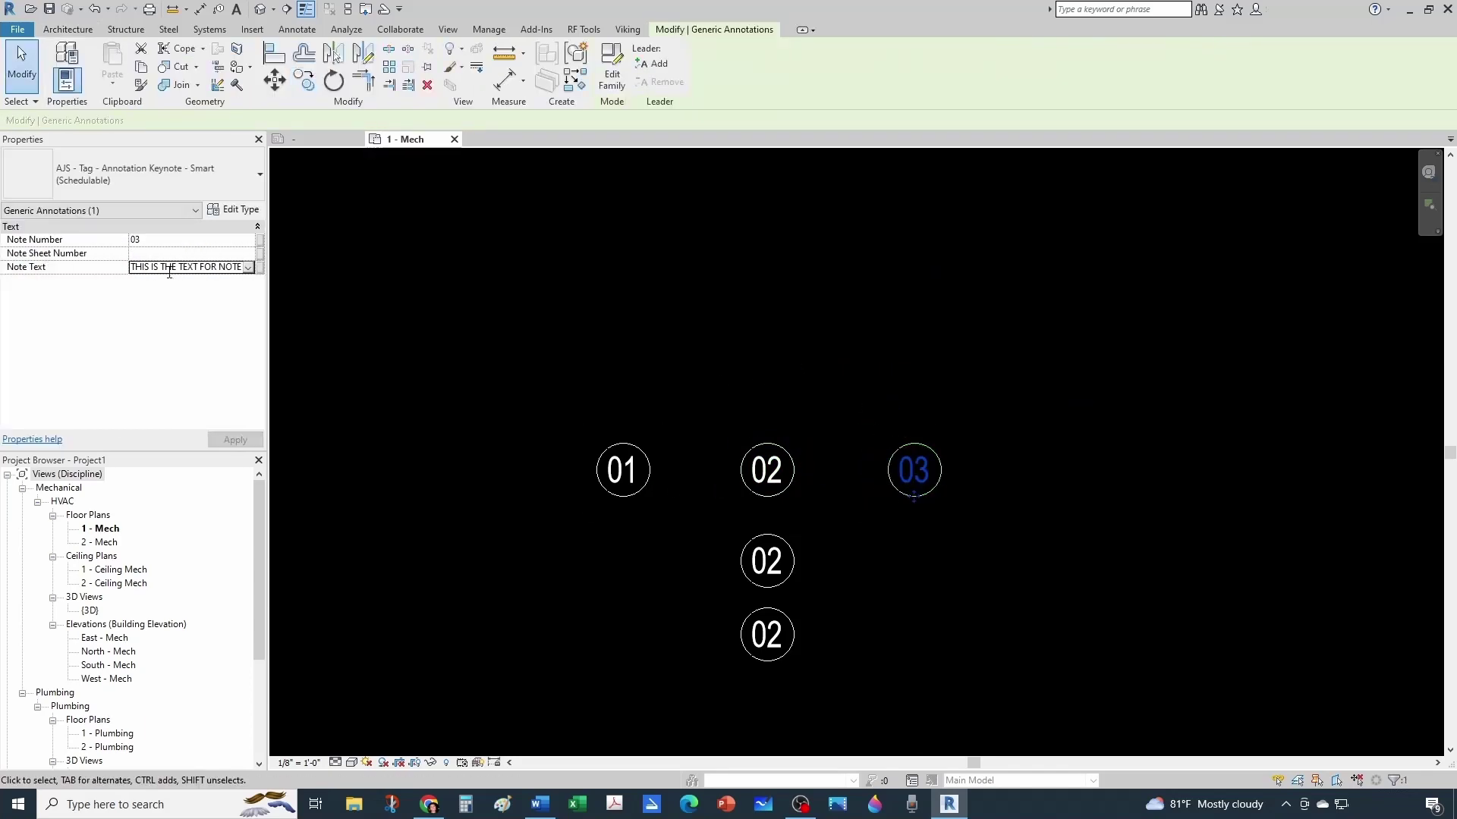
type("ONE")
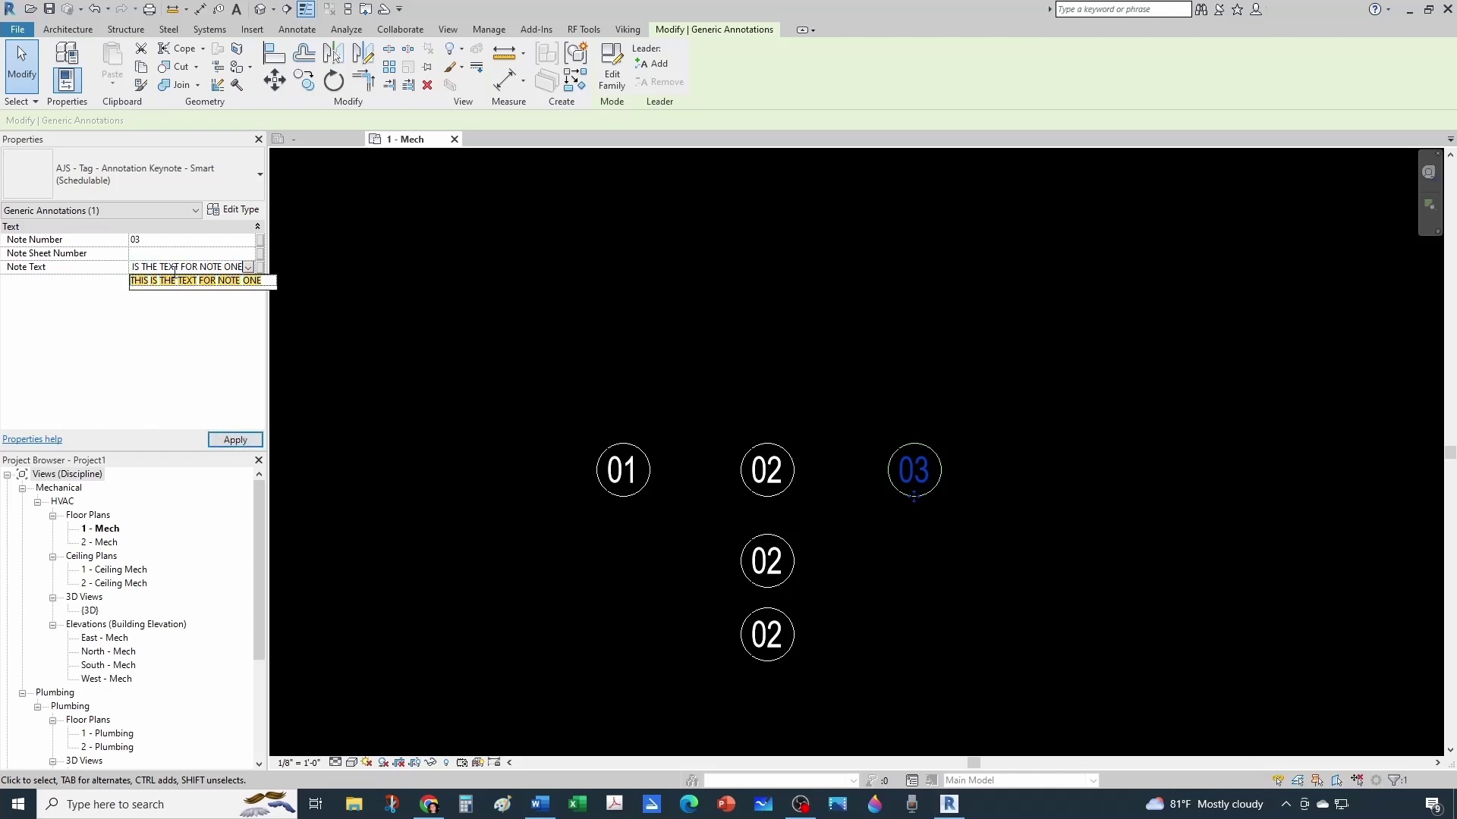
key("Escape")
double_click(227, 267)
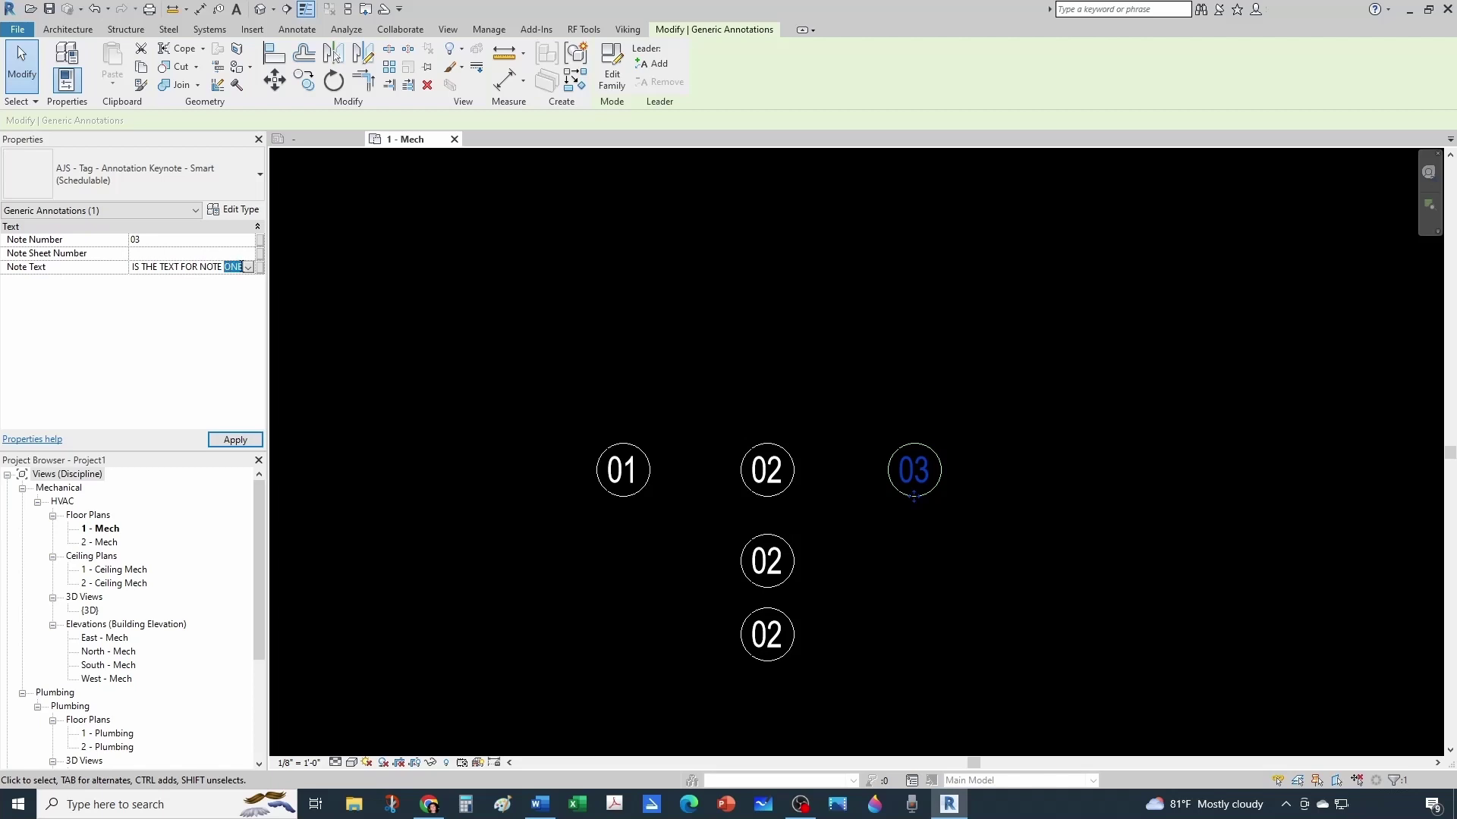
type("THREE")
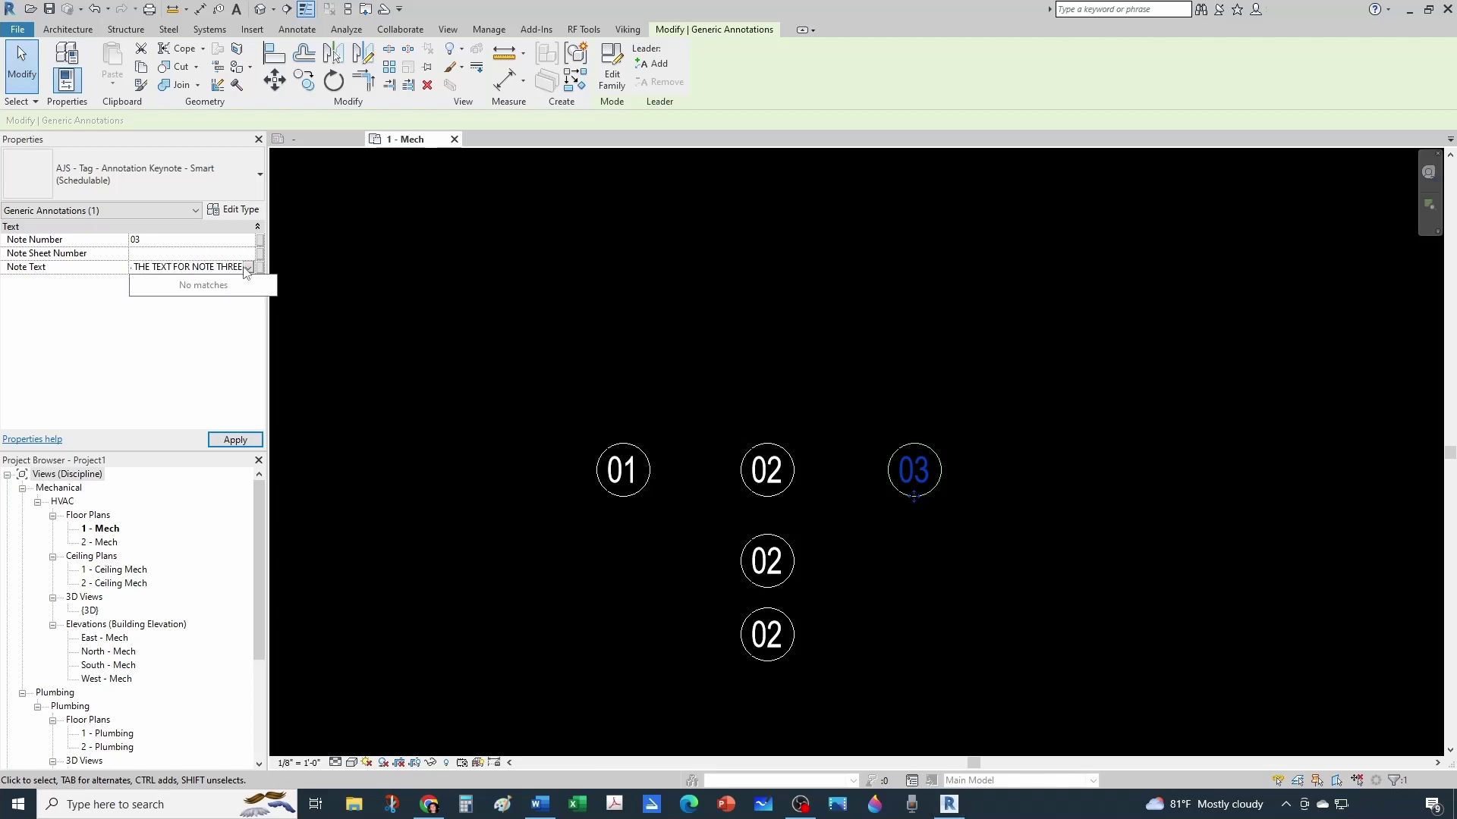
left_click(949, 416)
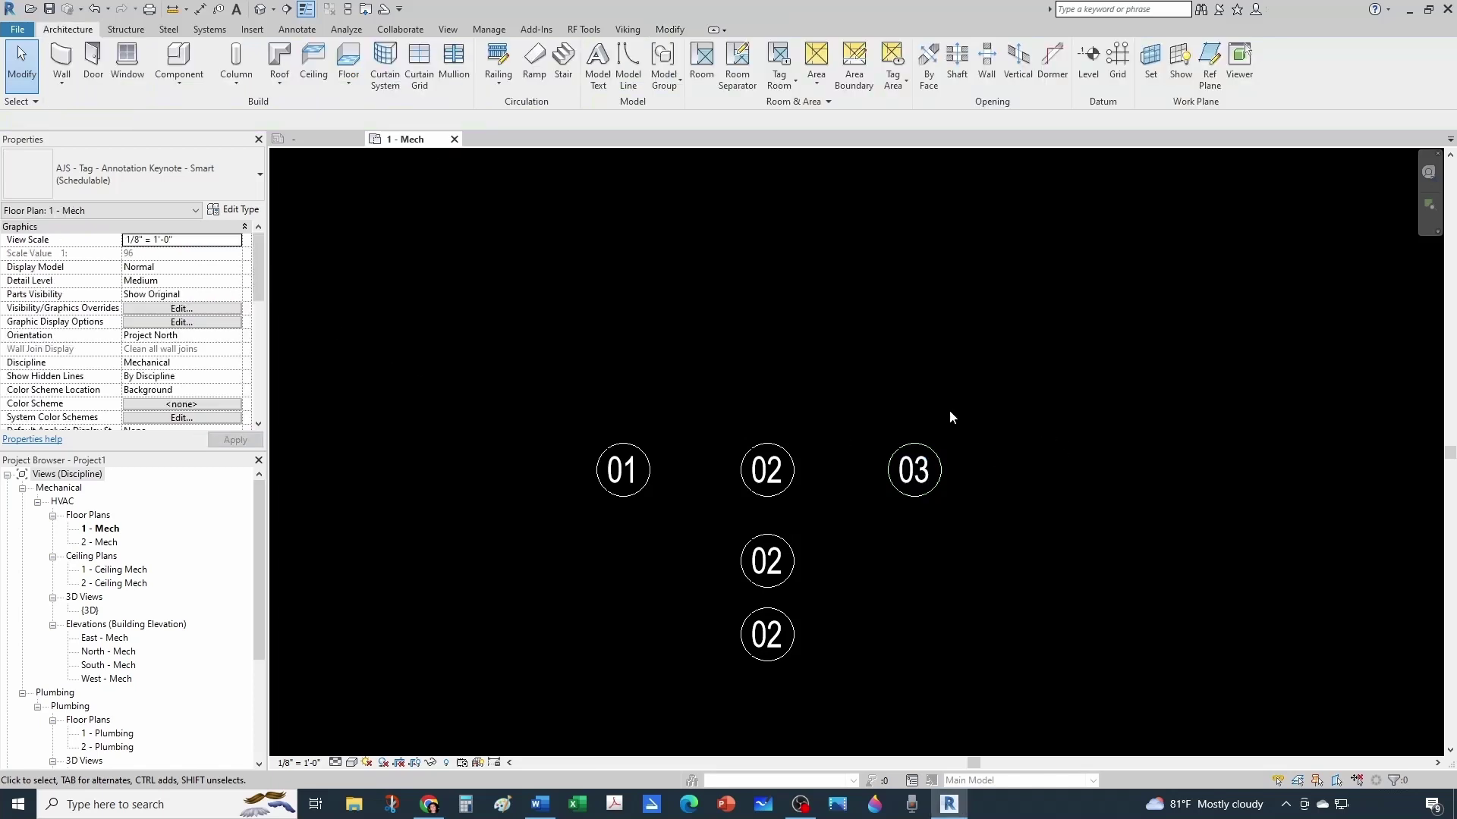
- Copy the 03 tag once straight down, level with the second 02 tag
scroll(949, 417, "down", 1)
left_click(940, 457)
key("r")
key("o")
scroll(872, 471, "up", 1)
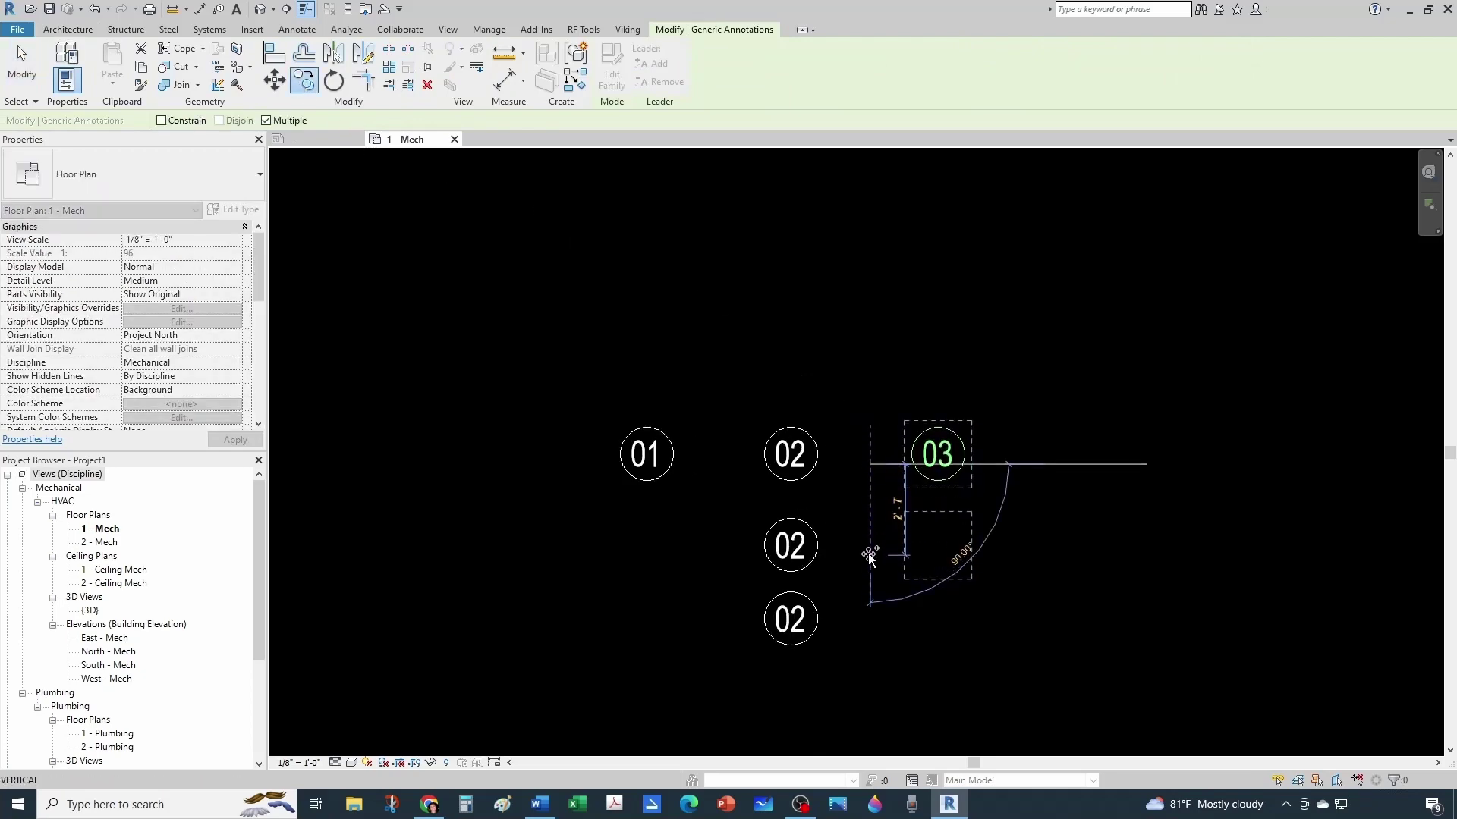
left_click(869, 552)
key("Escape")
scroll(1022, 320, "down", 1)
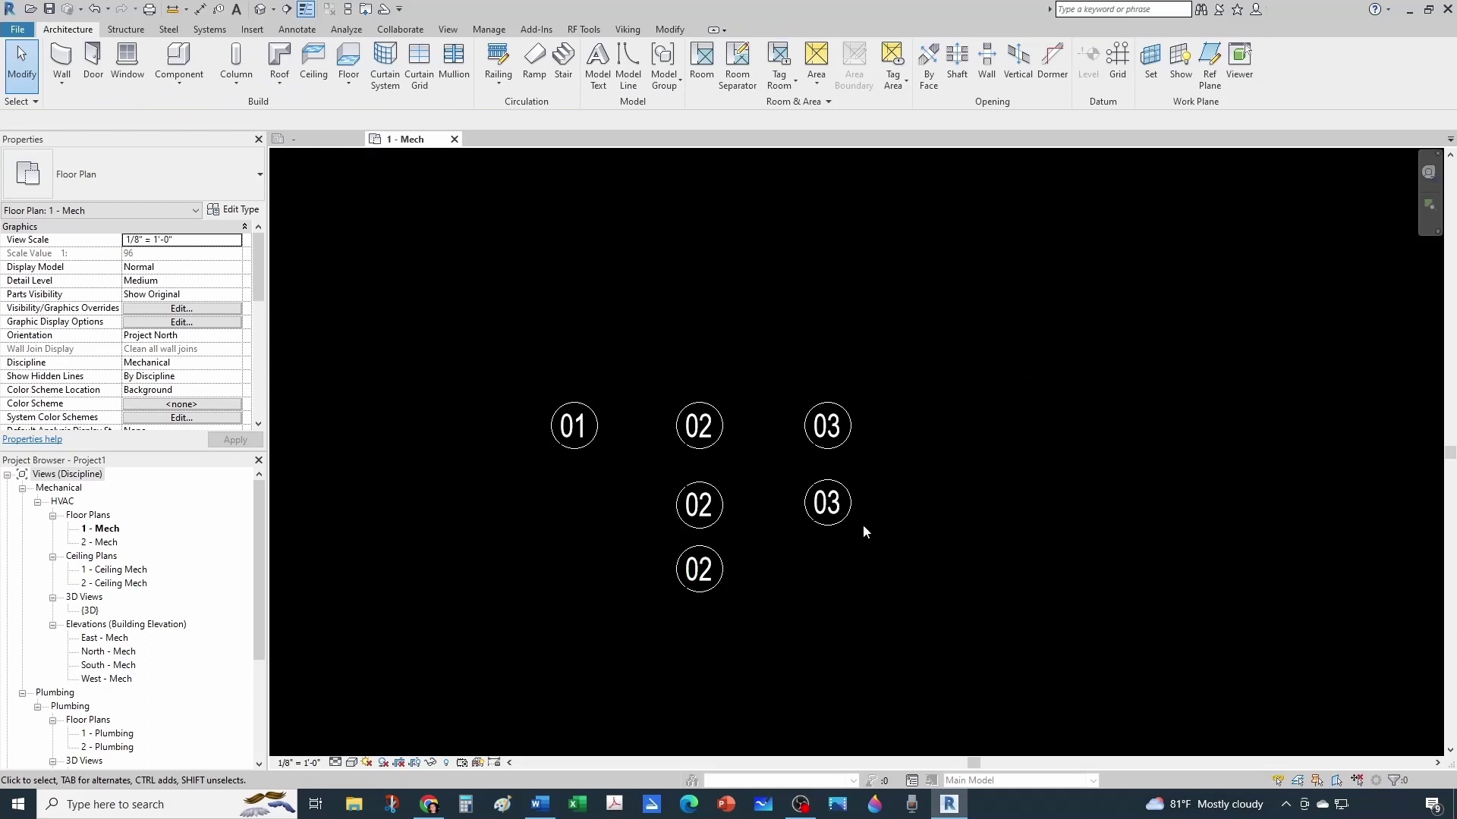
- Create a new sheet using the E1 30 x 42 Horizontal titleblock
scroll(83, 699, "down", 4)
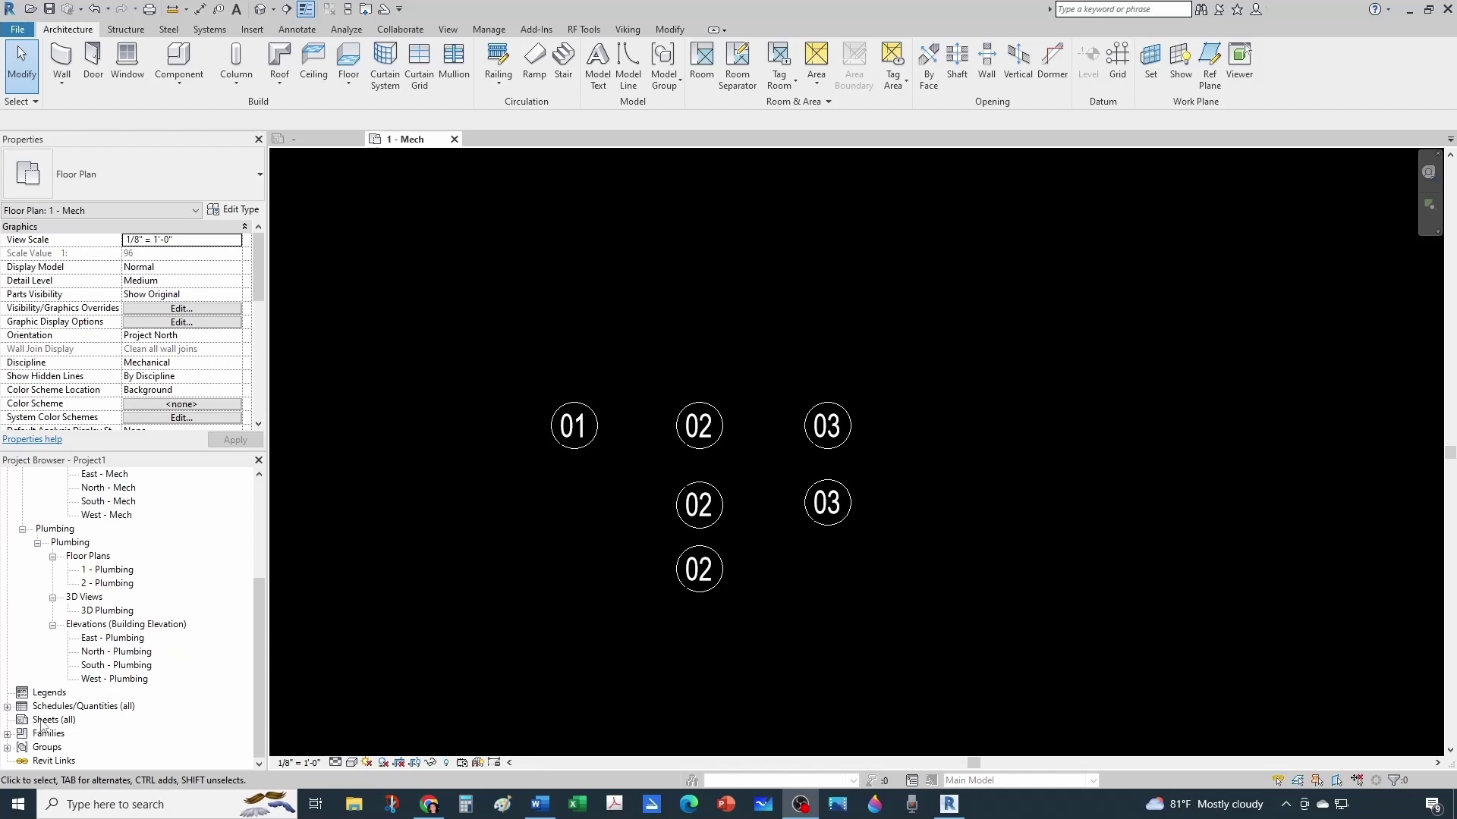
right_click(45, 719)
left_click(95, 634)
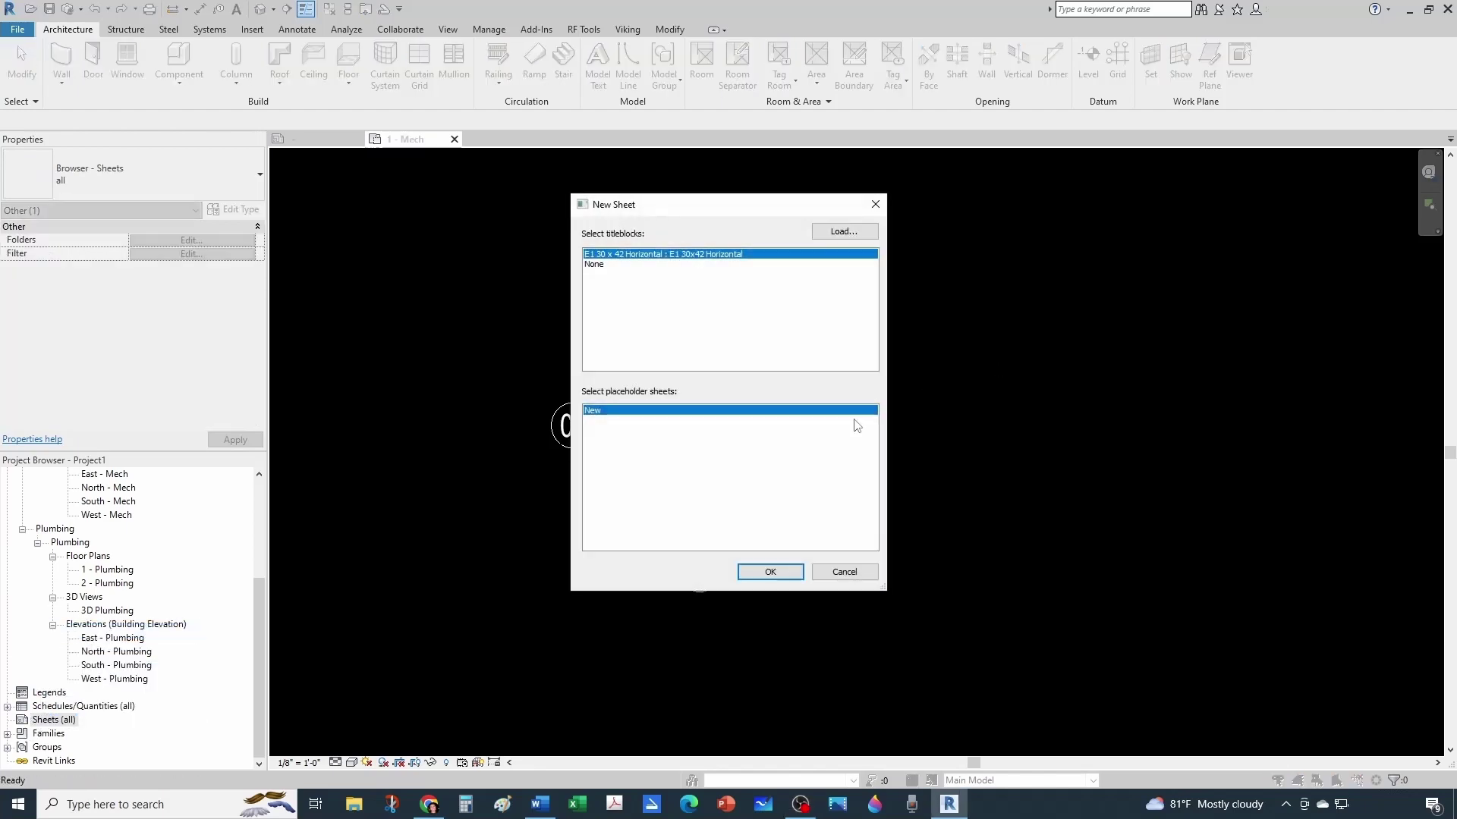
left_click(770, 572)
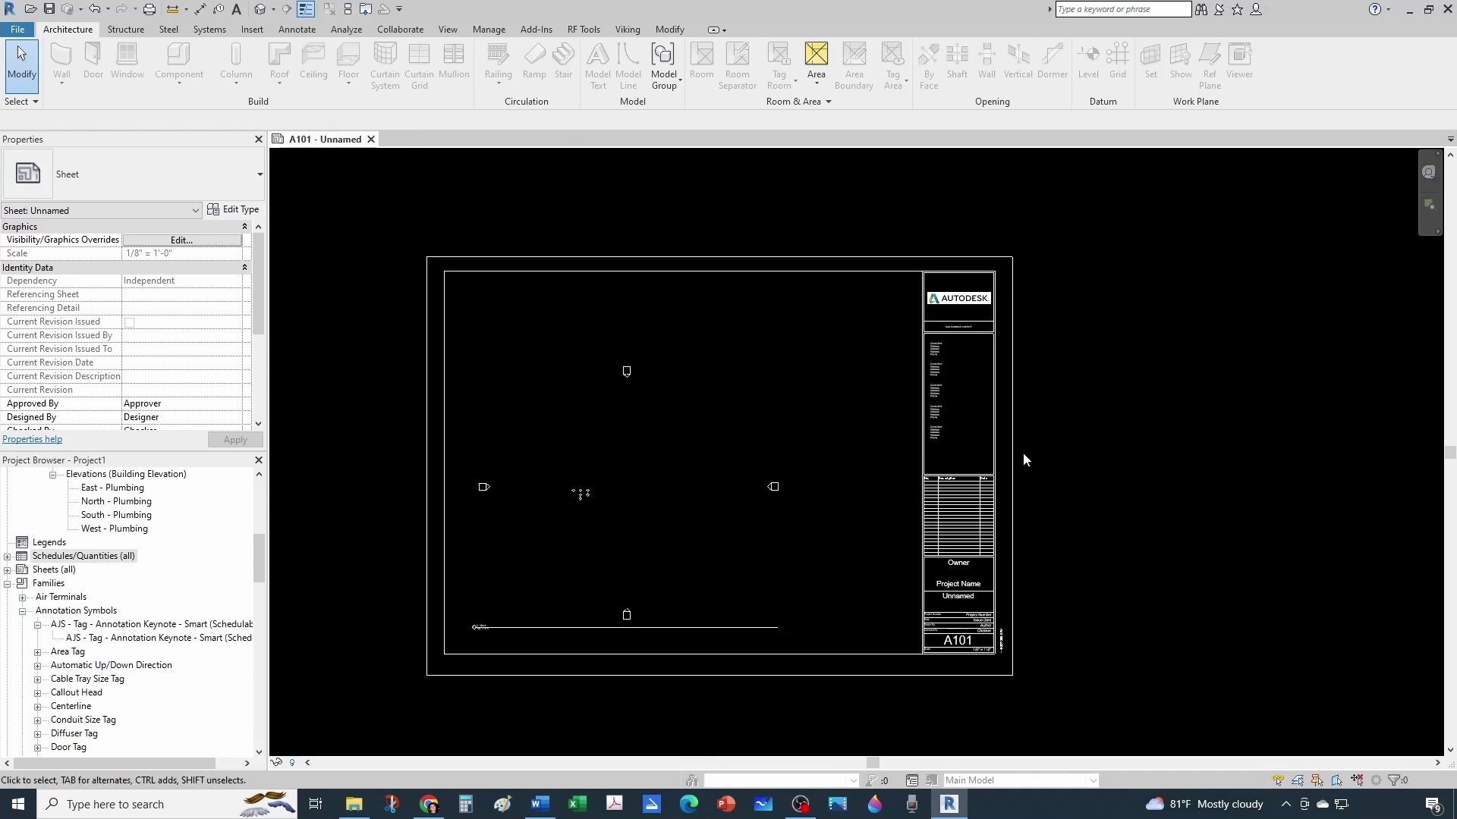
- Change the sheet number in the title block to P101
scroll(952, 648, "up", 5)
left_click(939, 618)
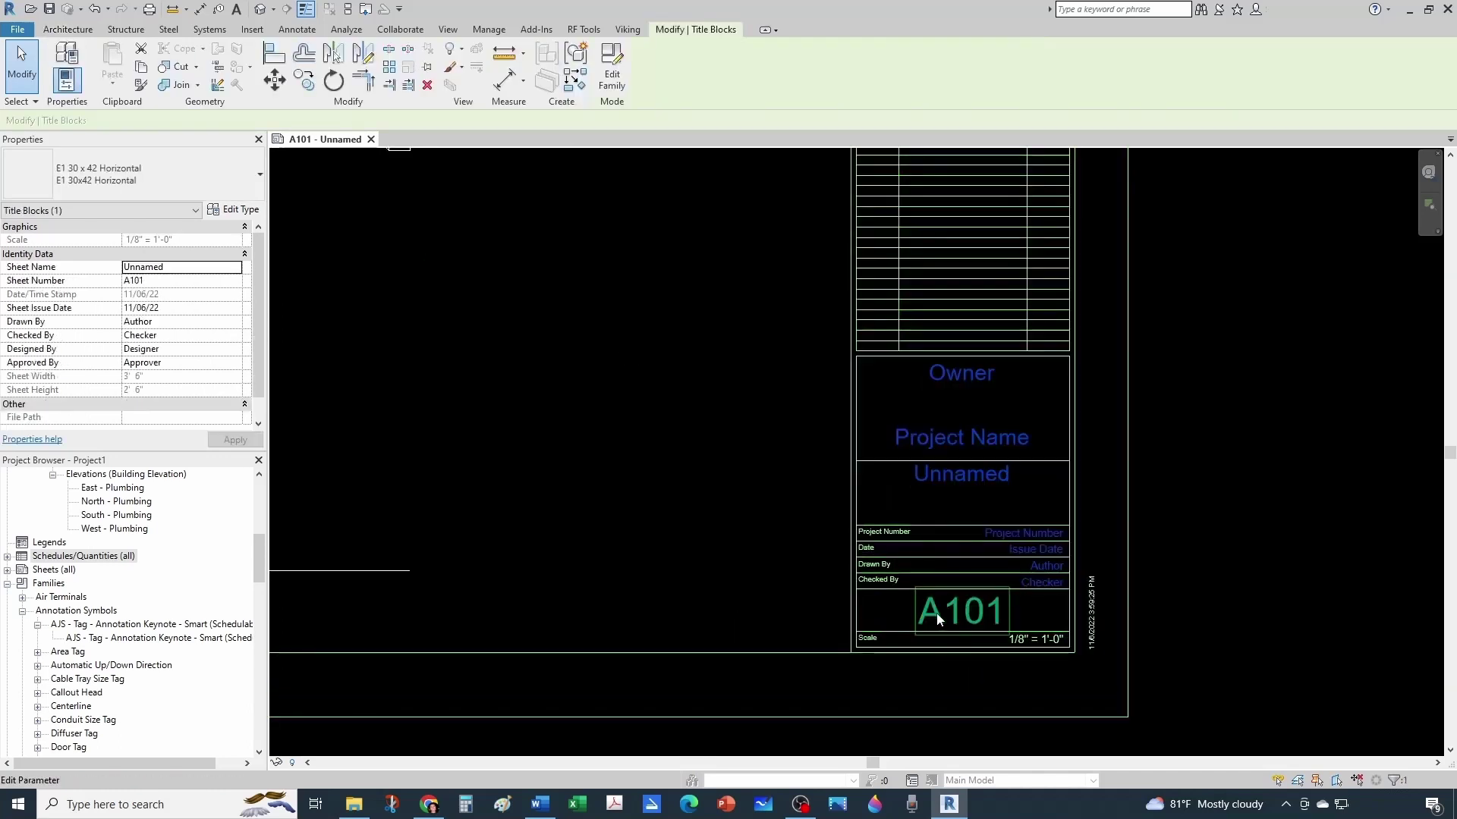
left_click(939, 618)
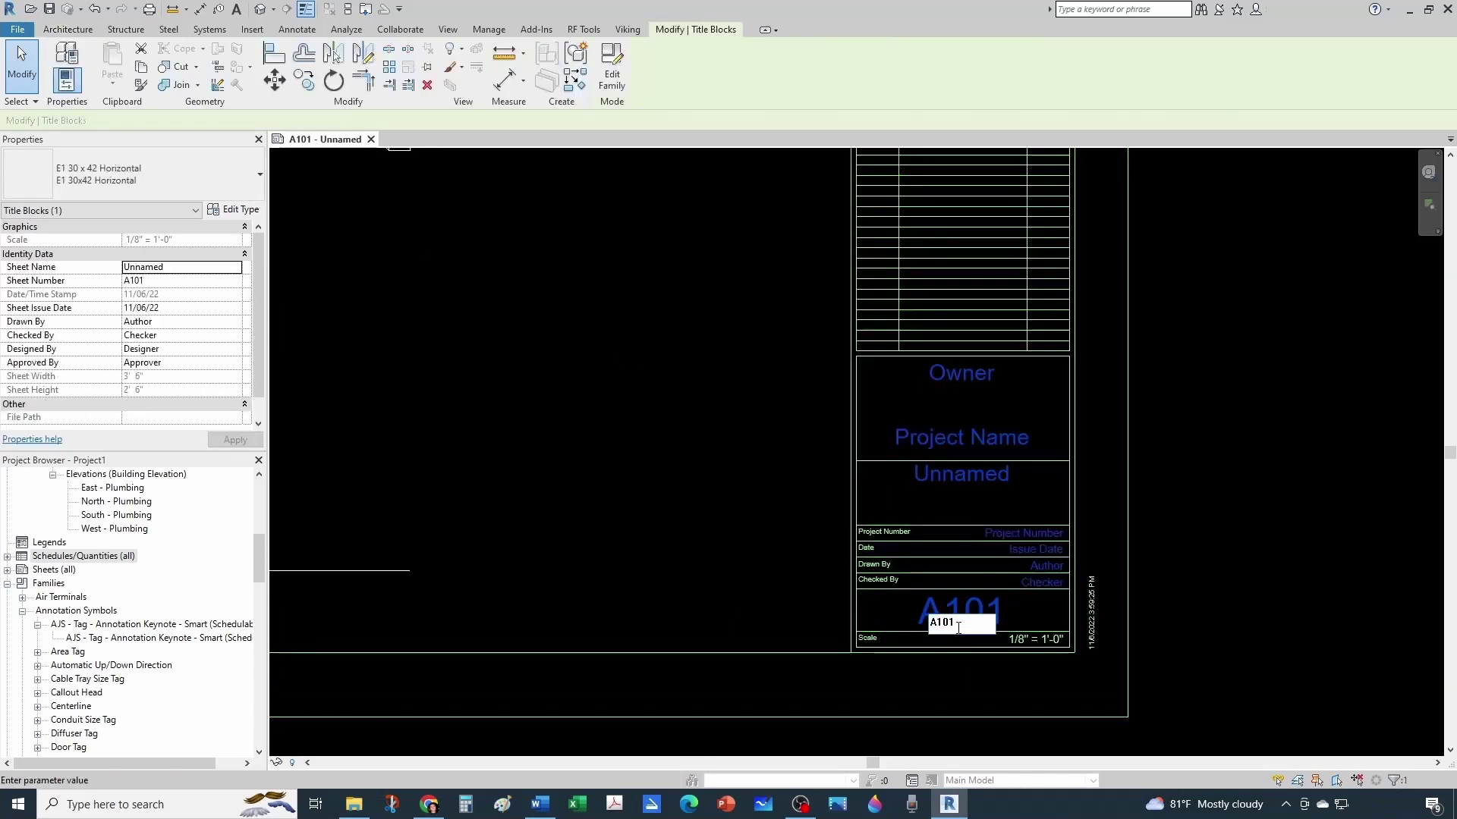
left_click(936, 622)
key("BackSpace")
type("P")
left_click(766, 621)
scroll(776, 502, "down", 5)
middle_click_drag(535, 504, 699, 559)
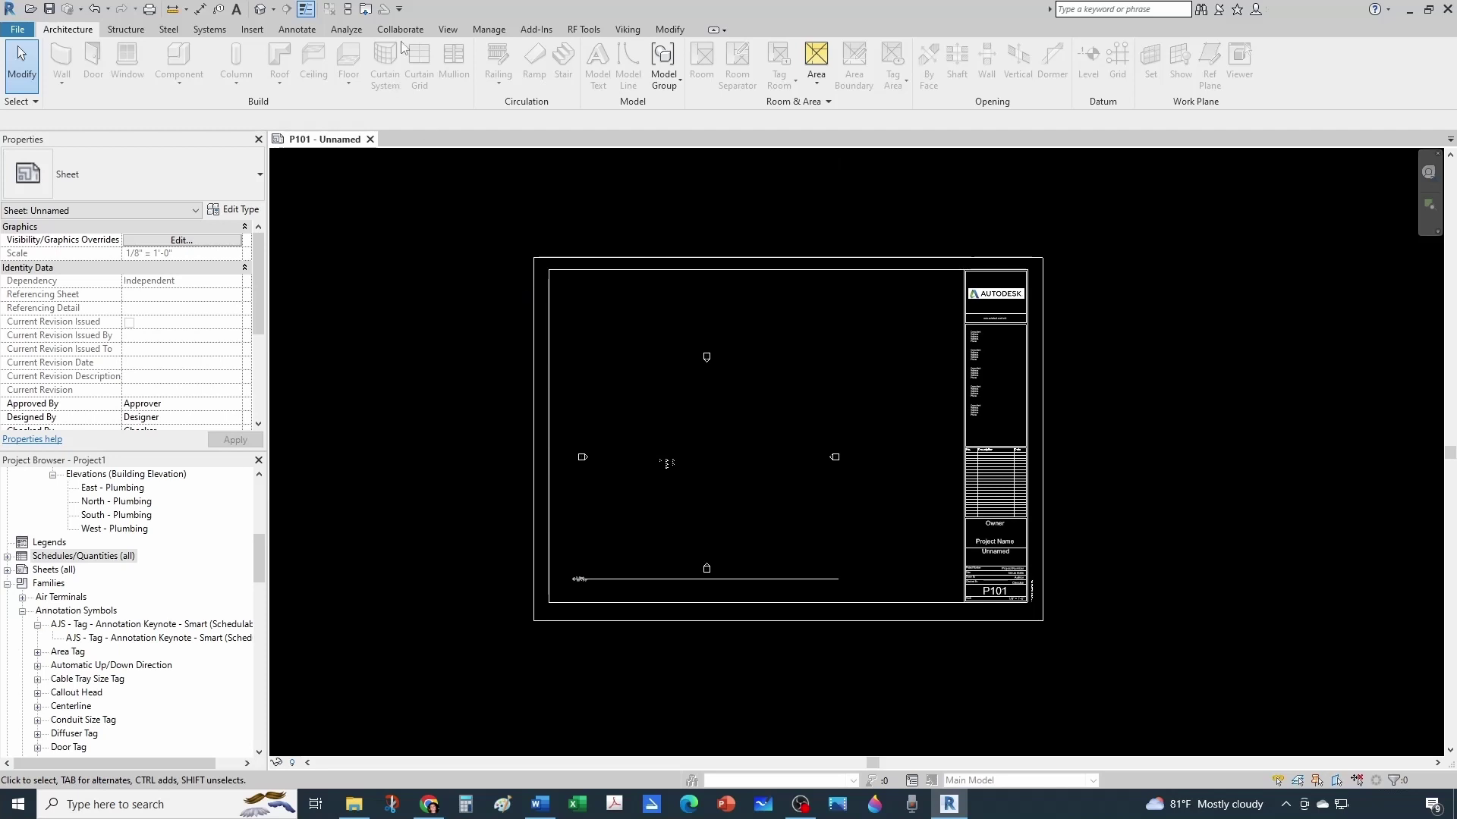
- Create a note block for the AJS - Tag - Annotation Keynote family and name it "SHEET VIEWS - ALL"
left_click(448, 29)
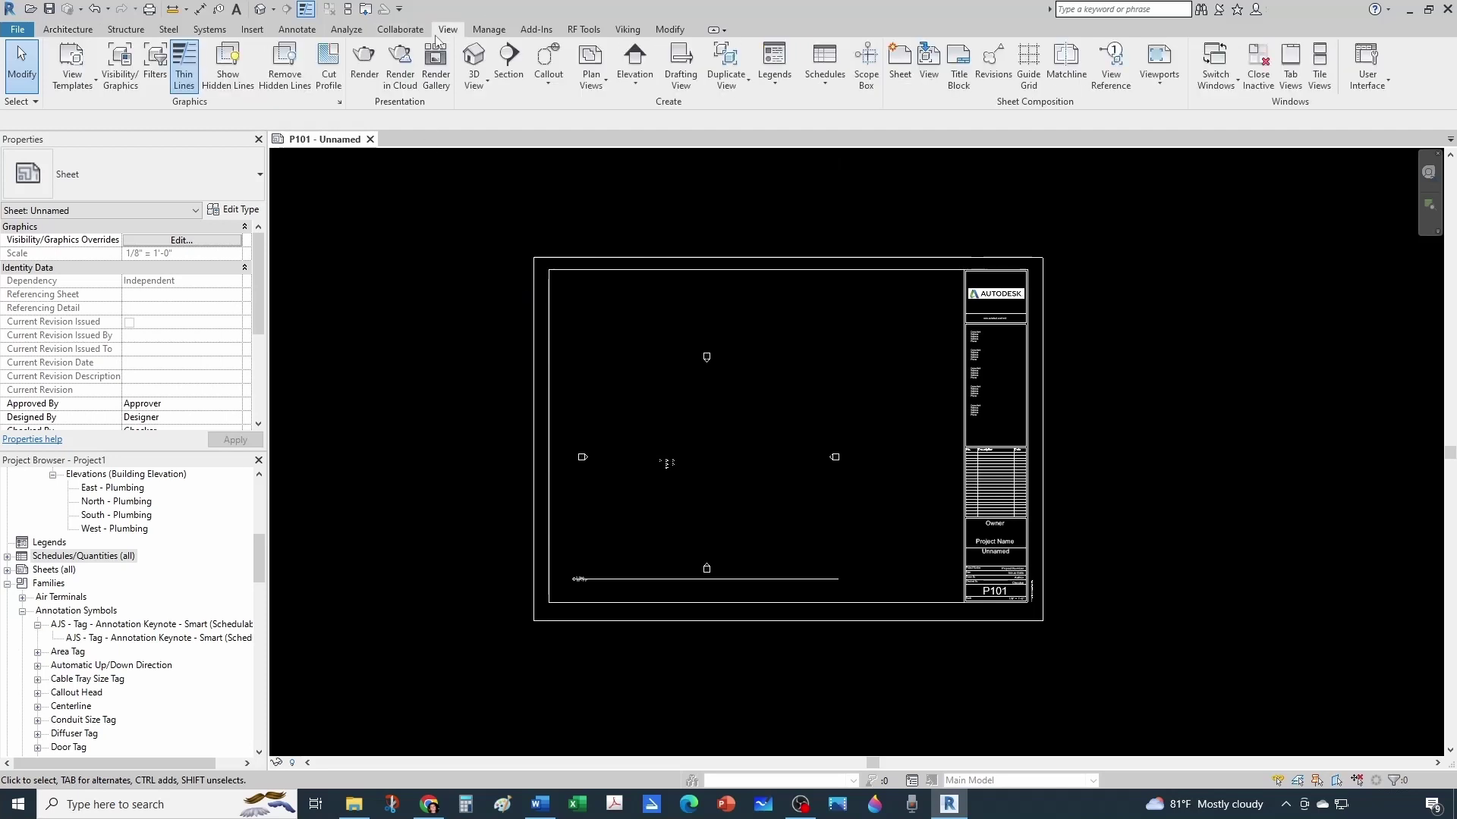
left_click(830, 88)
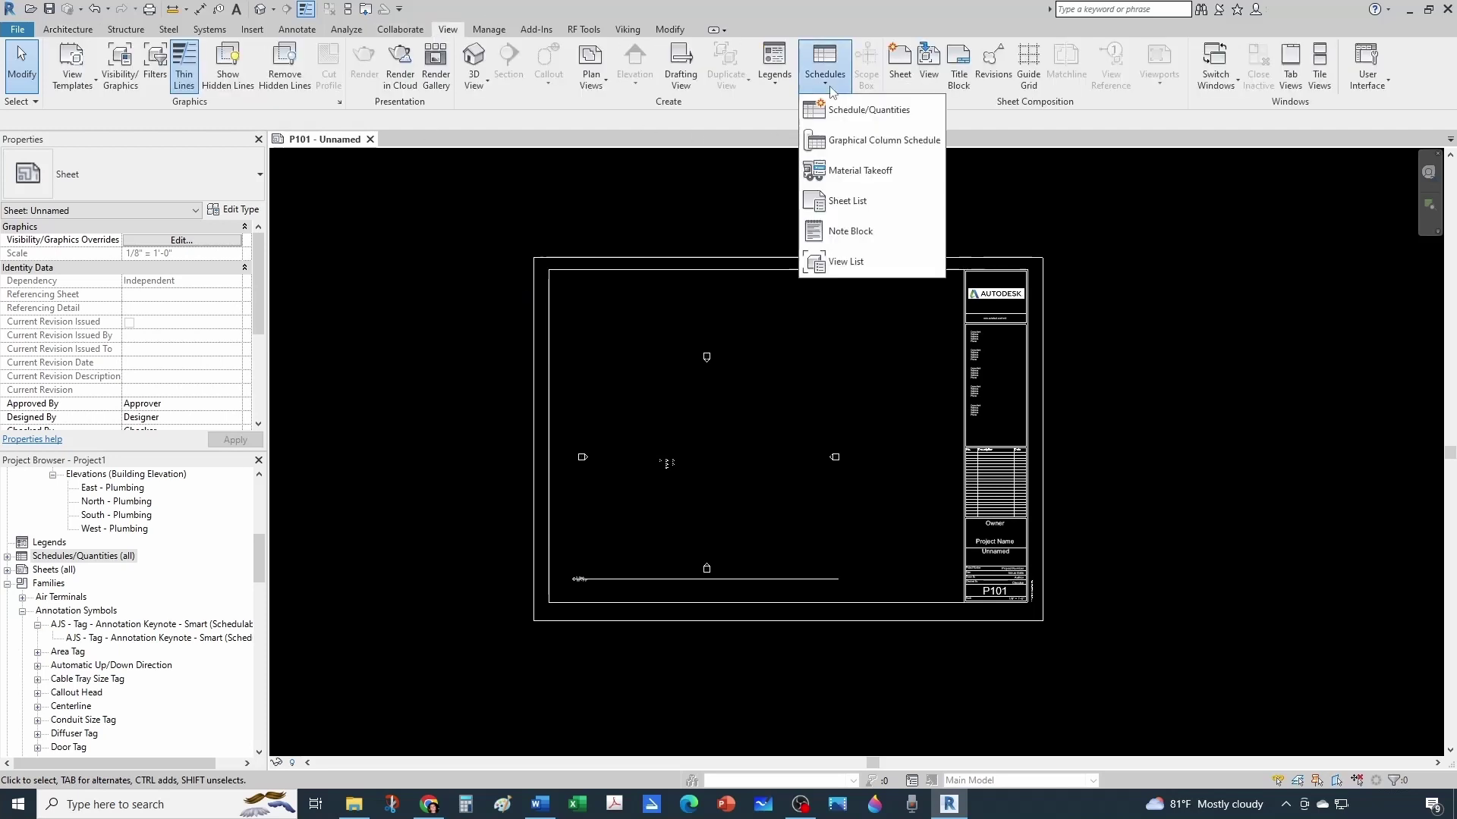
left_click(844, 241)
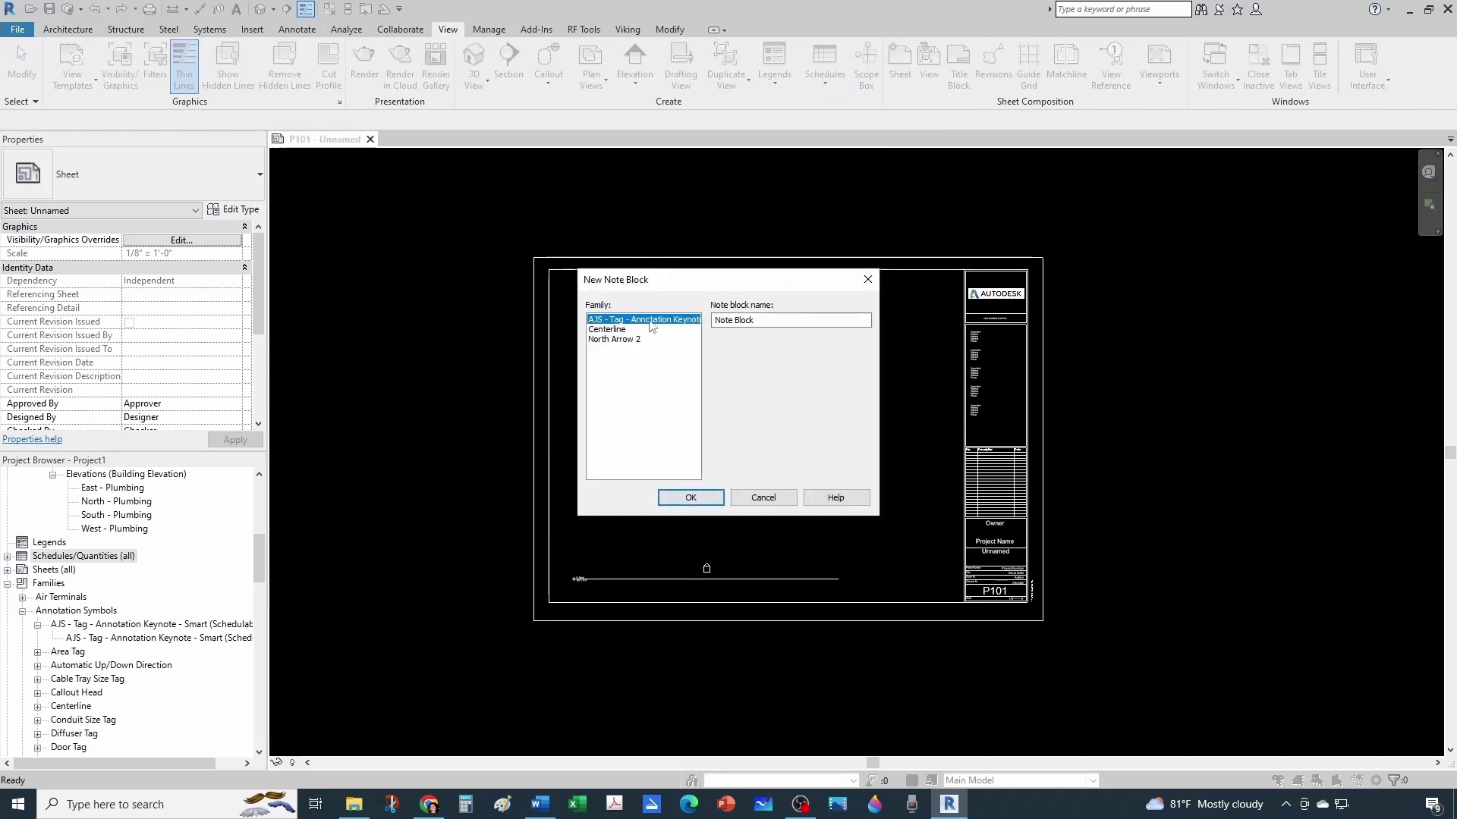
left_click_drag(764, 322, 701, 325)
type("SHEET VIEWS - ALL")
key("Return")
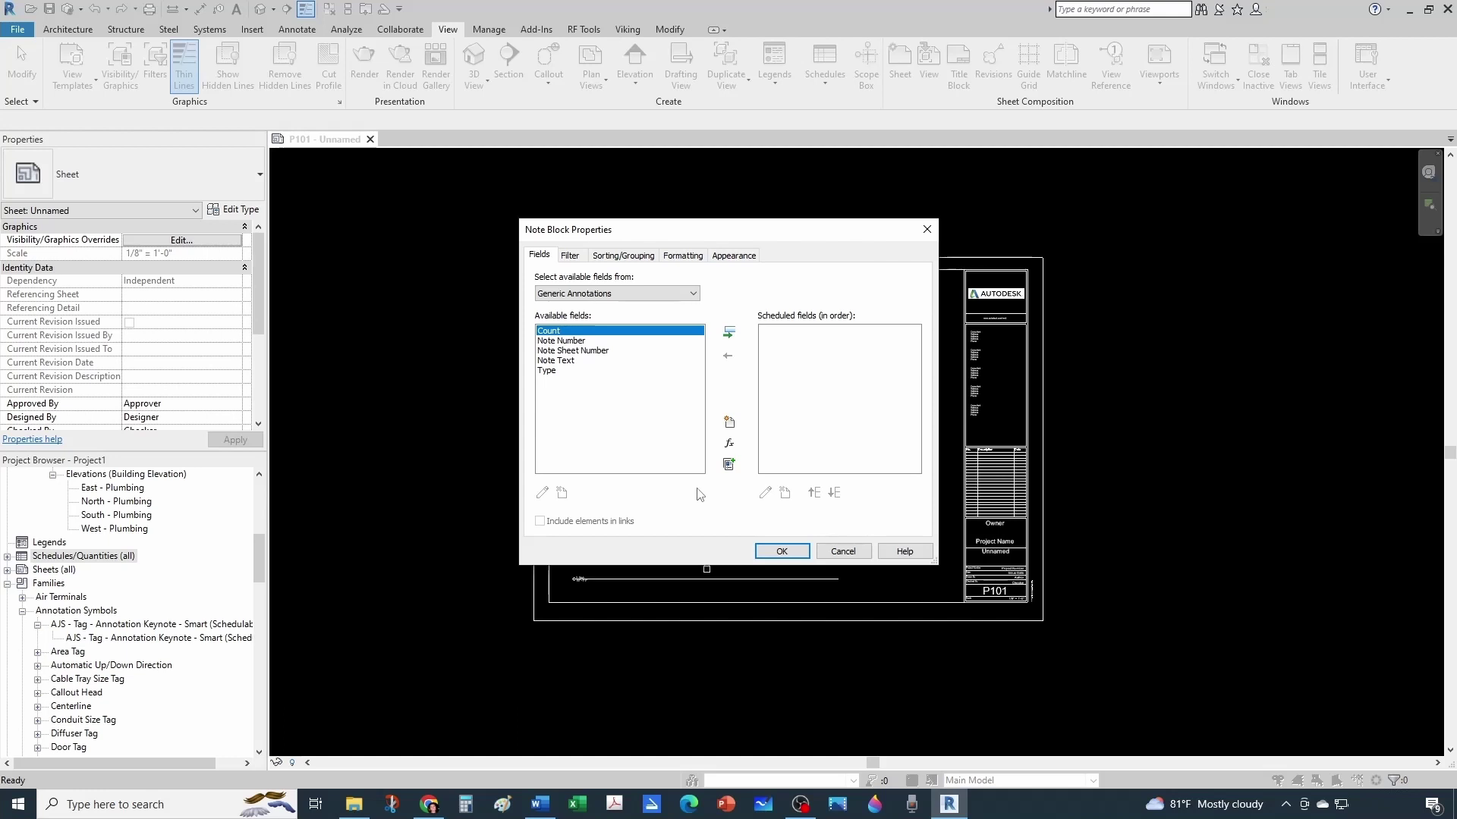
- Add the Note Number, Note Text and Note Sheet Number fields to the note block in that order and generate the schedule
left_click(556, 341)
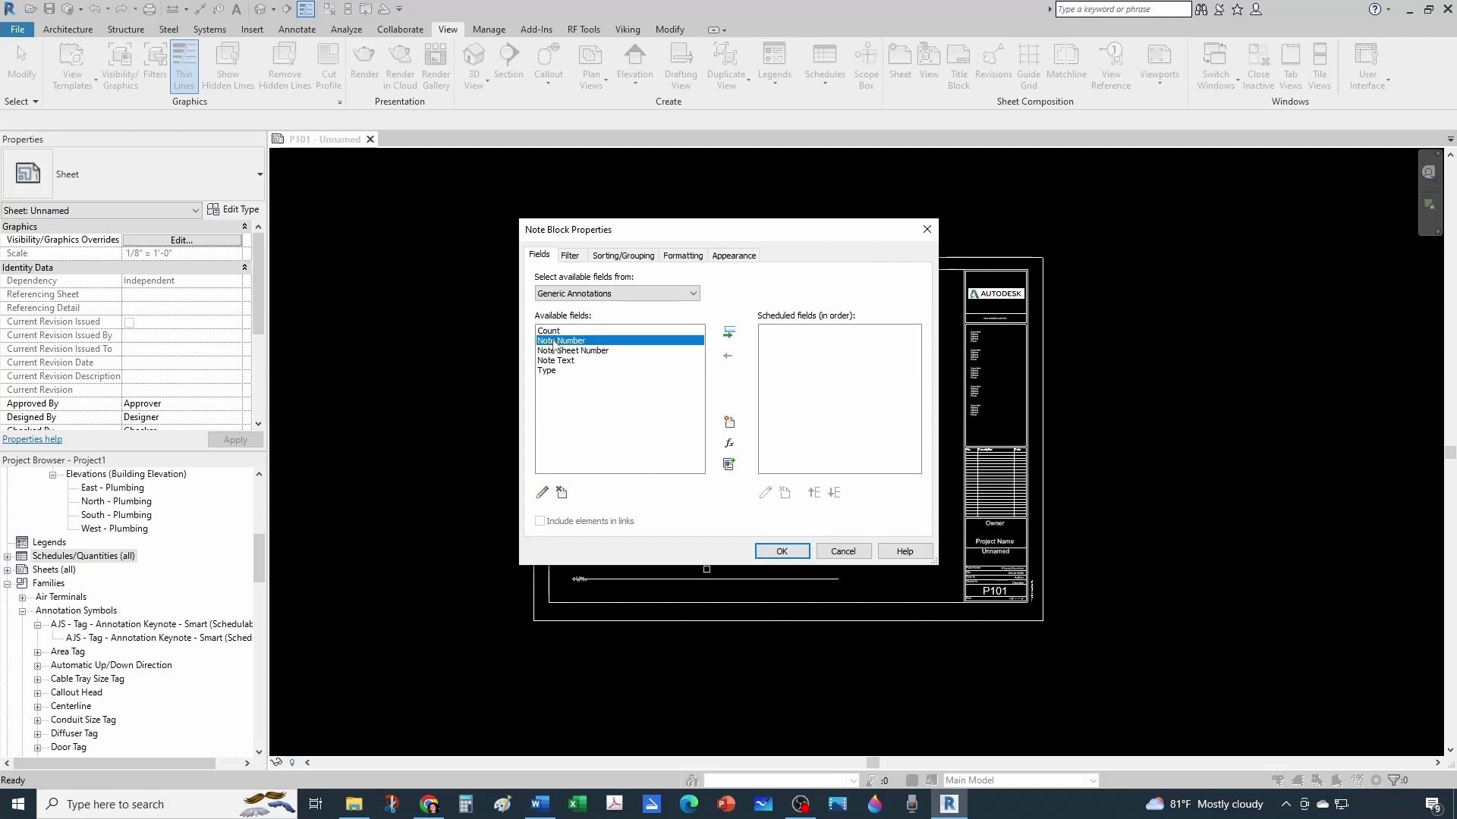
left_click(728, 332)
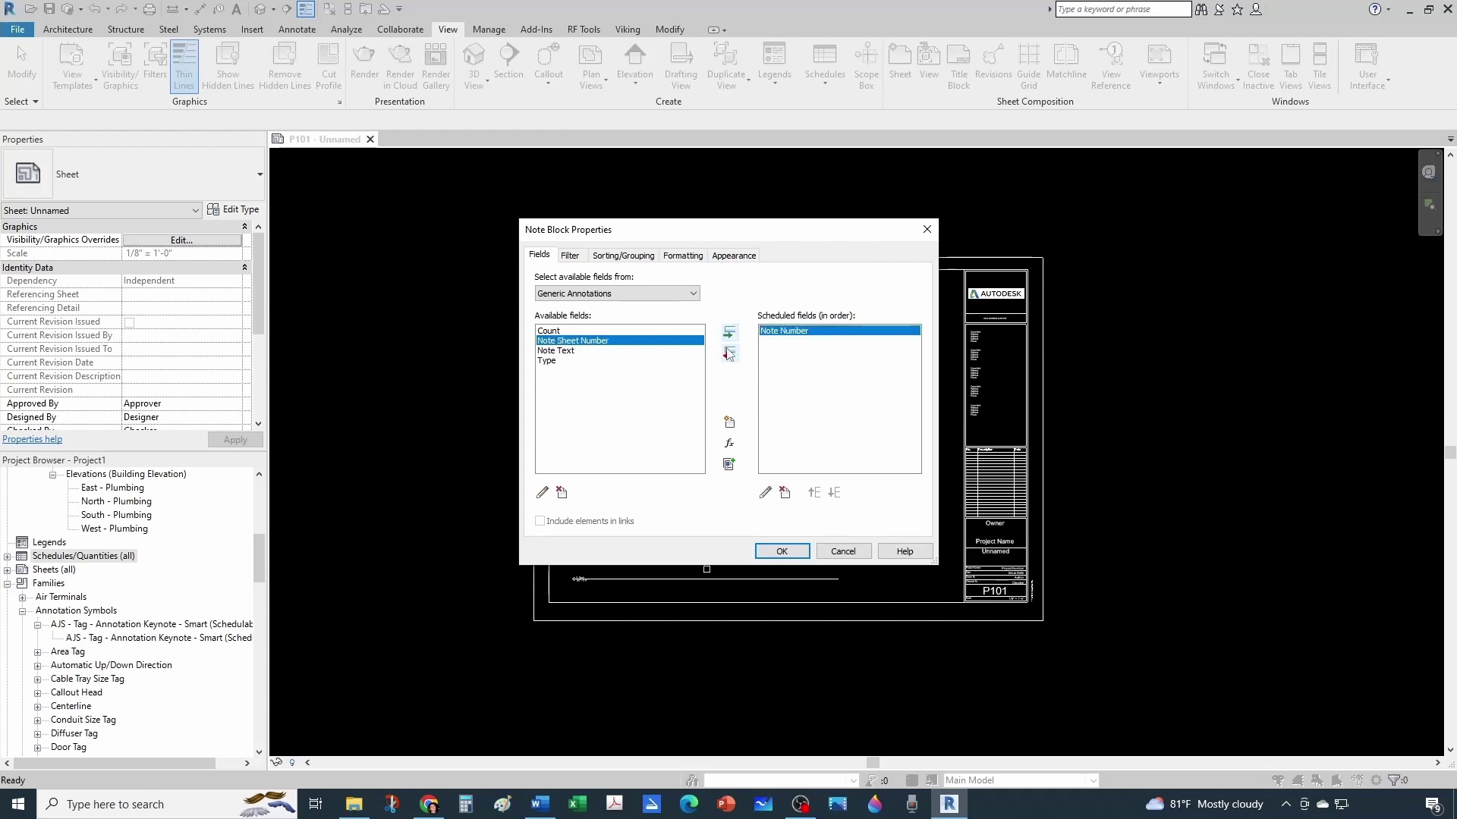
left_click(566, 352)
left_click(729, 332)
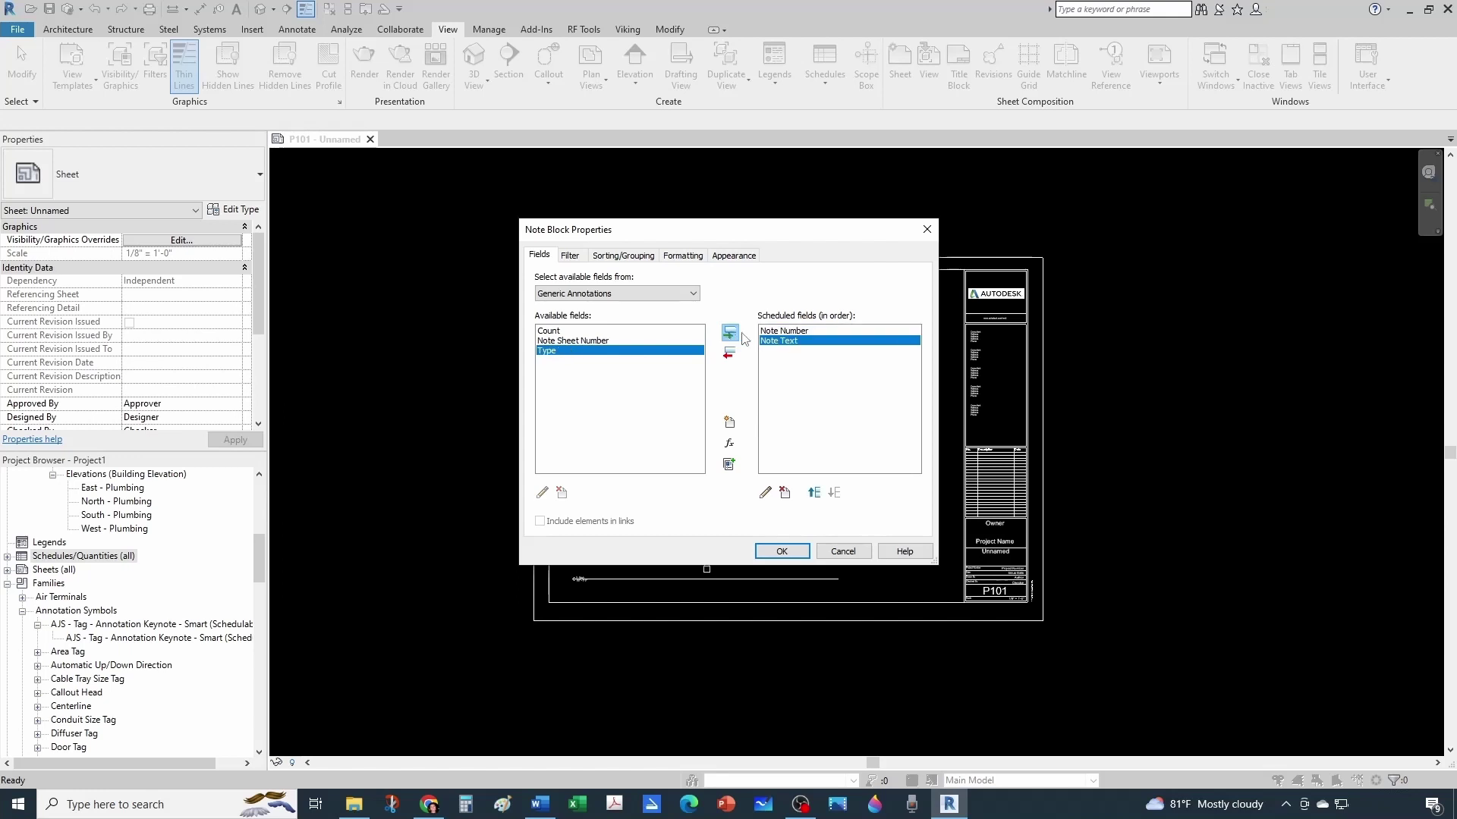
left_click(554, 342)
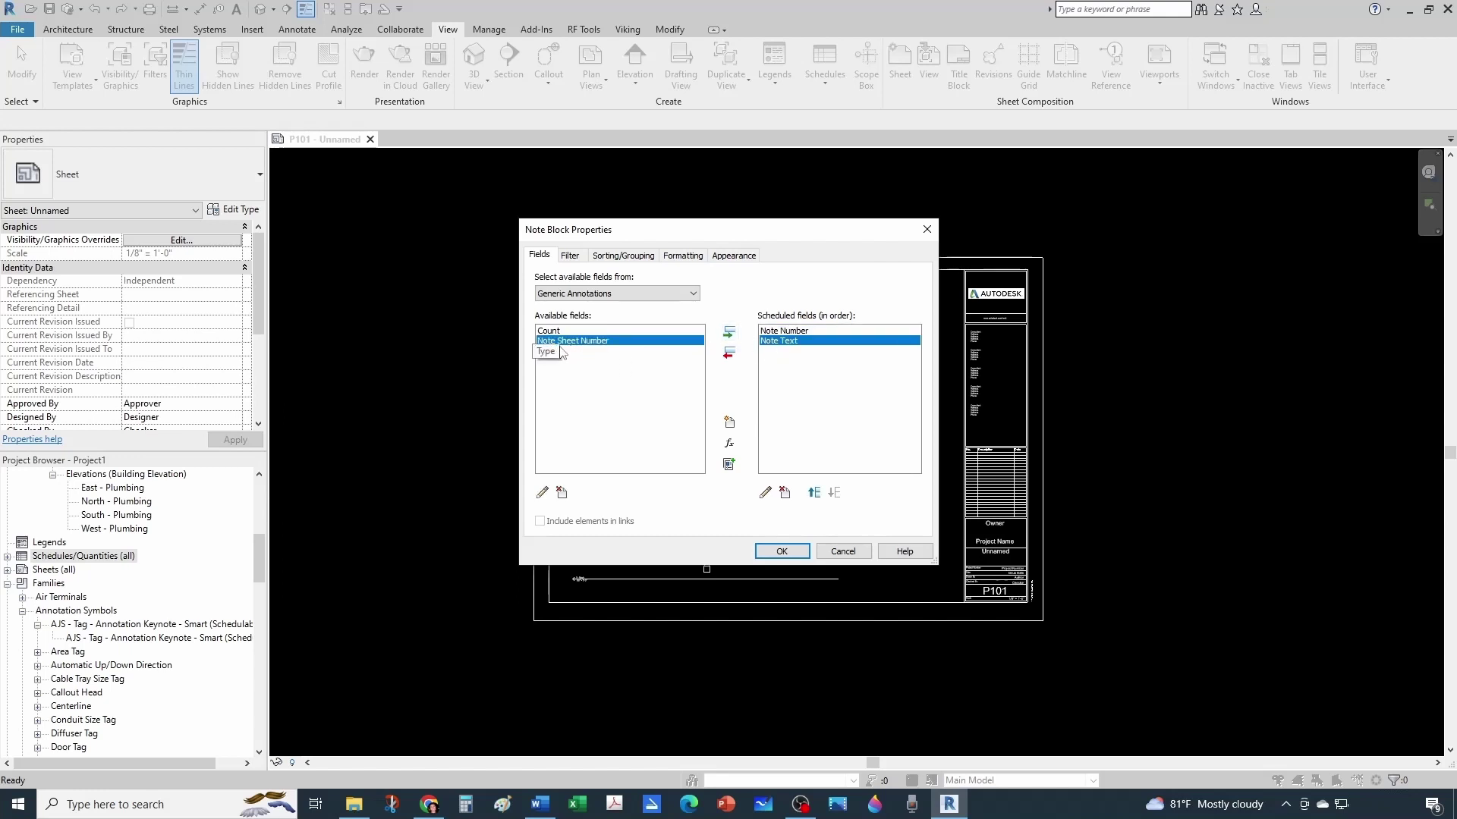
left_click(728, 333)
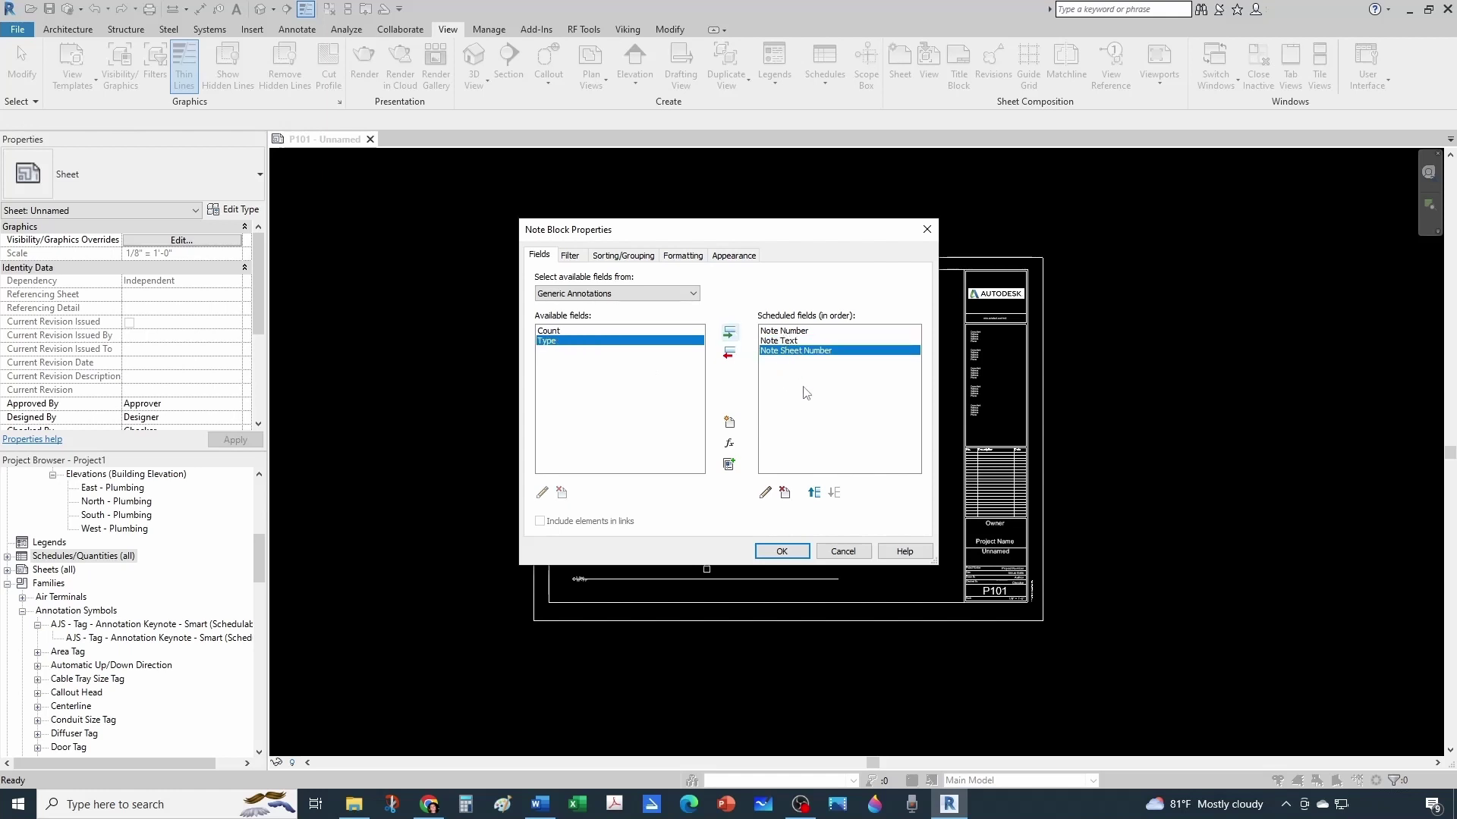
left_click(785, 552)
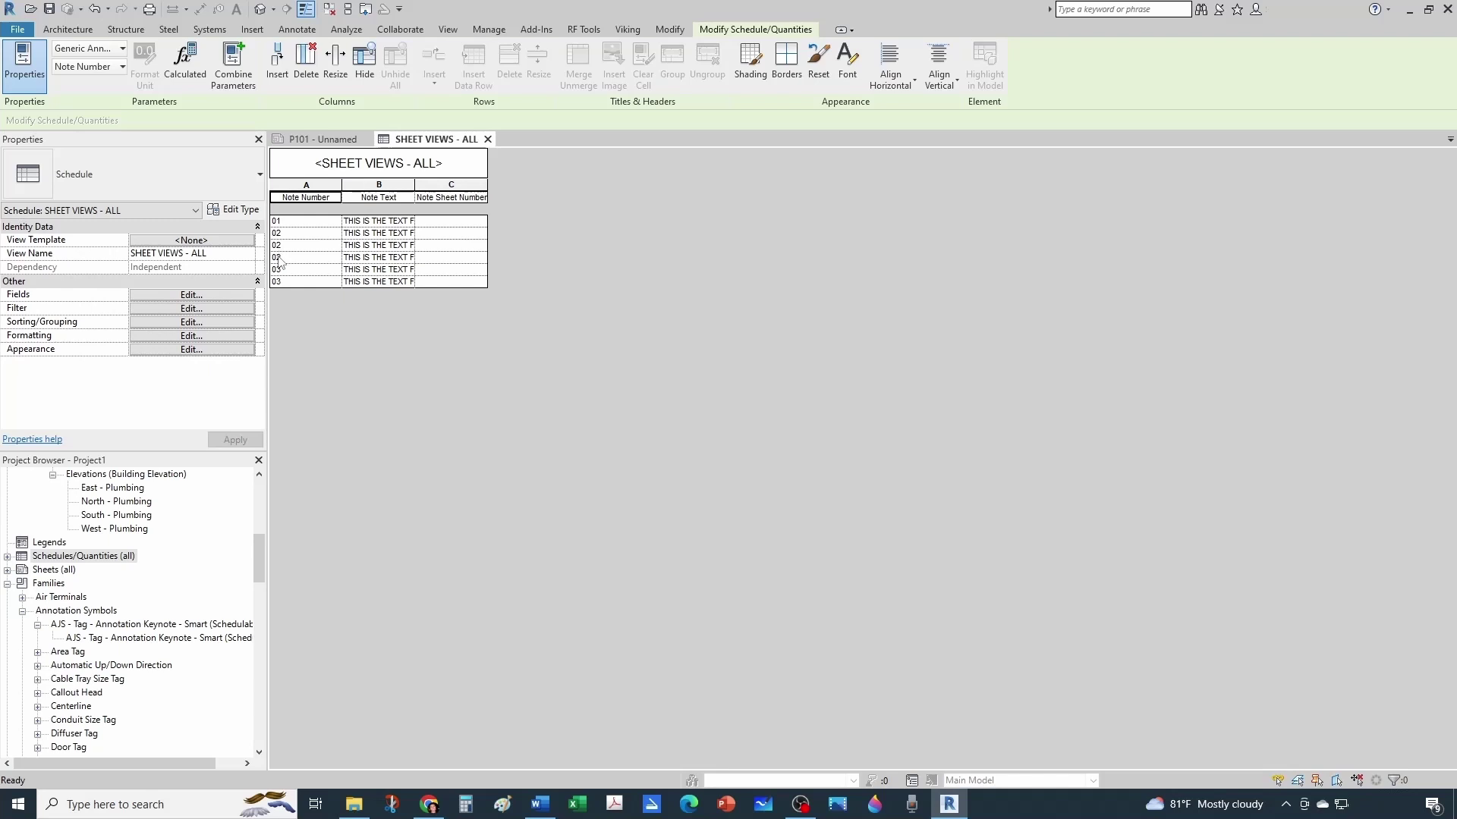
- Duplicate the SHEET VIEWS - ALL note block schedule
left_click(319, 140)
scroll(708, 461, "up", 6)
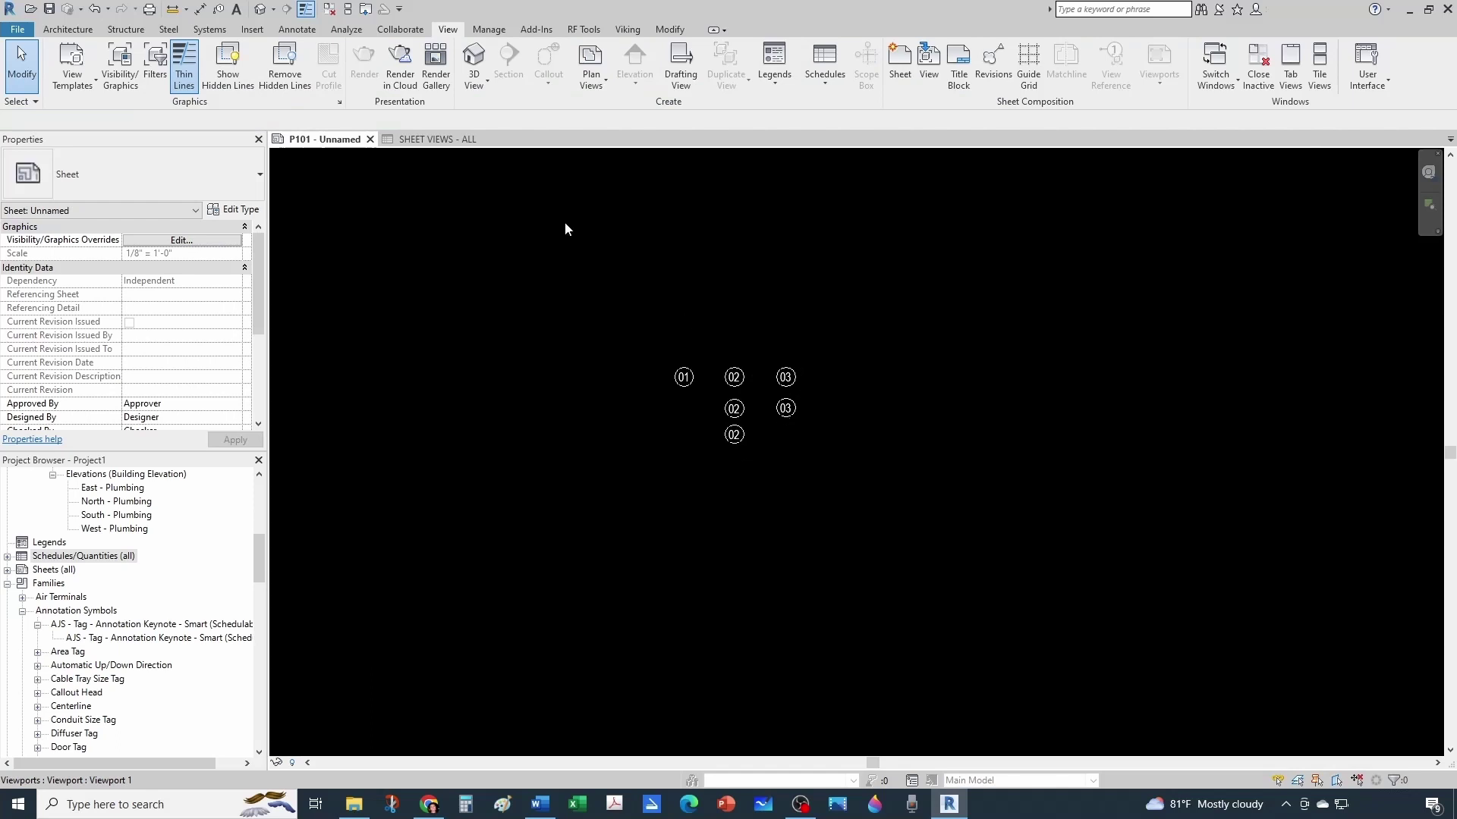
left_click(429, 139)
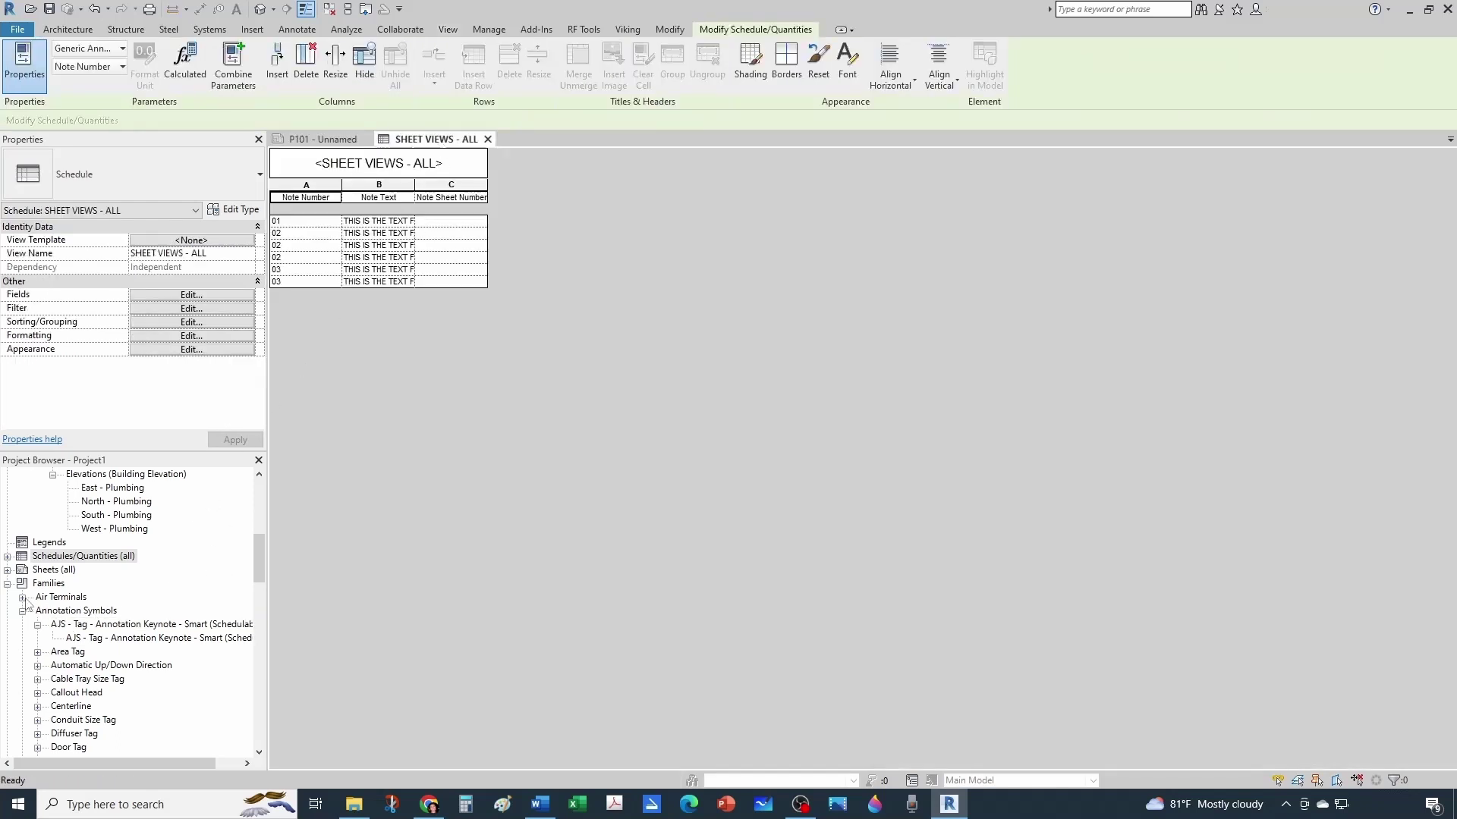
left_click(6, 556)
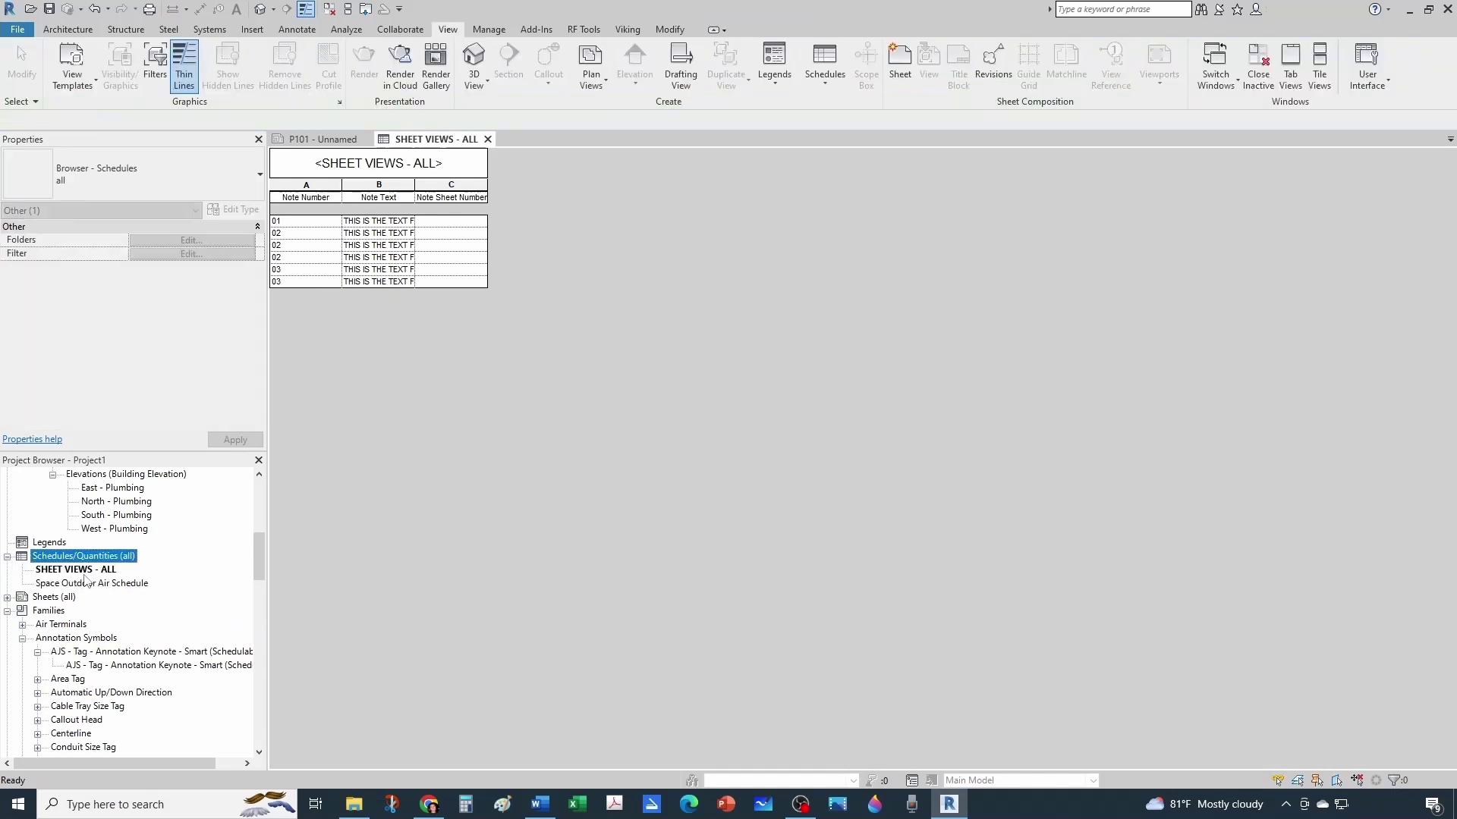
right_click(85, 571)
mouse_move(173, 351)
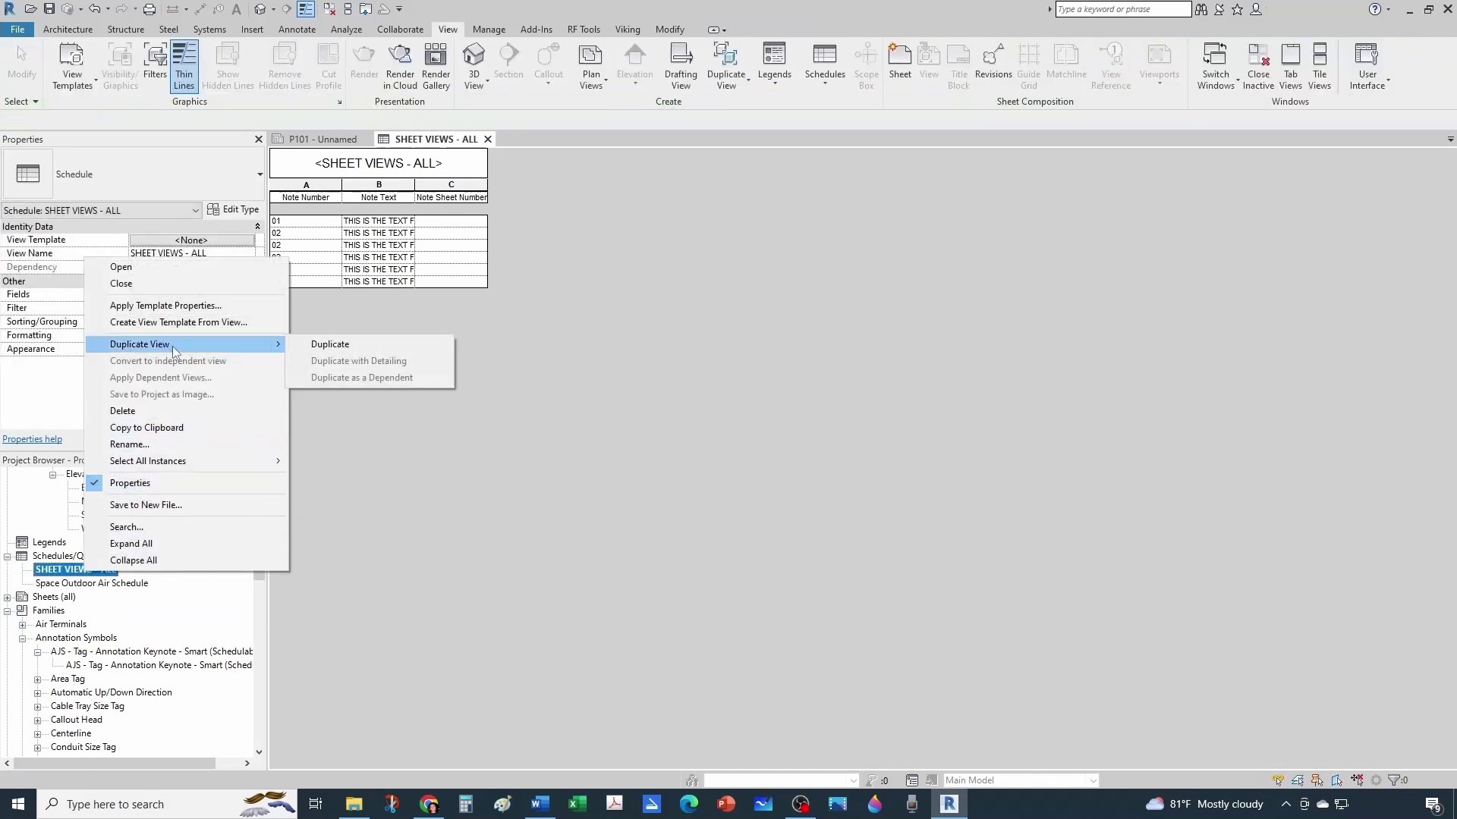
left_click(336, 349)
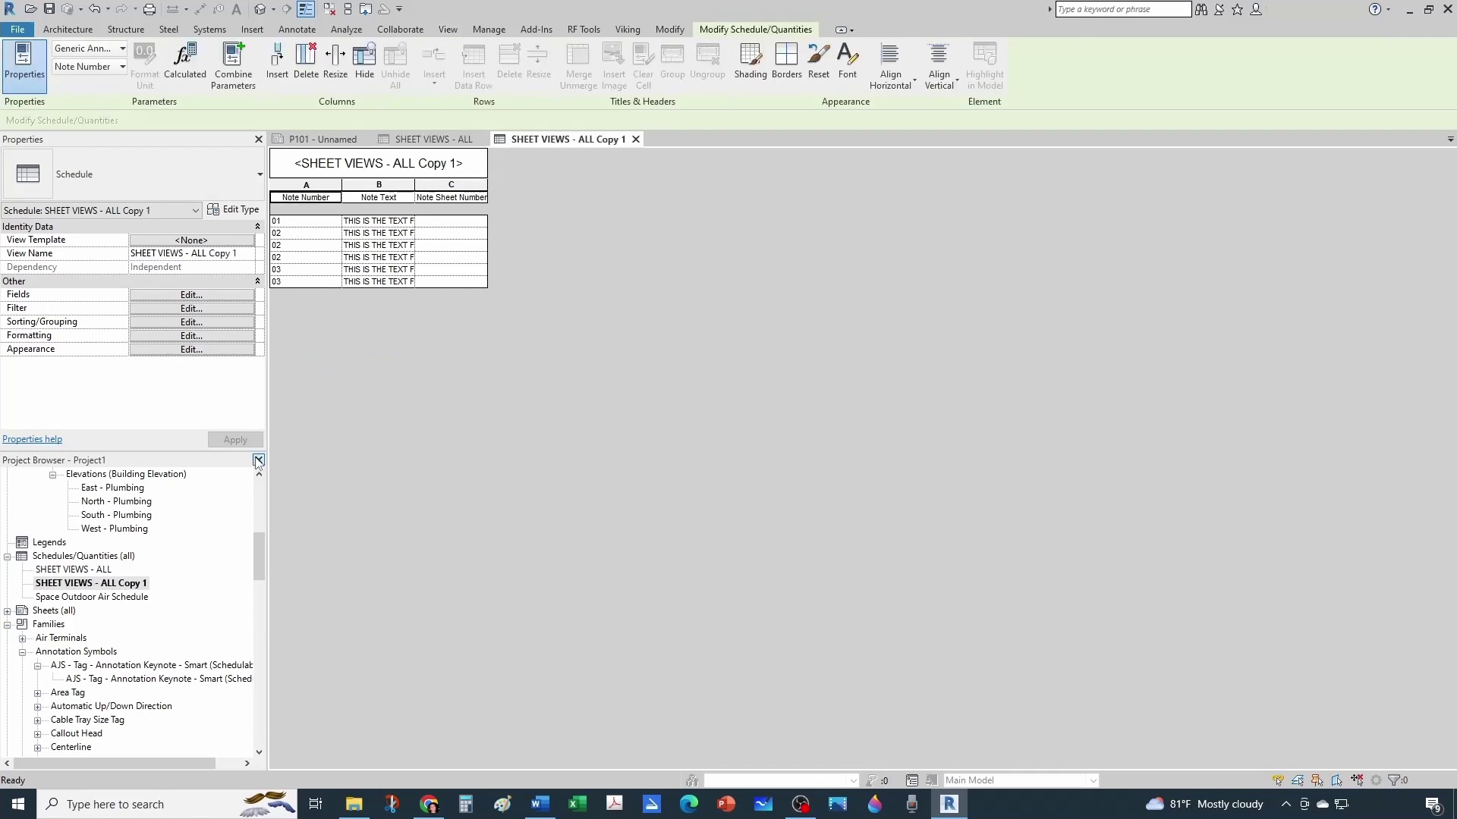
- Rename the duplicated schedule as "SHEET VIEWS - P101"
left_click(108, 584)
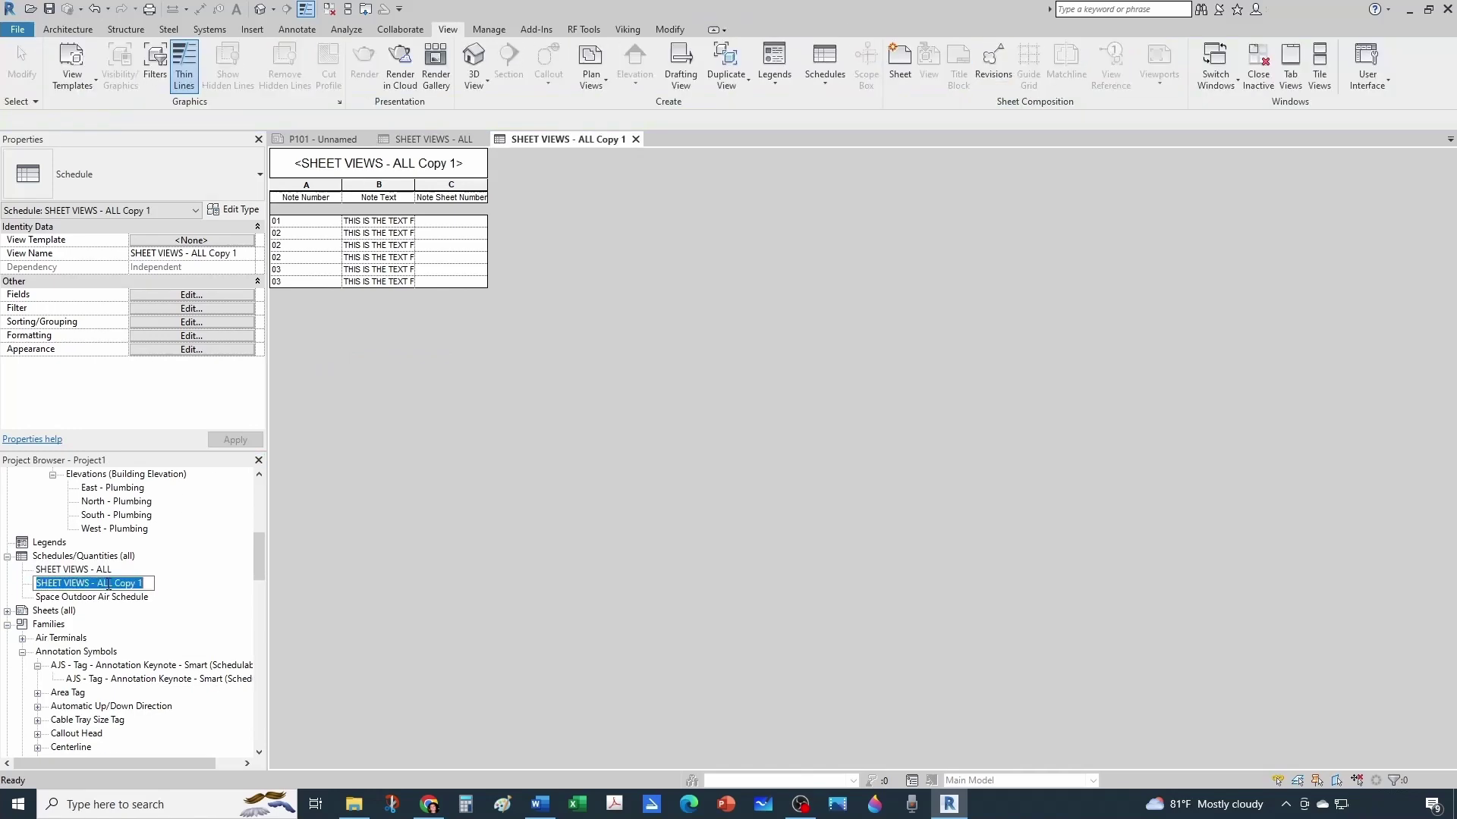
left_click_drag(98, 583, 150, 584)
type("P1")
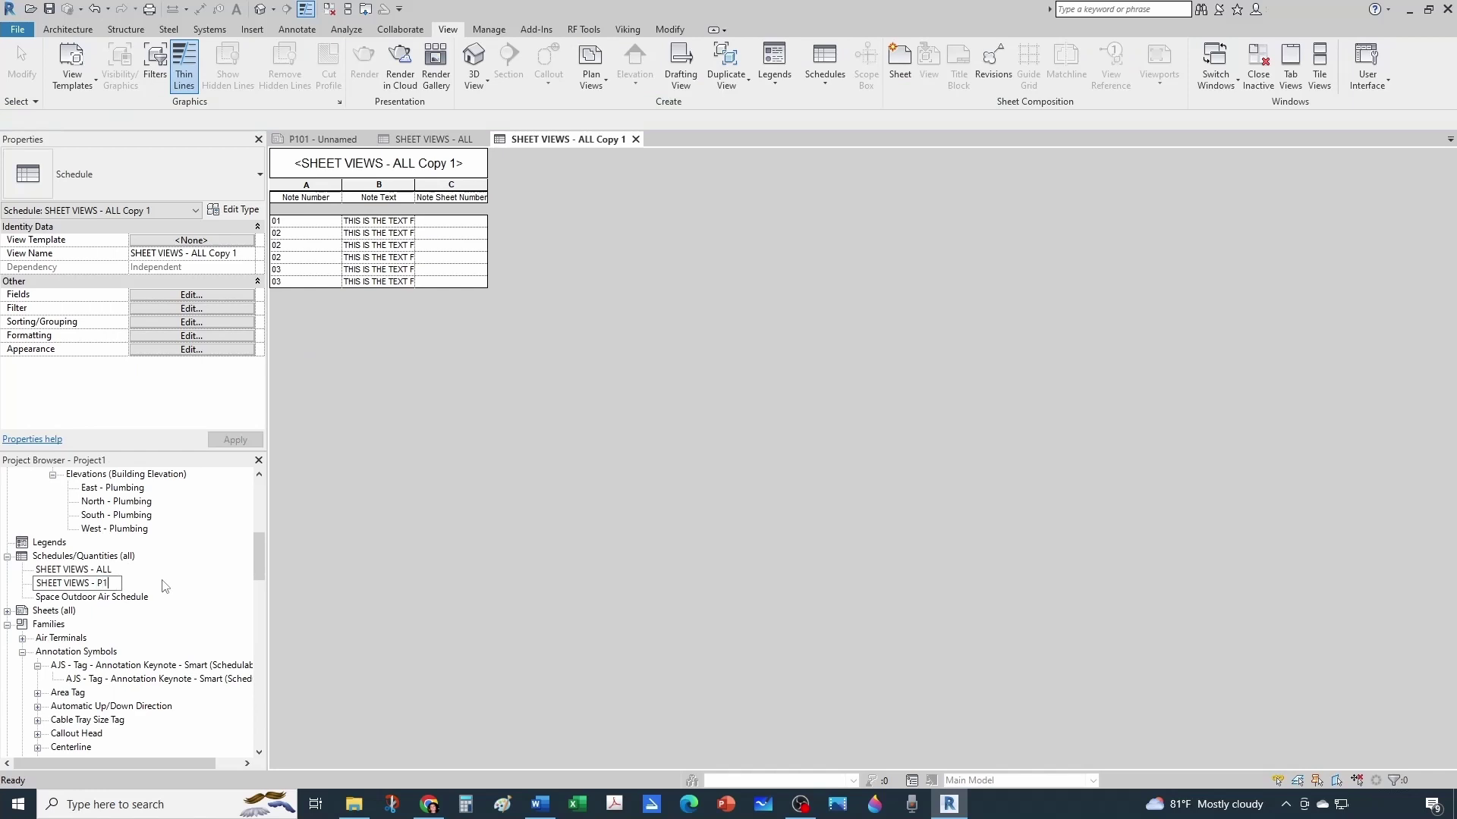
type("01")
key("Return")
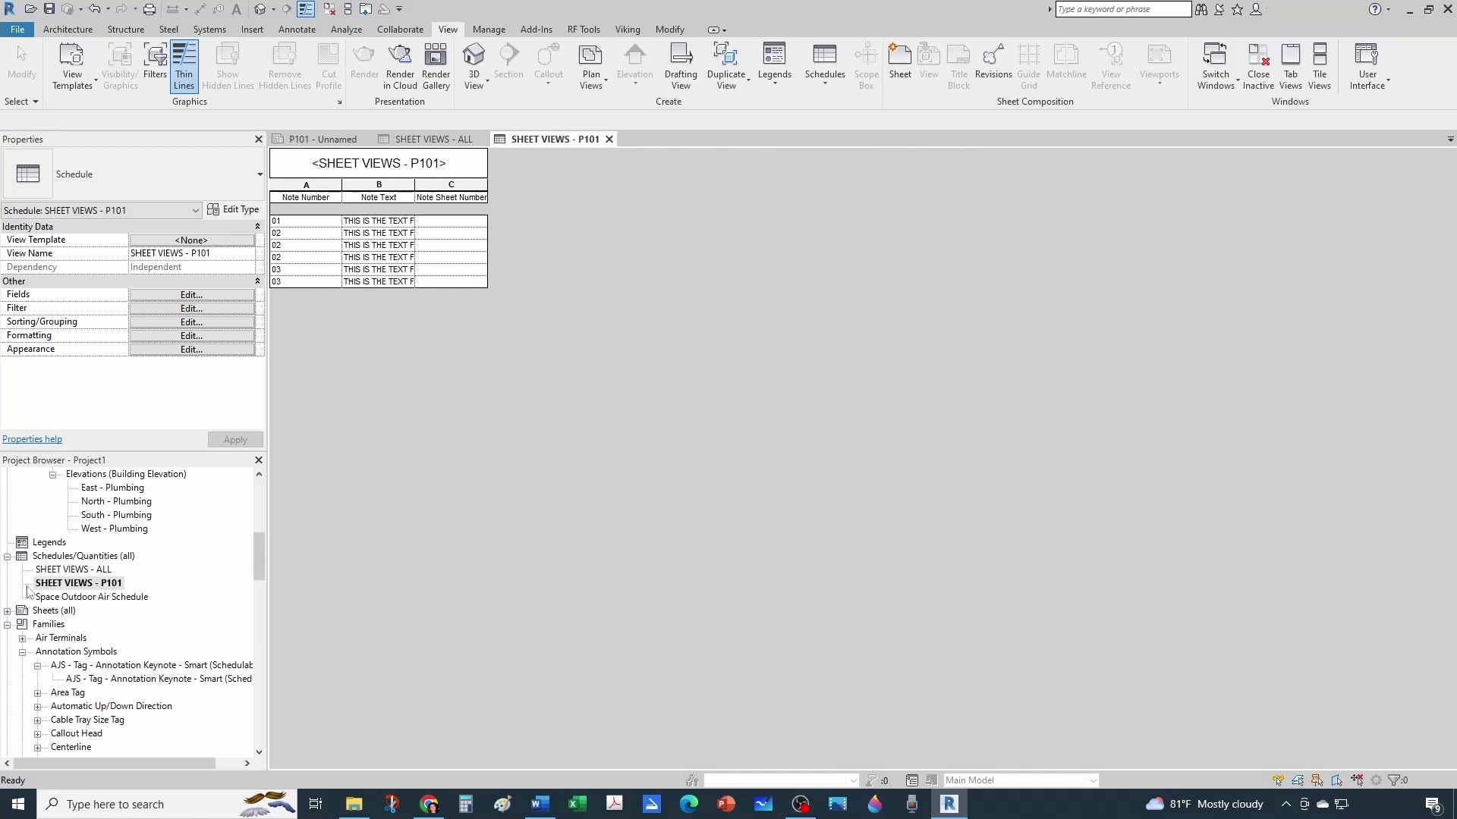
- Sort the SHEET VIEWS - P101 schedule by Note Number in its note block properties
left_click(155, 307)
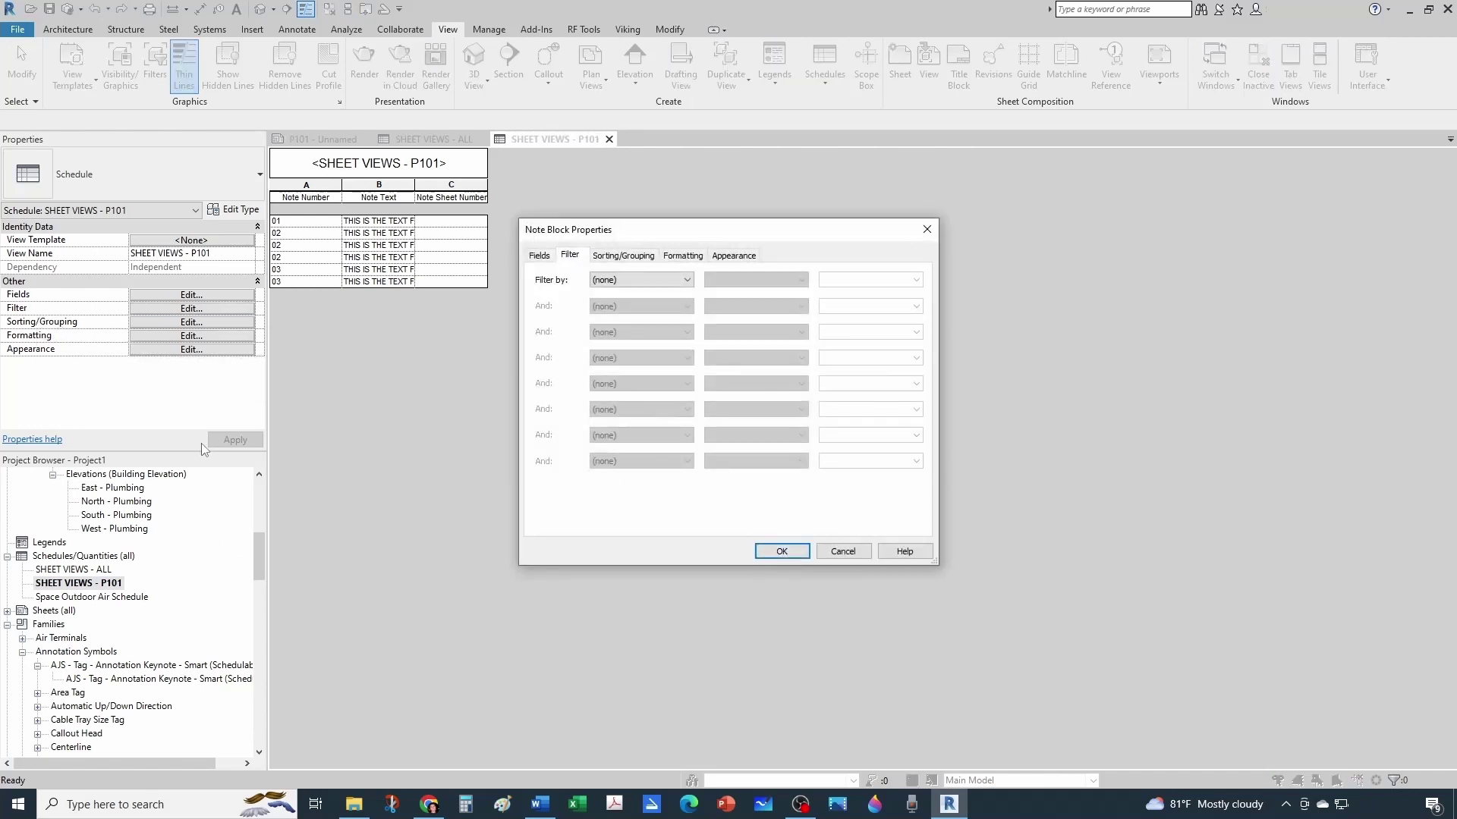
left_click(615, 255)
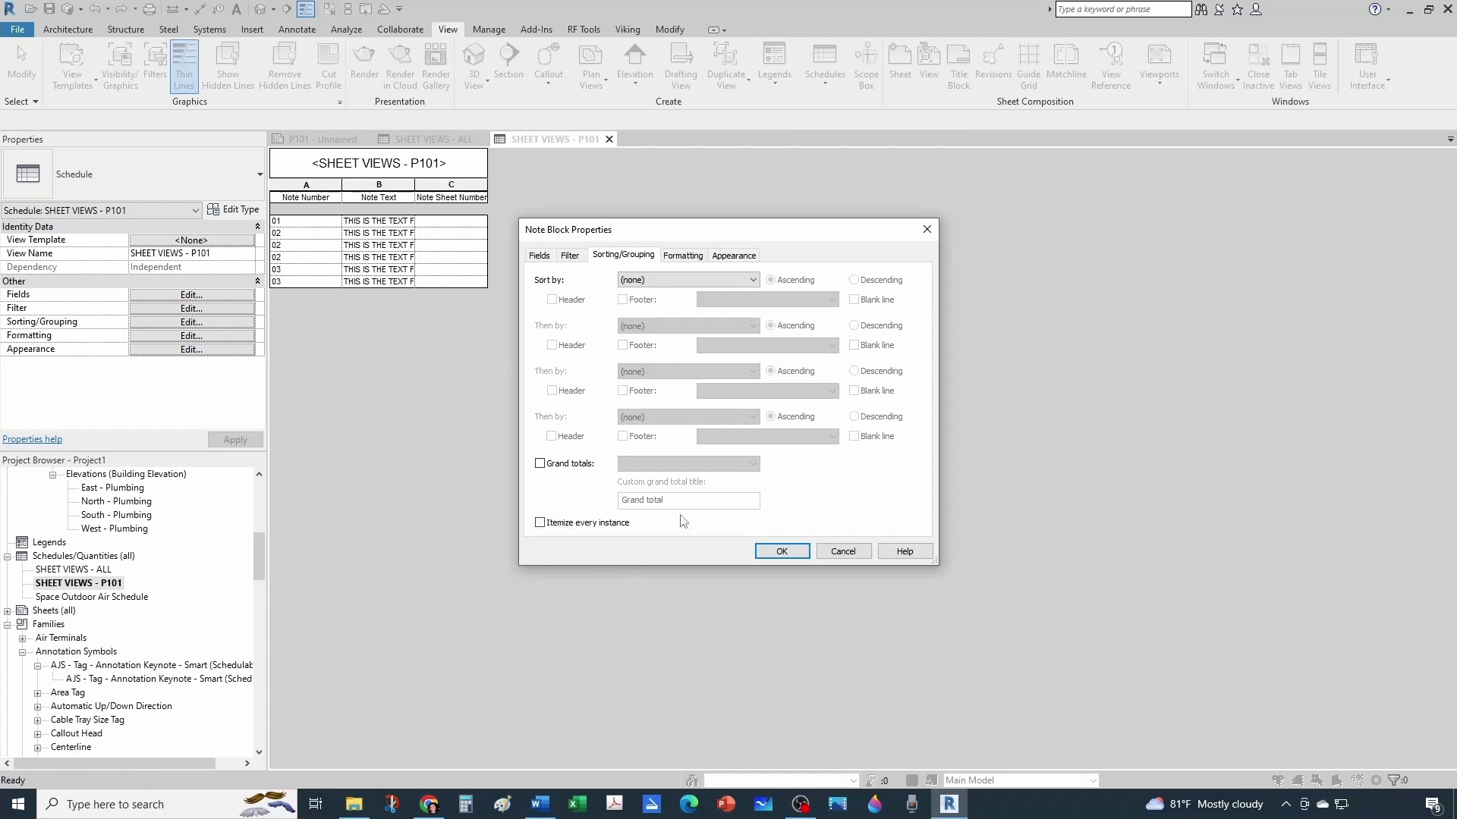
left_click(636, 279)
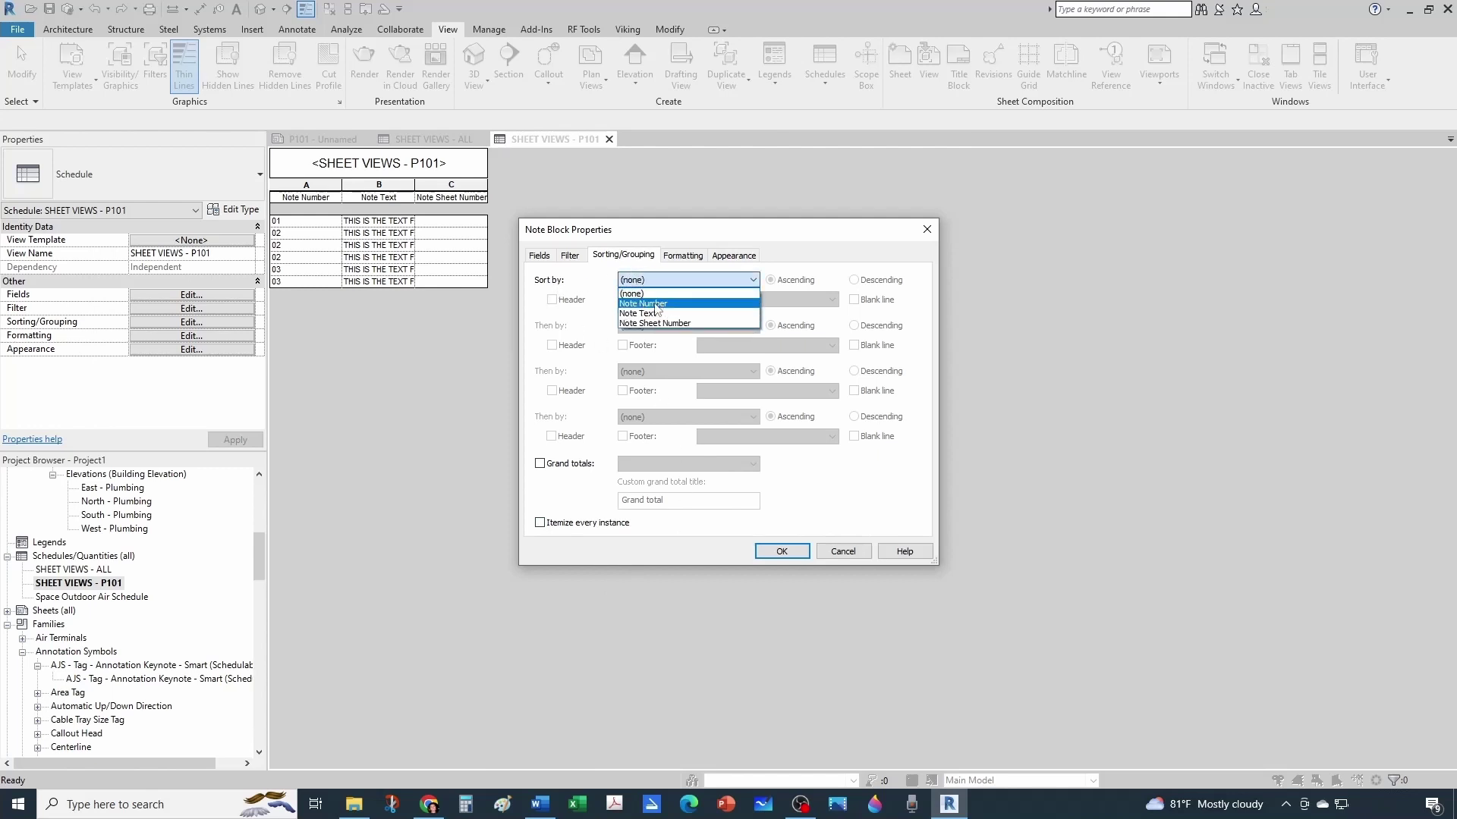
left_click(651, 304)
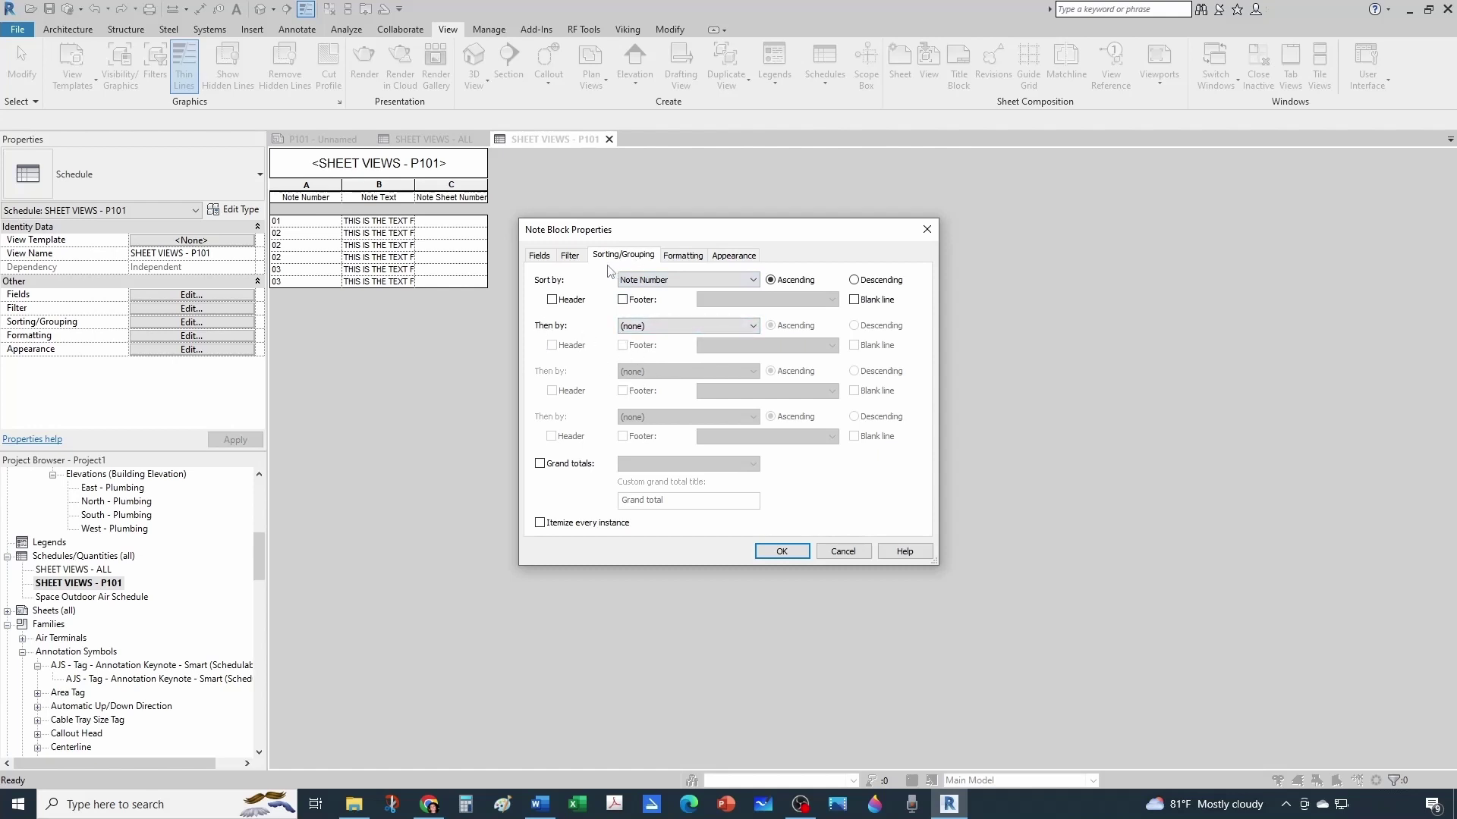
- Filter the SHEET VIEWS - P101 schedule to notes whose Note Sheet Number equals P101 and apply the properties
left_click(570, 256)
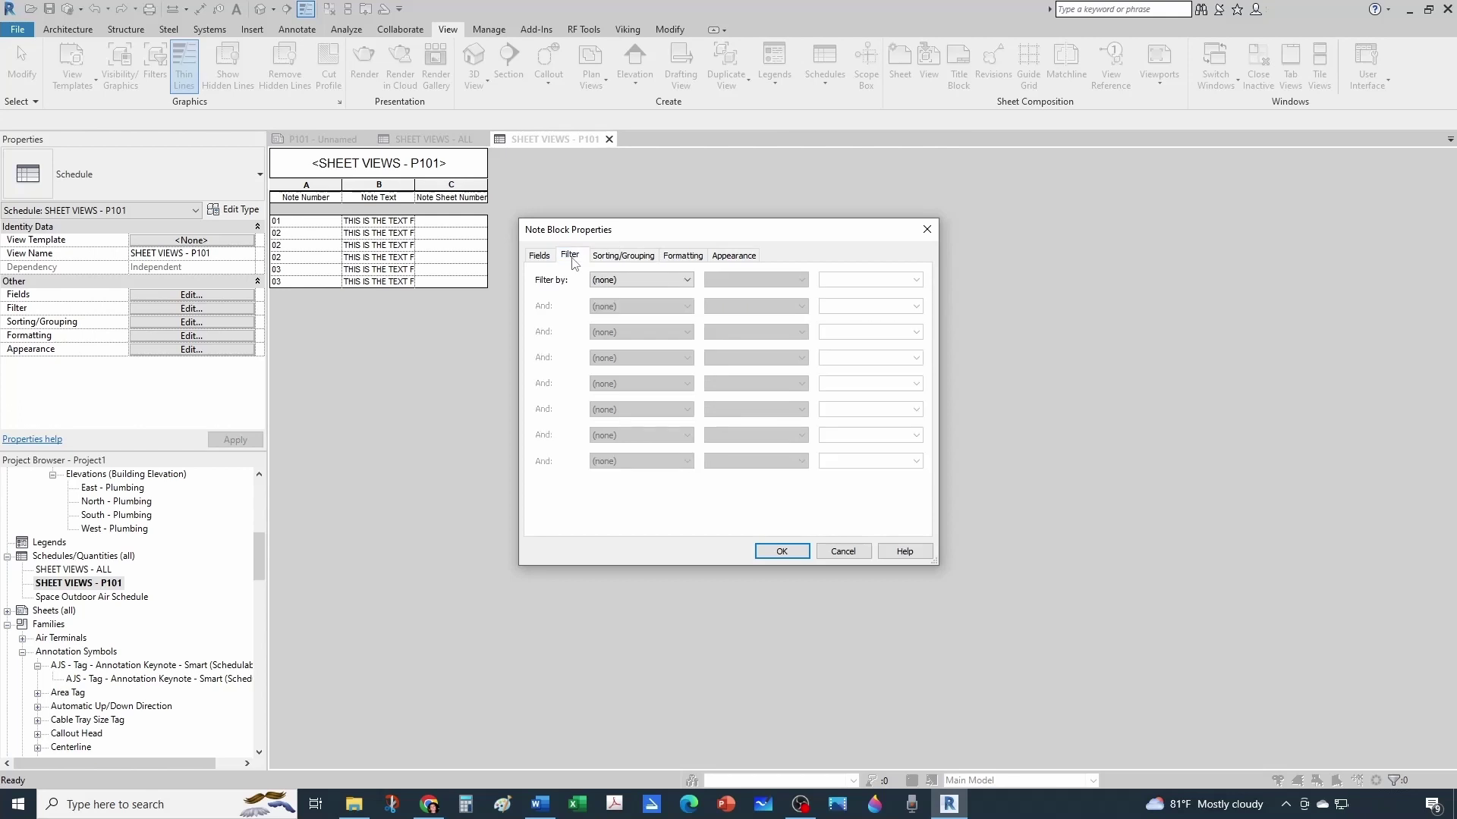
left_click(687, 281)
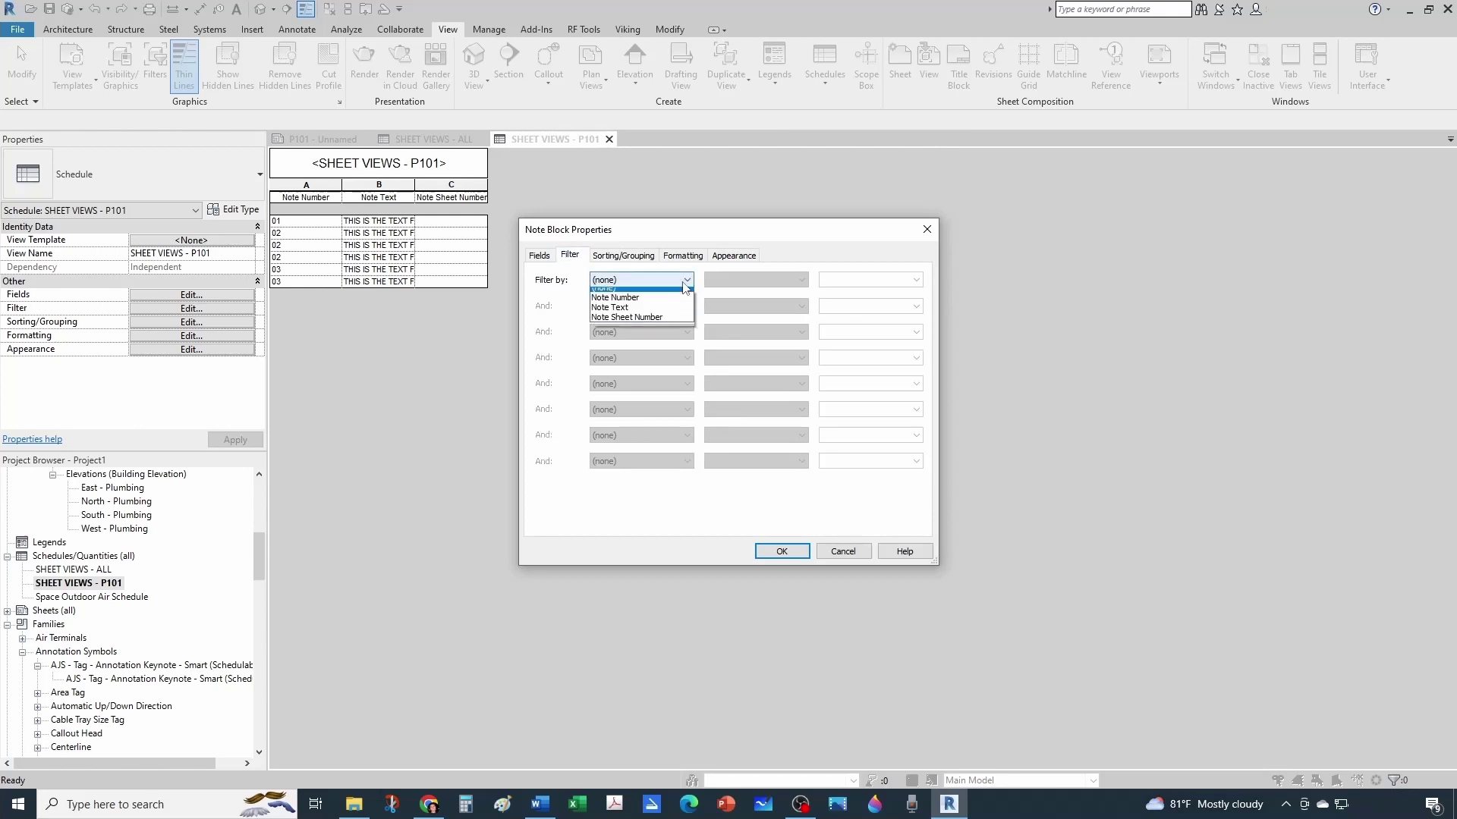
left_click(627, 324)
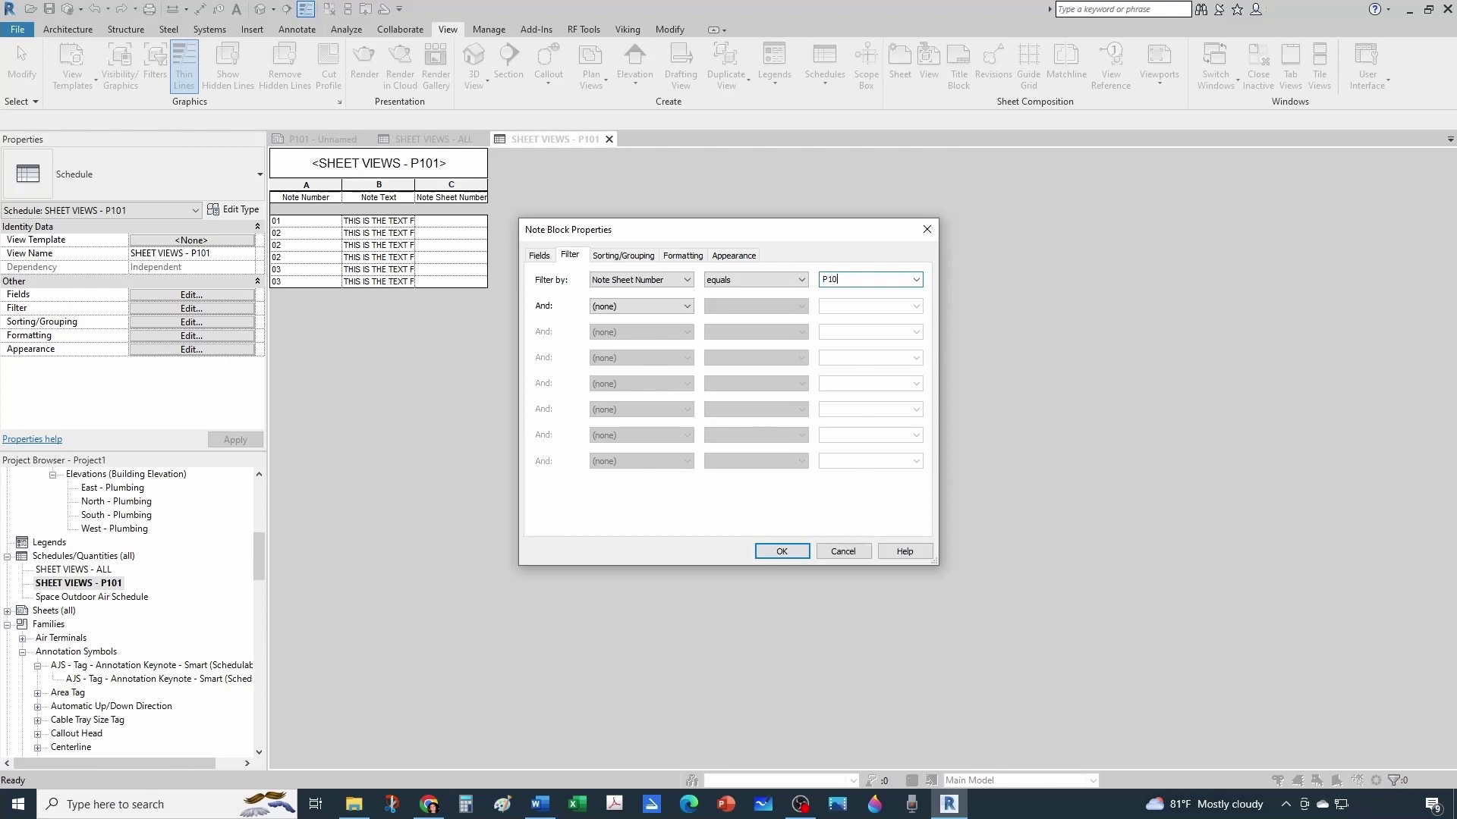
left_click(772, 557)
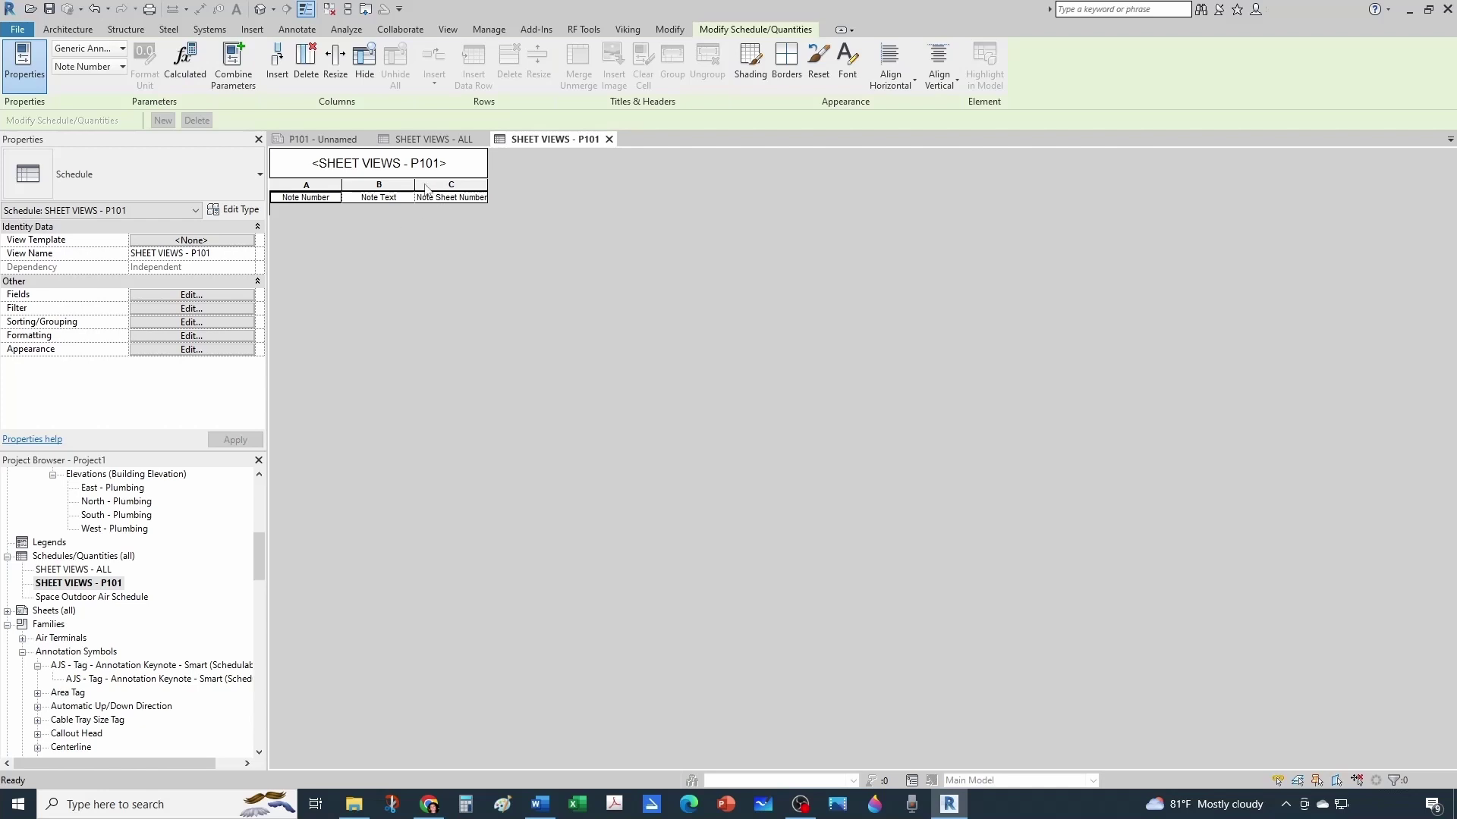
- Check the Note Sheet Number column of the SHEET VIEWS - ALL schedule and close that schedule
left_click(433, 139)
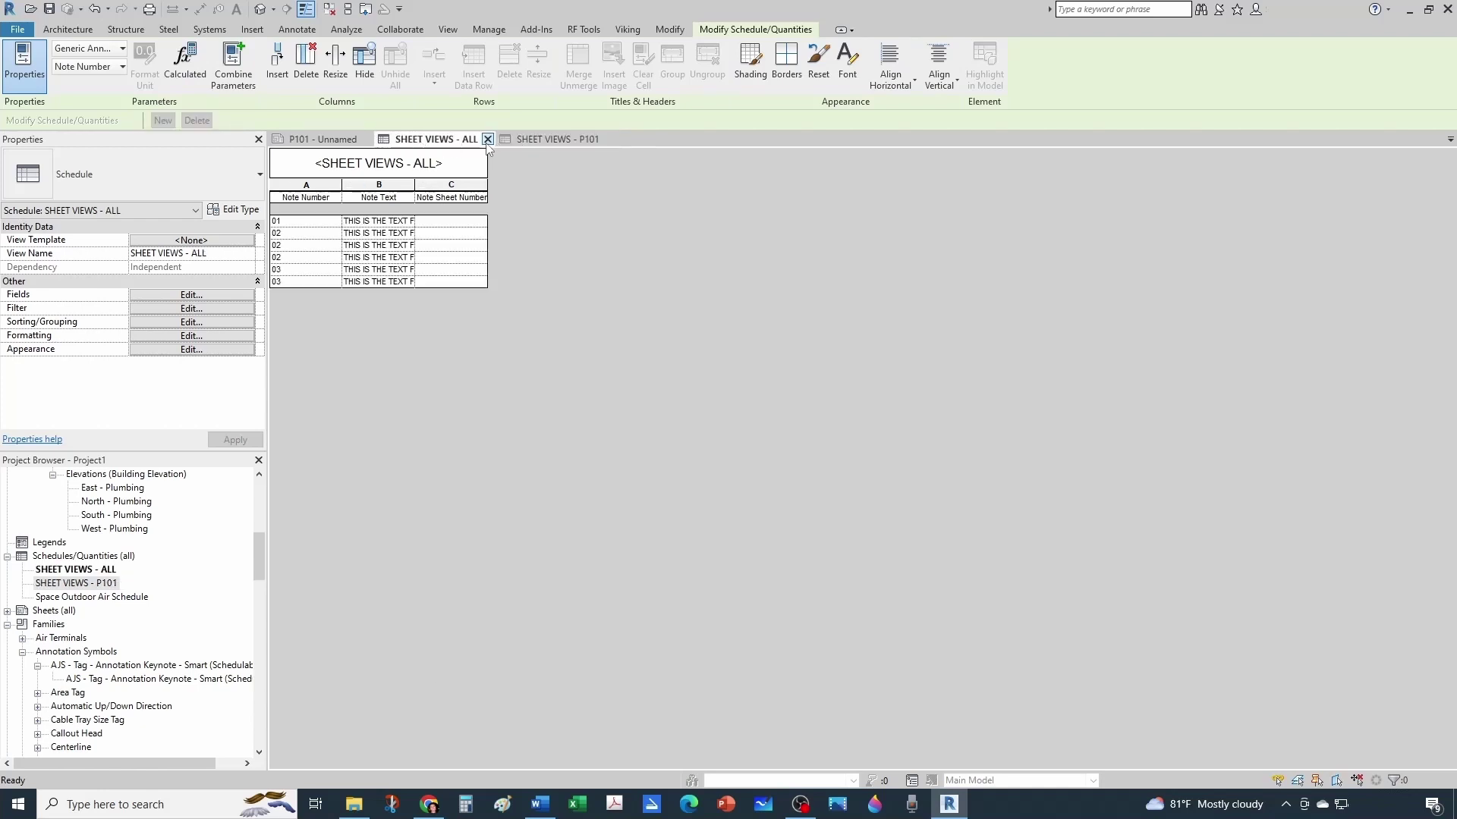
left_click(434, 221)
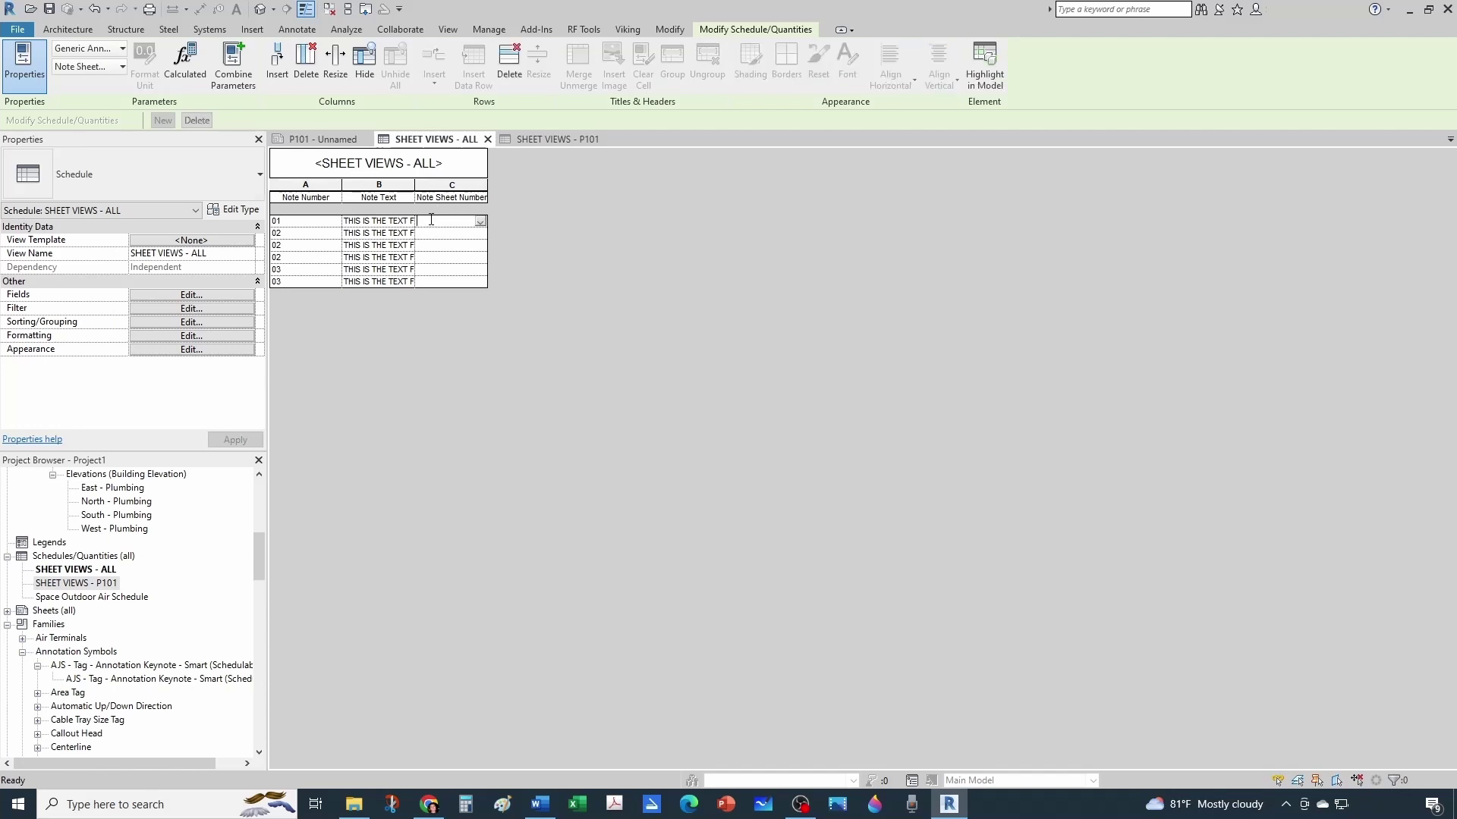
left_click(487, 139)
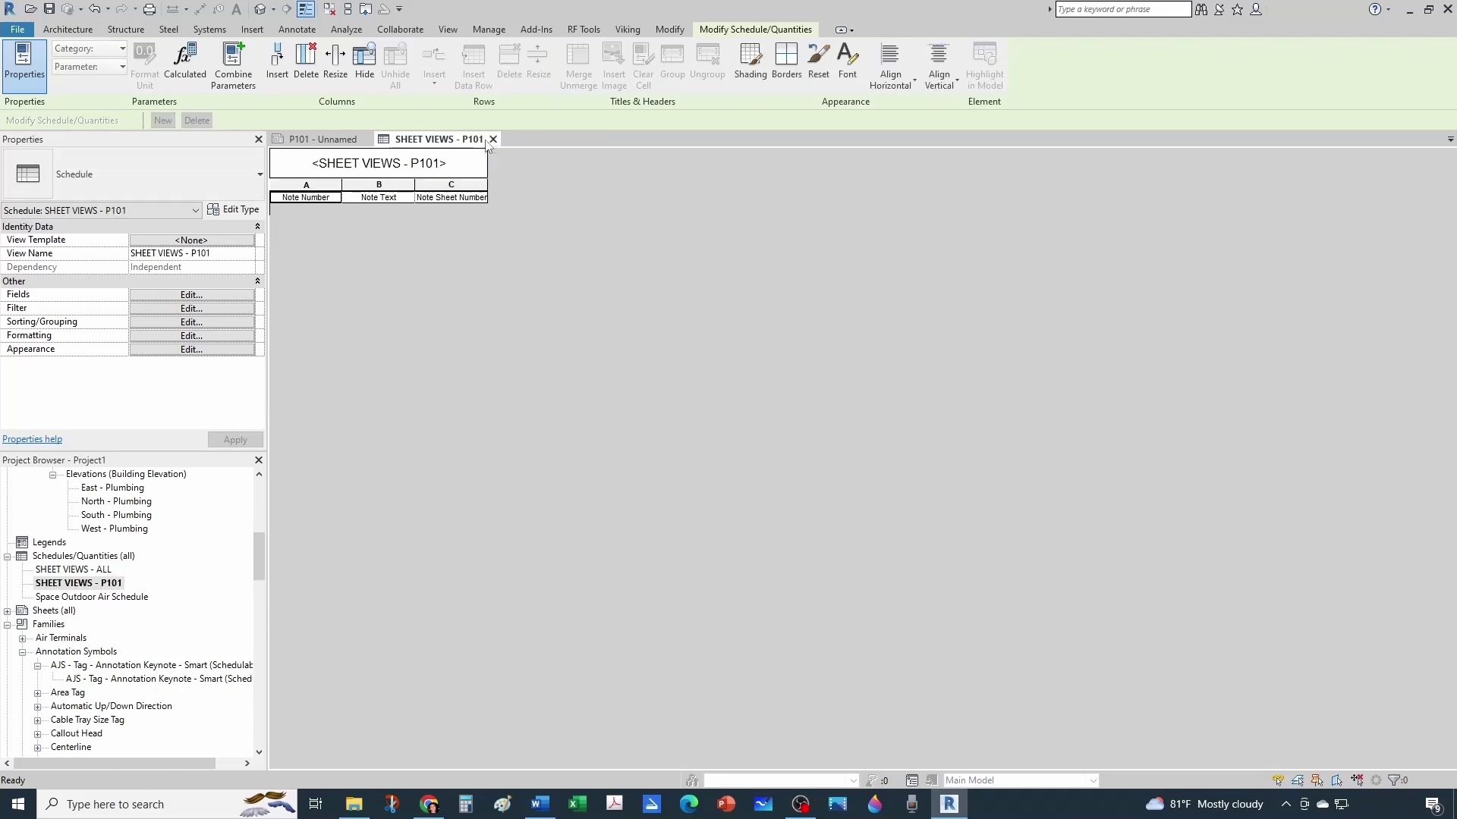
- Activate the floor plan view on sheet P101 and set the Note Sheet Number of all six keynotes to P101
left_click(361, 144)
scroll(620, 413, "down", 4)
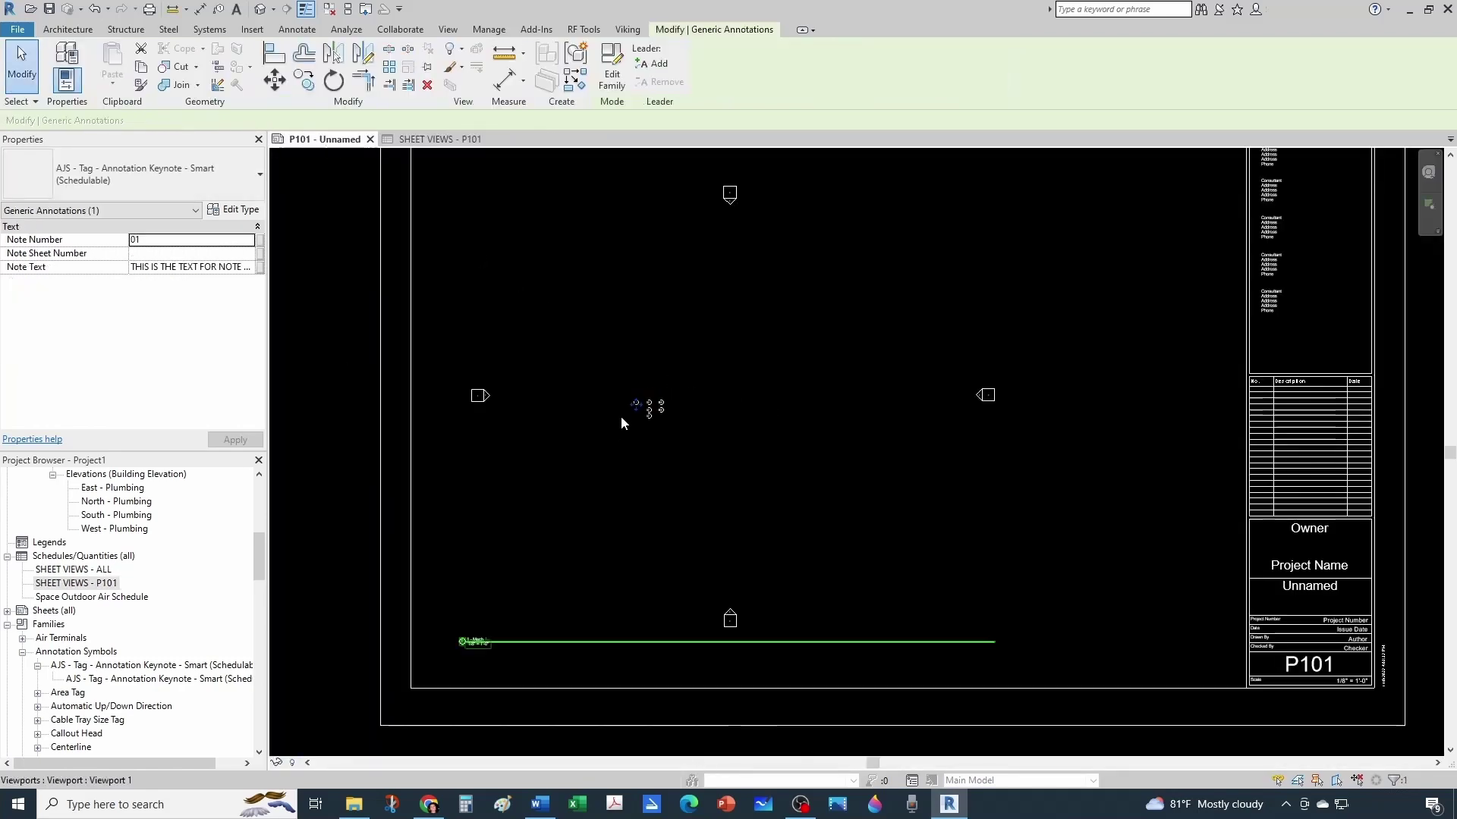
double_click(621, 415)
scroll(748, 434, "down", 2)
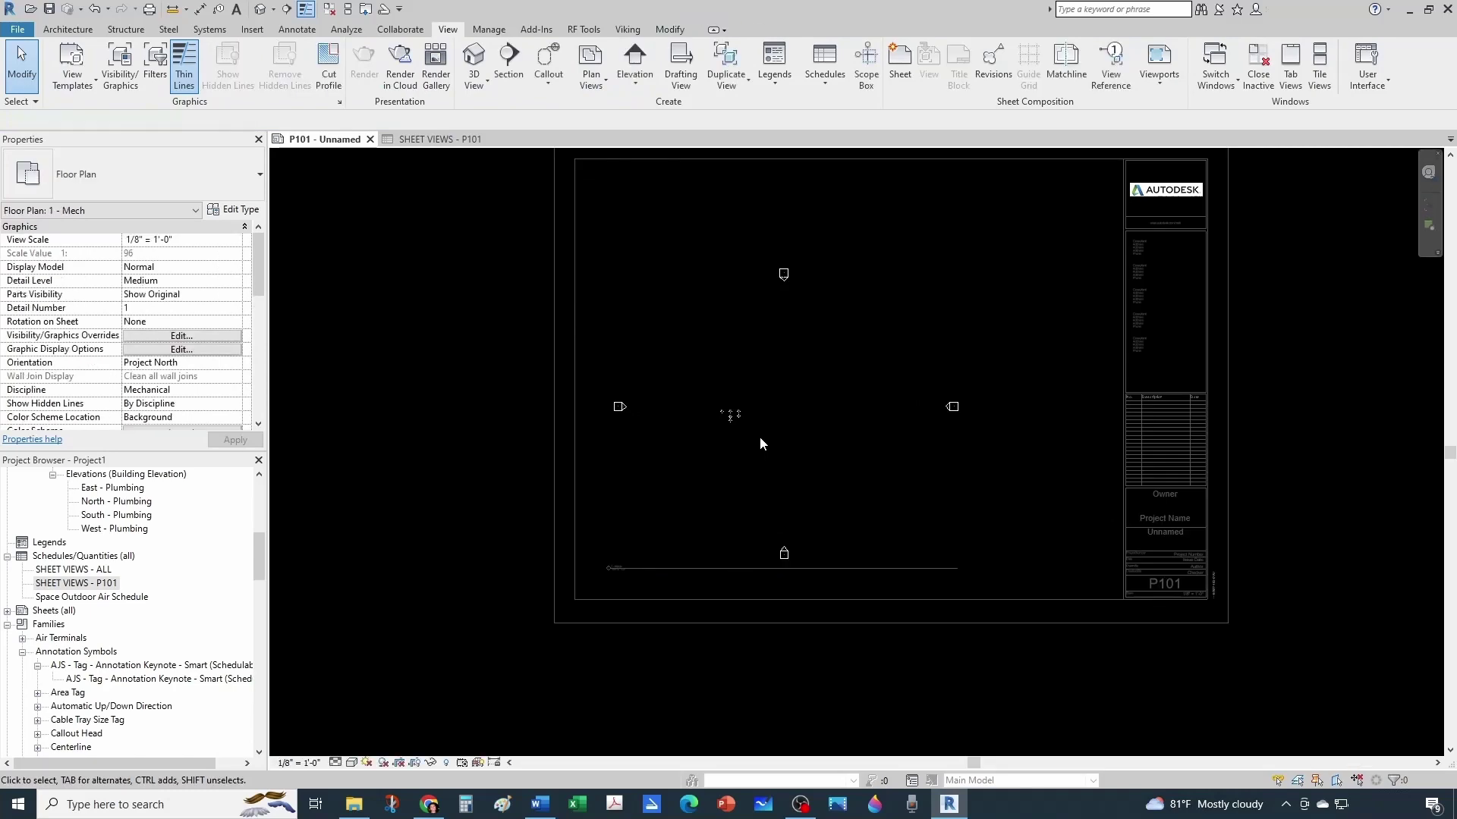
scroll(735, 414, "up", 5)
left_click_drag(640, 362, 809, 505)
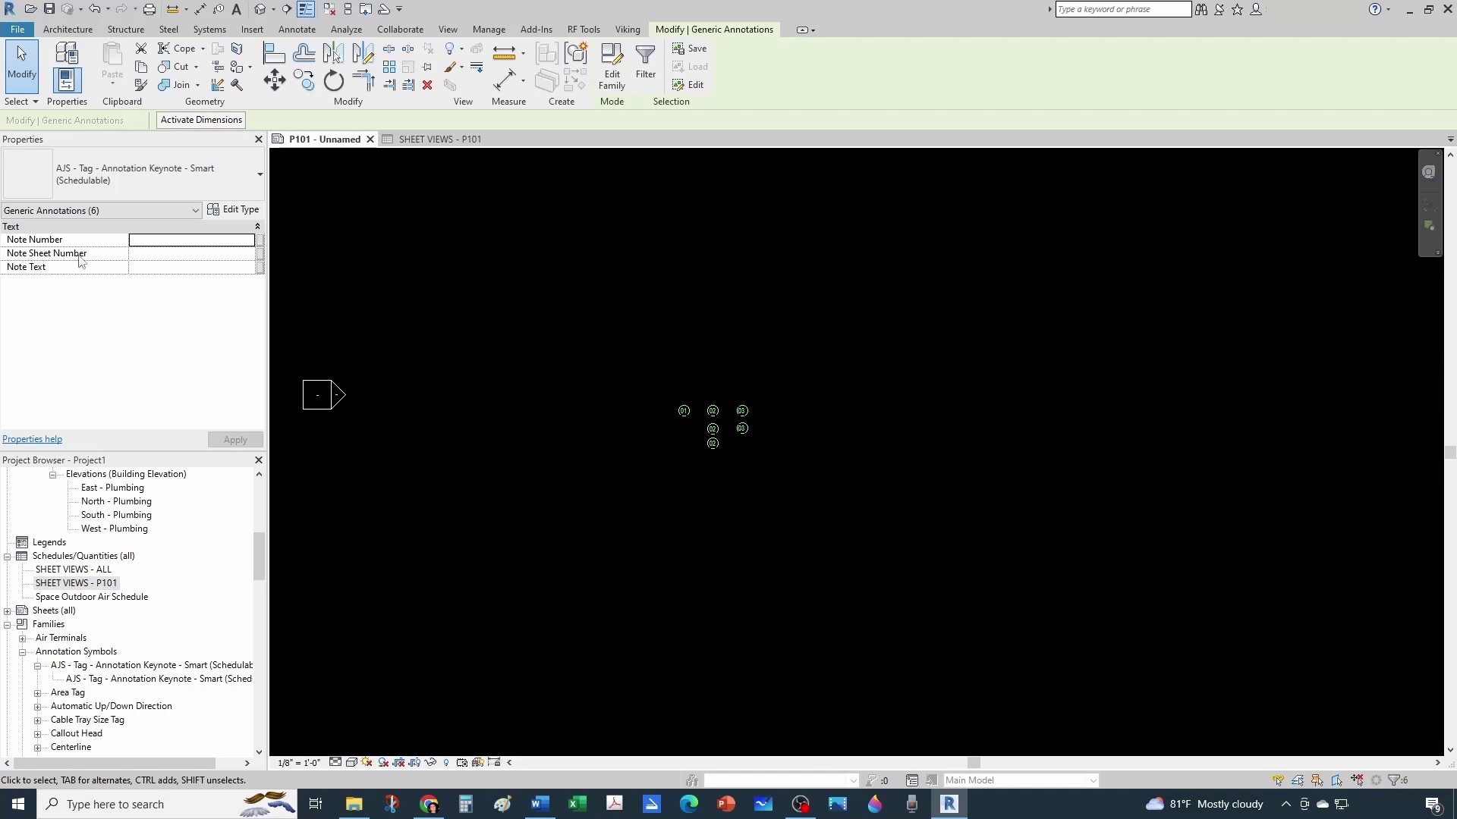
left_click(149, 255)
type("P101")
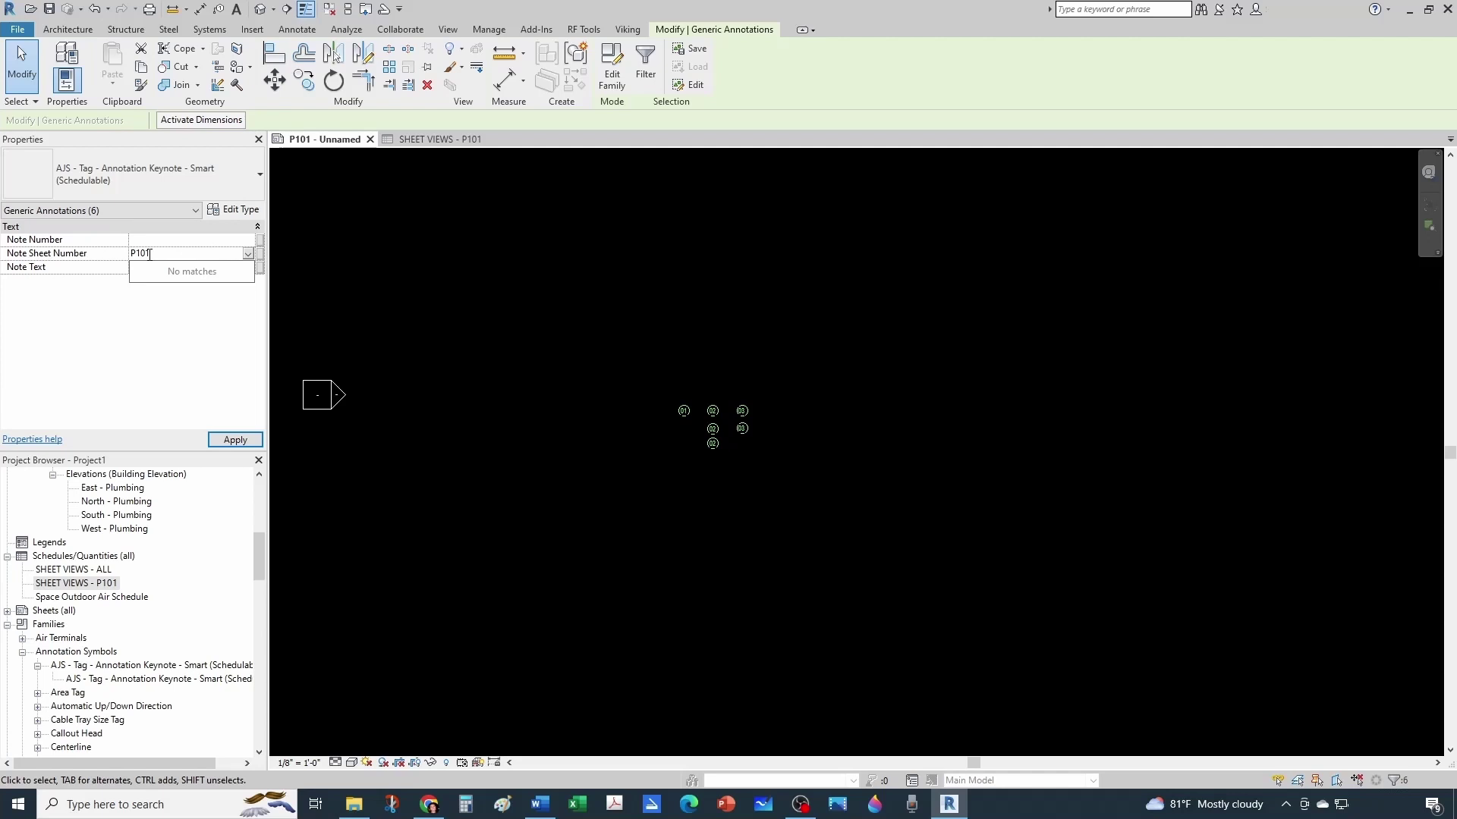
key("Return")
- Deactivate the view and widen the Note Text column of the SHEET VIEWS - P101 schedule to fit the full note texts
scroll(654, 328, "down", 5)
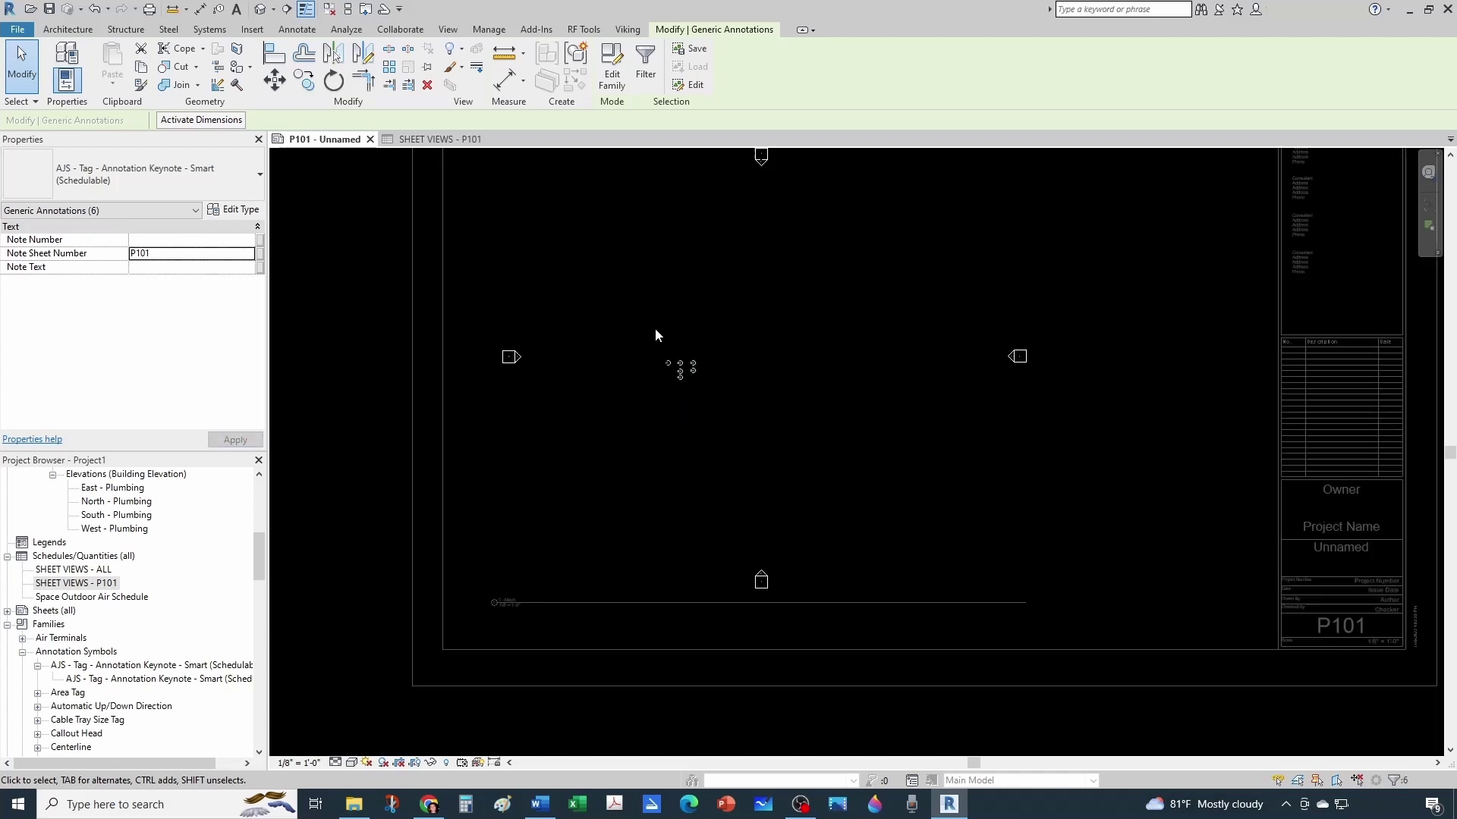
left_click(455, 313)
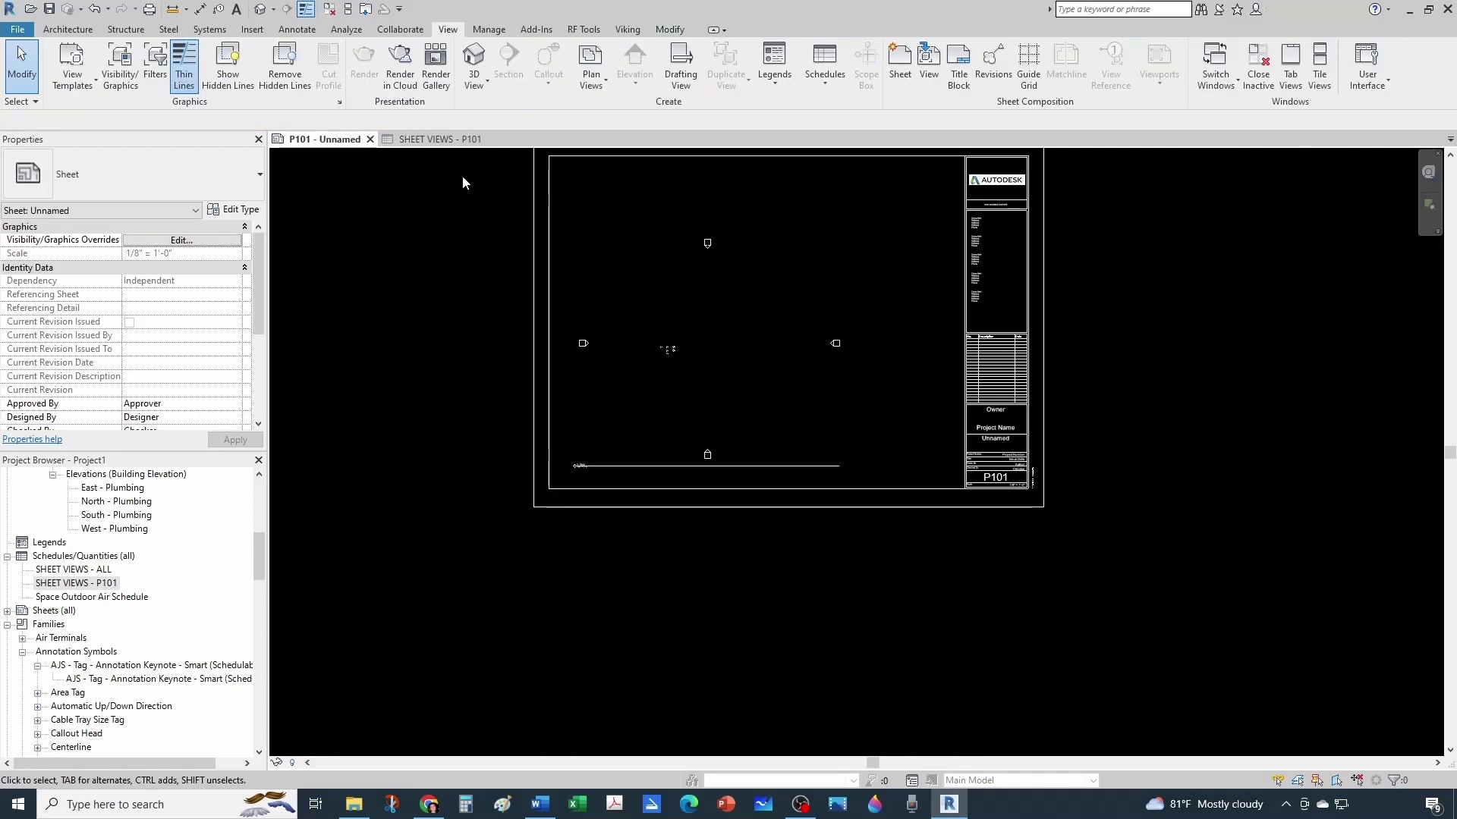
left_click(440, 139)
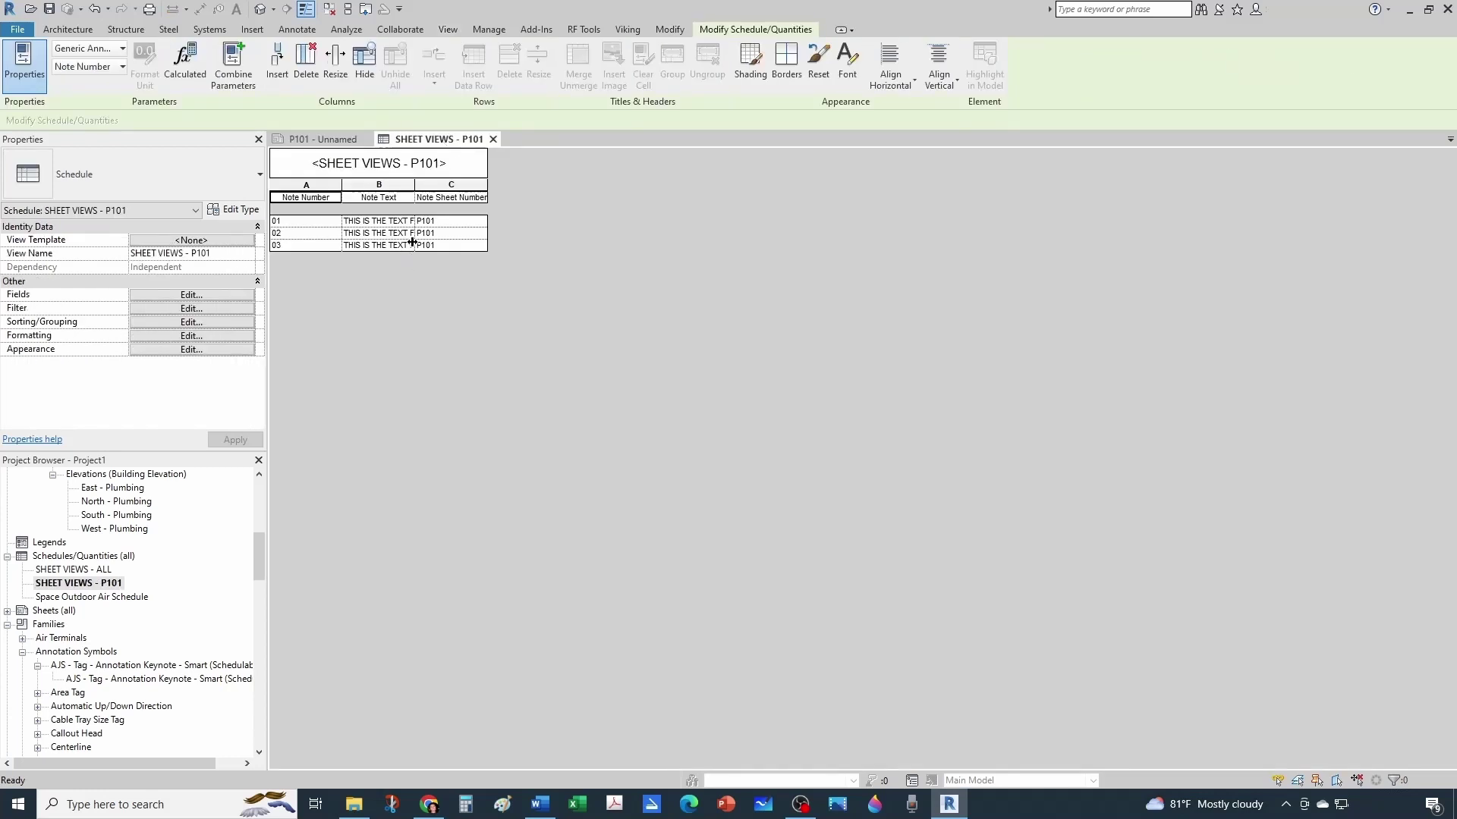
left_click_drag(414, 189, 505, 190)
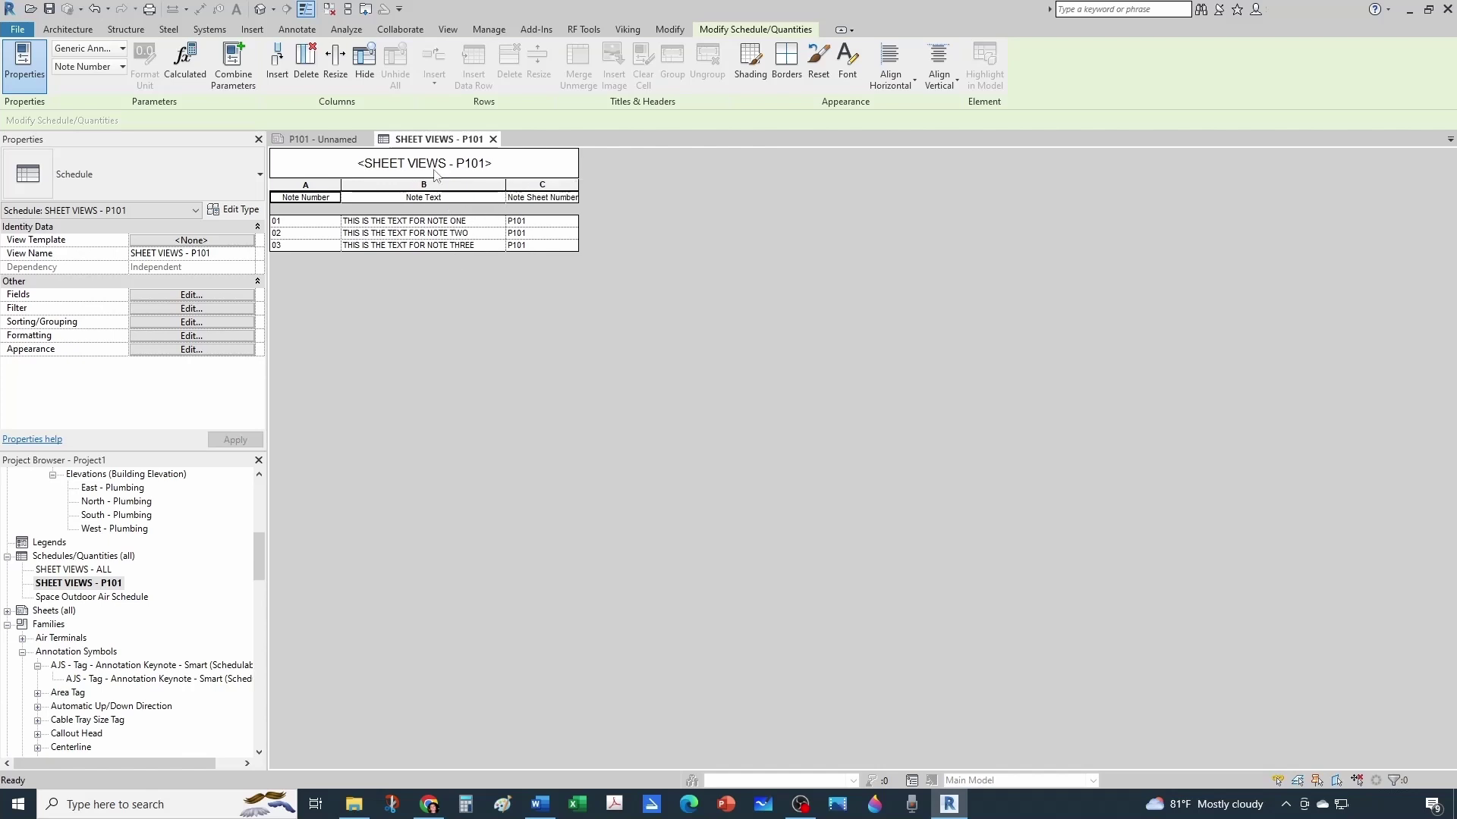
- Place the SHEET VIEWS - P101 schedule on sheet P101, in the upper right of the drawing area beside the title block
left_click(324, 140)
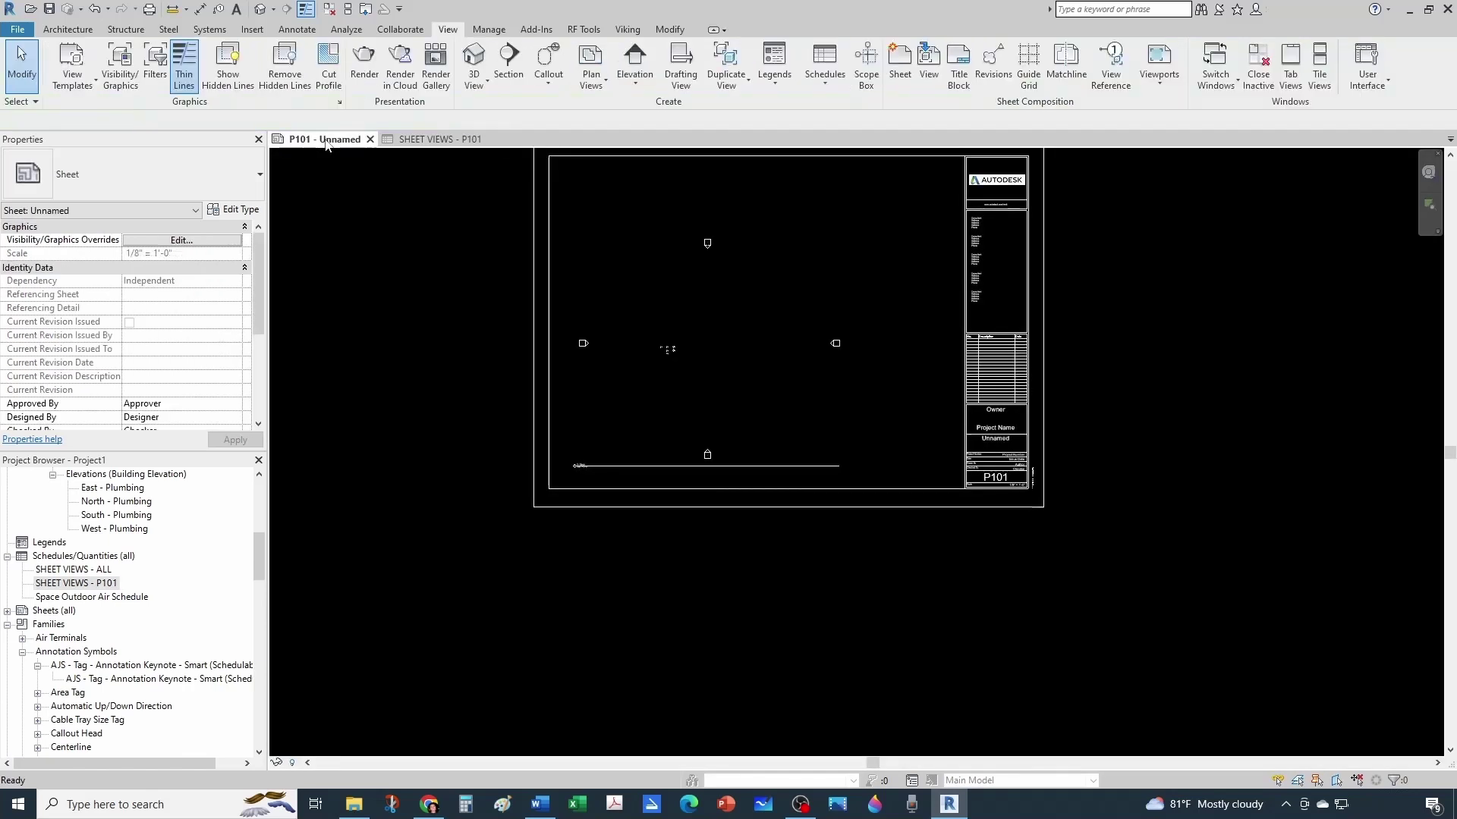
left_click(111, 585)
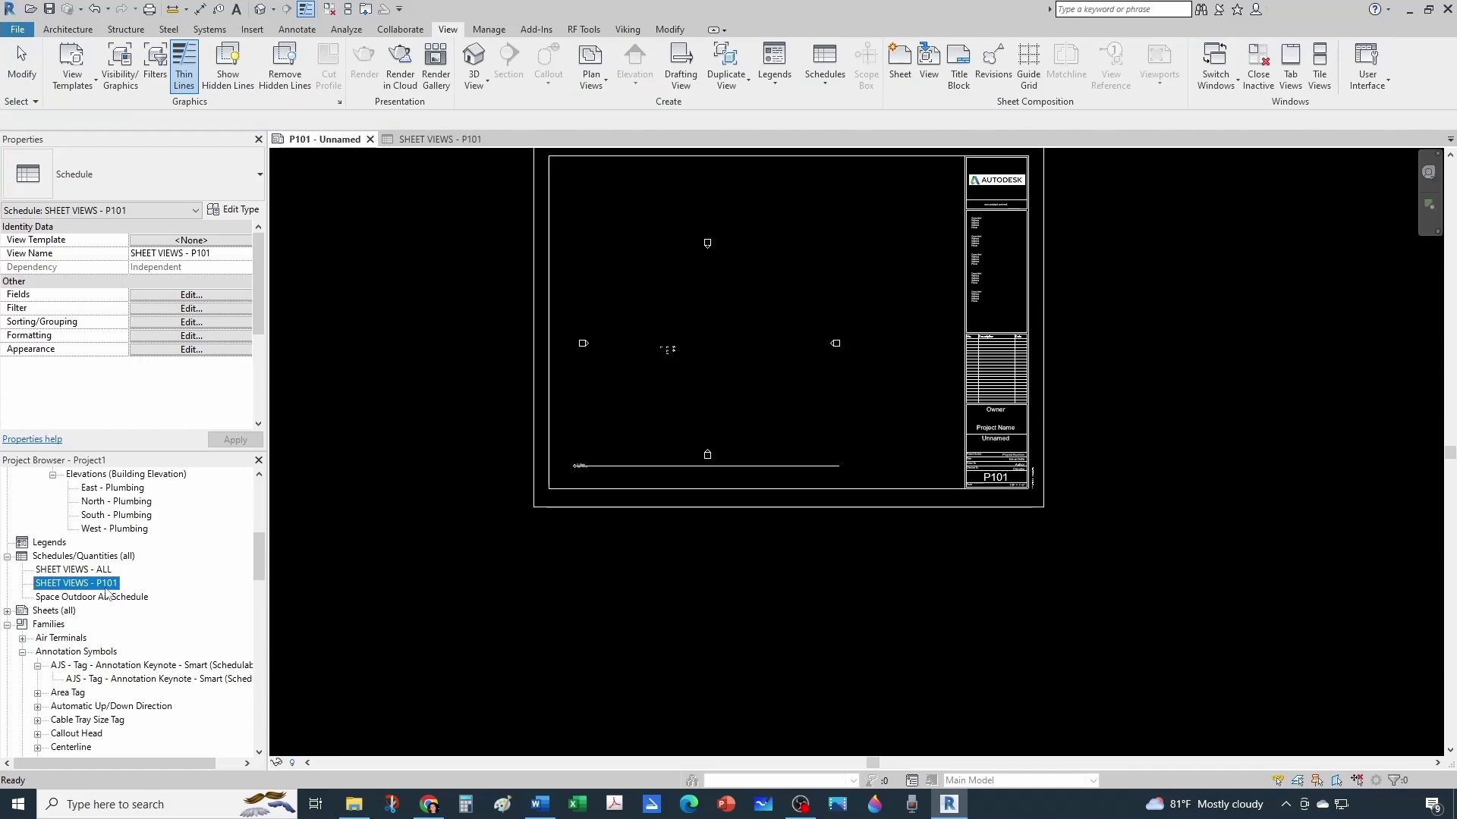
scroll(850, 231, "up", 3)
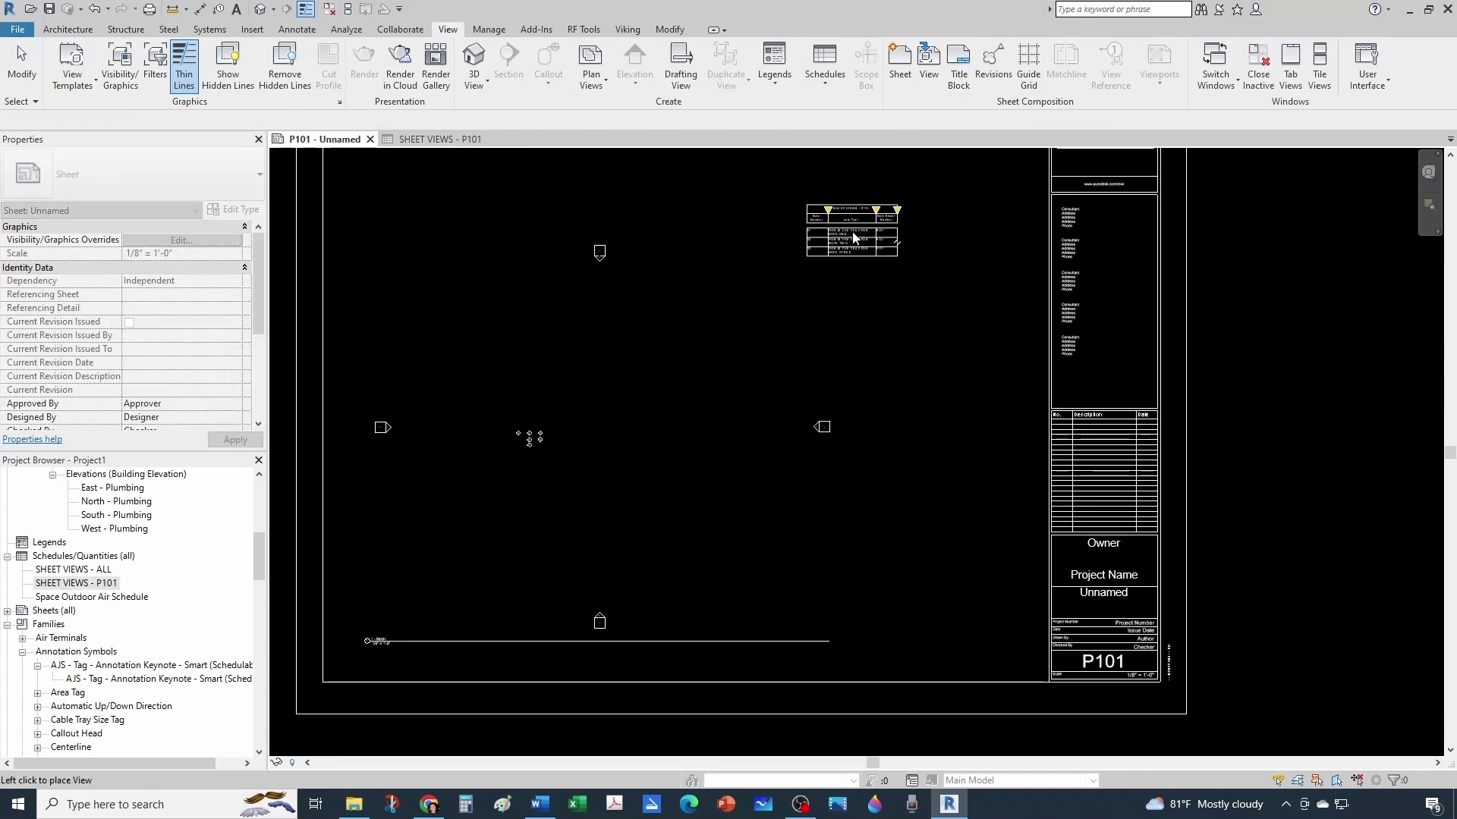
left_click(872, 237)
scroll(862, 296, "up", 5)
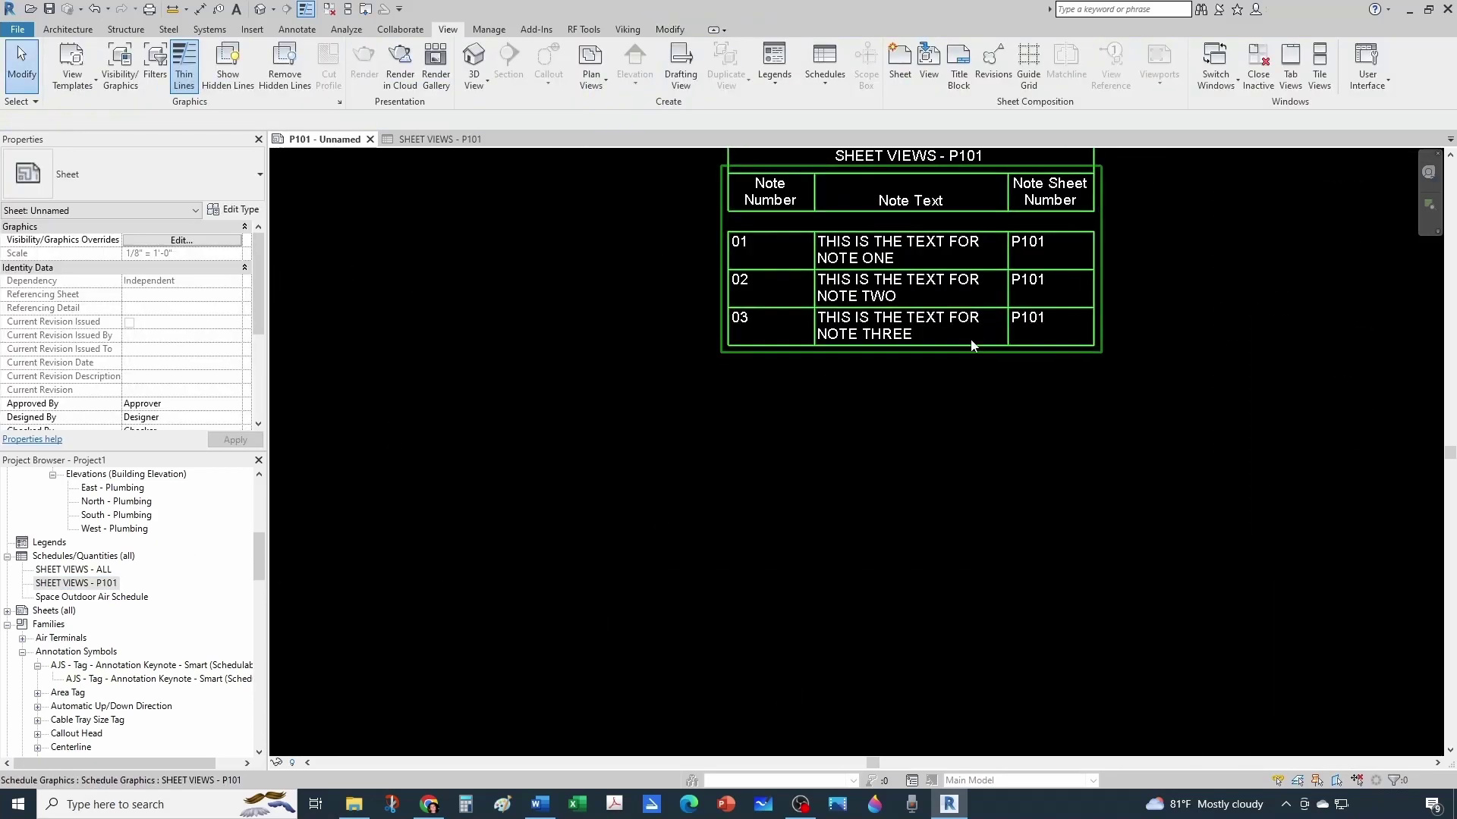
- Delete the 01 keynote inside the floor plan view, deactivate the view and check the schedule placed on the sheet
scroll(868, 346, "down", 6)
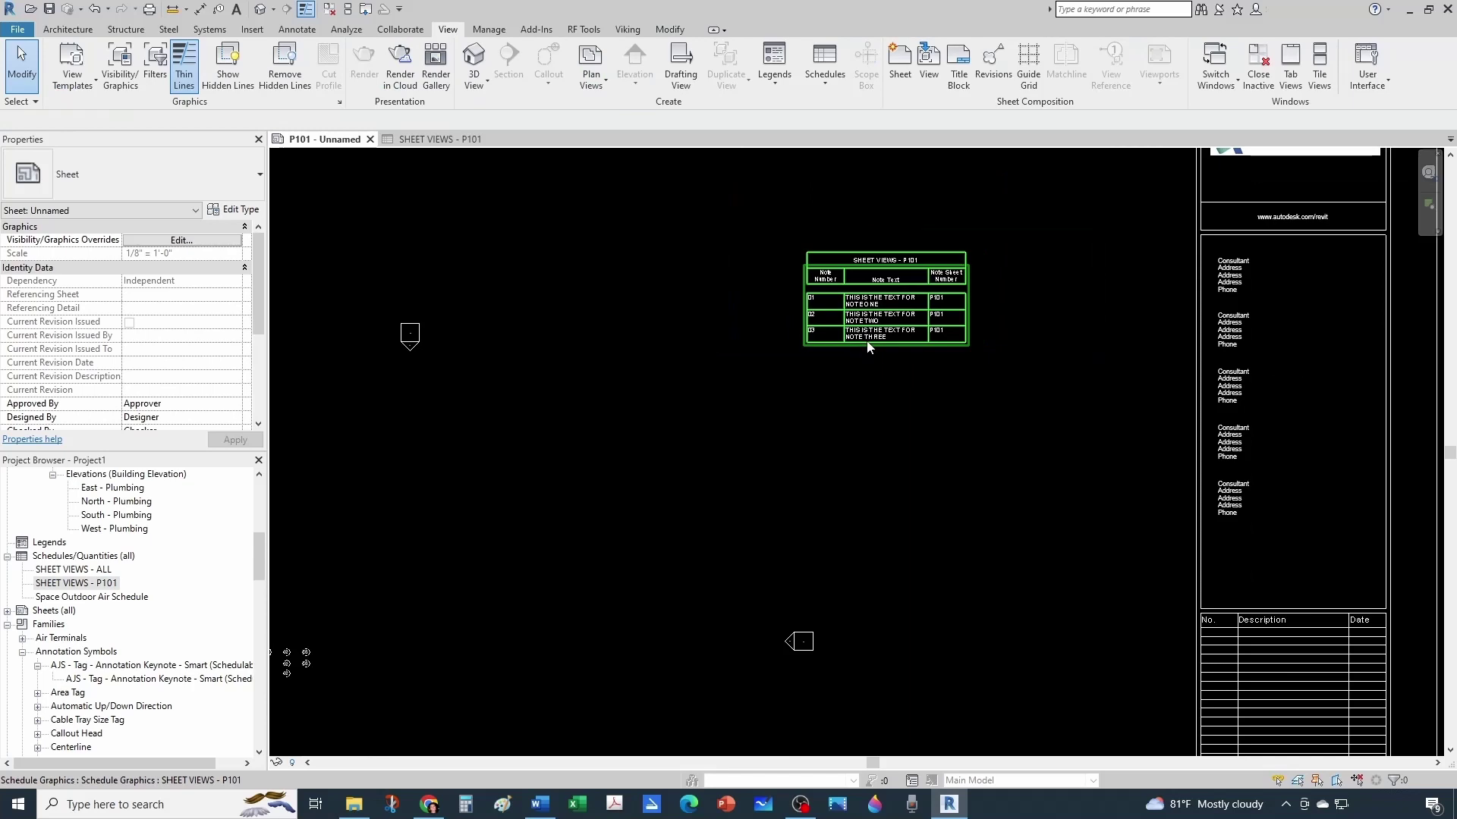
double_click(584, 526)
scroll(560, 489, "up", 2)
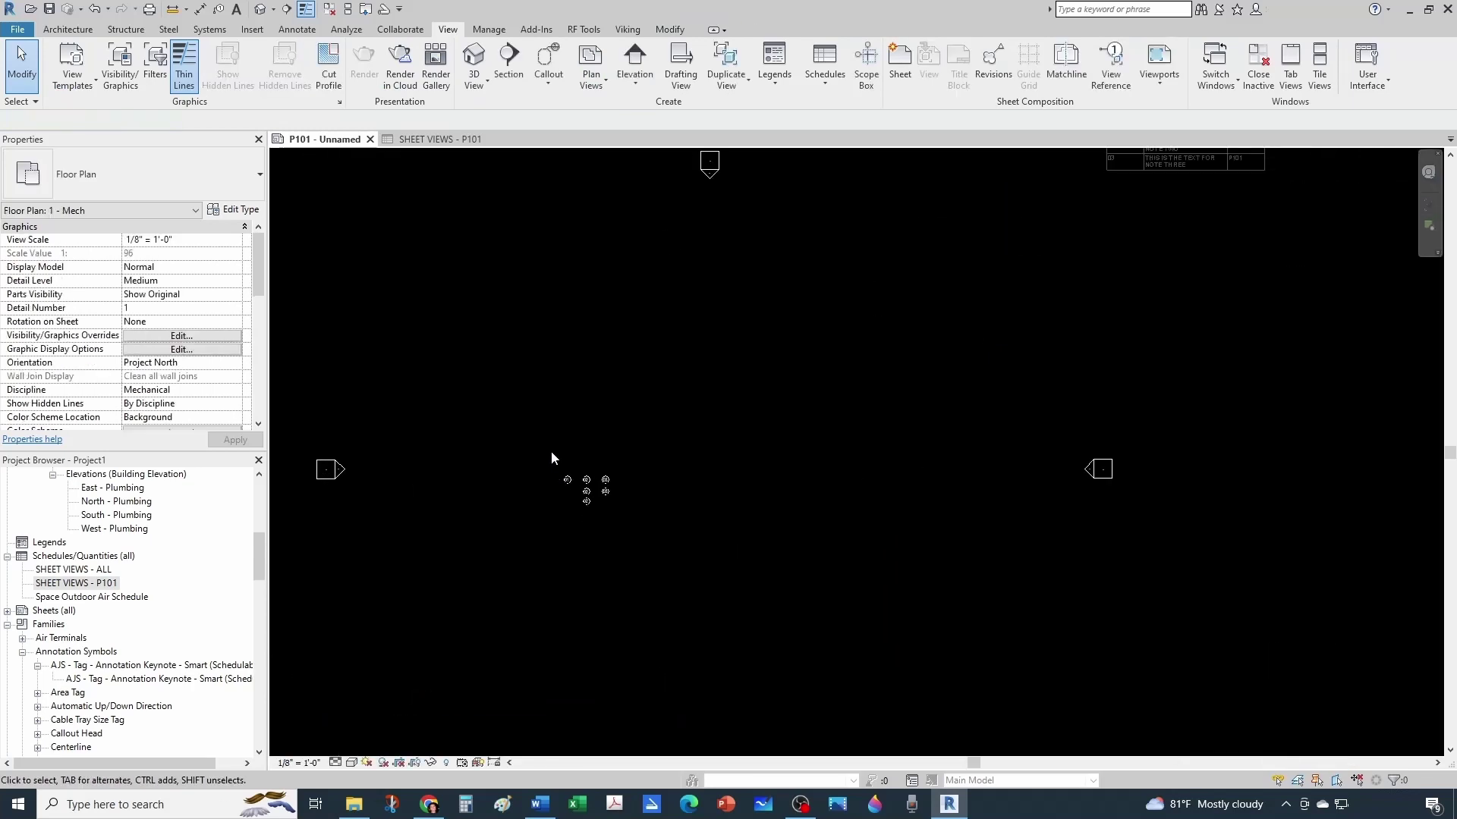
left_click(576, 521)
left_click(576, 512)
scroll(576, 513, "down", 4)
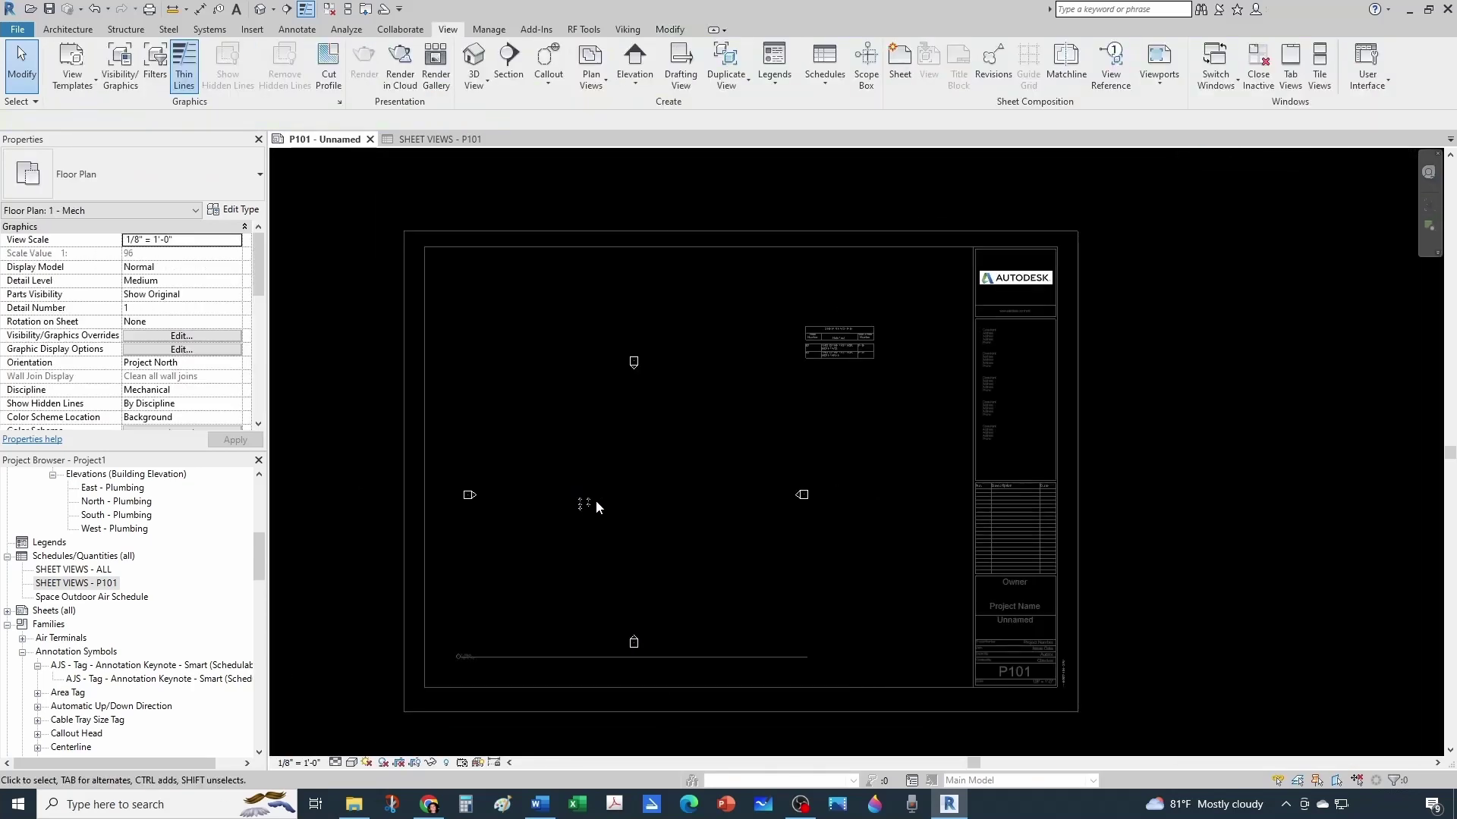
double_click(1103, 389)
scroll(857, 351, "up", 6)
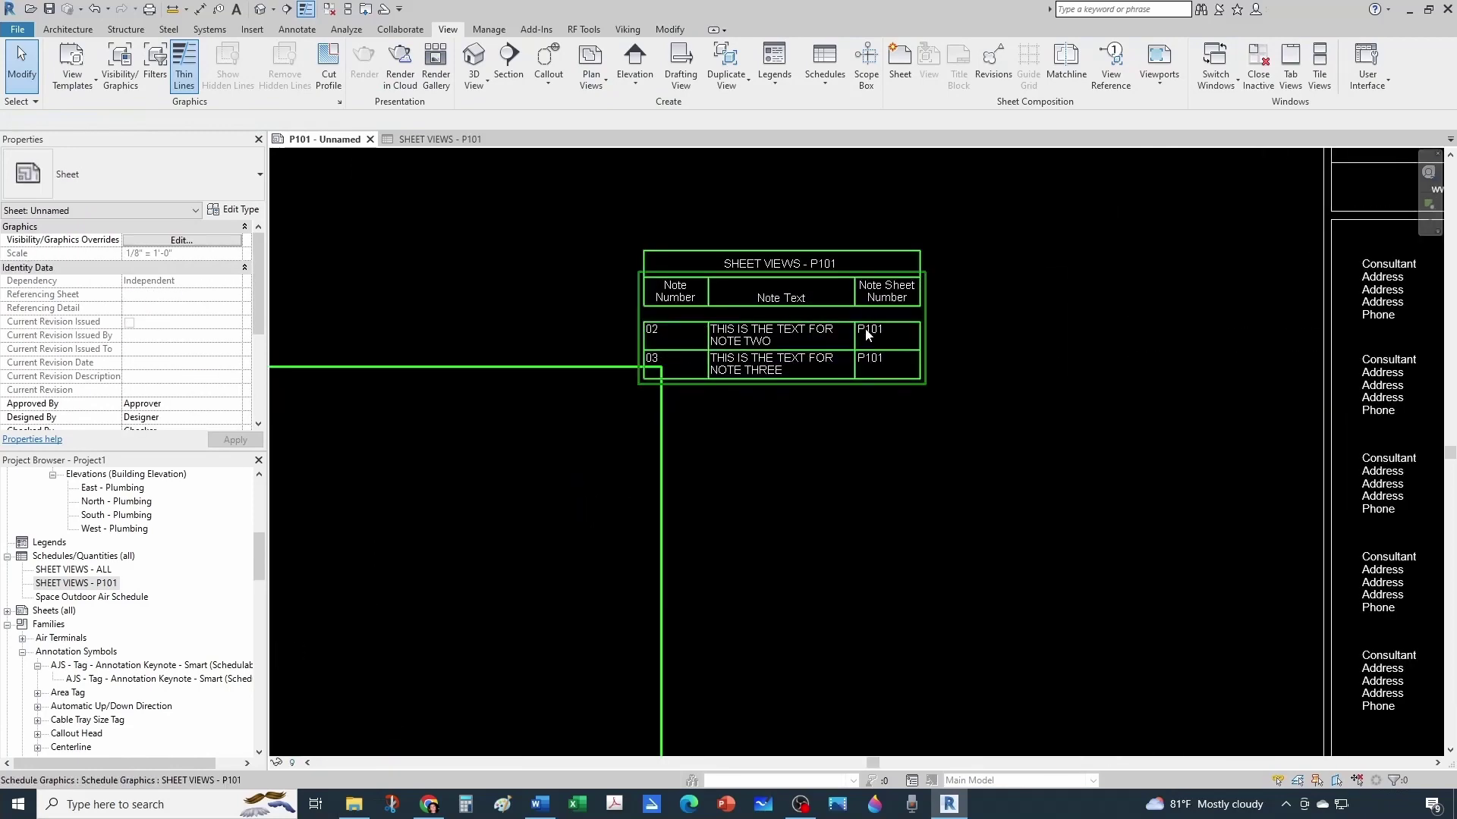
- Undo the deletion of the 01 keynote in the floor plan view on sheet P101
scroll(888, 353, "down", 5)
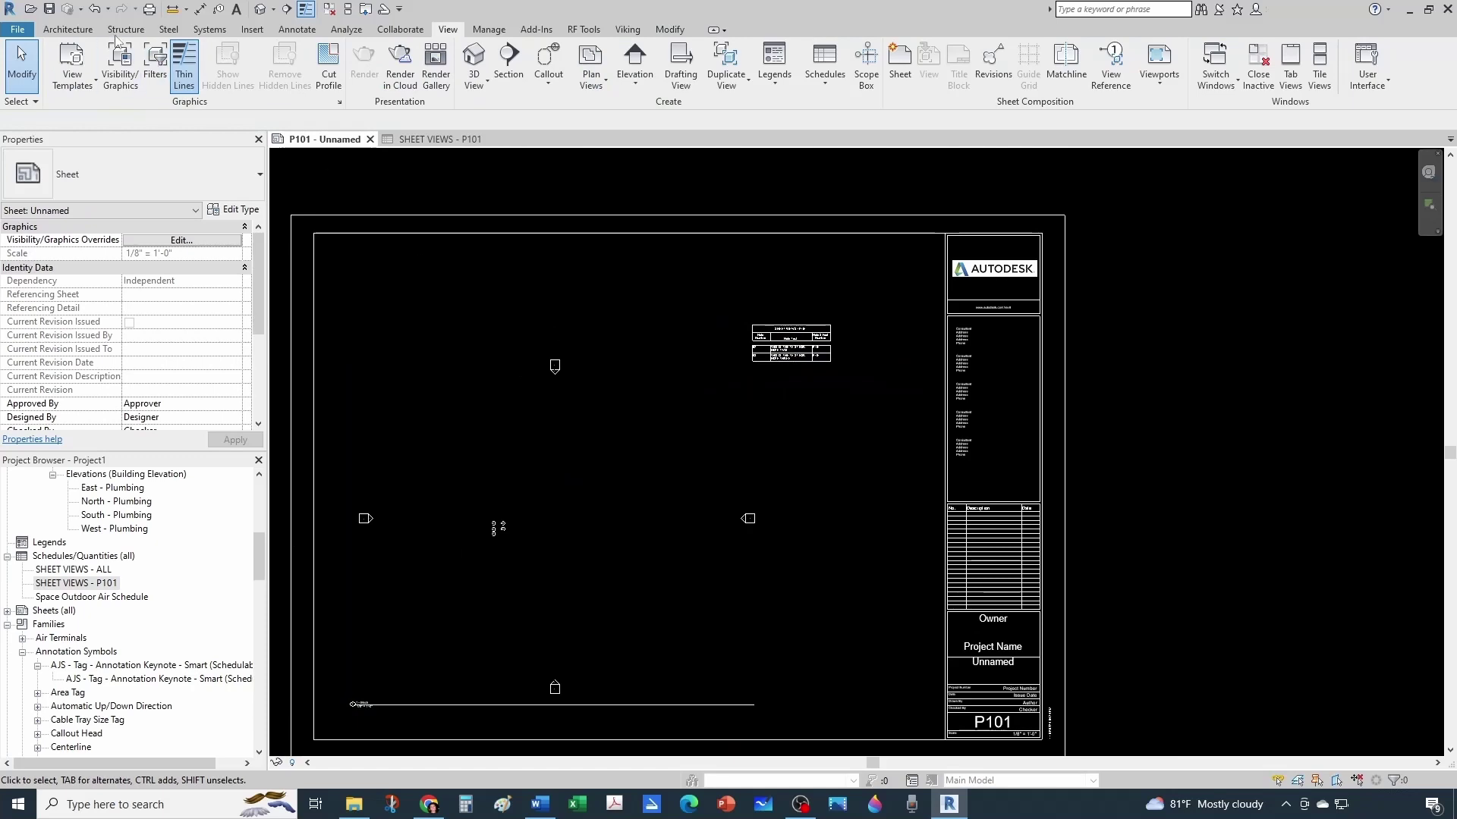
left_click(95, 9)
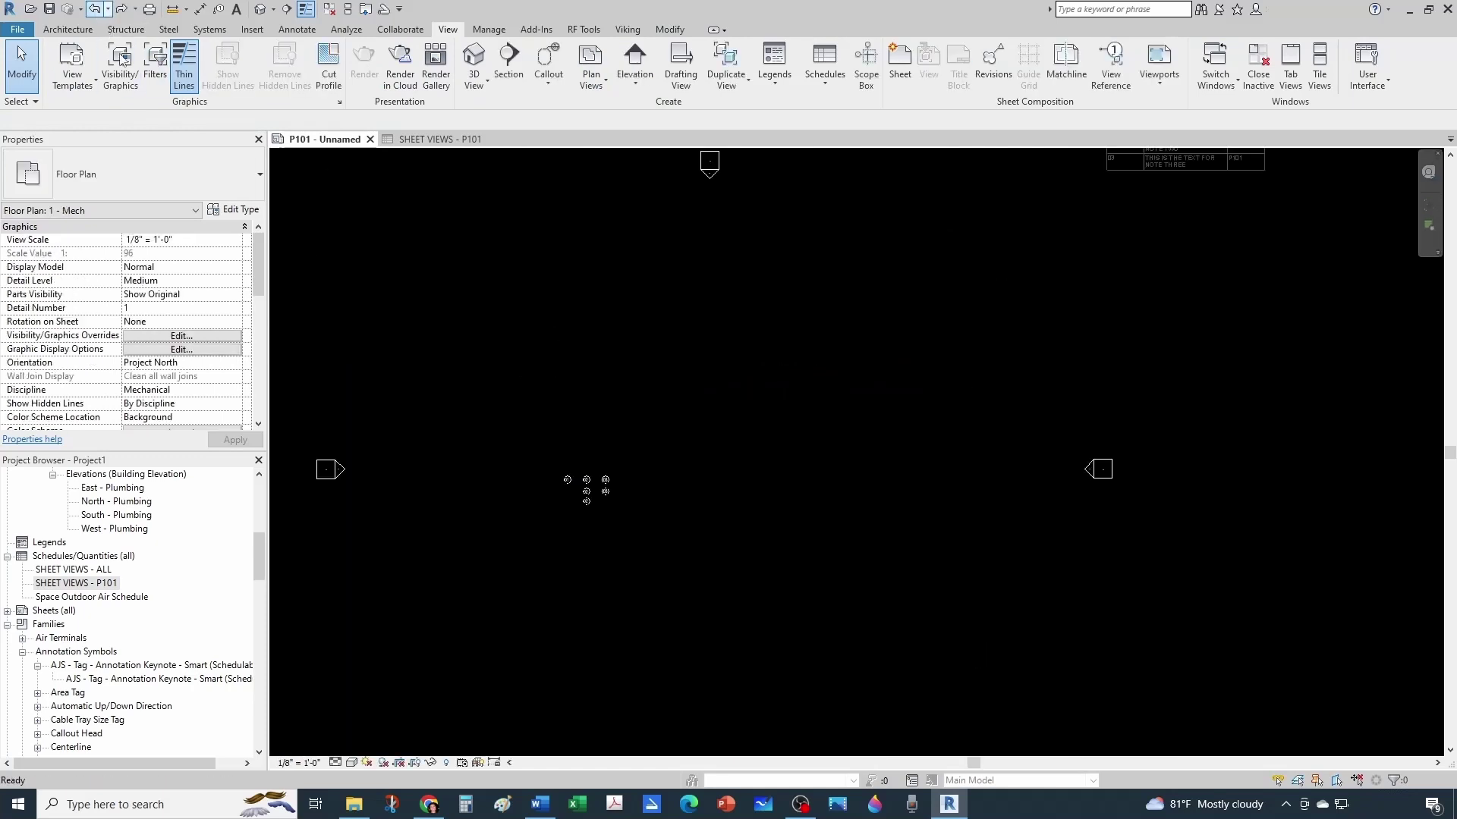
scroll(594, 519, "up", 2)
- Delete both 03 keynotes to check how the placed schedule responds, and undo the deletion
left_click_drag(604, 413, 666, 540)
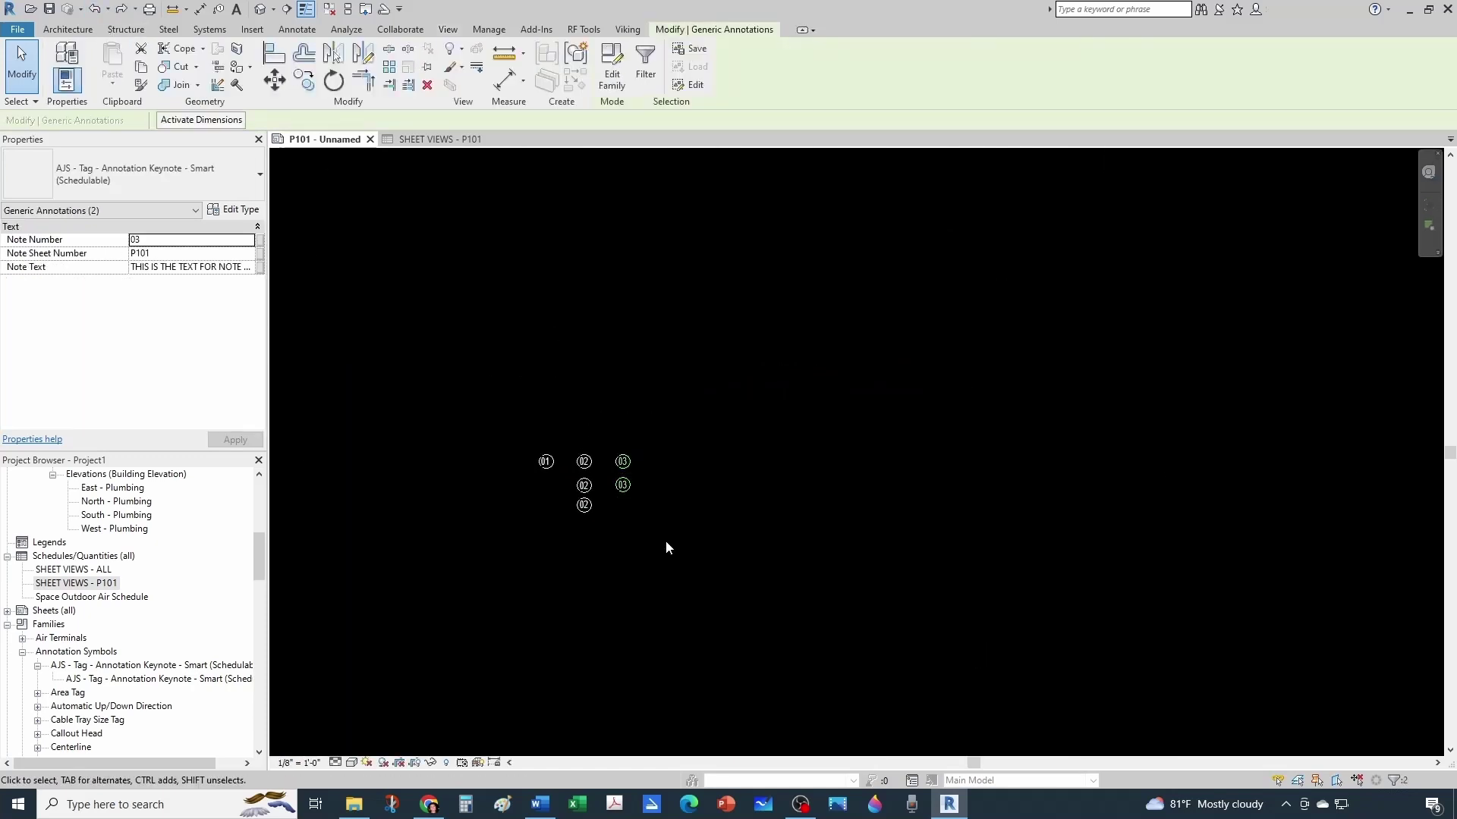
key("Escape")
scroll(666, 541, "down", 4)
scroll(946, 368, "up", 3)
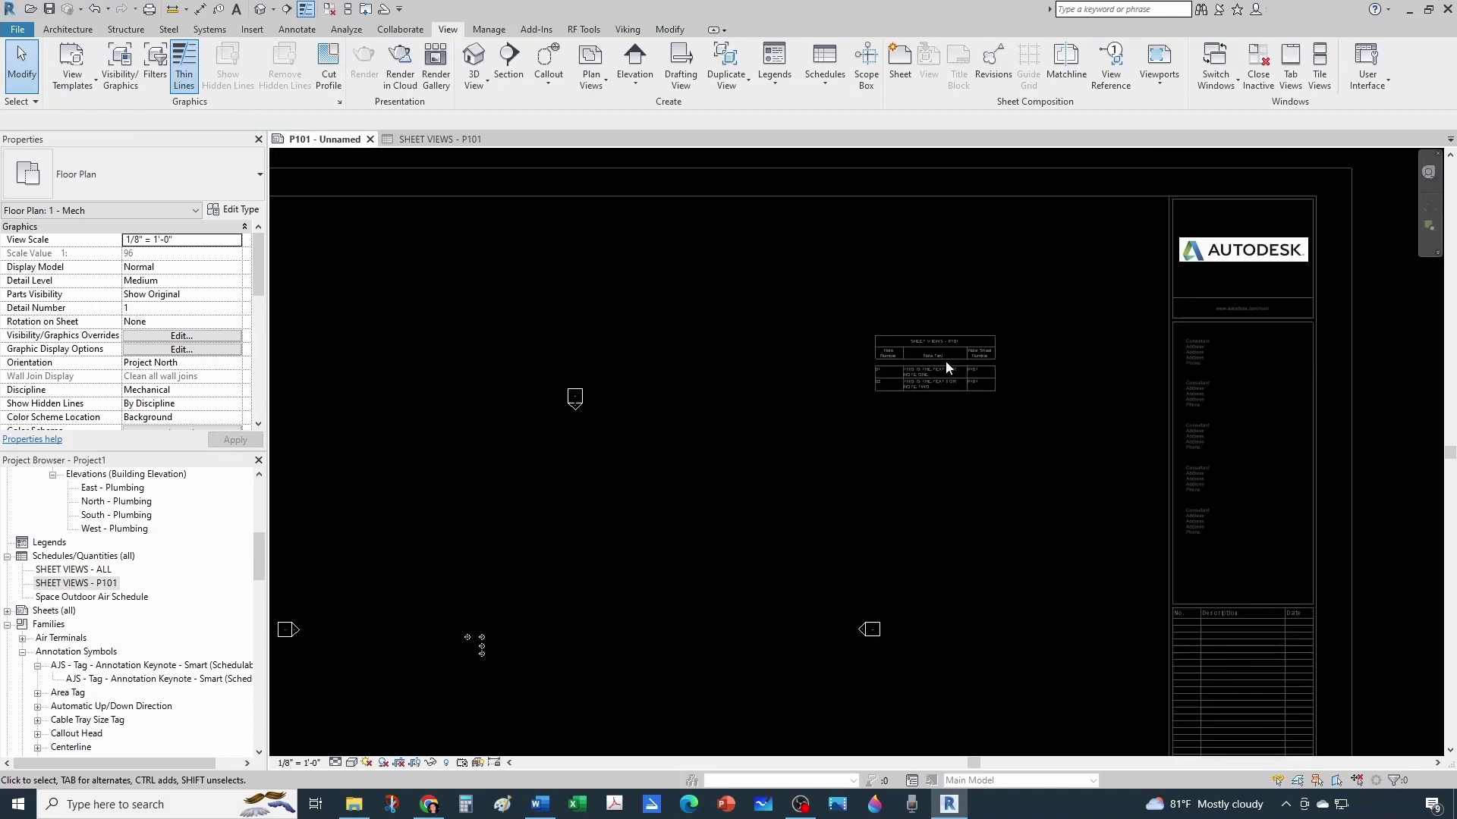
scroll(947, 368, "up", 2)
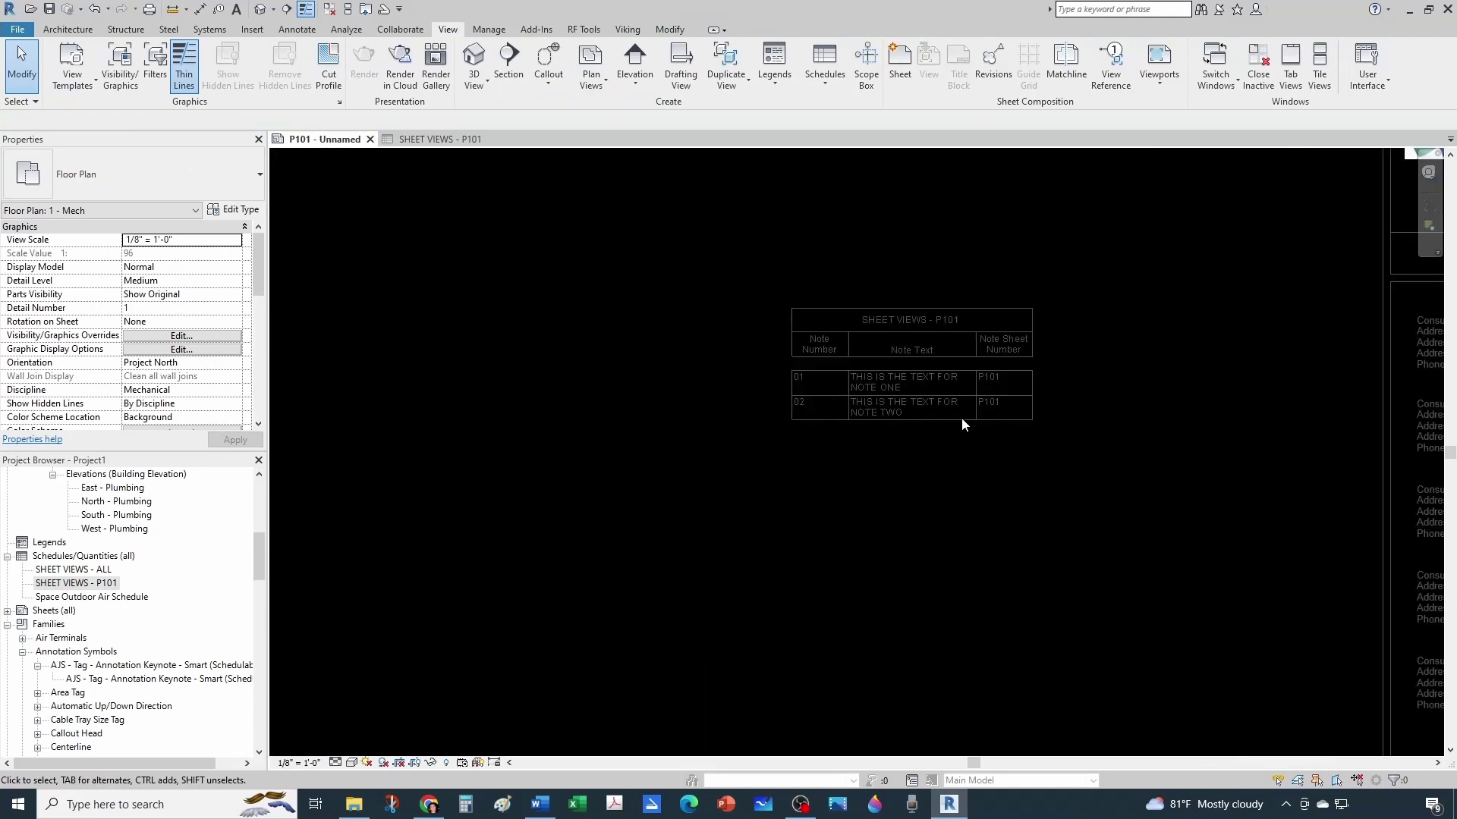
left_click(94, 11)
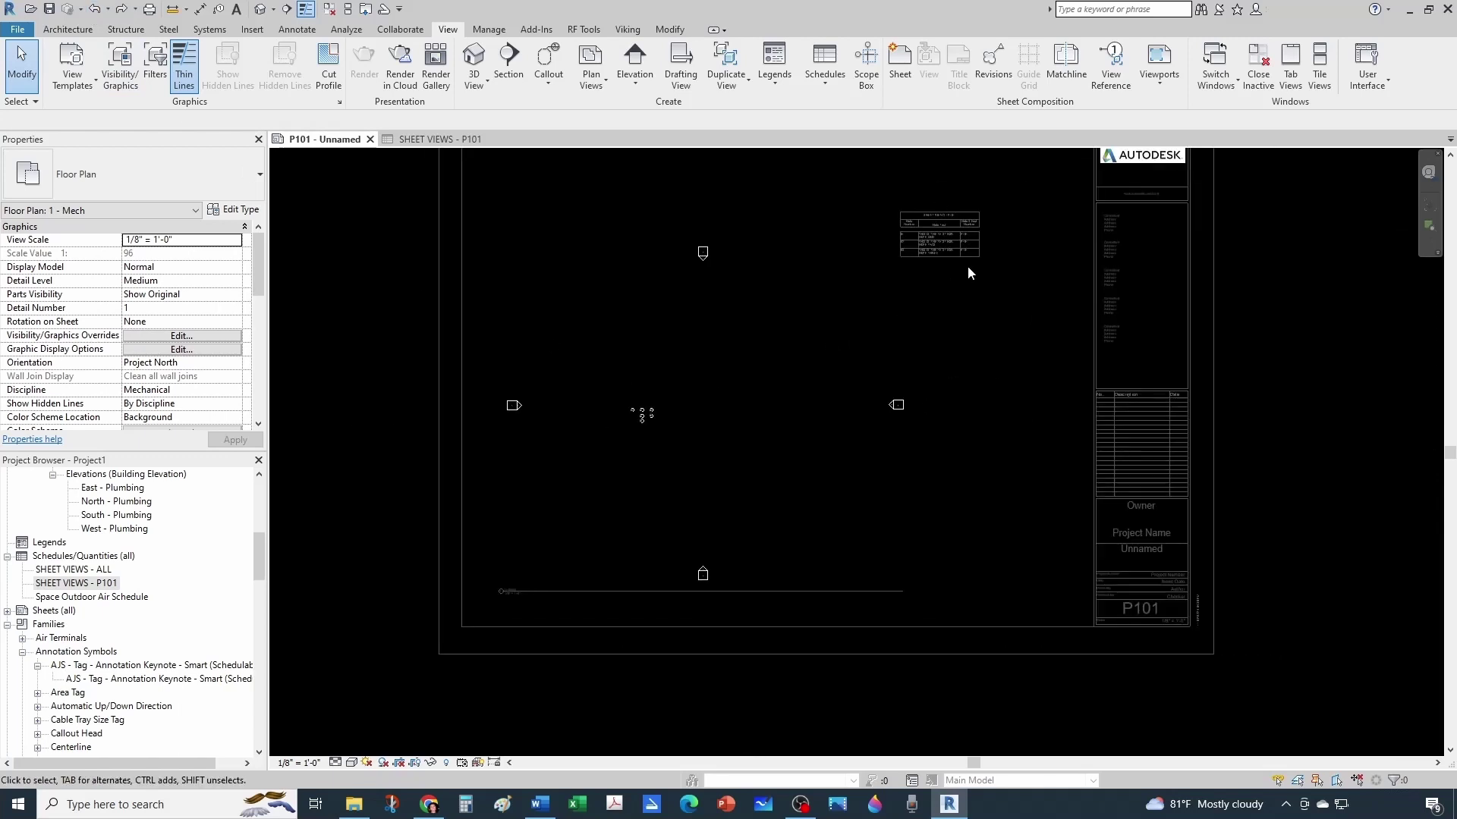
- Change the Note Text of the lower 03 keynote to THIS IS THE TEXT FOR NOTE SOMETHING ELSE
scroll(772, 292, "up", 8)
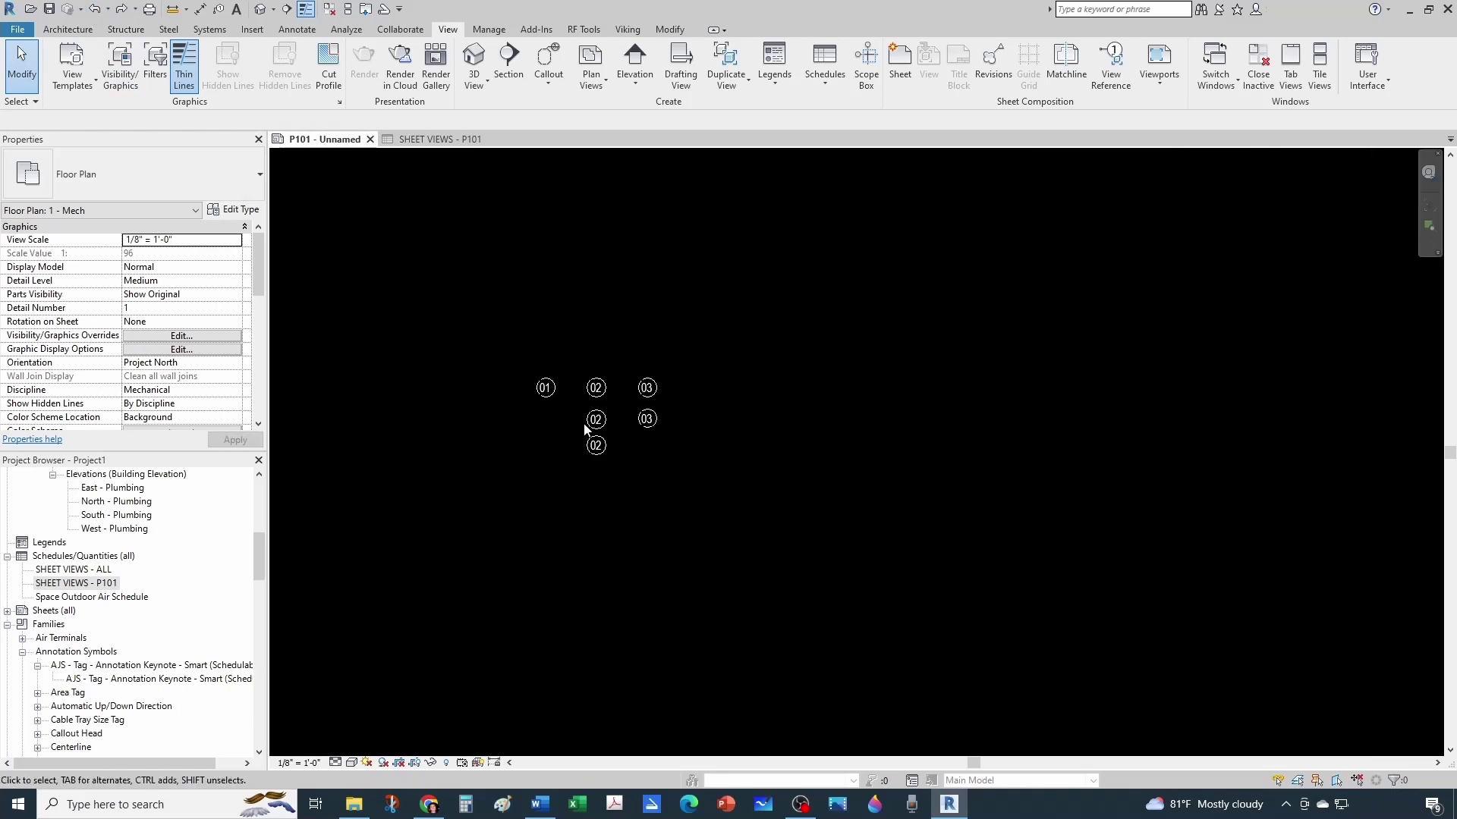
scroll(586, 429, "up", 3)
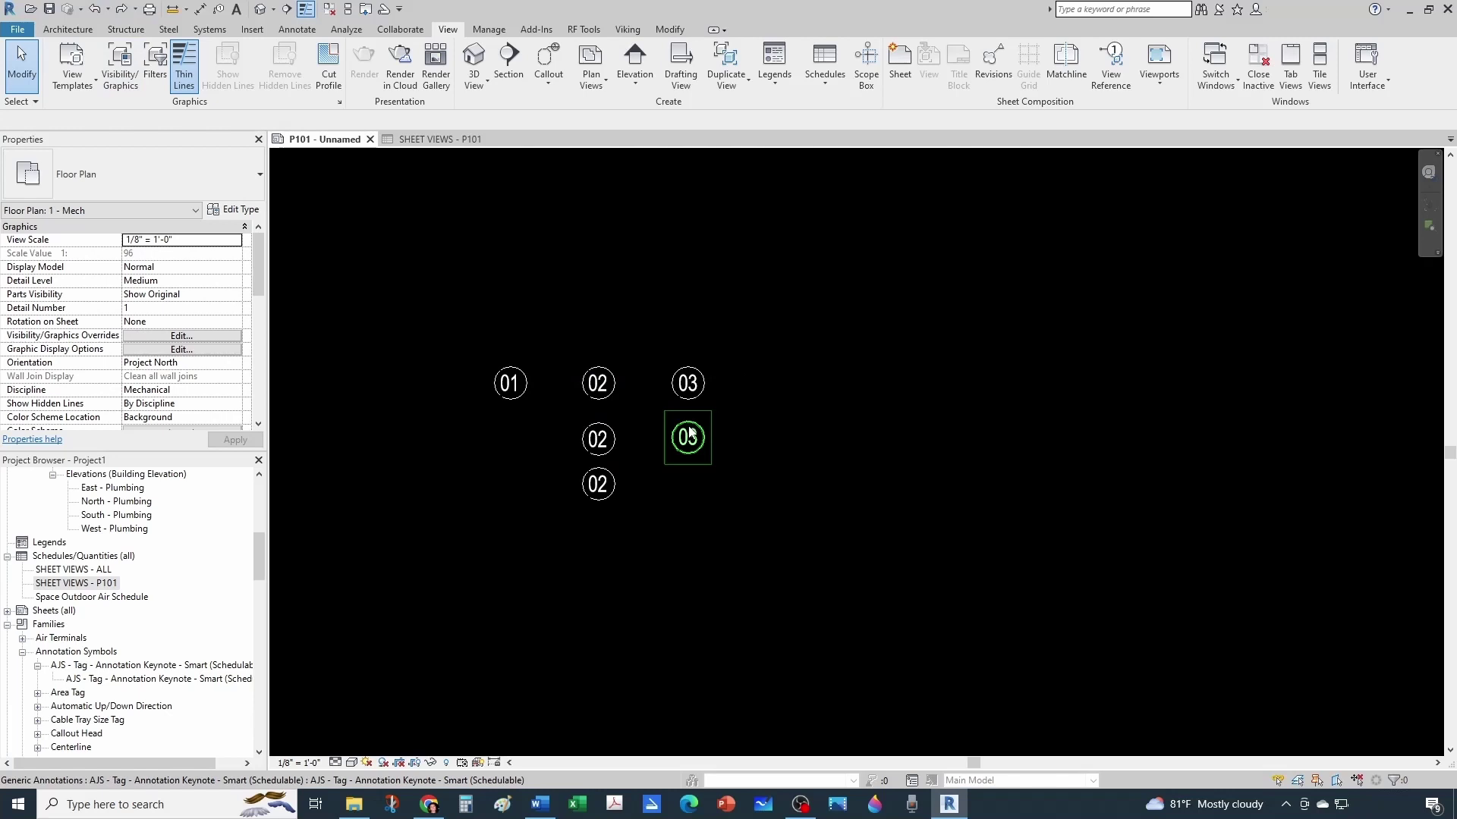
left_click(690, 432)
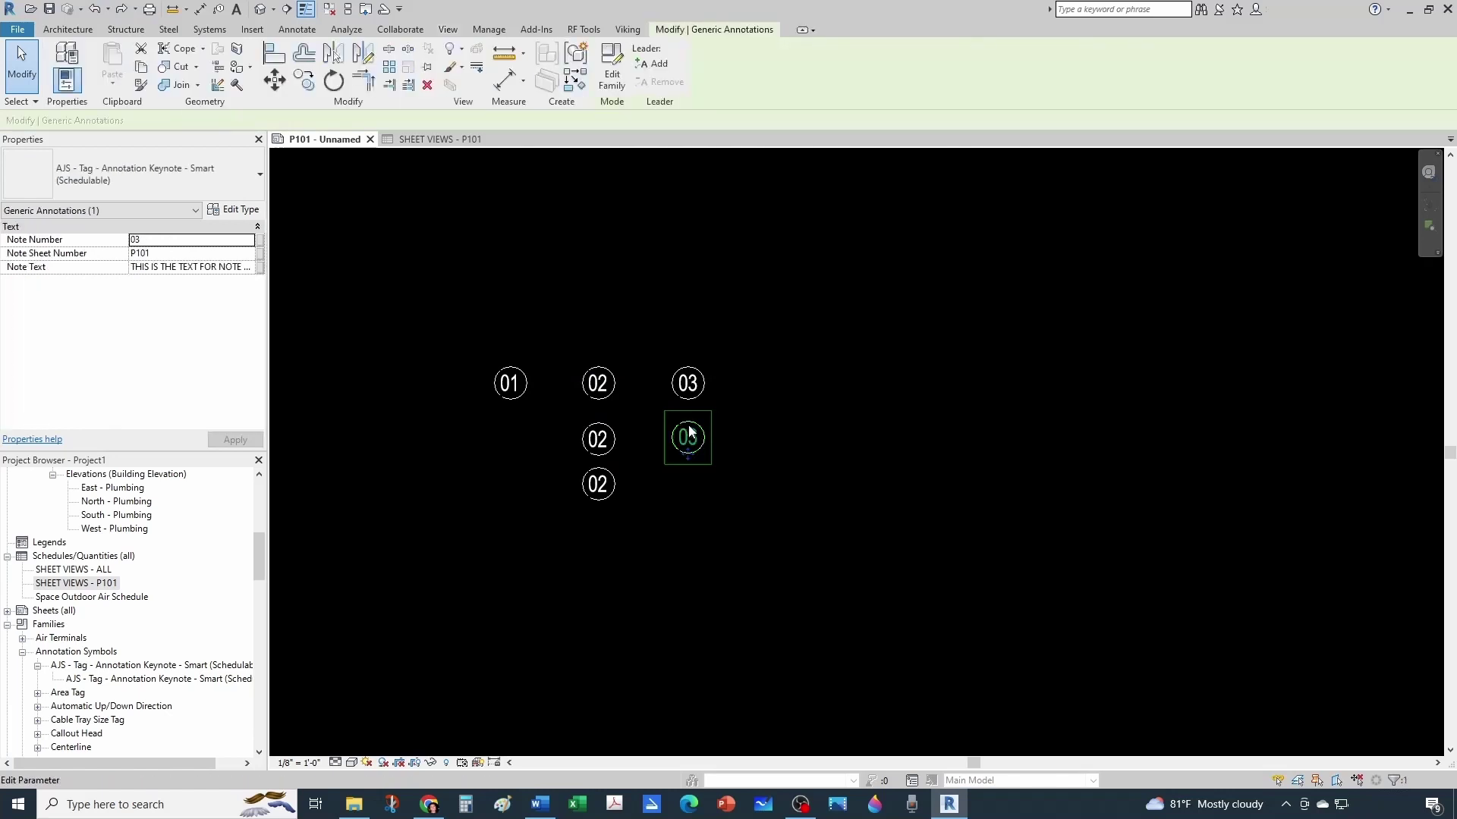
left_click(136, 270)
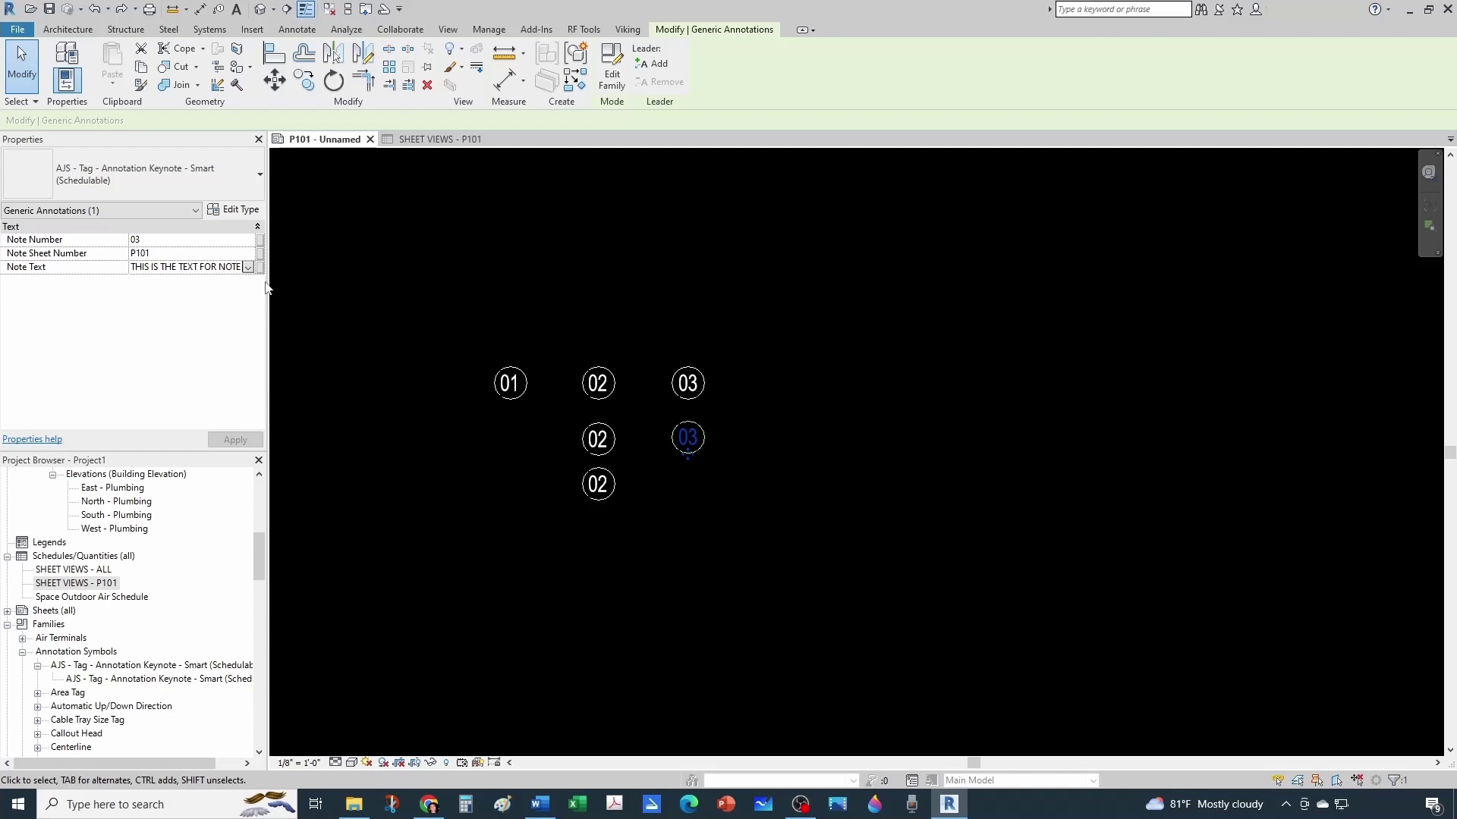
type("THREE")
type("SOMETHING ELSE")
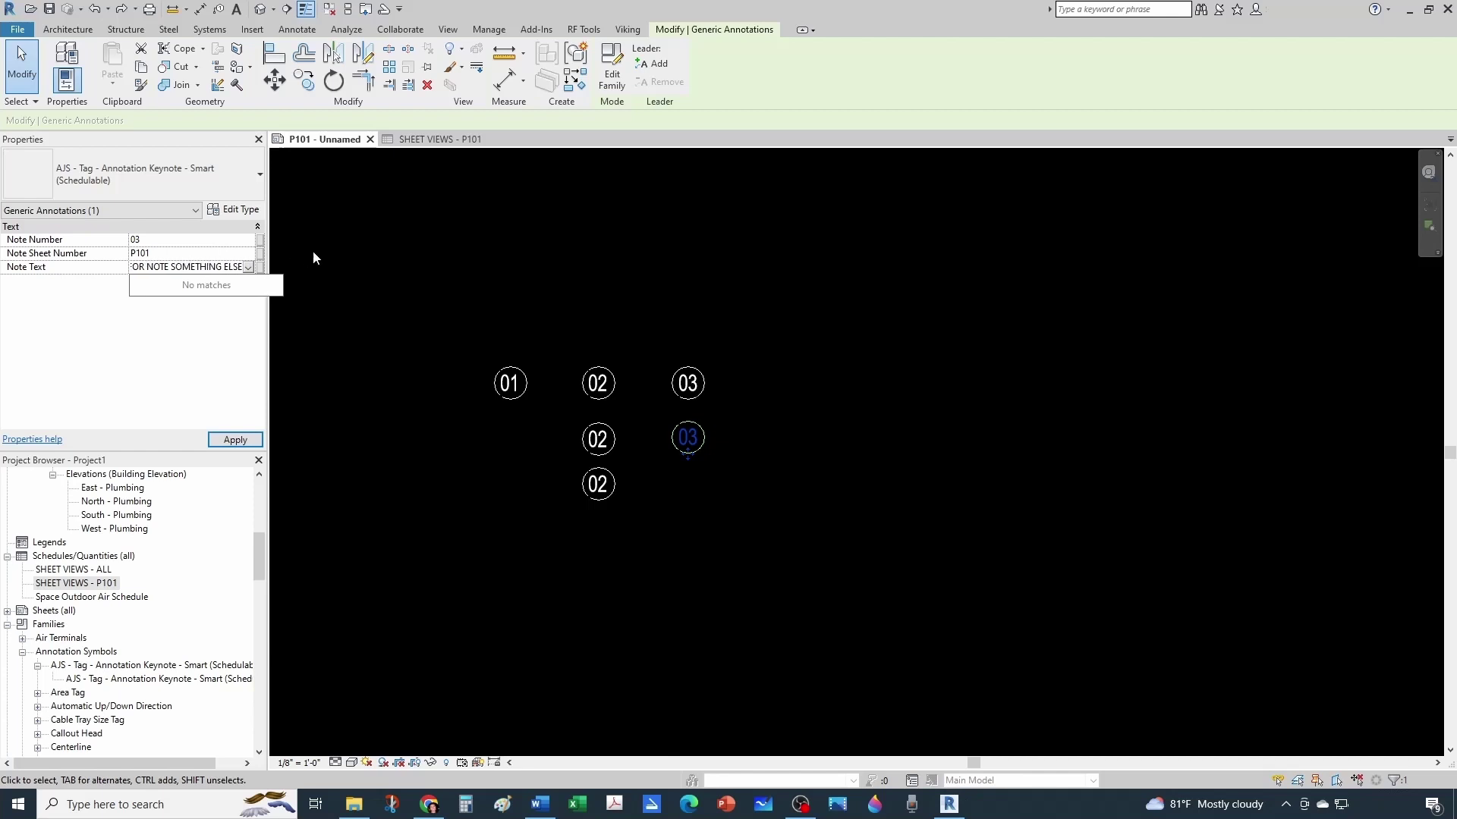
left_click(467, 339)
- Examine the Note Text cell of the 03 row in the SHEET VIEWS - P101 schedule on the sheet
scroll(481, 358, "down", 2)
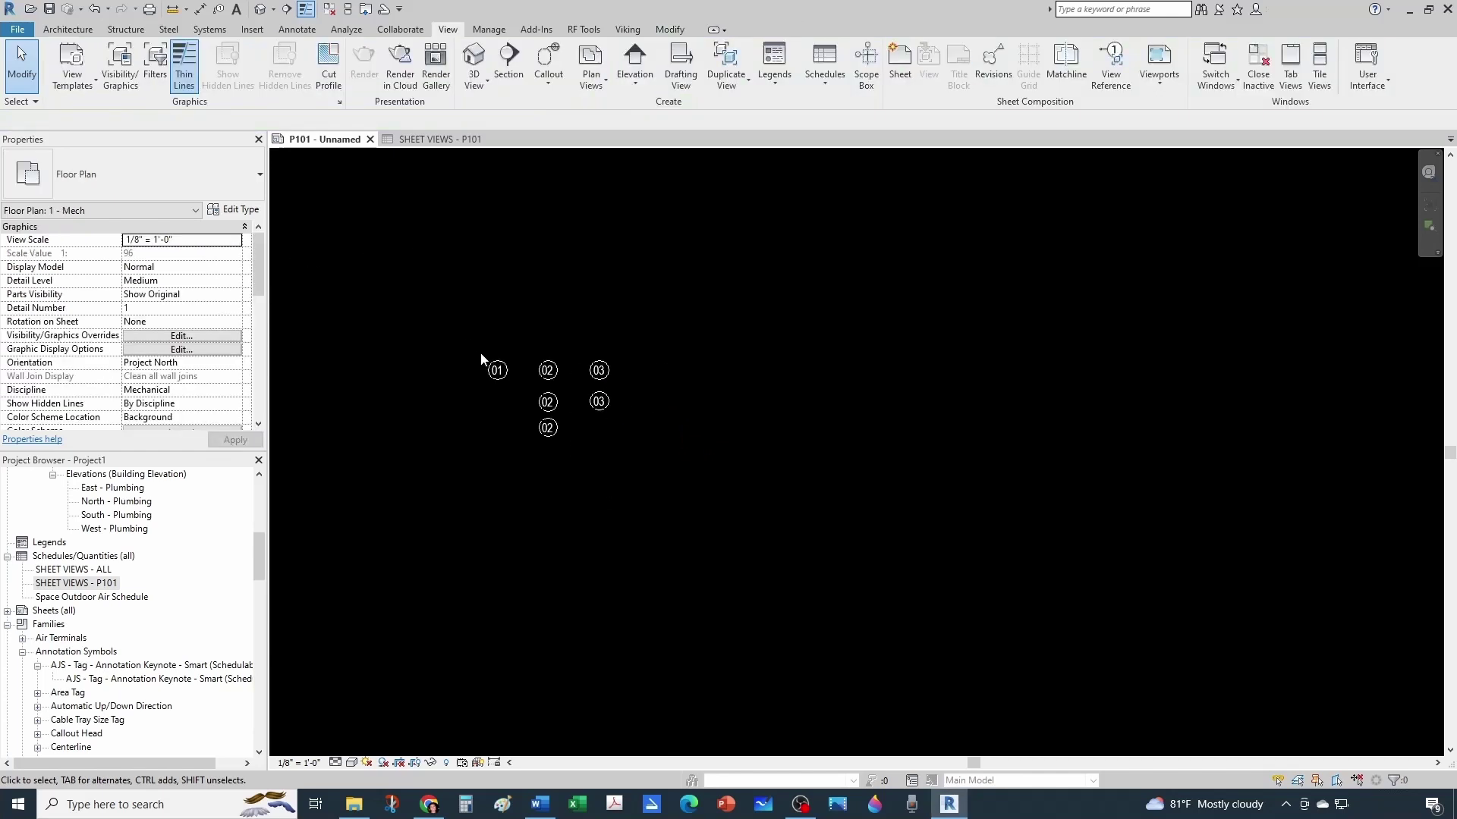
scroll(523, 411, "down", 3)
scroll(718, 238, "up", 3)
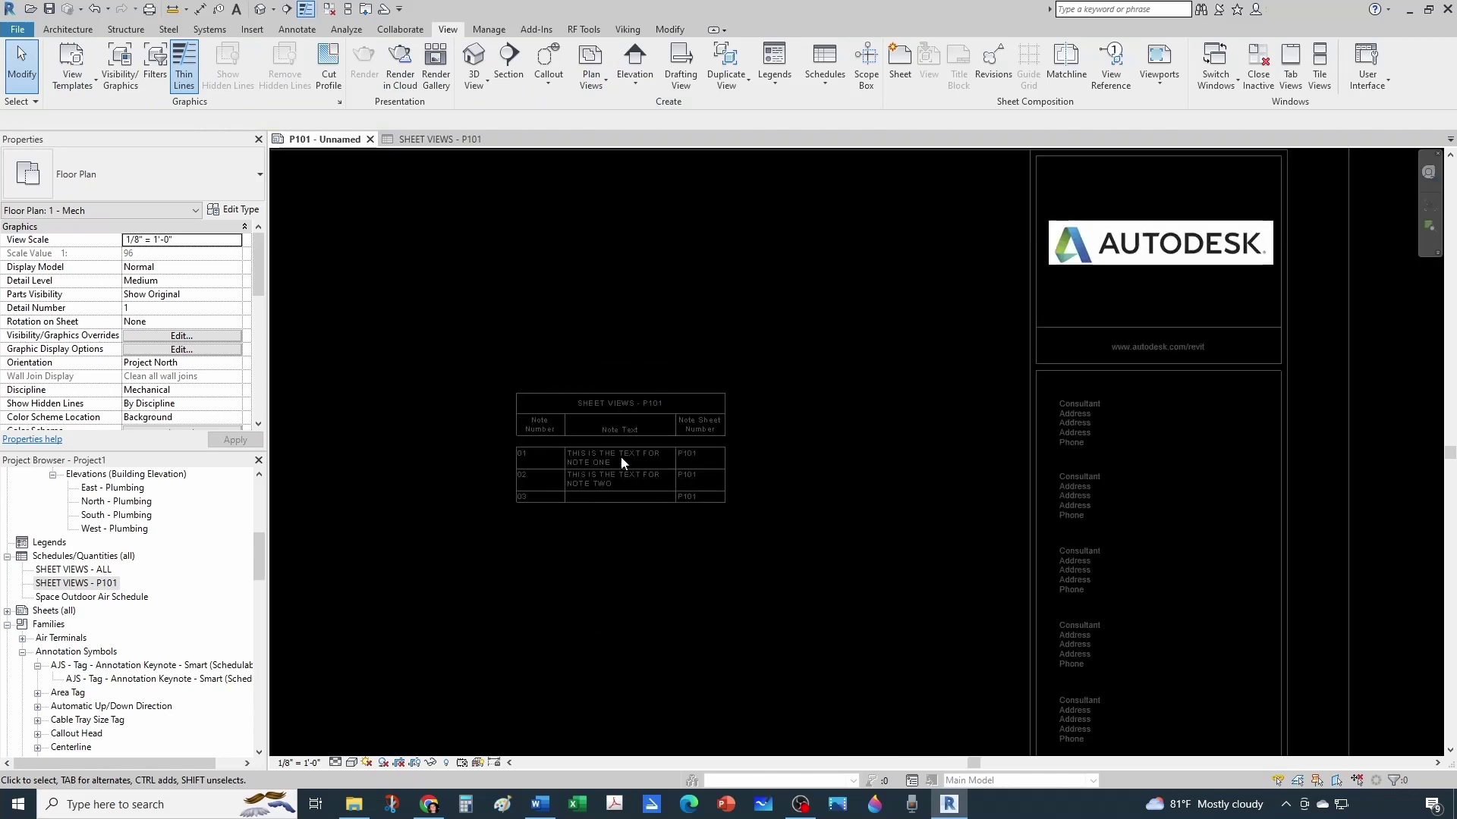
scroll(574, 491, "up", 3)
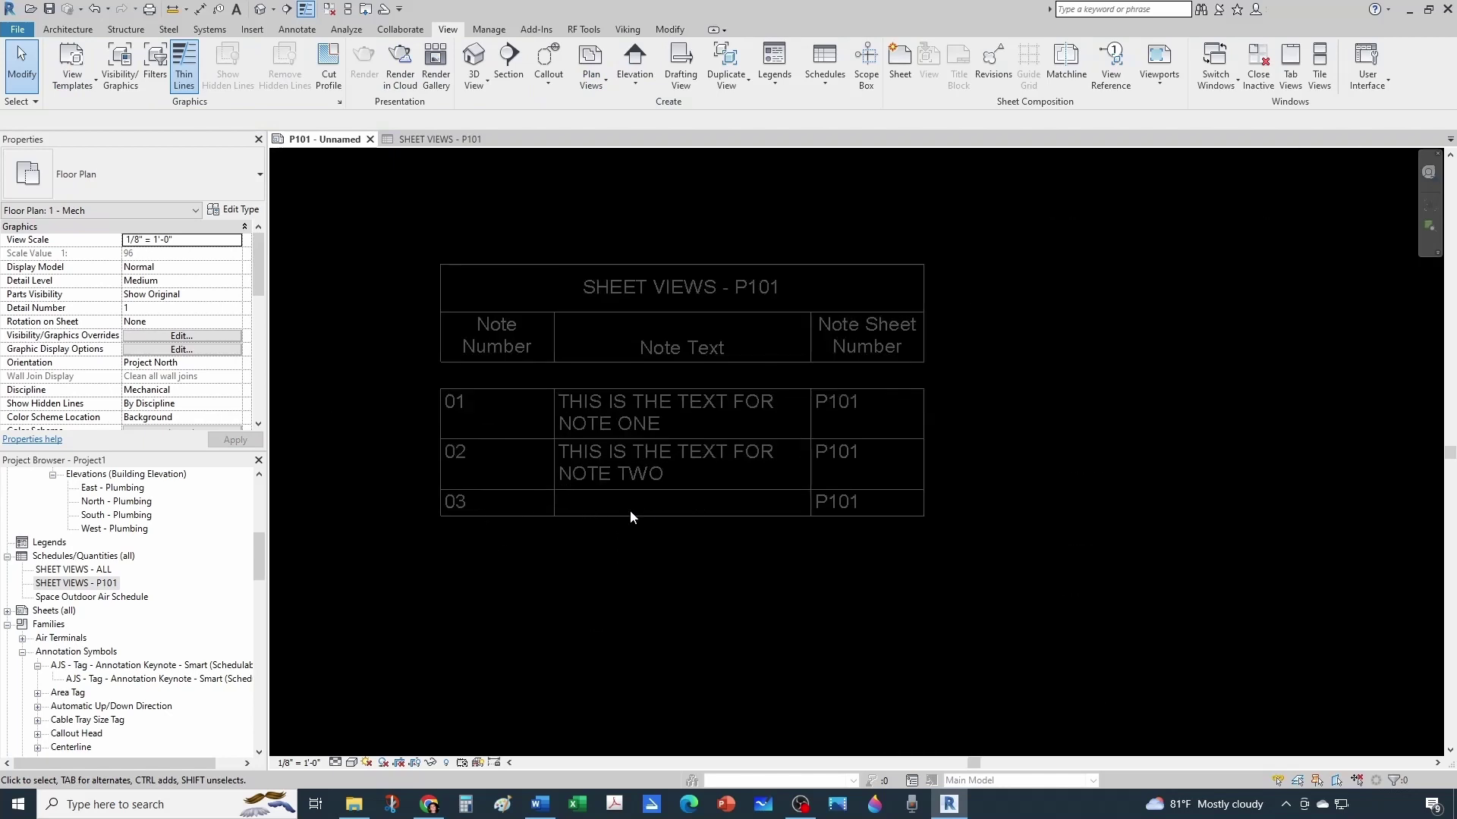
middle_click_drag(635, 540, 816, 507)
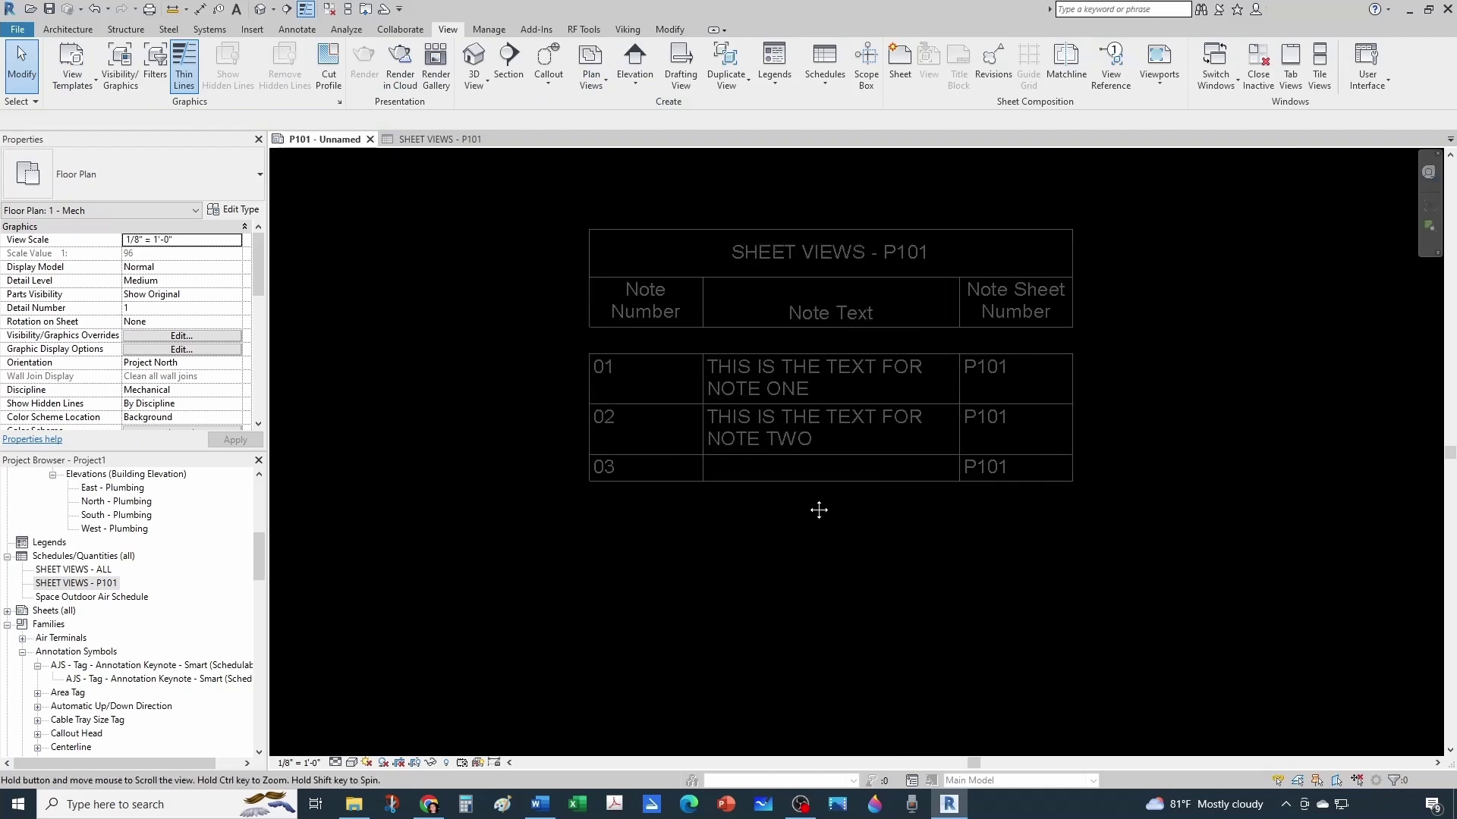
scroll(859, 476, "down", 2)
scroll(811, 473, "up", 1)
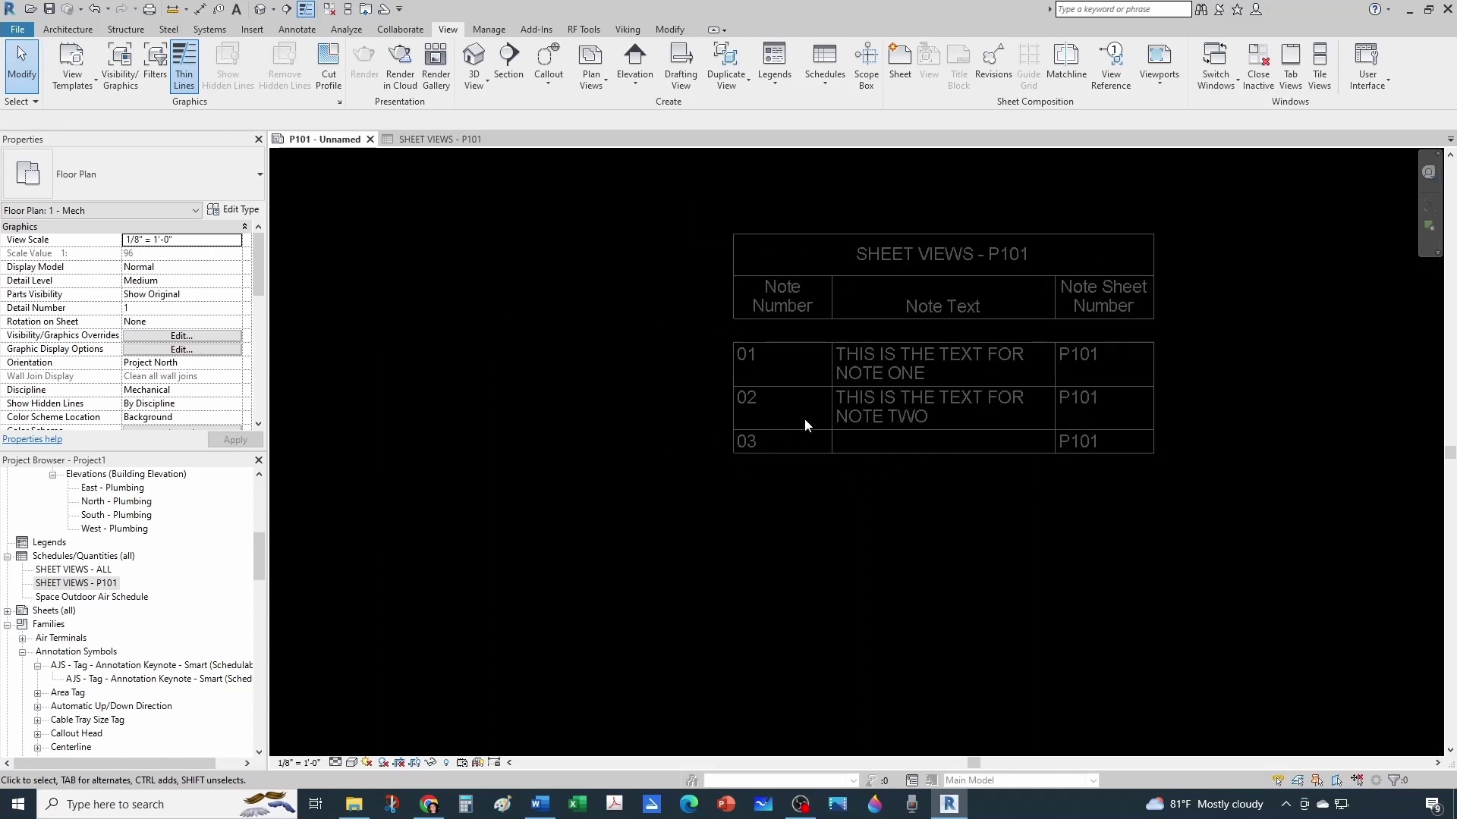
scroll(785, 454, "up", 1)
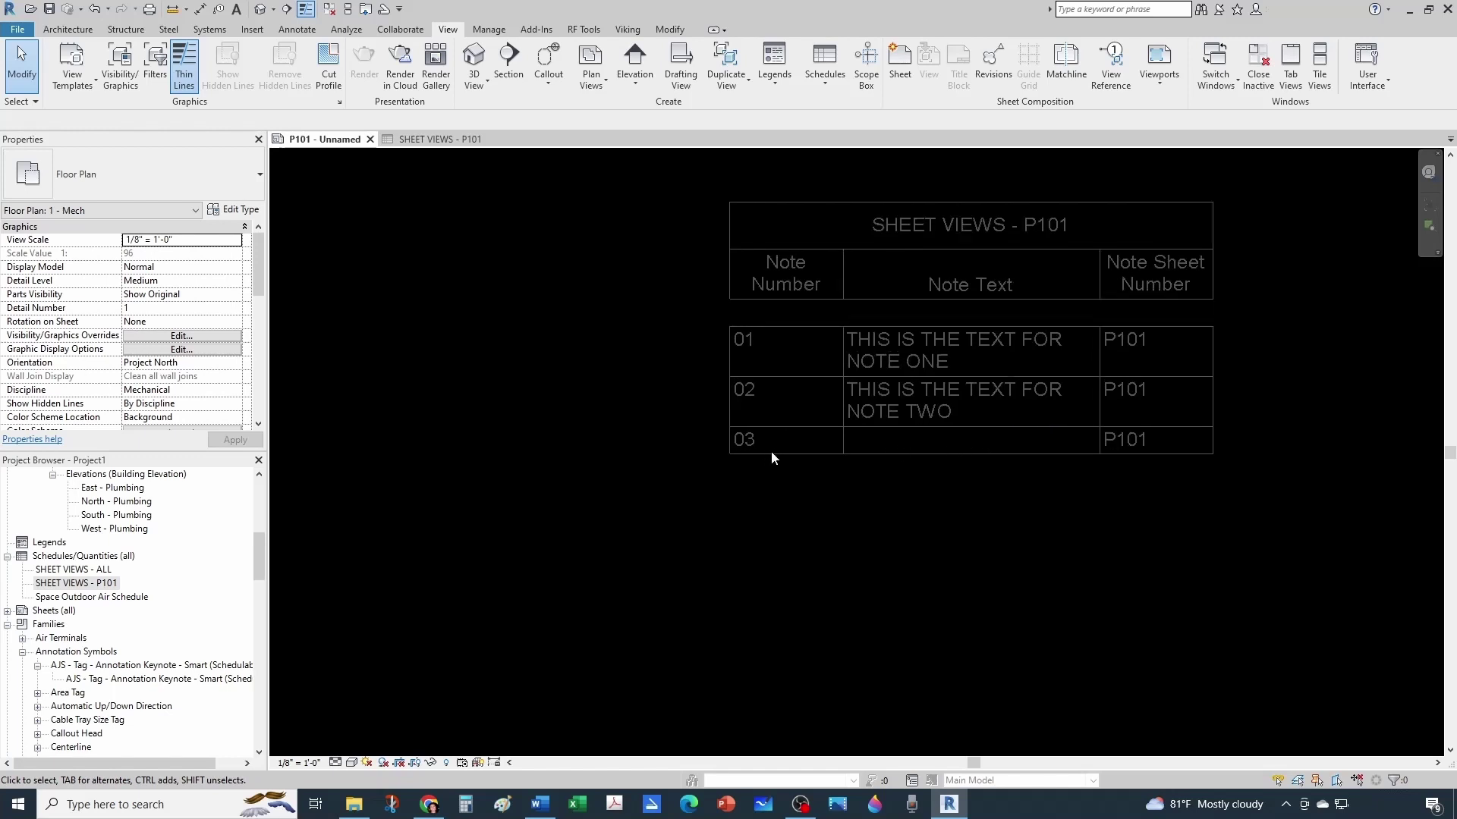
- Inspect the full Note Text of the upper 03 keynote in the floor plan view without editing it
scroll(785, 530, "down", 5)
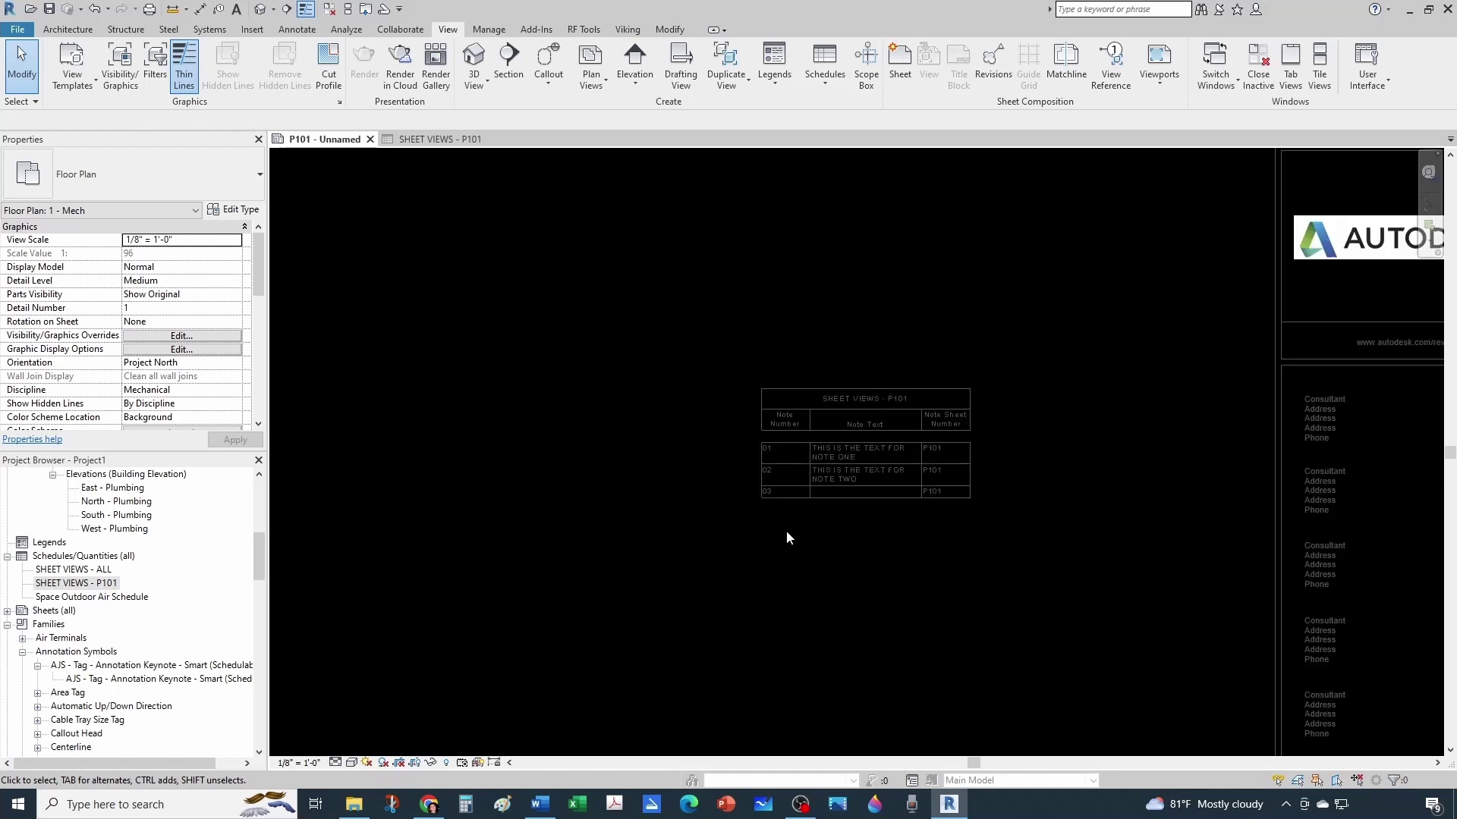
scroll(660, 531, "up", 6)
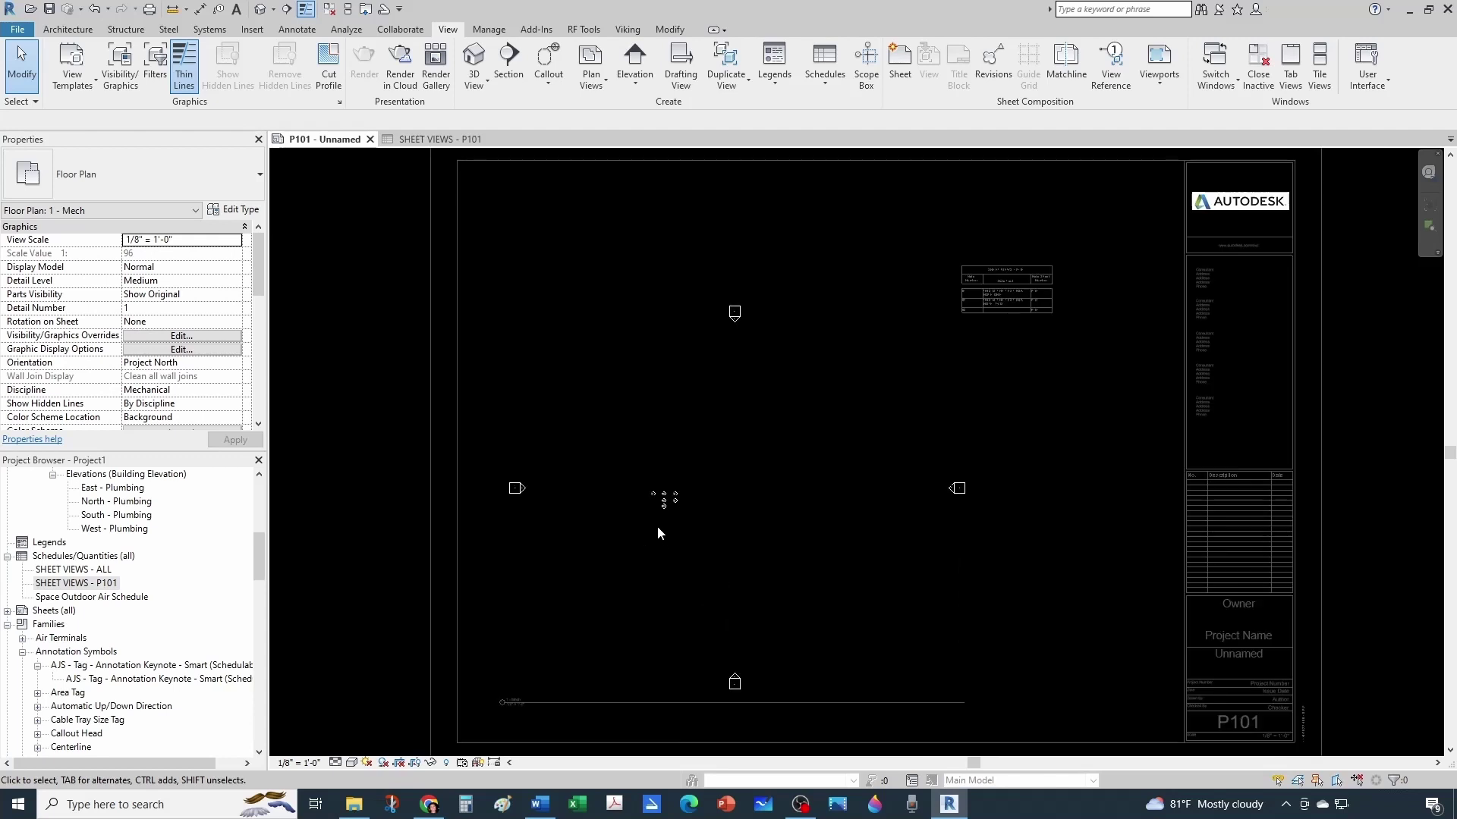
scroll(701, 466, "up", 5)
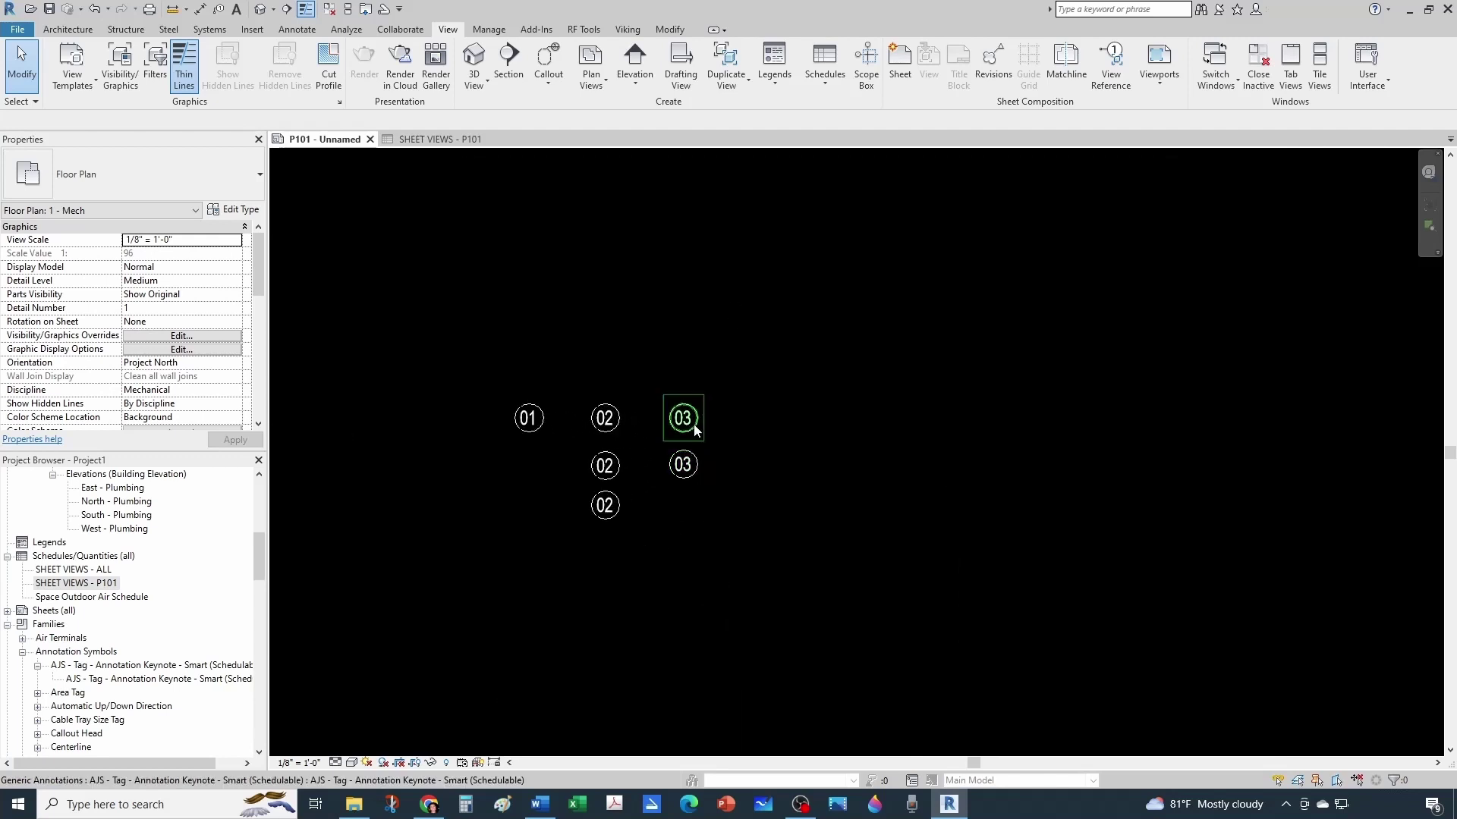
left_click(683, 418)
left_click(232, 267)
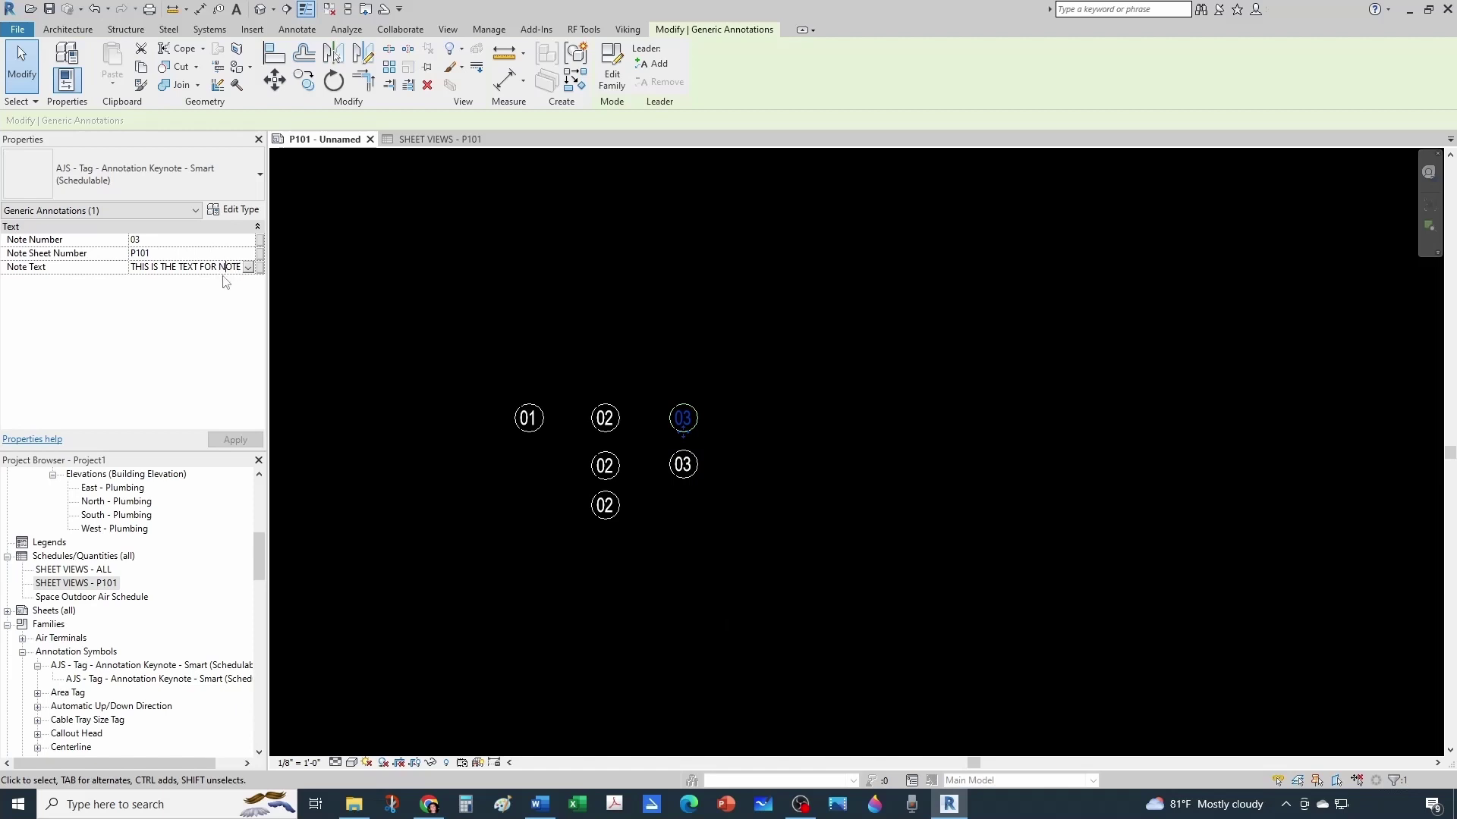
left_click(220, 283)
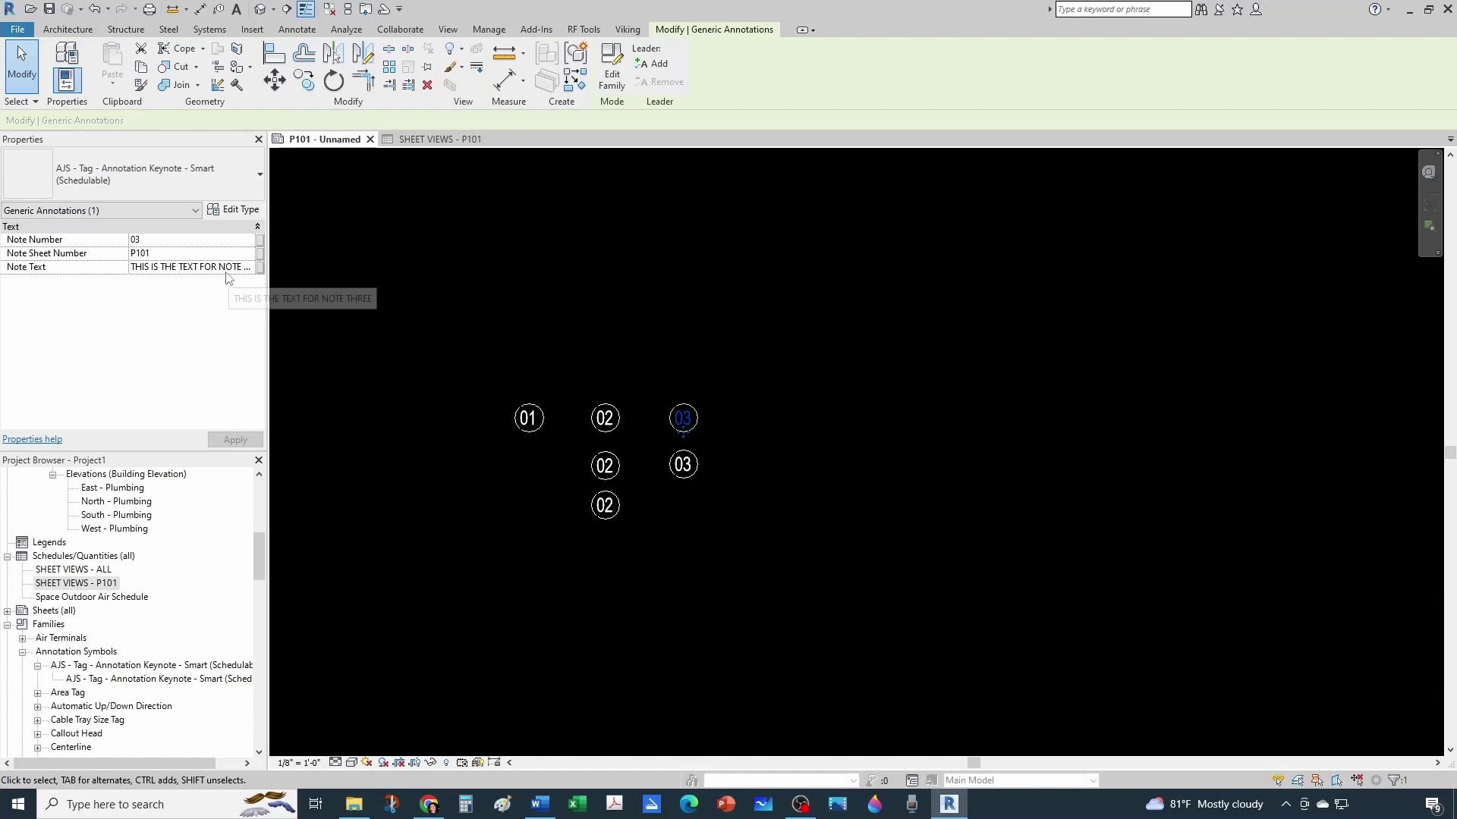
left_click(235, 268)
key("Right")
key("Right")
key("Right")
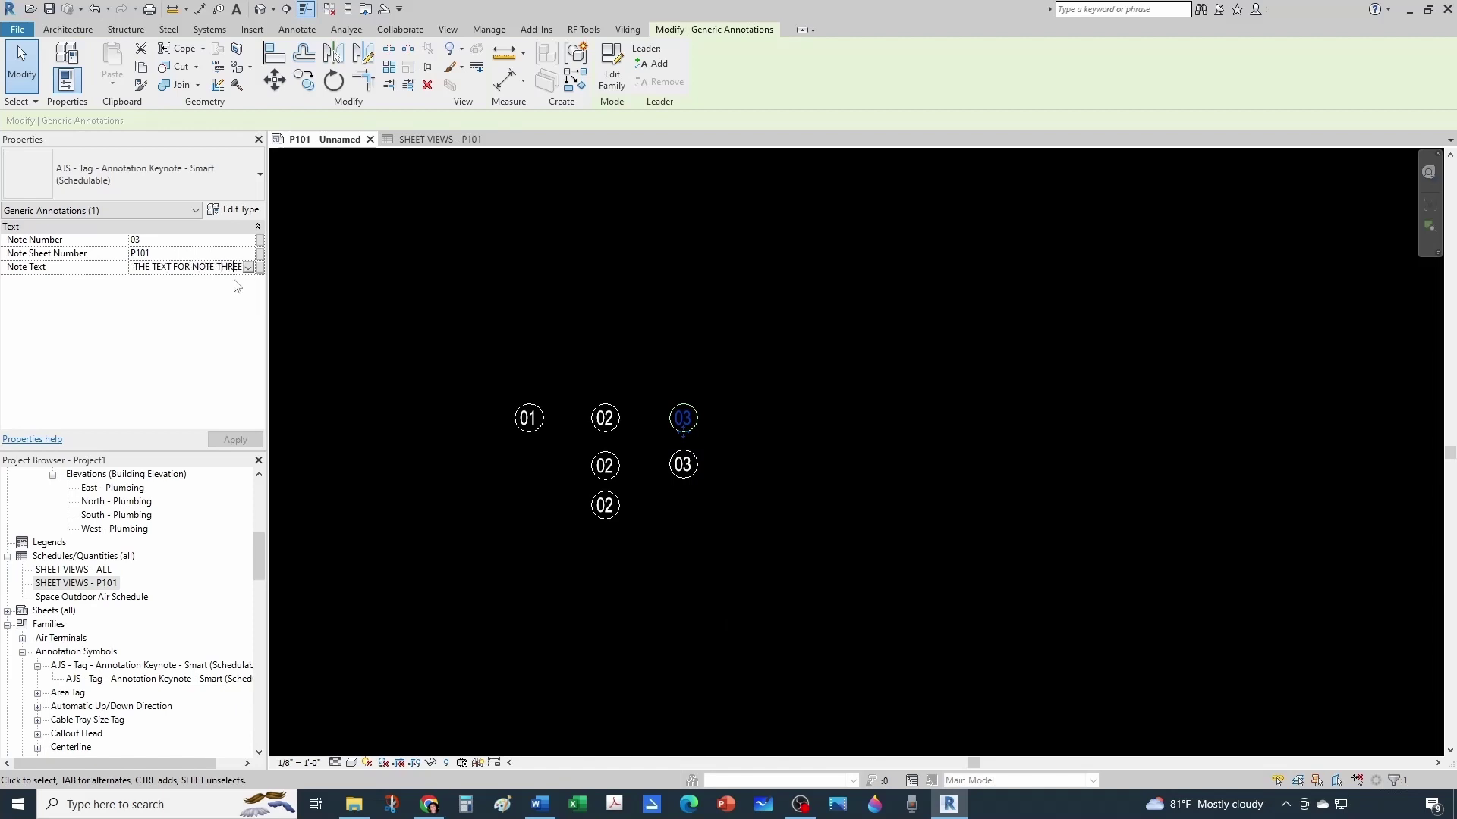
left_click(789, 566)
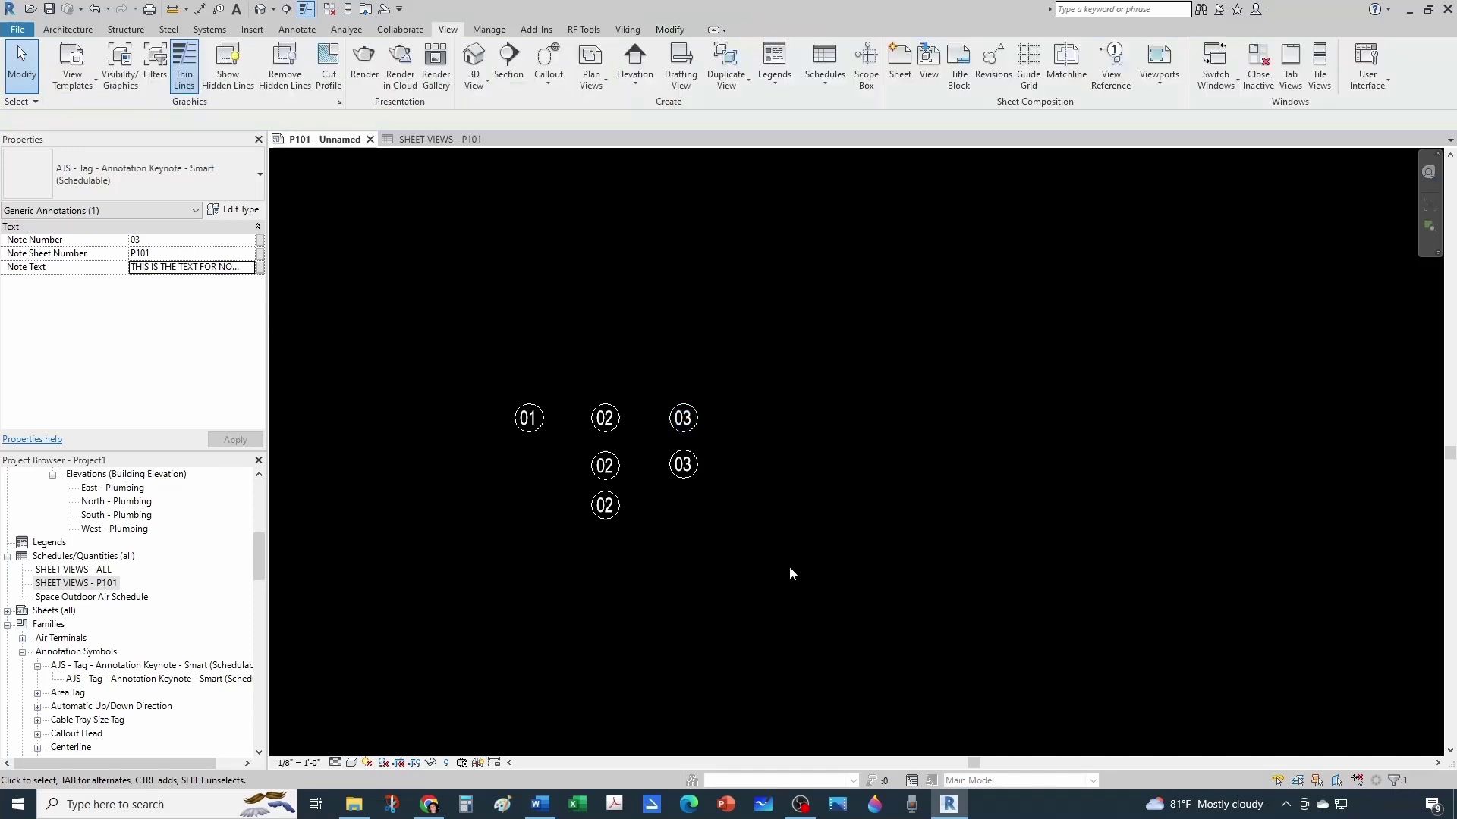
- Set the Note Text of the lower 03 keynote to the existing entry THIS IS THE TEXT FOR NOTE THREE
left_click(690, 476)
left_click(247, 267)
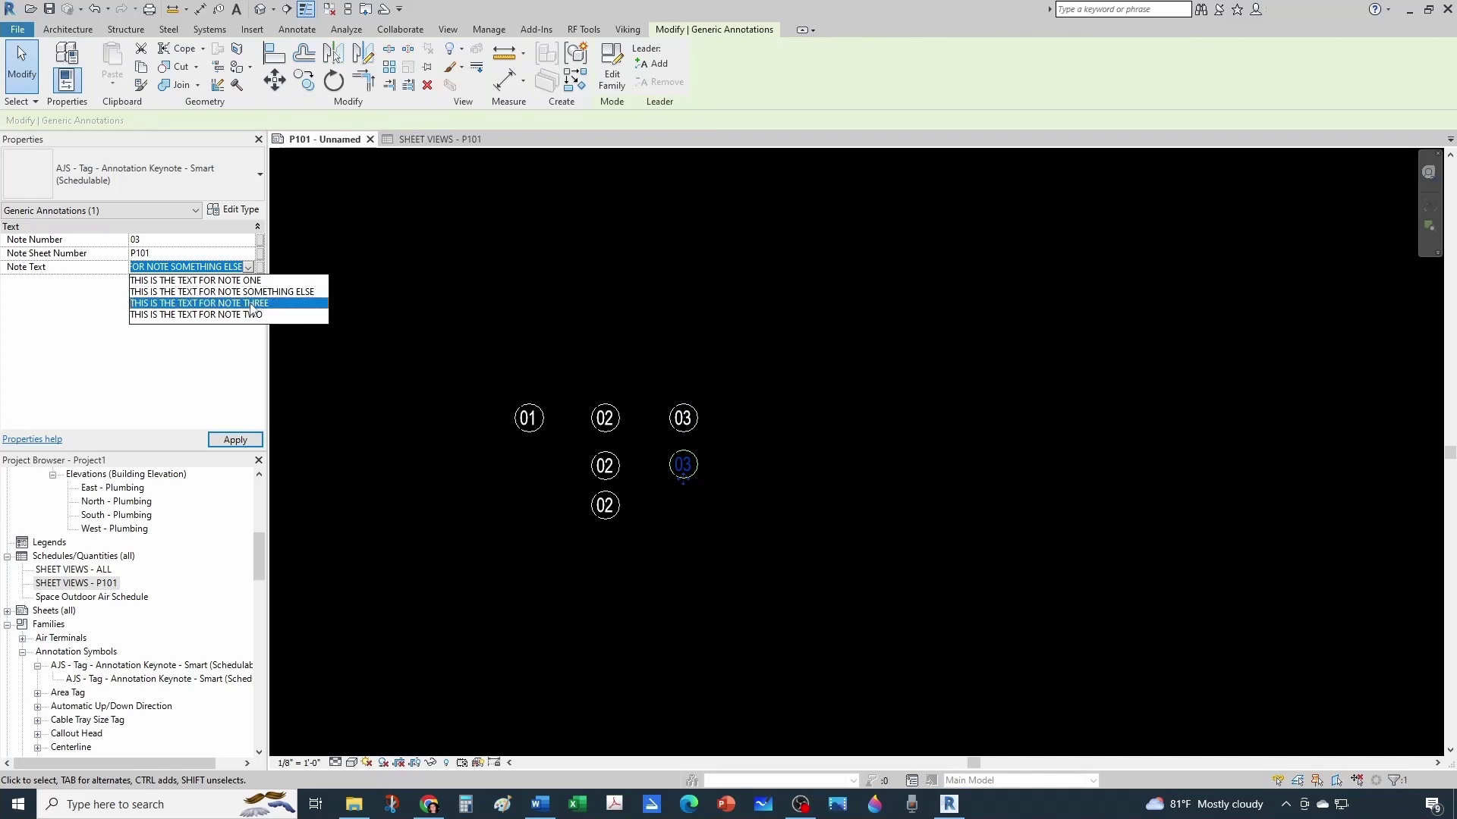
left_click(270, 304)
left_click(830, 498)
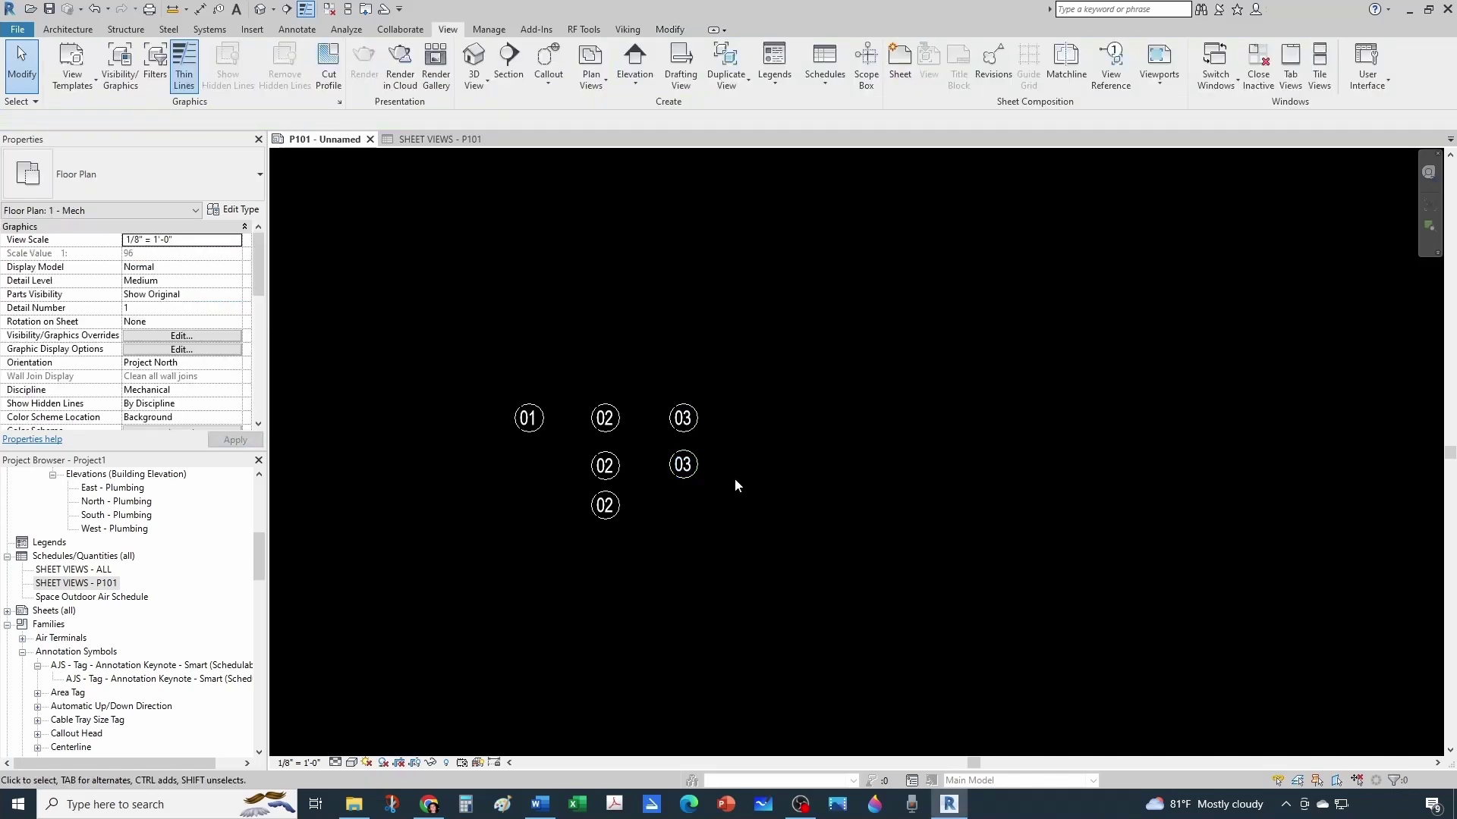
- Check the 03 row of the schedule on sheet P101 and deactivate the floor plan view
scroll(683, 451, "down", 5)
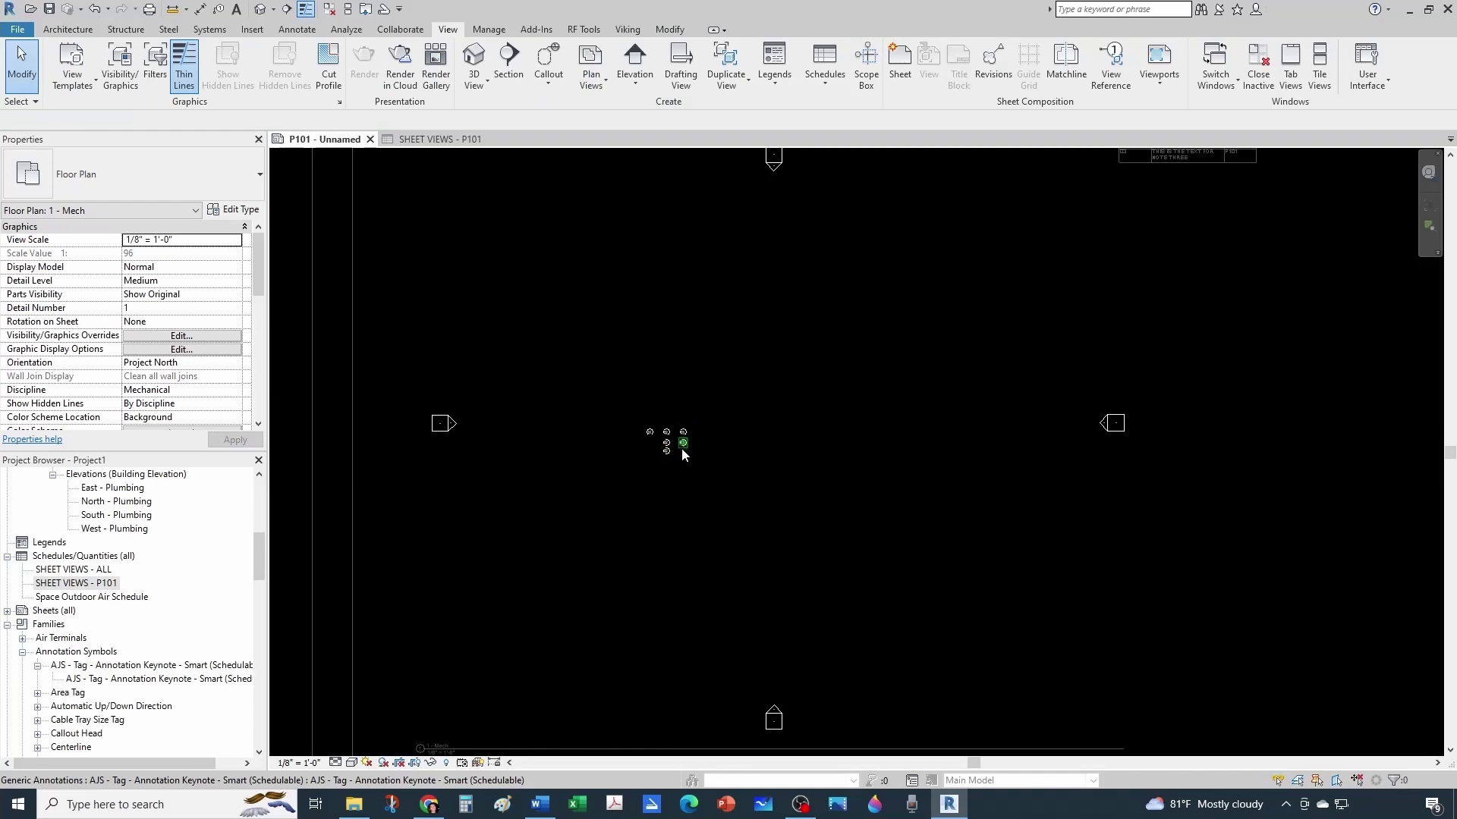
scroll(681, 448, "down", 3)
scroll(844, 349, "up", 10)
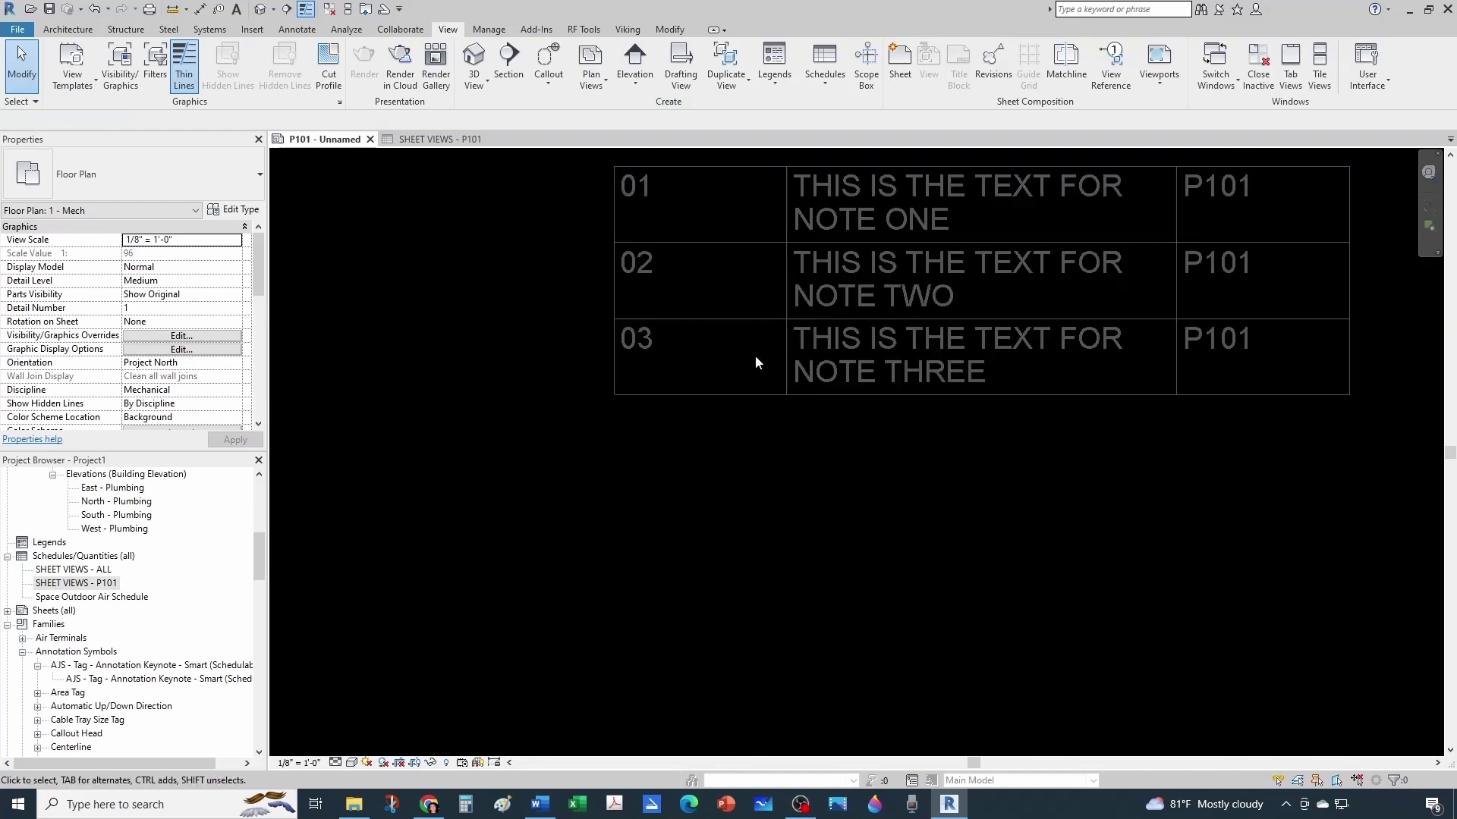
scroll(971, 389, "down", 3)
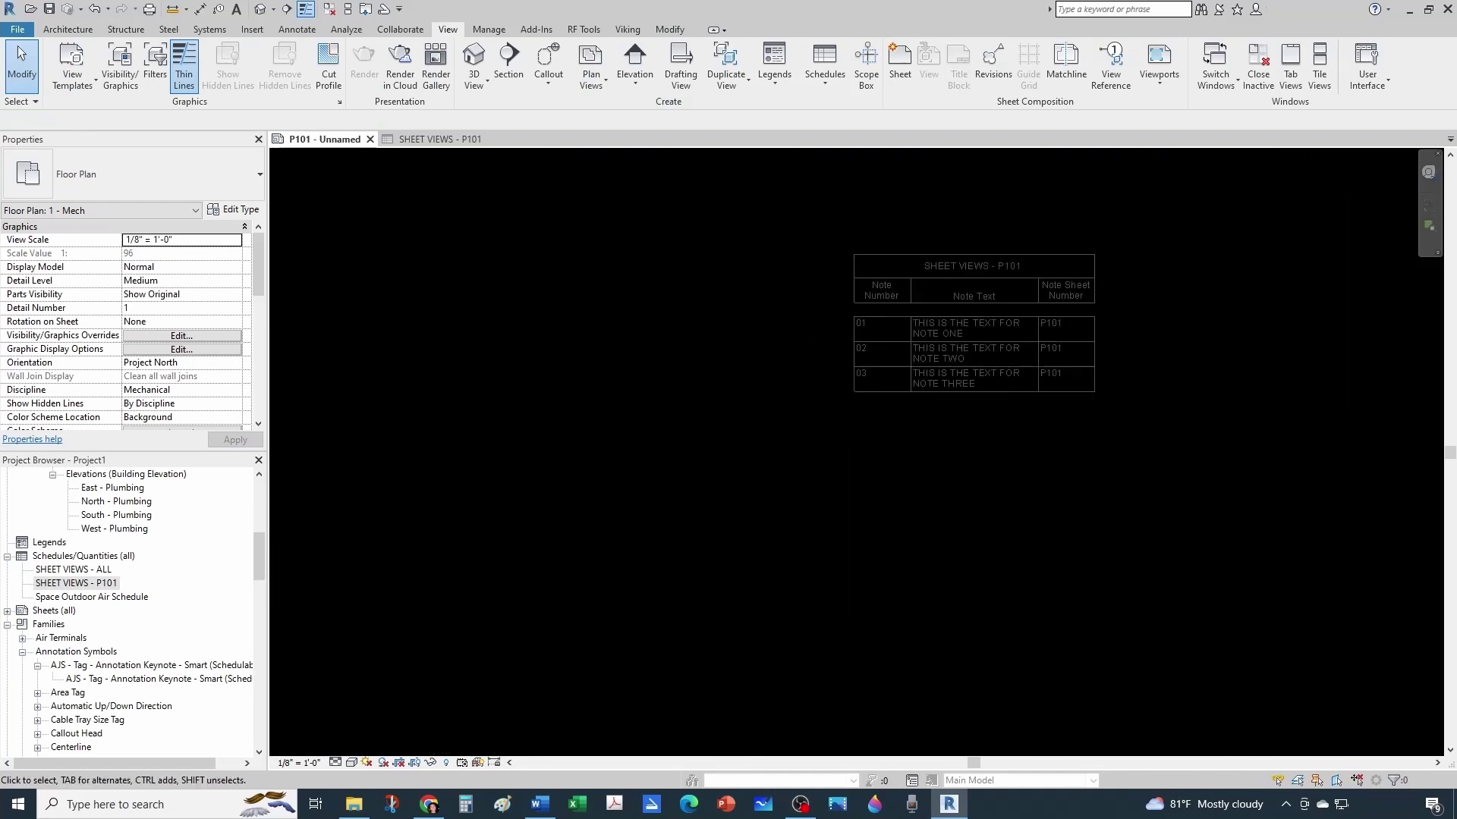
scroll(826, 434, "down", 4)
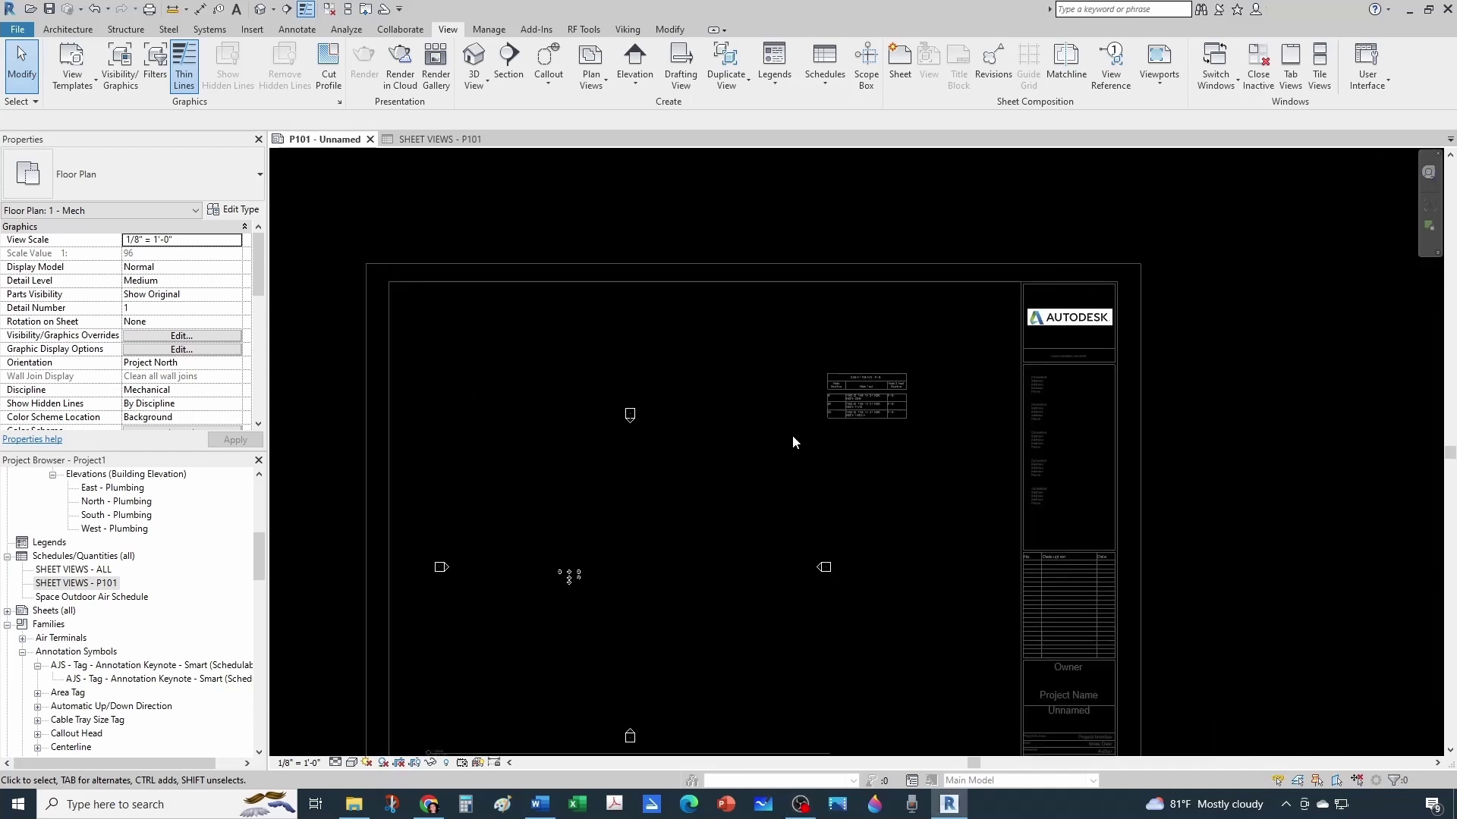
double_click(1253, 440)
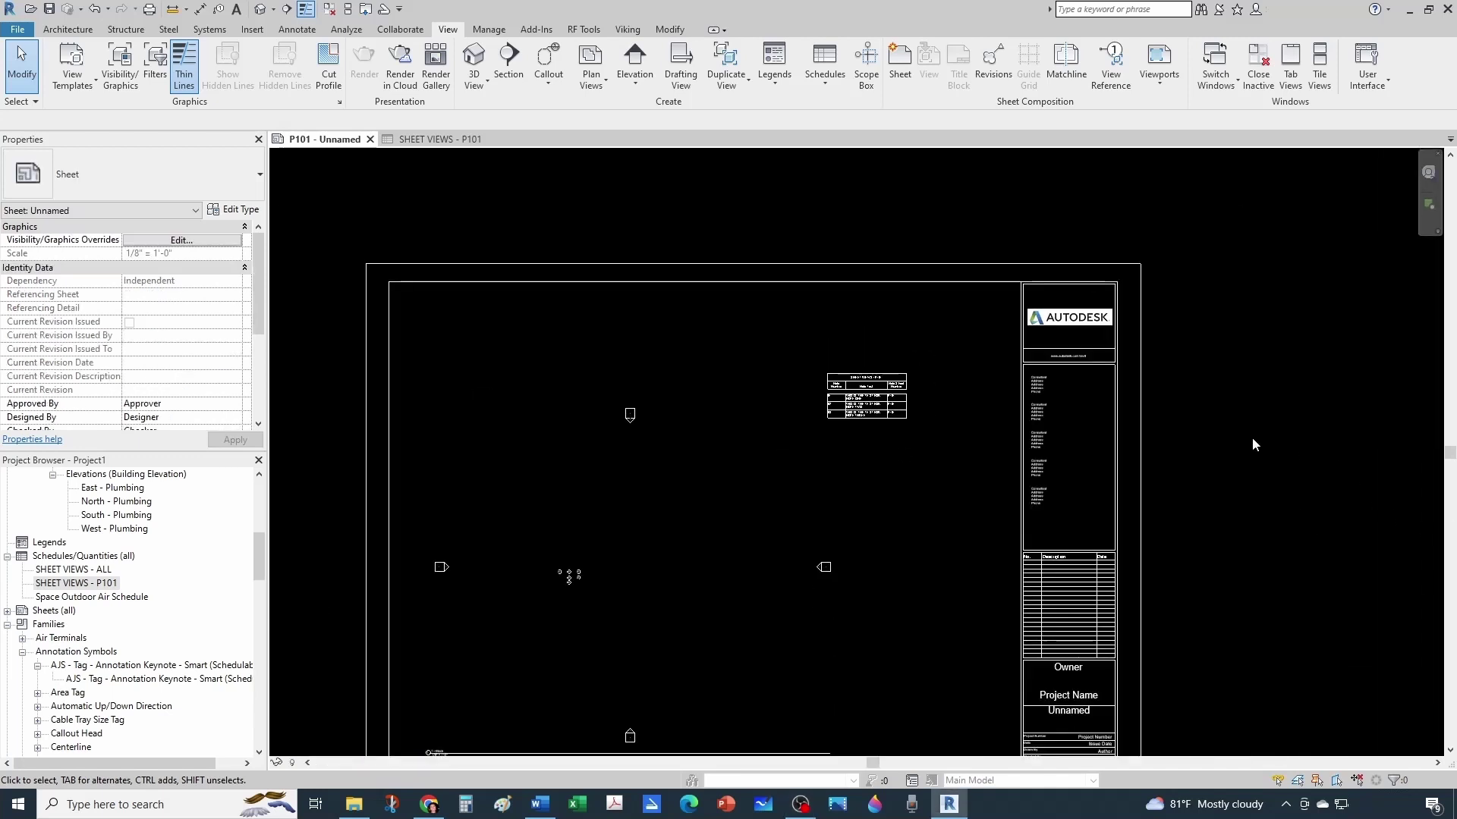
- Open the SHEET VIEWS - ALL schedule and compare its note rows with the schedule placed on sheet P101
left_click(73, 583)
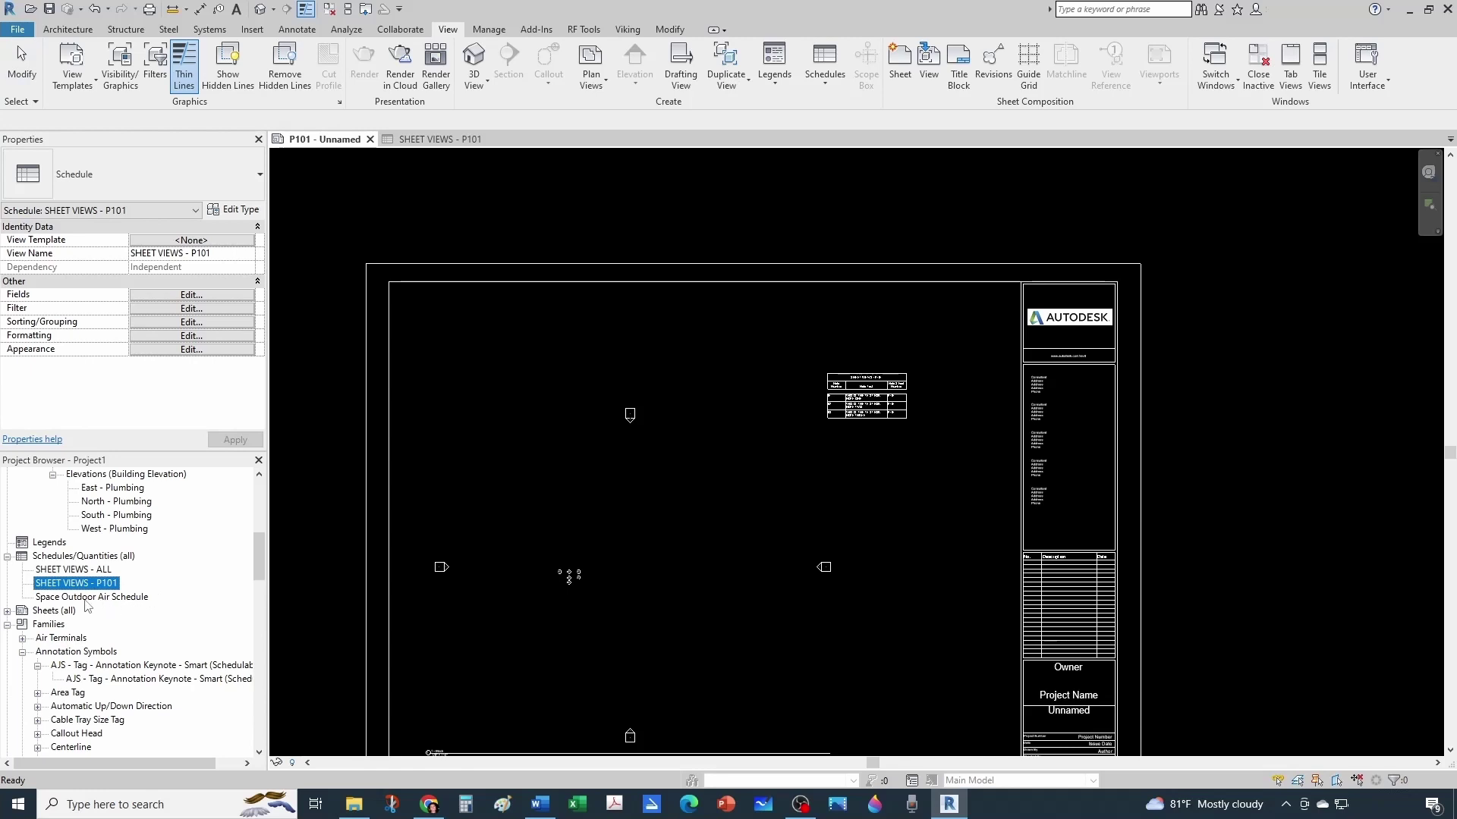
double_click(70, 570)
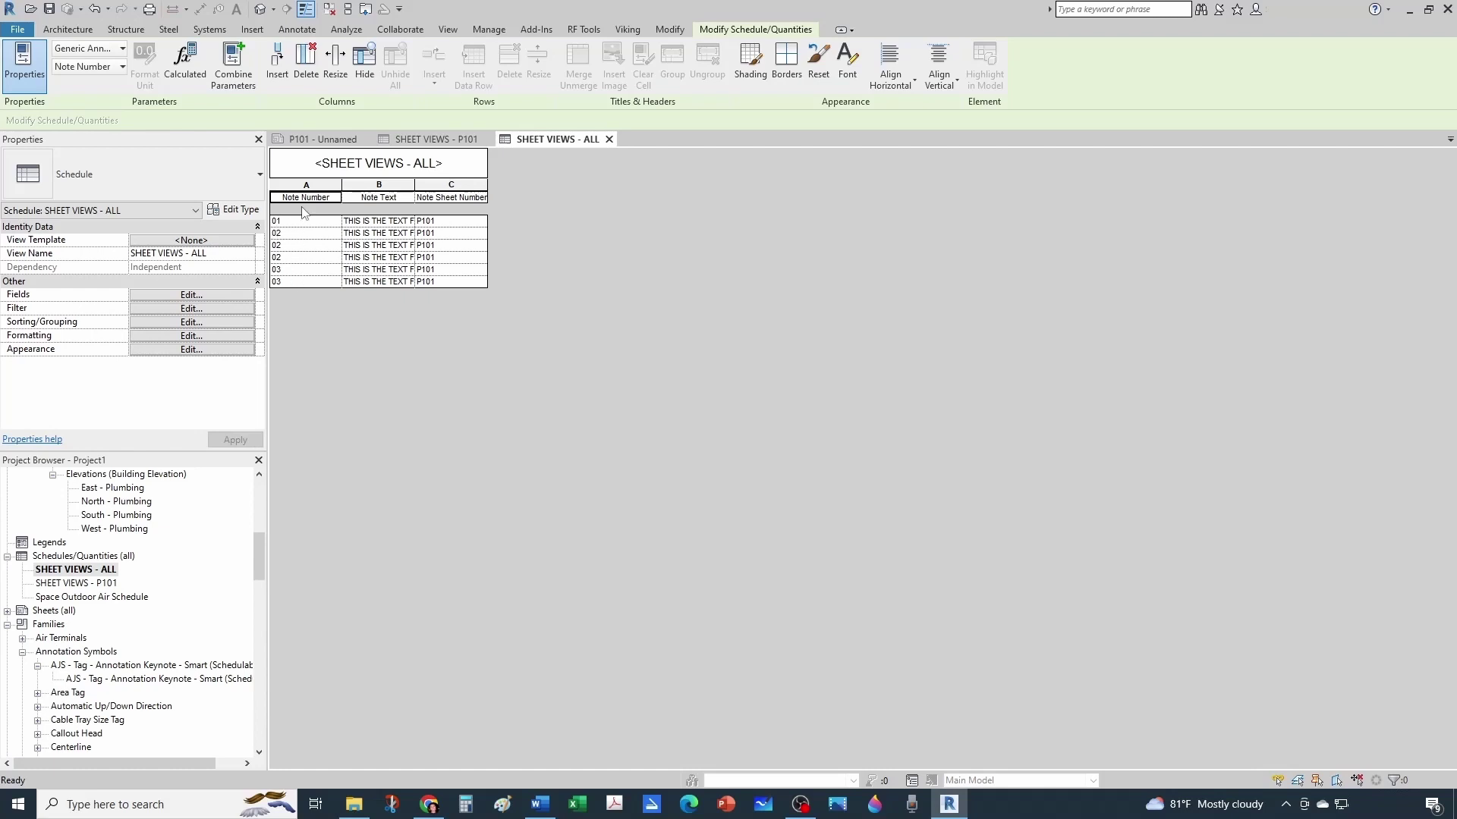
left_click(426, 140)
left_click(322, 139)
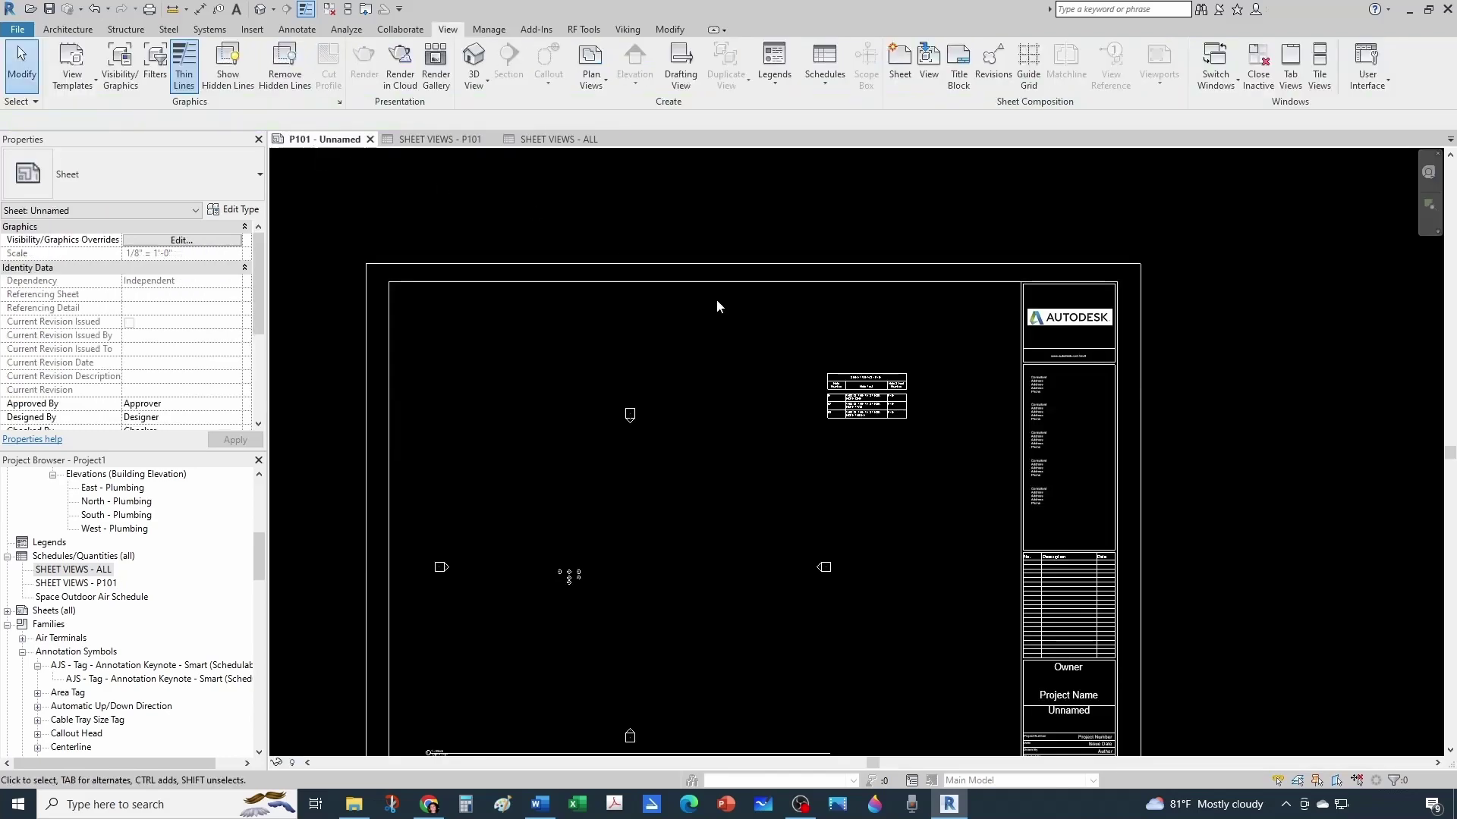
scroll(998, 480, "up", 4)
scroll(957, 493, "down", 3)
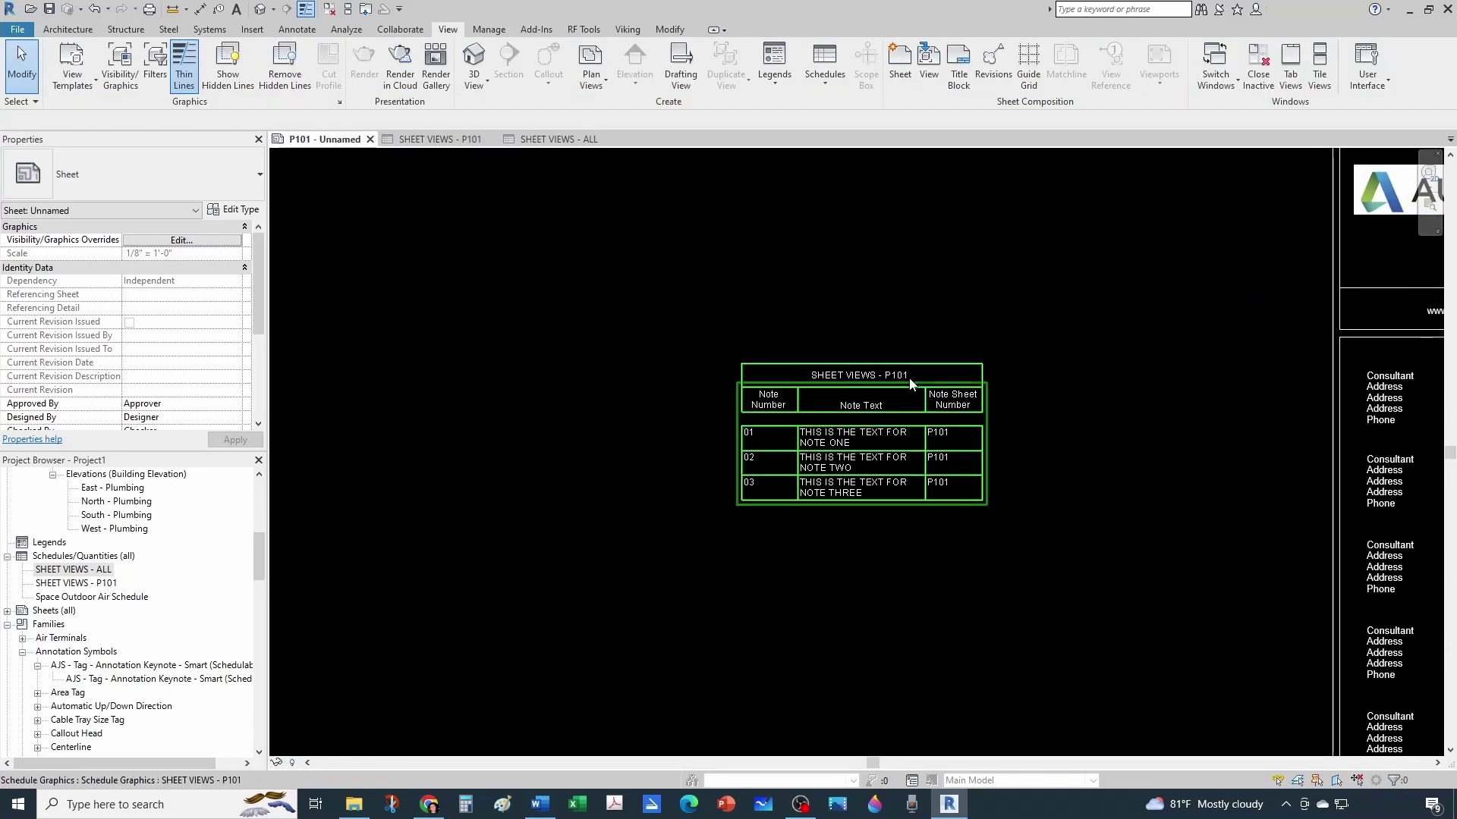
- Hide the Note Sheet Number field in the SHEET VIEWS - P101 schedule and check the result on sheet P101
double_click(977, 390)
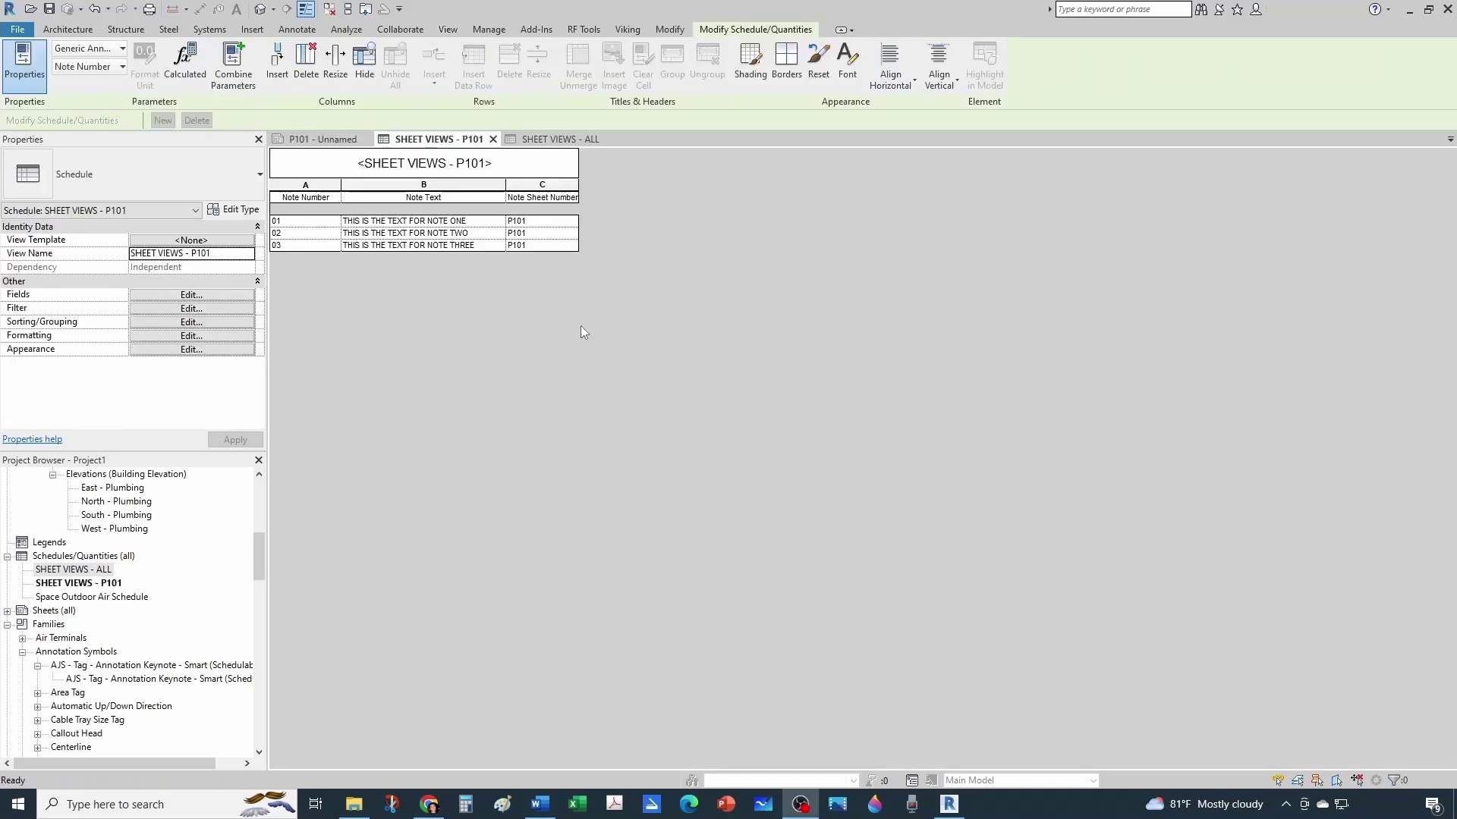
left_click(323, 140)
scroll(989, 475, "up", 2)
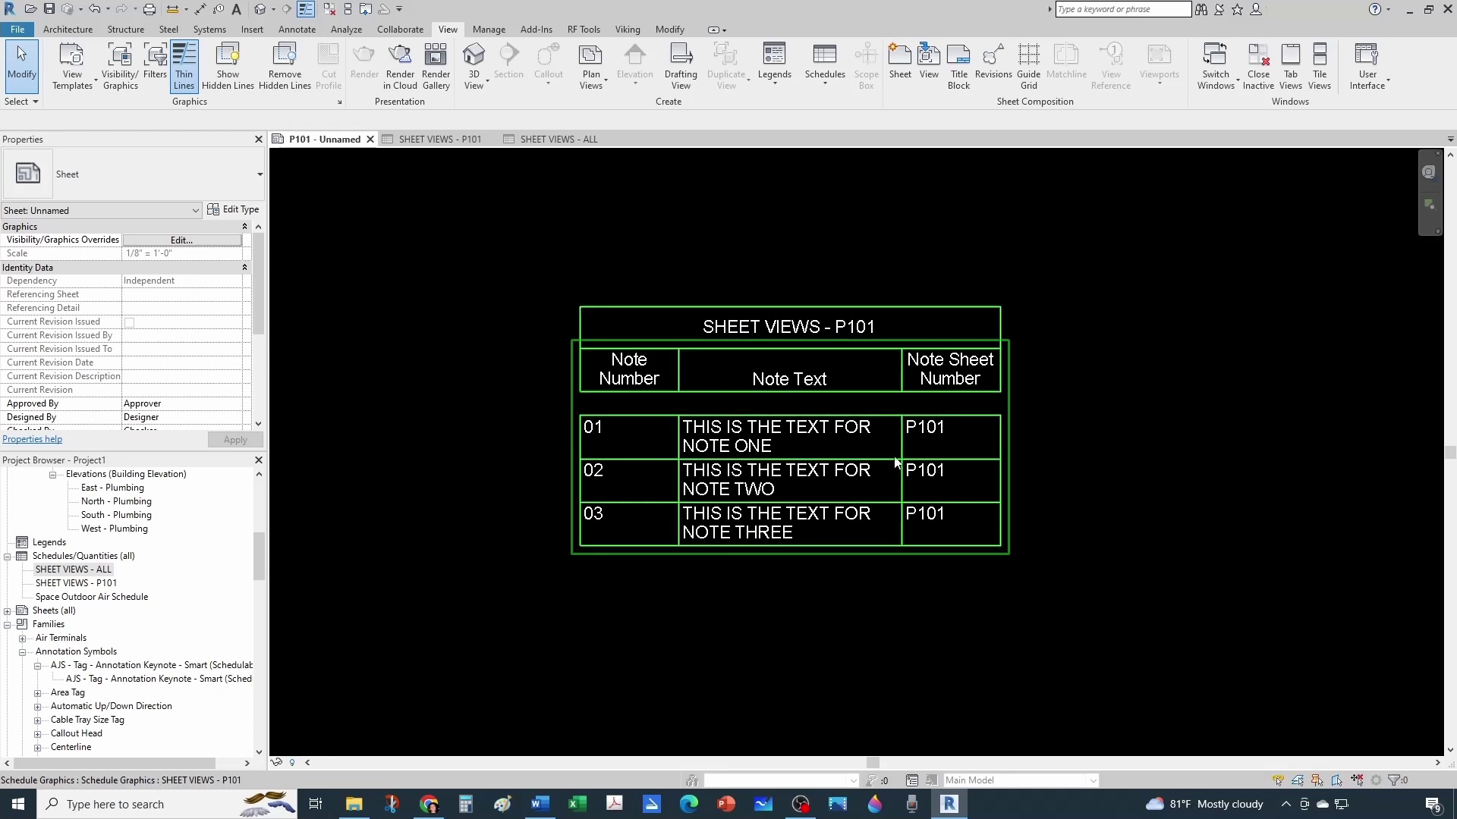
left_click(440, 140)
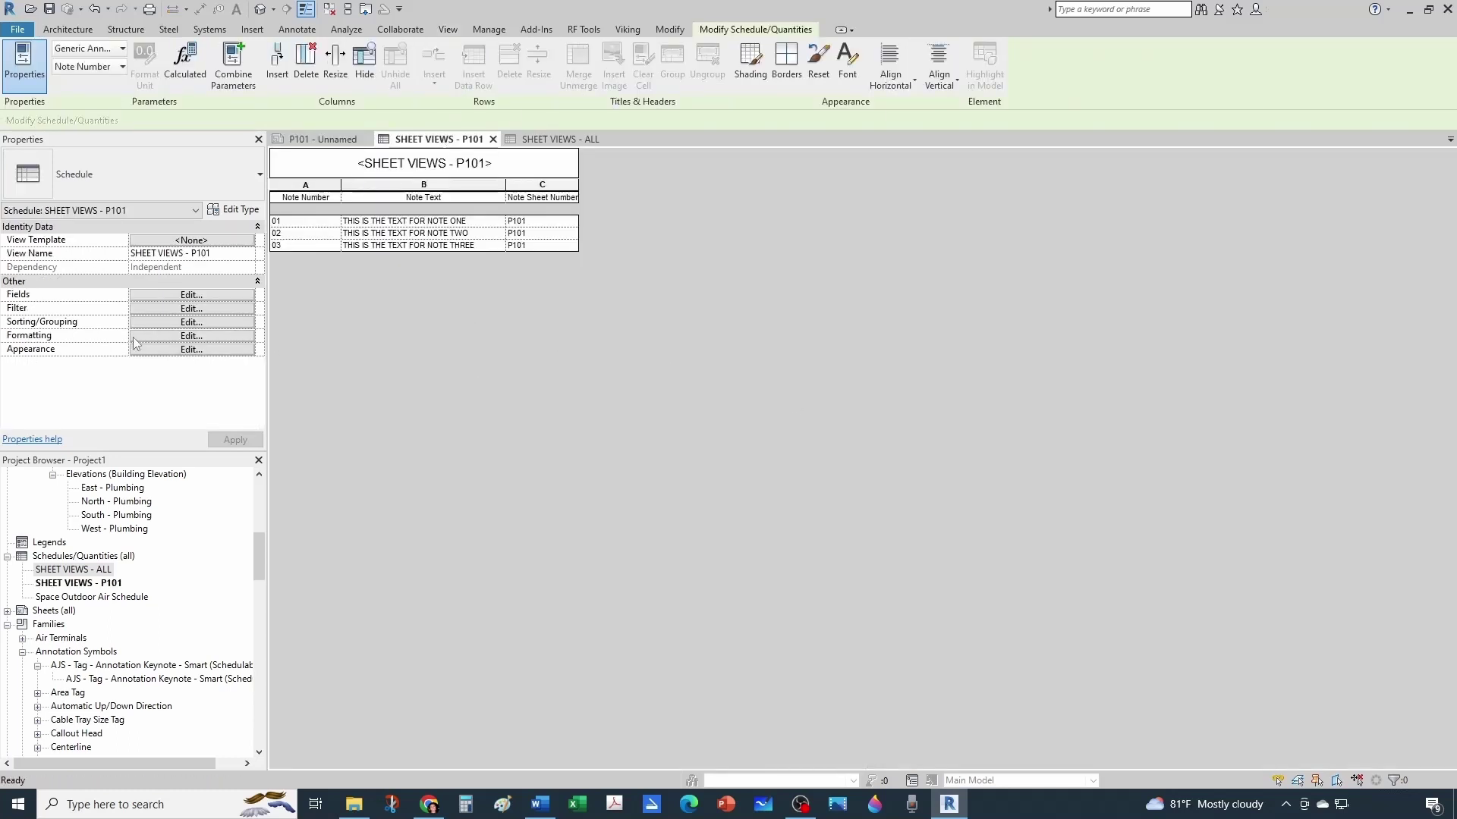
left_click(156, 338)
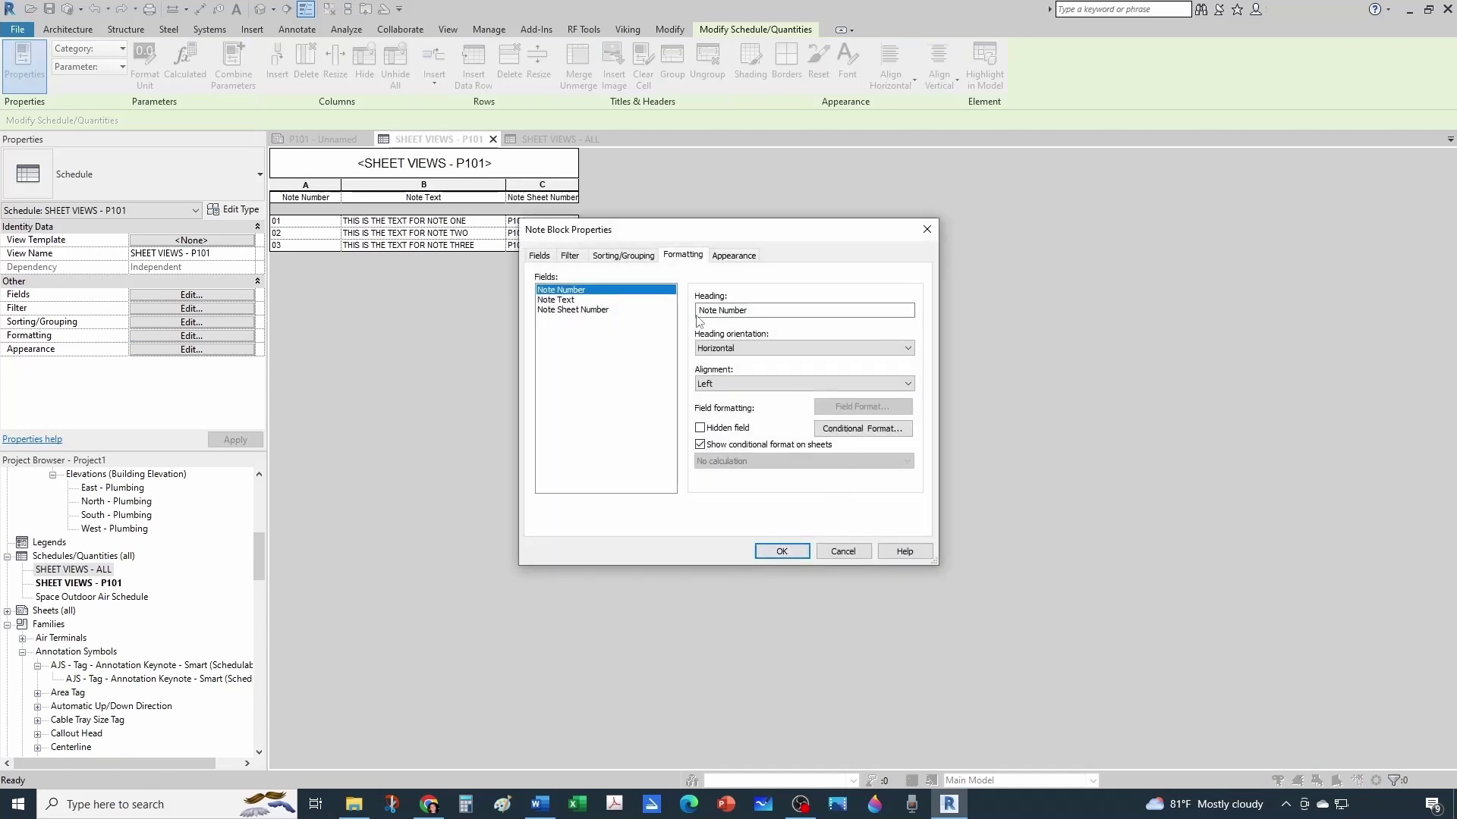
left_click(555, 310)
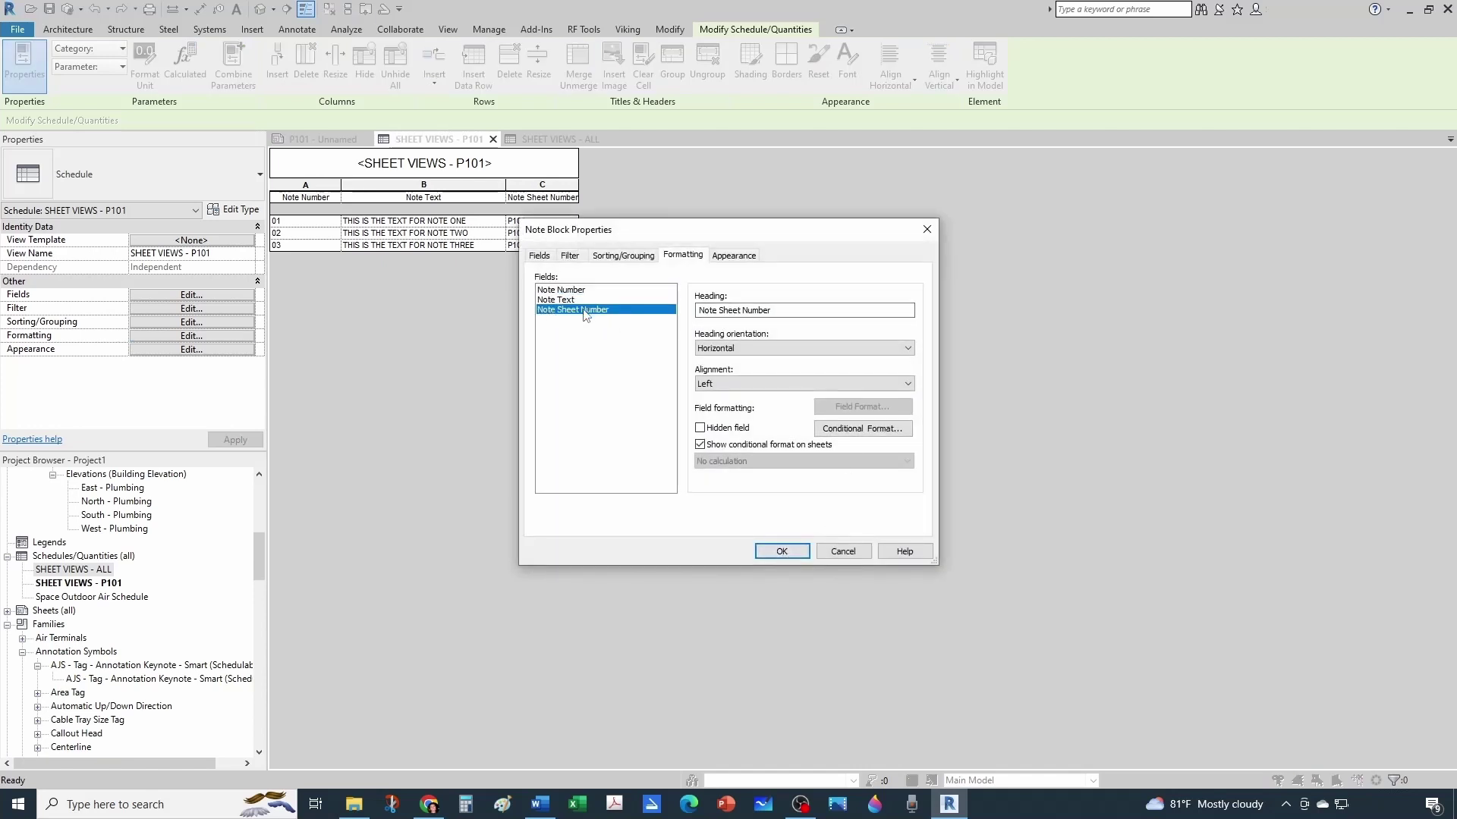
left_click(708, 431)
left_click(789, 559)
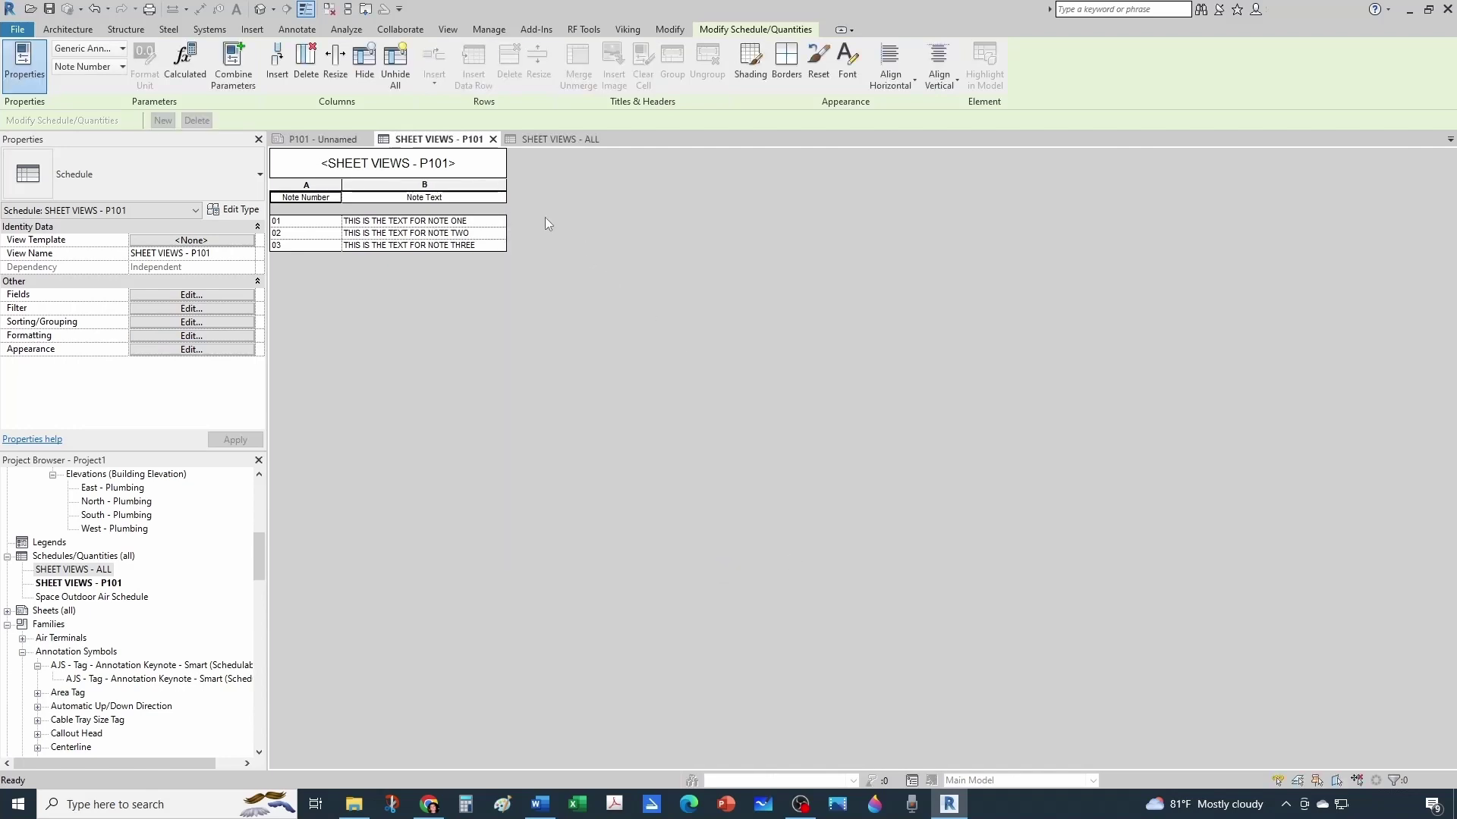
left_click(333, 141)
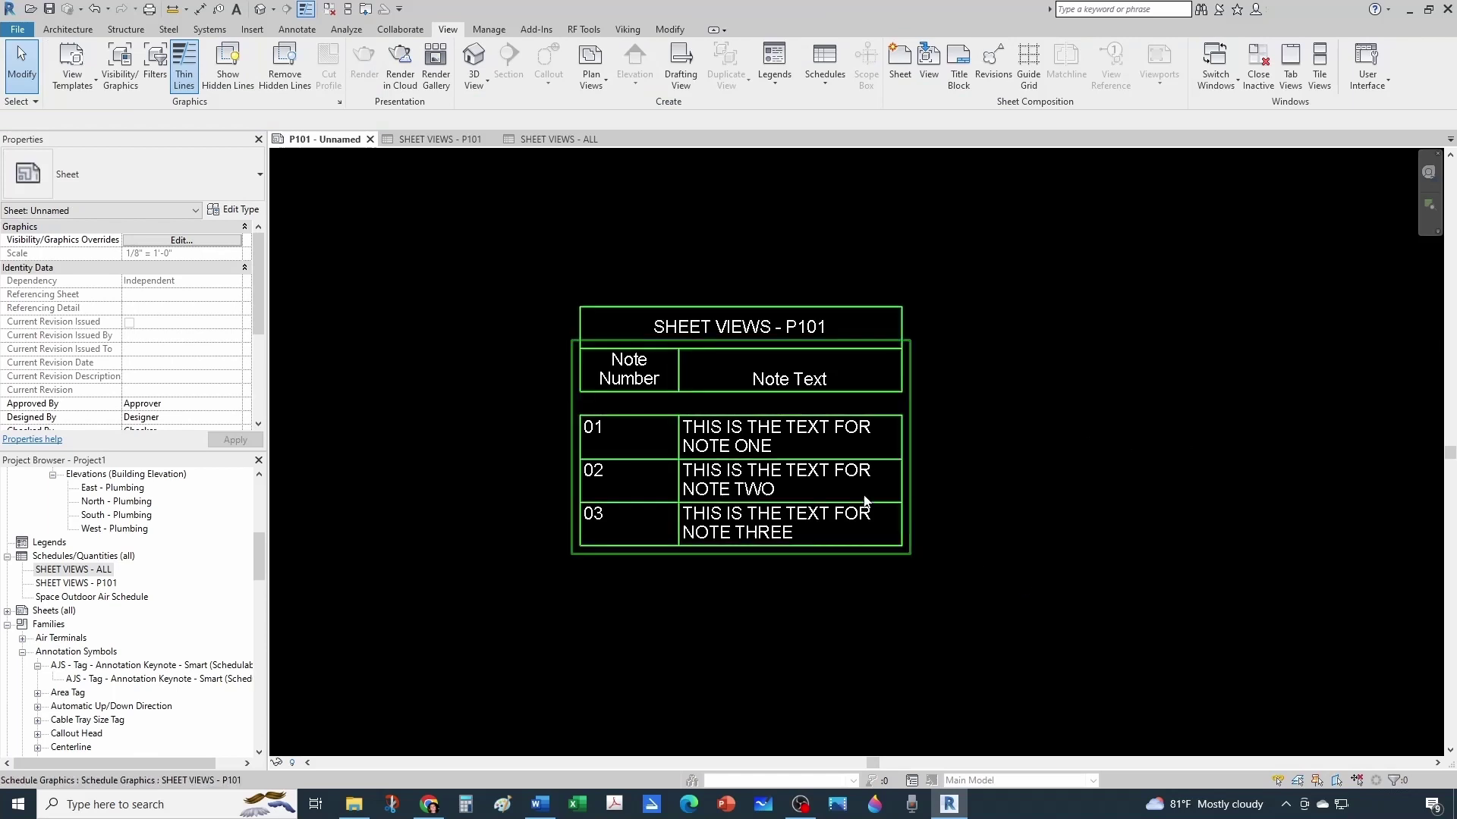
scroll(842, 509, "up", 1)
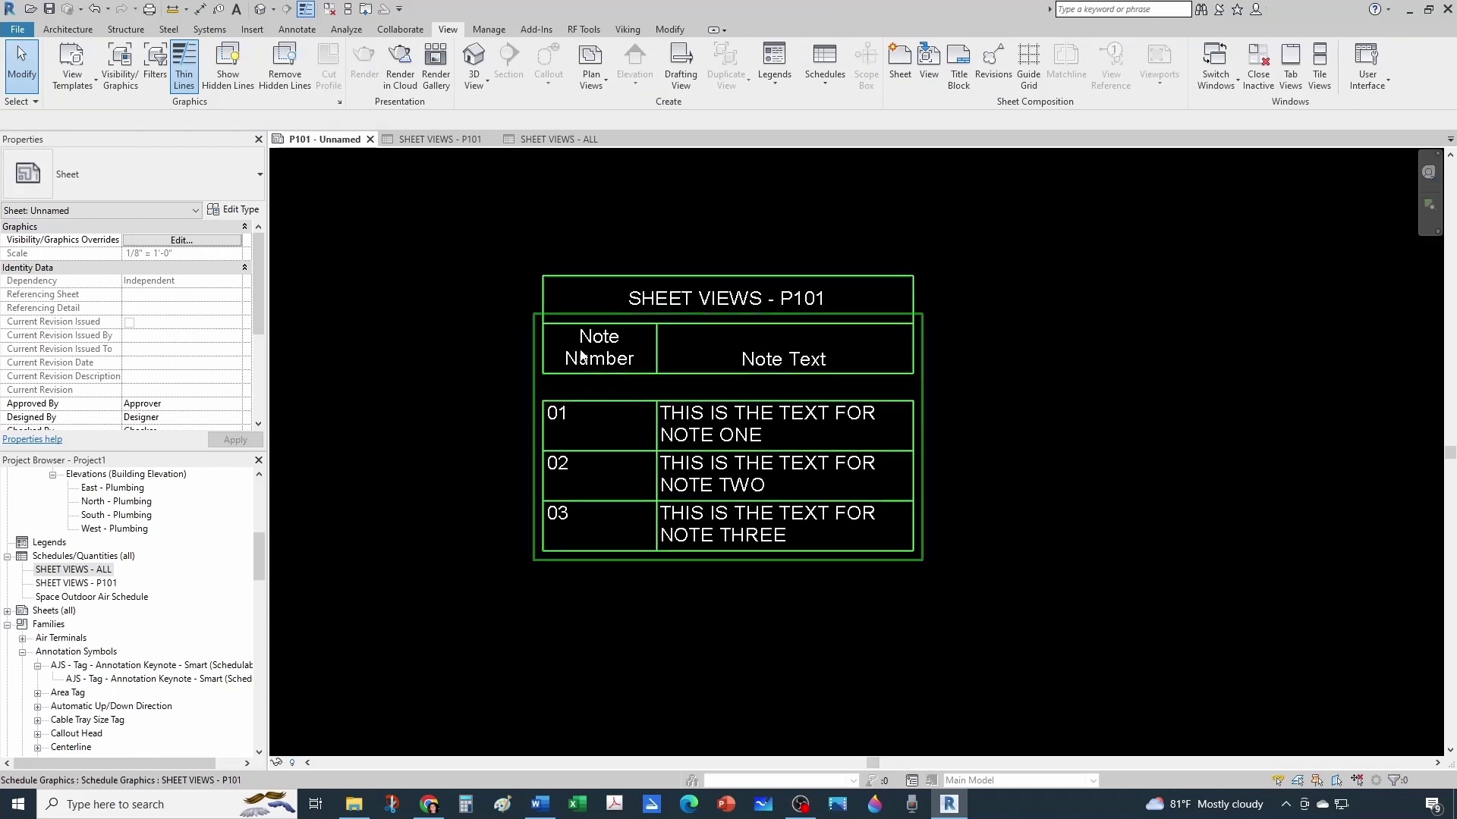
- Turn off Show Headers in the appearance settings of the SHEET VIEWS - P101 schedule
left_click(416, 143)
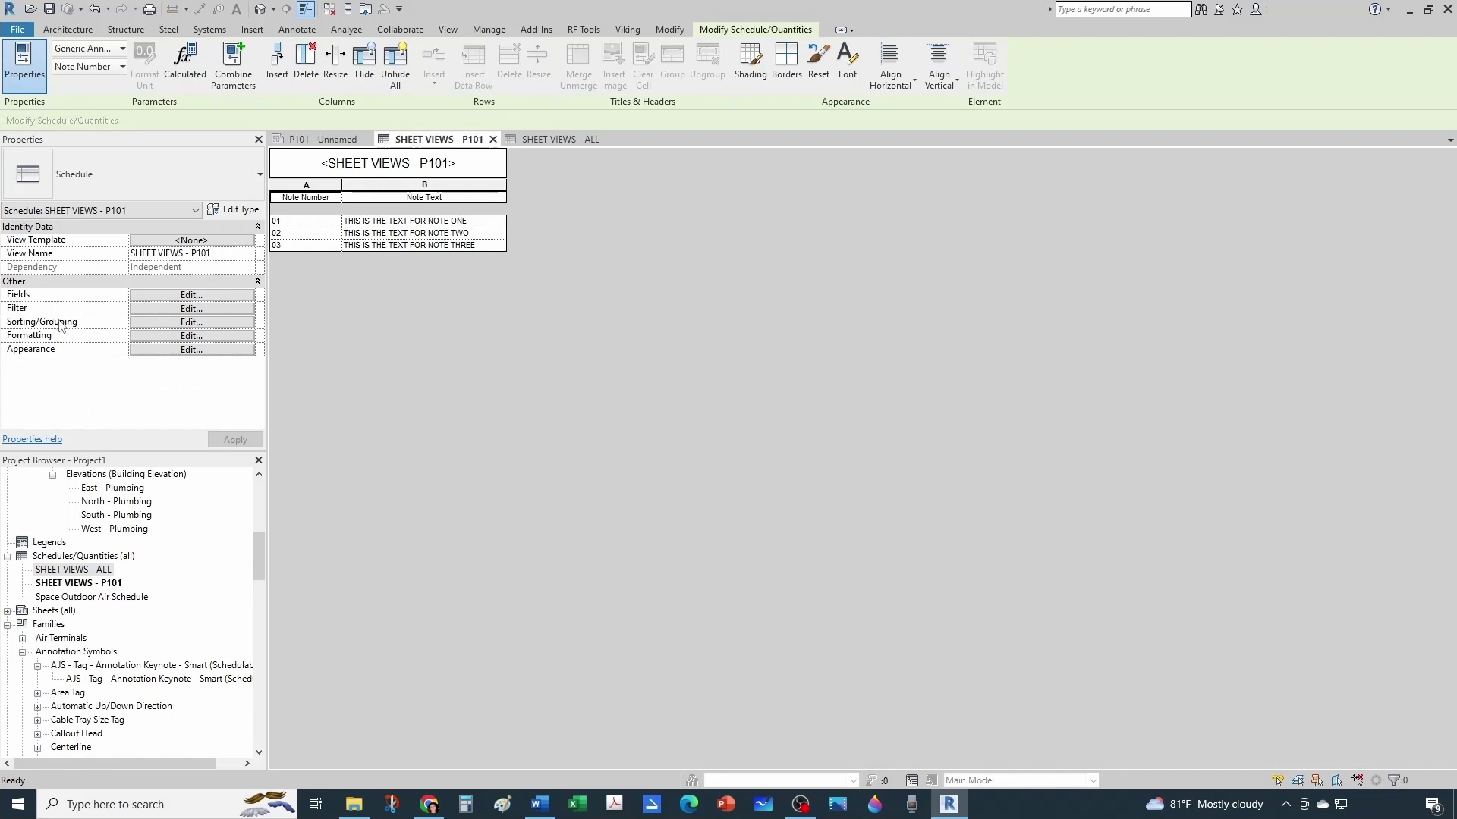
left_click(167, 336)
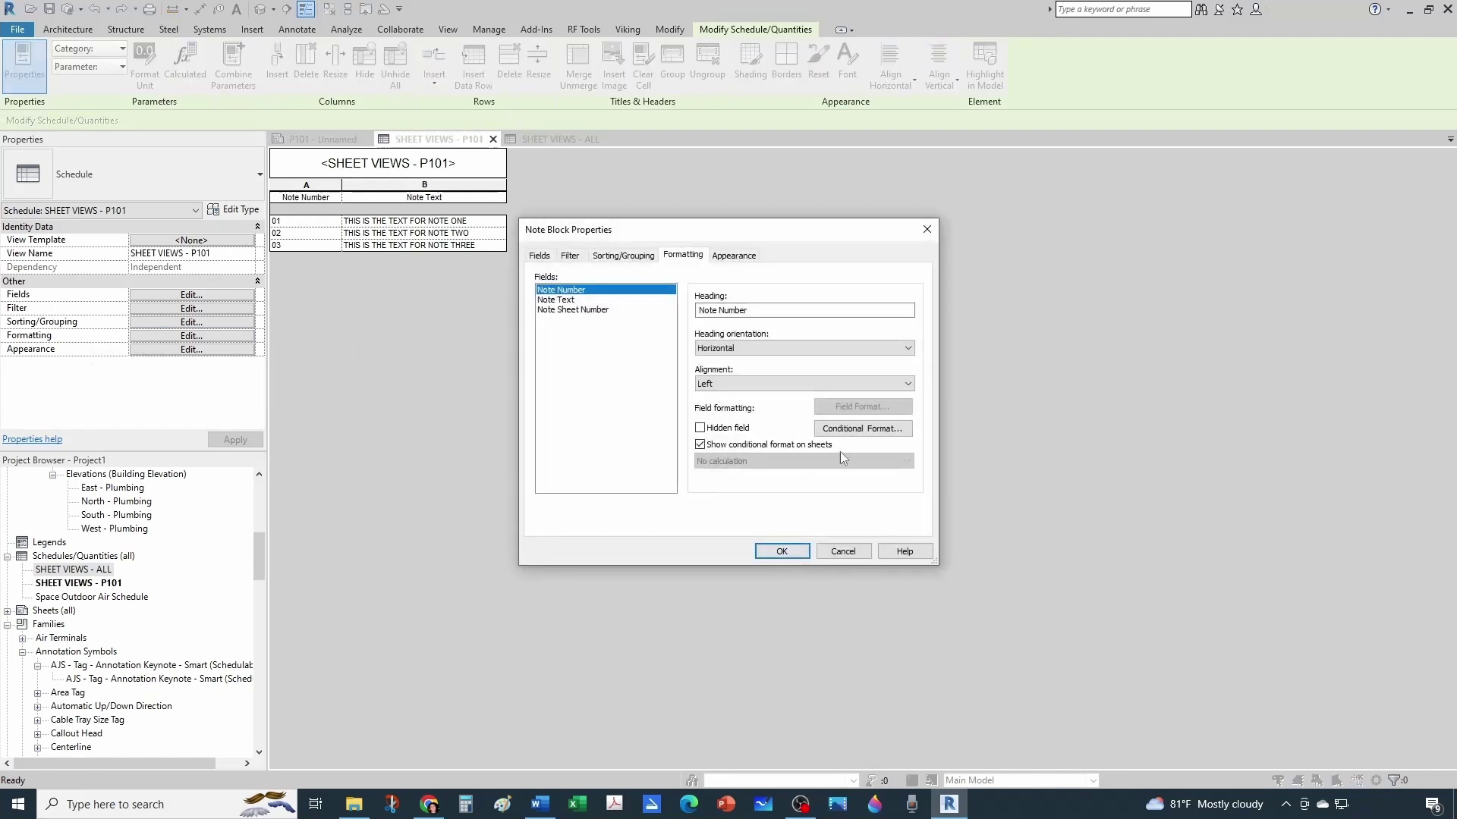
left_click(733, 256)
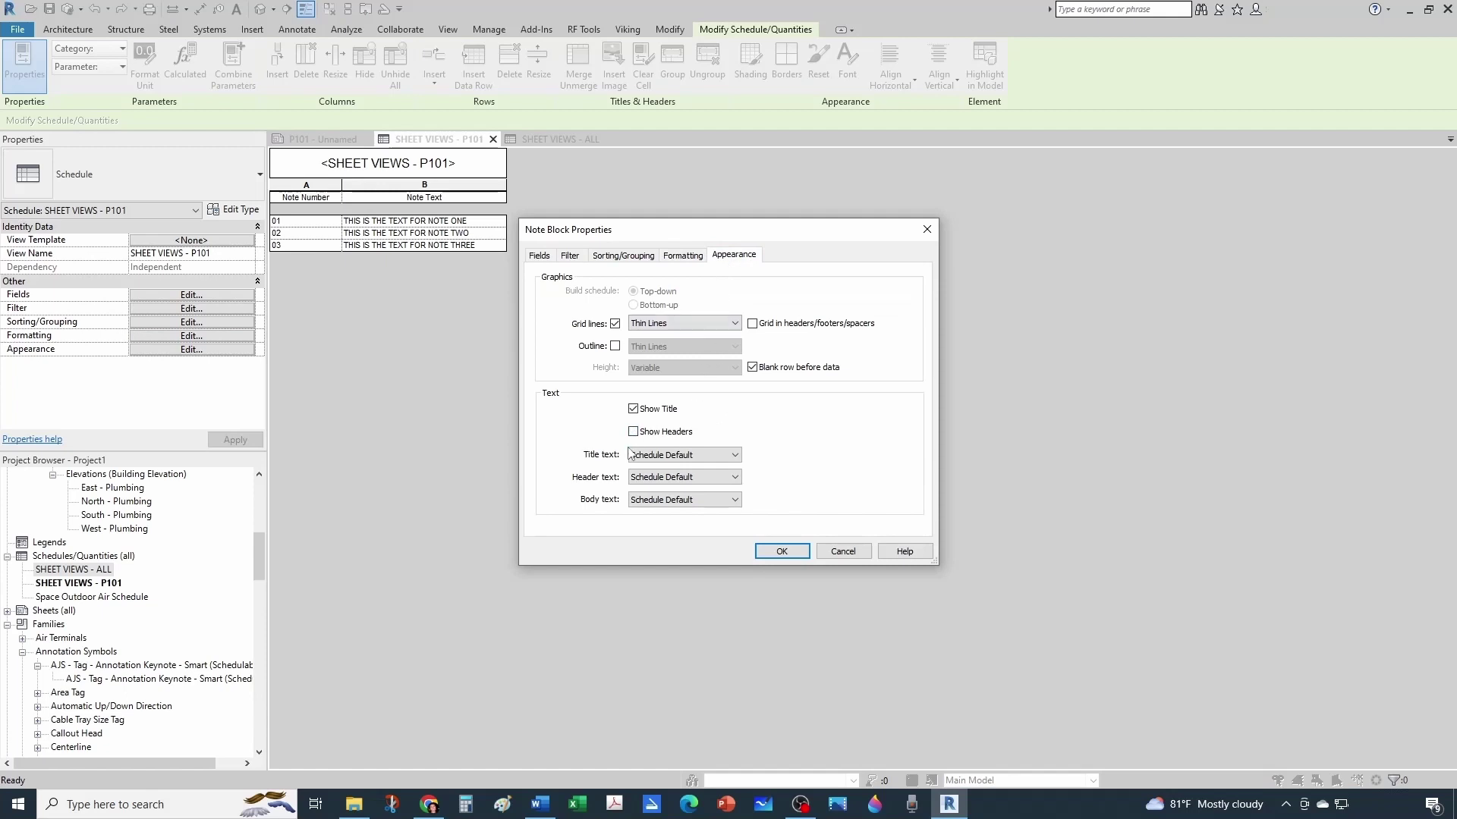
left_click(776, 551)
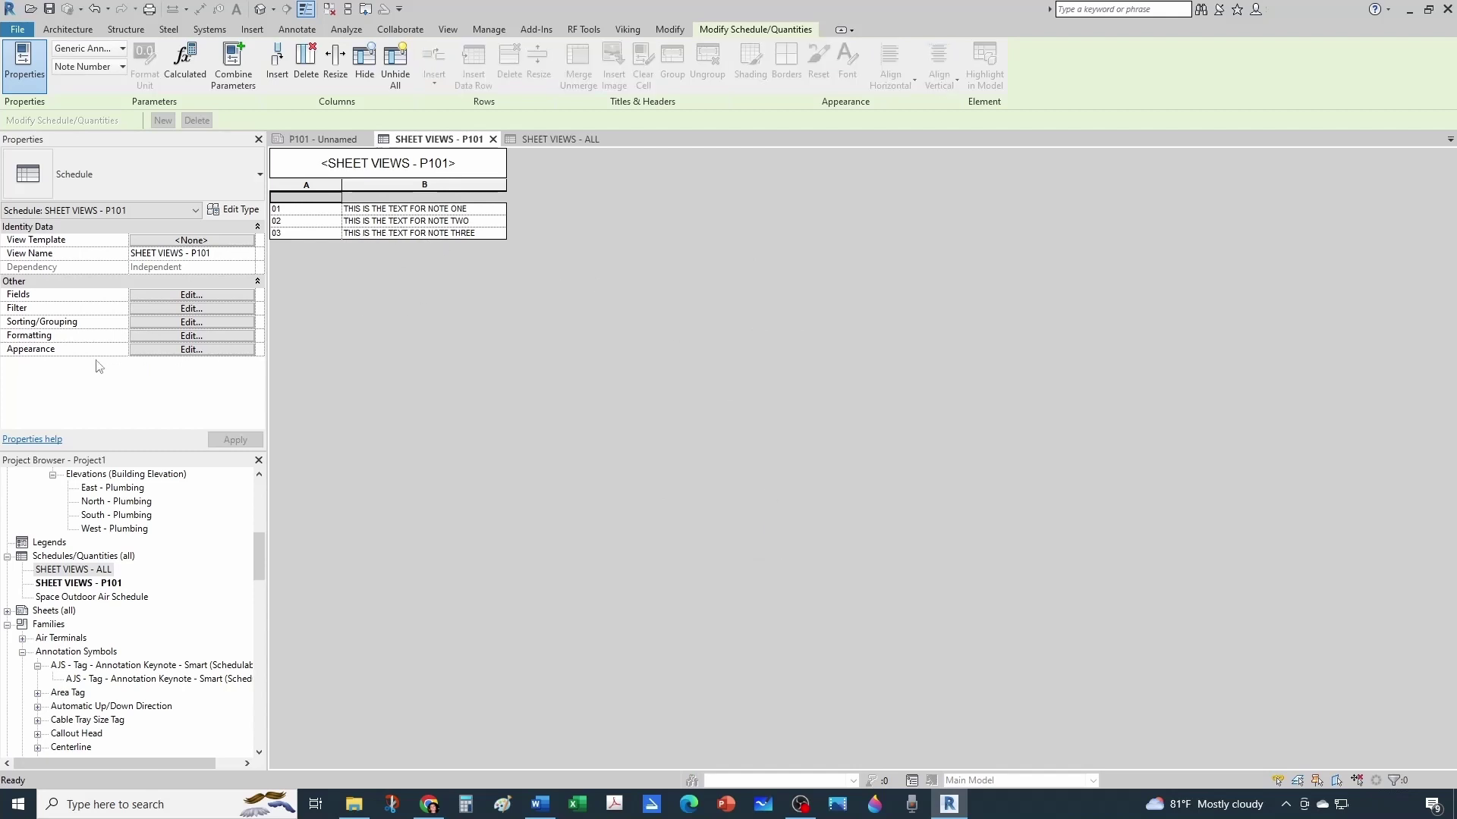
- Add a blank line after each Note Number group in the SHEET VIEWS - P101 sorting settings and check the spacing on sheet P101
left_click(159, 351)
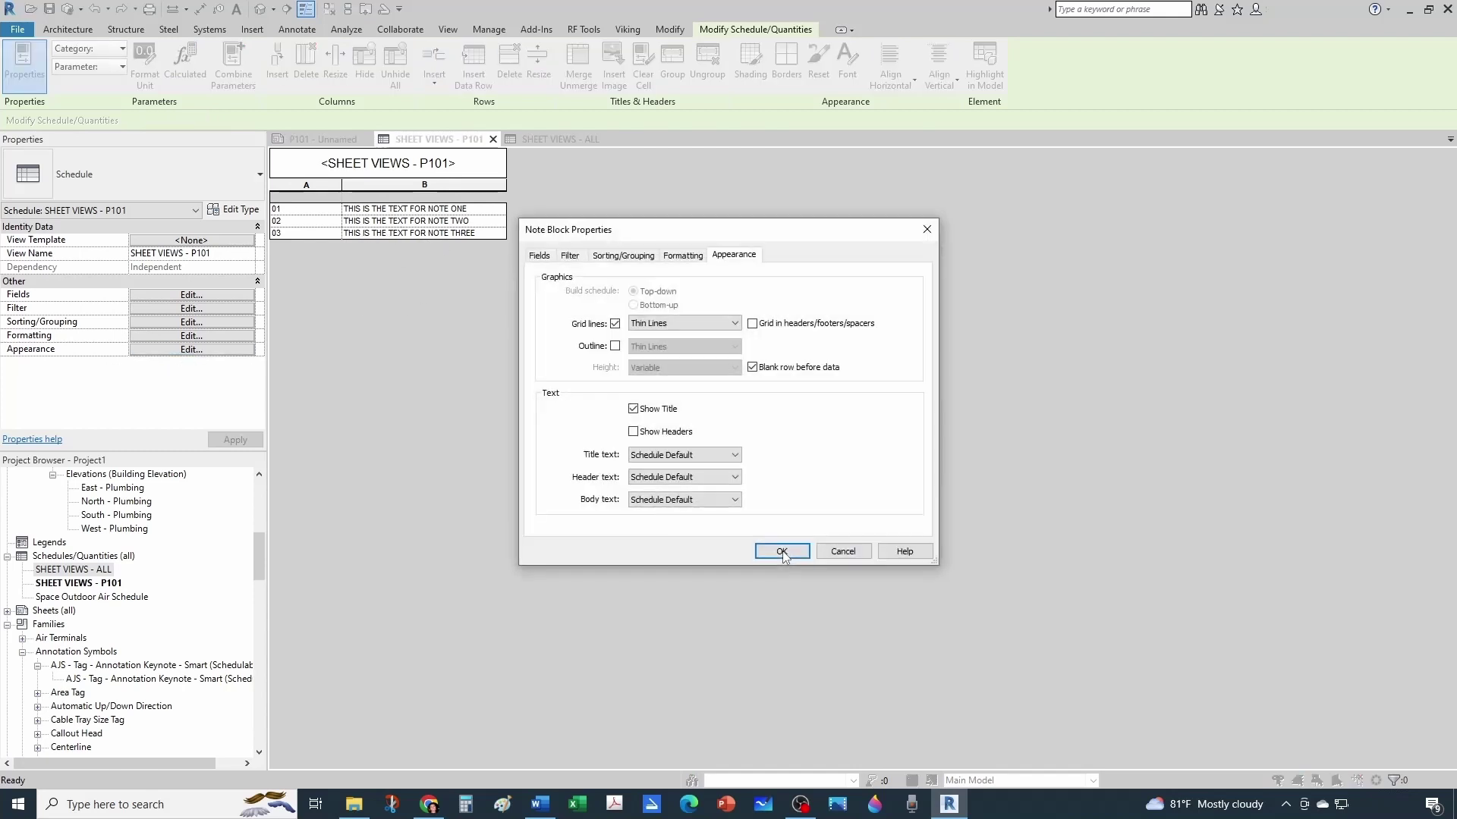
left_click(623, 256)
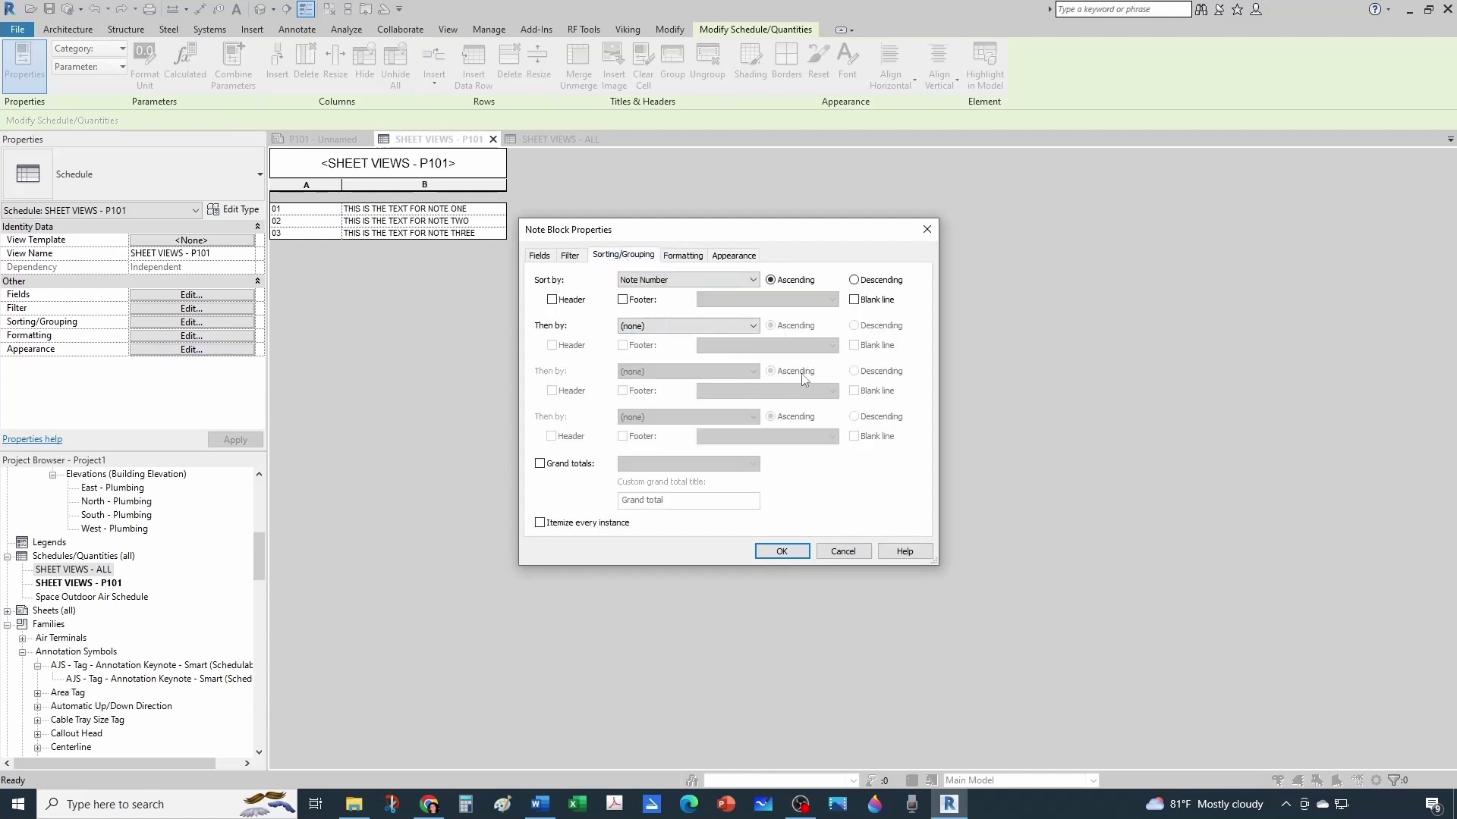
left_click(854, 300)
left_click(781, 553)
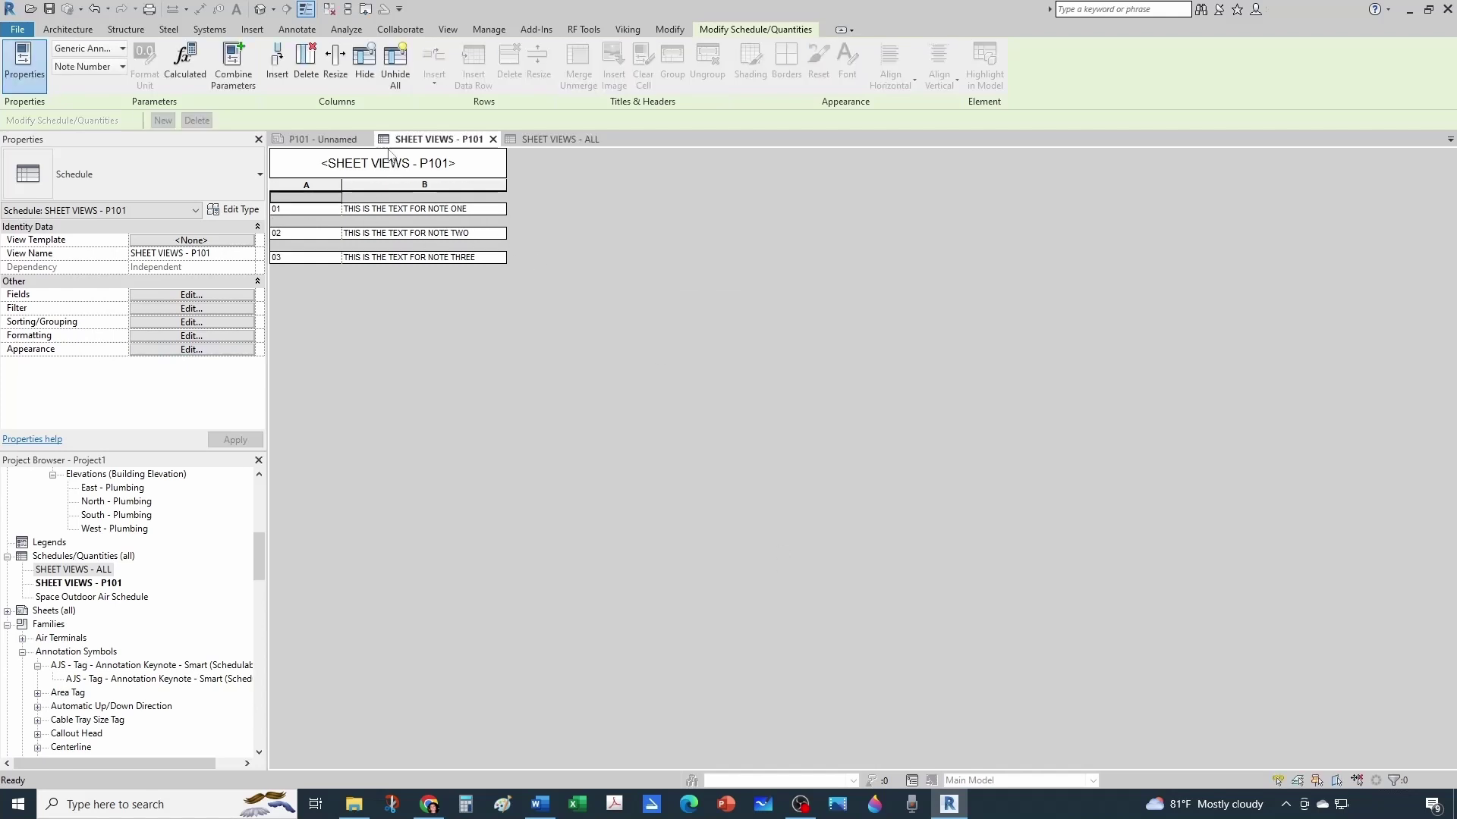
left_click(313, 140)
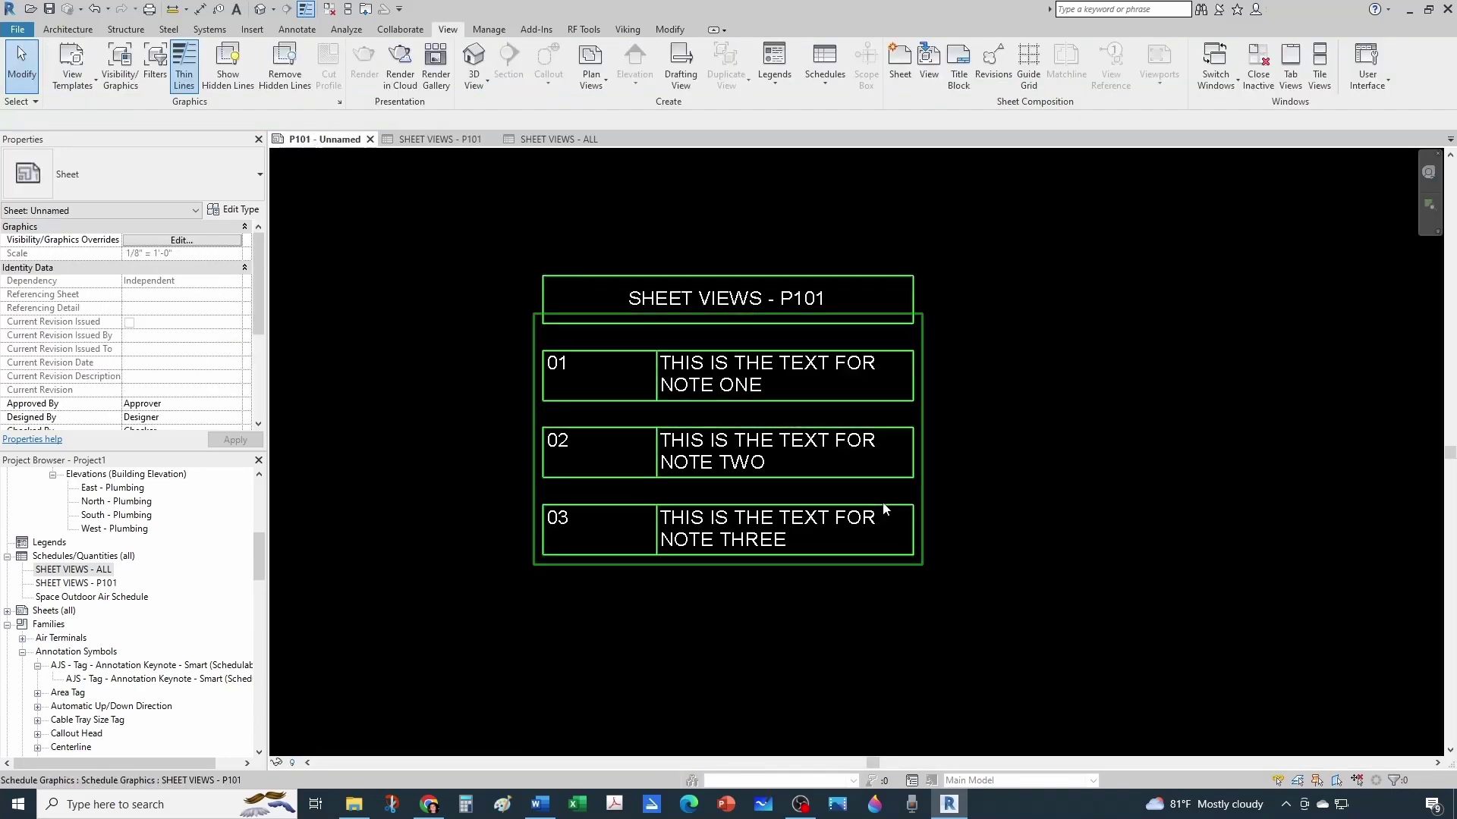
- Widen the note text column of the schedule on sheet P101 until each note fits on one line
left_click(972, 347)
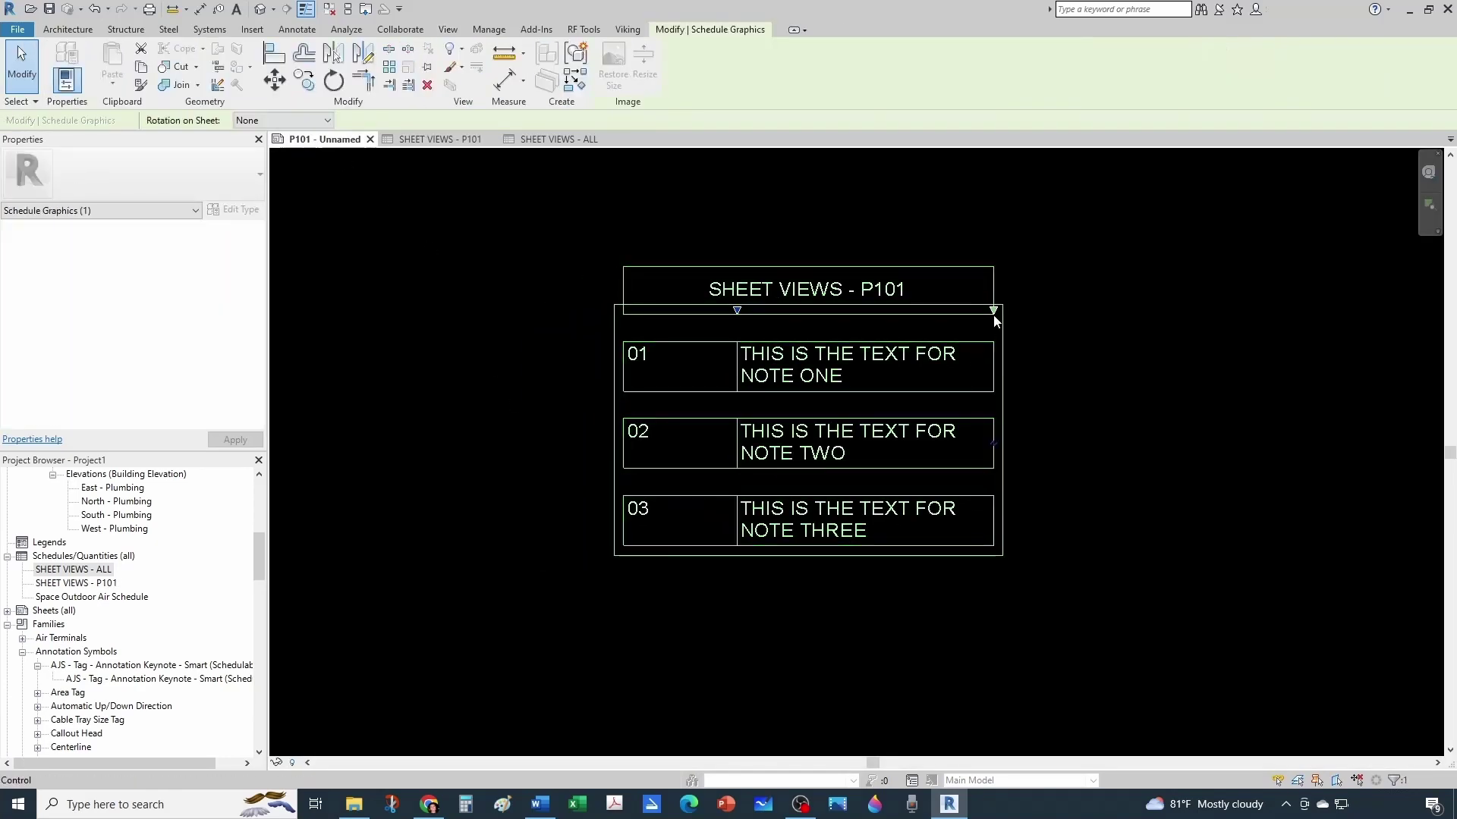
left_click_drag(994, 311, 1109, 320)
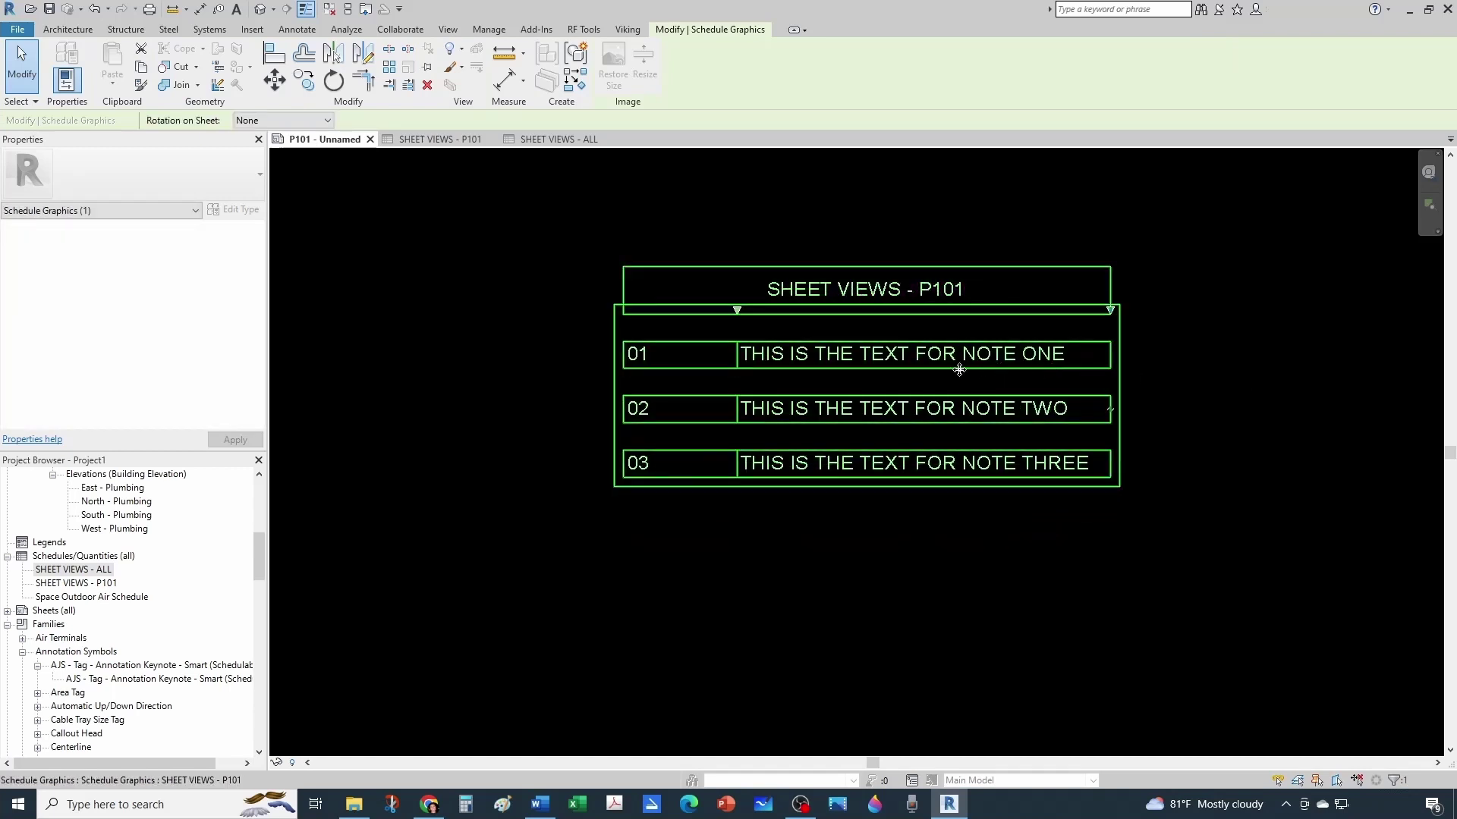
left_click(795, 551)
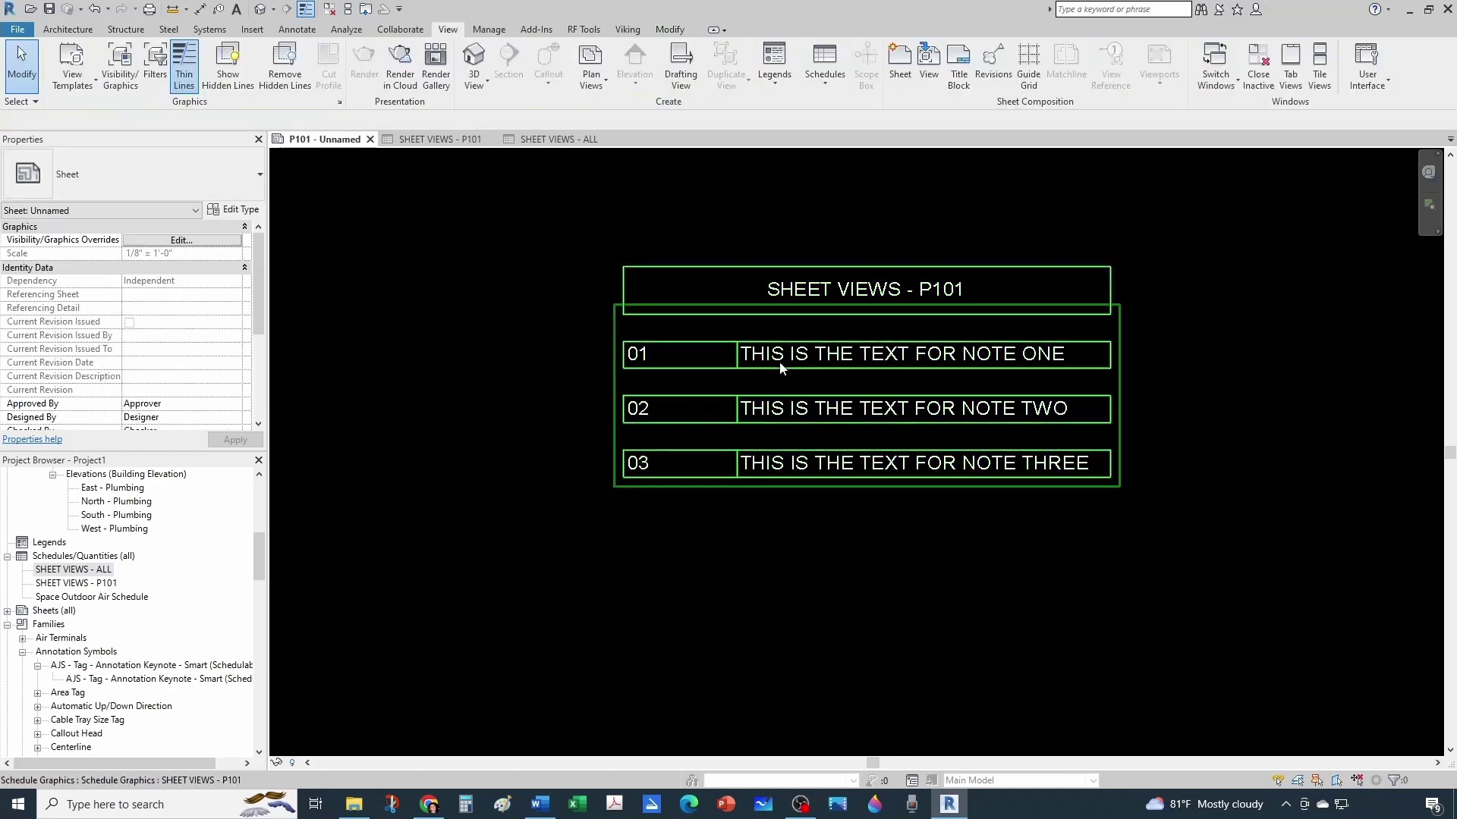
- Append ". MORE TEXT JUST TO TEST OUT FORMATTING" to the note 01 text in the SHEET VIEWS - P101 schedule and copy the addition
double_click(784, 368)
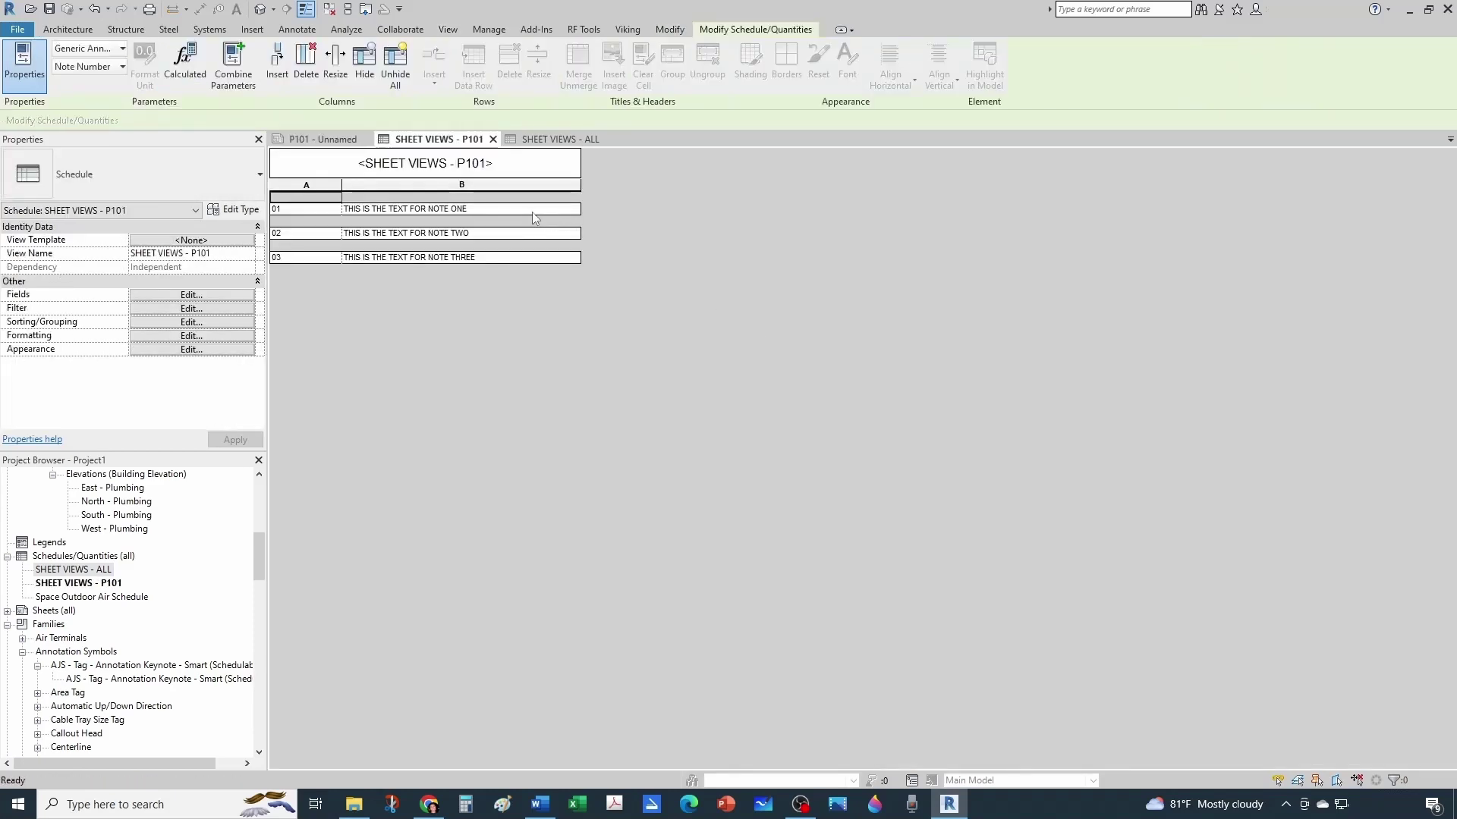
left_click(528, 211)
left_click(528, 211)
left_click(528, 209)
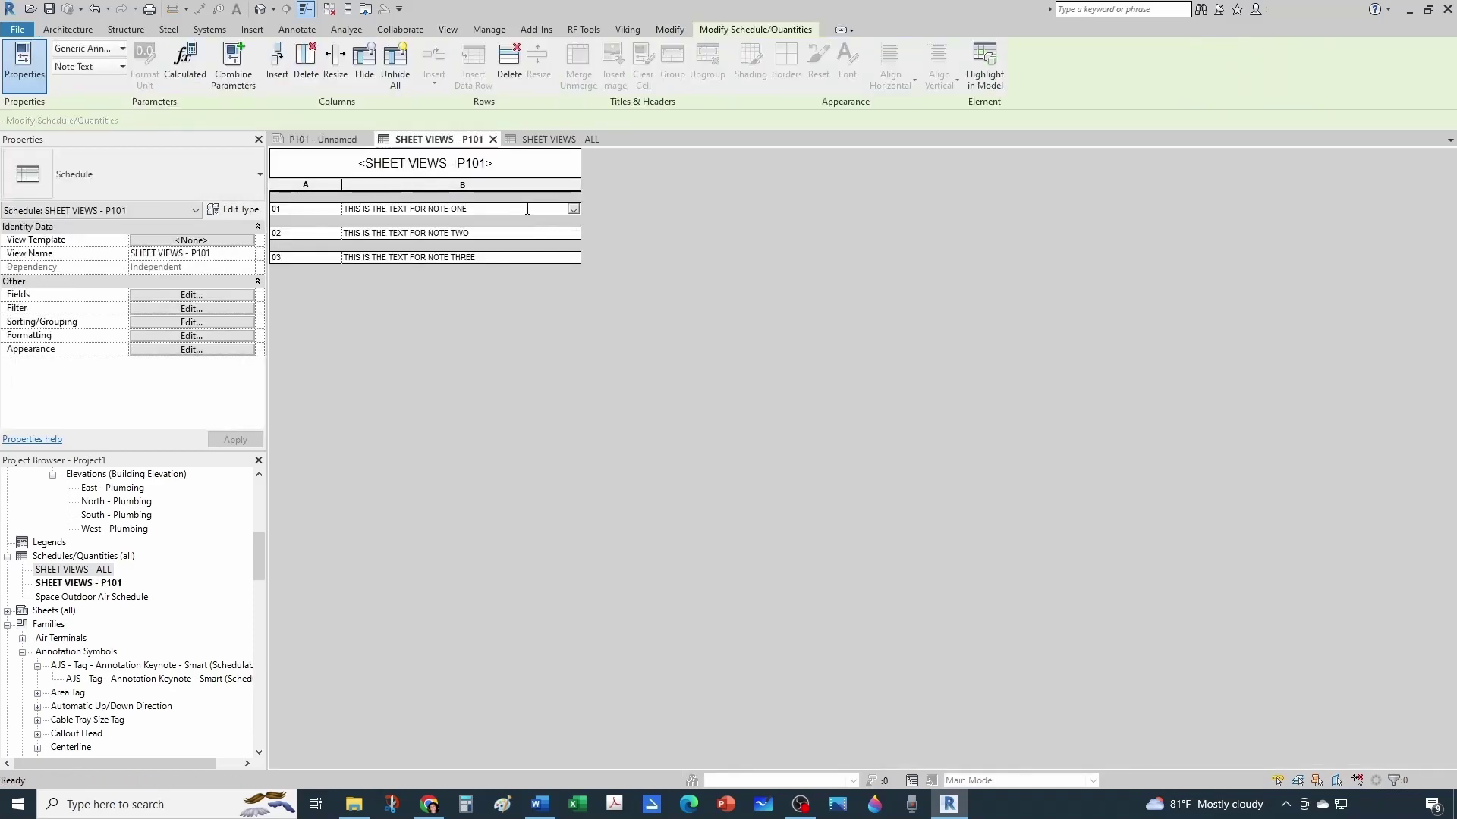
type(". MORE TEX")
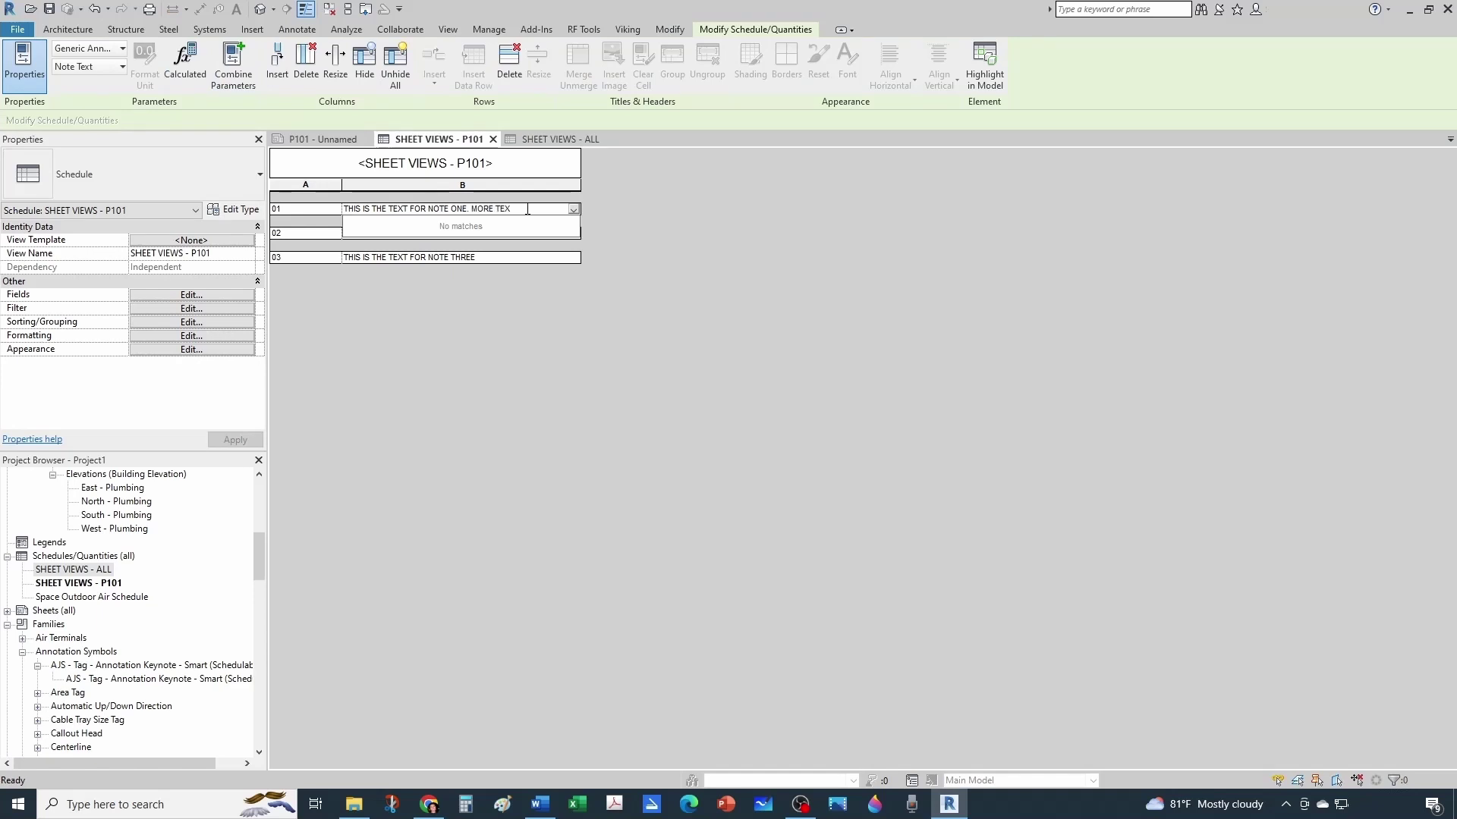
type("T JUST TO TEST OUT FORMA")
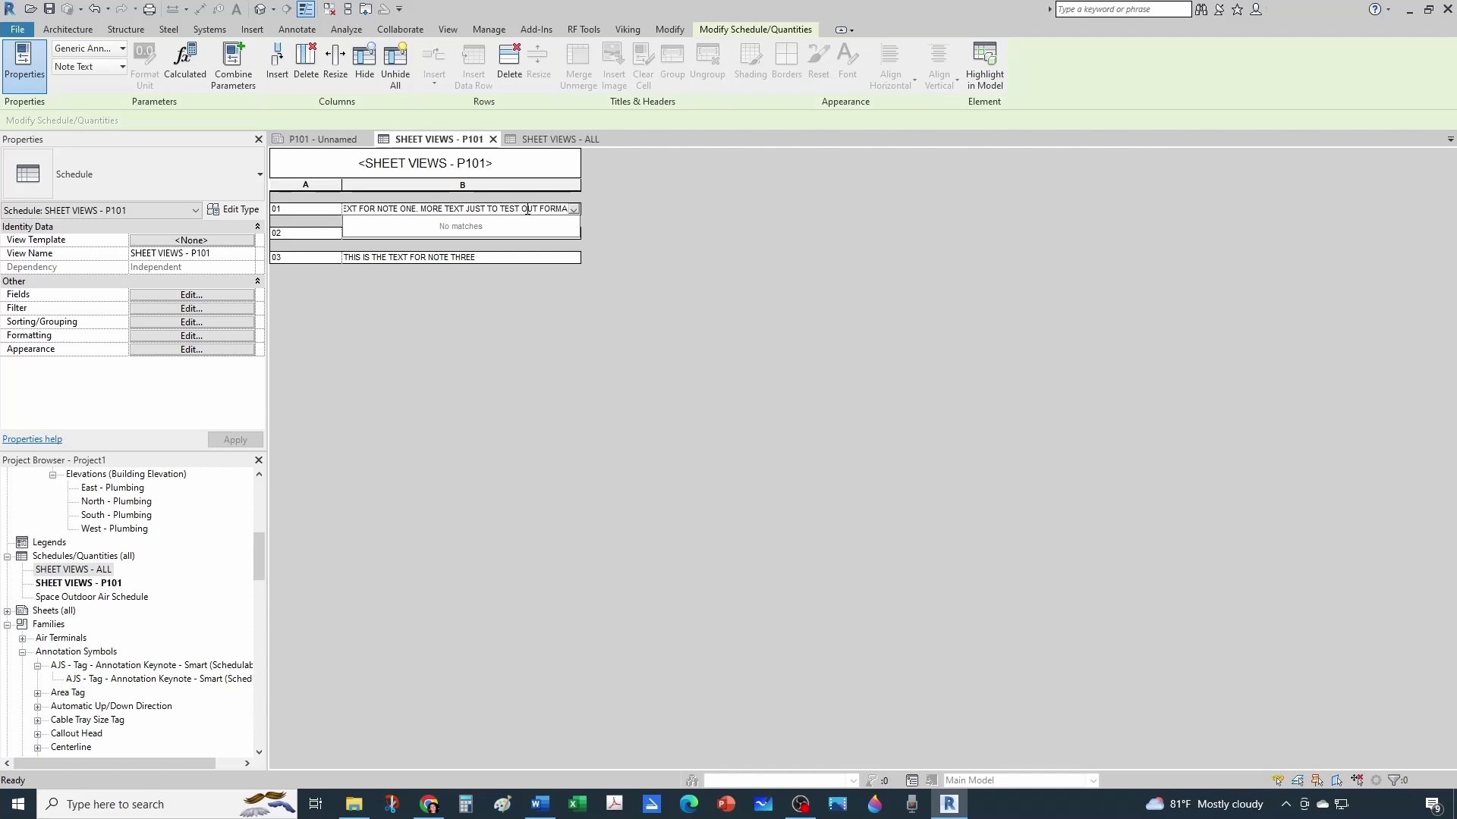
type("TTING")
key("shift+Left")
key("shift+Left")
key("shift+Left")
key("shift+Left")
key("shift+Left")
key("shift+Left")
key("shift+Left")
key("shift+Left")
key("shift+Left")
key("shift+Left")
key("shift+Left")
key("shift+Left")
key("shift+Left")
key("shift+Left")
key("shift+Left")
key("shift+Left")
key("shift+Left")
key("shift+Left")
key("shift+Left")
key("shift+Left")
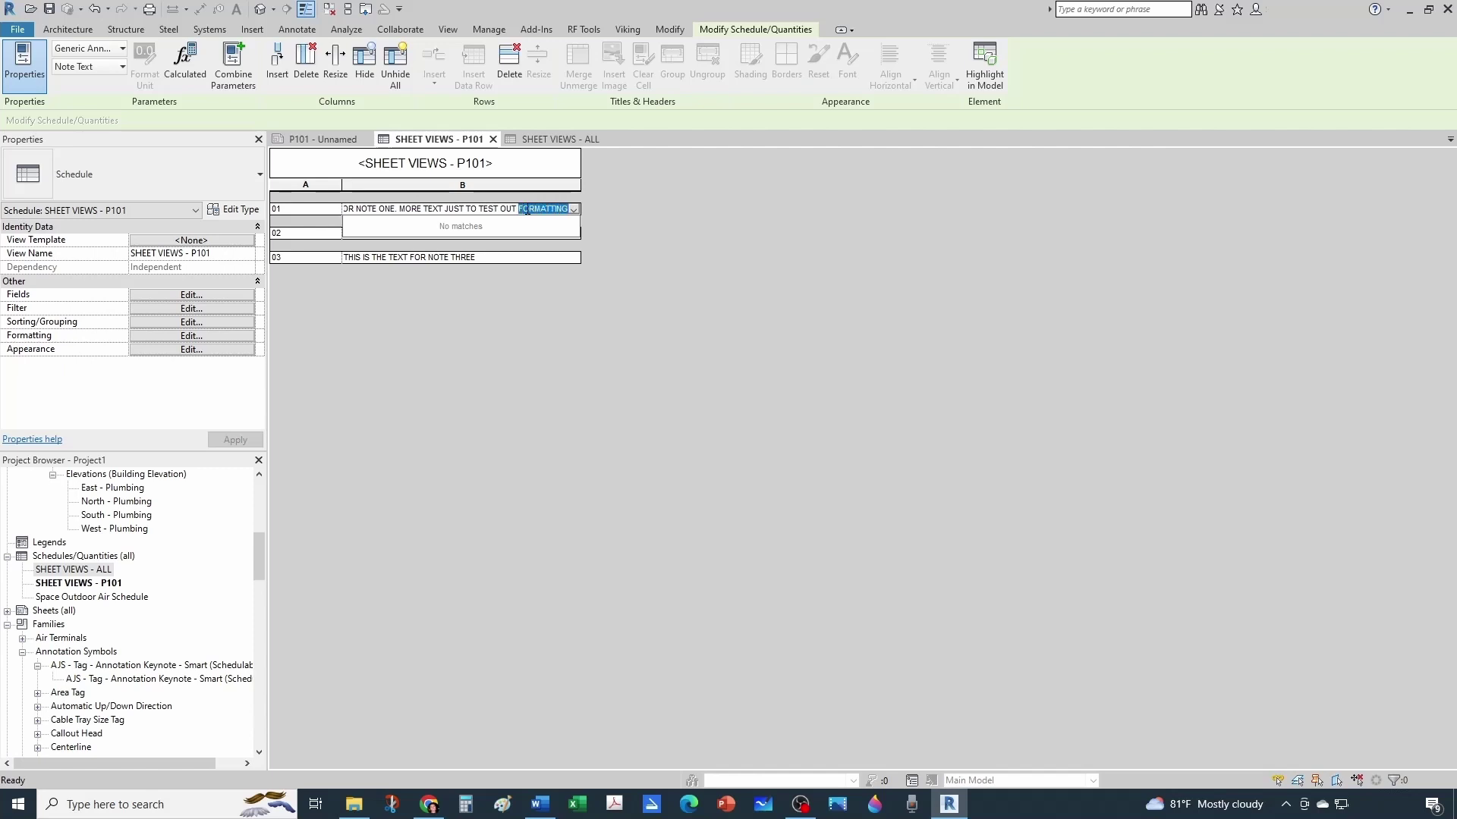
key("shift+Left")
key("shift+Left")
key("shift+Left")
key("shift+Left")
key("shift+Left")
key("shift+Left")
key("shift+Left")
key("shift+Left")
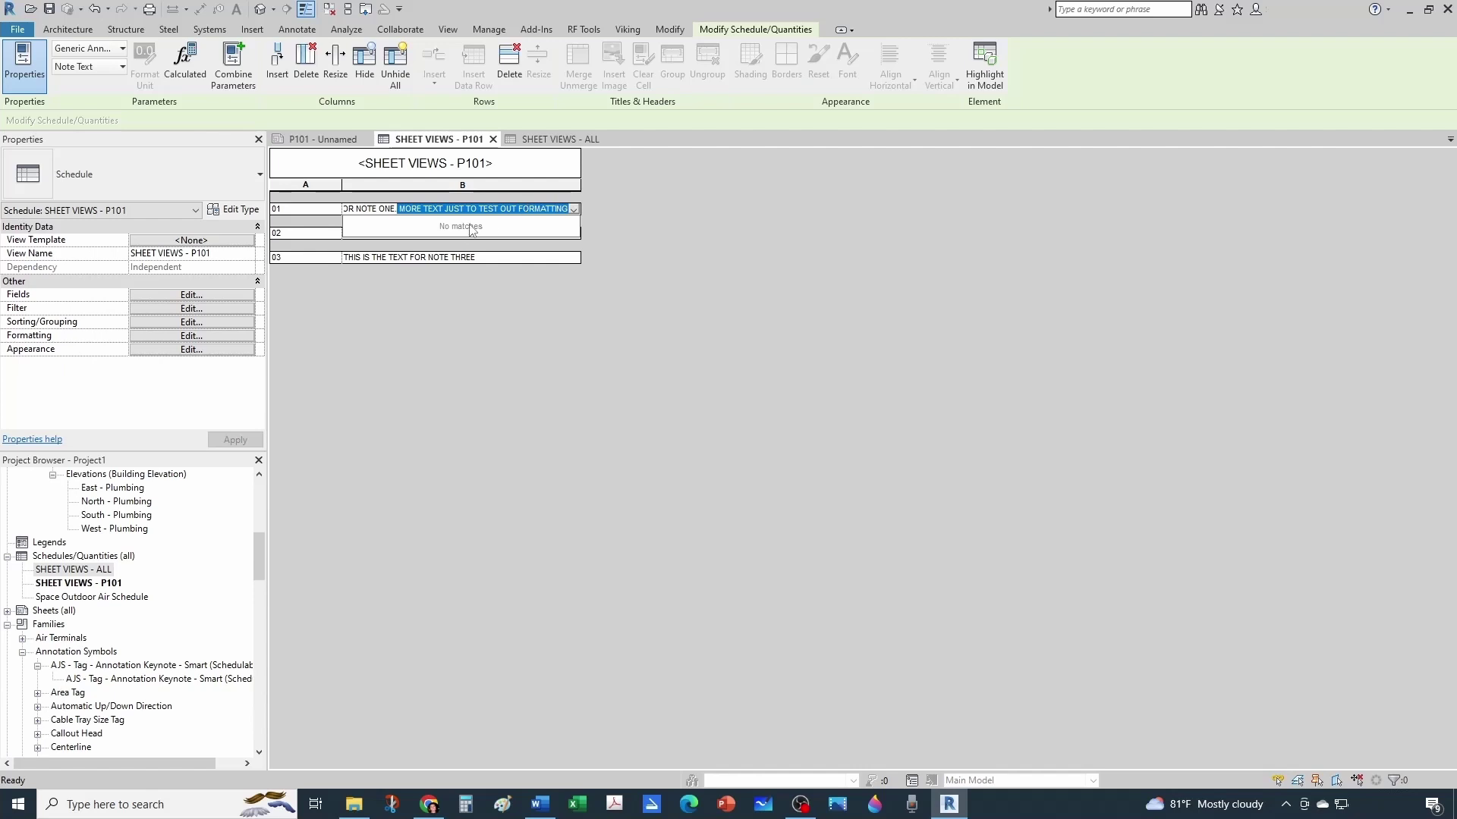
- Append ". MORE TEXT JUST TO TEST OUT FORMATTING" to the note 02 text in the schedule
left_click(303, 232)
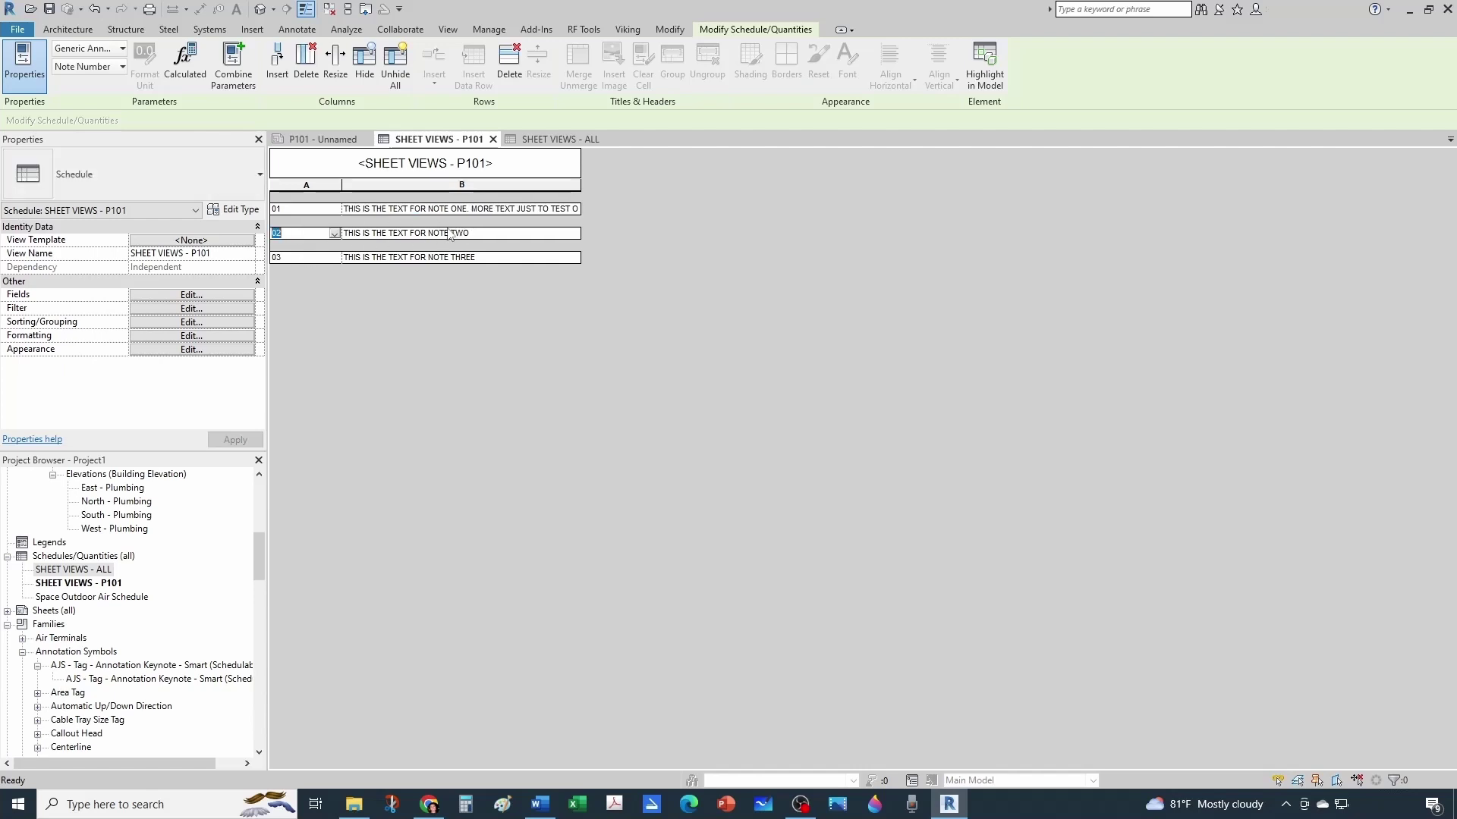
left_click(493, 234)
left_click(492, 229)
type(".  MORE TEXT JUST TO TEST OUT FORMATTING")
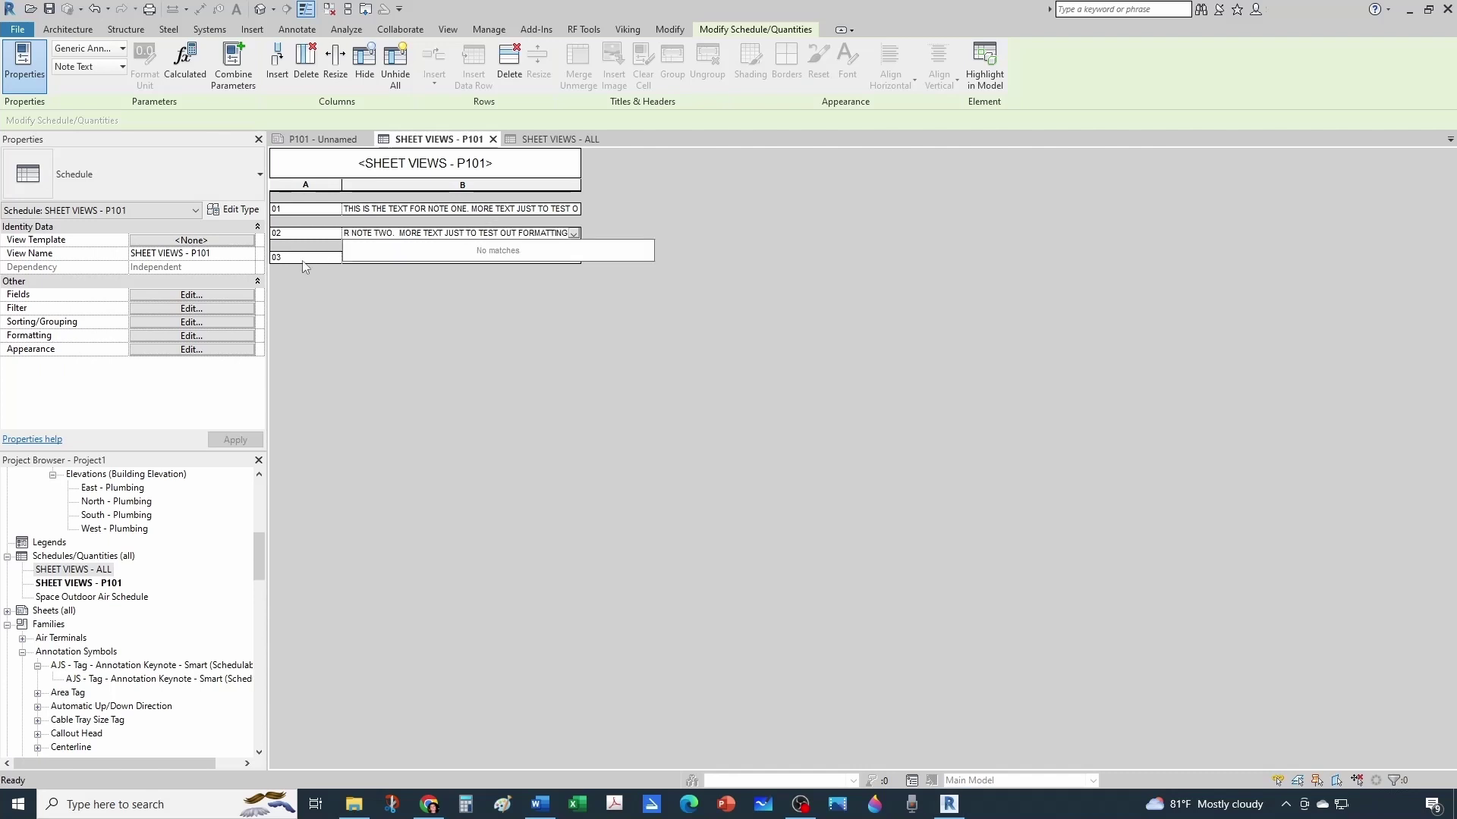
- Append ". MORE TEXT JUST TO TEST OUT FORMATTING" to the note 03 text and check the text wrapping on sheet P101
left_click(304, 259)
left_click(497, 262)
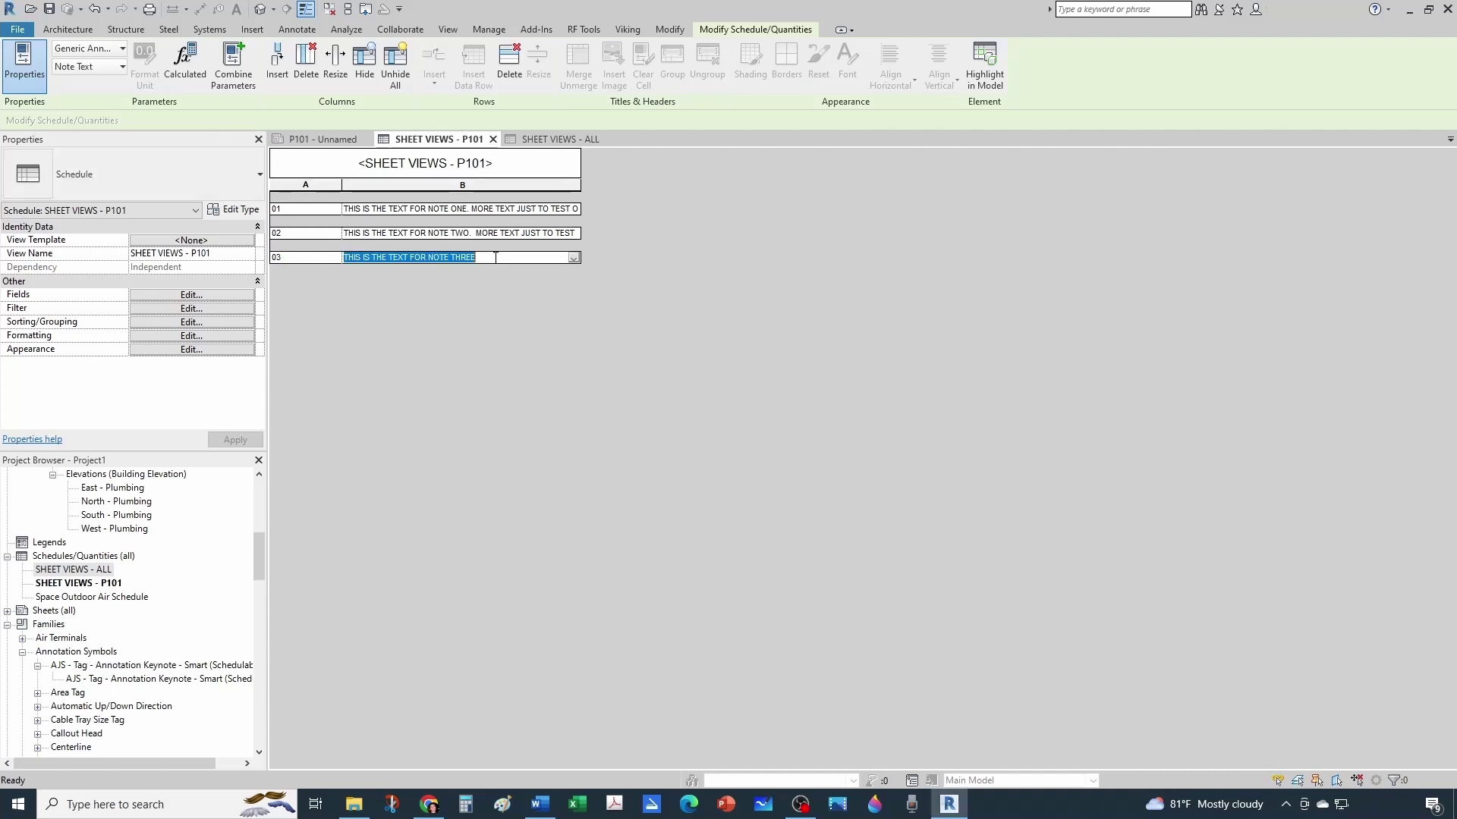
left_click(495, 258)
type(".  MORE TEXT JUST TO TEST OUT FORMATTING")
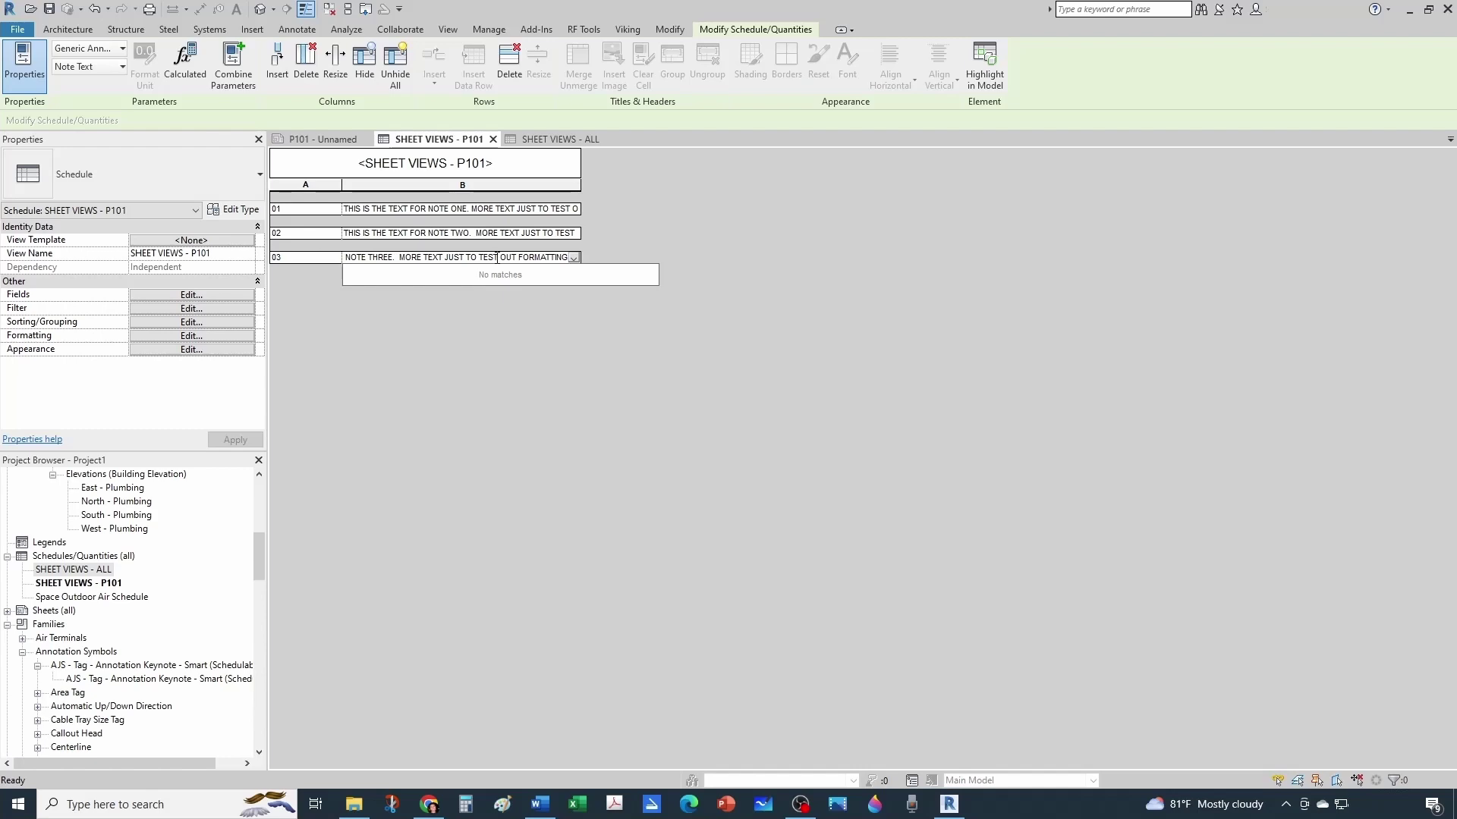
left_click(491, 383)
left_click(313, 154)
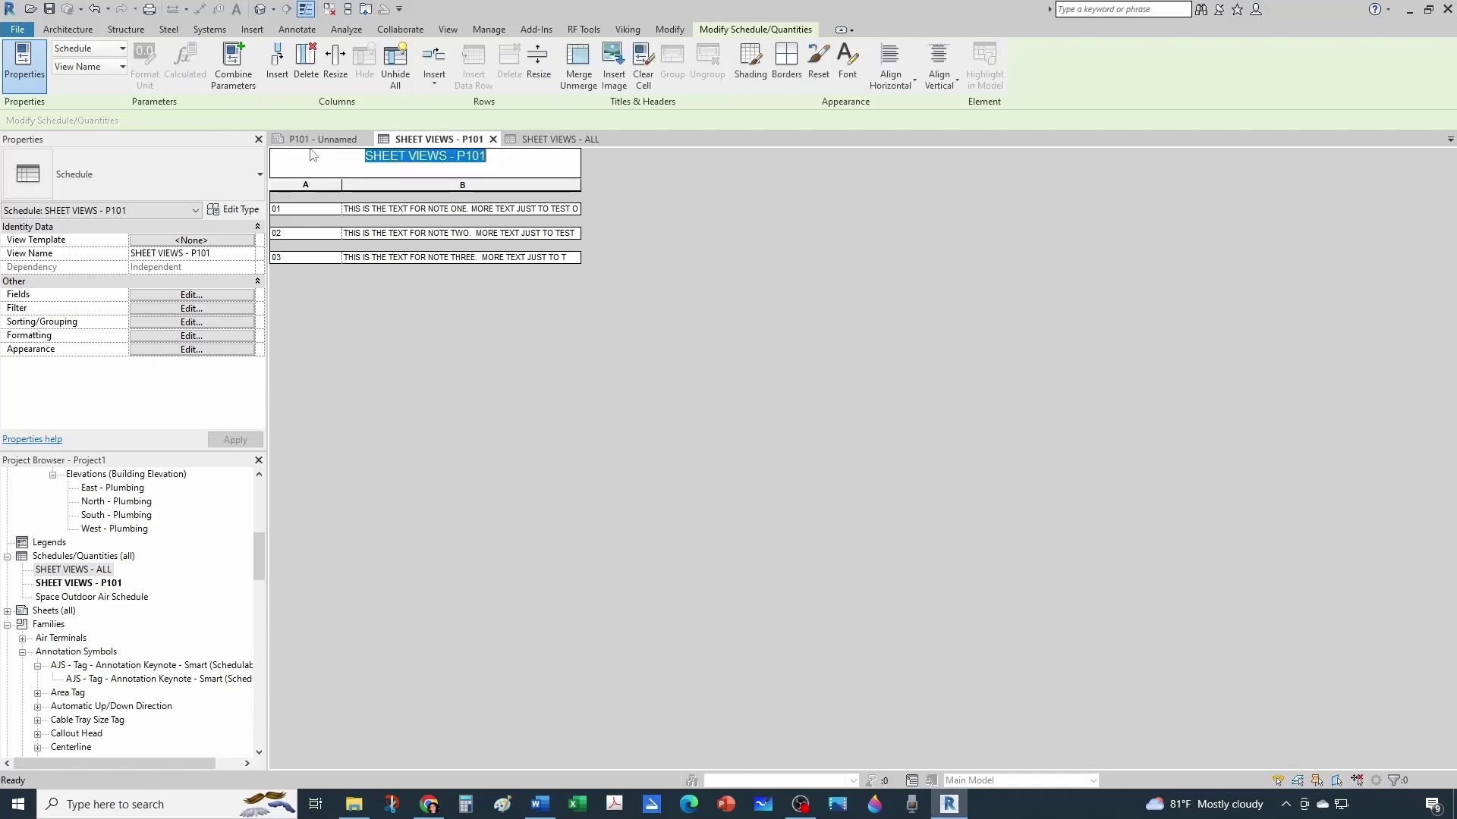
left_click(321, 139)
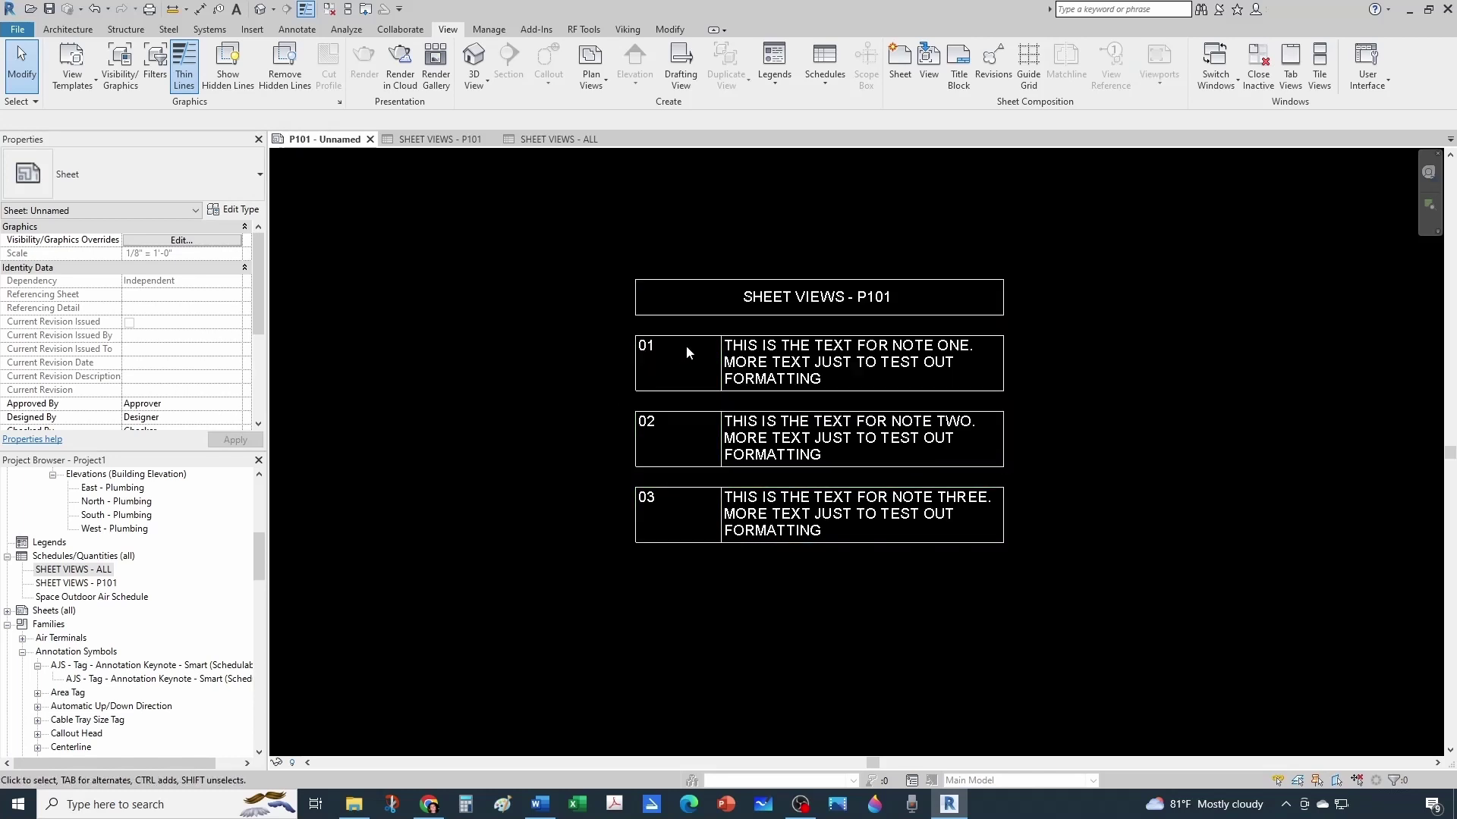
- Set the Note Number field's alignment to Center in the SHEET VIEWS - P101 schedule and check it on sheet P101
left_click(438, 139)
left_click(182, 336)
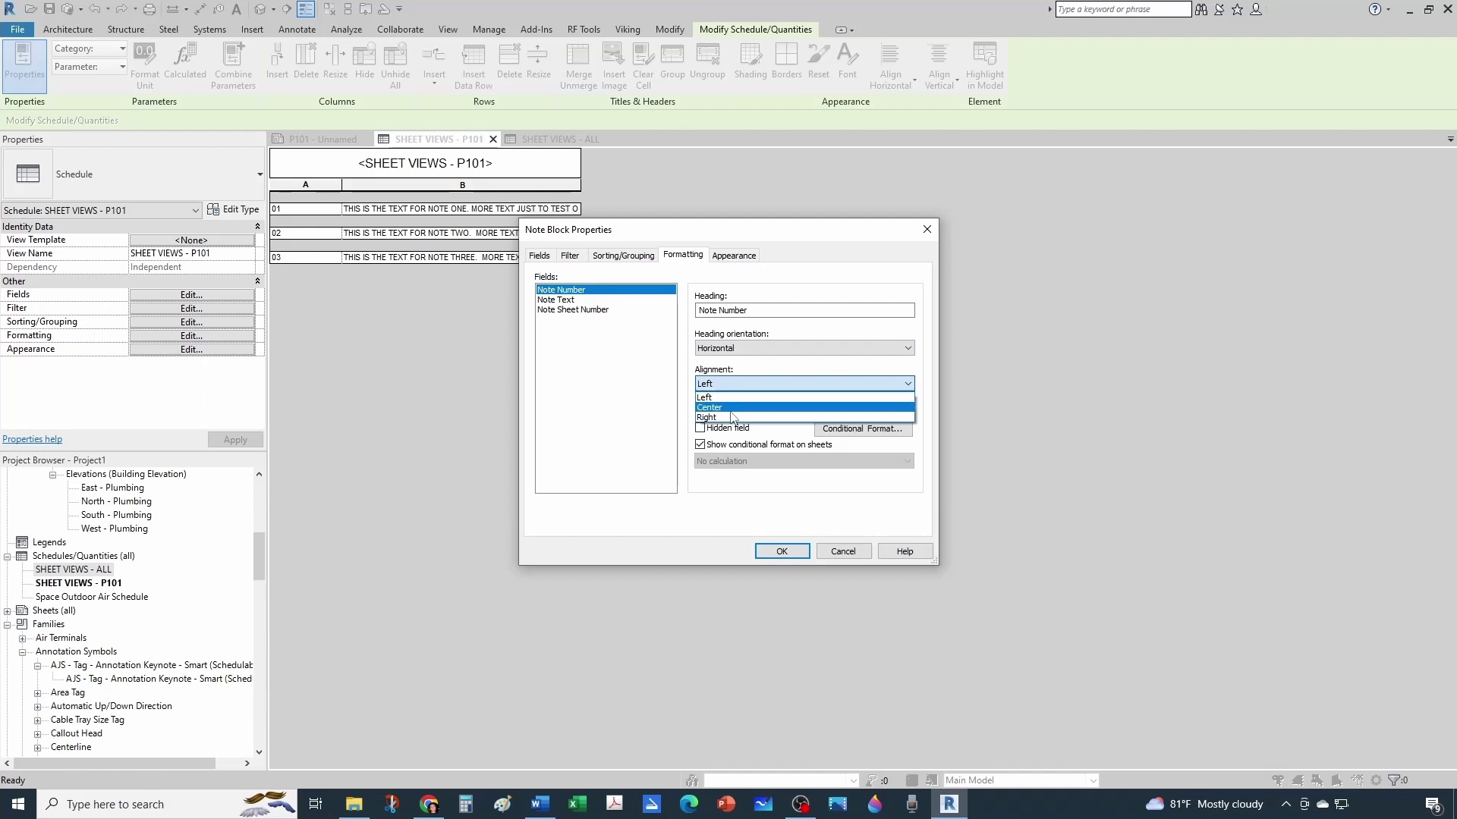
left_click(730, 408)
left_click(780, 552)
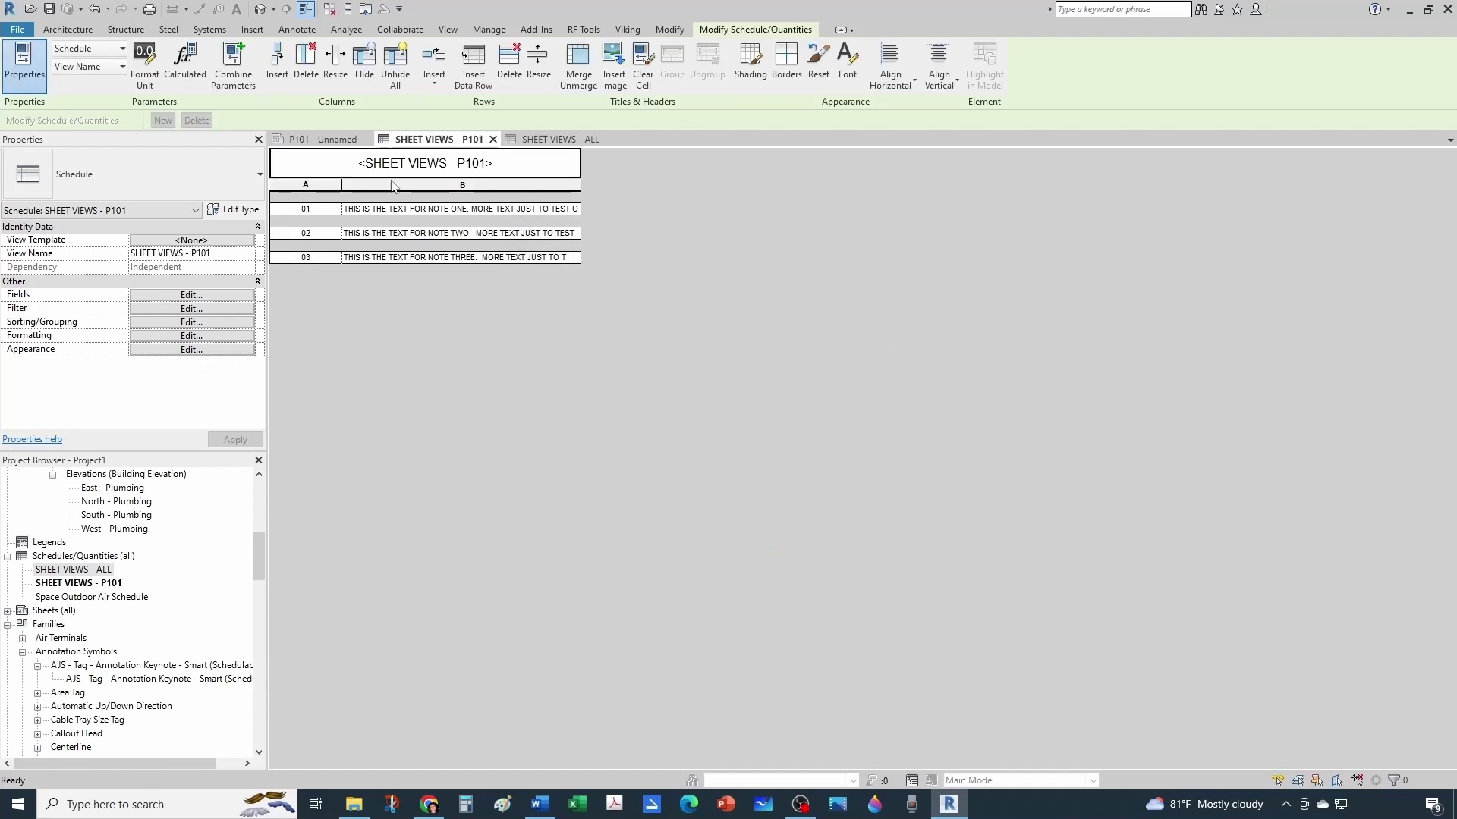
left_click(324, 139)
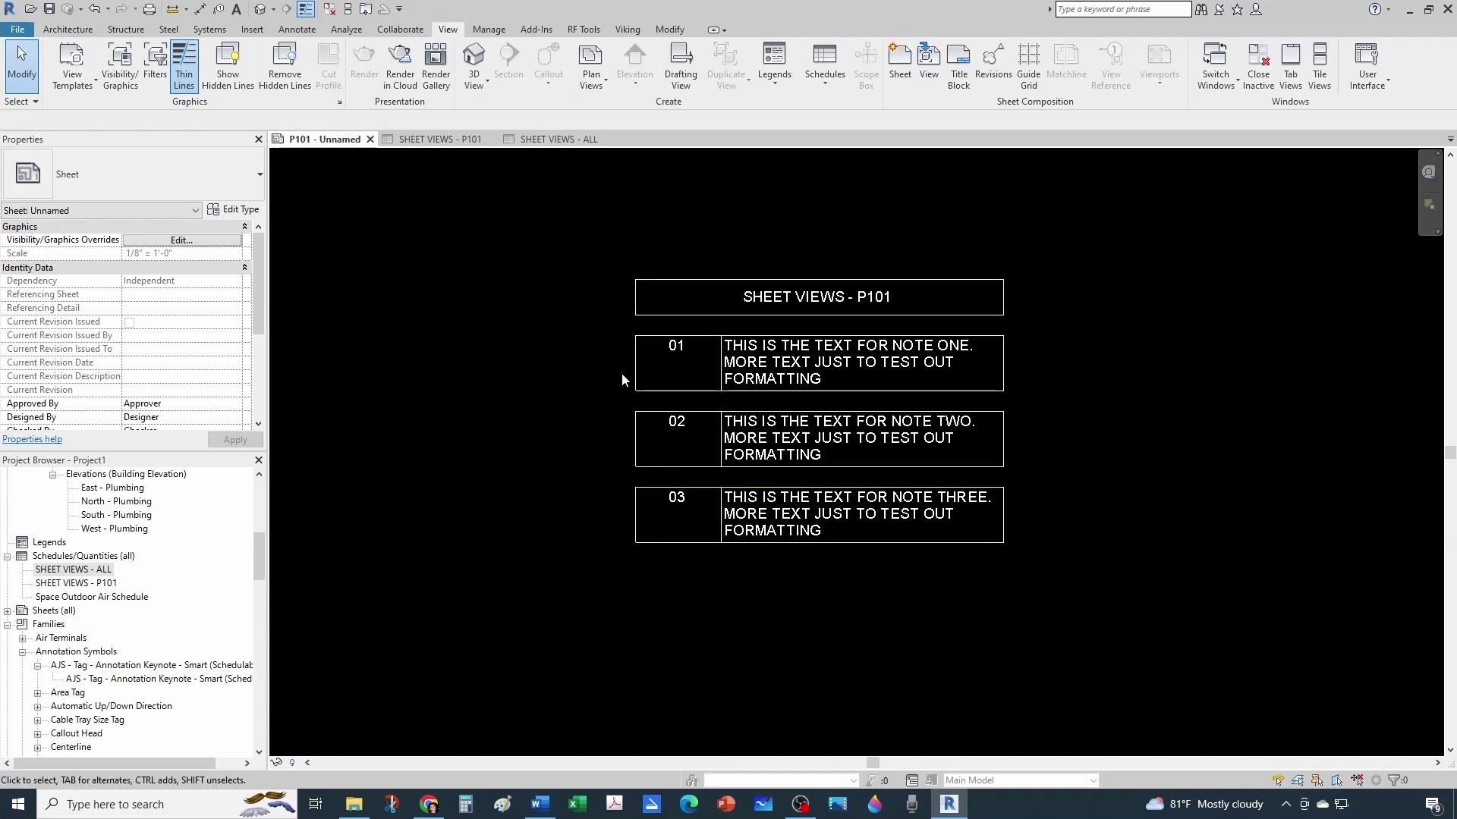
- Turn off the grid lines in the SHEET VIEWS - P101 schedule's appearance settings and check the result on sheet P101
left_click(436, 138)
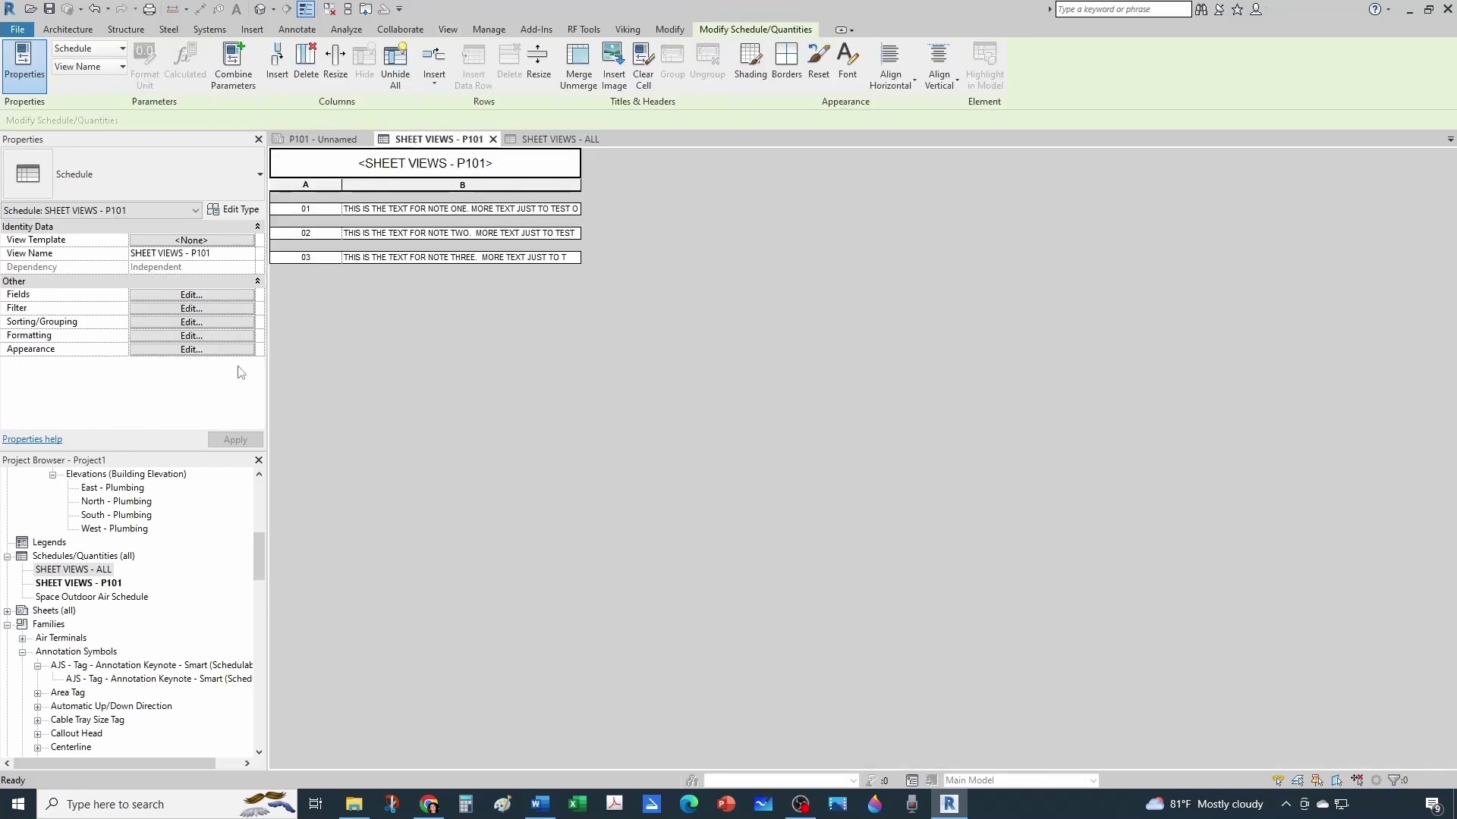
left_click(149, 351)
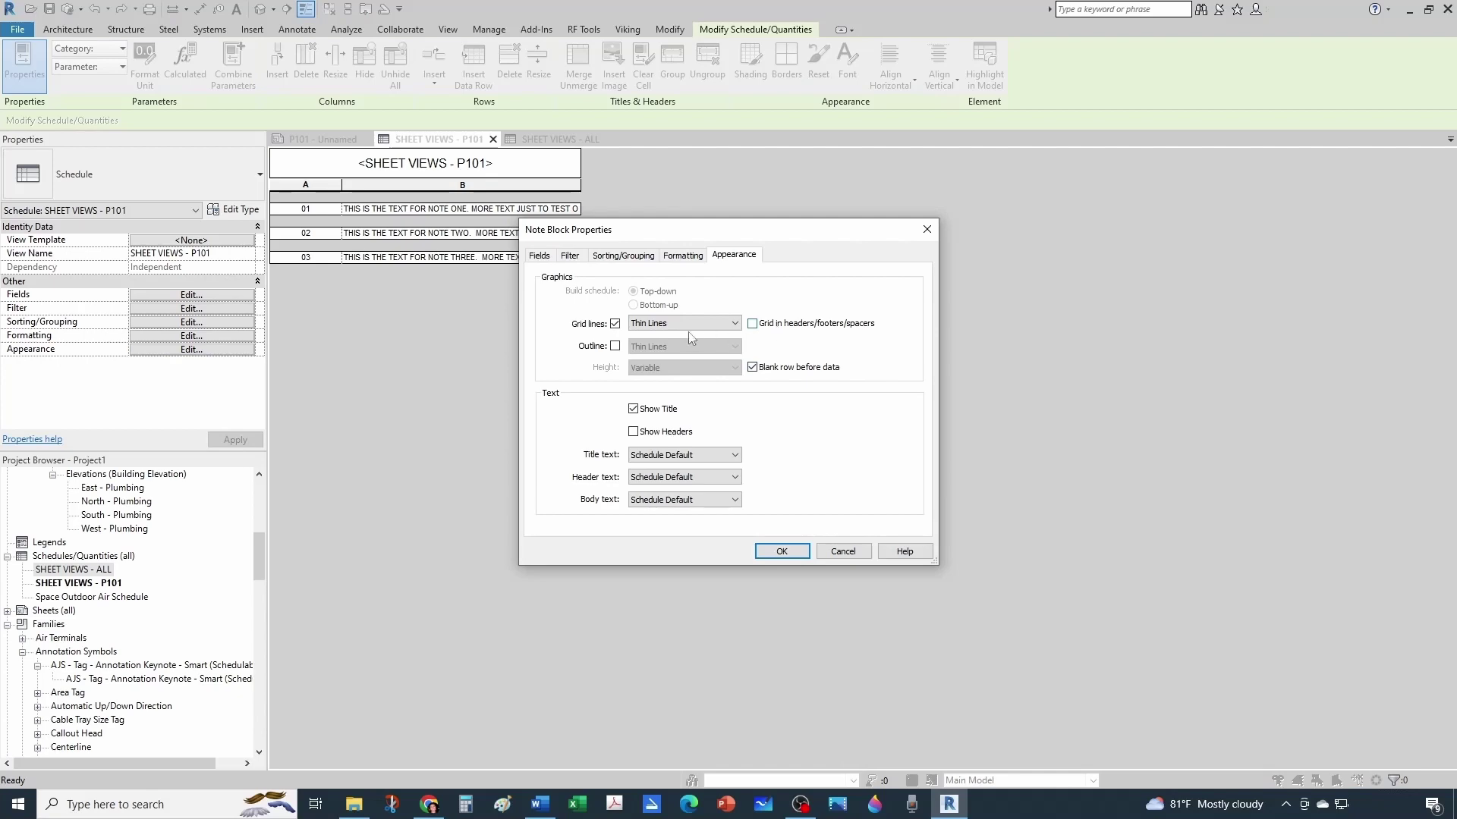
left_click(615, 323)
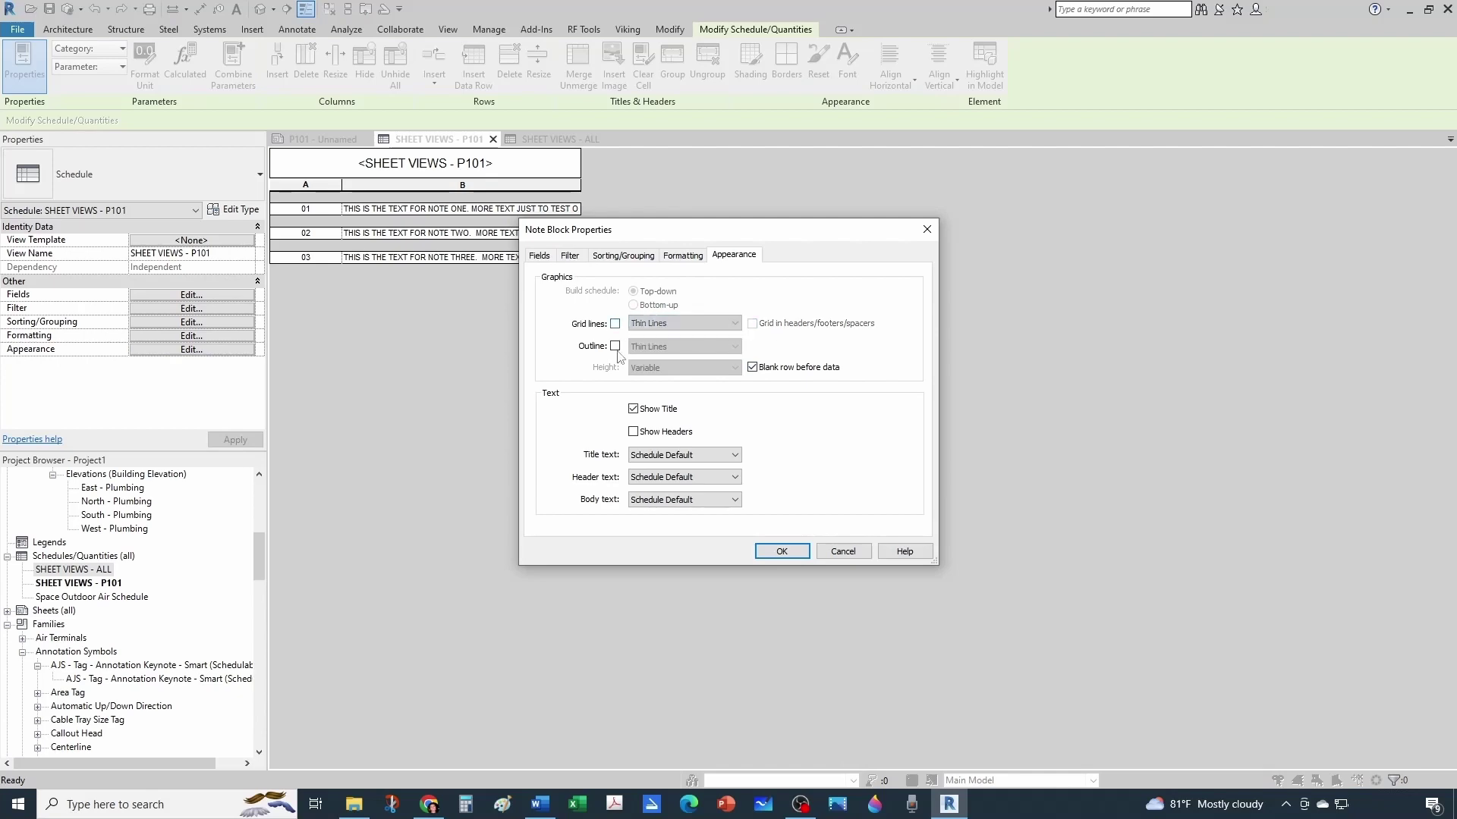
left_click(781, 552)
left_click(331, 141)
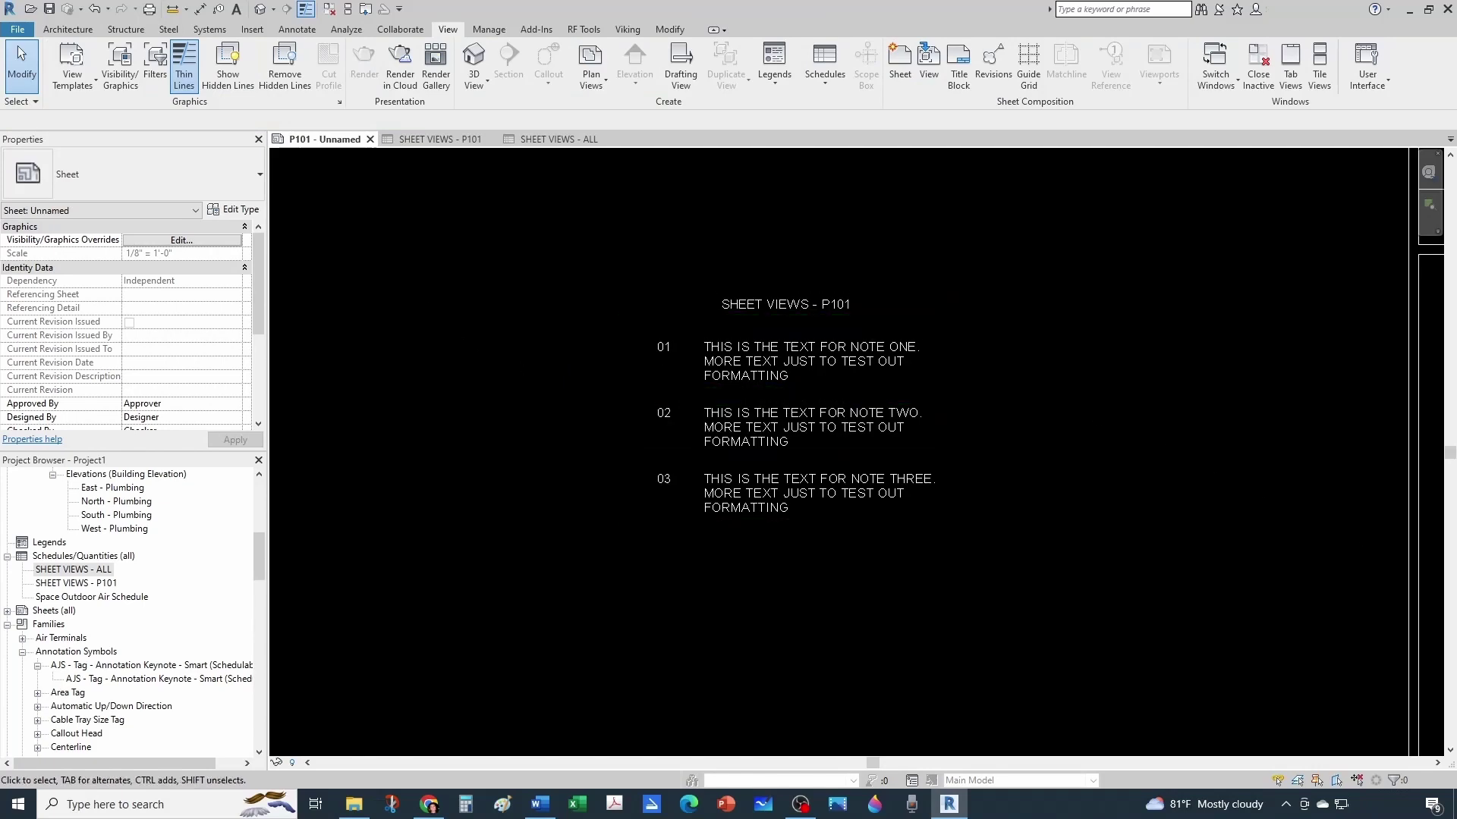
scroll(834, 537, "down", 5)
scroll(795, 520, "up", 2)
scroll(762, 536, "down", 2)
- Activate the floor plan viewport on sheet P101 and copy the upper 03 keynote about 4'-6" horizontally, away from the 02 column
double_click(763, 536)
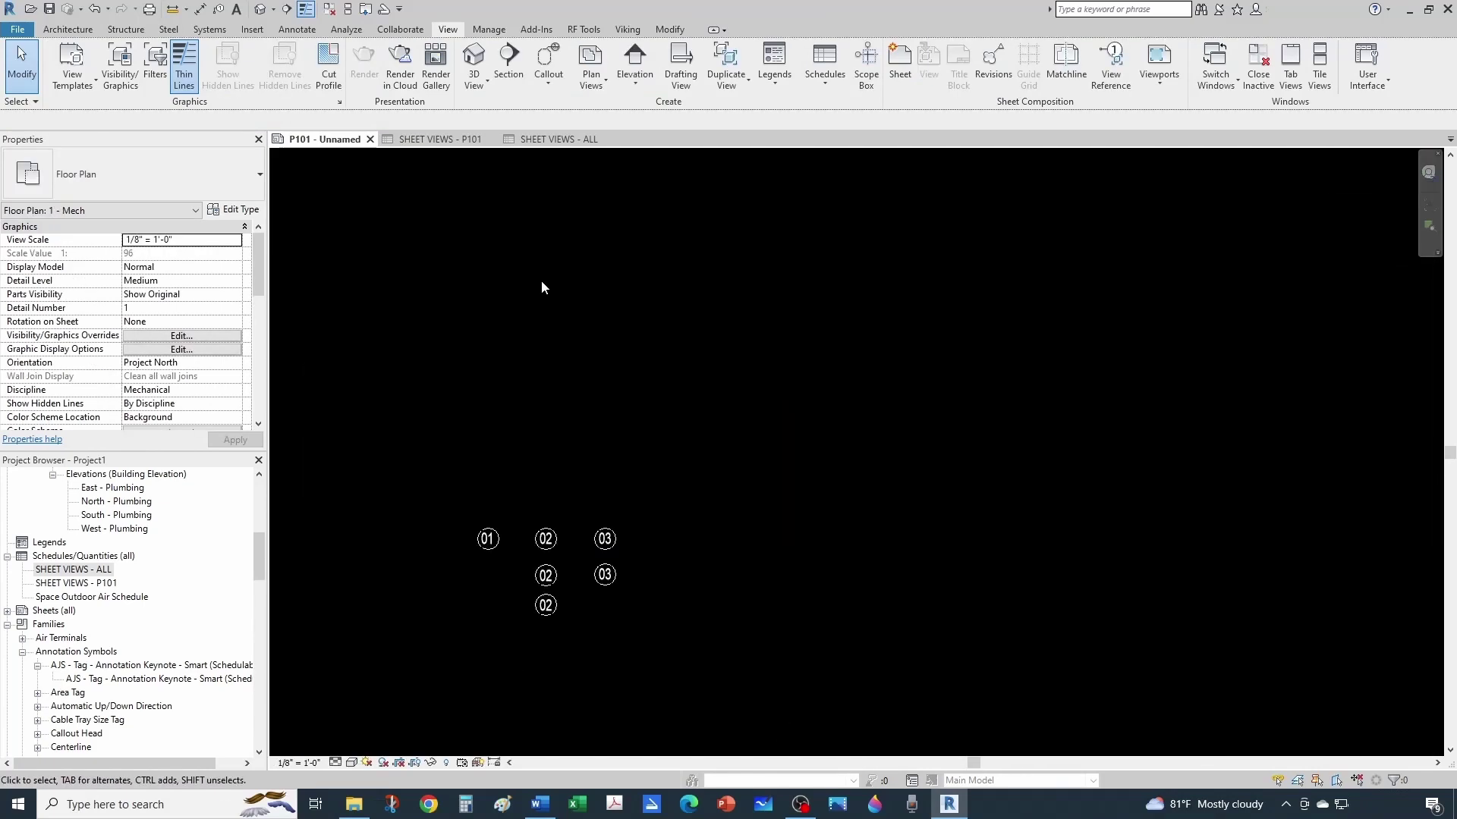
left_click(605, 539)
key("c")
key("o")
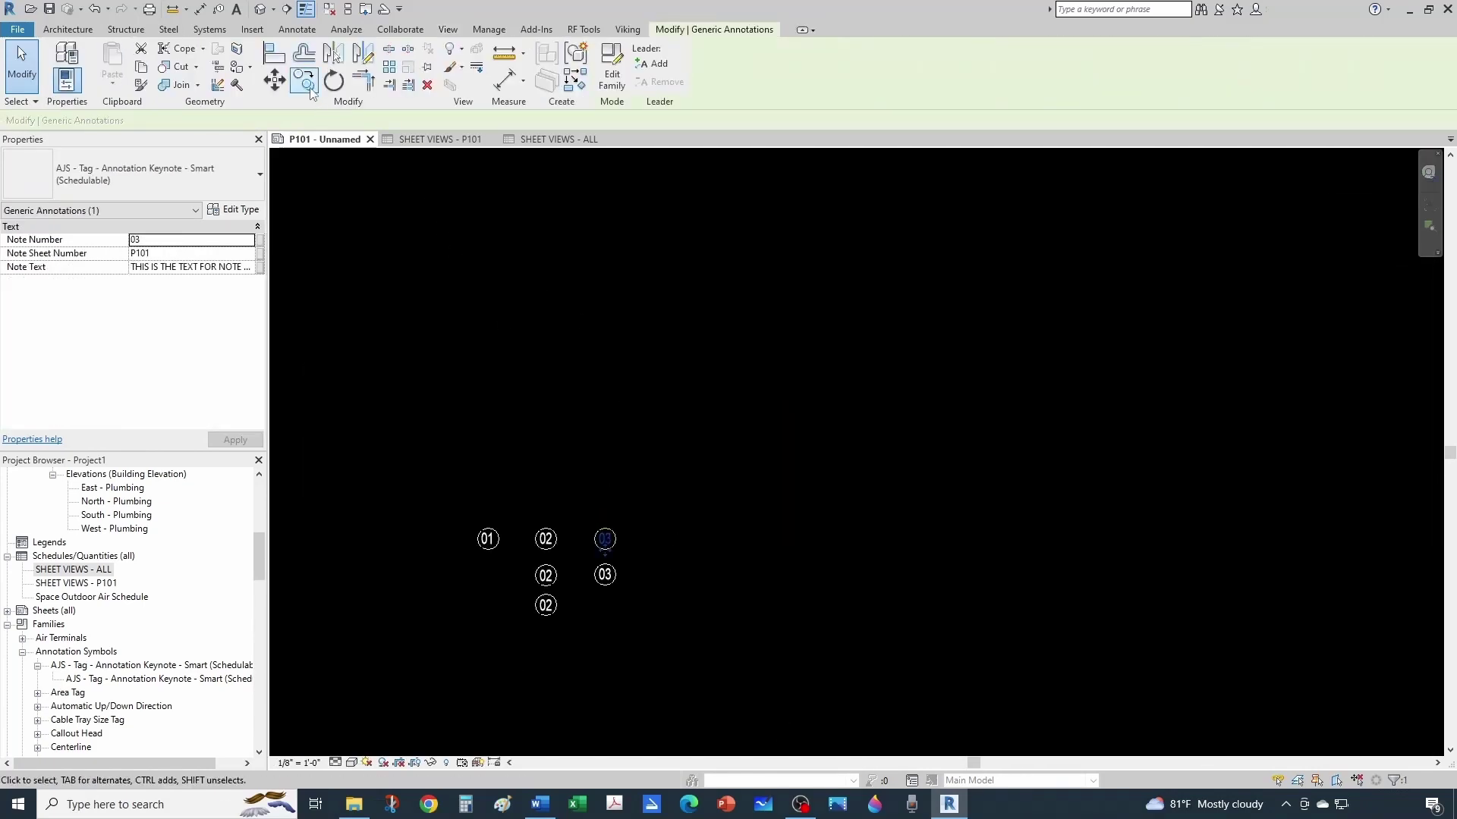
left_click(598, 427)
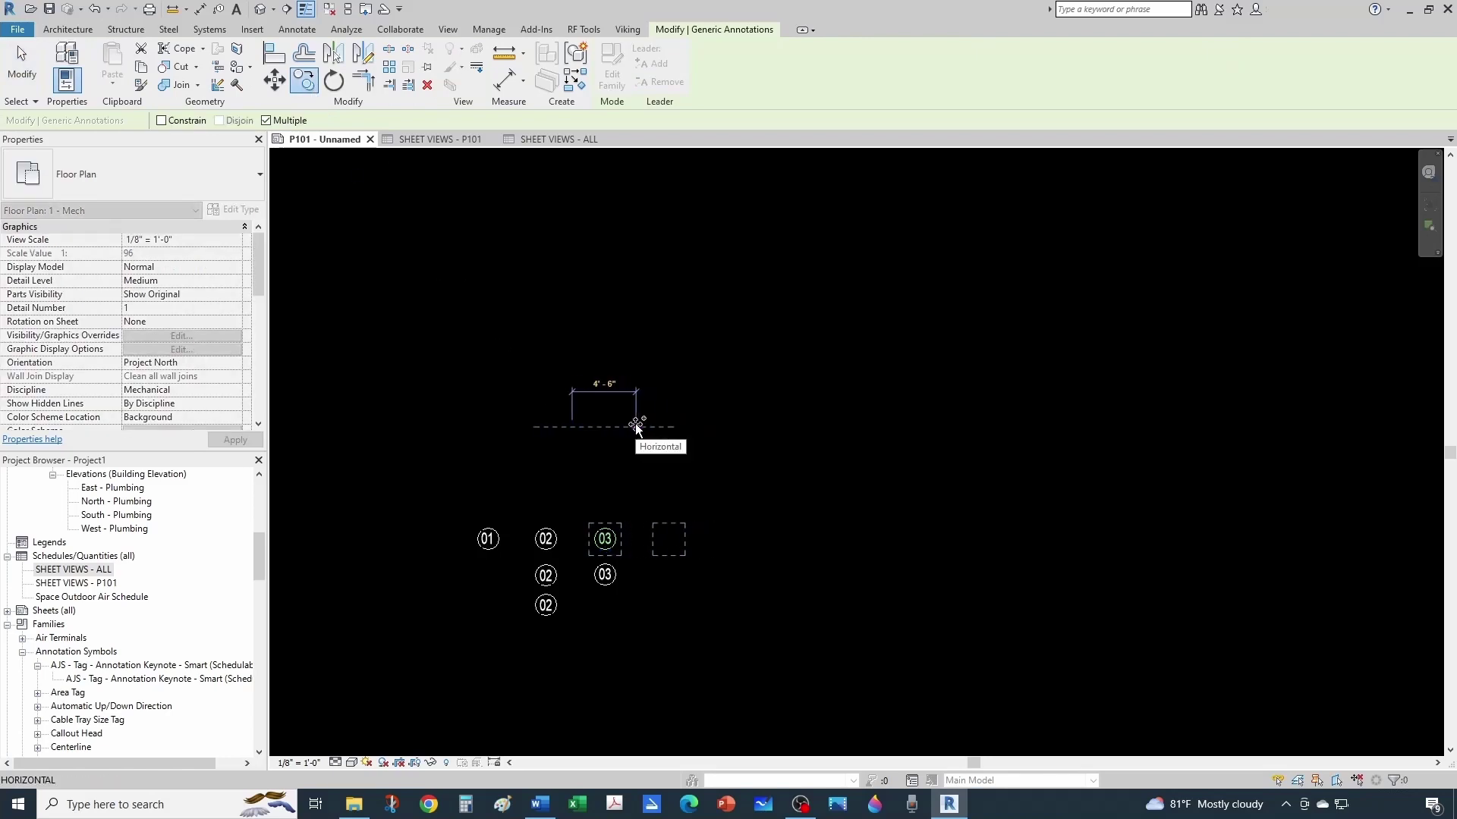
key("Escape")
key("Escape")
- Set the note number of the newly copied keynote to 04
scroll(677, 585, "up", 3)
left_click(655, 480)
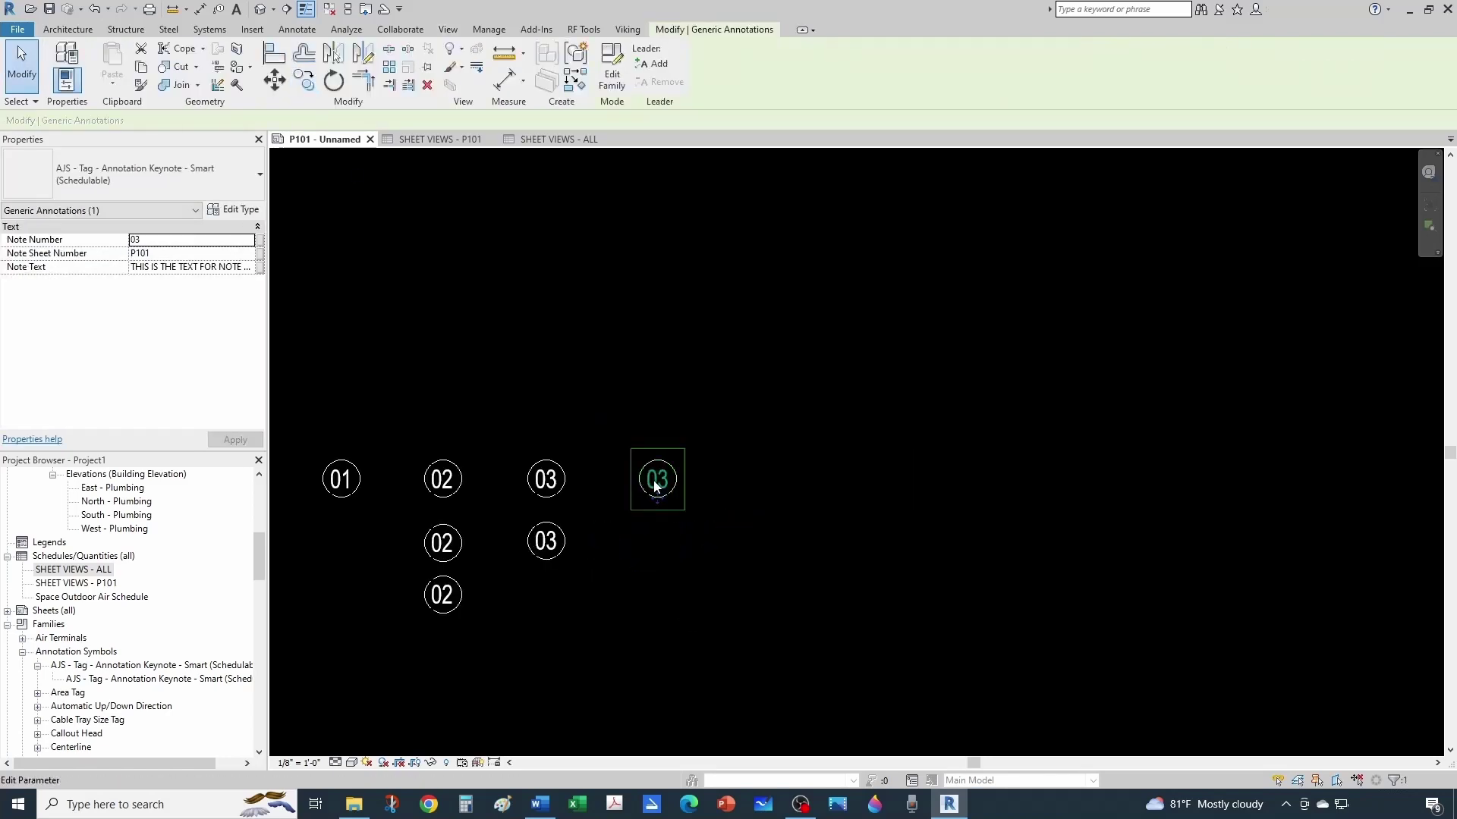
left_click(654, 481)
left_click(655, 481)
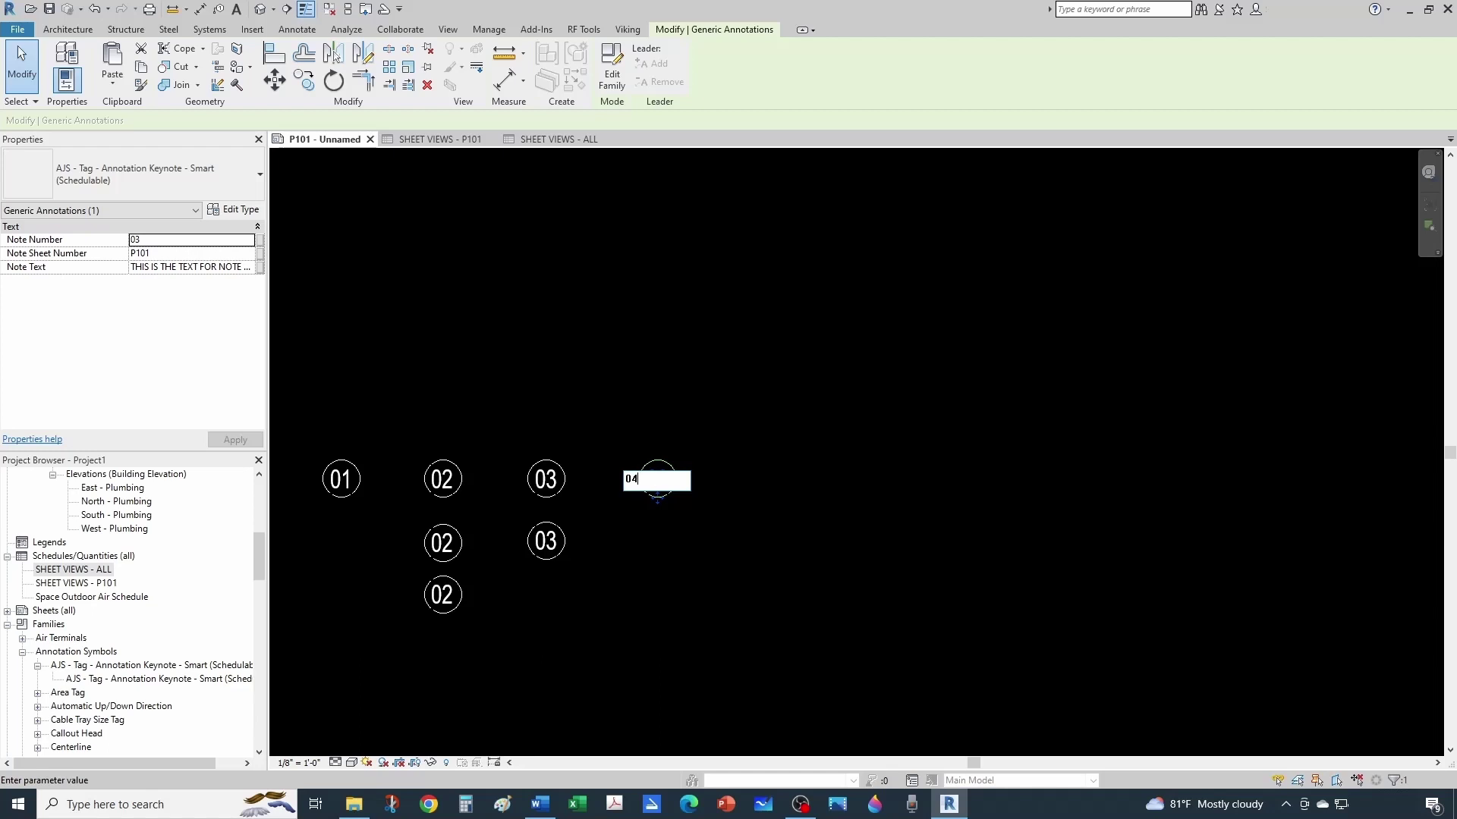
key("Return")
key("Escape")
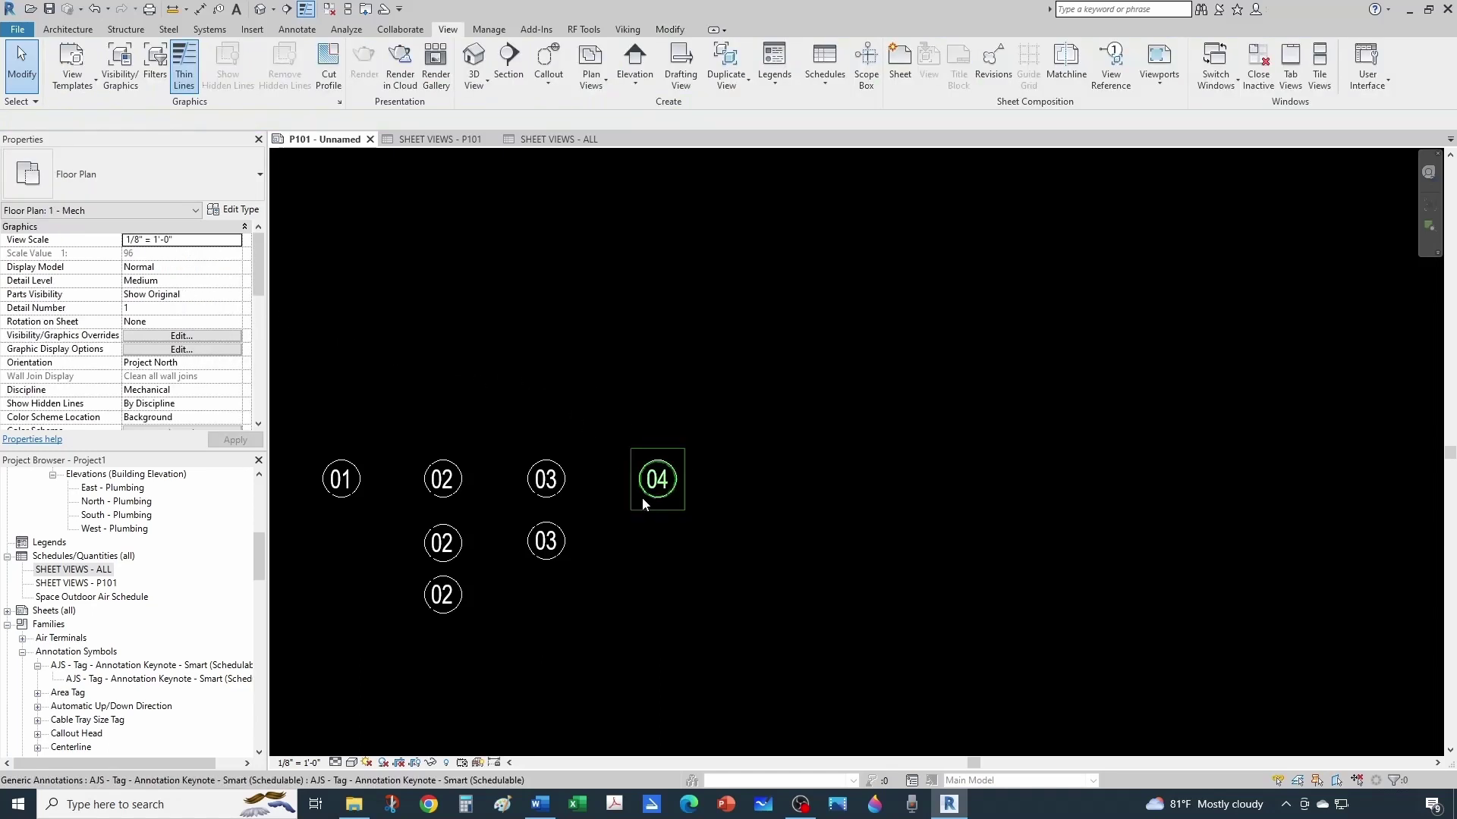
- Change the 04 keynote's Note Text to read "THIS IS THE TEXT FOR NOTE FOUR.", keeping the formatting test text after it
left_click(643, 504)
left_click(235, 268)
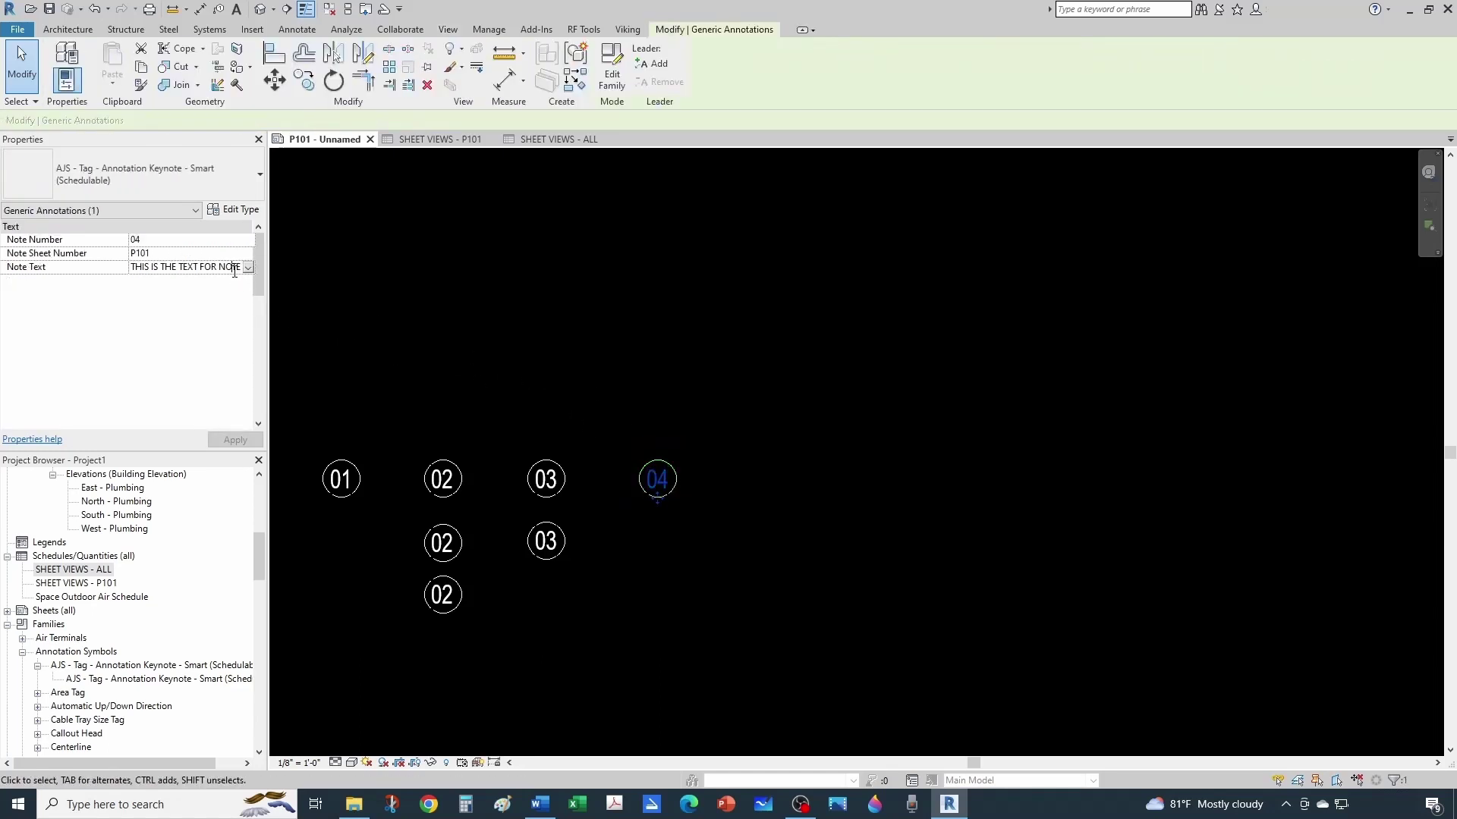
key("Right")
type("FOU")
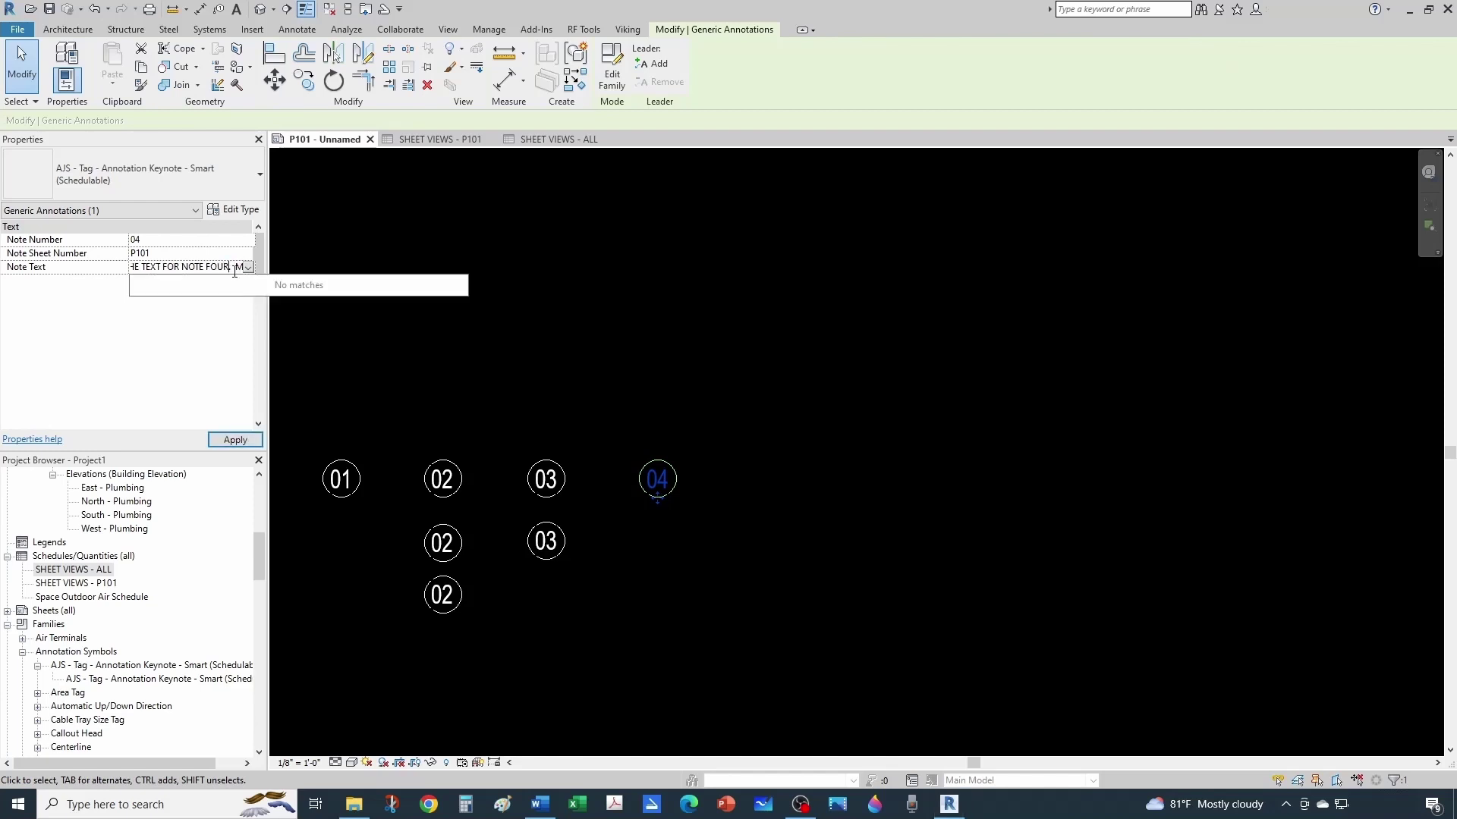
- Copy the 04 keynote three times straight down below the original, about 3' apart
left_click(304, 80)
left_click(572, 417)
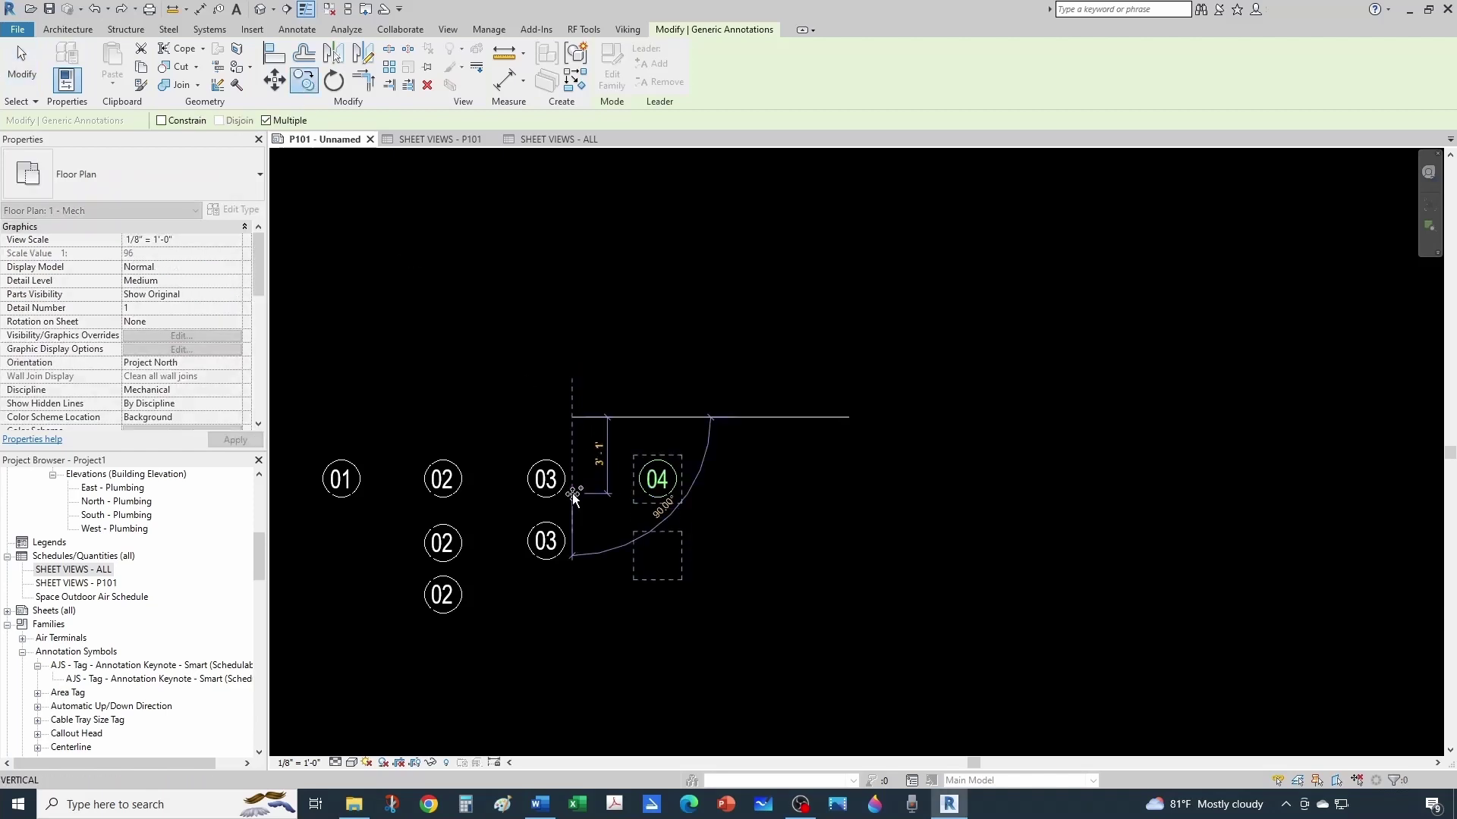
left_click(572, 495)
left_click(572, 567)
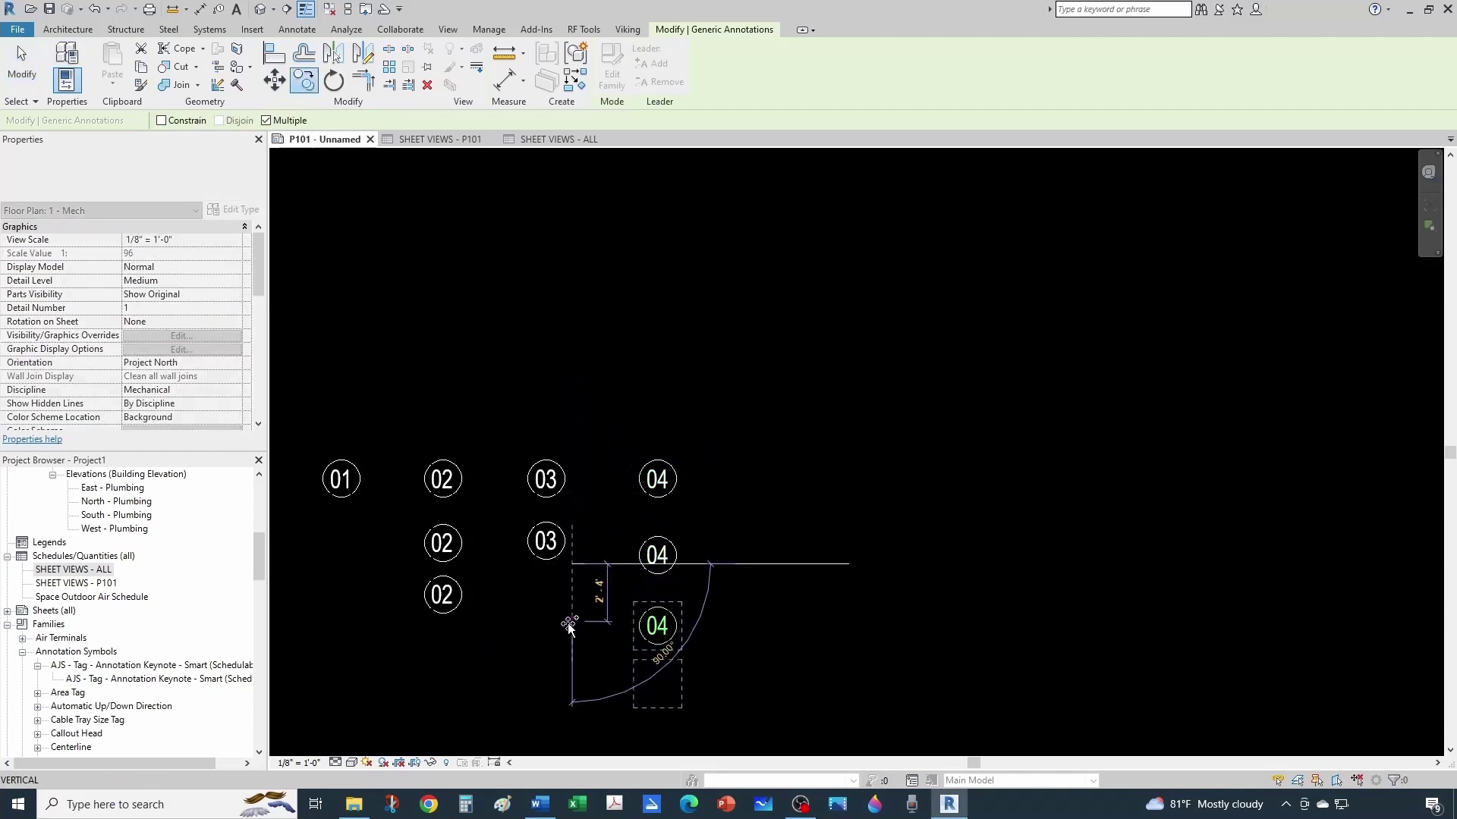
left_click(569, 628)
key("Escape")
key("Escape")
- Check the note 04 entry in the schedule on sheet P101 and deactivate the floor plan viewport
scroll(600, 524, "down", 5)
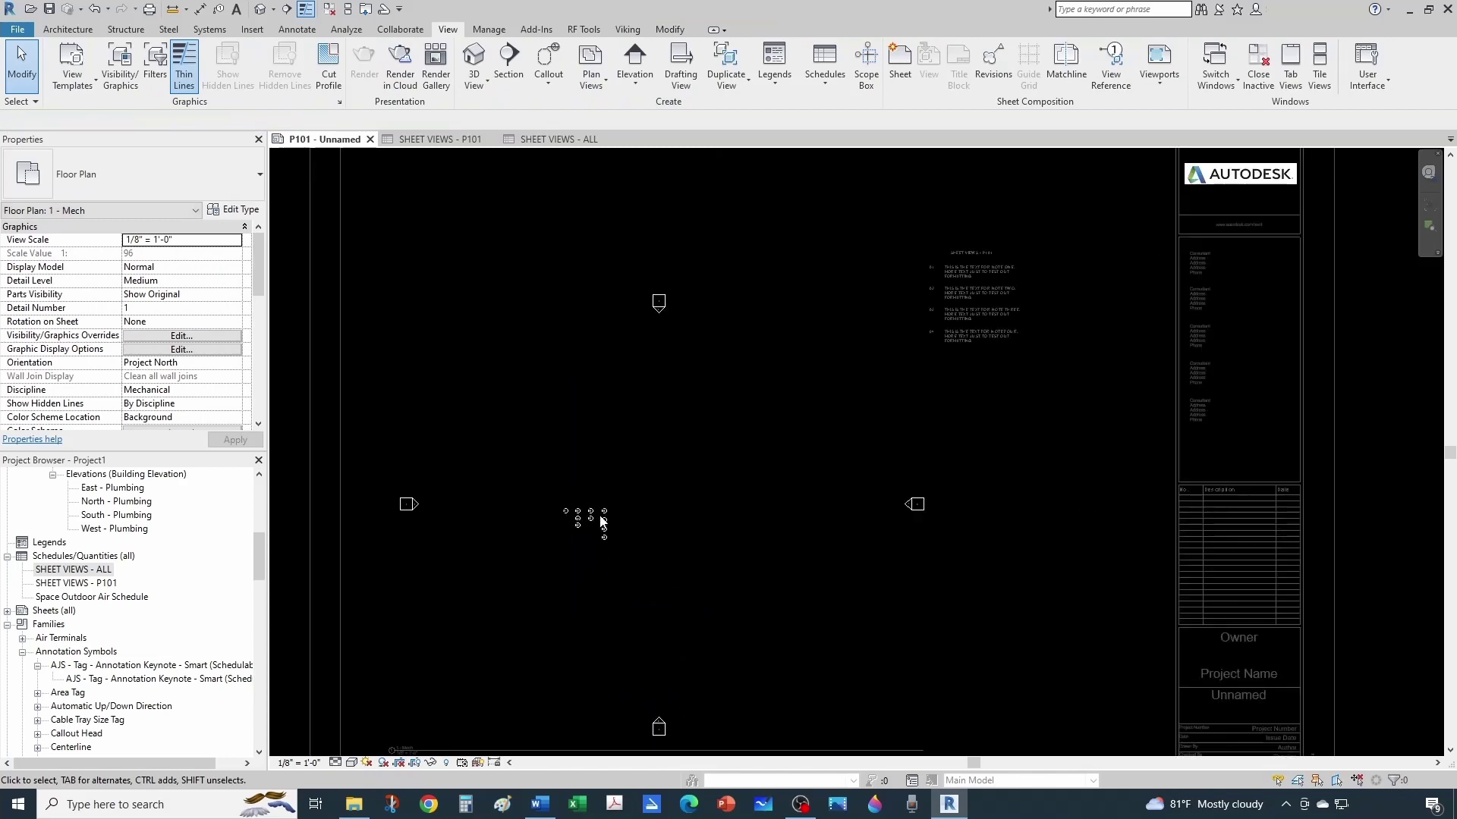
scroll(949, 331, "up", 5)
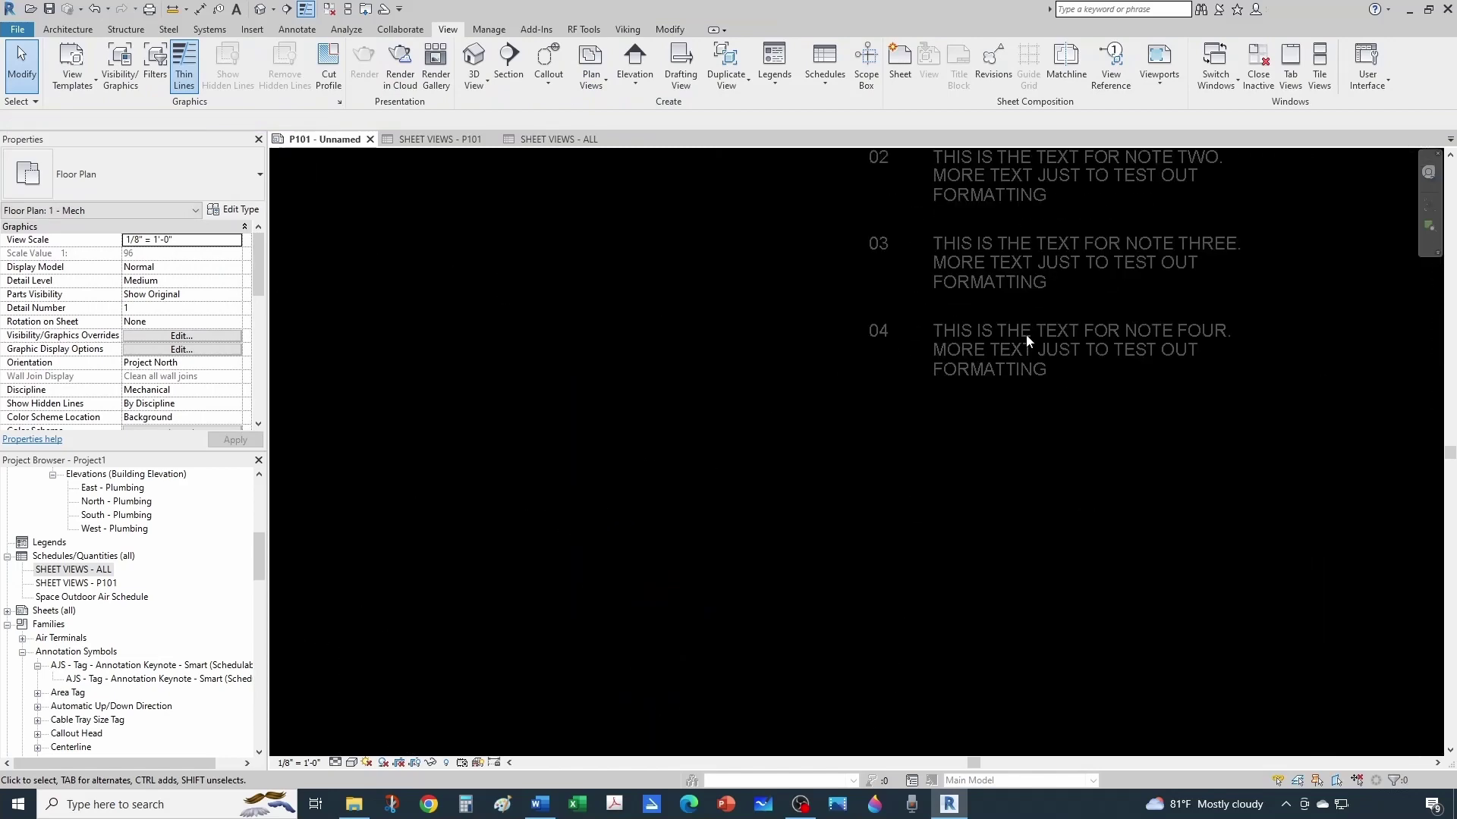
scroll(1073, 367, "down", 6)
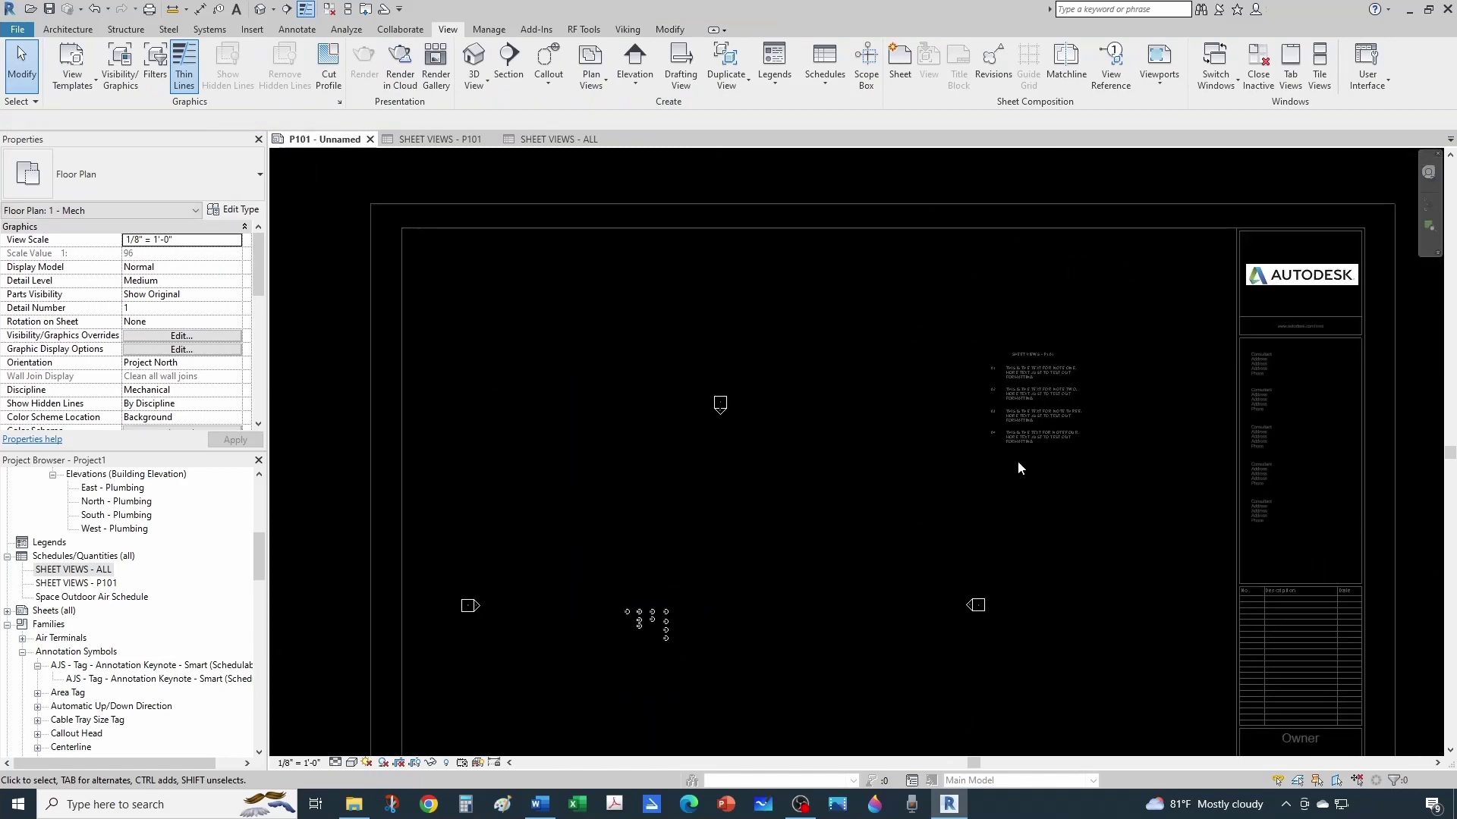
double_click(1163, 627)
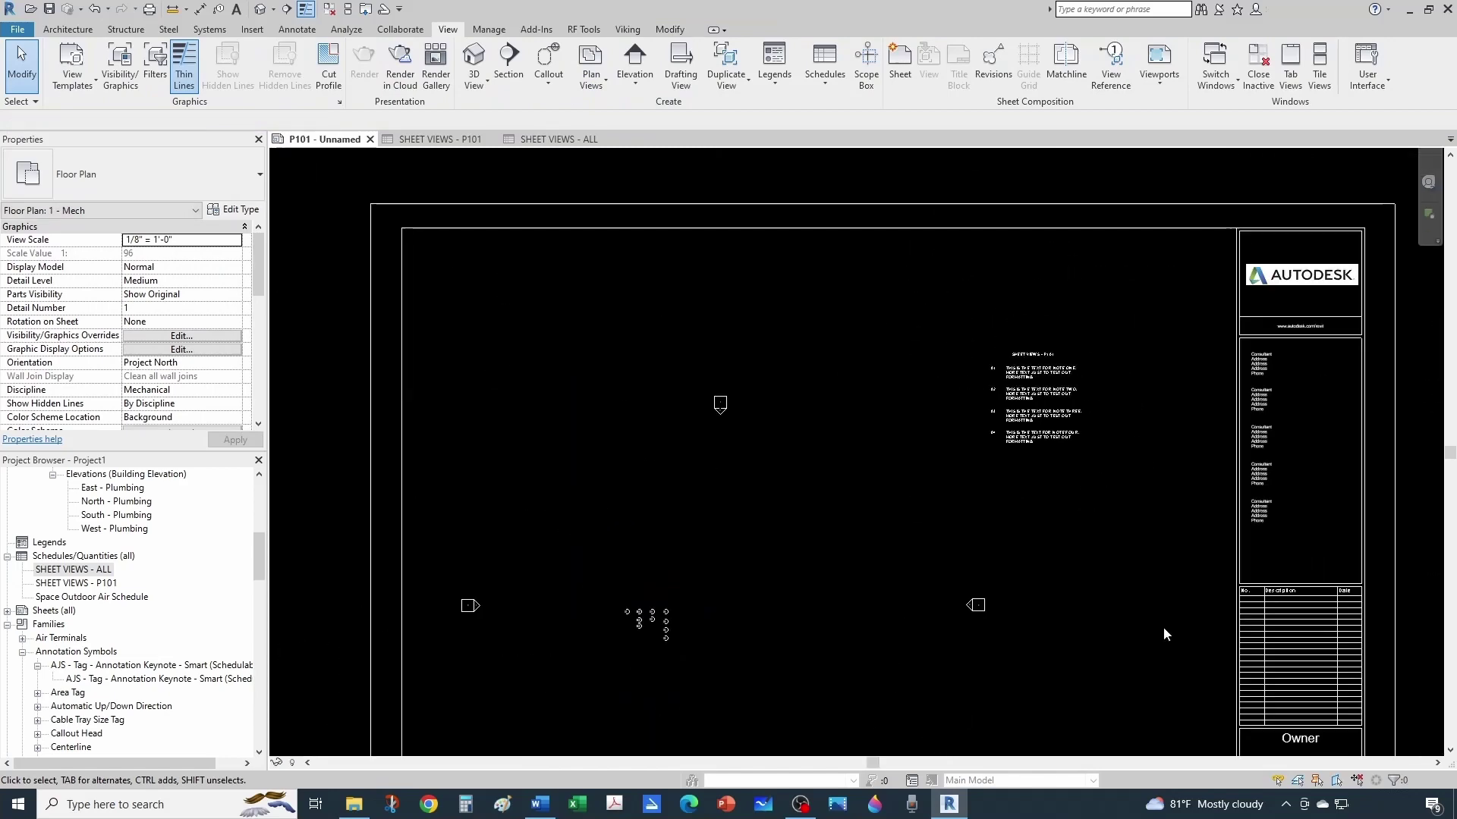
- Save the project to the Desktop as "AJS - Generic Annotation Schedule"
left_click(18, 29)
mouse_move(42, 203)
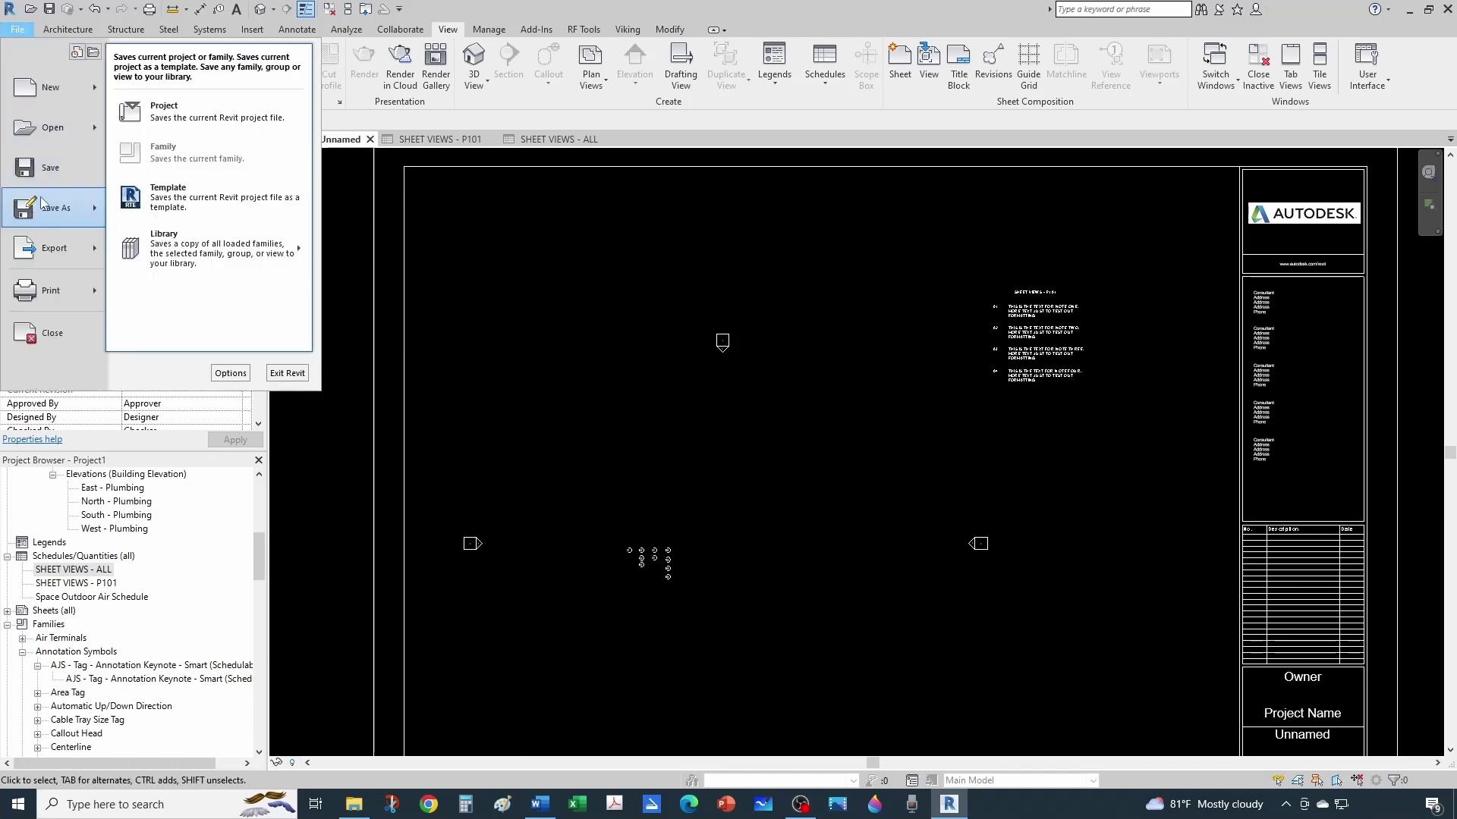
left_click(152, 106)
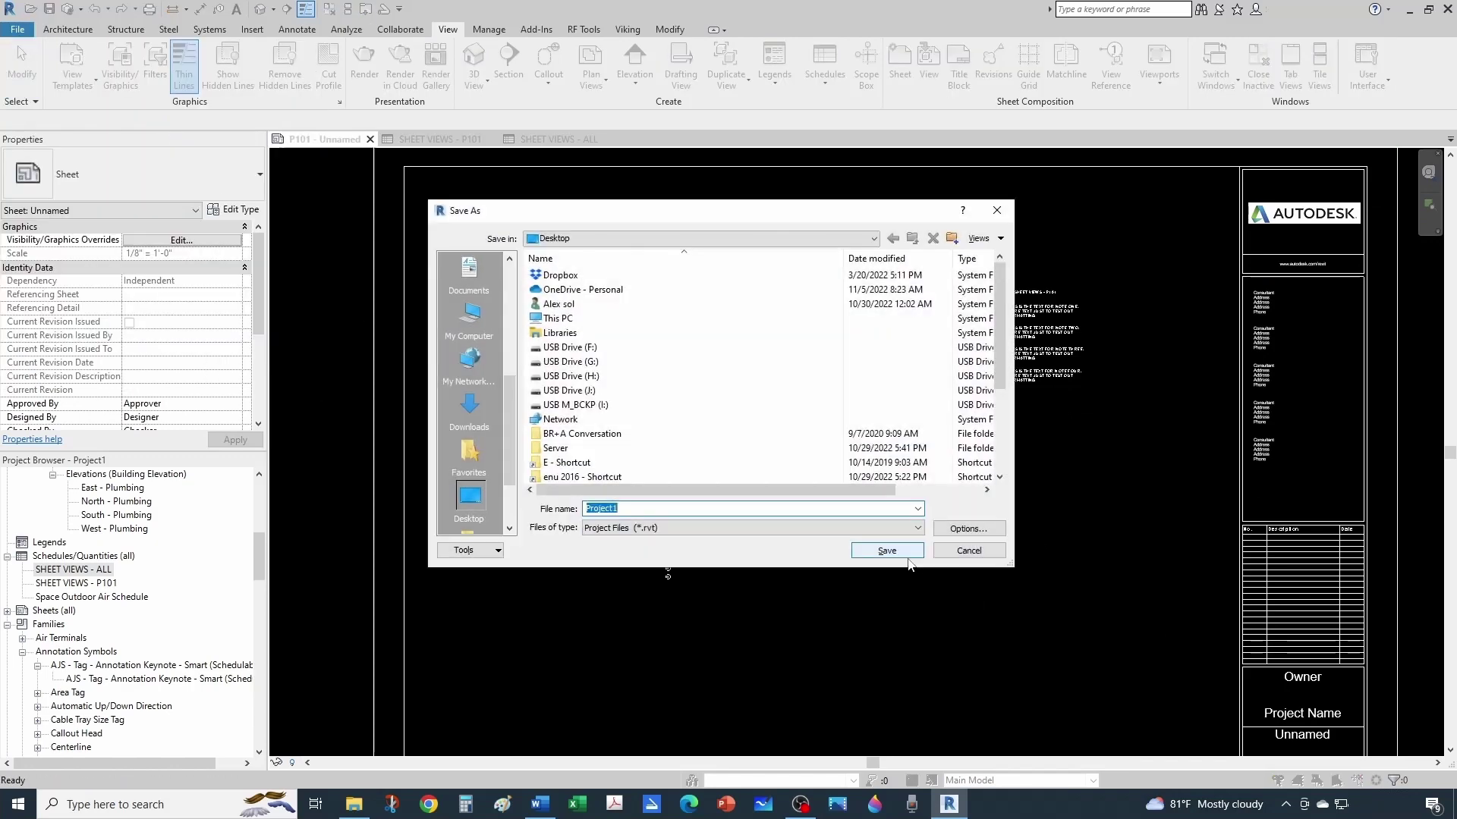
type("Generic Annotation Schedule")
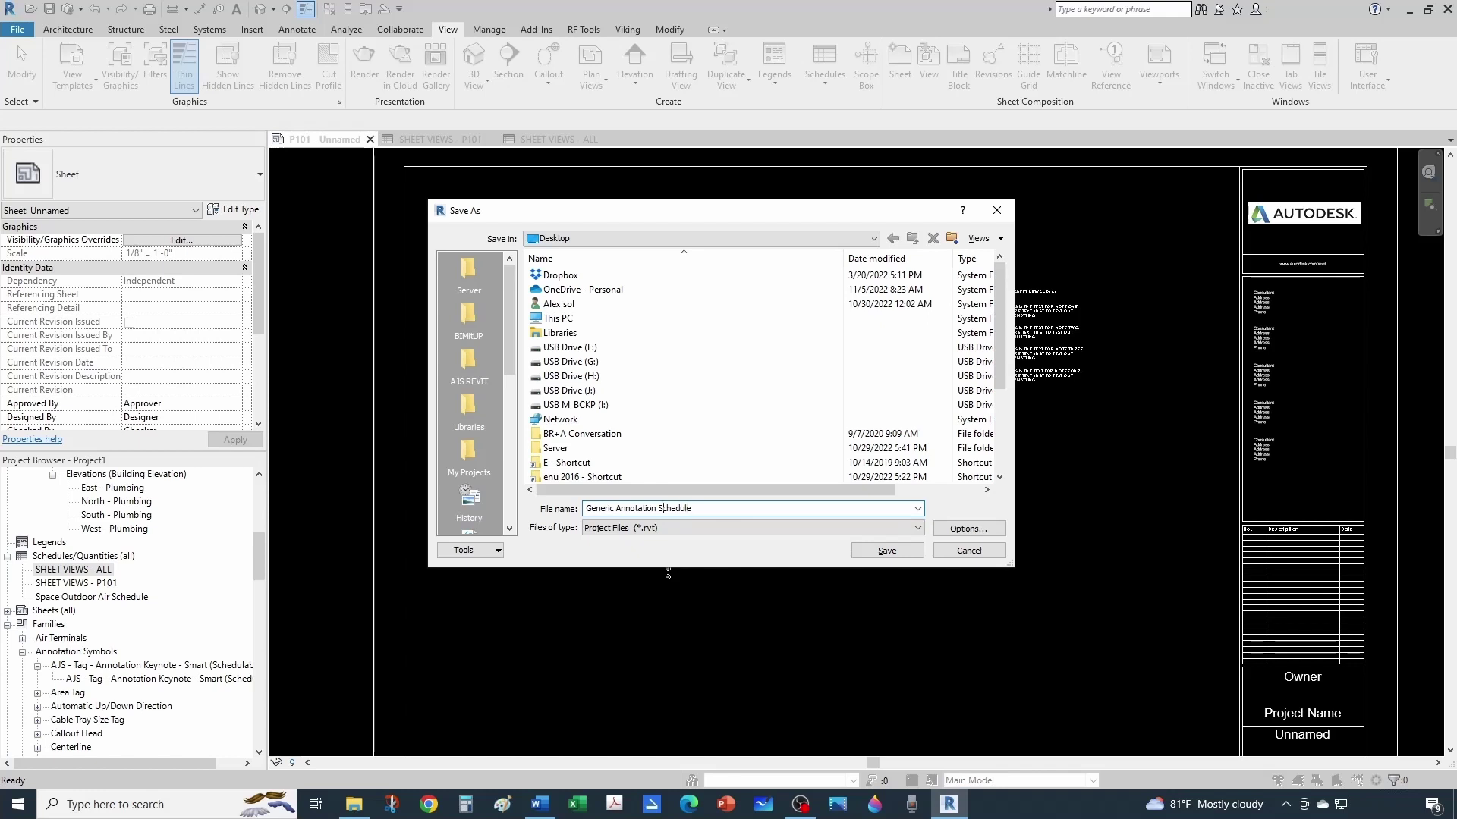
type("AJS -")
key("Return")
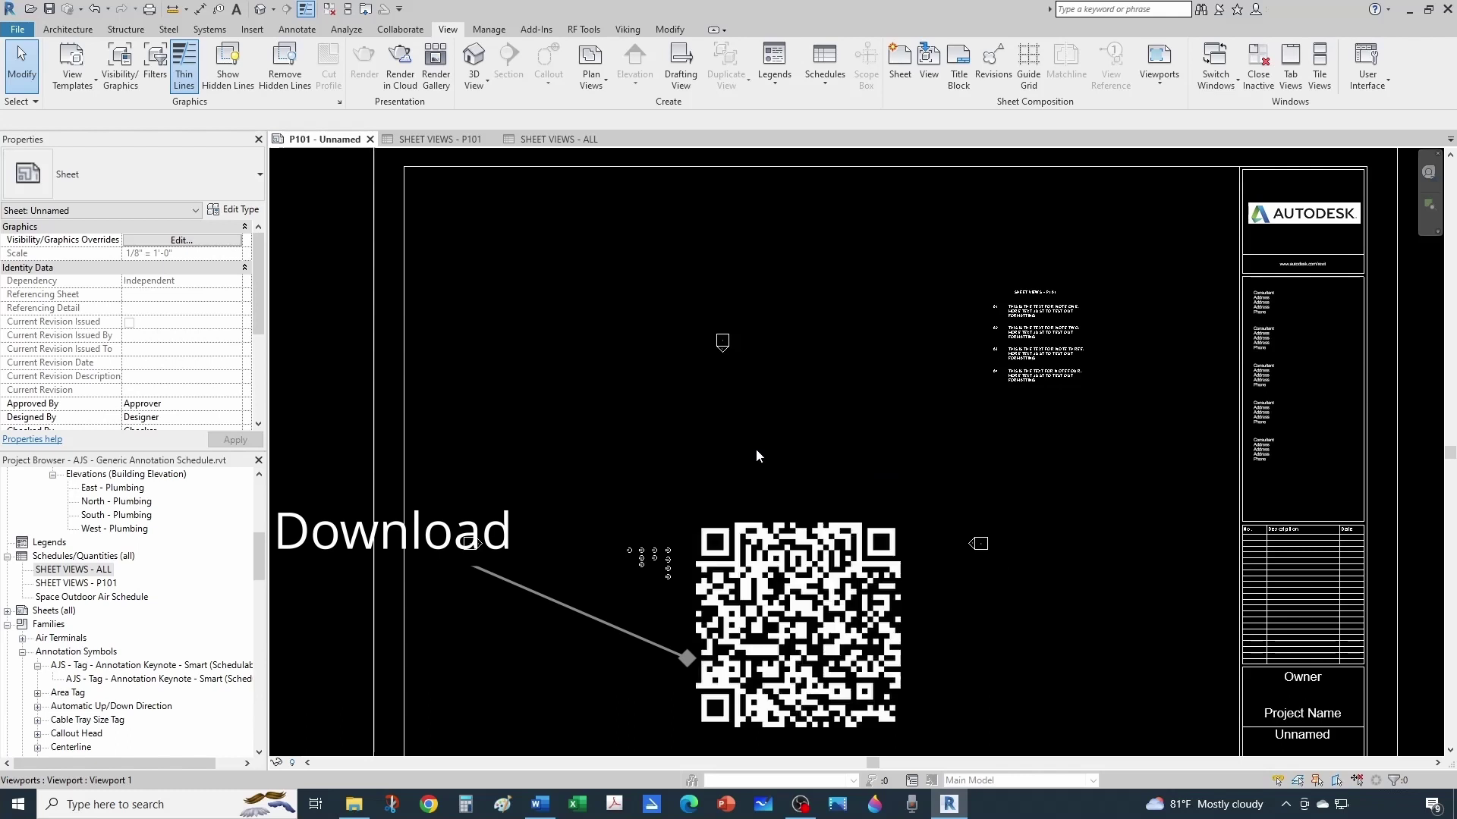